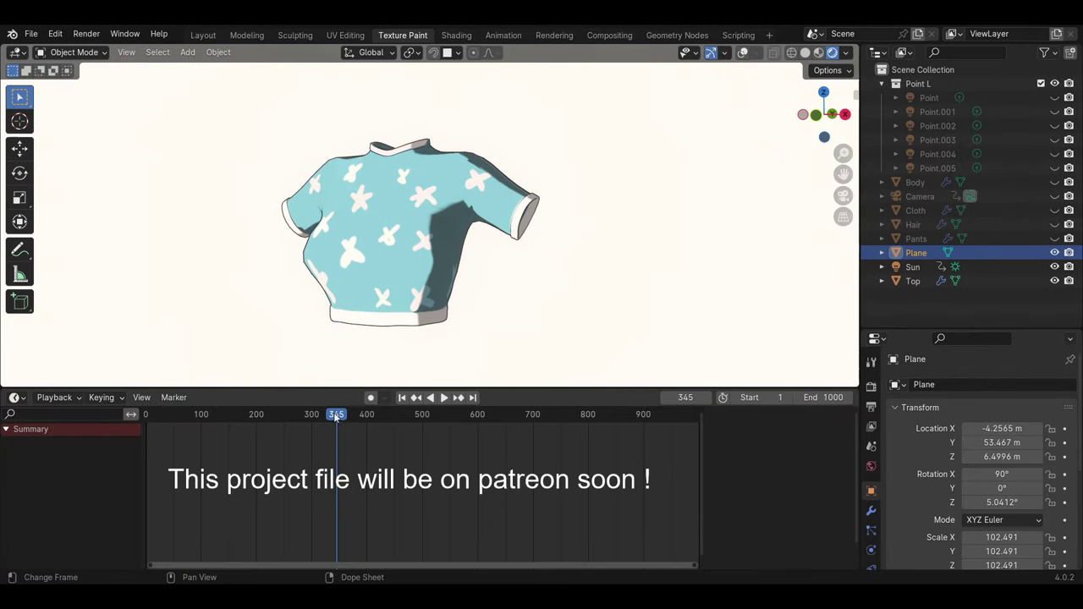
Step: Scrub the timeline to frame 354 and unhide the Pants object beside the shirt
left_click_drag(337, 416, 330, 447)
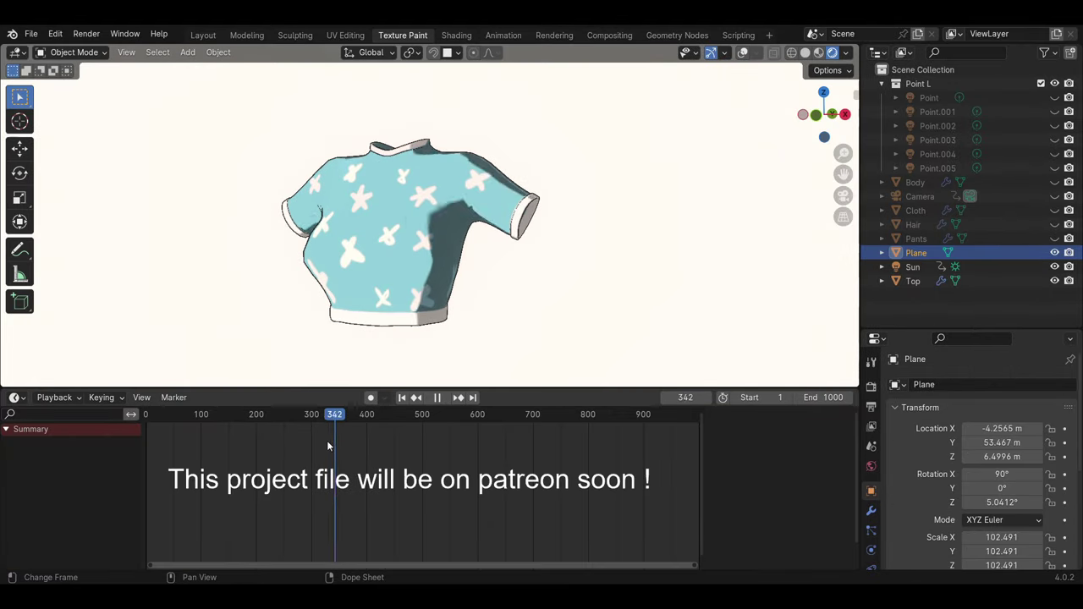
left_click_drag(330, 441, 341, 446)
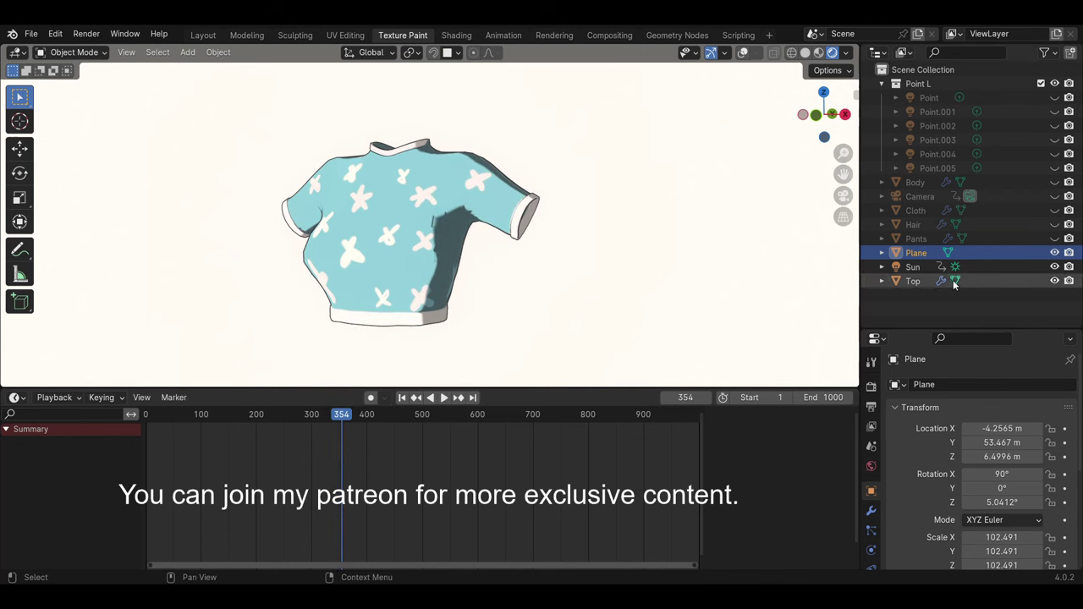
left_click(1054, 238)
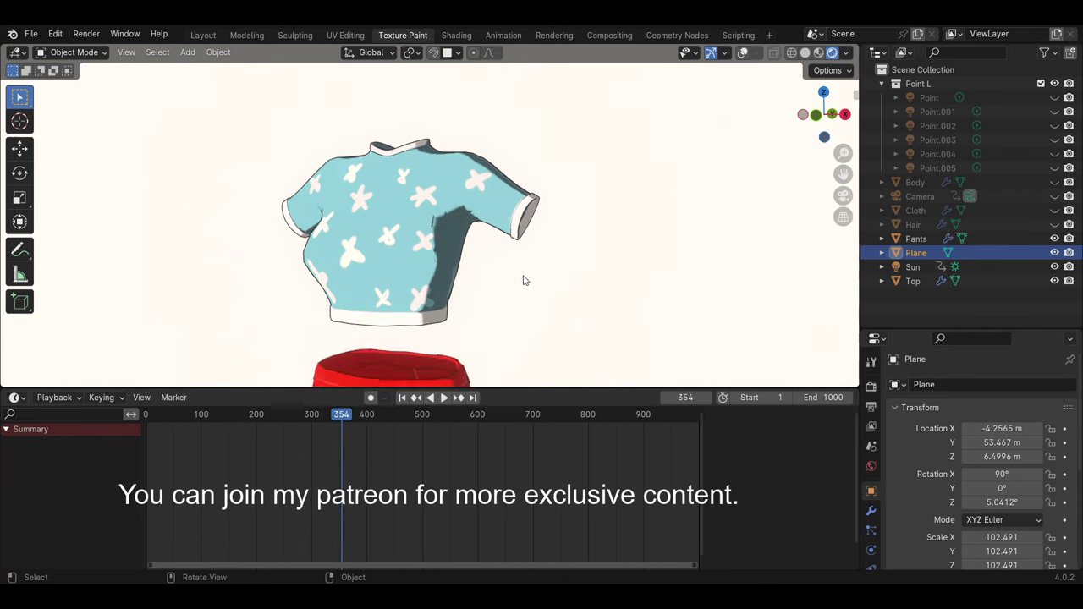
scroll(508, 284, "down", 2)
middle_click_drag(486, 288, 476, 245, "shift")
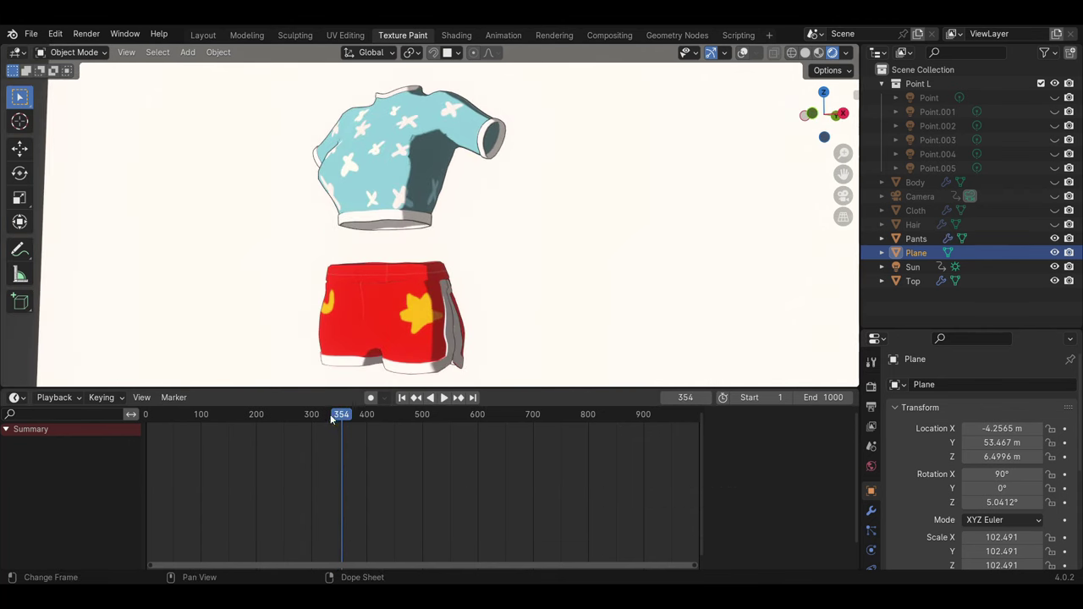
Step: Play the animation, unhide the Cloth object, and orbit to see the sleeves beside the top
key("space")
left_click(401, 421)
mouse_move(400, 421)
left_mouse_down()
mouse_move(440, 421)
mouse_move(394, 423)
left_mouse_up()
middle_click_drag(457, 279, 494, 279)
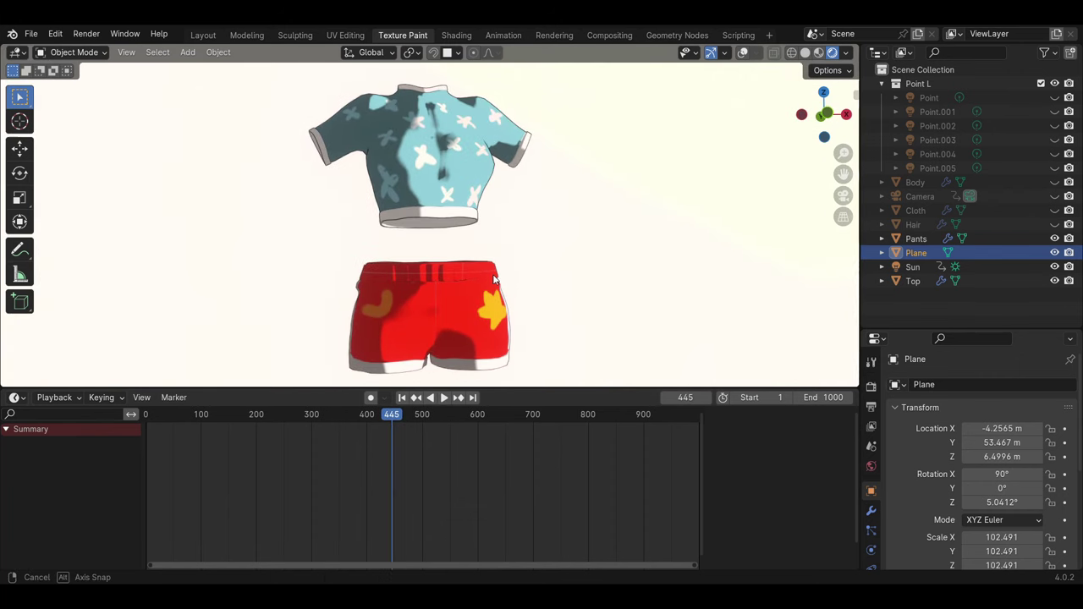
left_click(1055, 210)
middle_click_drag(810, 223, 486, 332)
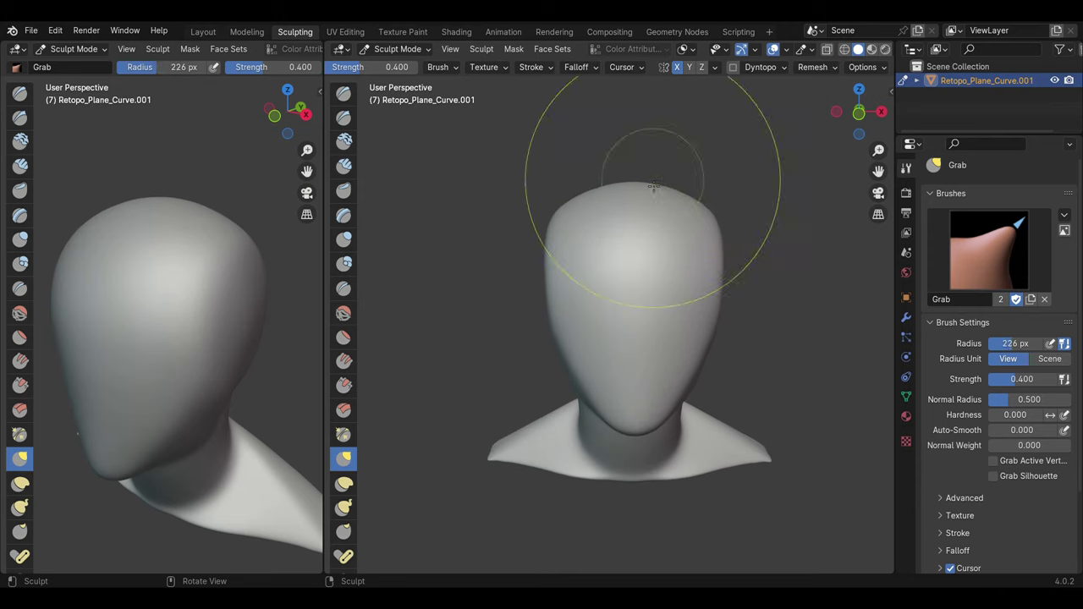
key("f")
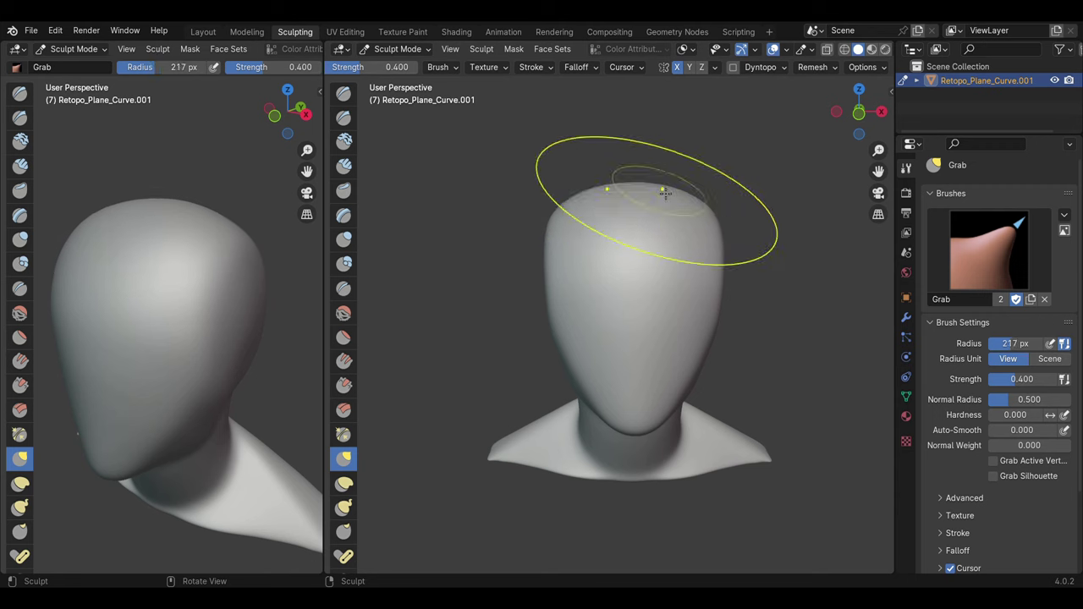
Step: Set the Grab brush to about 197 px, then lay a Clay Strips band across the eye area
left_click(694, 280)
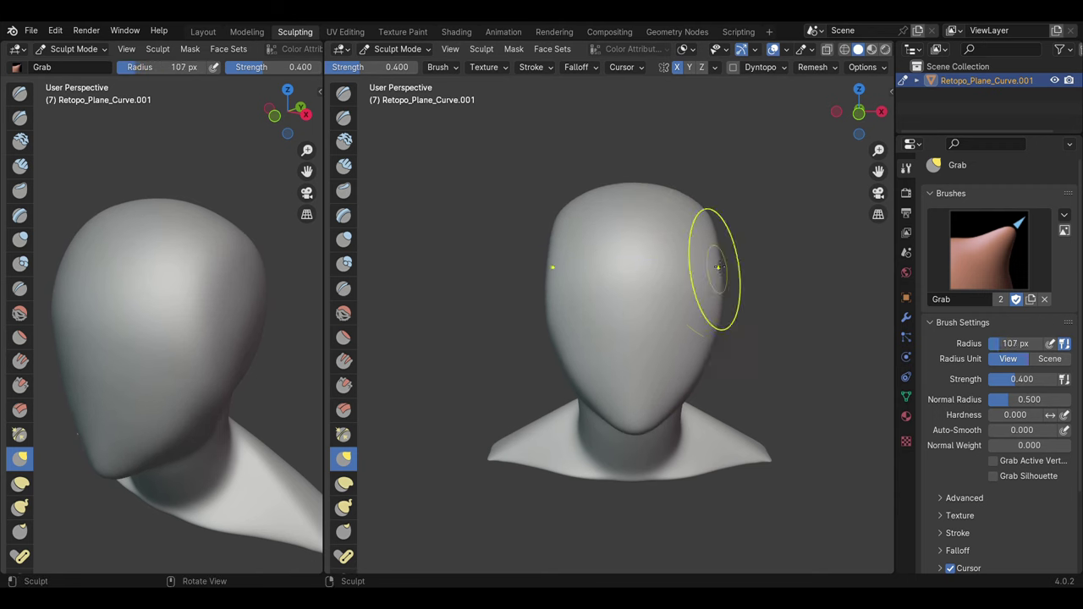
mouse_move(702, 273)
middle_mouse_down()
mouse_move(608, 283)
mouse_move(692, 391)
middle_mouse_up()
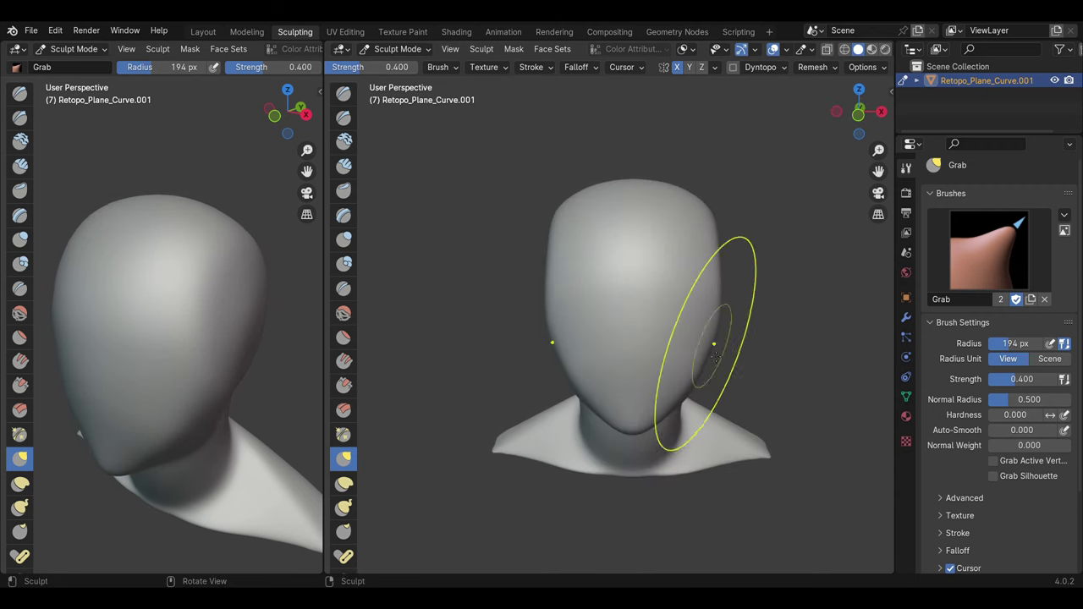
left_click(343, 166)
mouse_move(711, 253)
left_mouse_down()
mouse_move(571, 280)
mouse_move(667, 283)
mouse_move(639, 299)
mouse_move(645, 334)
mouse_move(627, 343)
left_mouse_up()
left_click_drag(677, 275, 701, 278, "ctrl")
middle_click_drag(701, 279, 629, 300)
Step: Orbit to a front view and set the Grab brush radius to 150 px
key("shift+t")
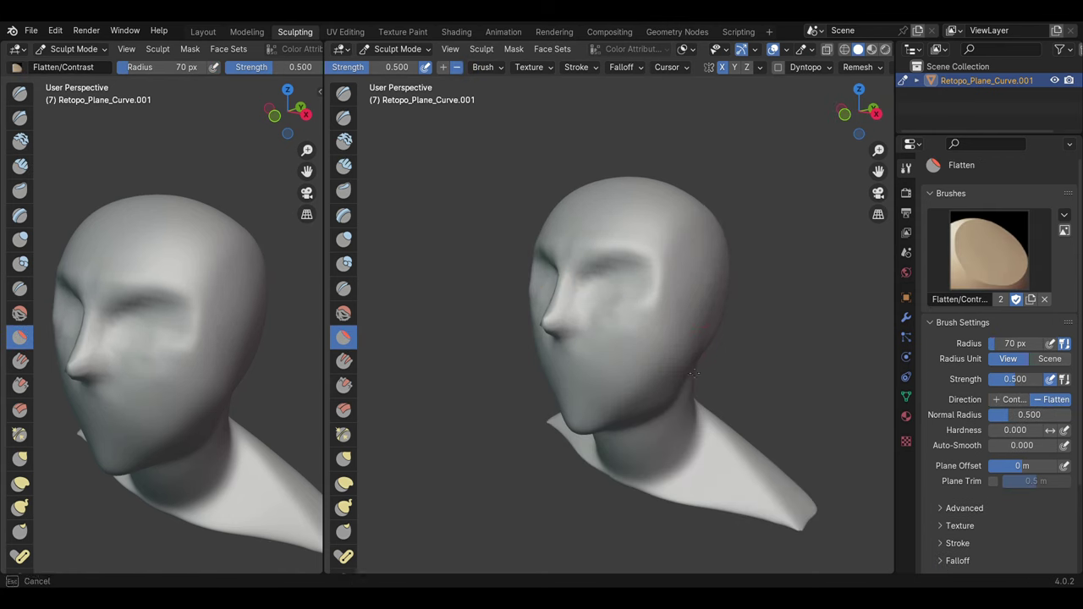
middle_click_drag(646, 404, 699, 404)
key("g")
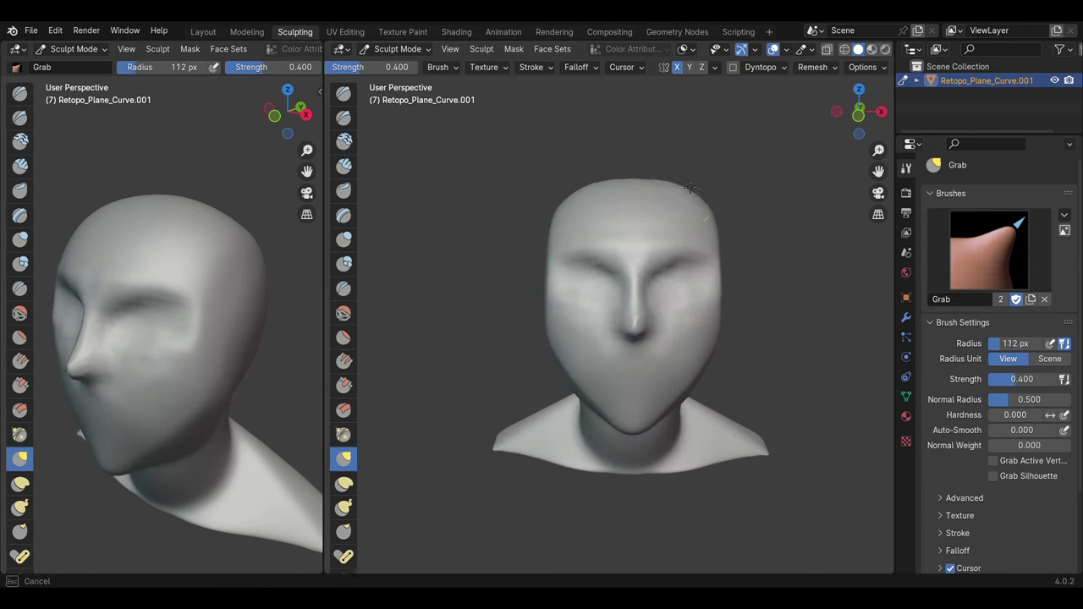
key("f")
left_click(633, 381)
Step: Remesh the head at a 0.0110 m voxel size and return to Sculpt Mode
key("r")
left_click(651, 313)
key("ctrl+r")
key("ctrl+Tab")
left_click(395, 48)
left_click(402, 80)
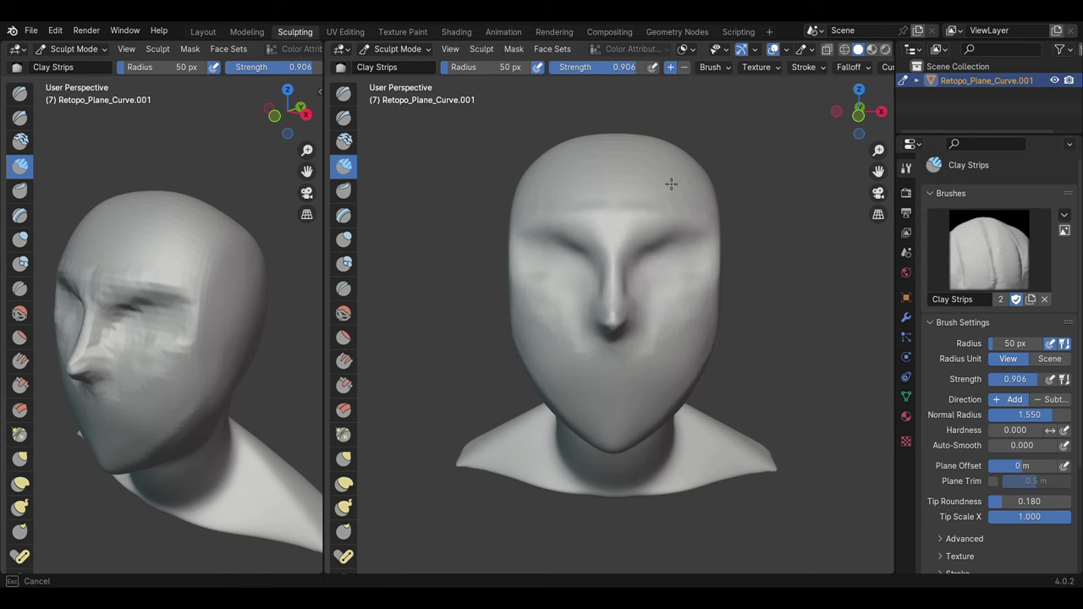
Step: Build up the brow and eye area with Clay Strips, then flatten and smooth it
key("shift+t")
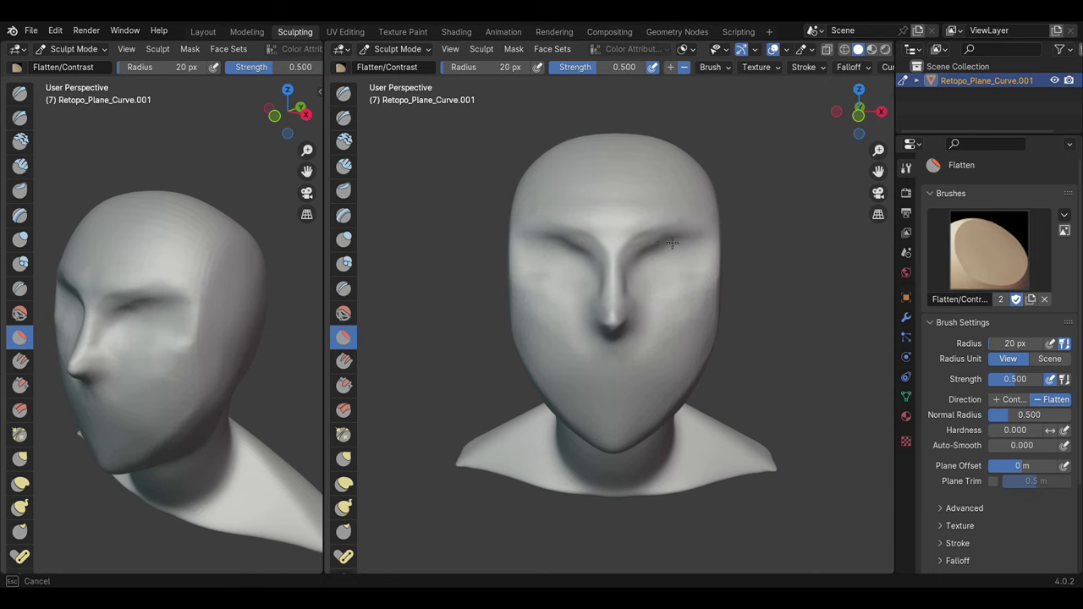
key("c")
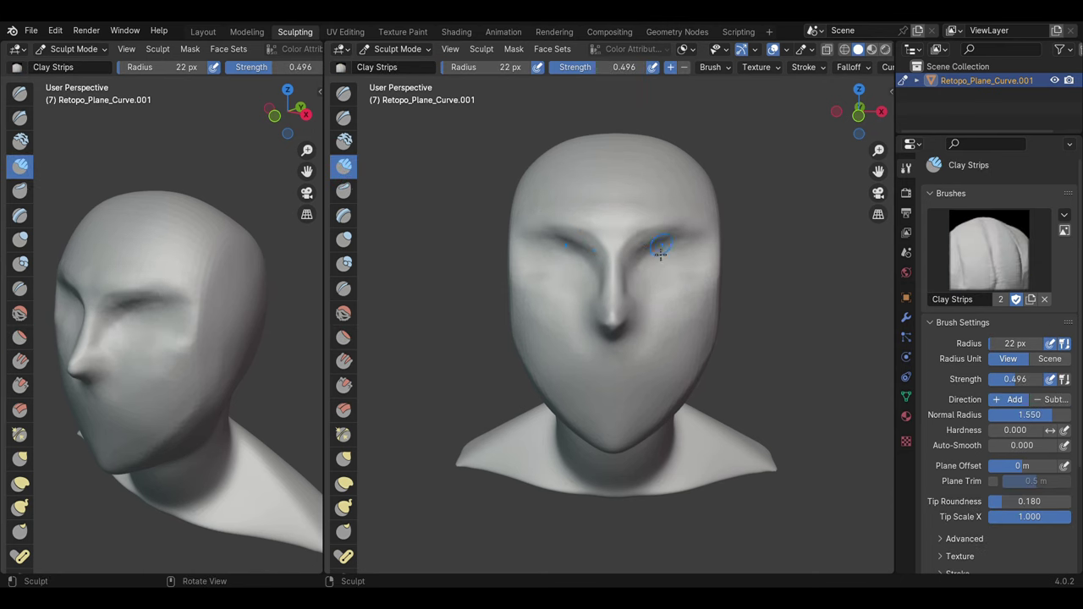
left_click_drag(672, 248, 702, 245)
left_click_drag(519, 235, 666, 225)
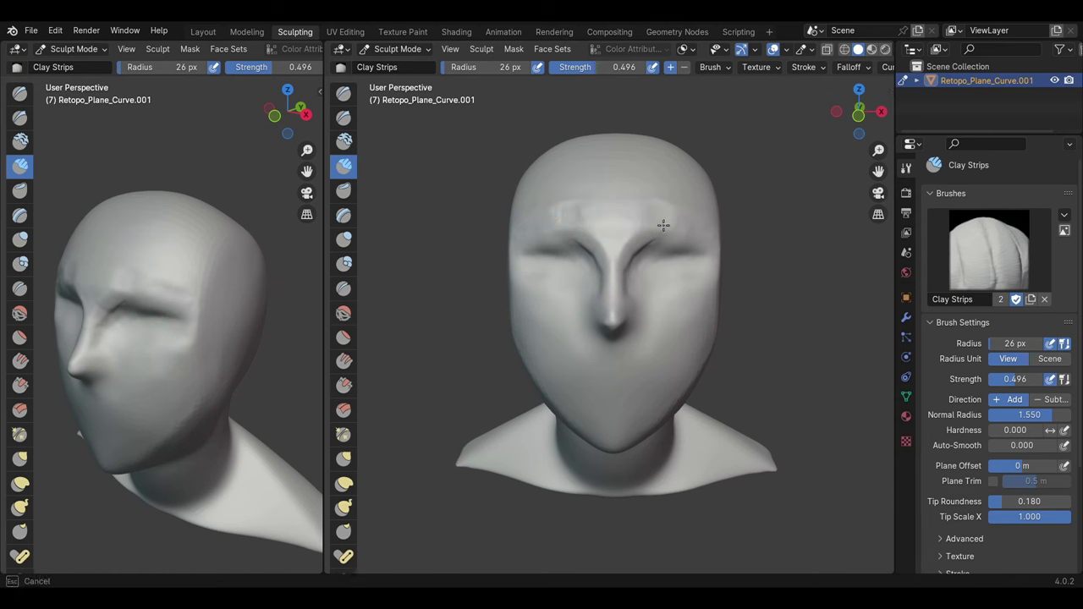
key("shift+t")
scroll(538, 198, "up", 2)
key("shift")
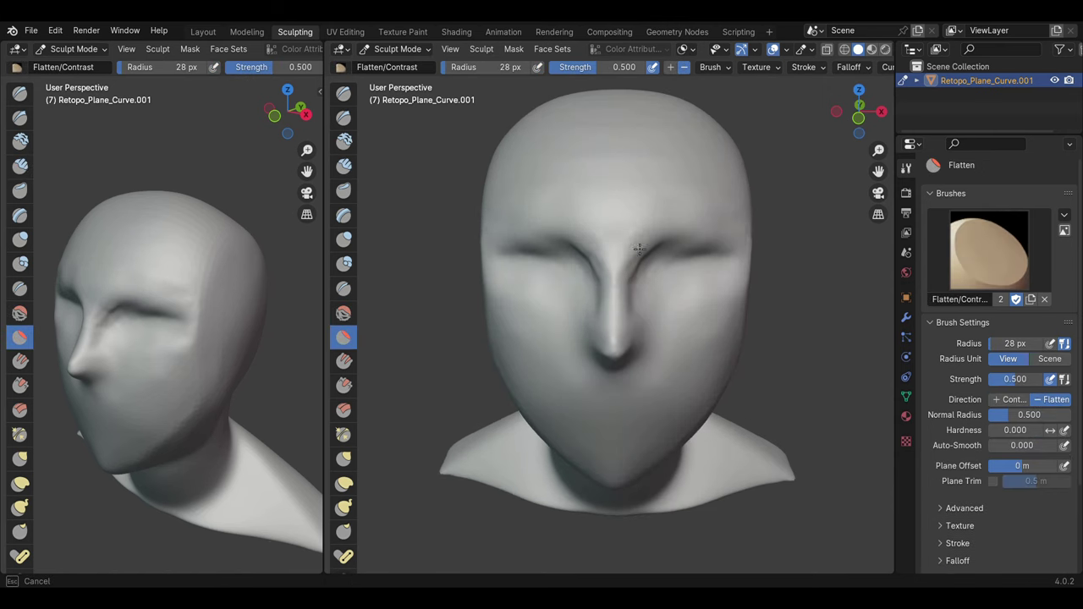
Step: Add clay to the eye and brow area and under both eyes, undoing an extra brow stroke
key("c")
mouse_move(656, 268)
left_mouse_down()
mouse_move(643, 262)
mouse_move(730, 247)
left_mouse_up()
key("shift+t")
key("c")
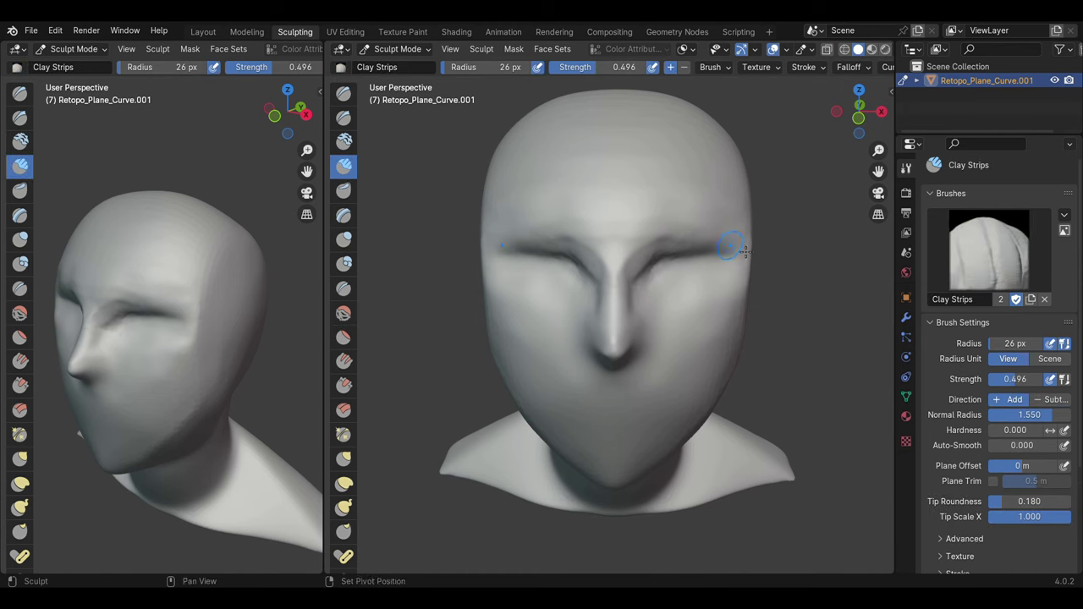
left_click_drag(645, 290, 691, 295)
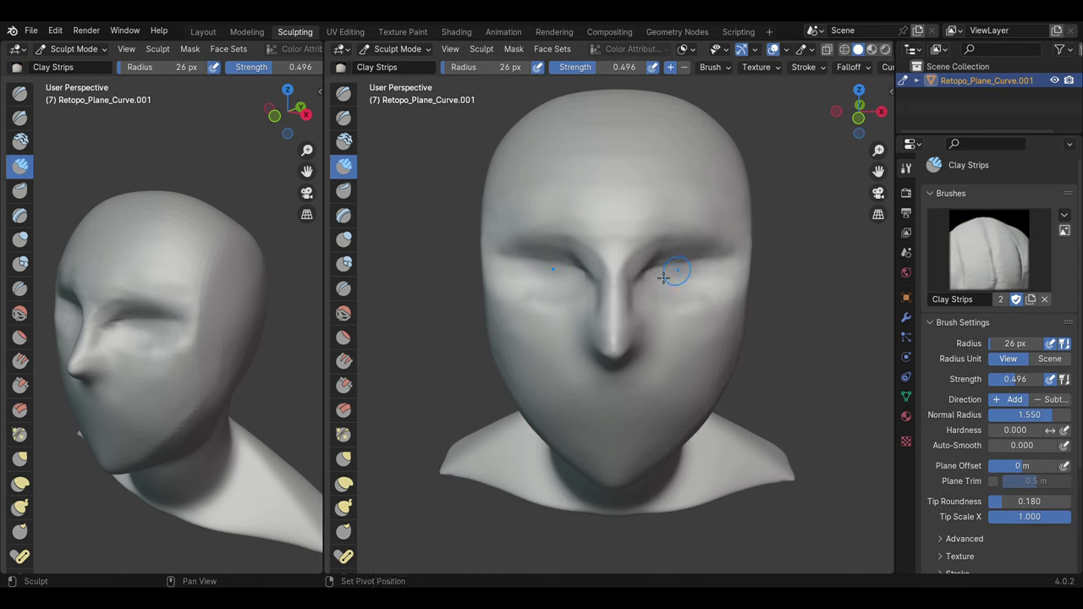
left_click_drag(732, 226, 719, 203)
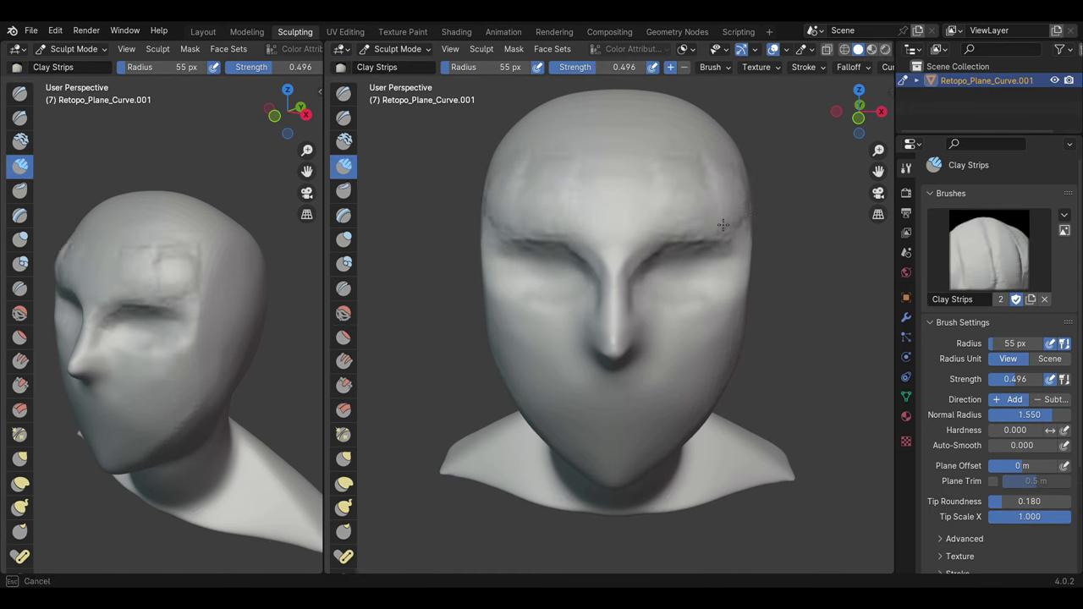
key("ctrl+z")
Step: Cycle through Grab, Clay Strips, Smooth and Flatten/Contrast while checking the head from the side
key("g")
scroll(677, 321, "down", 2)
middle_click_drag(677, 326, 669, 322)
key("c")
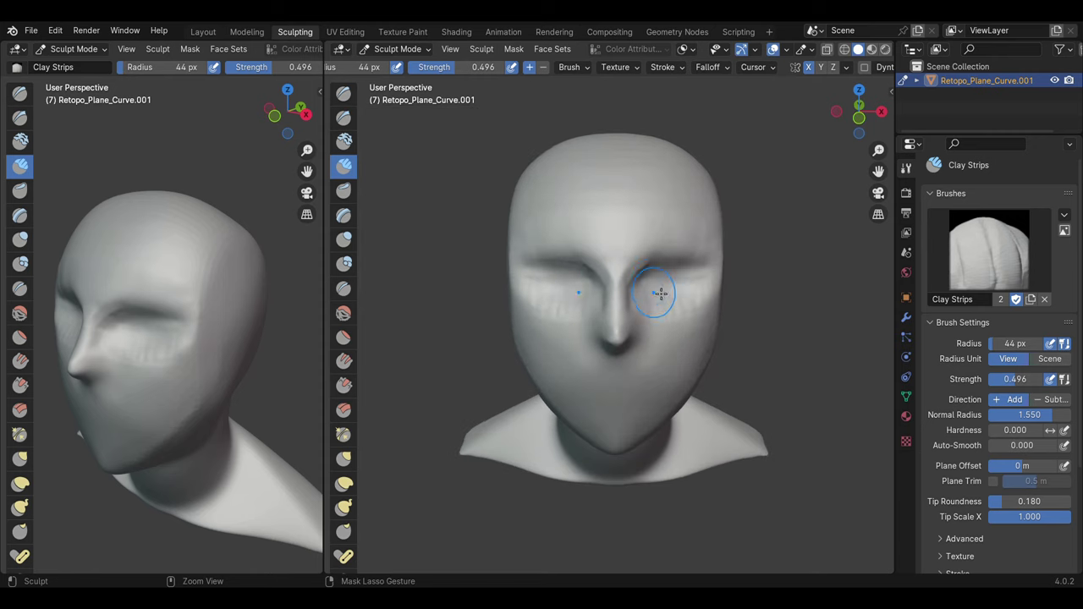
key("s")
key("shift+t")
mouse_move(678, 264)
middle_mouse_down()
mouse_move(648, 307)
mouse_move(472, 226)
middle_mouse_up()
Step: Pull the nose outward with Grab and shape its tip and the area around it
key("c")
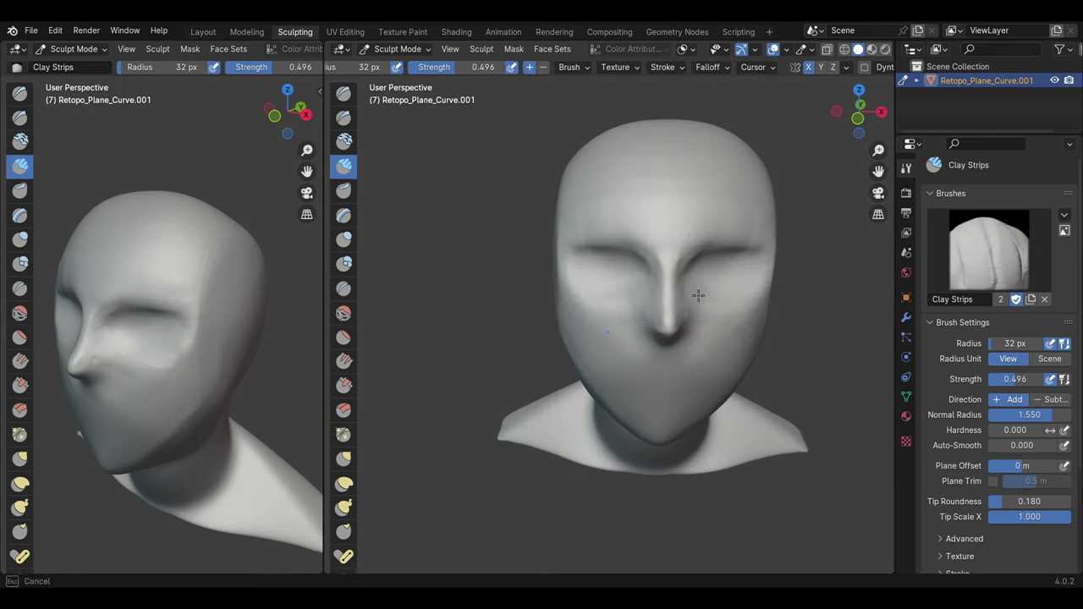
key("g")
middle_click_drag(714, 321, 613, 331)
mouse_move(597, 340)
left_mouse_down()
mouse_move(641, 285)
mouse_move(604, 302)
left_mouse_up()
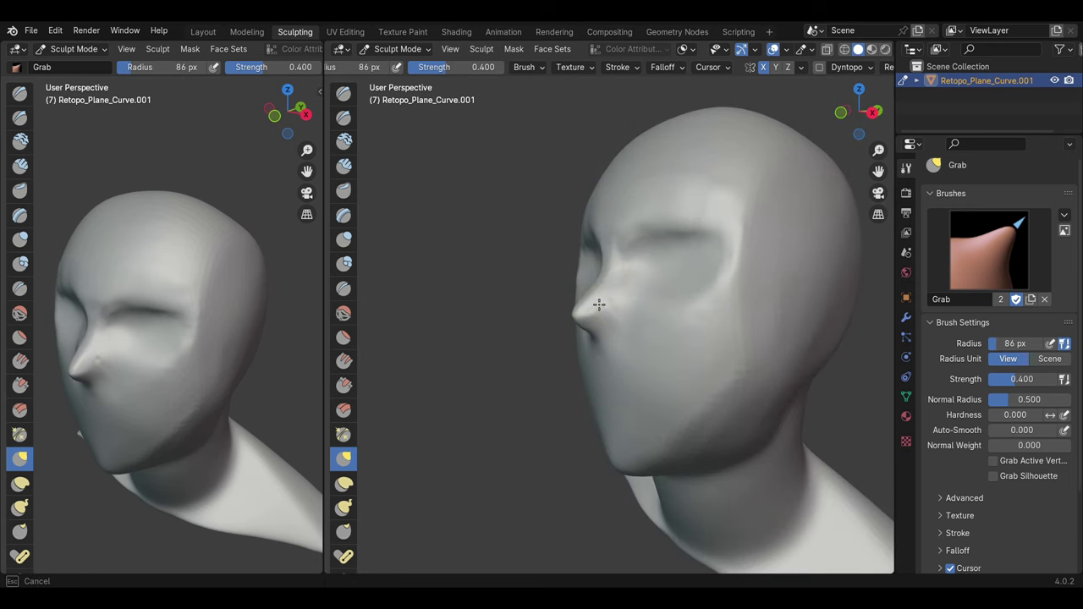
left_click_drag(616, 206, 624, 279)
mouse_move(623, 279)
middle_mouse_down()
mouse_move(653, 314)
mouse_move(576, 314)
middle_mouse_up()
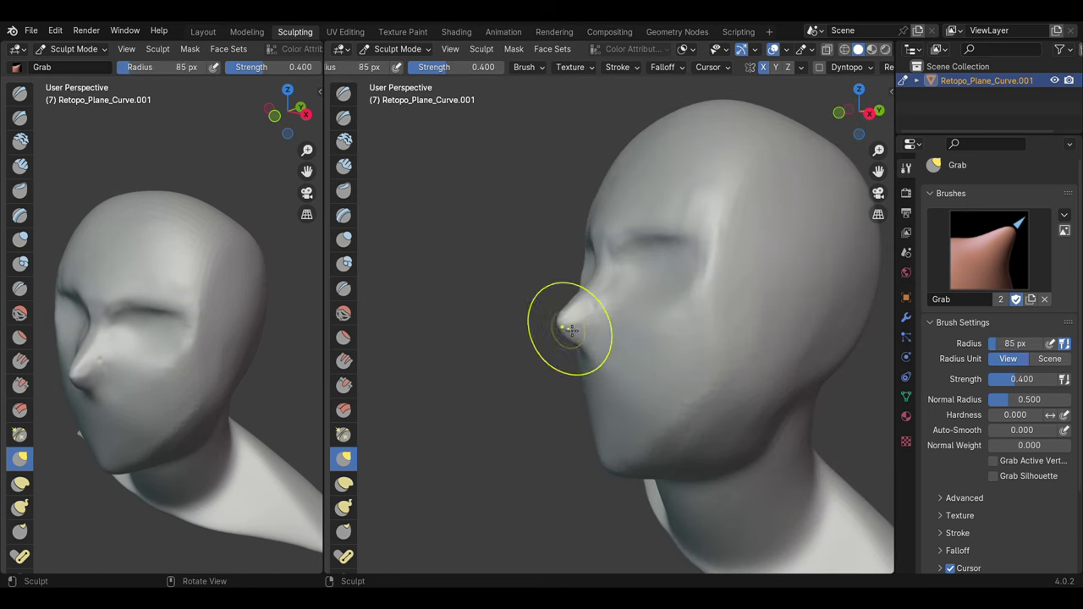
left_click_drag(576, 314, 602, 308)
Step: Add clay near the cheek, then smooth with Grab and Flatten/Contrast while orbiting to inspect
key("c")
mouse_move(563, 343)
middle_mouse_down()
mouse_move(634, 254)
mouse_move(658, 314)
middle_mouse_up()
left_click_drag(658, 314, 695, 343)
middle_click_drag(659, 301, 703, 256)
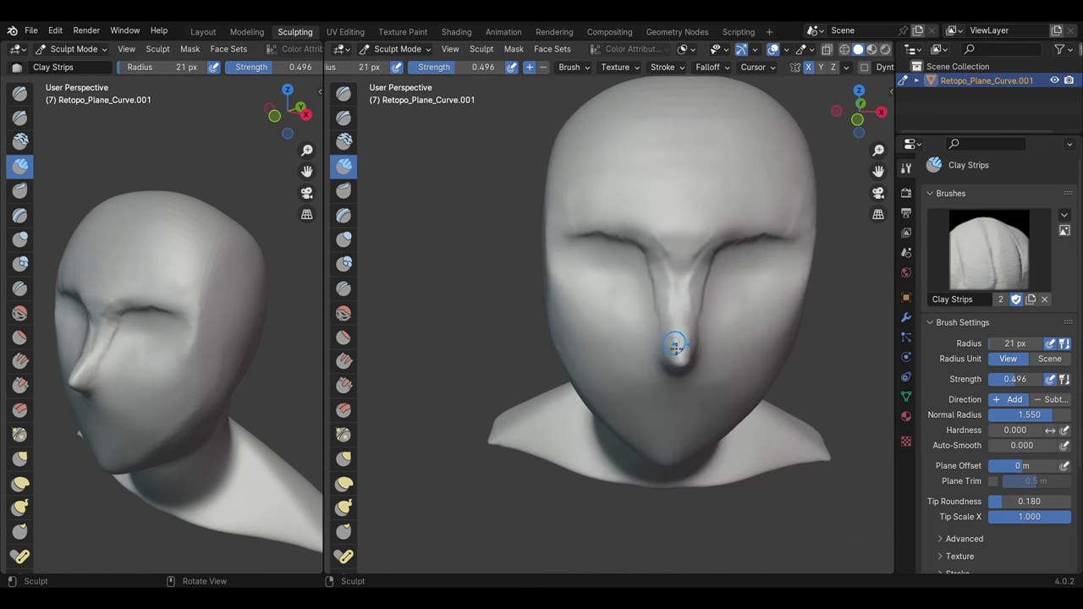
mouse_move(677, 364)
middle_mouse_down()
mouse_move(696, 314)
mouse_move(633, 262)
mouse_move(769, 240)
mouse_move(692, 282)
mouse_move(587, 266)
mouse_move(694, 363)
mouse_move(666, 363)
mouse_move(726, 281)
mouse_move(701, 222)
middle_mouse_up()
key("g")
key("shift+t")
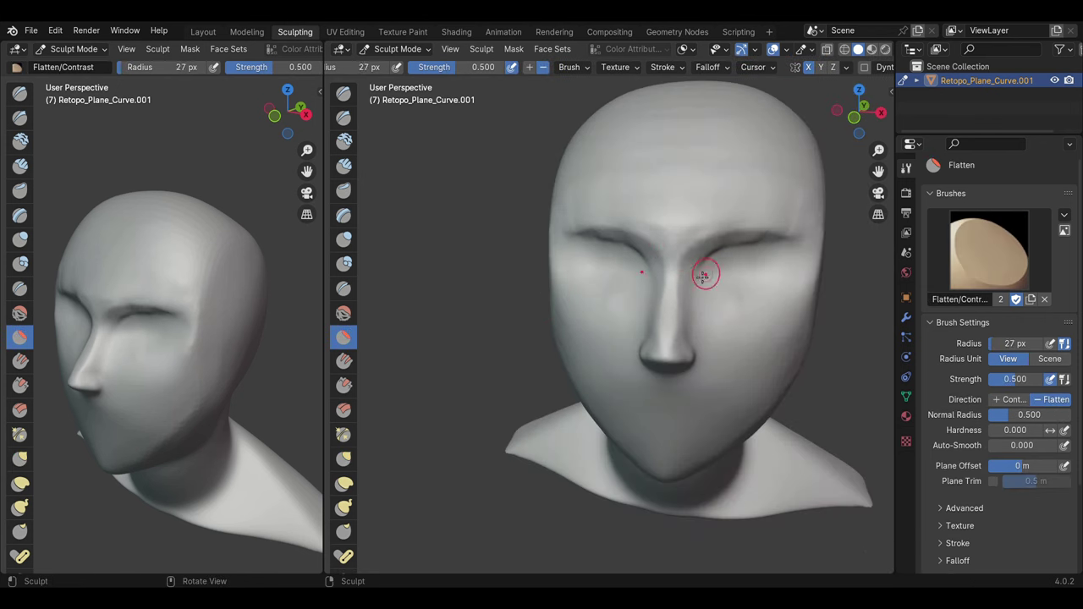
key("g")
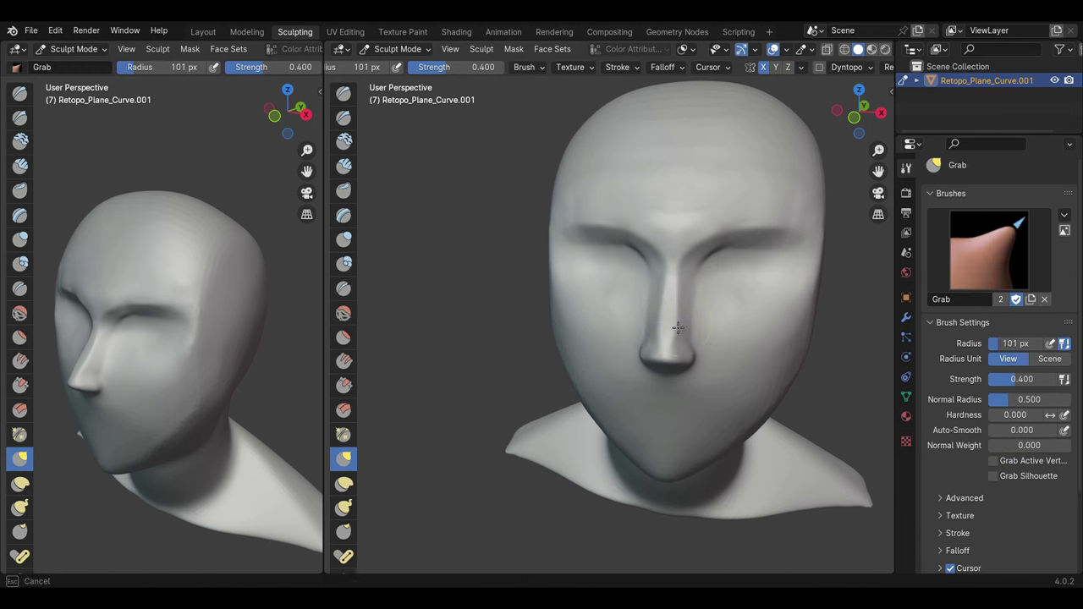
mouse_move(719, 310)
middle_mouse_down()
mouse_move(575, 356)
mouse_move(459, 181)
middle_mouse_up()
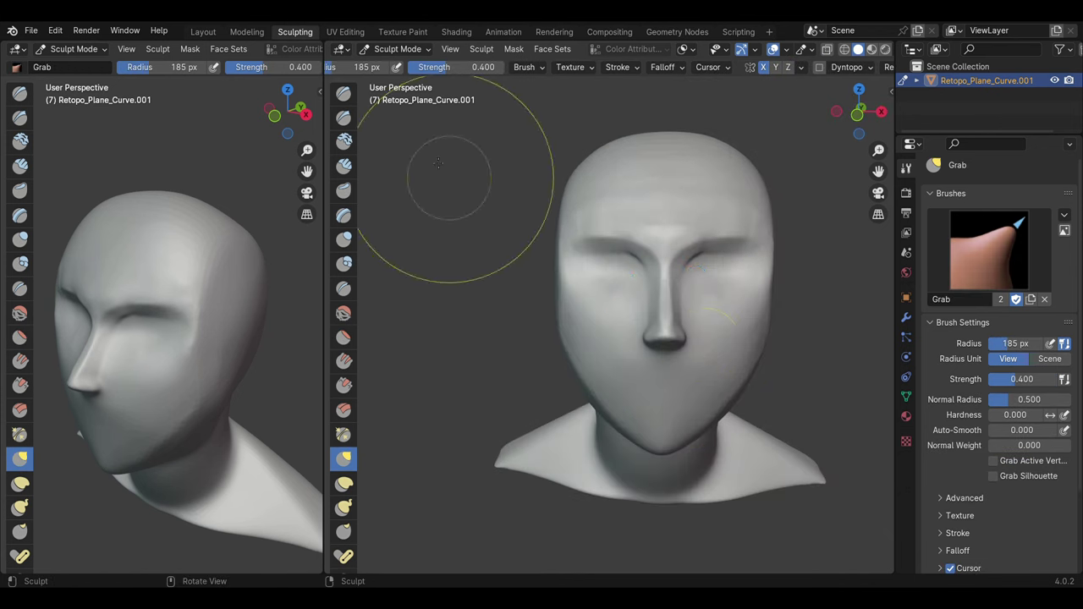
Step: Carve a sharp line for the right eye with the Draw Sharp brush
left_click(343, 117)
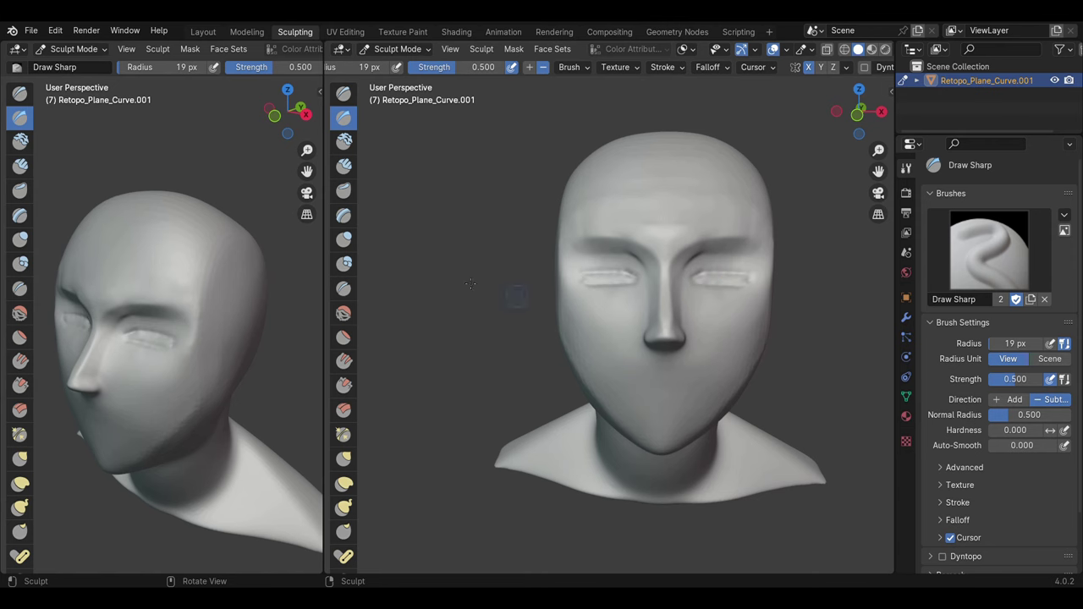
left_click_drag(751, 291, 731, 285, "shift")
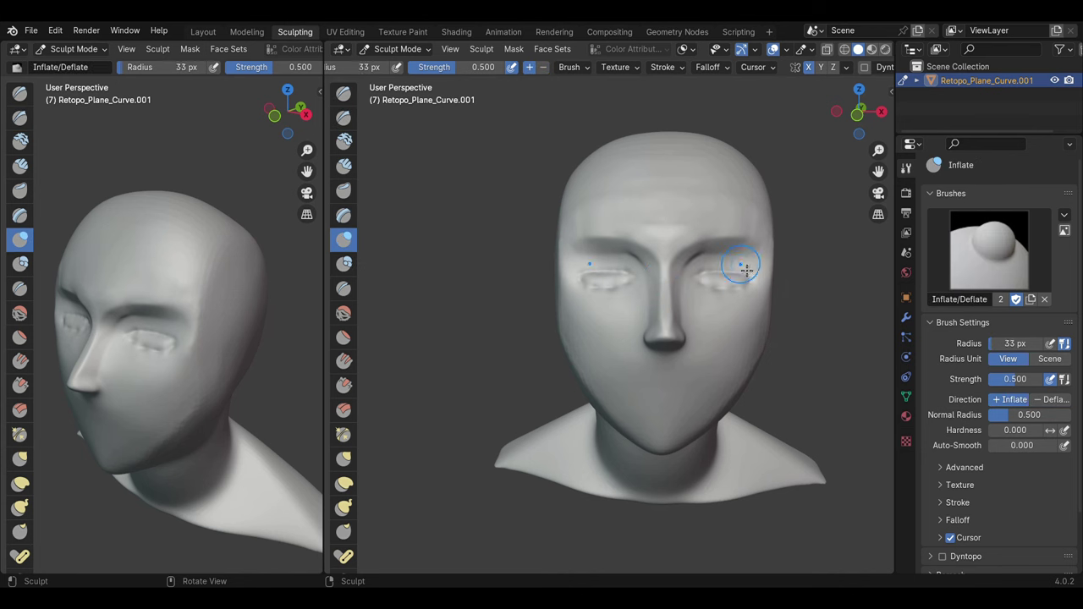
middle_click_drag(689, 310, 623, 285)
Step: Pull the eye area into shape with Grab, shrinking the brush as the view turns forward
key("g")
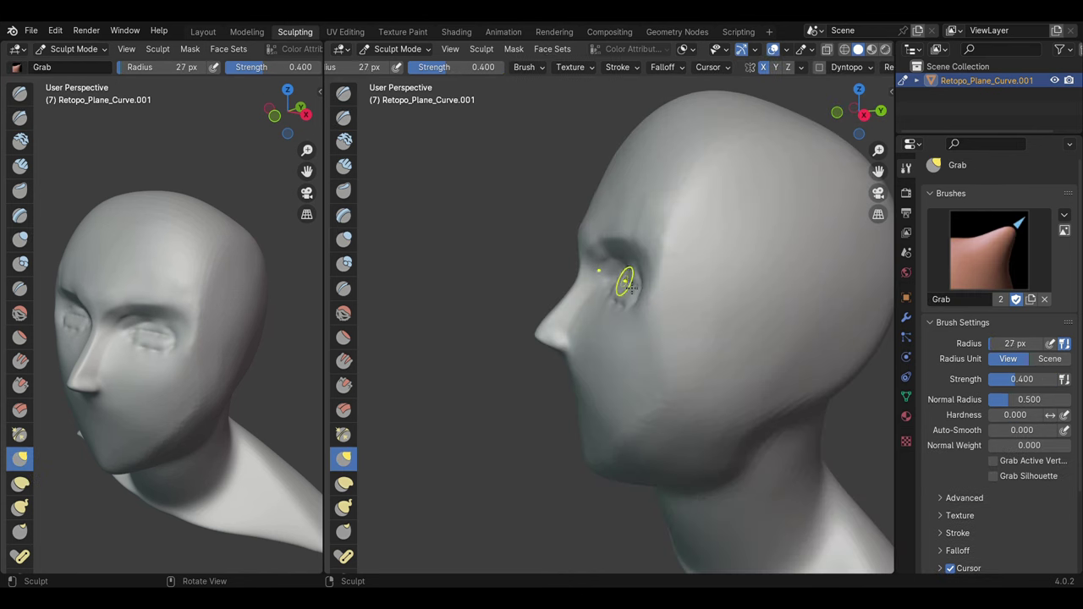
left_click_drag(622, 284, 615, 285)
mouse_move(615, 285)
middle_mouse_down()
mouse_move(754, 262)
mouse_move(682, 240)
middle_mouse_up()
key("bracketleft")
key("bracketleft")
key("bracketleft")
left_click(730, 247)
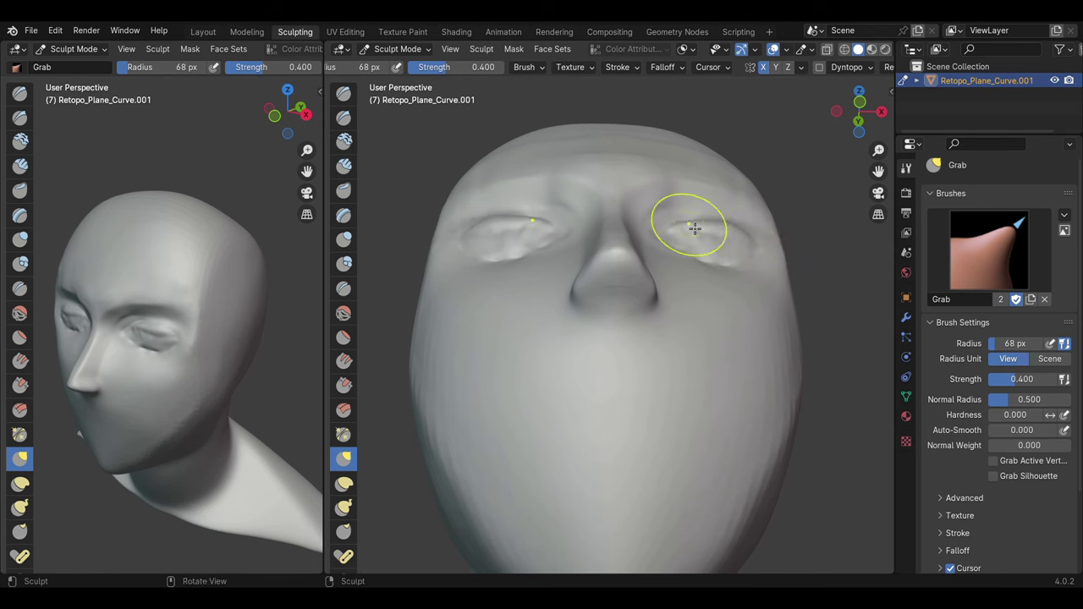
middle_click_drag(707, 226, 654, 281)
key("bracketleft")
key("bracketleft")
key("c")
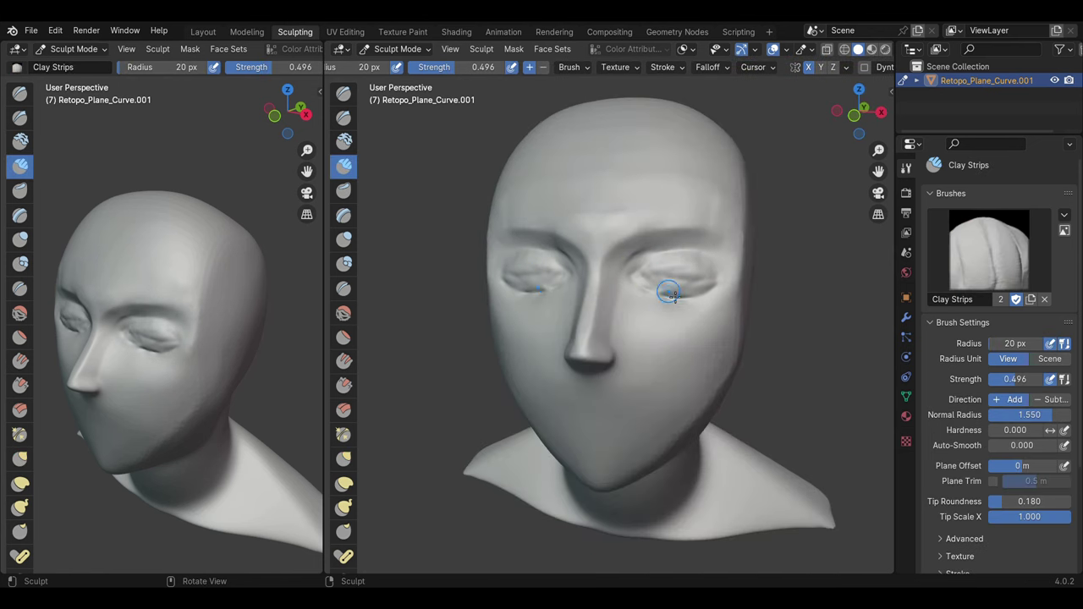
Step: Inspect the head from the left profile and back to the front, with Grab then Clay Strips
middle_click_drag(680, 292, 629, 261)
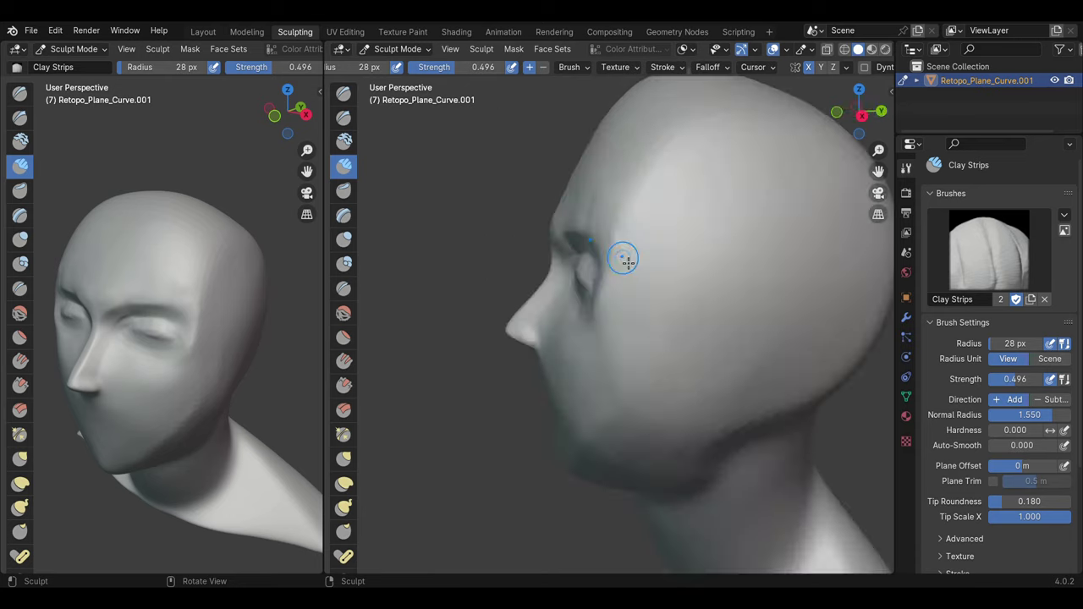
key("g")
scroll(592, 285, "down", 4)
scroll(649, 283, "up", 3)
scroll(635, 292, "up", 2)
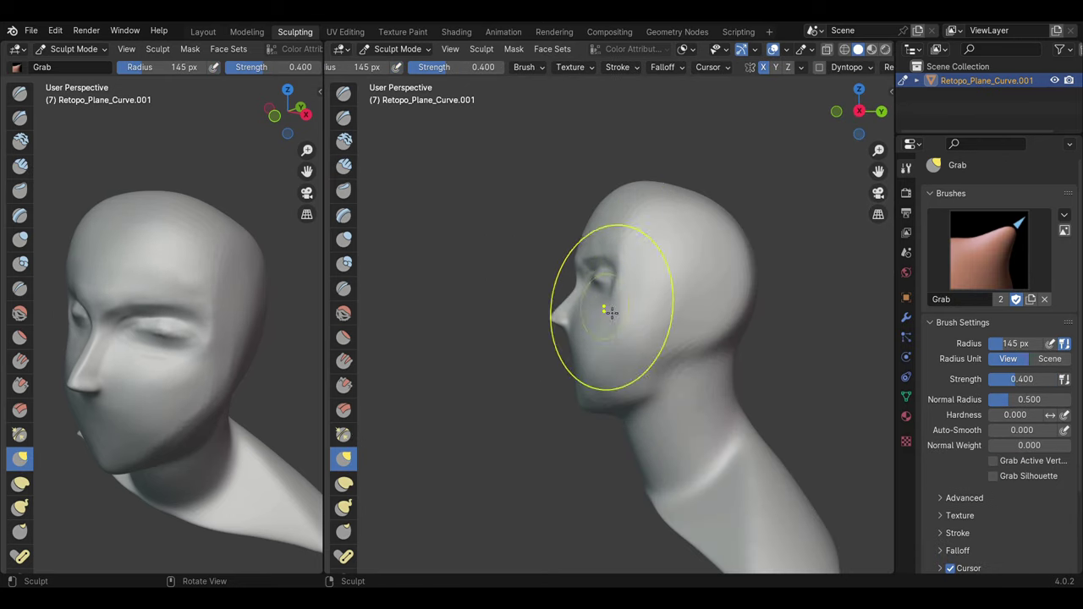
middle_click_drag(621, 339, 665, 331)
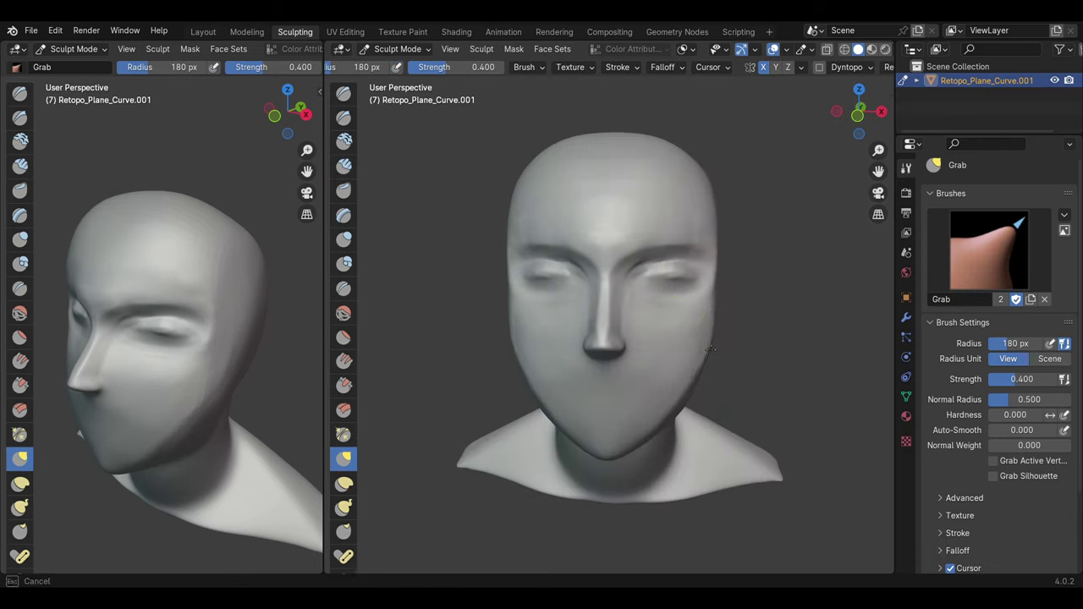
scroll(652, 321, "down", 1)
key("c")
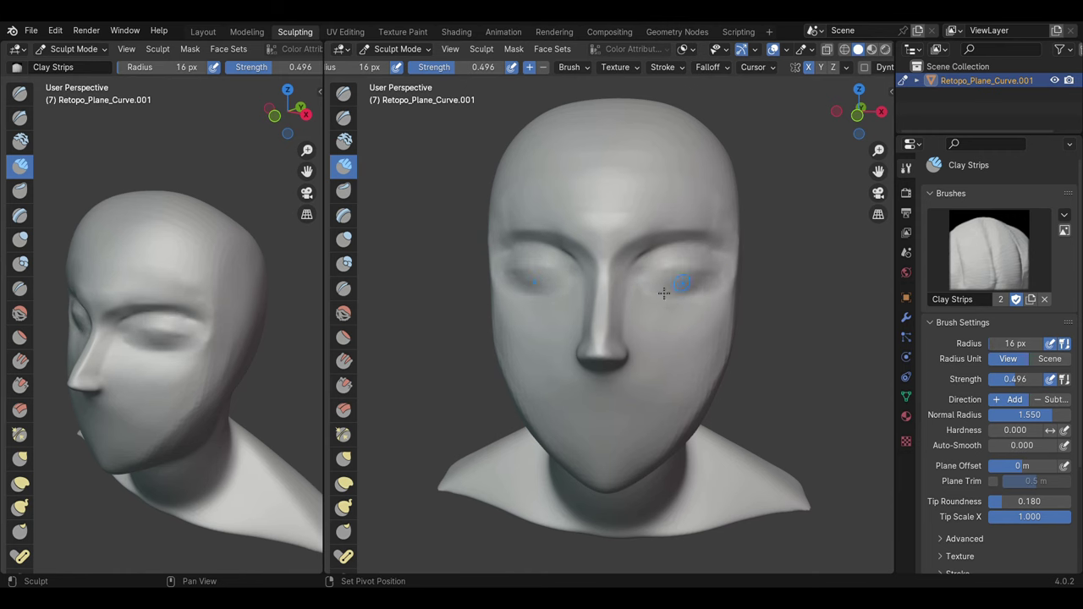
Step: Carve a crease along the eyelid with Draw Sharp, then check the profile and underside
key("shift+x")
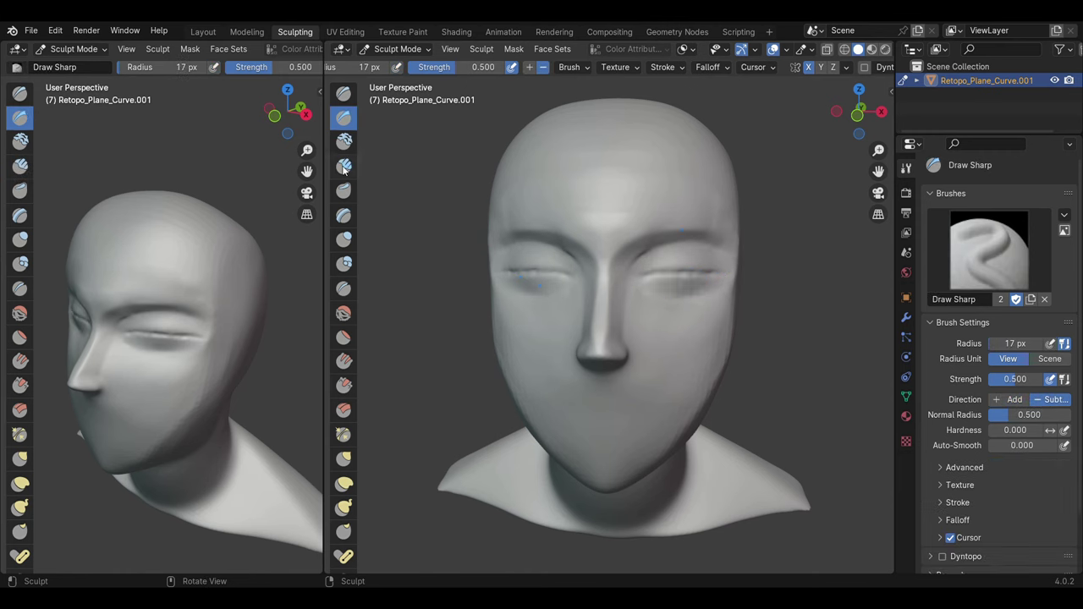
left_click(344, 169)
key("g")
middle_click_drag(525, 407, 391, 409)
mouse_move(548, 303)
middle_mouse_down()
mouse_move(682, 254)
mouse_move(657, 242)
middle_mouse_up()
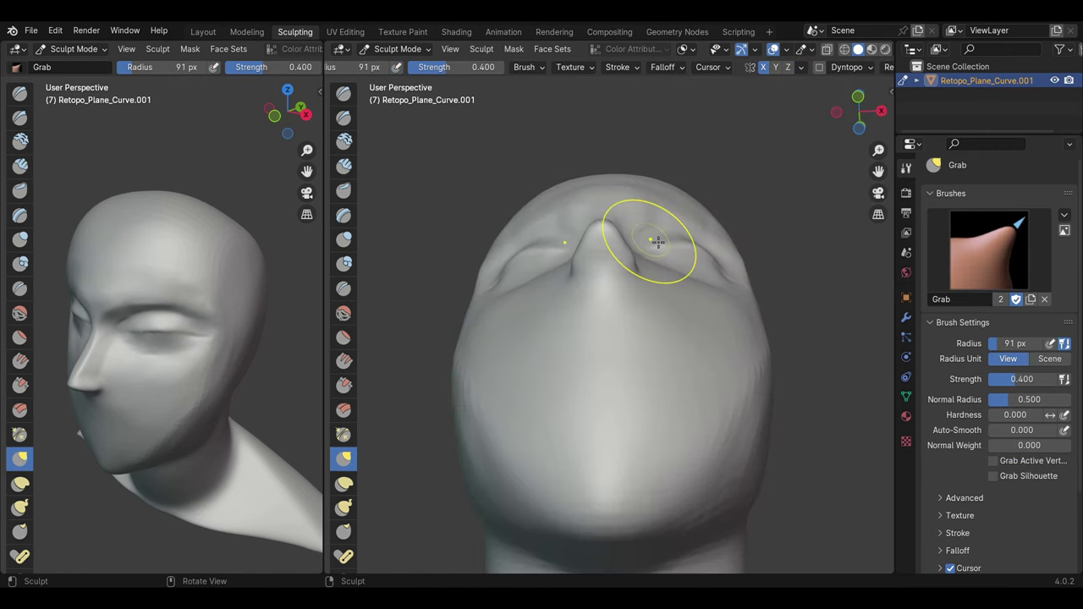
middle_click_drag(742, 275, 745, 267)
Step: Resize the brush and review the whole head from above and in profile
key("f")
left_click(542, 227)
mouse_move(542, 226)
middle_mouse_down()
mouse_move(633, 242)
mouse_move(652, 271)
middle_mouse_up()
middle_click_drag(703, 224, 684, 249, "ctrl")
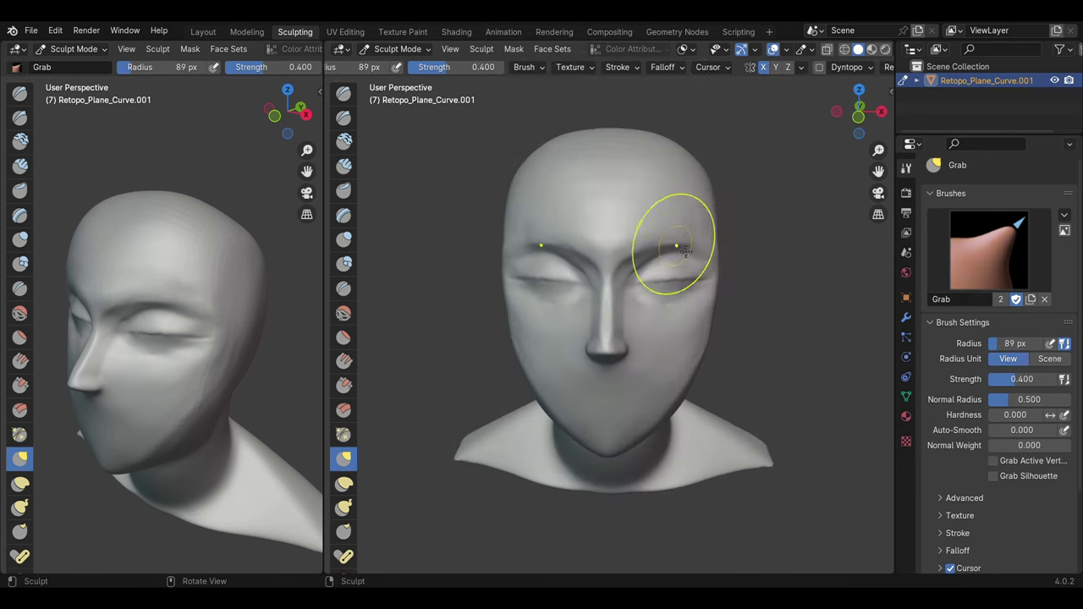
mouse_move(706, 288)
middle_mouse_down()
mouse_move(660, 307)
mouse_move(592, 254)
mouse_move(666, 289)
middle_mouse_up()
Step: Pull the eye shape into place with Grab, alternating with the Inflate brush
key("i")
key("g")
mouse_move(475, 321)
middle_mouse_down()
mouse_move(576, 313)
mouse_move(657, 288)
middle_mouse_up()
left_click_drag(666, 283, 670, 282)
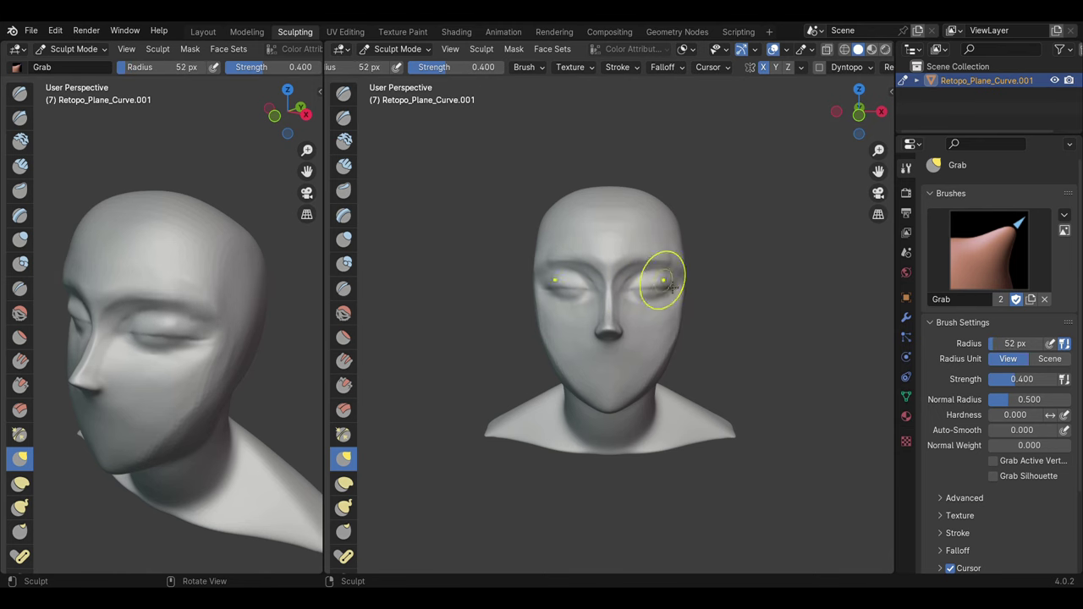
key("i")
key("c")
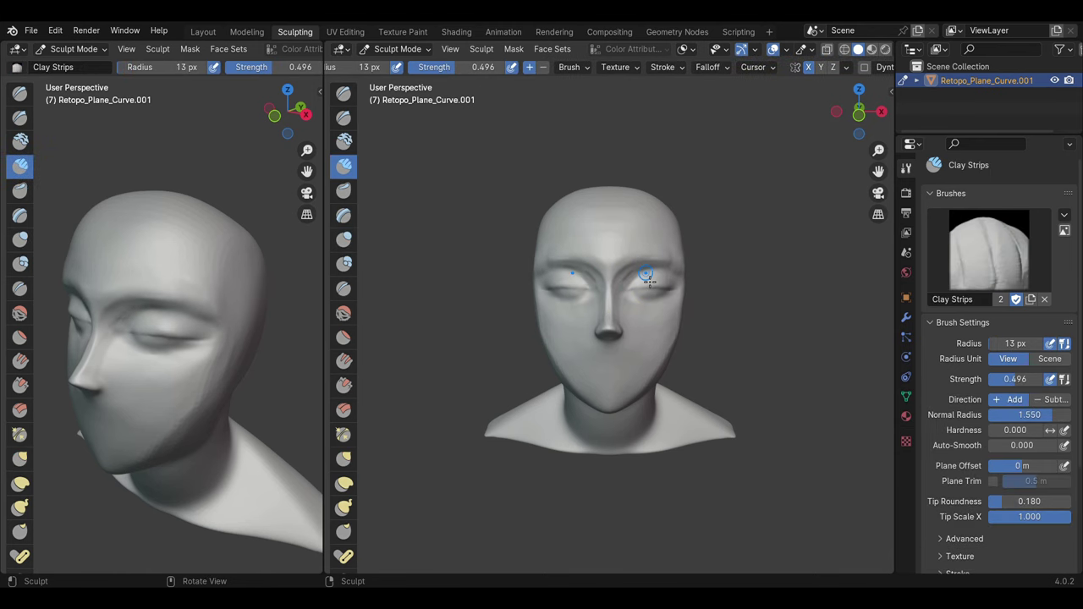
Step: Flatten the brow area between the eyes, checking from the side and a three-quarter view
key("shift+t")
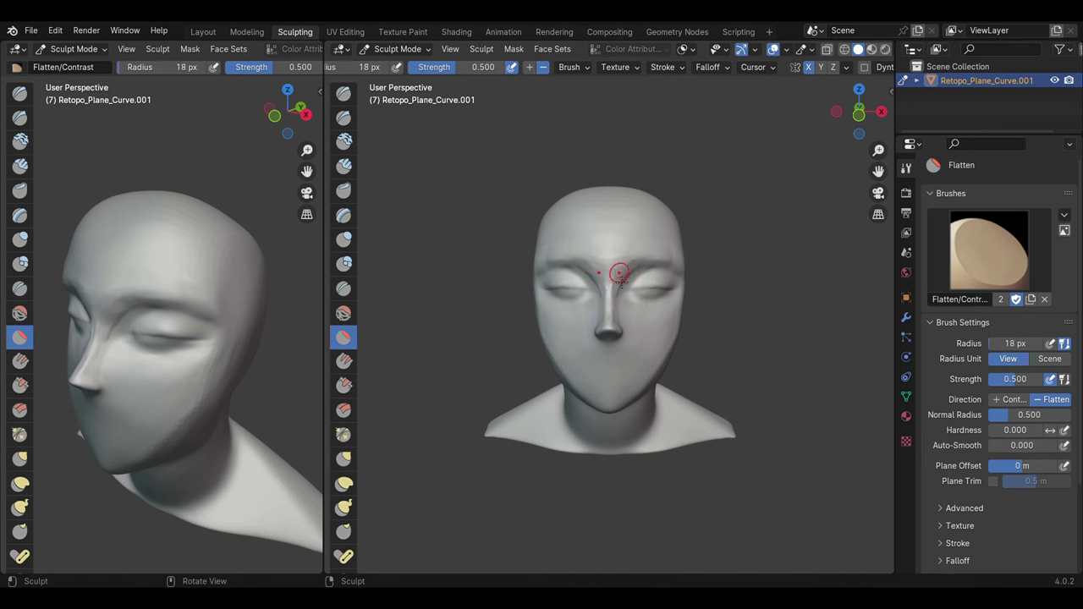
scroll(602, 258, "up", 5)
mouse_move(602, 257)
middle_mouse_down()
mouse_move(580, 169)
mouse_move(619, 272)
middle_mouse_up()
key("g")
key("shift+t")
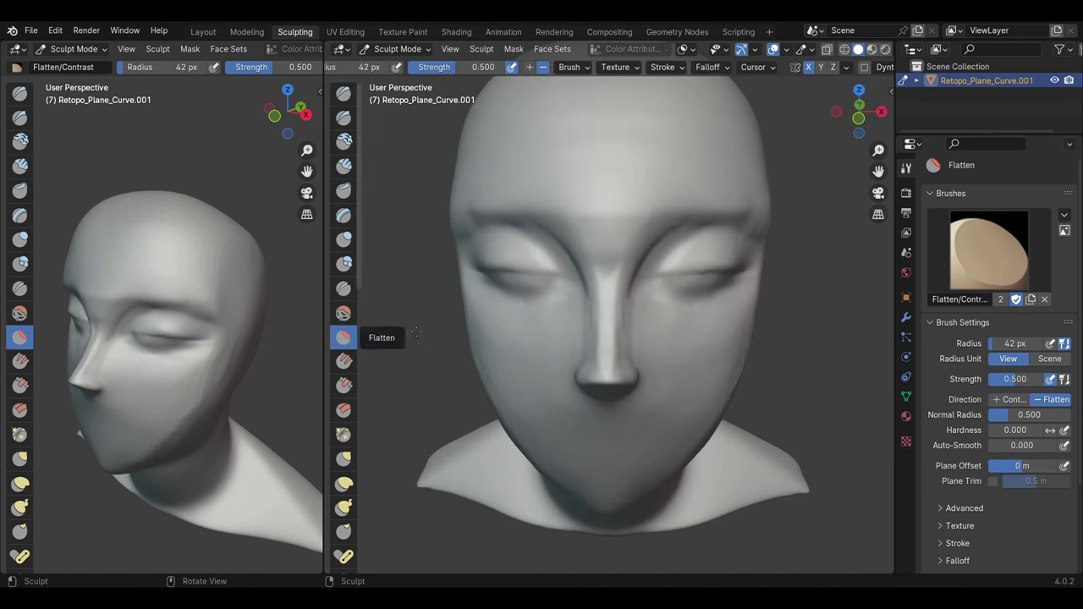
middle_click_drag(614, 335, 526, 342)
middle_click_drag(558, 254, 556, 218)
Step: Zoom in on the face with Clay Strips and Draw Sharp readied for eyelid detail
key("c")
scroll(694, 242, "down", 2)
key("shift+x")
scroll(797, 388, "down", 3)
middle_click_drag(797, 388, 618, 345, "ctrl")
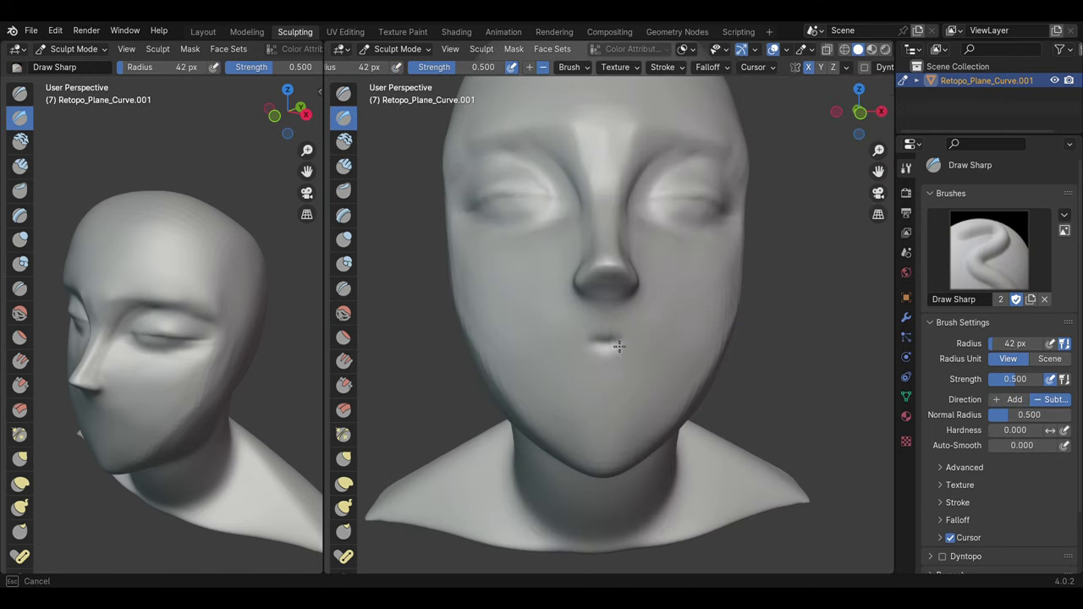
Step: Build the lips below the nose with Clay Strips and shape them with Grab
left_click(343, 165)
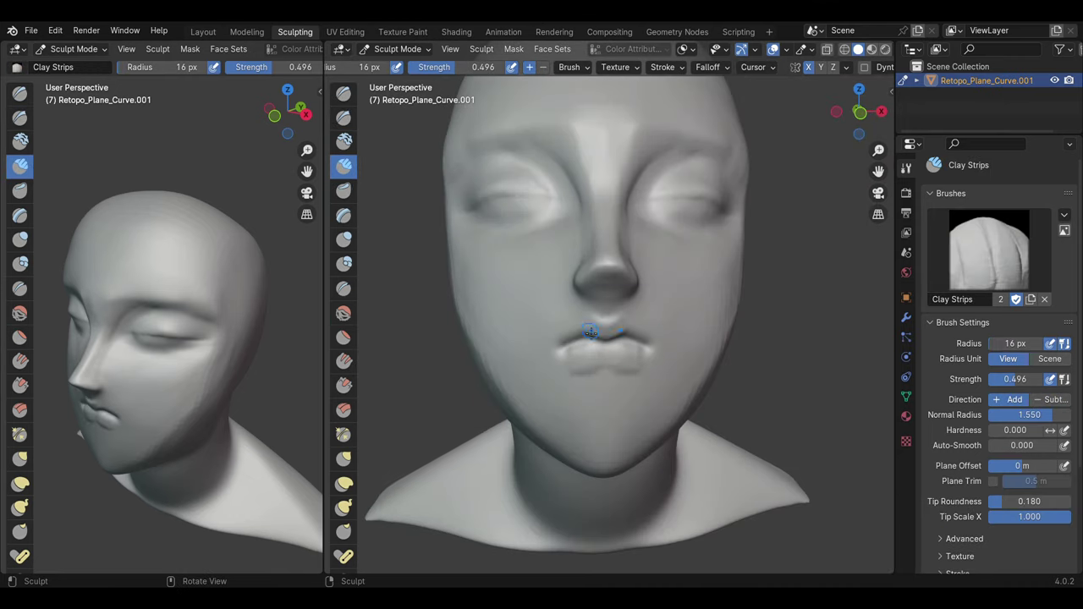
mouse_move(596, 363)
middle_mouse_down()
mouse_move(593, 339)
mouse_move(657, 277)
middle_mouse_up()
scroll(593, 339, "down", 2)
key("g")
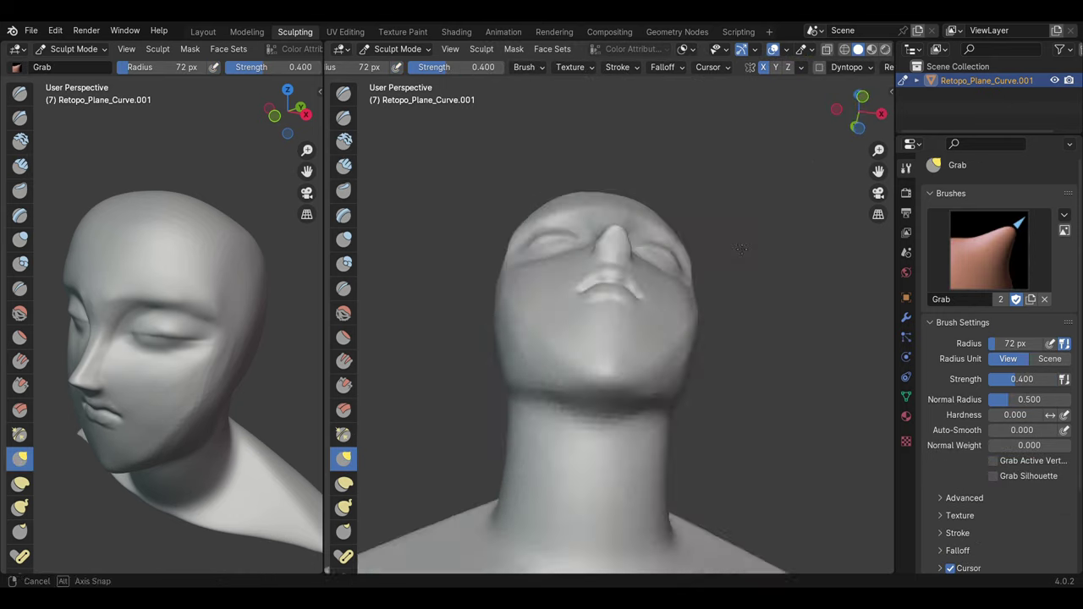
mouse_move(617, 371)
middle_mouse_down()
mouse_move(668, 358)
mouse_move(560, 378)
middle_mouse_up()
mouse_move(671, 338)
middle_mouse_down()
mouse_move(544, 371)
mouse_move(546, 382)
middle_mouse_up()
Step: Shape the chin and jaw with Clay Strips and Grab, viewing from below and the side
key("c")
middle_click_drag(533, 312, 598, 358)
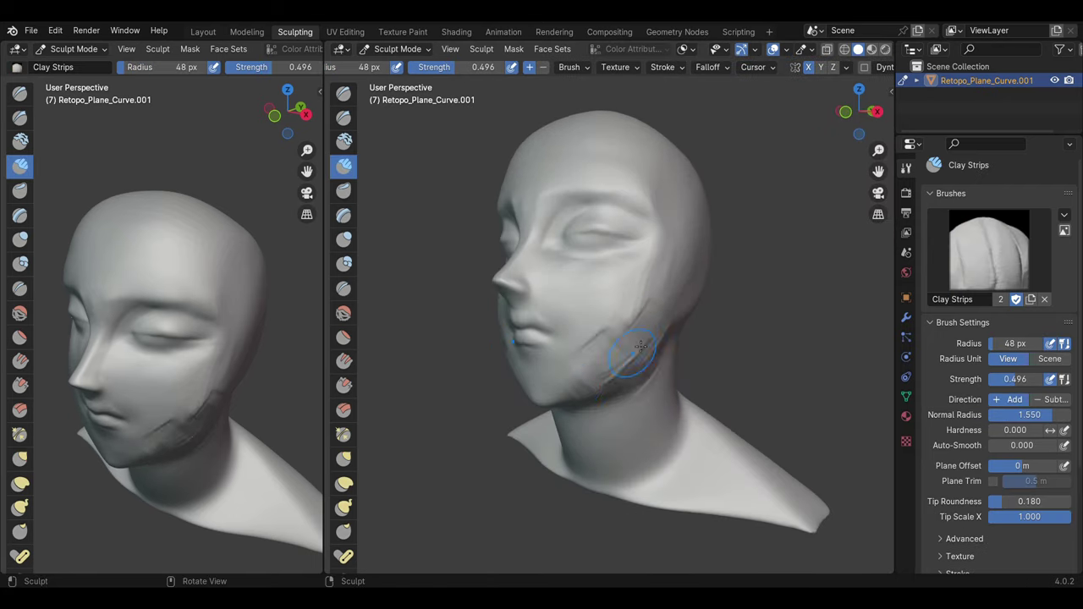
mouse_move(621, 394)
middle_mouse_down()
mouse_move(646, 391)
mouse_move(591, 349)
middle_mouse_up()
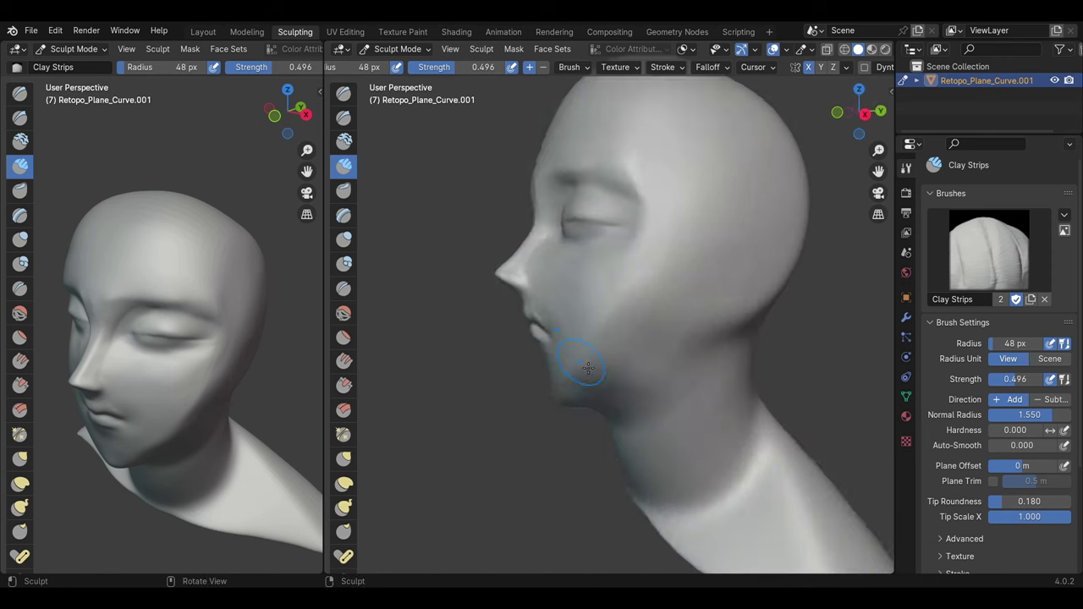
key("g")
mouse_move(550, 163)
middle_mouse_down()
mouse_move(592, 212)
mouse_move(581, 253)
mouse_move(688, 308)
middle_mouse_up()
scroll(550, 338, "up", 3)
Step: Flatten the cheeks and eye area, working in an angled close view of the eye
key("shift+c")
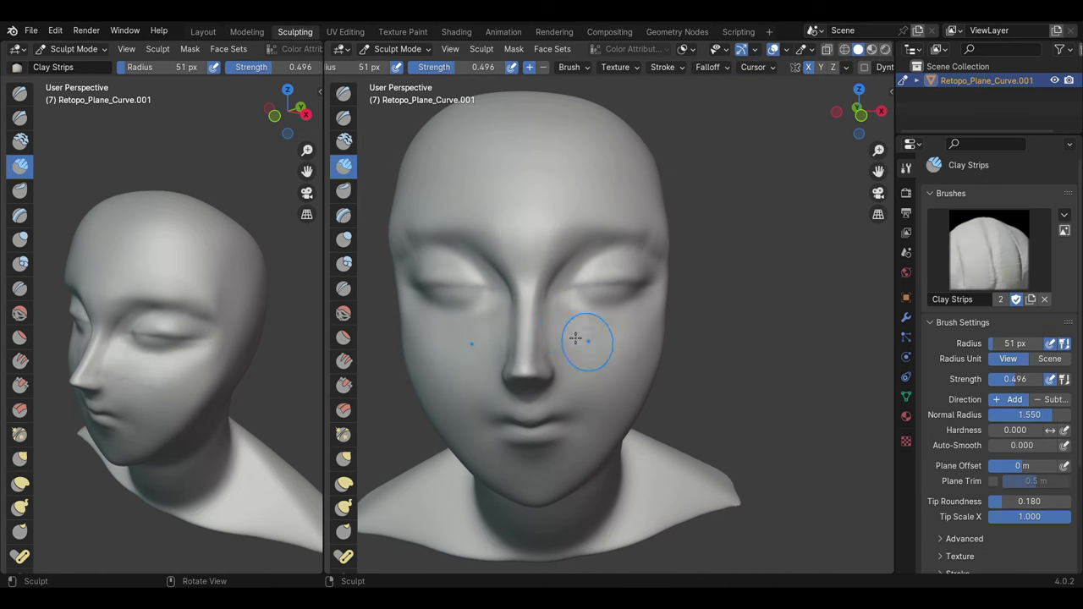
key("shift+t")
scroll(580, 290, "up", 4)
mouse_move(580, 290)
middle_mouse_down()
mouse_move(541, 289)
mouse_move(559, 296)
mouse_move(573, 370)
mouse_move(587, 225)
mouse_move(532, 295)
mouse_move(575, 211)
mouse_move(618, 315)
middle_mouse_up()
scroll(558, 296, "down", 5)
scroll(558, 300, "up", 3)
scroll(562, 305, "down", 1)
scroll(587, 225, "up", 2)
key("g")
middle_click_drag(742, 287, 701, 306)
Step: Refine the brow and eyelids with the Flatten, Pinch and Clay Strips brushes
key("shift+t")
key("p")
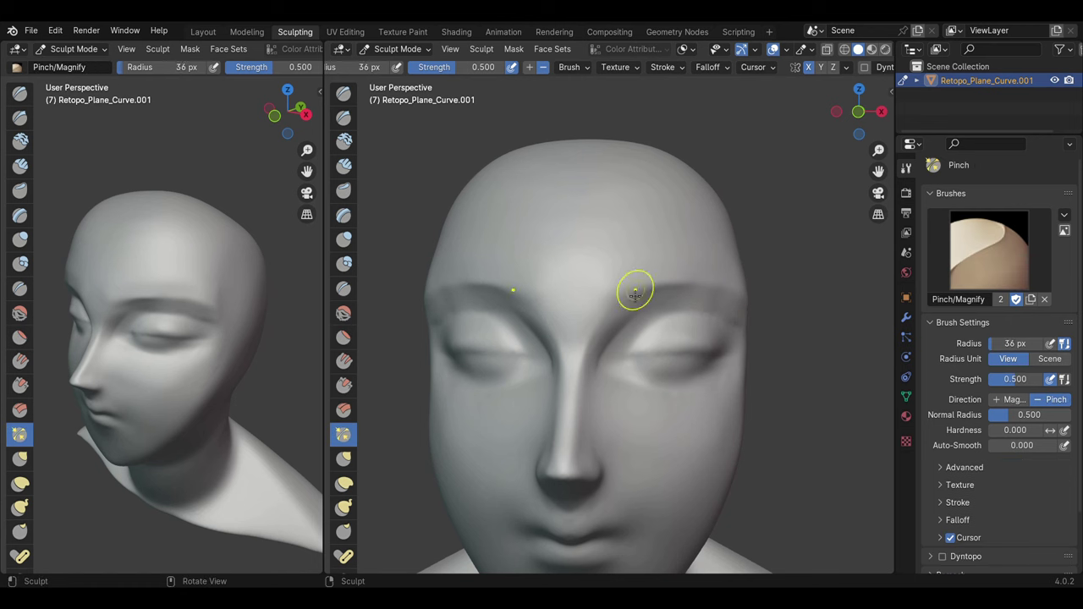
scroll(682, 347, "up", 3)
key("c")
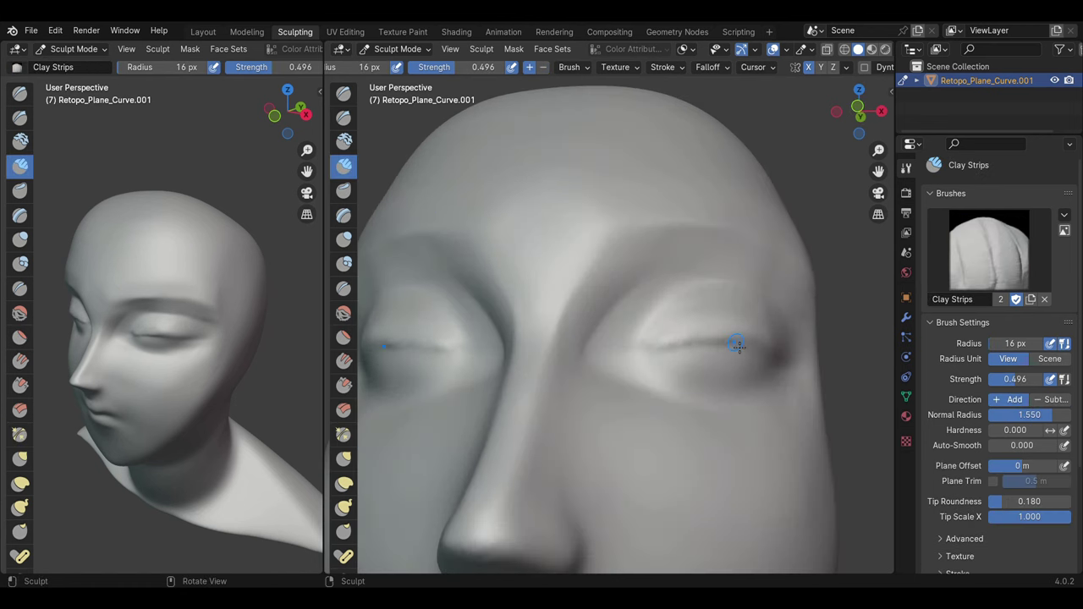
scroll(581, 375, "down", 5)
scroll(580, 381, "up", 1)
Step: Reshape the nose underside and chin with the Grab brush, viewed from below and the front
middle_click_drag(580, 387, 648, 296)
key("g")
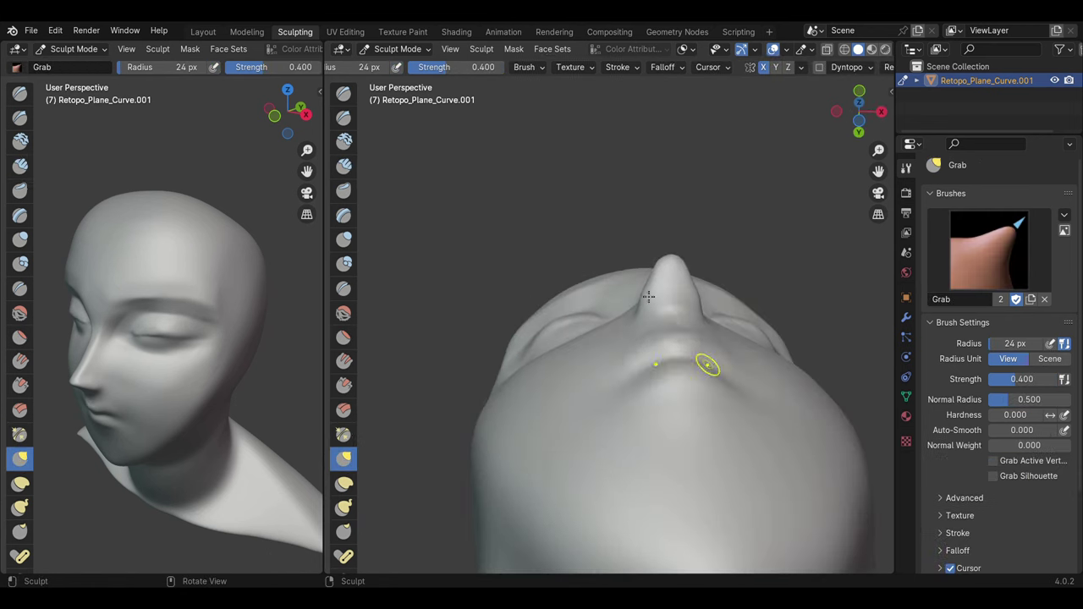
middle_click_drag(668, 340, 689, 447)
scroll(689, 448, "up", 3)
middle_click_drag(737, 496, 694, 318)
scroll(694, 318, "down", 3)
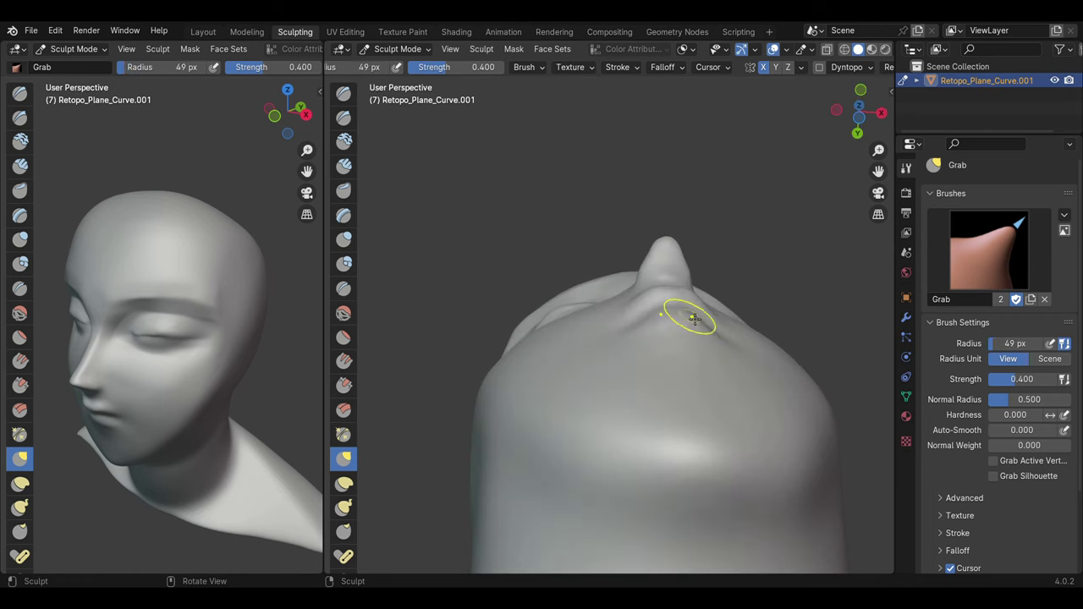
mouse_move(832, 343)
middle_mouse_down()
mouse_move(701, 242)
mouse_move(714, 418)
middle_mouse_up()
Step: Inflate and grab the area around the chin and lips from a low angle
key("i")
mouse_move(674, 457)
middle_mouse_down()
mouse_move(689, 460)
mouse_move(698, 417)
mouse_move(687, 464)
mouse_move(604, 430)
middle_mouse_up()
scroll(698, 417, "up", 3)
key("g")
middle_click_drag(602, 346, 610, 453)
mouse_move(701, 294)
middle_mouse_down()
mouse_move(568, 460)
mouse_move(635, 362)
mouse_move(609, 381)
mouse_move(752, 316)
mouse_move(550, 409)
mouse_move(684, 222)
middle_mouse_up()
Step: Smooth, flatten, pull and pinch the face in a close front view
key("shift+s")
key("shift+t")
key("g")
scroll(571, 150, "up", 3)
mouse_move(571, 150)
middle_mouse_down()
mouse_move(601, 254)
mouse_move(646, 305)
middle_mouse_up()
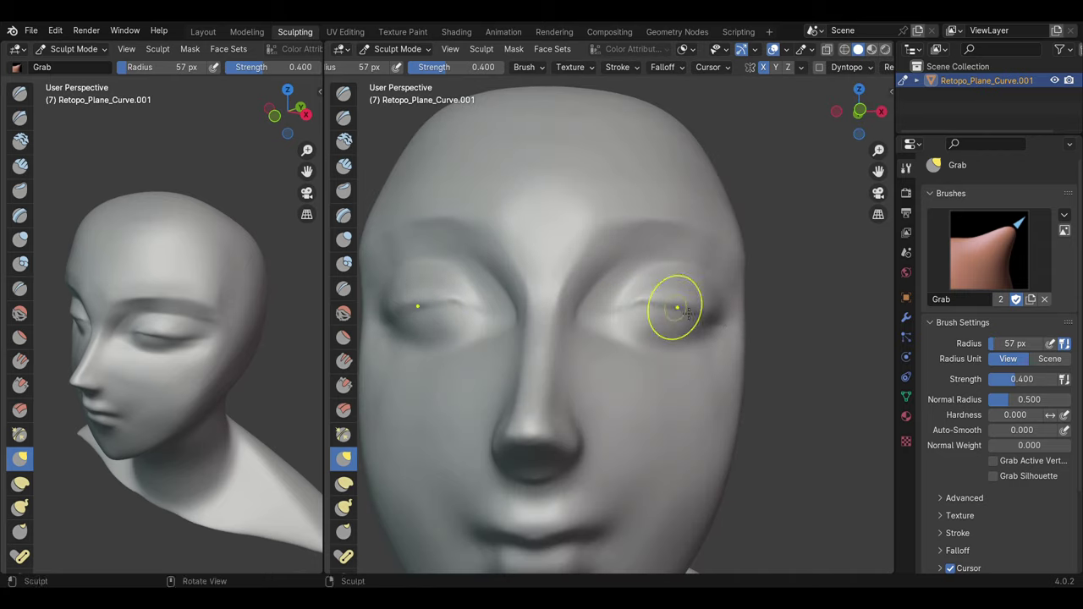
scroll(666, 310, "down", 1)
key("c")
key("p")
mouse_move(653, 278)
middle_mouse_down()
mouse_move(640, 310)
mouse_move(678, 348)
middle_mouse_up()
Step: Polish the mouth and nose with the Flatten, Inflate, Grab, Smooth and Clay Strips brushes
key("shift+t")
scroll(677, 349, "up", 2)
key("i")
mouse_move(496, 282)
middle_mouse_down()
mouse_move(689, 285)
mouse_move(648, 298)
mouse_move(633, 356)
mouse_move(674, 340)
mouse_move(476, 174)
middle_mouse_up()
key("g")
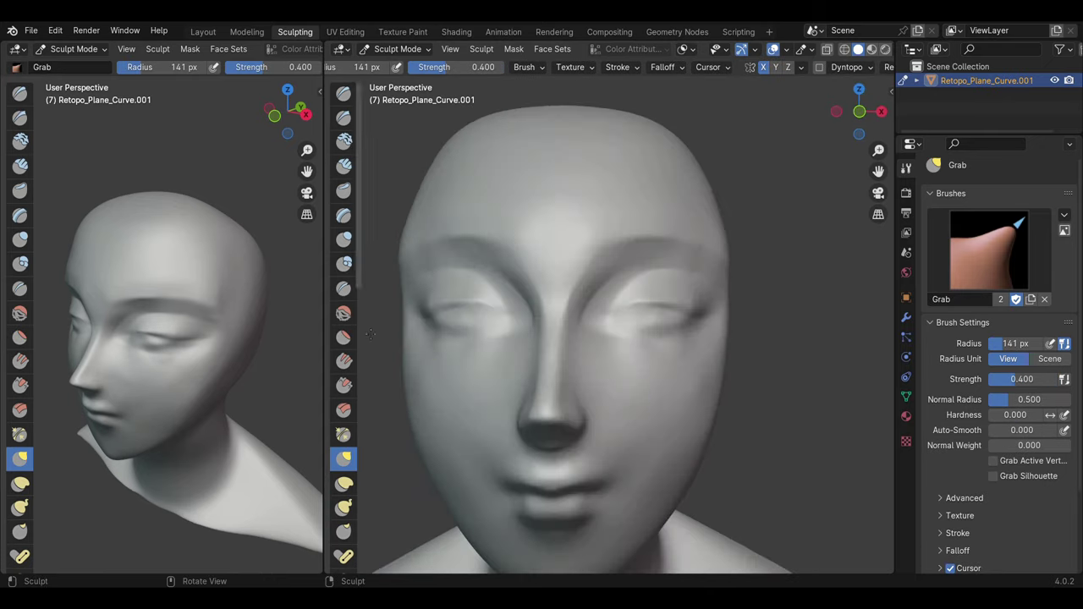
key("s")
key("shift+t")
key("c")
Step: Finish the front of the face with Flatten, Grab and Clay Strips at 41 px, 0.282 strength
mouse_move(652, 443)
middle_mouse_down()
mouse_move(594, 440)
mouse_move(648, 399)
mouse_move(563, 500)
mouse_move(674, 485)
mouse_move(542, 423)
middle_mouse_up()
key("shift+t")
scroll(542, 423, "up", 2)
key("g")
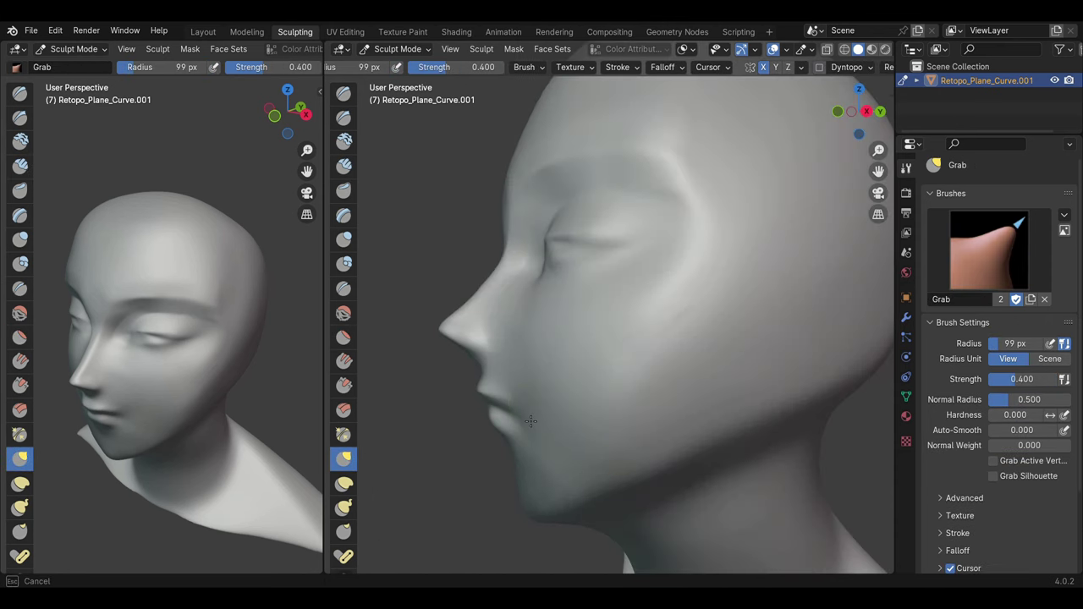
middle_click_drag(536, 510, 652, 411)
scroll(642, 292, "down", 2)
key("c")
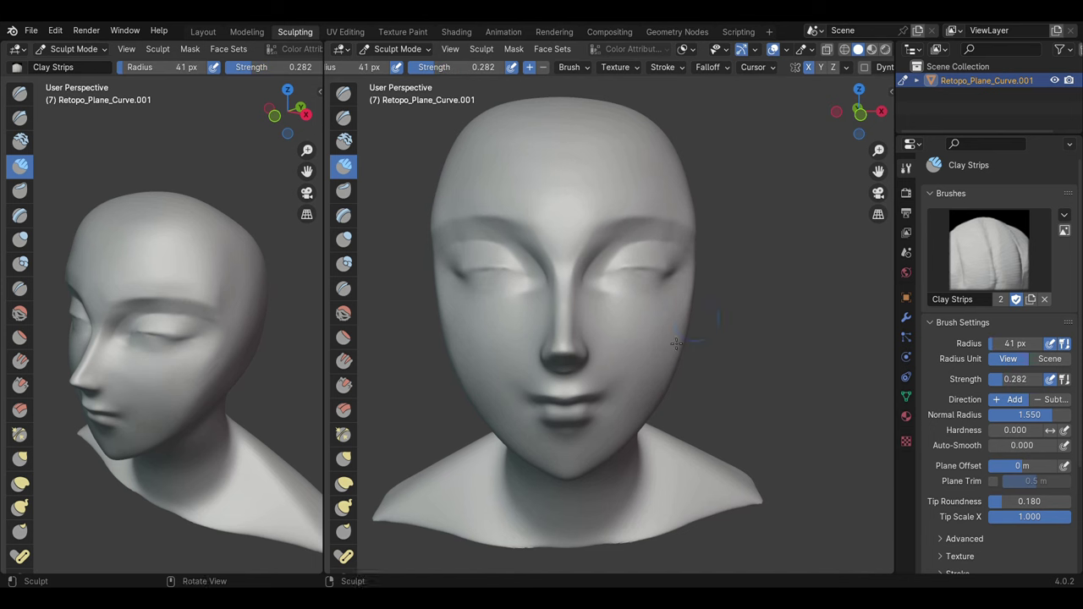
Step: Carve sharp creases and add clay strips, then grab the face in close side profile
scroll(677, 342, "up", 2)
key("shift+d")
key("c")
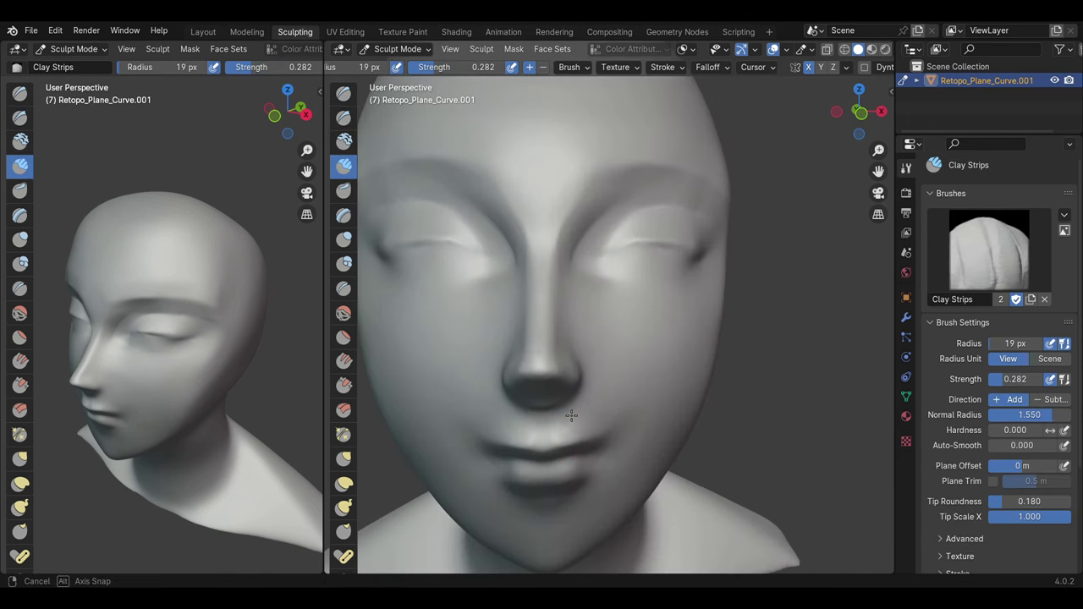
scroll(665, 464, "up", 2)
scroll(592, 381, "down", 3)
key("g")
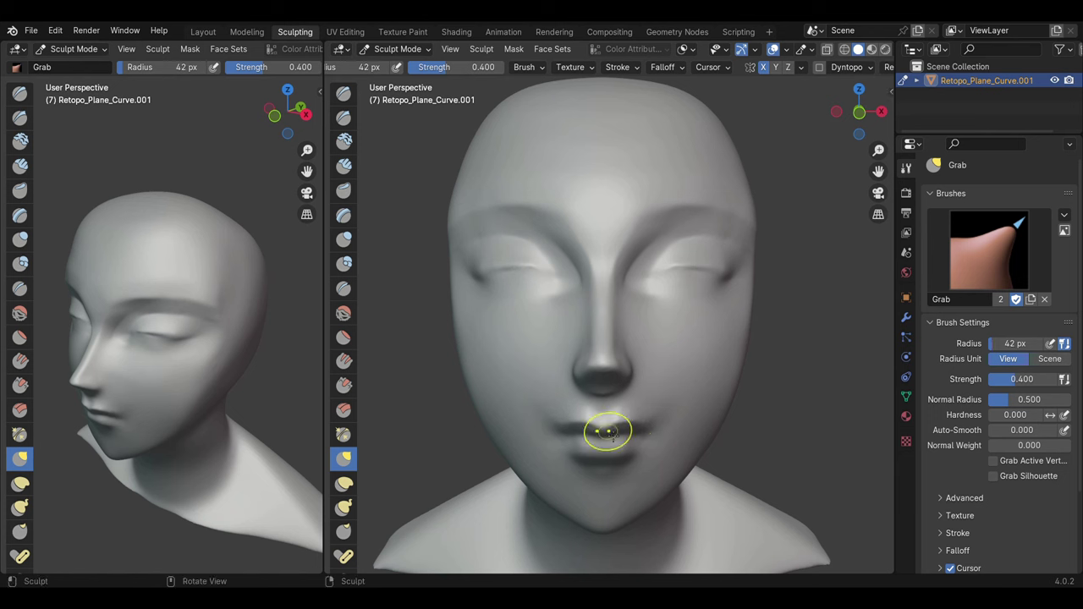
middle_click_drag(775, 259, 542, 287)
scroll(541, 287, "up", 2)
Step: Smooth, flatten, inflate and grab the nose and brow while checking the whole head
key("shift+s")
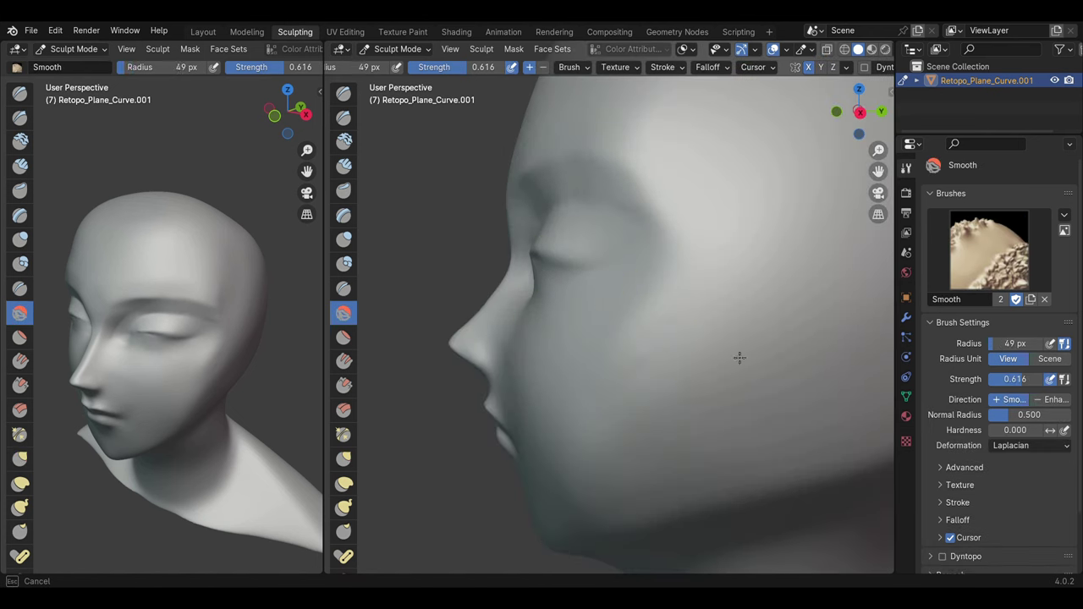
key("shift+t")
middle_click_drag(625, 111, 347, 381)
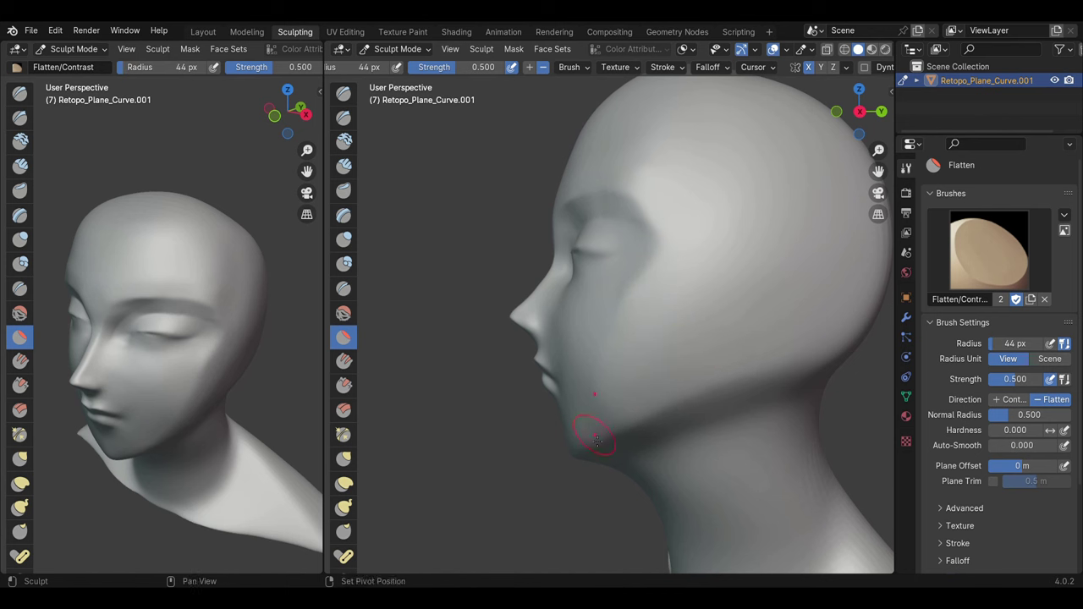
middle_click_drag(598, 439, 741, 362)
key("i")
key("g")
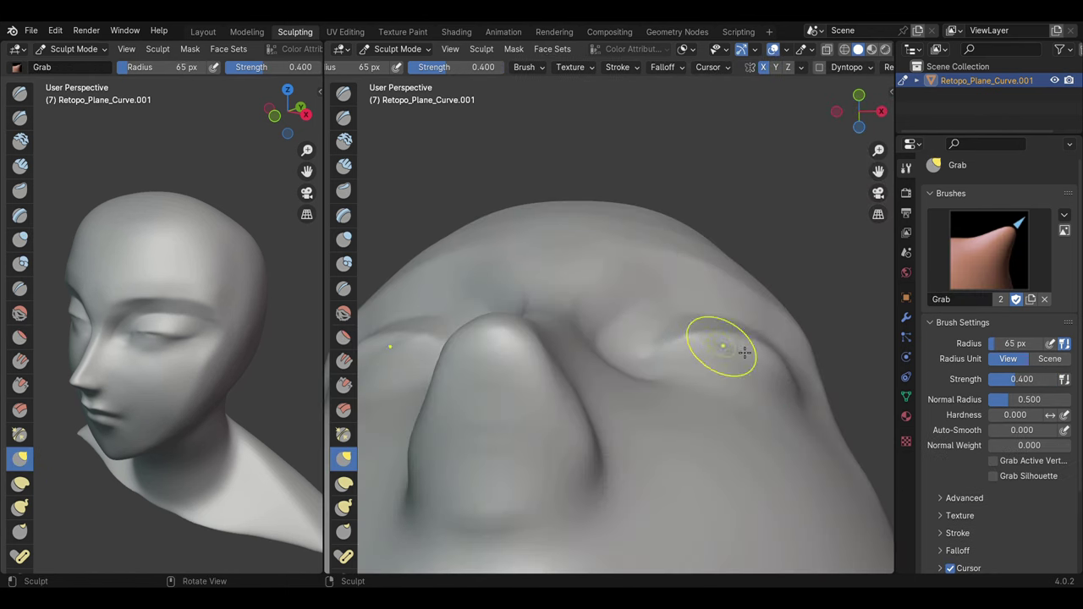
middle_click_drag(759, 344, 722, 395)
Step: Build up under the nose with Clay Strips, Grab and Pinch, then pull the eye area
key("c")
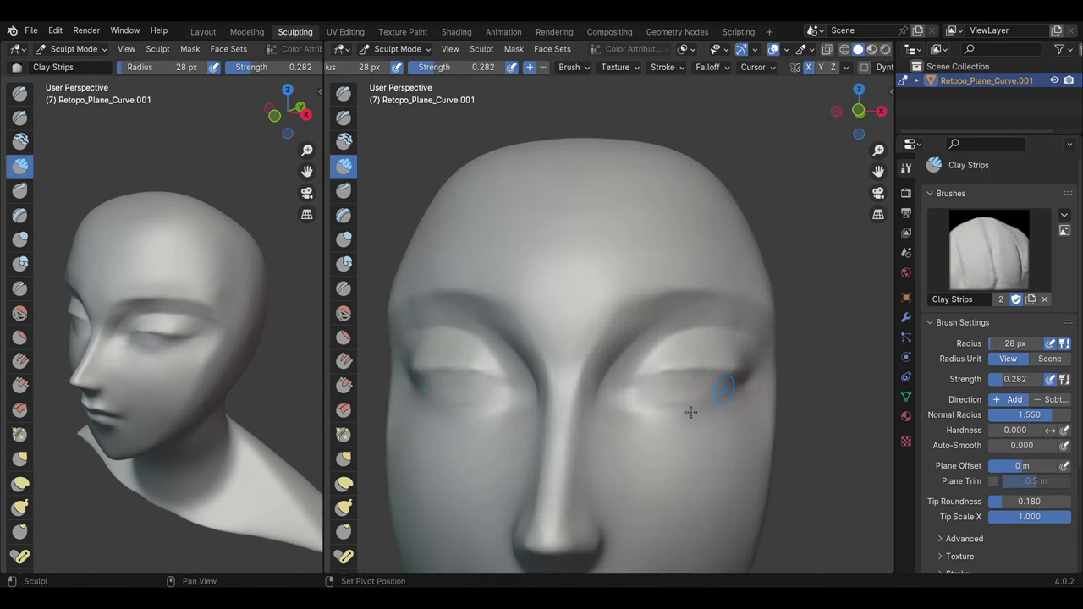
mouse_move(491, 245)
middle_mouse_down()
mouse_move(703, 476)
mouse_move(758, 385)
middle_mouse_up()
key("g")
key("p")
scroll(644, 402, "down", 5)
key("g")
mouse_move(644, 402)
middle_mouse_down()
mouse_move(714, 321)
mouse_move(775, 310)
middle_mouse_up()
mouse_move(752, 404)
middle_mouse_down()
mouse_move(660, 398)
mouse_move(576, 355)
middle_mouse_up()
scroll(660, 397, "up", 3)
Step: Sculpt eyelid creases on both eyes using the Pinch, Clay Strips and Inflate brushes
key("p")
scroll(575, 355, "down", 1)
key("c")
scroll(597, 418, "up", 1)
scroll(647, 427, "down", 2)
key("i")
mouse_move(633, 406)
middle_mouse_down()
mouse_move(647, 428)
mouse_move(667, 407)
mouse_move(645, 329)
mouse_move(590, 281)
middle_mouse_up()
scroll(590, 281, "up", 3)
scroll(668, 372, "up", 2)
scroll(640, 362, "down", 3)
mouse_move(630, 364)
left_mouse_down()
mouse_move(651, 360)
mouse_move(648, 336)
left_mouse_up()
Step: Refine the eyes from a new angle with the Flatten, Clay Strips, Pinch and Smooth brushes
scroll(640, 347, "up", 3)
key("shift+t")
middle_click_drag(502, 345, 544, 406)
scroll(654, 394, "up", 2)
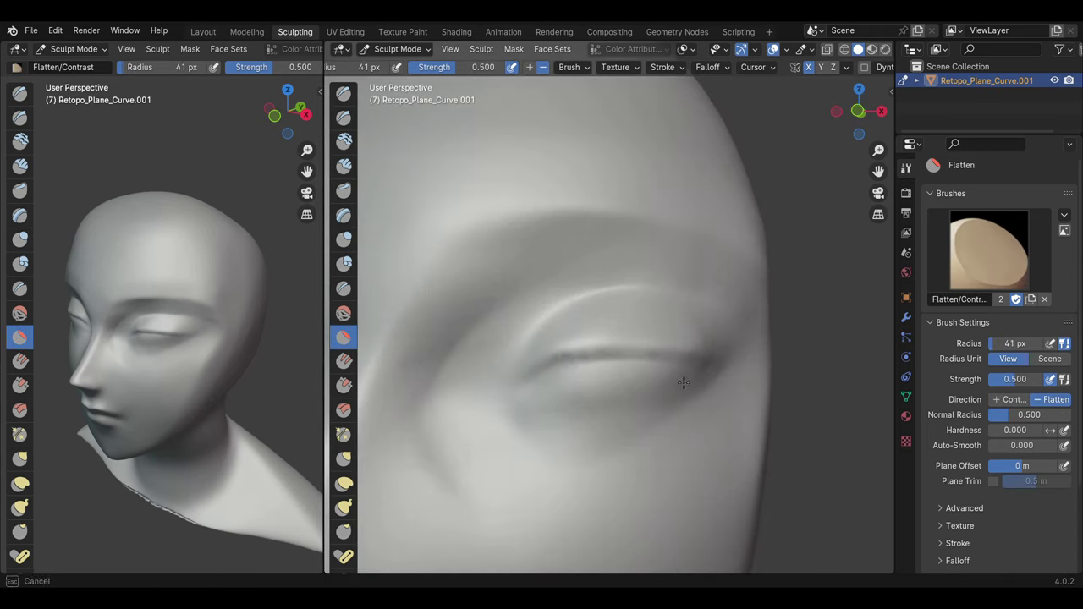
scroll(705, 364, "down", 4)
key("c")
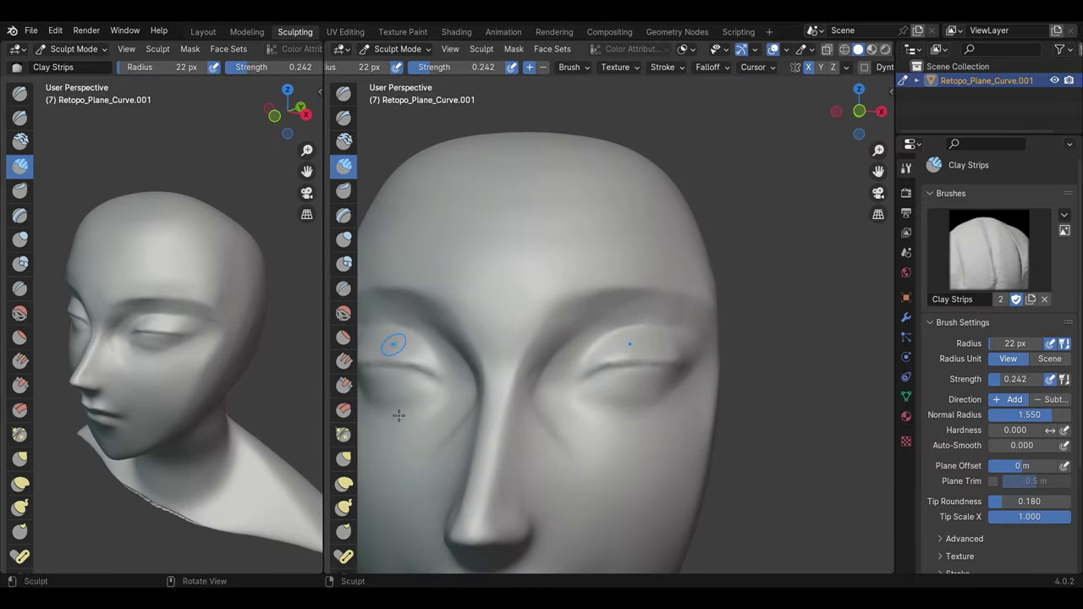
scroll(399, 415, "up", 3)
key("p")
key("shift+s")
key("p")
Step: Reshape the nose in side view with Smooth, Clay Strips, Flatten, Grab and Draw Sharp
scroll(609, 321, "down", 3)
key("shift+s")
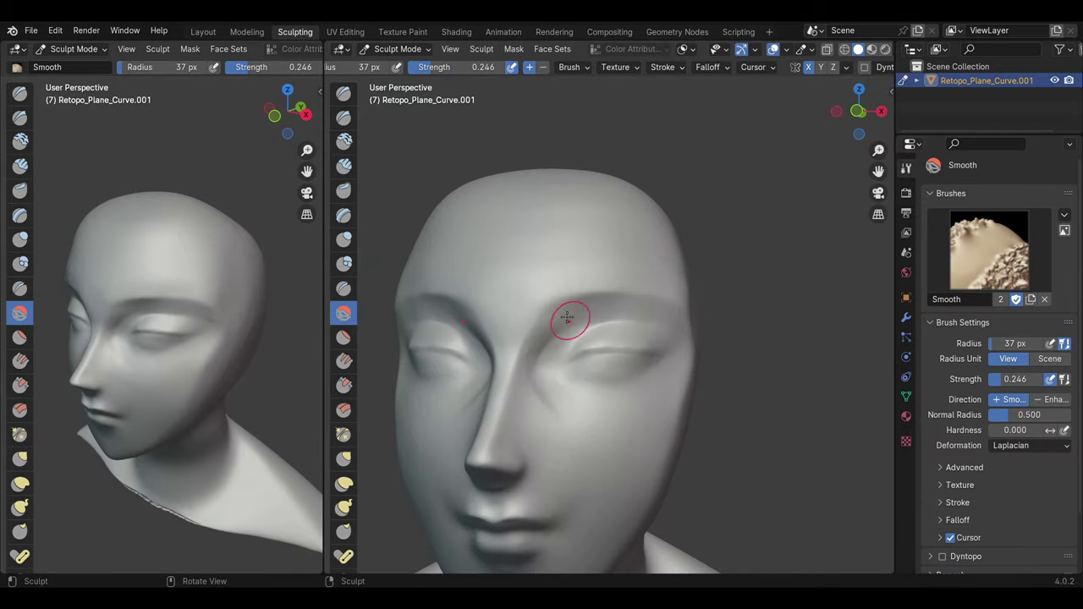
key("c")
middle_click_drag(535, 462, 548, 385)
key("shift+t")
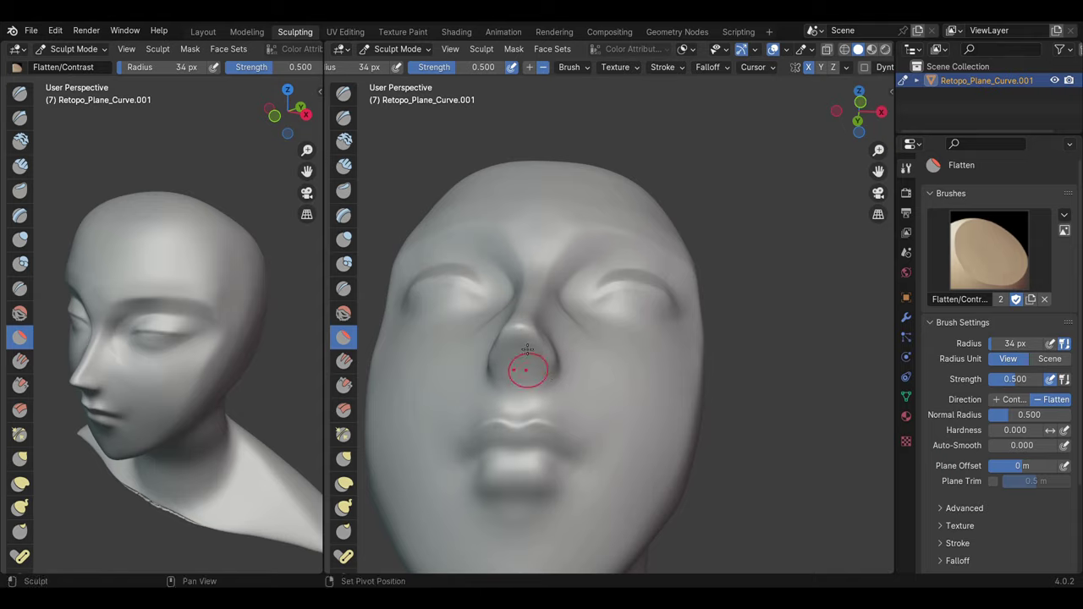
scroll(604, 339, "up", 3)
mouse_move(604, 339)
middle_mouse_down()
mouse_move(428, 353)
mouse_move(545, 359)
mouse_move(431, 338)
middle_mouse_up()
key("g")
key("shift+s")
key("shift+x")
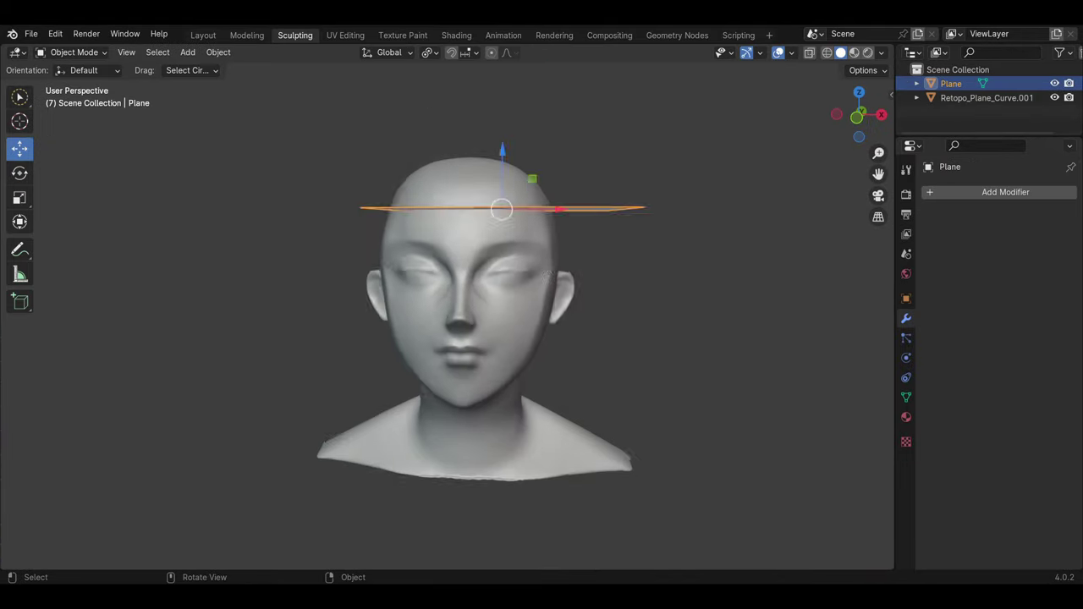
Step: Enable snapping to the head surface and give the plane a Mirror modifier mirrored across the head
left_click(514, 52)
key("KP_1")
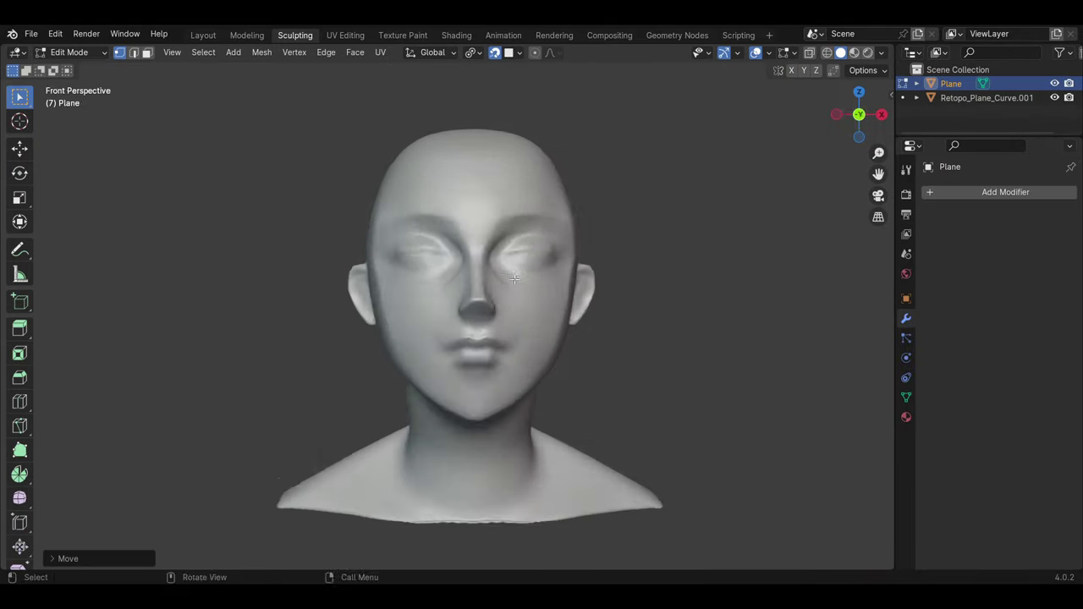
middle_click_drag(499, 254, 508, 259)
key("g")
key("Escape")
left_click(1006, 193)
left_click(798, 215)
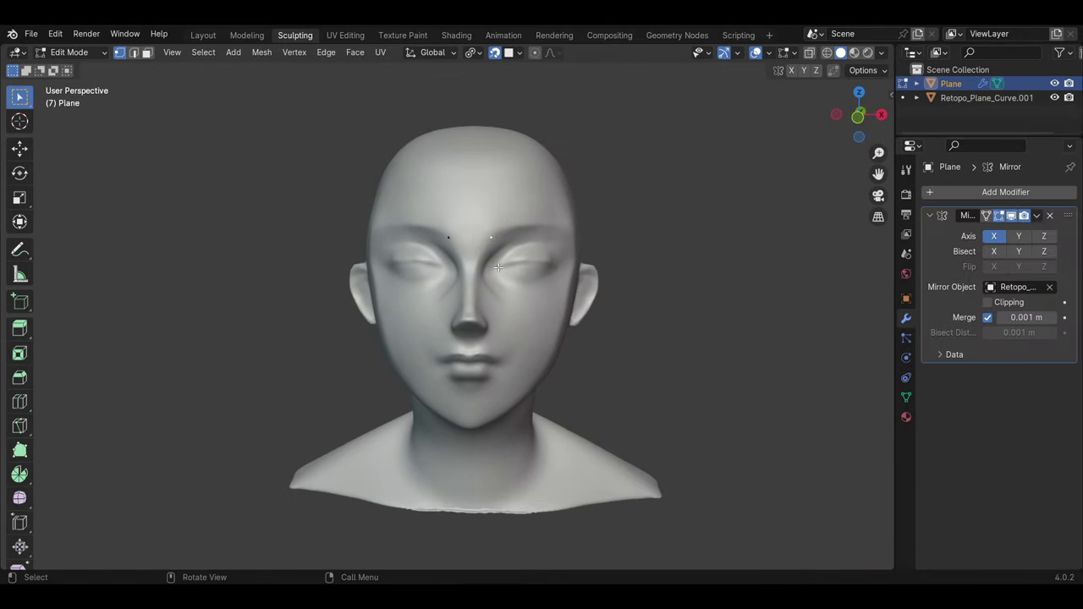
Step: Extrude a ring of vertices around the eye outline, from the corner to the upper lid
key("e")
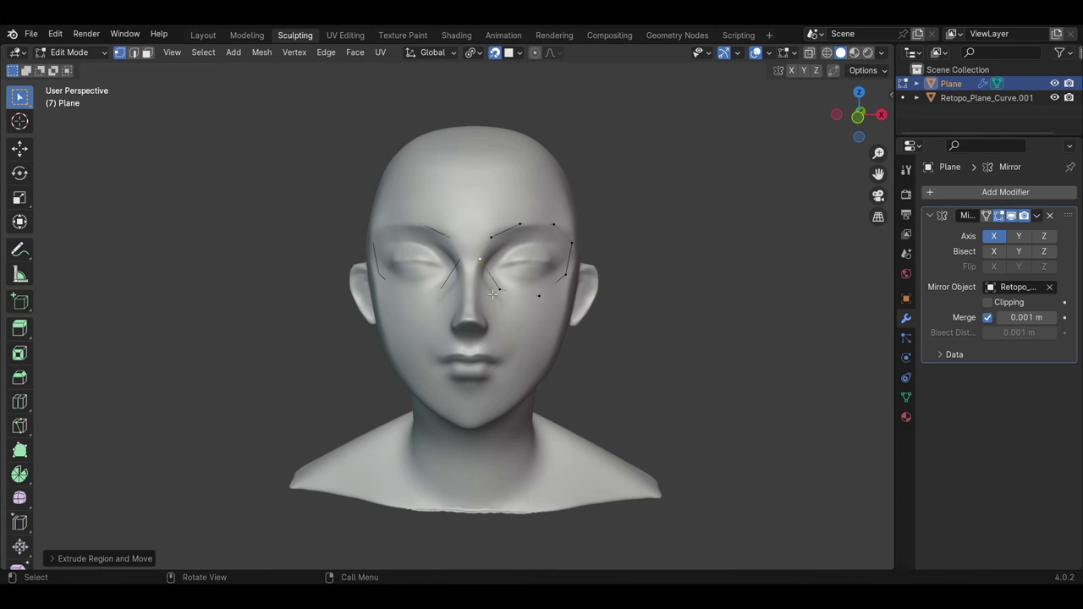
key("shift+d")
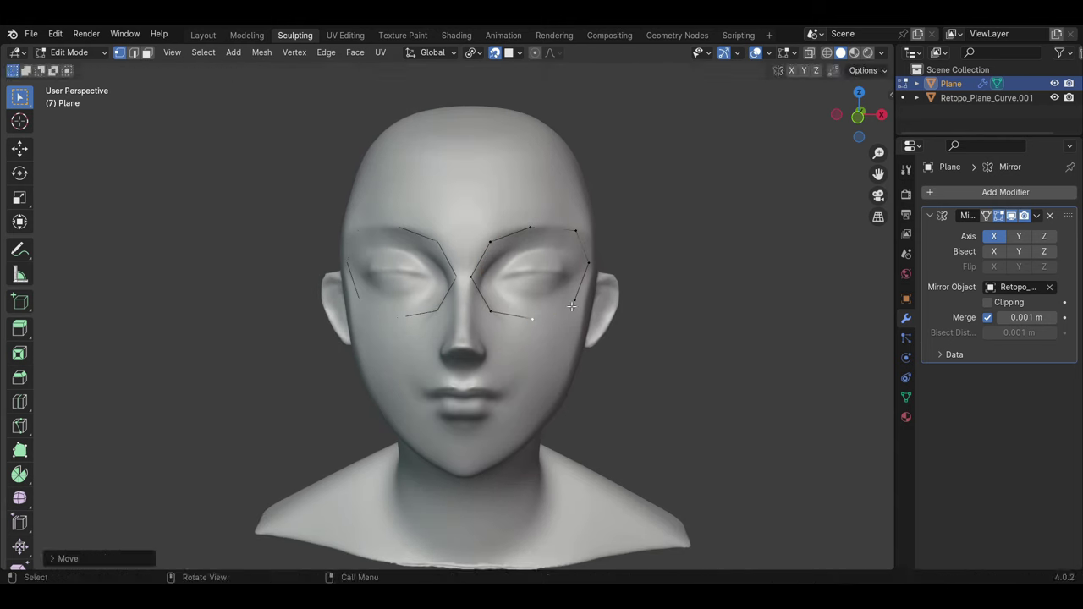
left_click(502, 275)
scroll(502, 297, "up", 3)
key("e")
left_click(591, 278)
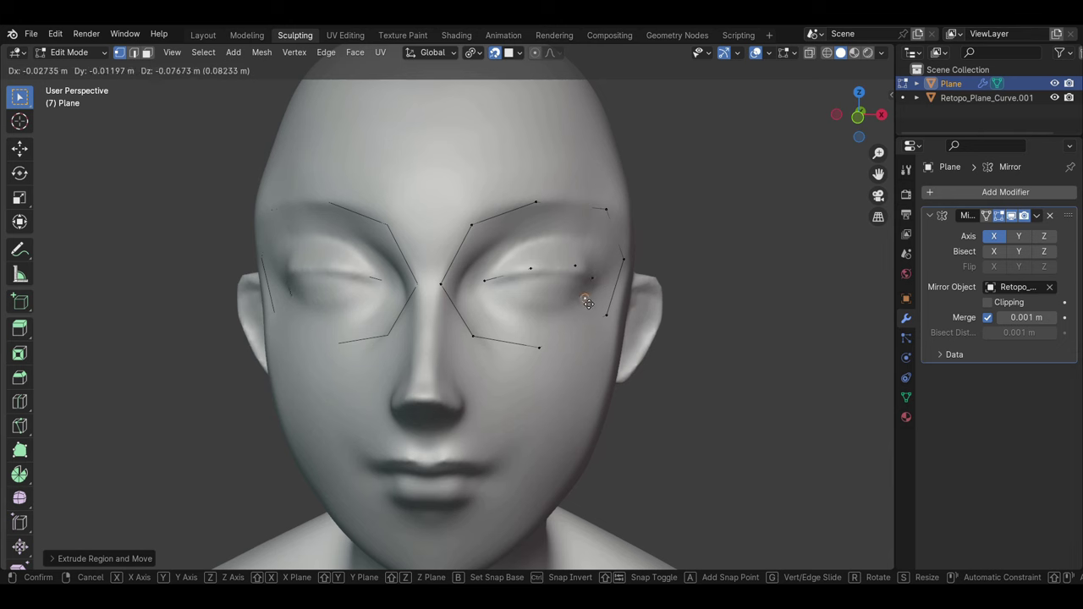
key("e")
left_click(575, 266)
key("e")
left_click(599, 280)
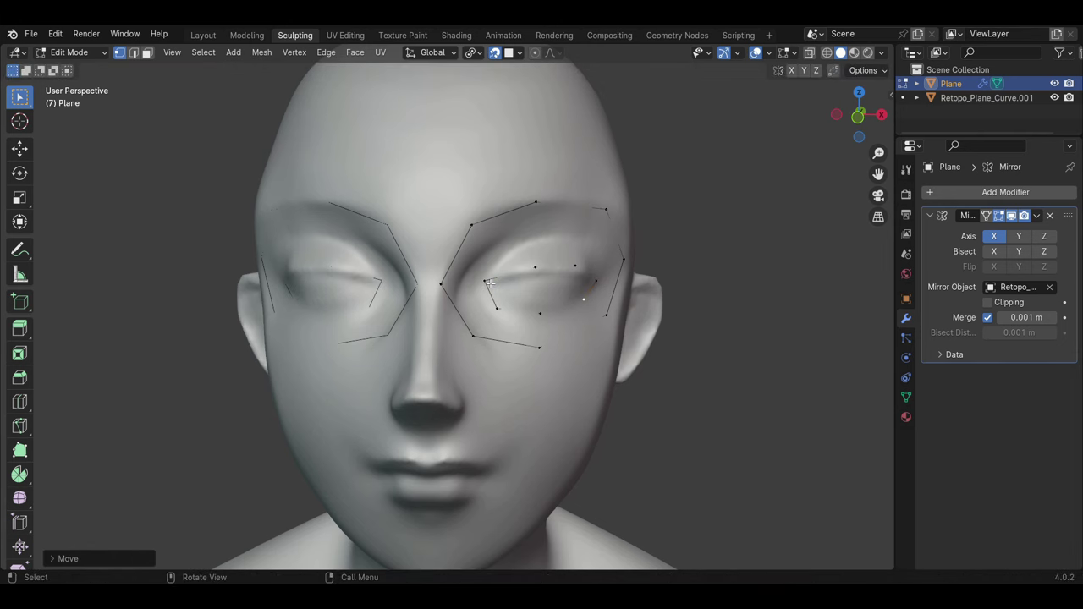
key("e")
left_click(582, 273)
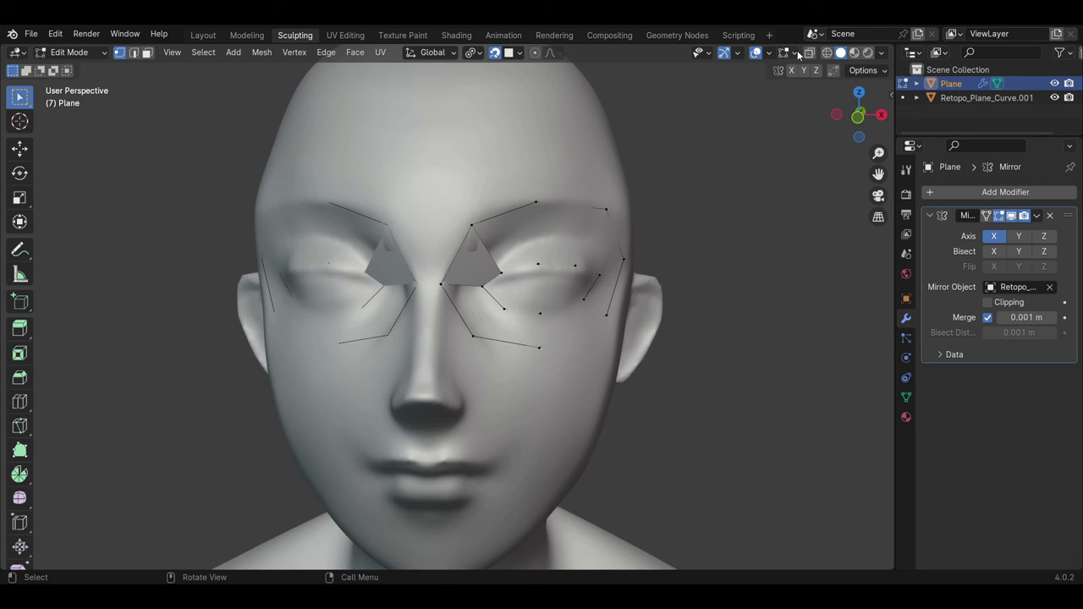
Step: Show the mirrored geometry on the cage and reposition vertices of the eye loop
left_click(987, 215)
scroll(478, 285, "up", 2)
key("g")
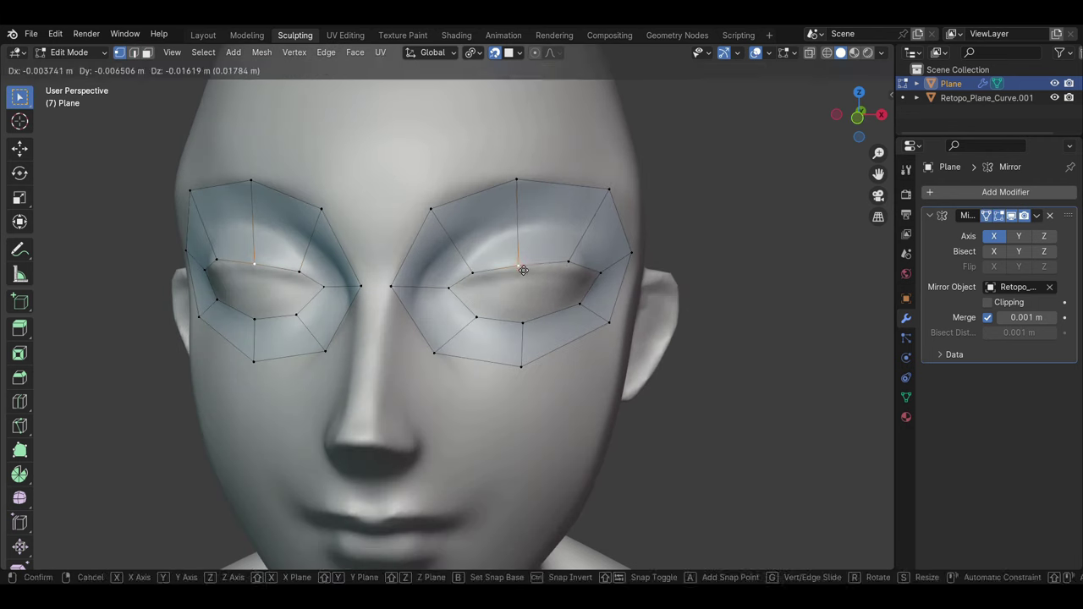
left_click(478, 286)
scroll(478, 285, "down", 2)
key("g")
scroll(501, 320, "up", 1)
left_click(497, 273)
scroll(516, 378, "down", 2)
scroll(515, 379, "up", 1)
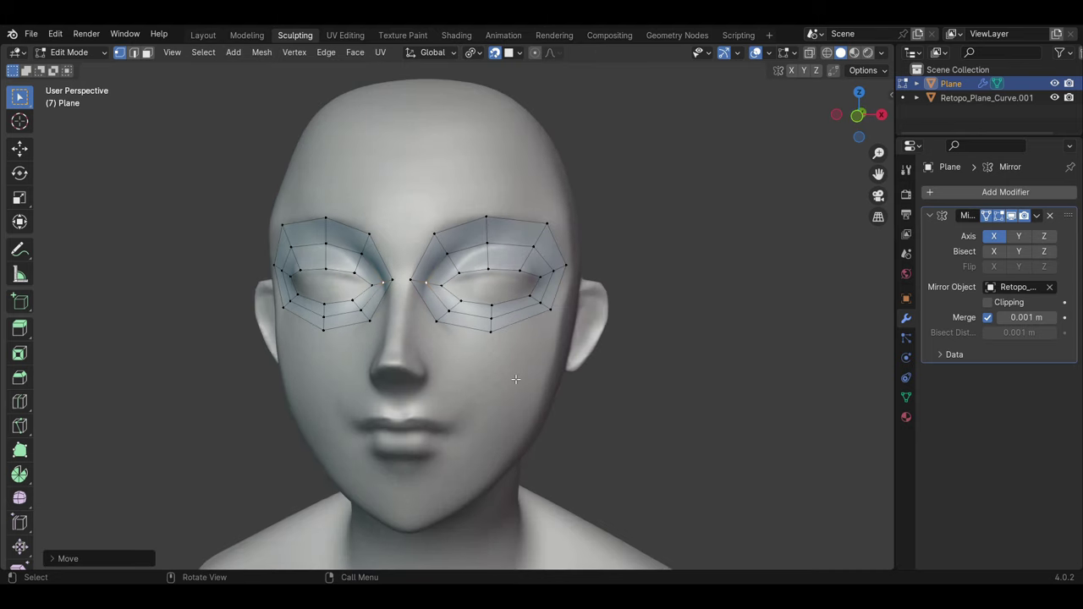
scroll(515, 378, "down", 1)
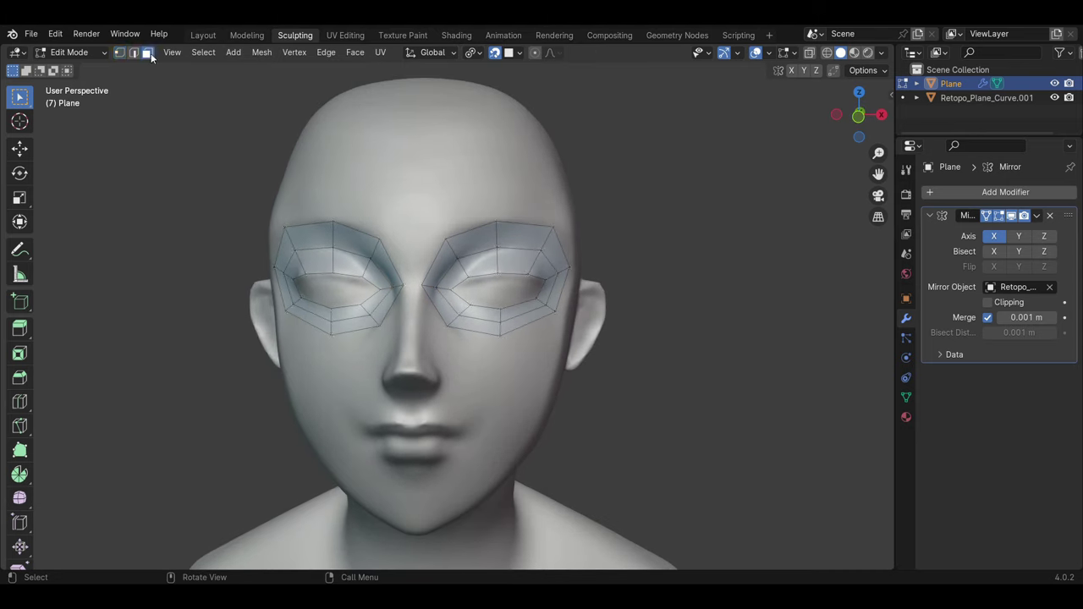
scroll(515, 378, "up", 2)
key("g")
left_click(411, 350)
Step: Extrude and place vertices beside the nose and cheek to form a ring down to the chin centre
key("e")
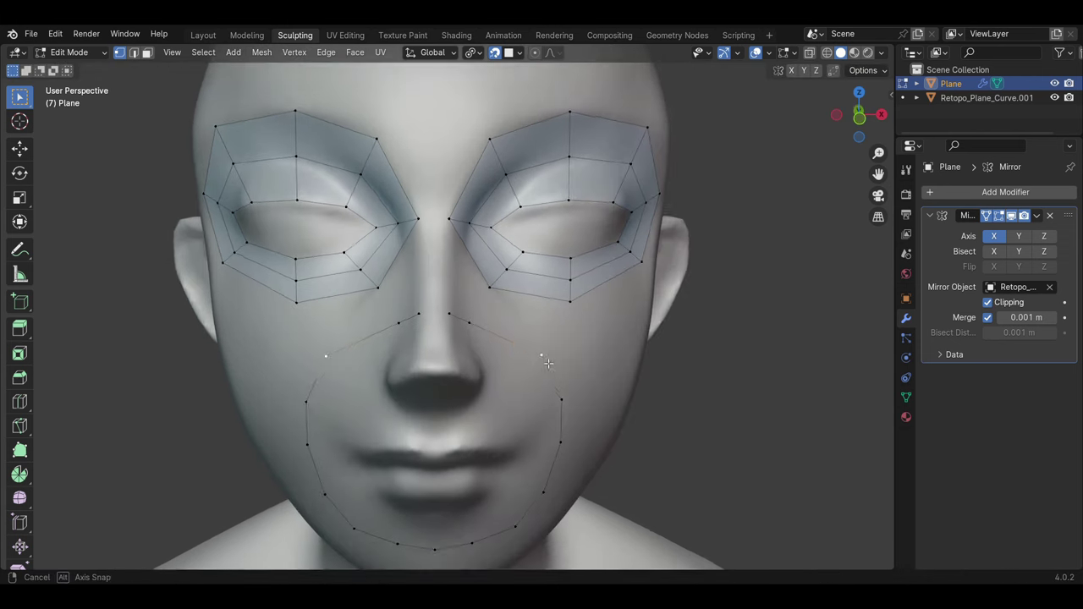
left_click(548, 363)
key("shift+d")
left_click(491, 322)
key("shift+d")
left_click(445, 282)
key("e")
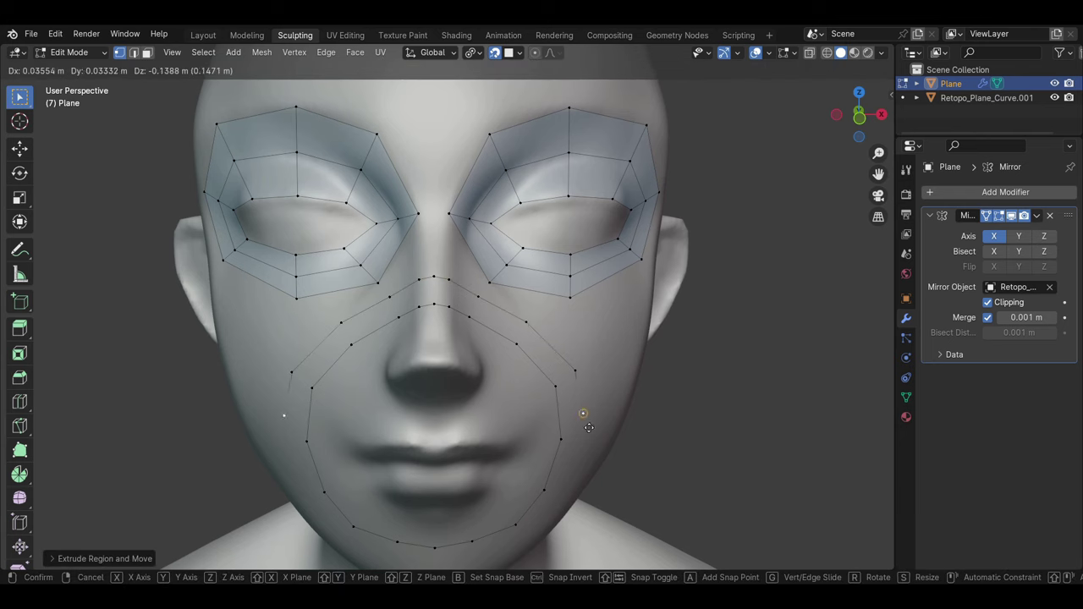
middle_click_drag(589, 428, 606, 342, "shift")
left_click(453, 493)
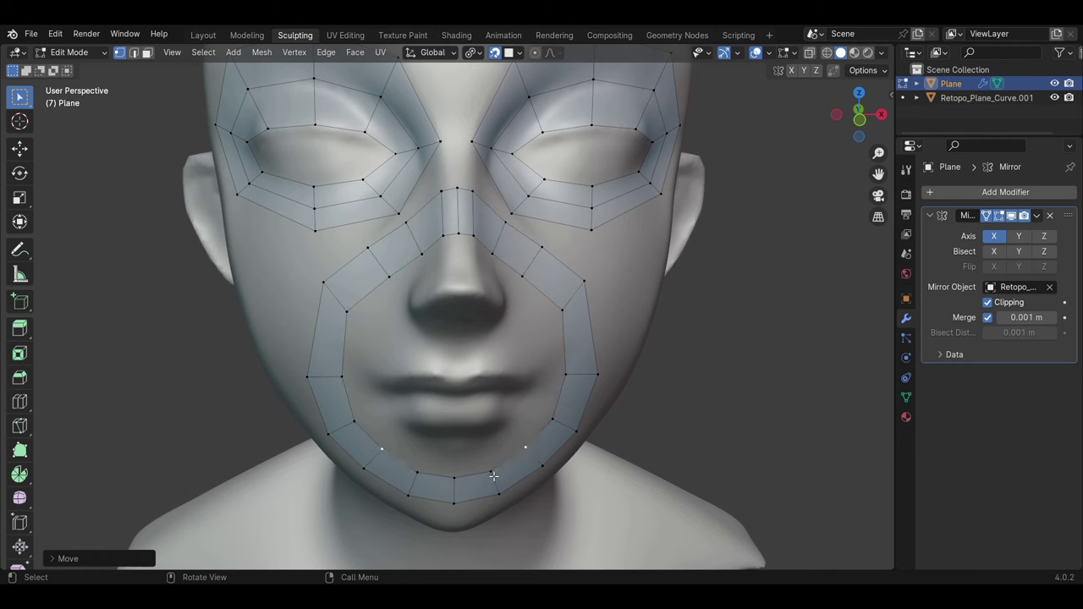
scroll(487, 245, "down", 3)
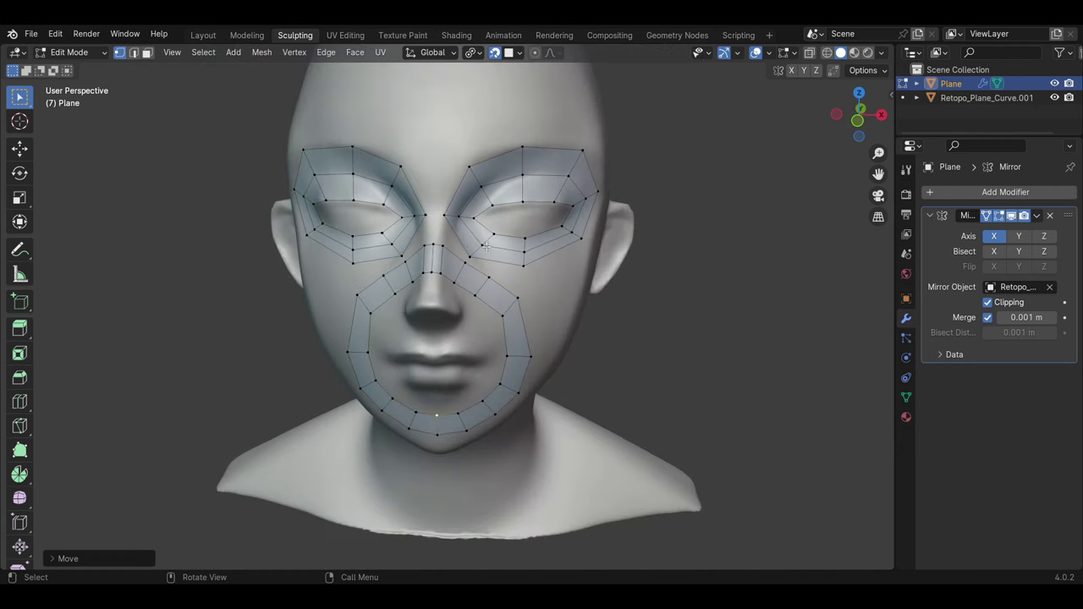
middle_click_drag(504, 267, 487, 297)
Step: Extrude an edge loop from the mouth corner along the upper and lower lips
key("e")
left_click(486, 298)
key("e")
left_click(503, 298)
key("e")
left_click(490, 244)
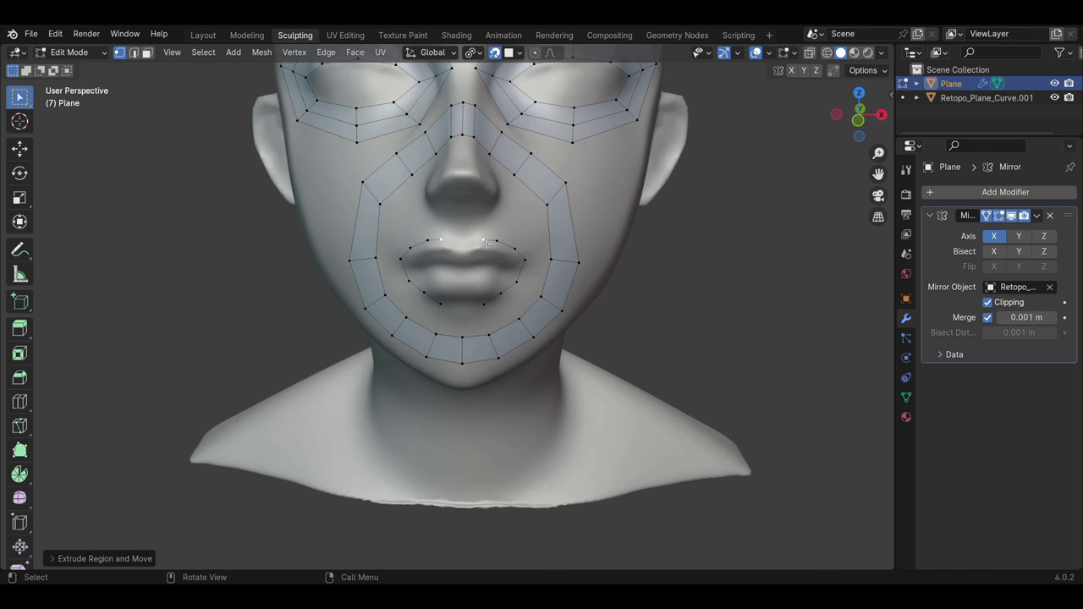
key("e")
left_click(466, 245)
key("e")
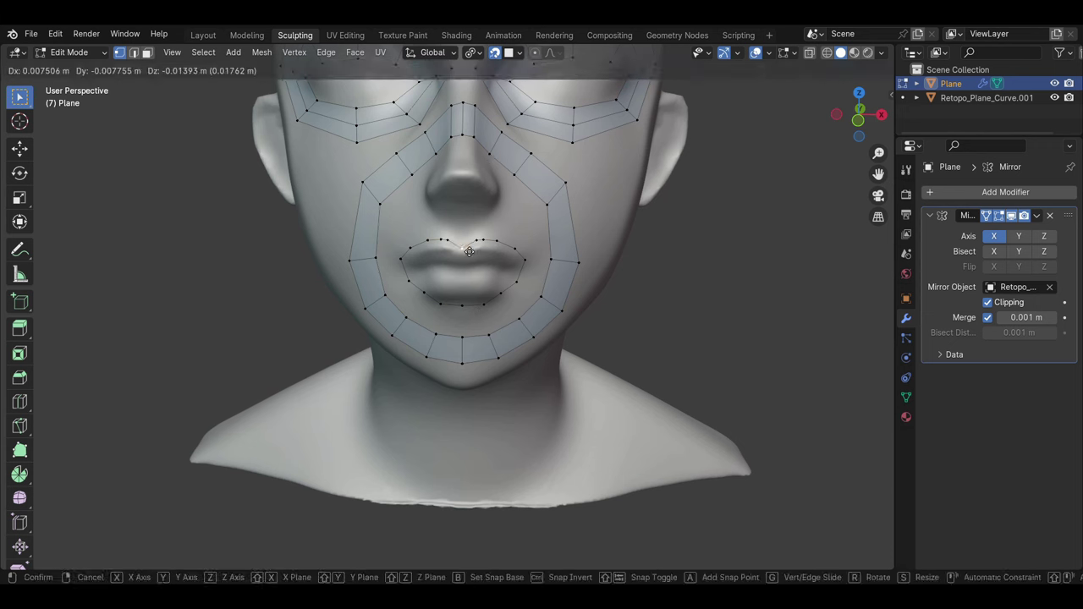
left_click(469, 254)
Step: Turn on the Statistics viewport overlay and reposition an upper-lip vertex
left_click(767, 52)
left_click(701, 155)
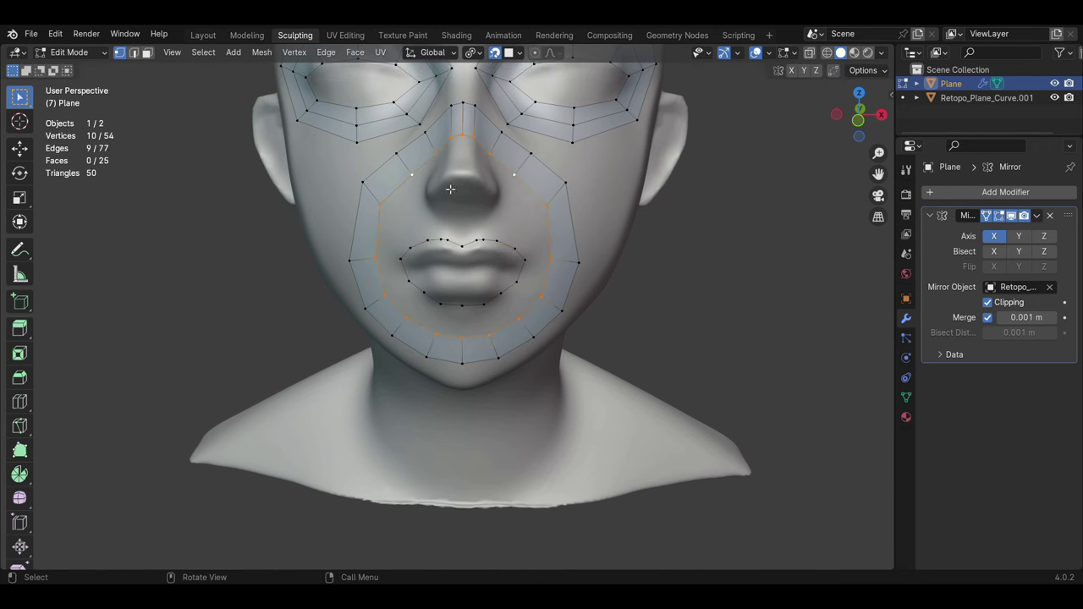
scroll(499, 270, "up", 3)
left_click(477, 208)
key("g")
left_click(560, 219)
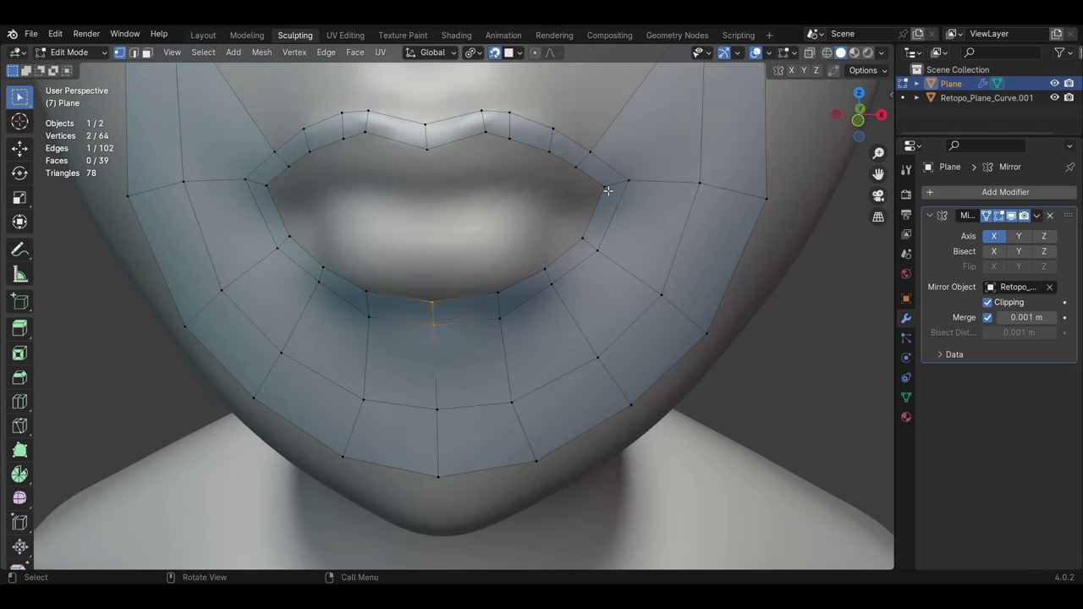
Step: Extrude a chain of inner-lip vertices around the lips to the mouth corner
left_click(573, 203)
key("e")
left_click(512, 178)
key("e")
left_click(430, 280)
key("e")
left_click(581, 198)
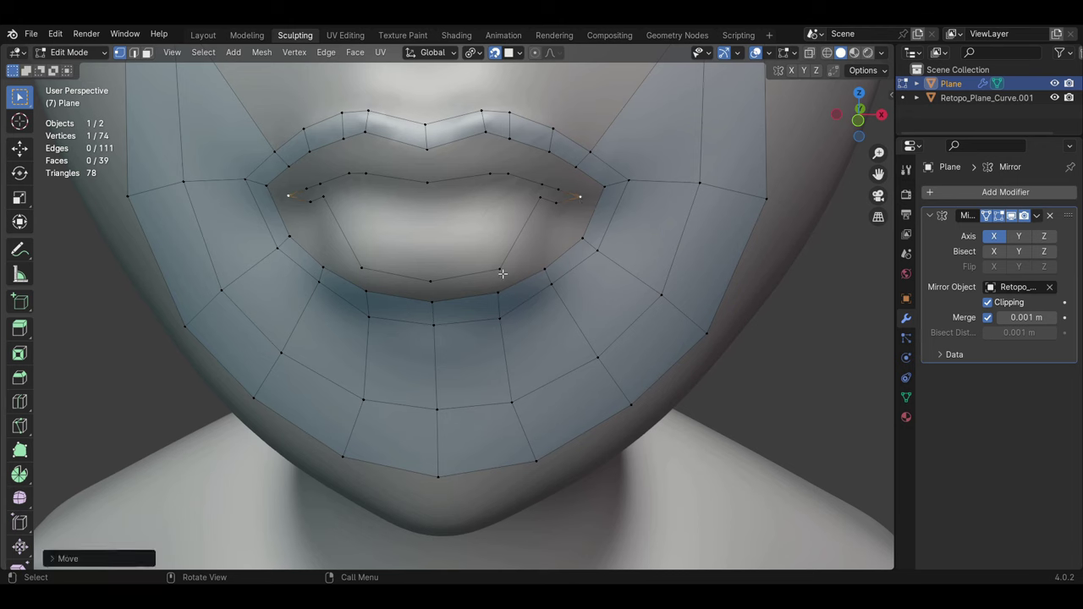
Step: Subdivide the lip edge at the mouth corner in vertex select mode
right_click(439, 234)
left_click(388, 156)
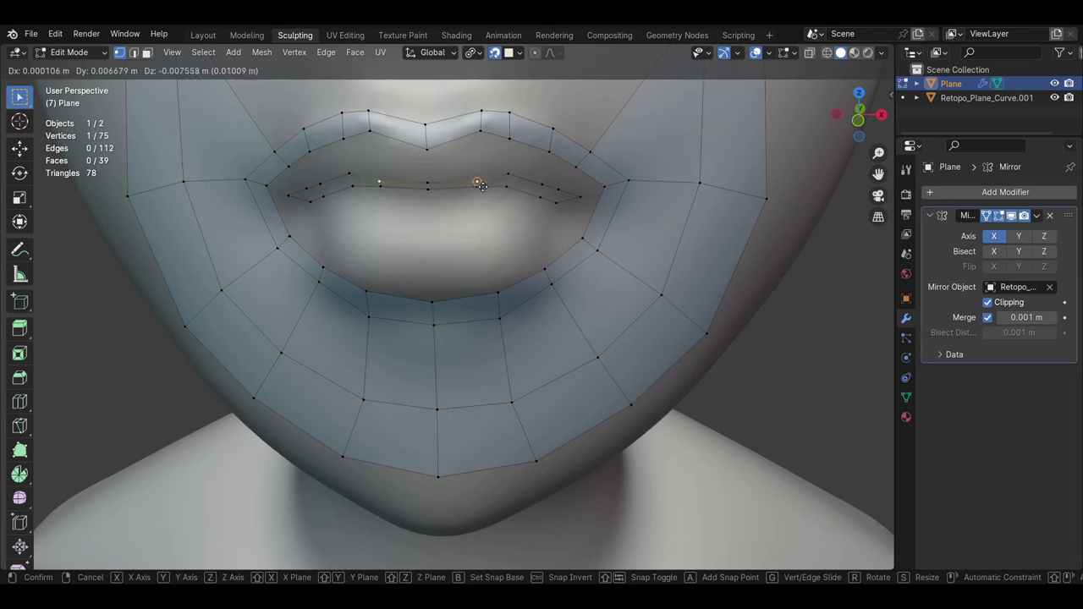
scroll(477, 177, "up", 2)
left_click(626, 252)
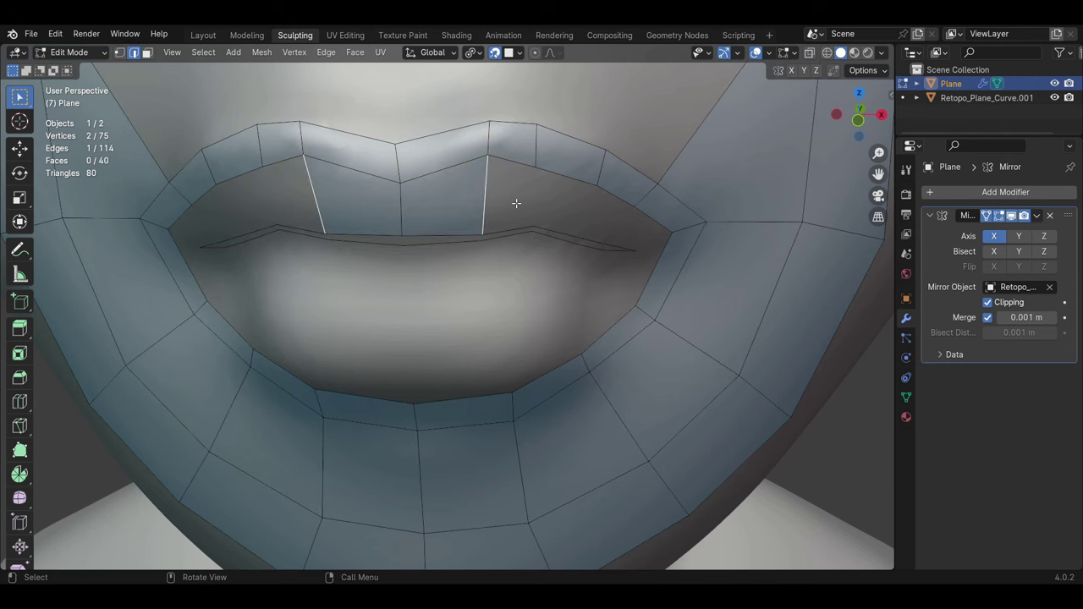
key("1")
right_click(516, 215)
left_click(521, 222)
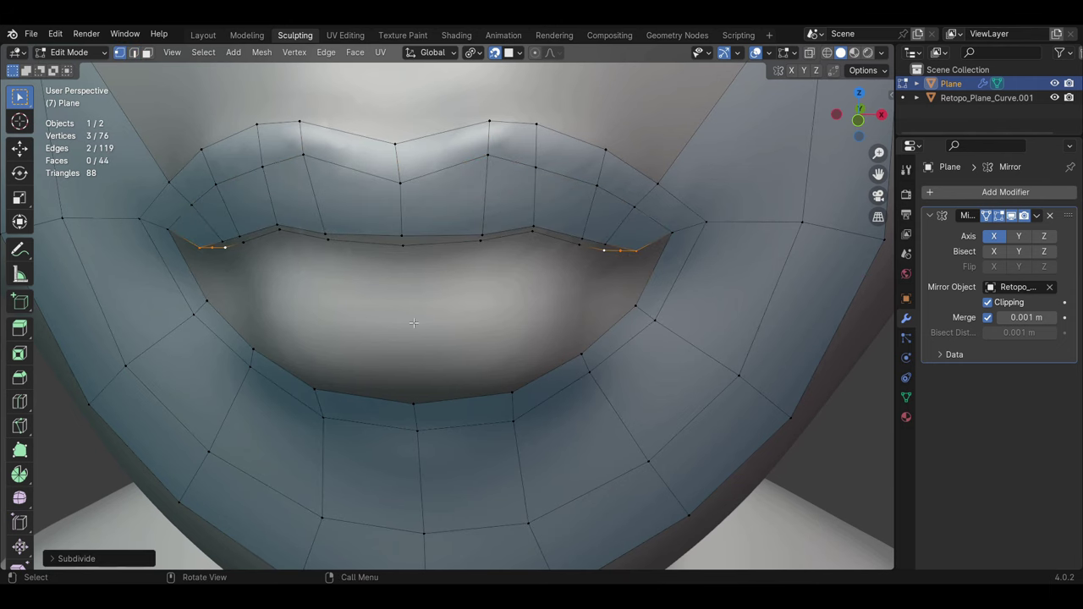
Step: Fill the gap across the mouth opening and dissolve the extra lip vertices
left_click(628, 259)
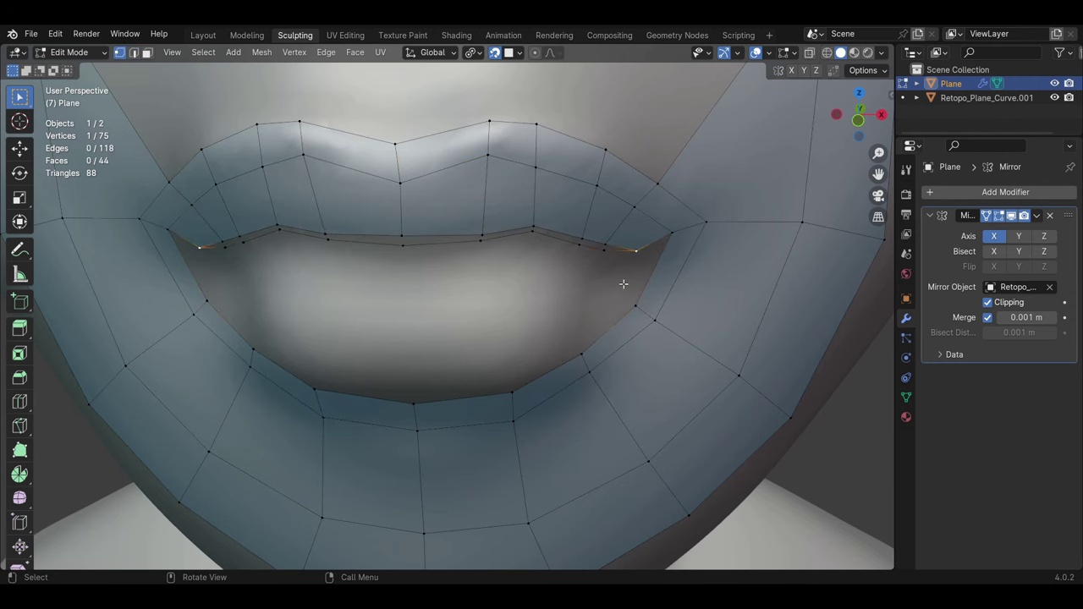
key("f")
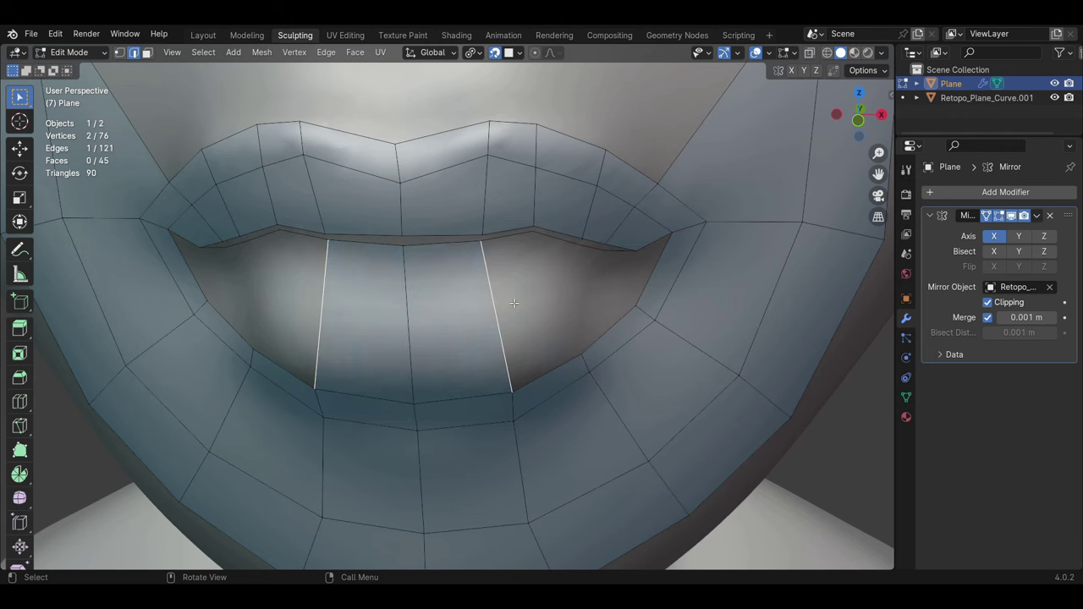
key("g")
left_click(625, 265)
right_click(616, 258)
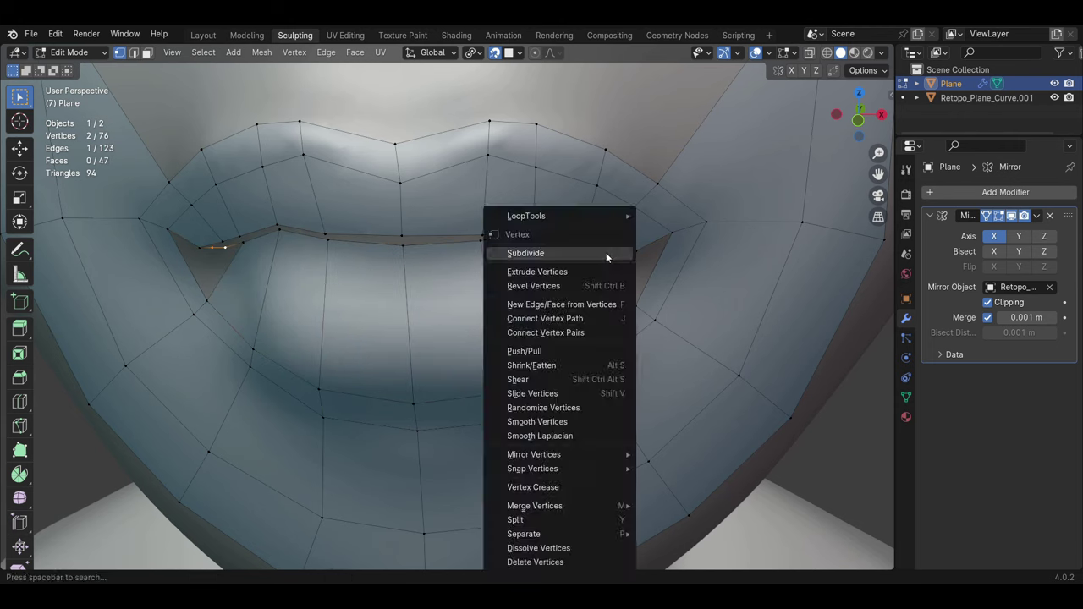
left_click(525, 547)
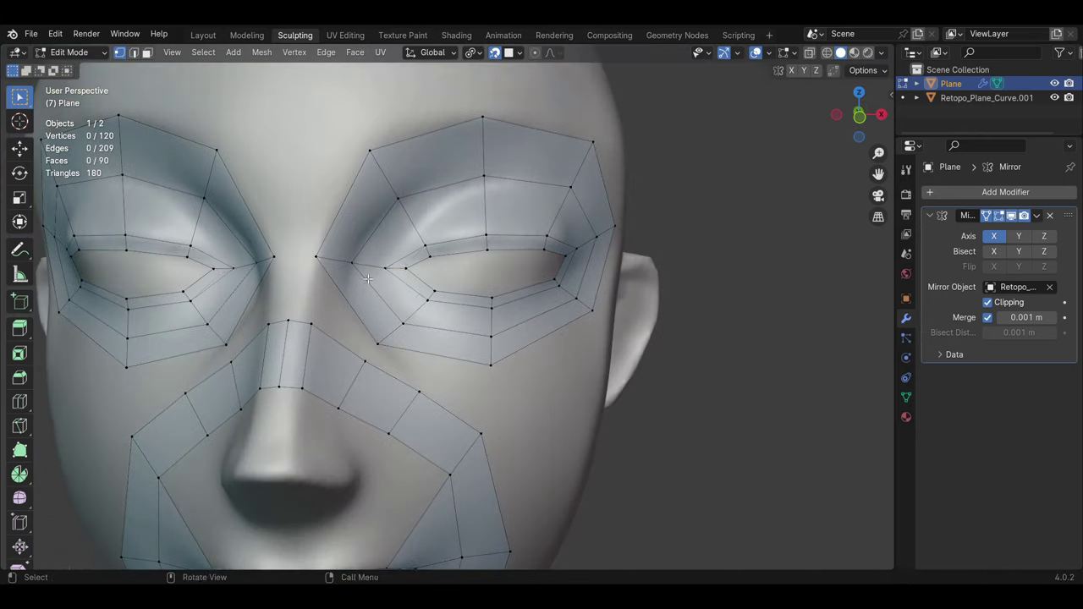
Step: Pull an eyelid vertex up and outward
left_click_drag(385, 269, 429, 249)
scroll(381, 269, "down", 2)
scroll(381, 269, "down", 4)
mouse_move(544, 387)
middle_mouse_down()
mouse_move(362, 442)
mouse_move(425, 387)
mouse_move(575, 394)
middle_mouse_up()
Step: Extrude a loop of vertices around the ear, adjust their positions and fill the faces
key("f")
key("e")
left_click(394, 406)
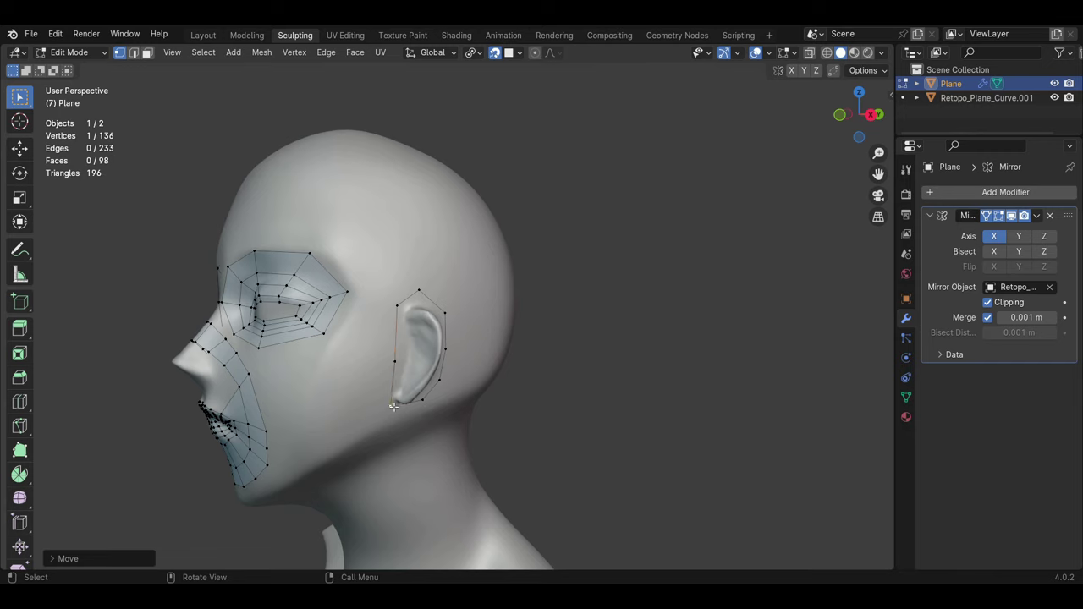
middle_click_drag(394, 406, 399, 339)
key("g")
left_click(399, 300)
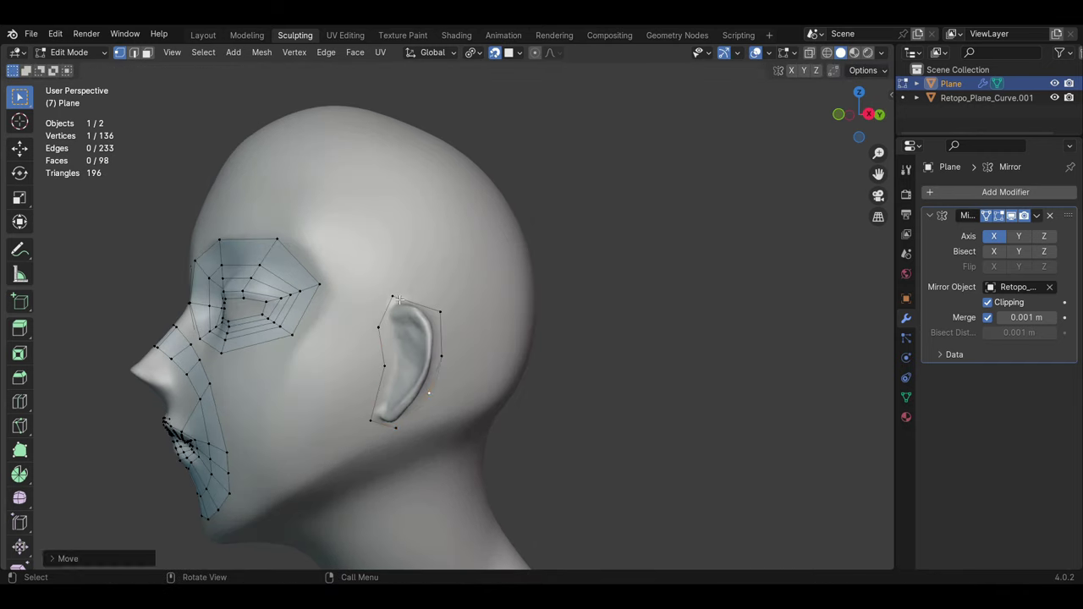
key("g")
left_click(399, 446)
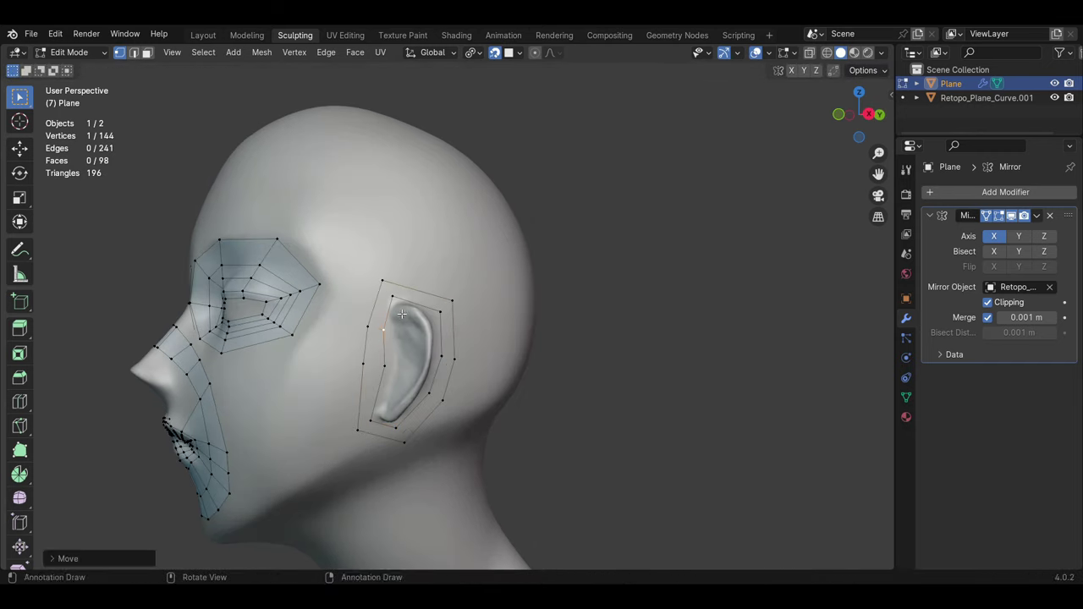
middle_click_drag(450, 337, 450, 364)
key("g")
left_click(451, 372)
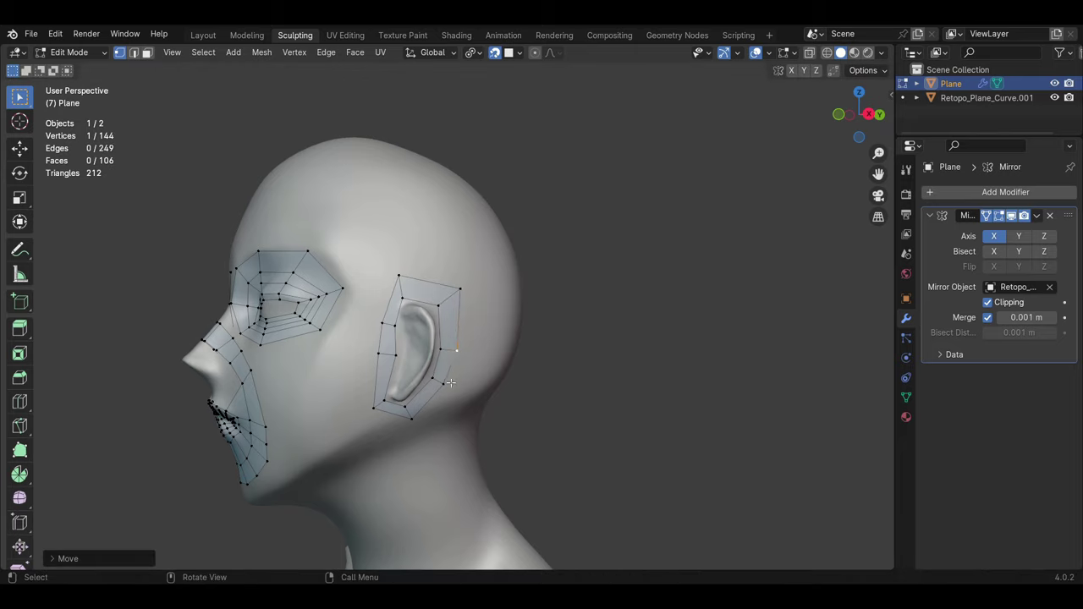
Step: Start a vertex chain over the top of the scalp
middle_click_drag(394, 328, 440, 328)
key("shift+d")
left_click(414, 315)
Step: Extrude vertex chains across the scalp and from the ear down along the jaw
key("e")
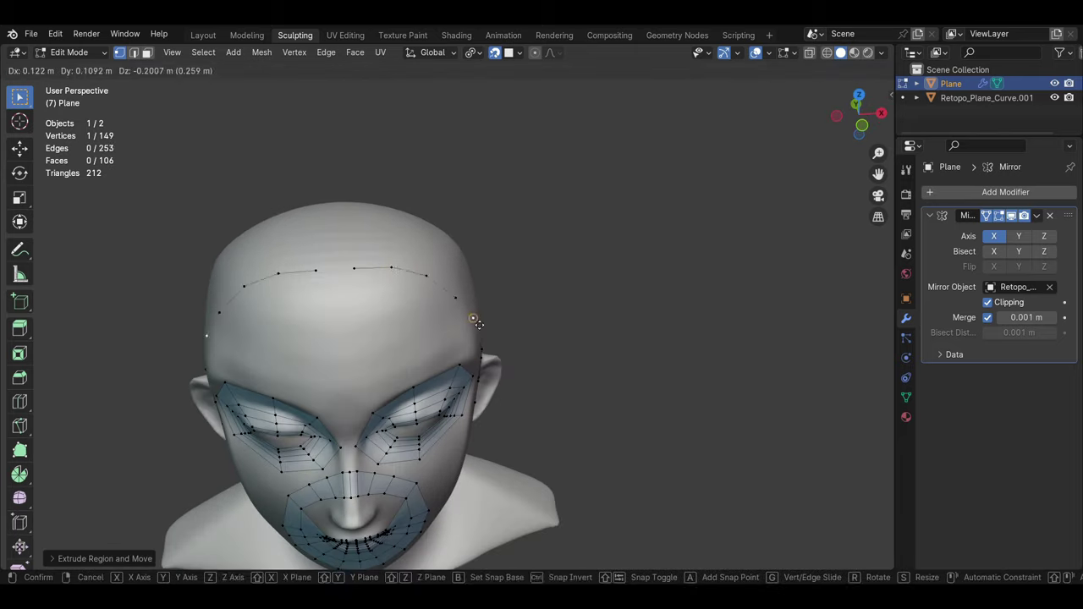
left_click(416, 324)
key("e")
left_click(415, 339)
middle_click_drag(415, 338, 372, 381)
key("e")
left_click(373, 461)
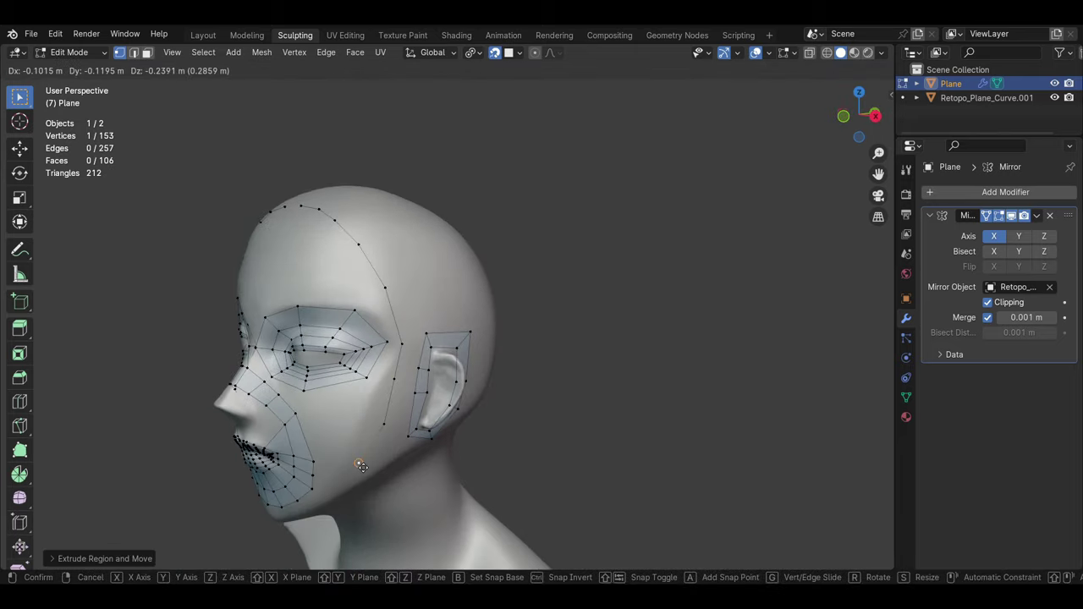
key("e")
left_click(359, 479)
mouse_move(359, 479)
middle_mouse_down()
mouse_move(397, 423)
mouse_move(392, 259)
mouse_move(424, 354)
mouse_move(354, 364)
mouse_move(384, 239)
middle_mouse_up()
key("e")
left_click(424, 354)
Step: Switch to edge select and slide an edge to even out the scalp band
left_click(133, 53)
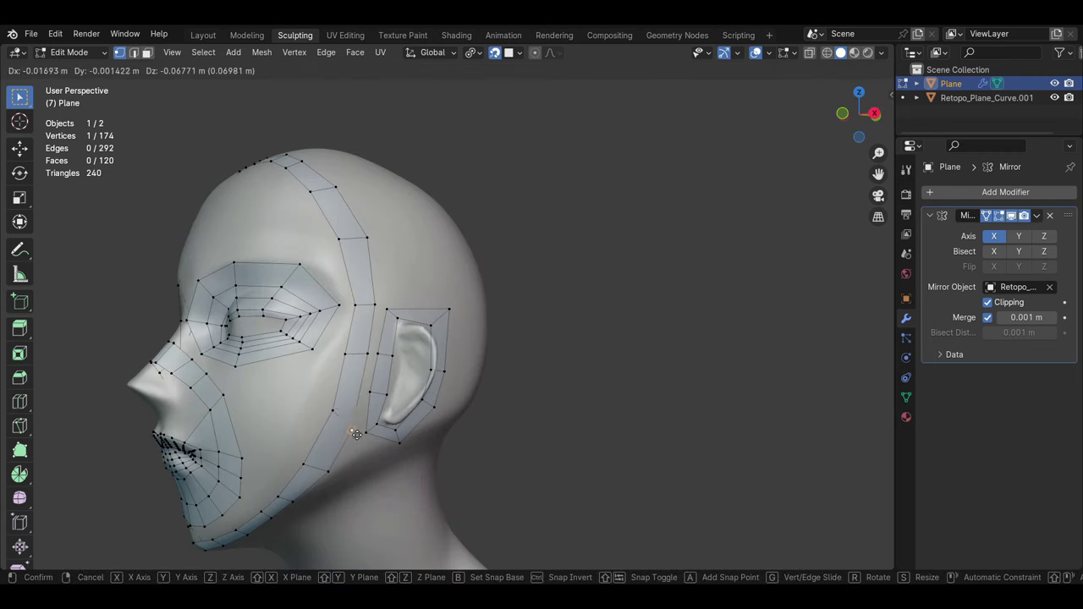
left_click(347, 398)
mouse_move(347, 398)
middle_mouse_down()
mouse_move(381, 360)
mouse_move(405, 397)
middle_mouse_up()
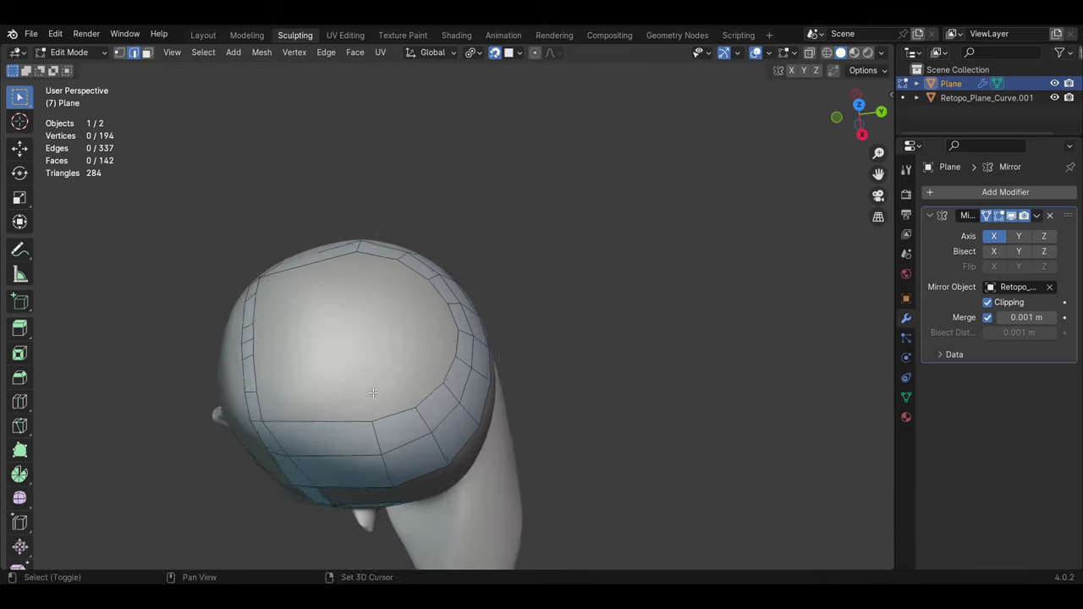
Step: Select and move scalp edge loops to extend the face grid over the crown toward the nape
middle_click_drag(288, 405, 500, 453)
left_click(500, 453, "alt")
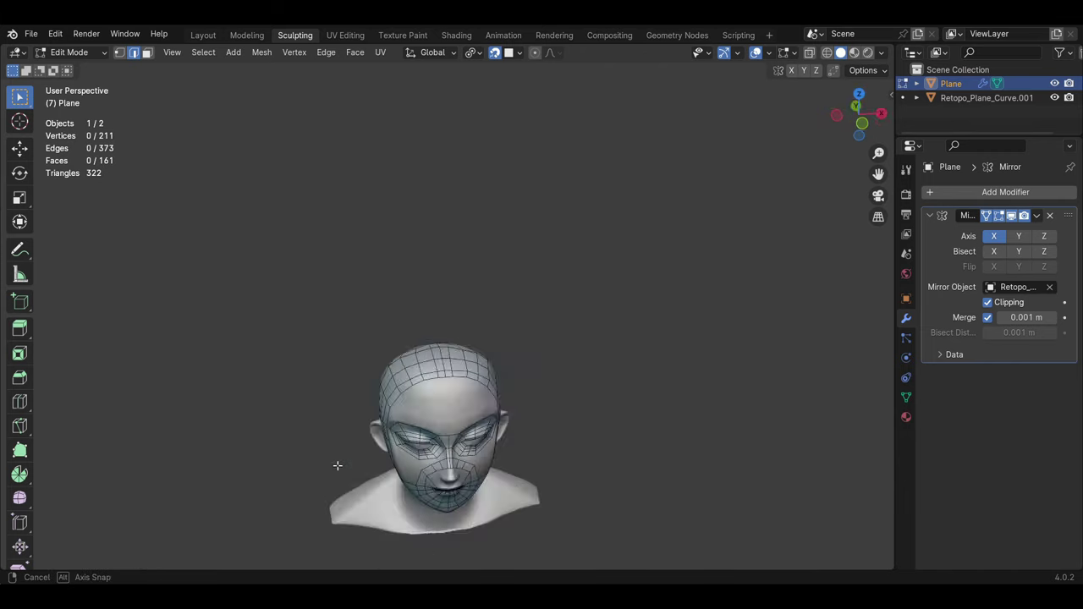
left_click(508, 423)
middle_click_drag(507, 423, 442, 369)
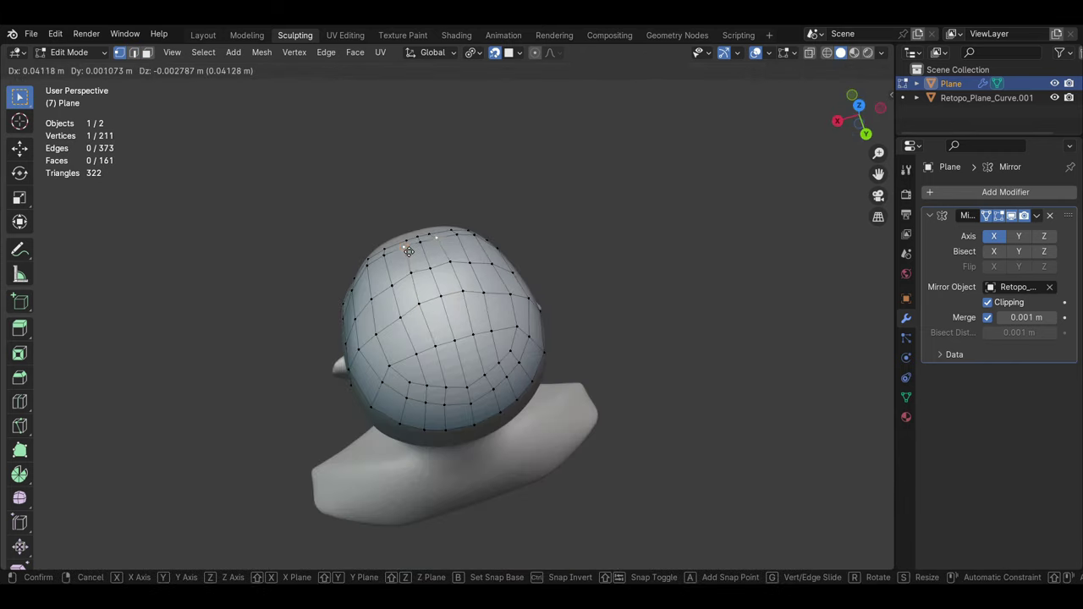
middle_click_drag(409, 251, 423, 435)
left_click(423, 435)
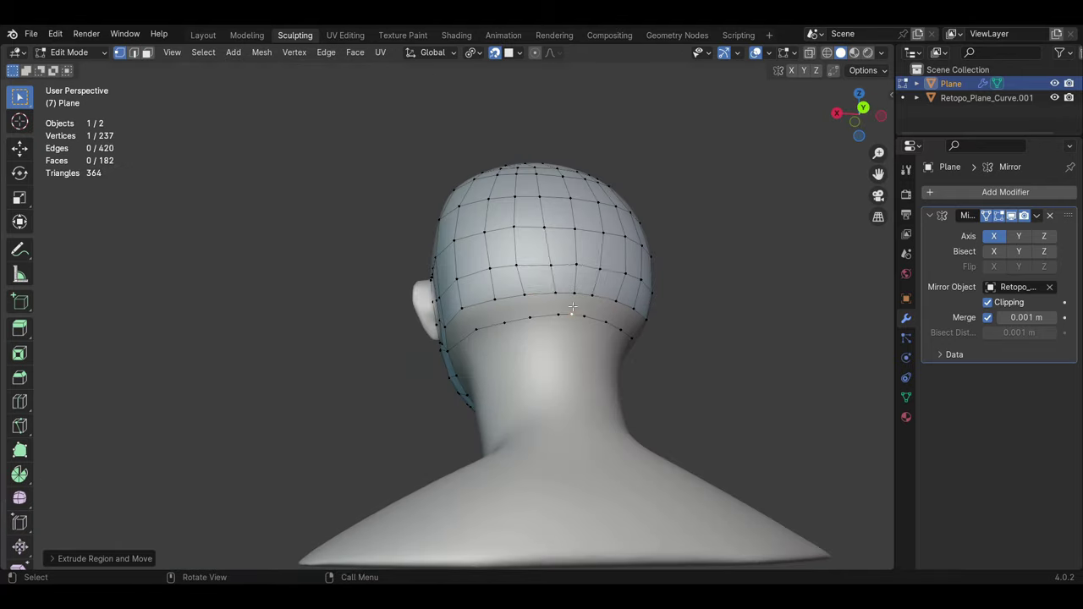
middle_click_drag(528, 301, 379, 324)
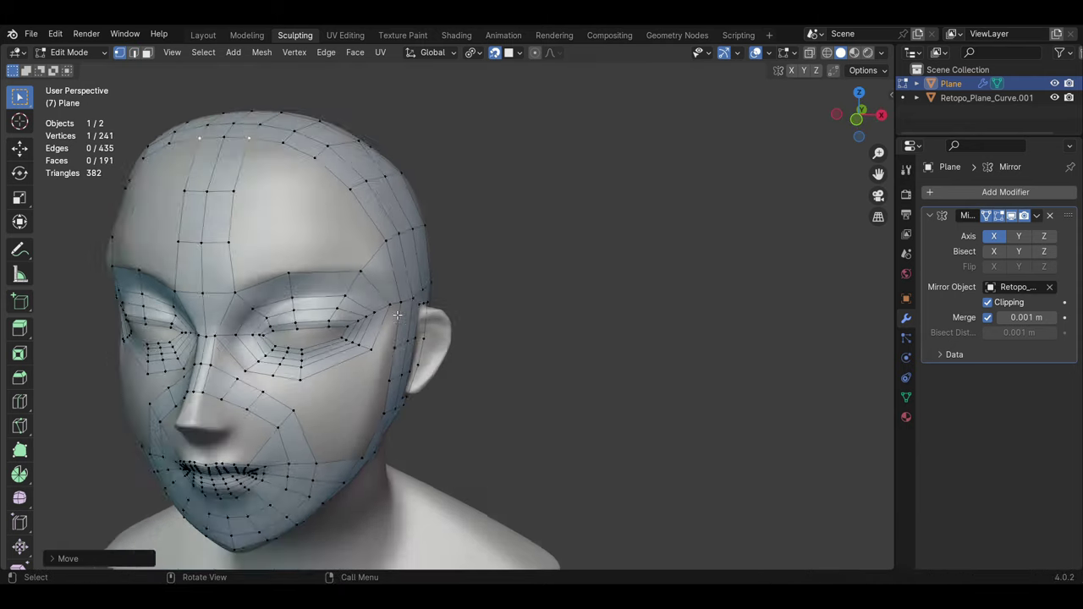
Step: Adjust a temple vertex and undo an extra edge added near the temple
middle_click_drag(178, 192, 292, 322)
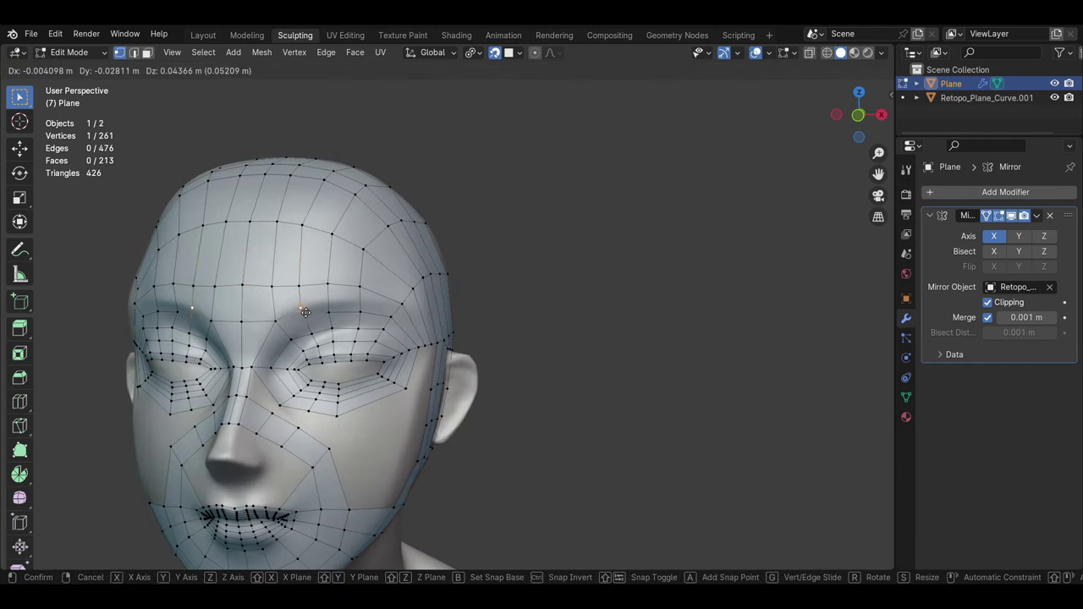
key("g")
mouse_move(407, 309)
middle_mouse_down()
mouse_move(335, 349)
mouse_move(341, 382)
middle_mouse_up()
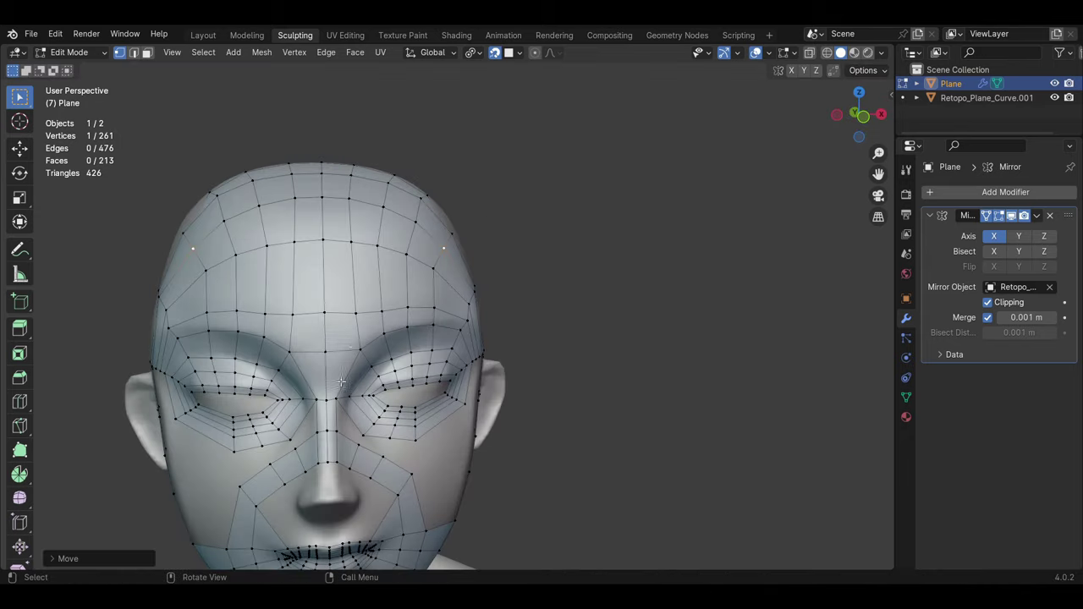
middle_click_drag(350, 307, 336, 313)
middle_click_drag(486, 341, 435, 288)
key("1")
left_click(435, 288)
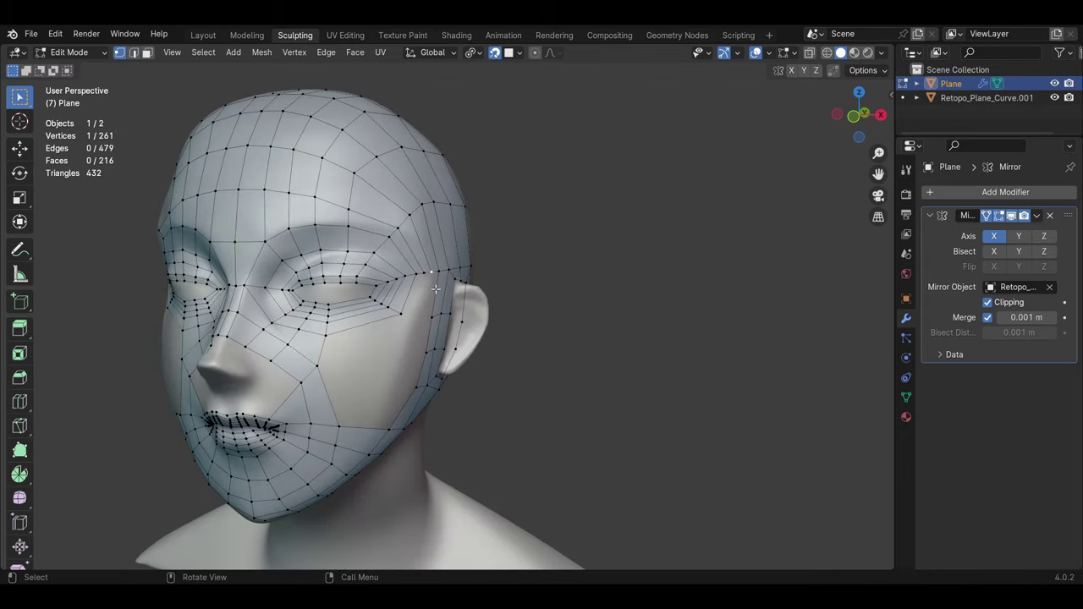
key("Escape")
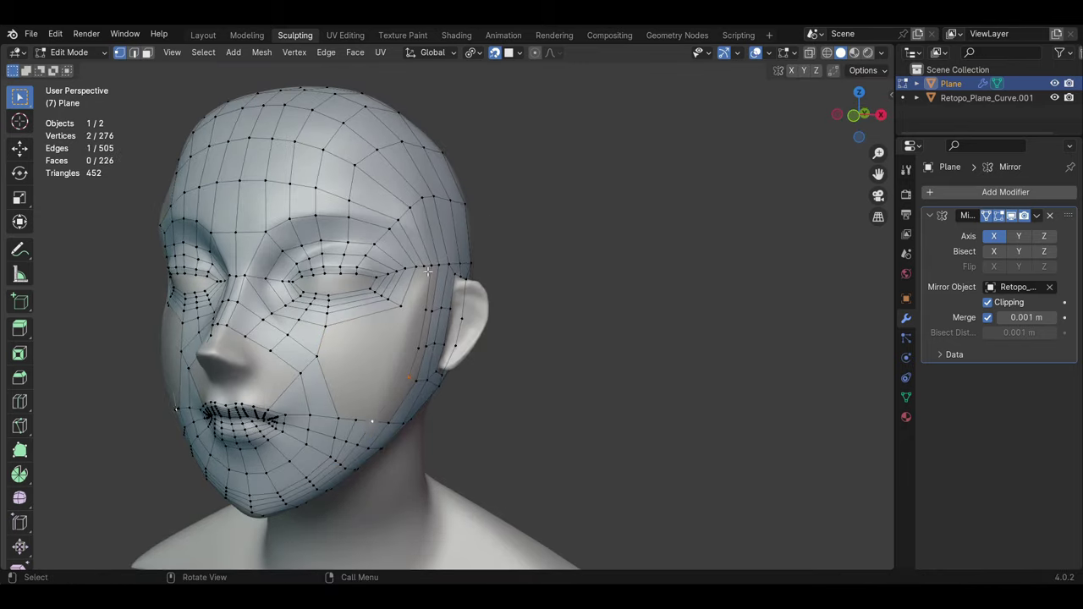
key("ctrl+z")
Step: Reposition a cheek vertex from a frontal view of the face
scroll(426, 308, "up", 3)
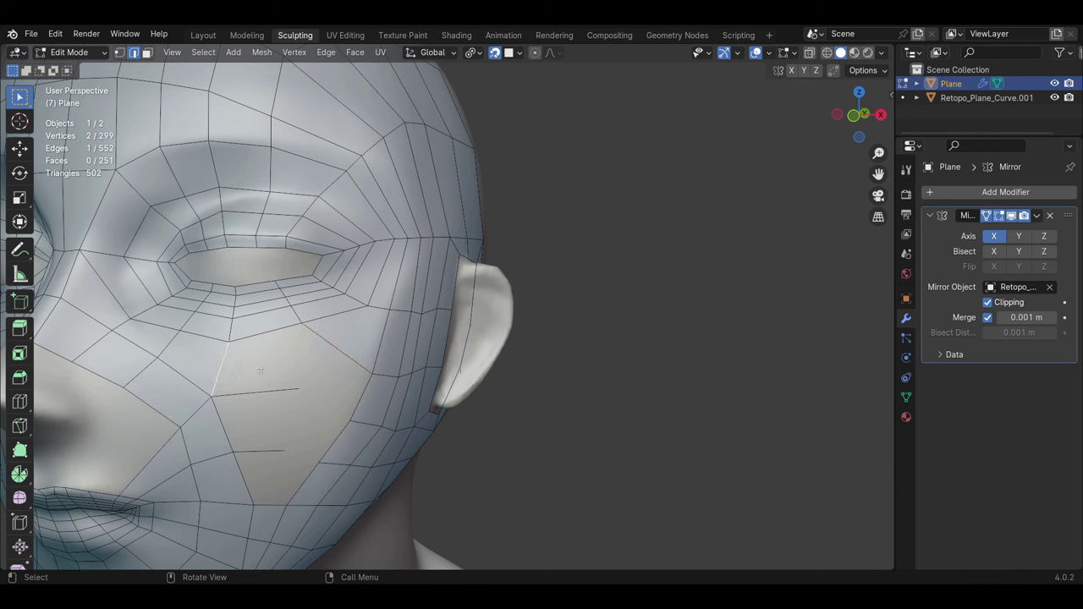
scroll(297, 469, "down", 4)
middle_click_drag(297, 469, 368, 480)
key("g")
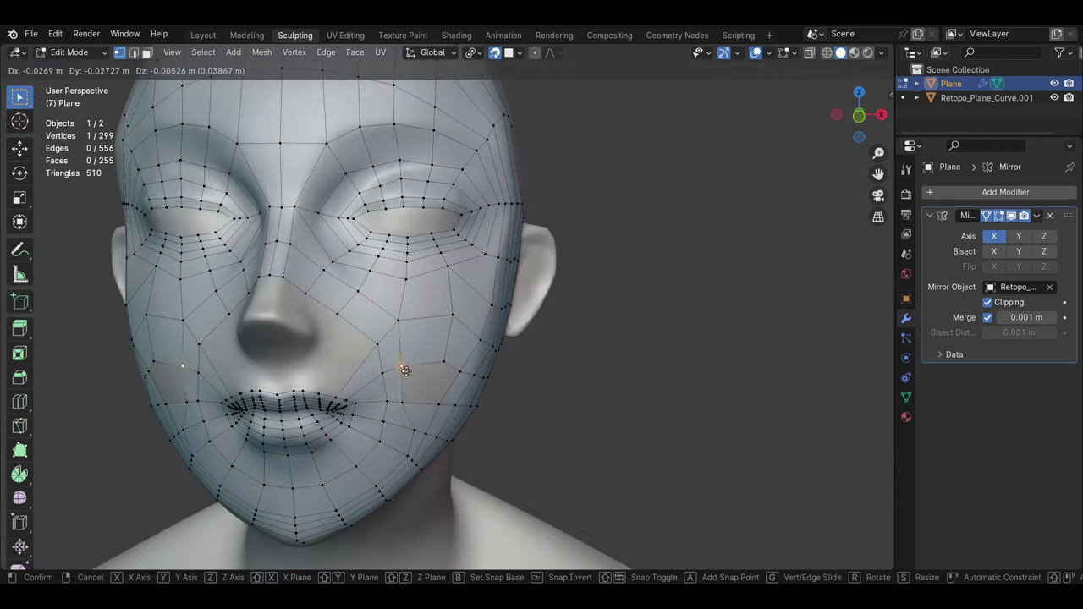
left_click(368, 481)
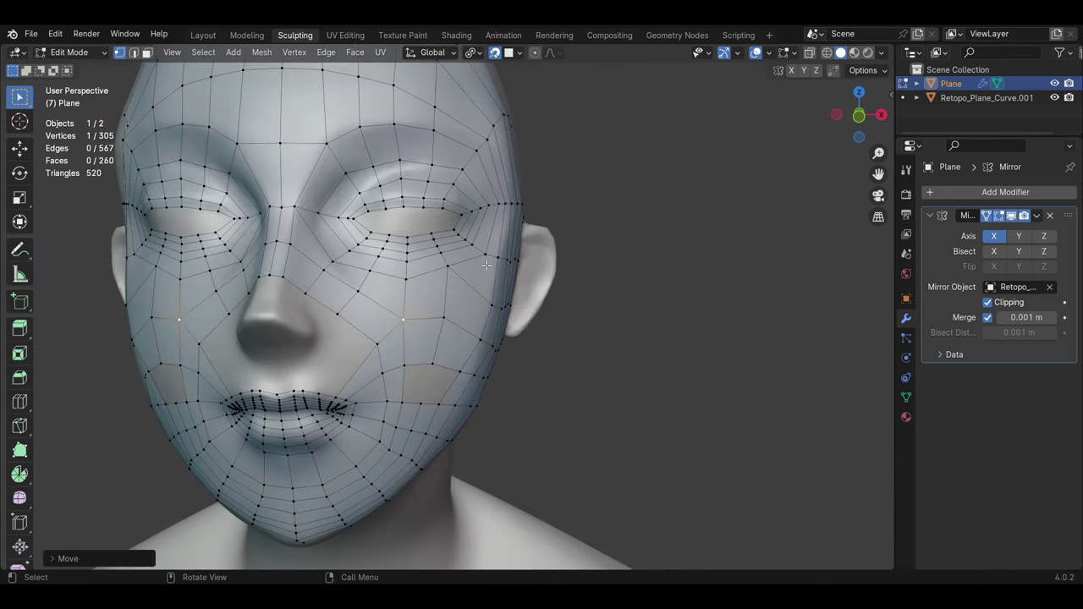
Step: Tweak vertices near the ear and add a new vertex beside the nostril
mouse_move(476, 317)
middle_mouse_down()
mouse_move(368, 413)
mouse_move(387, 367)
mouse_move(374, 278)
middle_mouse_up()
key("g")
middle_click_drag(338, 317, 369, 312)
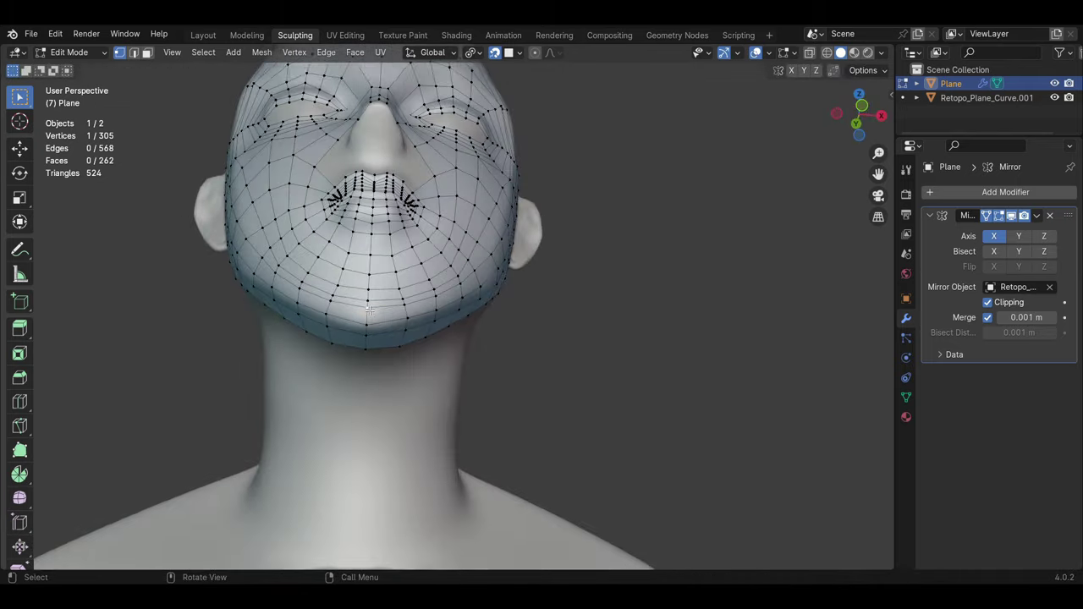
middle_click_drag(464, 288, 278, 406)
key("g")
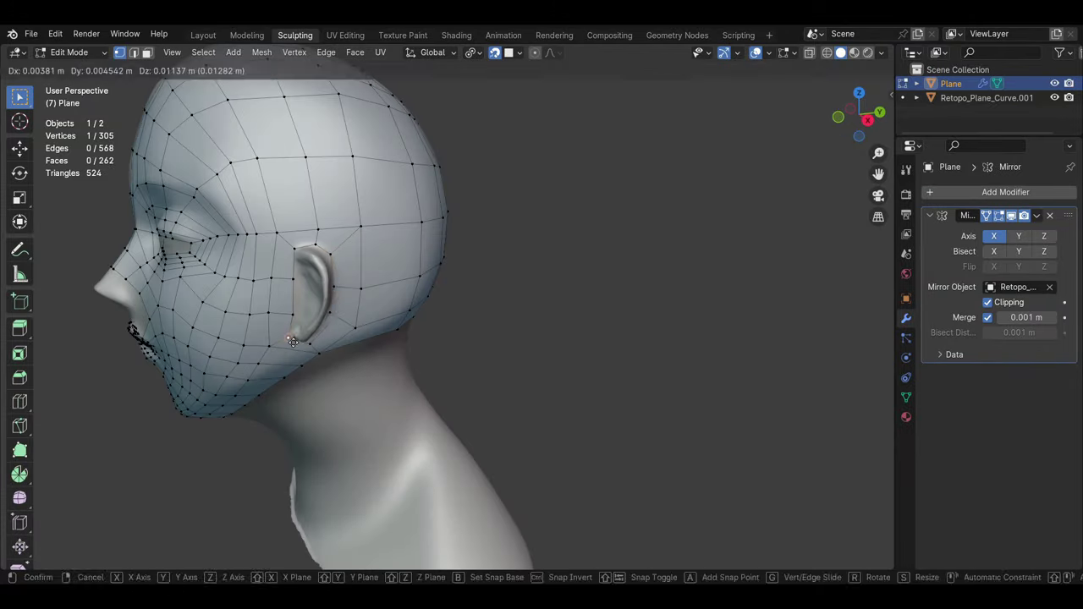
middle_click_drag(292, 341, 365, 349)
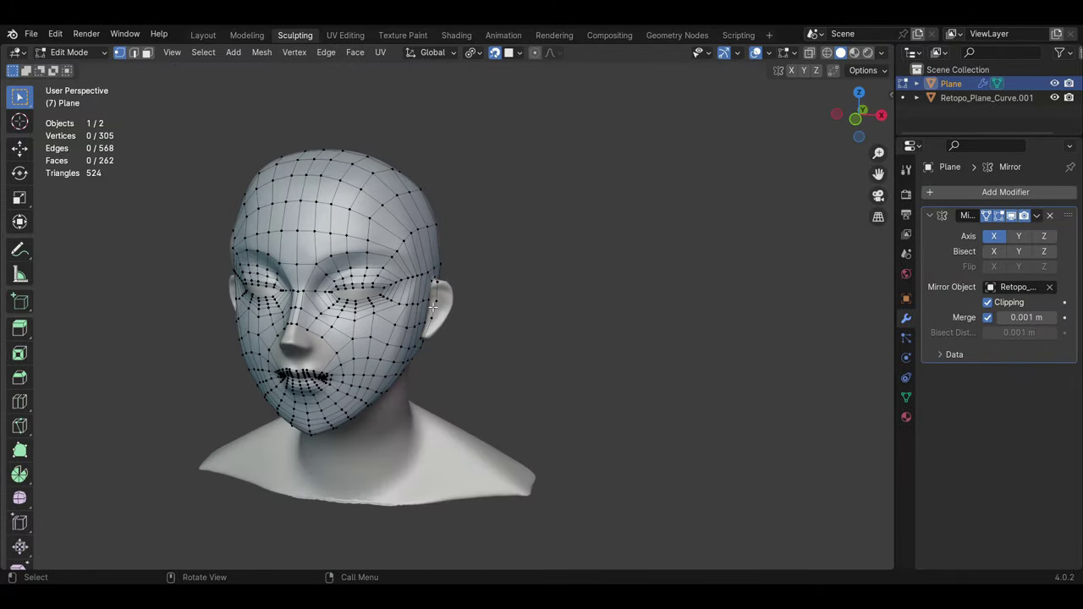
middle_click_drag(433, 306, 360, 304)
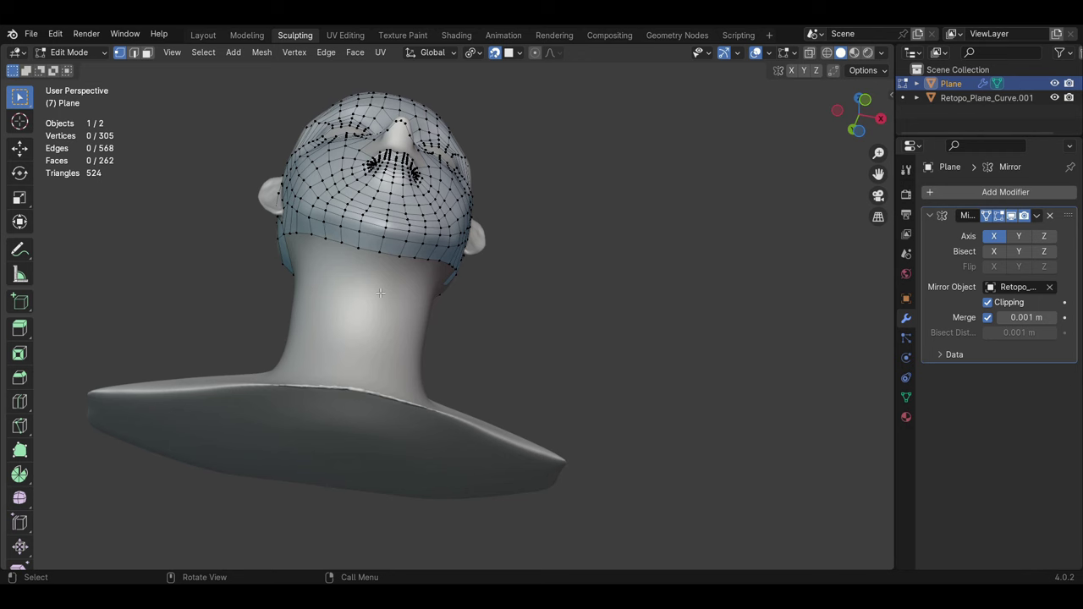
middle_click_drag(381, 293, 384, 400)
right_click(383, 399, "ctrl")
Step: Extend new vertices toward the nose and nostril, then fill faces under the nose
key("g")
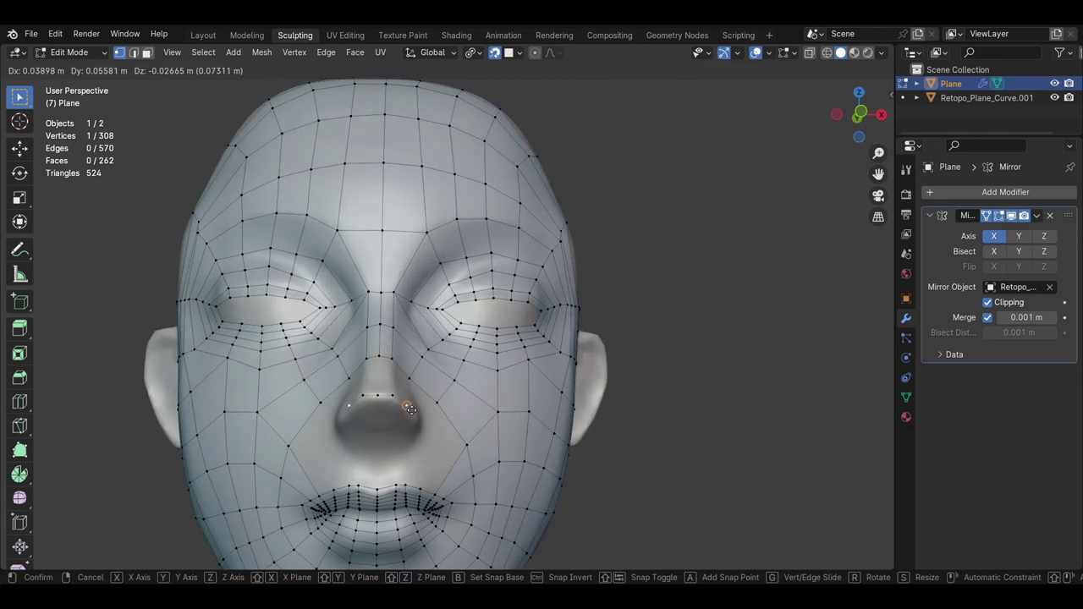
left_click(409, 409)
mouse_move(409, 409)
middle_mouse_down()
mouse_move(342, 509)
mouse_move(422, 419)
mouse_move(383, 461)
middle_mouse_up()
right_click(340, 519, "ctrl")
left_click(300, 493)
key("f")
key("f")
key("f")
key("2")
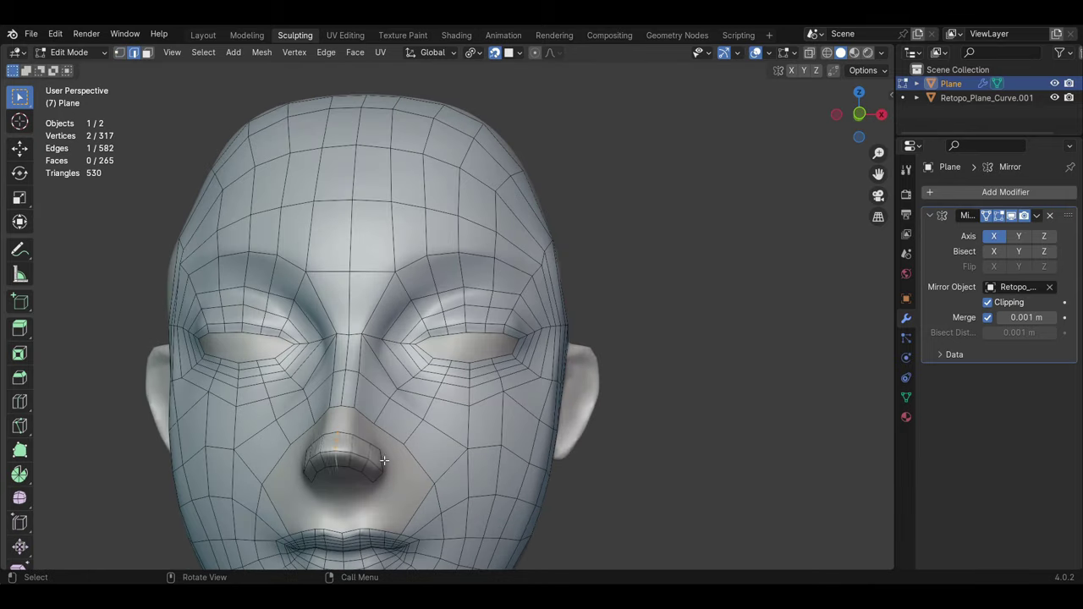
key("alt+a")
Step: Reposition a vertex lower on the face in vertex mode
middle_click_drag(393, 373, 432, 474)
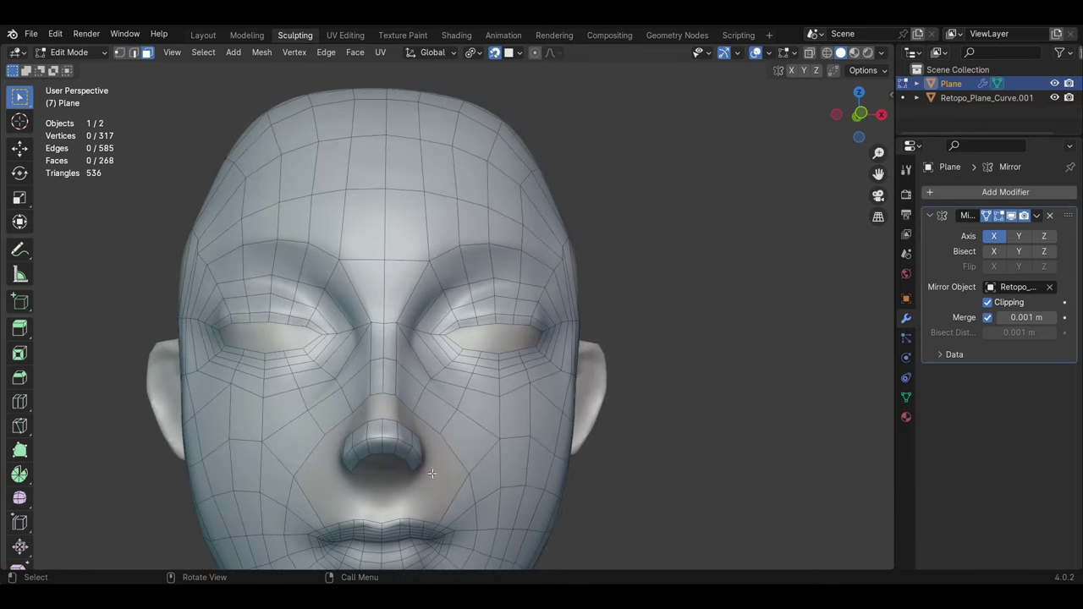
key("1")
mouse_move(403, 435)
middle_mouse_down()
mouse_move(372, 440)
mouse_move(430, 429)
mouse_move(423, 403)
middle_mouse_up()
left_click(409, 418)
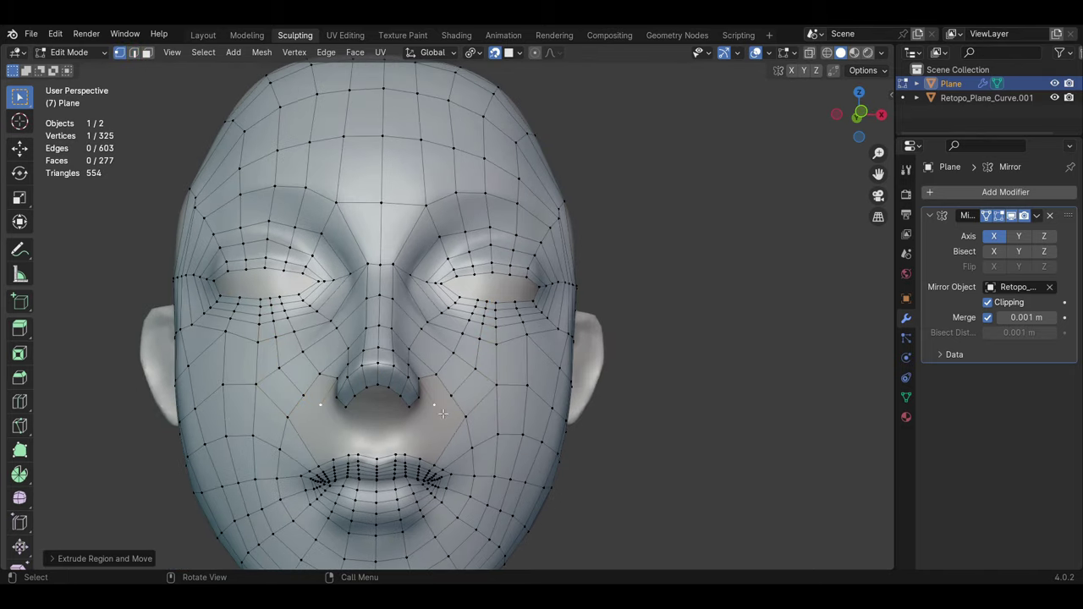
scroll(449, 429, "up", 3)
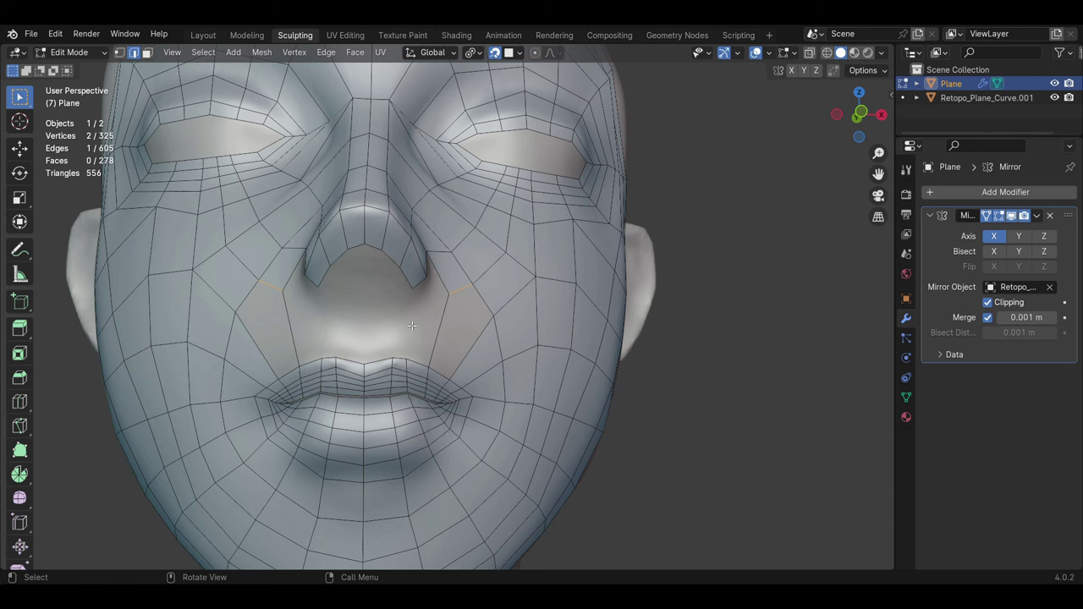
Step: Subdivide the edge beside the nose and extrude a new vertex toward the mouth
right_click(457, 309)
left_click(377, 78)
right_click(433, 330, "ctrl")
key("e")
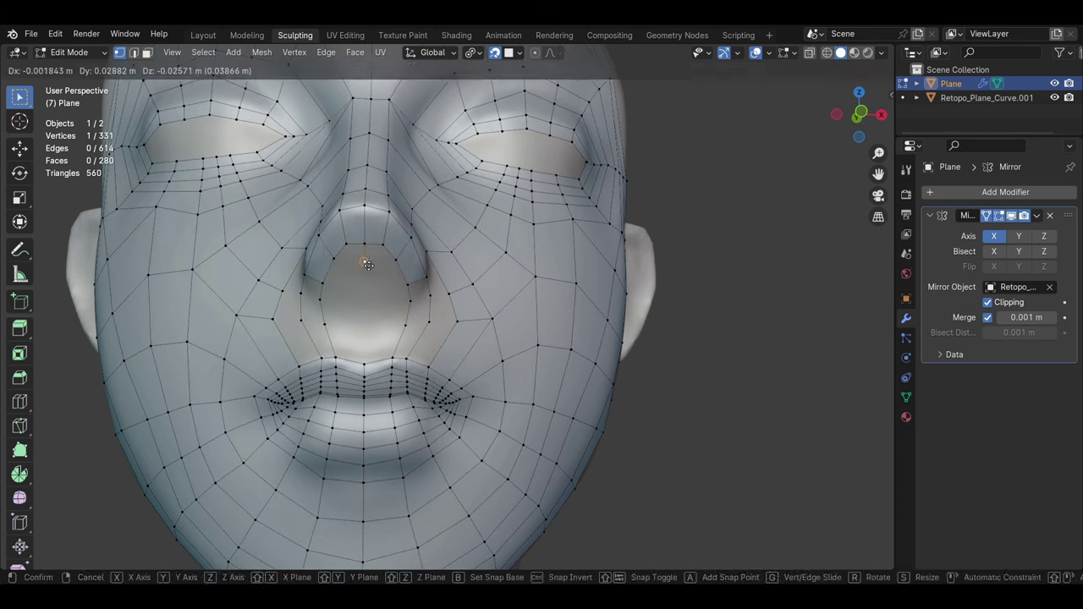
left_click(386, 327)
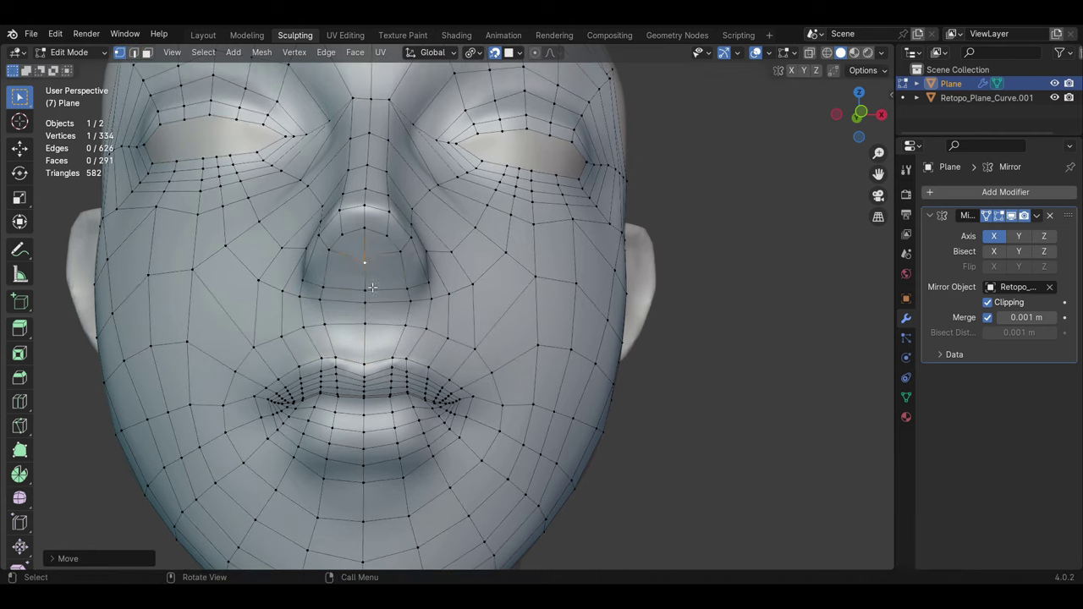
Step: Move a cheek vertex into place with G
middle_click_drag(499, 381, 470, 302)
key("2")
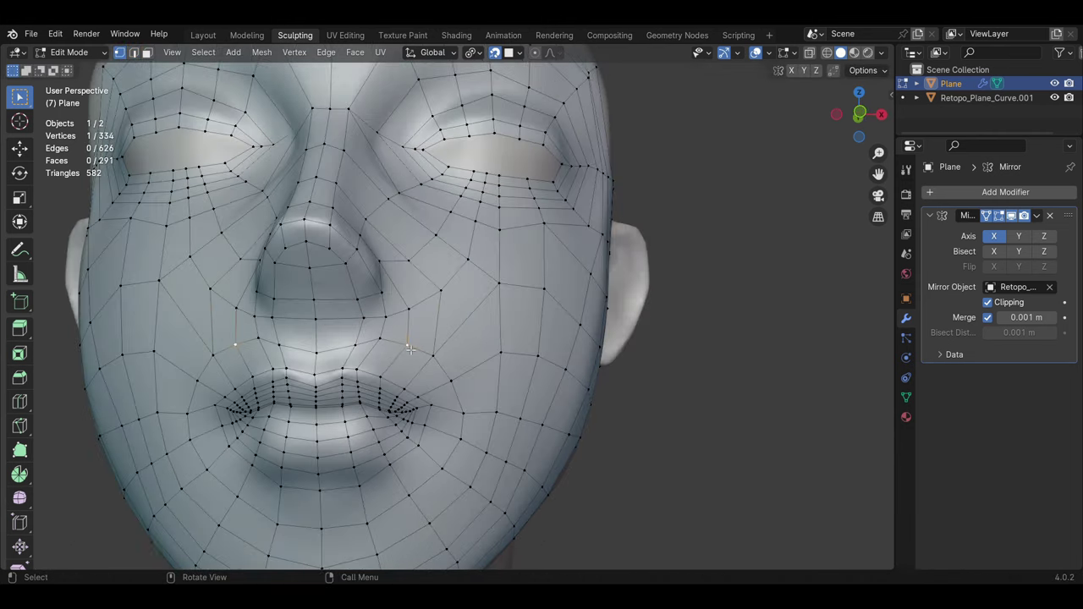
scroll(470, 301, "down", 5)
middle_click_drag(470, 301, 376, 374)
scroll(376, 373, "up", 3)
key("1")
left_click(311, 390)
key("g")
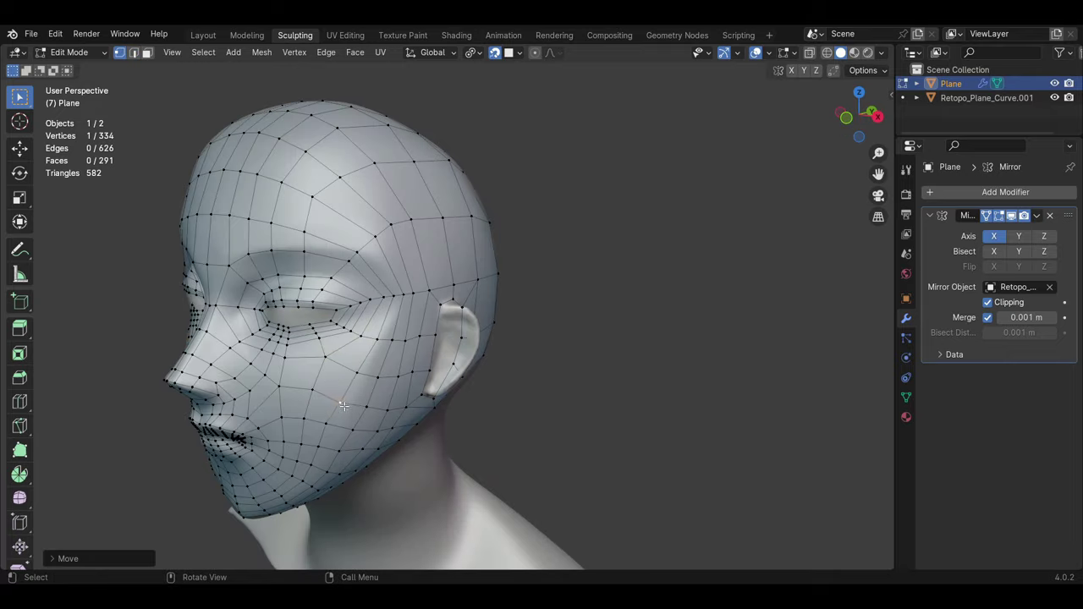
left_click(345, 407)
Step: View the whole head from the front and select an edge under the chin
middle_click_drag(345, 407, 338, 347)
scroll(341, 349, "up", 4)
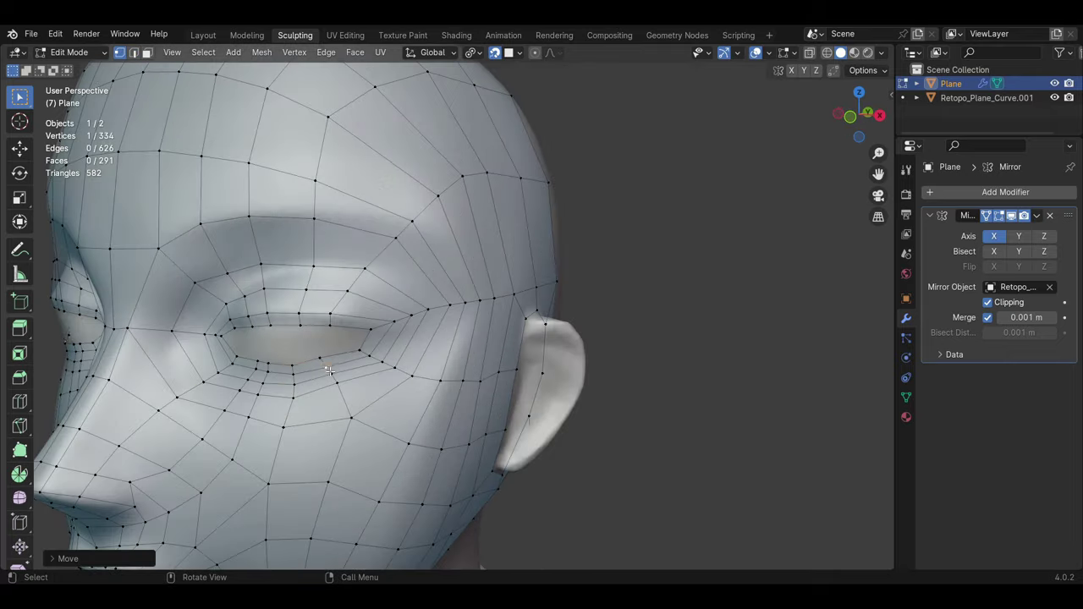
scroll(383, 386, "down", 4)
mouse_move(383, 386)
middle_mouse_down()
mouse_move(466, 393)
mouse_move(508, 355)
middle_mouse_up()
scroll(466, 393, "down", 2)
scroll(467, 393, "up", 4)
key("2")
left_click(526, 338)
Step: Extrude the chin edge downward and extrude a vertex toward the back of the head
key("e")
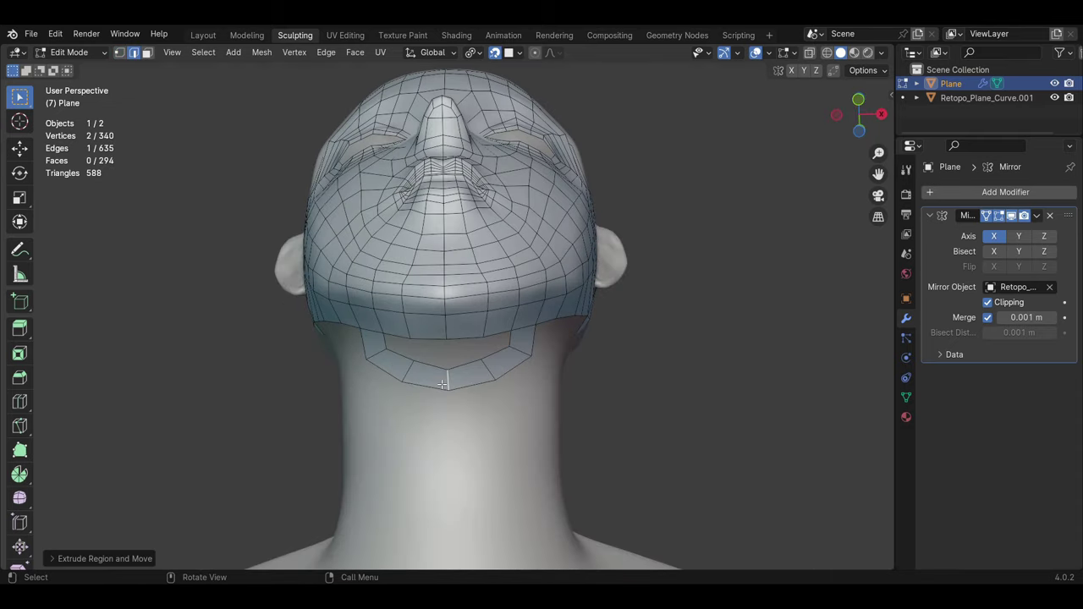
left_click(443, 385)
middle_click_drag(442, 385, 398, 372)
key("1")
left_click(354, 392)
key("e")
left_click(466, 356)
mouse_move(465, 356)
middle_mouse_down()
mouse_move(446, 404)
mouse_move(327, 367)
mouse_move(412, 383)
mouse_move(372, 386)
mouse_move(406, 271)
mouse_move(399, 351)
middle_mouse_up()
left_click(444, 405)
Step: Fill new faces toward the ear, adjust them, and extrude a vertex around the ear
key("f")
key("g")
left_click(406, 389)
scroll(411, 383, "up", 4)
left_click(411, 384)
key("e")
left_click(372, 387)
Step: Add new vertices below the ear and along its rim
right_click(399, 261, "ctrl")
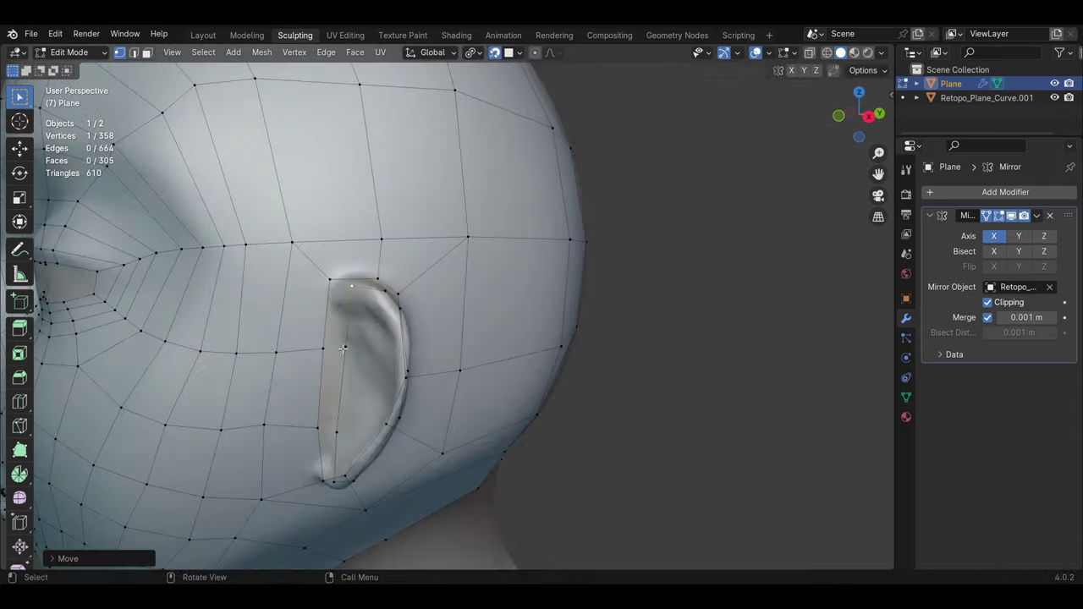
mouse_move(373, 309)
middle_mouse_down()
mouse_move(121, 53)
mouse_move(339, 380)
middle_mouse_up()
left_click(119, 53)
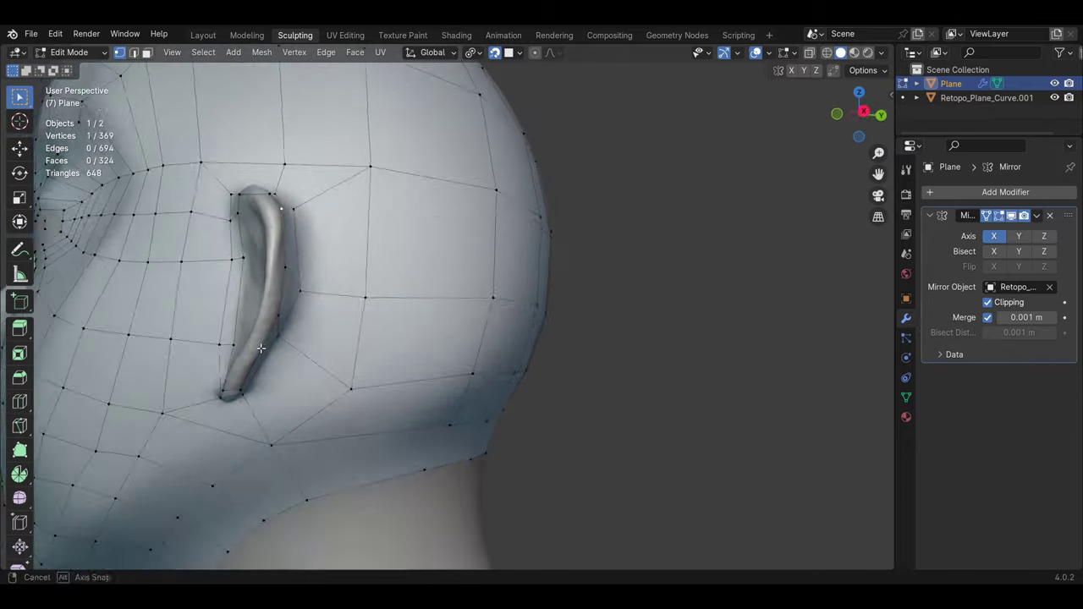
right_click(339, 436, "ctrl")
right_click(339, 437, "ctrl")
middle_click_drag(339, 436, 325, 266)
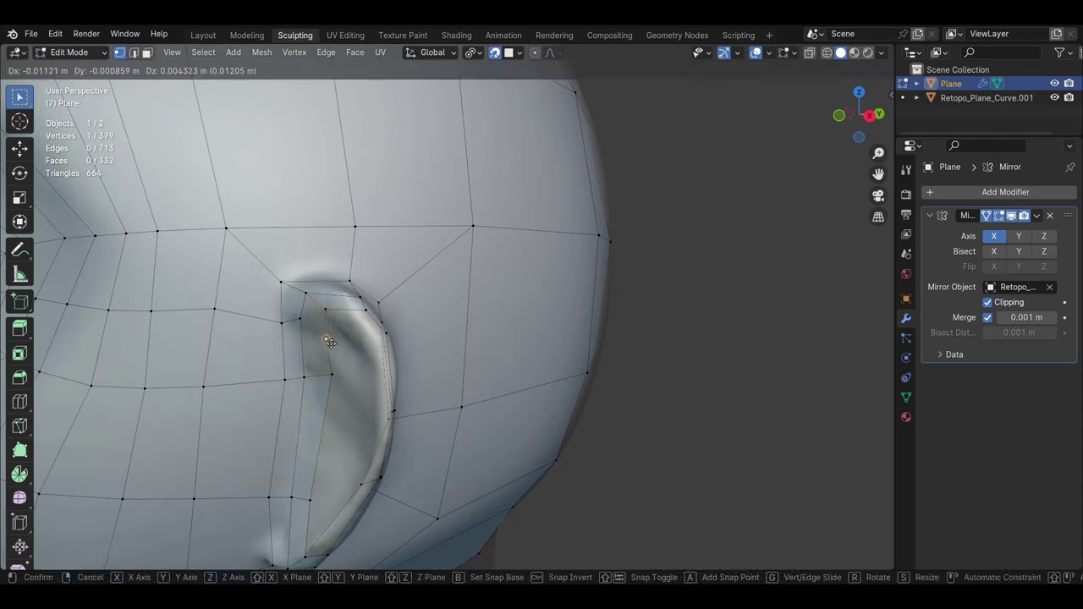
key("alt+a")
scroll(336, 380, "down", 5)
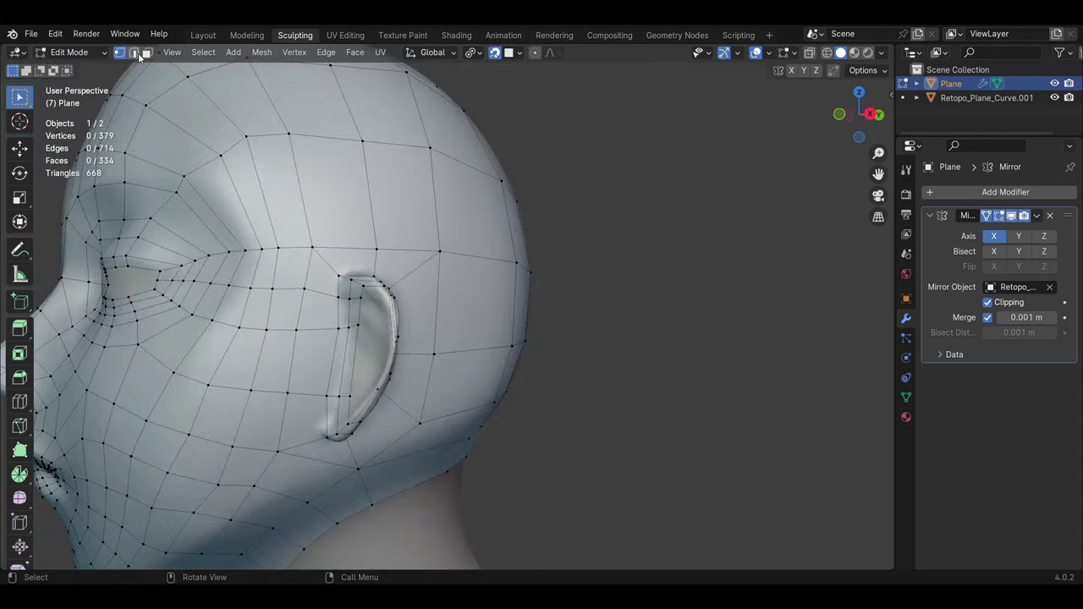
scroll(245, 243, "up", 5)
left_click(267, 456)
Step: Fill faces between ear vertices, undoing the extra faces and stray vertex
mouse_move(267, 456)
middle_mouse_down()
mouse_move(171, 290)
mouse_move(142, 56)
middle_mouse_up()
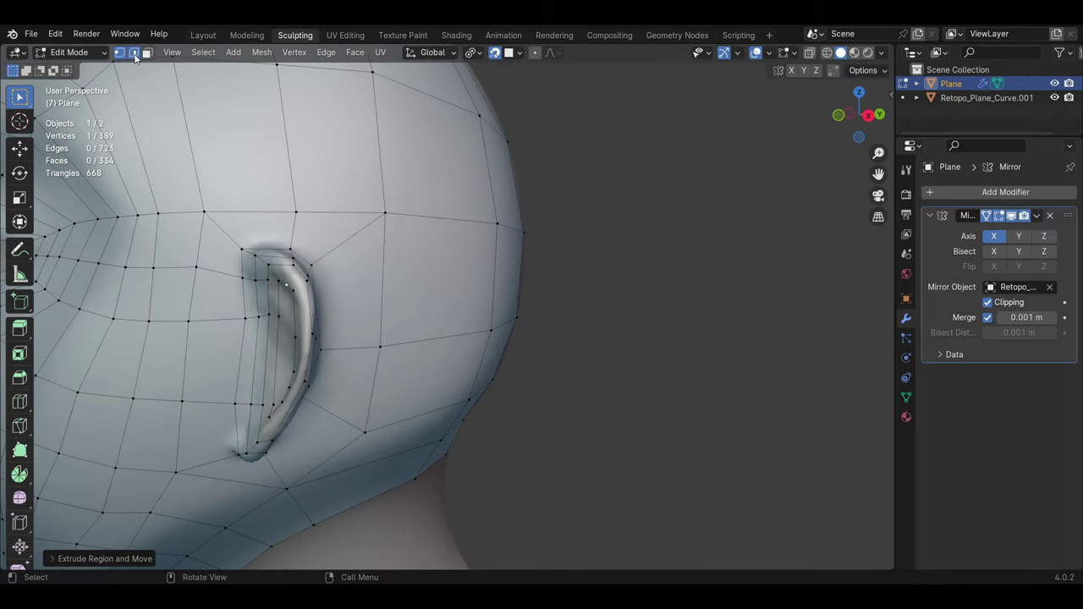
middle_click_drag(298, 289, 527, 317)
scroll(527, 316, "up", 4)
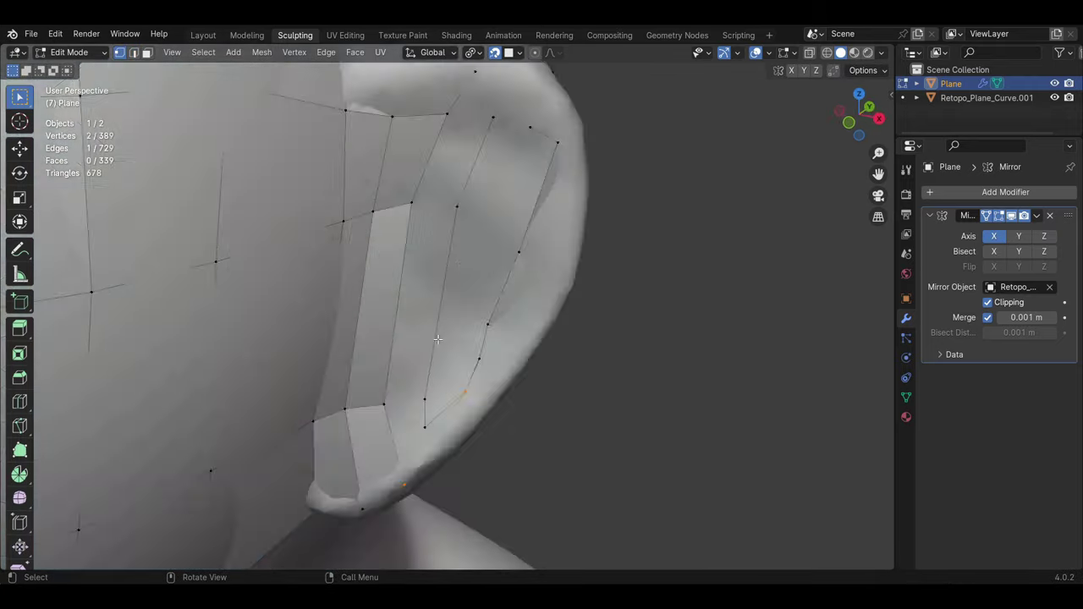
key("f")
key("f")
key("f")
key("ctrl+z")
scroll(638, 232, "down", 3)
mouse_move(638, 232)
middle_mouse_down()
mouse_move(223, 289)
mouse_move(233, 317)
middle_mouse_up()
left_click(236, 325, "ctrl")
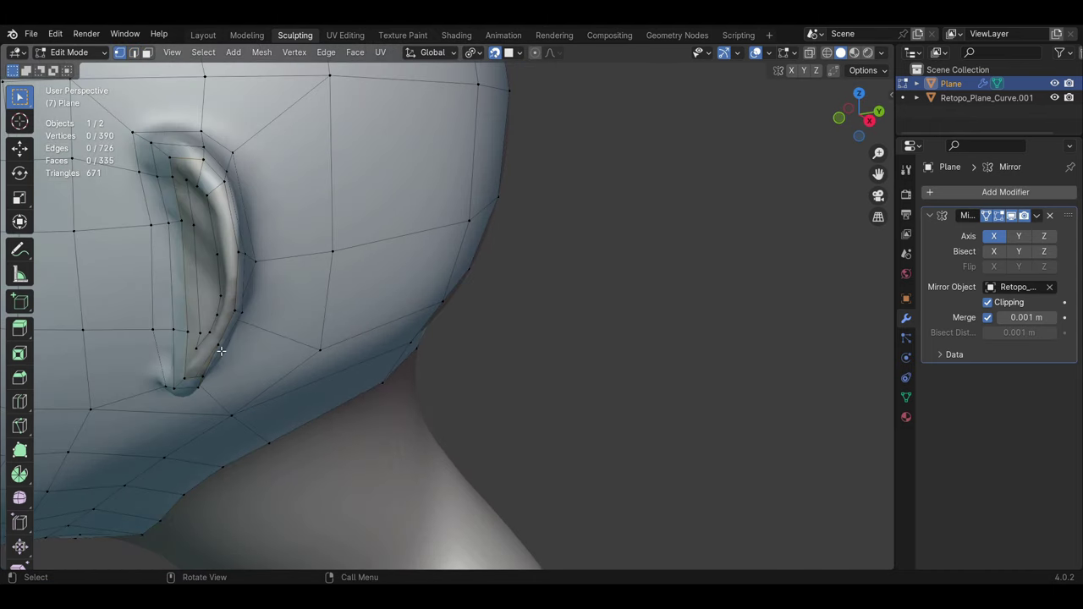
mouse_move(233, 293)
middle_mouse_down()
mouse_move(285, 325)
mouse_move(260, 278)
mouse_move(288, 272)
mouse_move(291, 169)
middle_mouse_up()
key("ctrl+z")
key("ctrl+z")
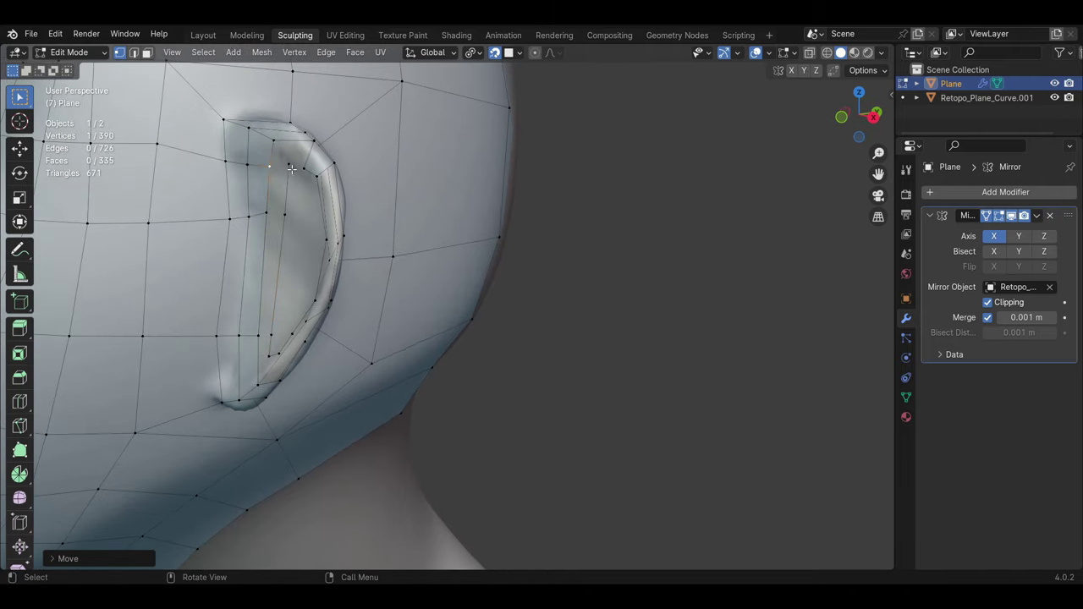
Step: Extrude a vertex inside the ear and fill faces across the remaining ear gap
key("e")
left_click(306, 172)
middle_click_drag(265, 295, 321, 375)
key("f")
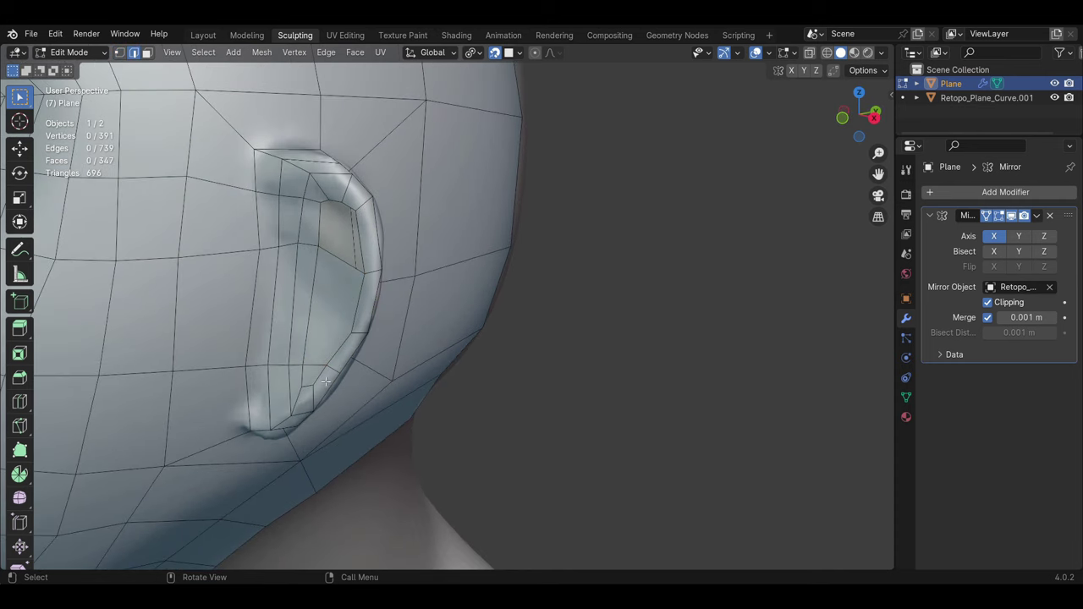
key("f")
scroll(345, 207, "down", 3)
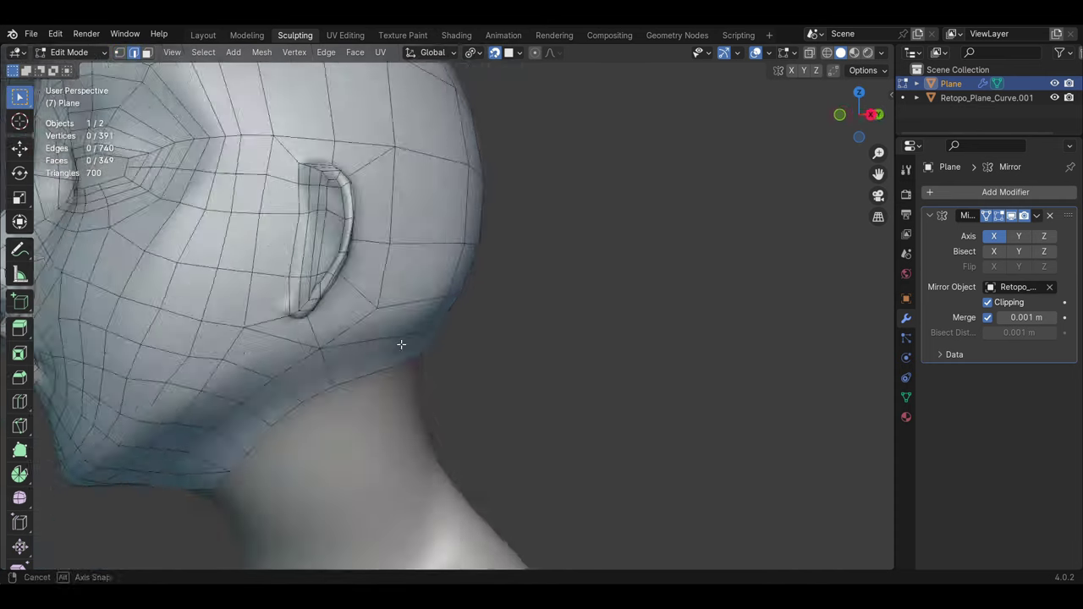
scroll(254, 296, "up", 4)
left_click(176, 343)
key("g")
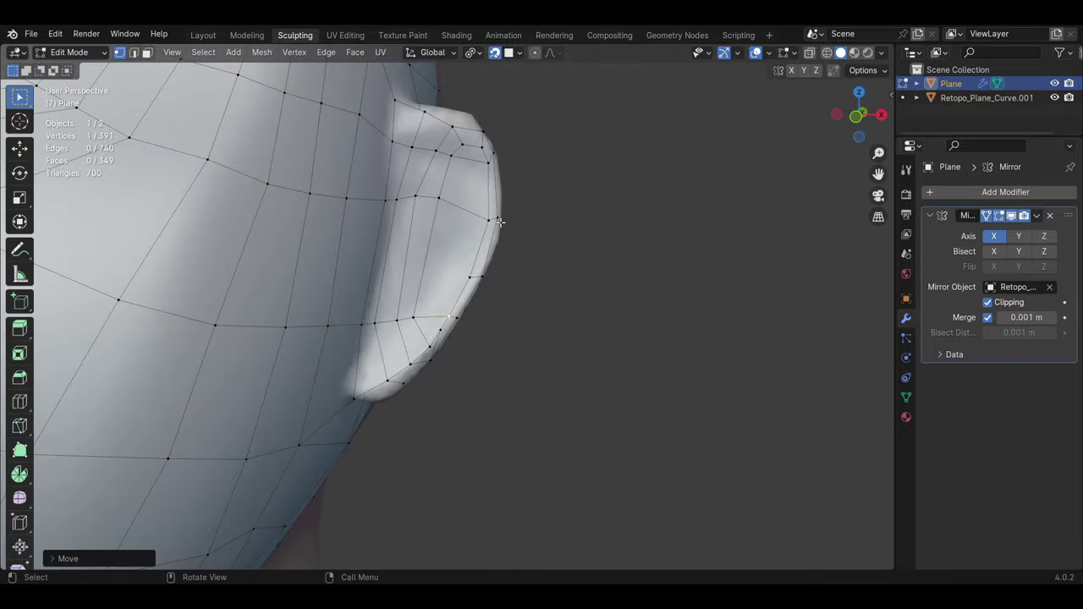
Step: Nudge a vertex slightly left, then start a Ctrl+R loop cut around the neck
key("g")
left_click(416, 194)
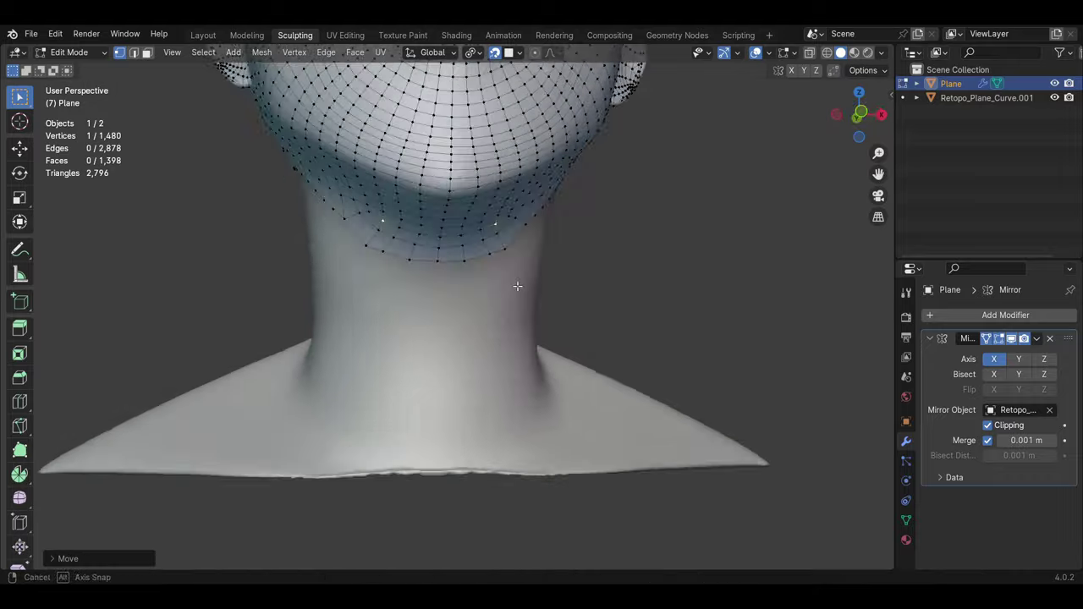
mouse_move(481, 272)
middle_mouse_down()
mouse_move(580, 268)
mouse_move(433, 187)
middle_mouse_up()
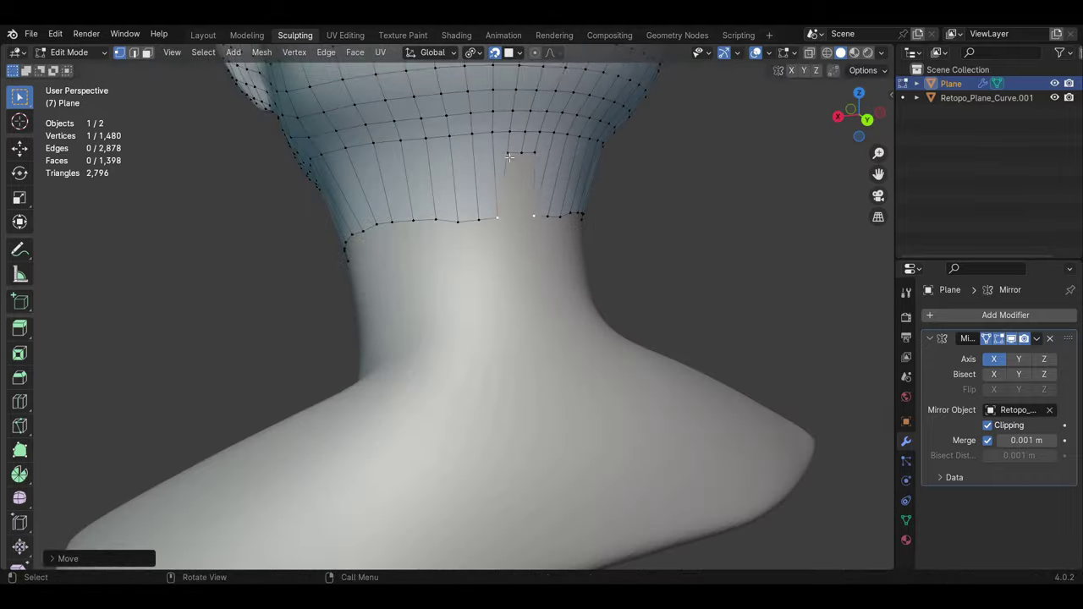
middle_click_drag(508, 157, 551, 265)
key("ctrl+r")
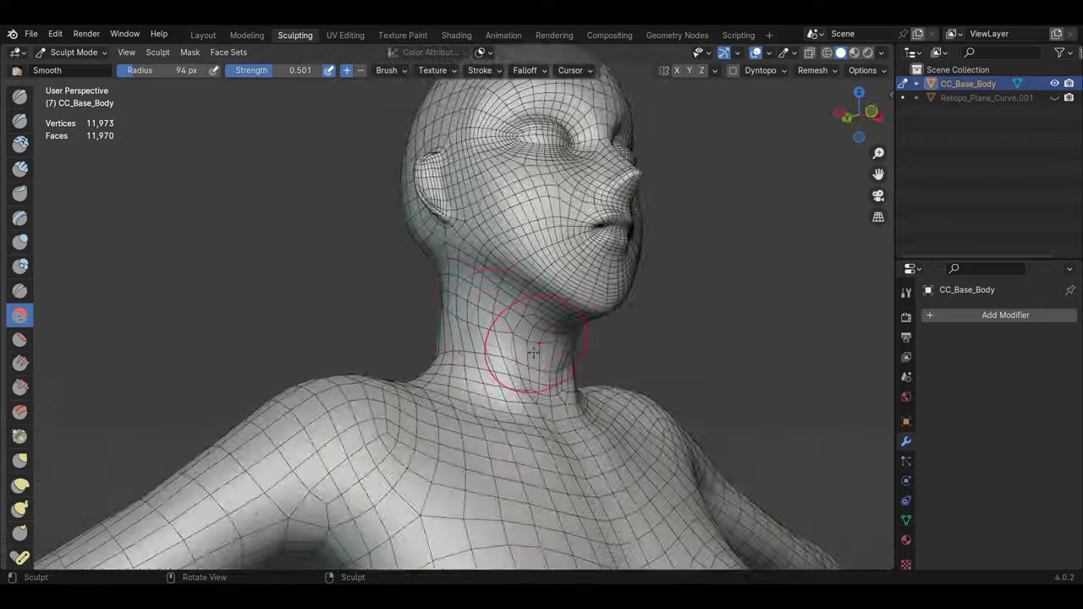
Step: Leave sculpting for Object Mode and inspect the full body from several angles
mouse_move(508, 364)
middle_mouse_down()
mouse_move(263, 372)
mouse_move(406, 364)
middle_mouse_up()
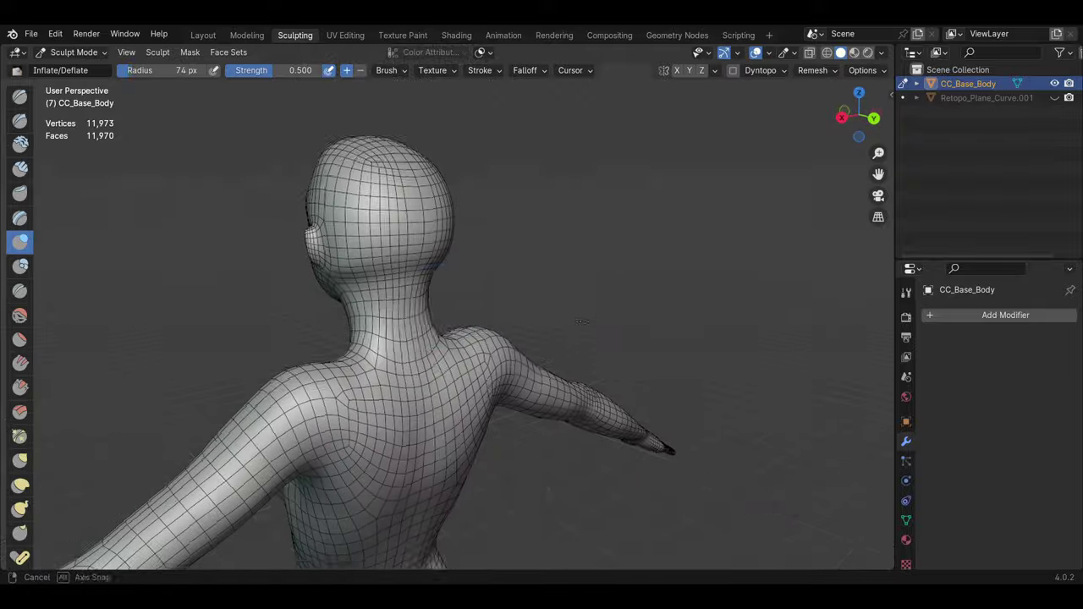
scroll(407, 364, "down", 3)
key("ctrl+Tab")
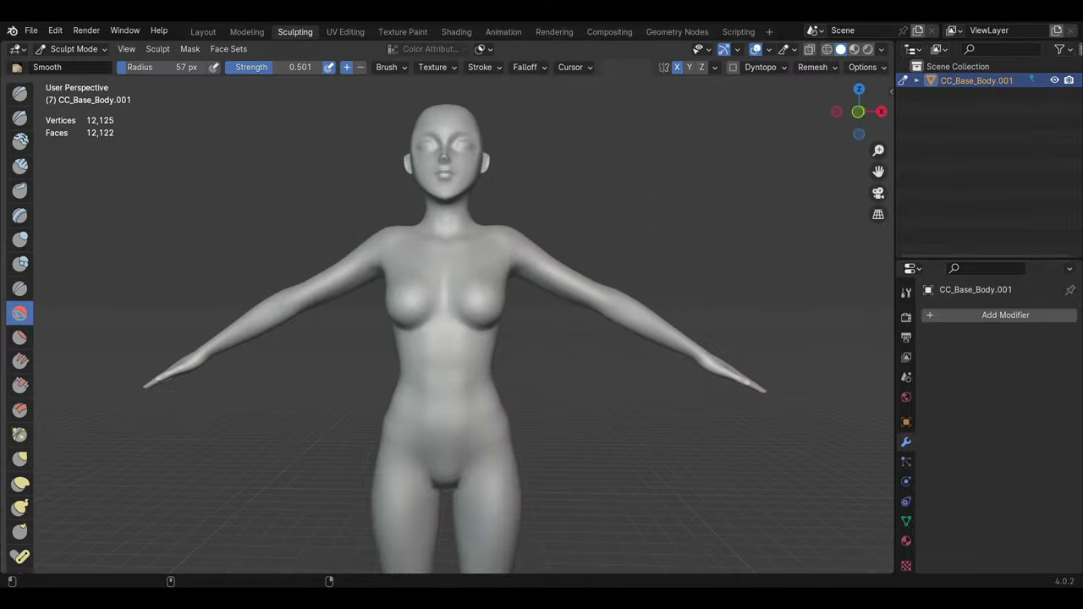
middle_click_drag(481, 346, 506, 406)
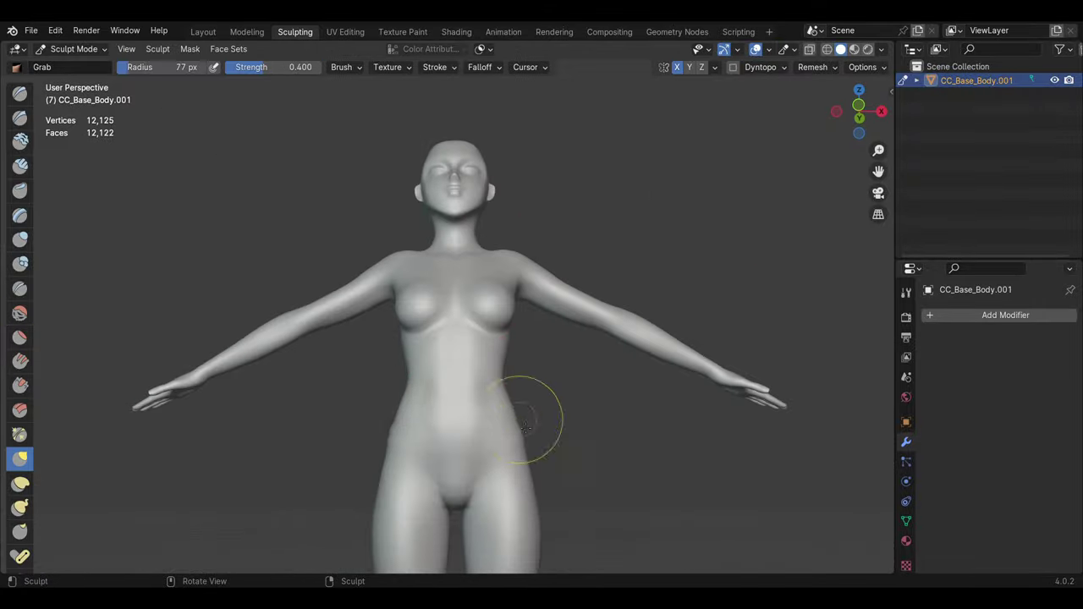
scroll(516, 440, "down", 2)
middle_click_drag(496, 411, 654, 368)
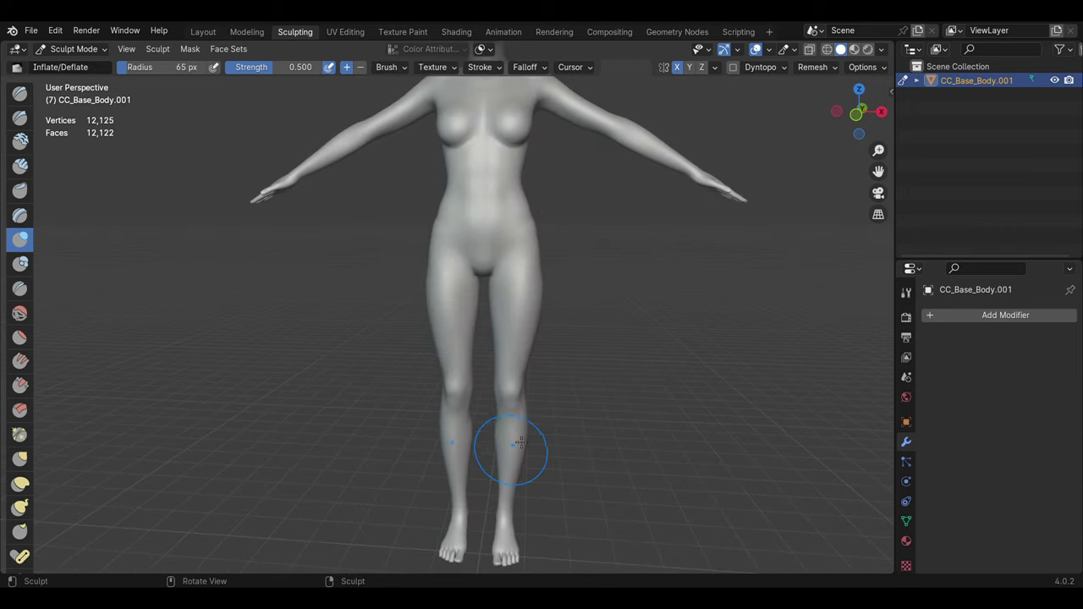
middle_click_drag(546, 319, 411, 411)
scroll(460, 455, "up", 2)
mouse_move(460, 455)
middle_mouse_down()
mouse_move(508, 483)
mouse_move(516, 275)
mouse_move(496, 169)
mouse_move(529, 330)
middle_mouse_up()
scroll(513, 407, "down", 2)
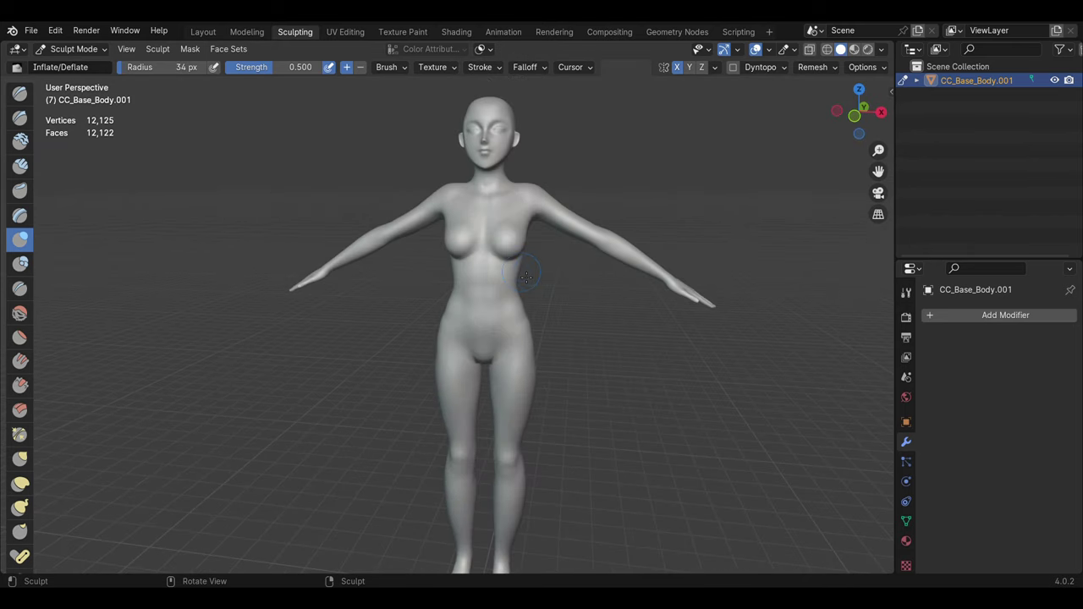
scroll(529, 330, "up", 2)
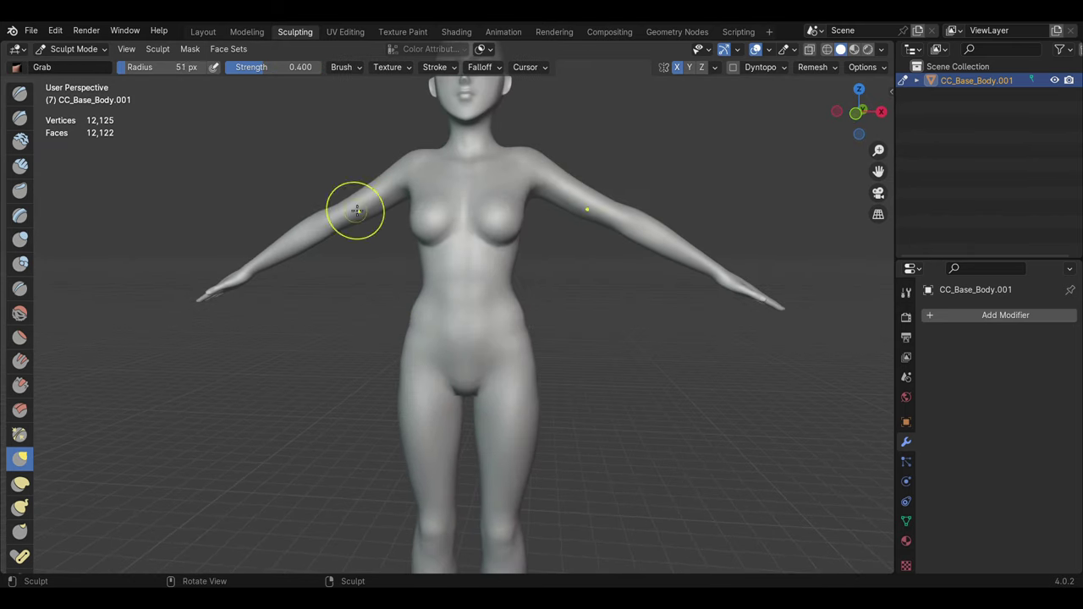
mouse_move(591, 186)
middle_mouse_down()
mouse_move(517, 263)
mouse_move(501, 230)
mouse_move(496, 280)
mouse_move(508, 304)
mouse_move(581, 314)
middle_mouse_up()
scroll(581, 314, "up", 5)
Step: Switch to the Flatten/Contrast brush and enlarge its radius over the head
key("shift+t")
middle_click_drag(527, 279, 480, 247)
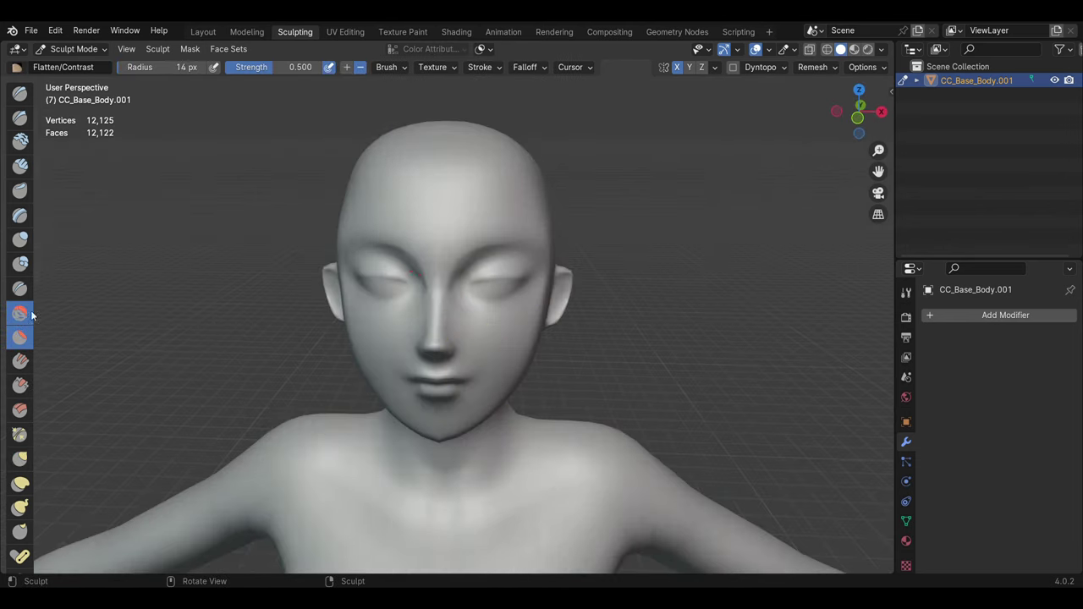
scroll(477, 286, "up", 2)
scroll(549, 310, "down", 4)
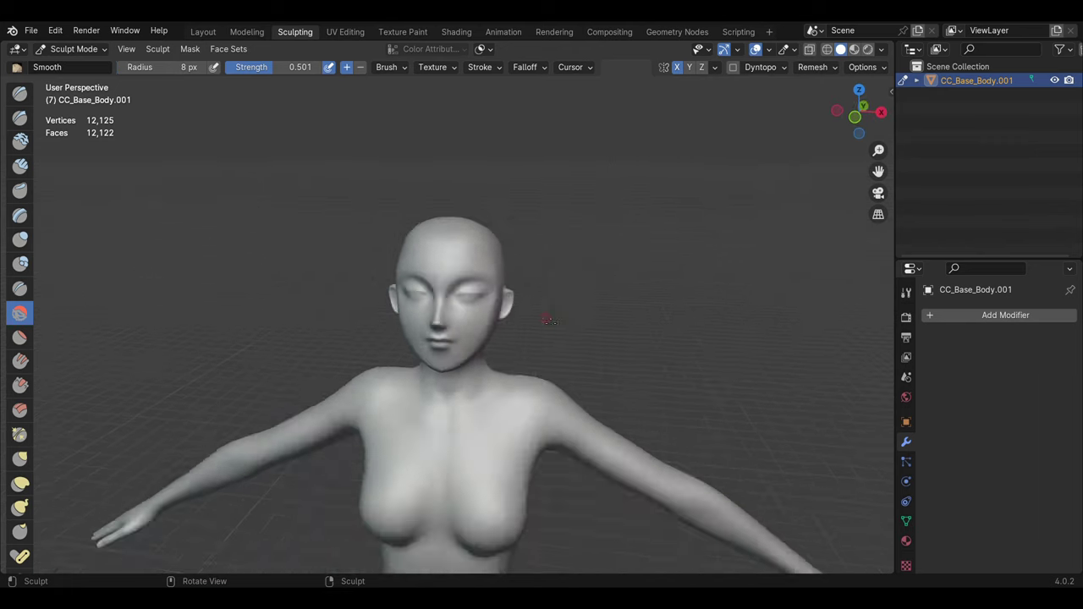
scroll(524, 279, "up", 1)
scroll(488, 163, "up", 3)
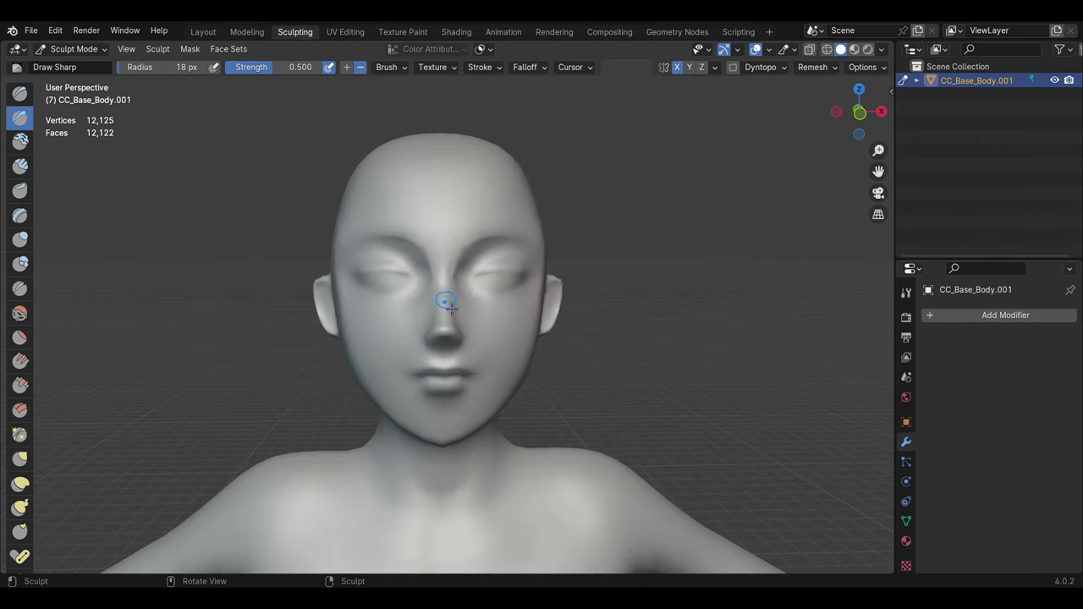
middle_click_drag(496, 363, 464, 326)
scroll(415, 304, "up", 2)
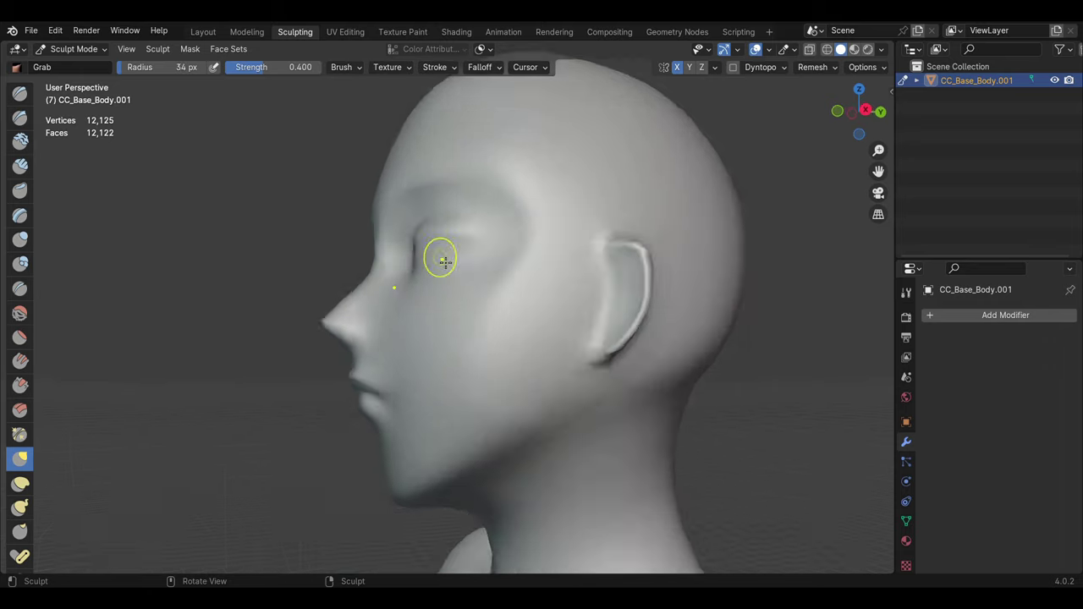
scroll(437, 254, "up", 2)
key("f")
mouse_move(437, 236)
middle_mouse_down()
mouse_move(501, 198)
mouse_move(355, 188)
middle_mouse_up()
scroll(379, 255, "down", 2)
Step: Return to Object Mode, inspect the body, and open an empty Image Editor panel
key("ctrl+Tab")
key("ctrl+Tab")
scroll(379, 255, "up", 2)
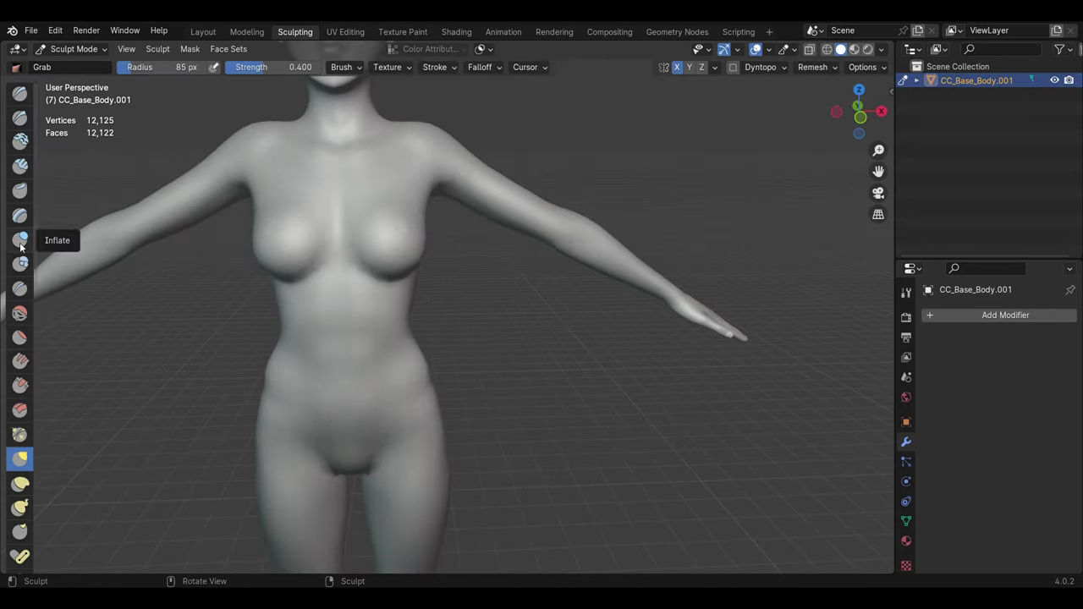
mouse_move(489, 320)
middle_mouse_down()
mouse_move(416, 290)
mouse_move(387, 242)
mouse_move(419, 385)
middle_mouse_up()
mouse_move(343, 475)
middle_mouse_down()
mouse_move(358, 455)
mouse_move(406, 473)
mouse_move(447, 528)
mouse_move(428, 423)
middle_mouse_up()
scroll(428, 423, "down", 3)
key("ctrl+Tab")
left_click(542, 267)
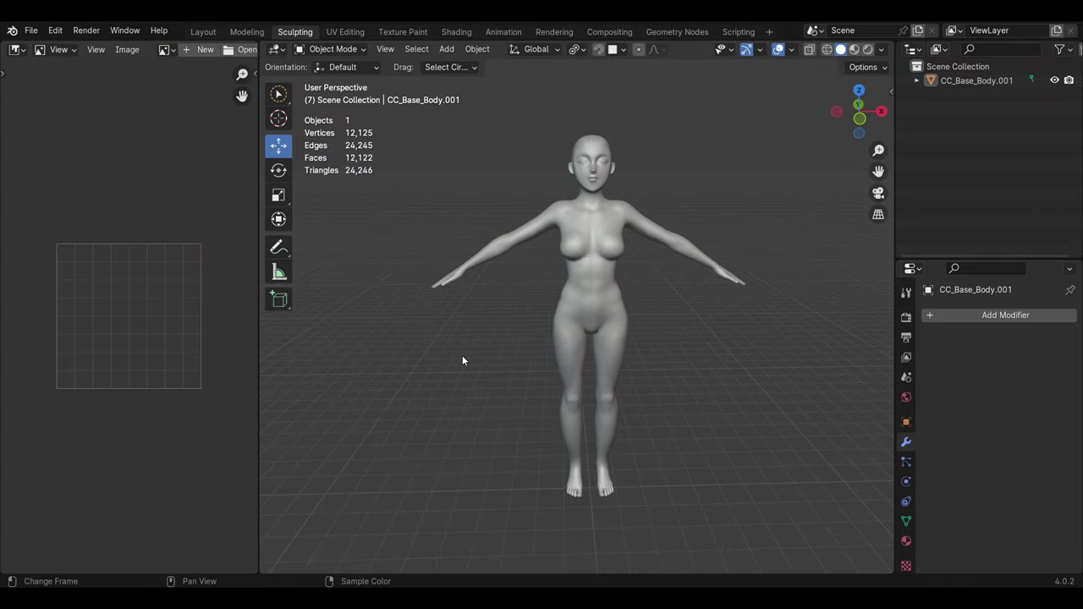
Step: Load the crop-top-and-shorts reference image beside the body and enter Edit Mode on the torso
middle_click_drag(561, 320, 527, 267)
scroll(528, 266, "up", 1)
key("Tab")
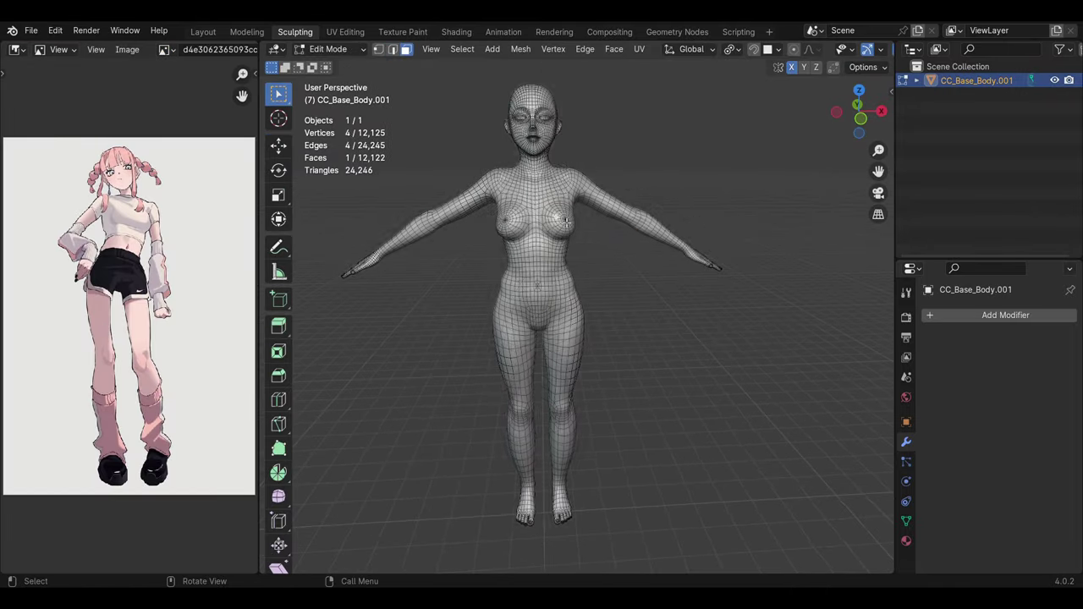
scroll(510, 293, "up", 4)
scroll(128, 314, "up", 2)
middle_click_drag(510, 293, 589, 198)
scroll(589, 198, "up", 1)
Step: Select the chest faces the crop top will cover, down over the breast
left_click(534, 225, "shift")
left_click(533, 237, "shift")
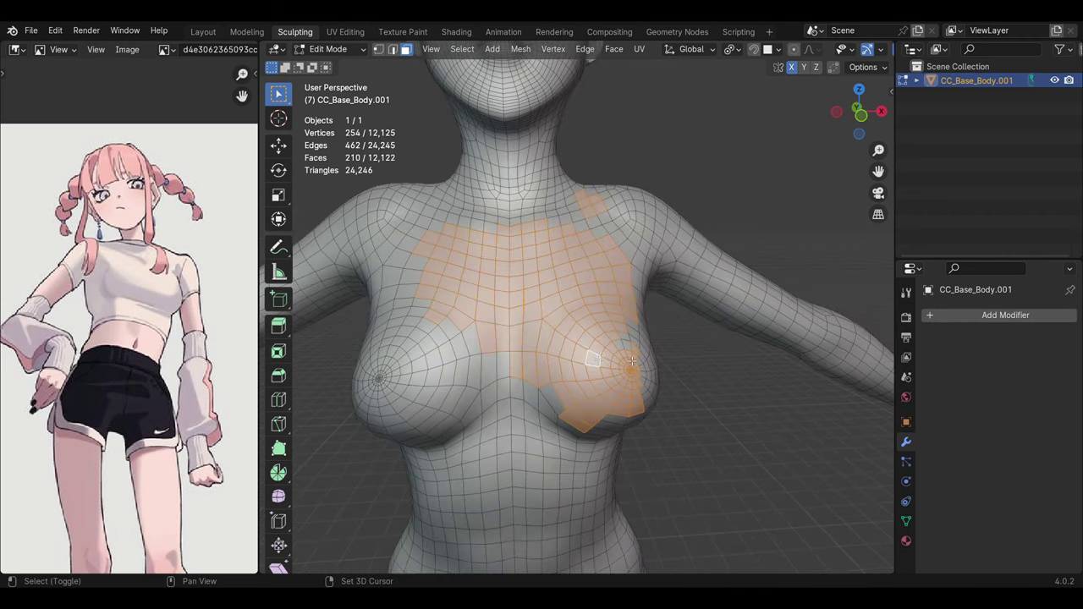
left_click(534, 245, "shift")
scroll(532, 253, "up", 2)
scroll(613, 263, "down", 3)
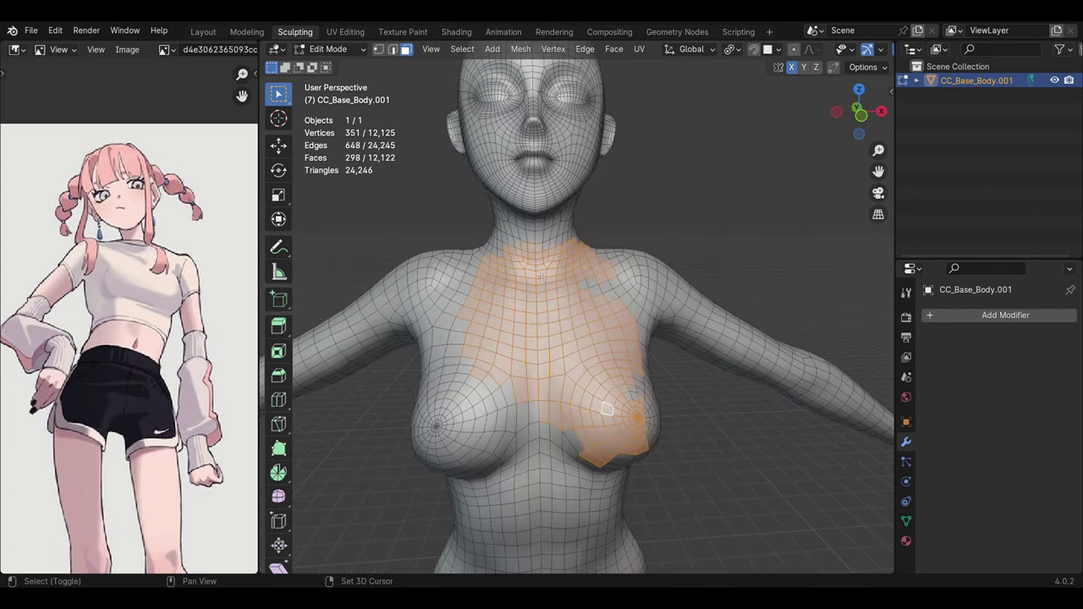
left_click(635, 457, "shift")
scroll(796, 365, "up", 2)
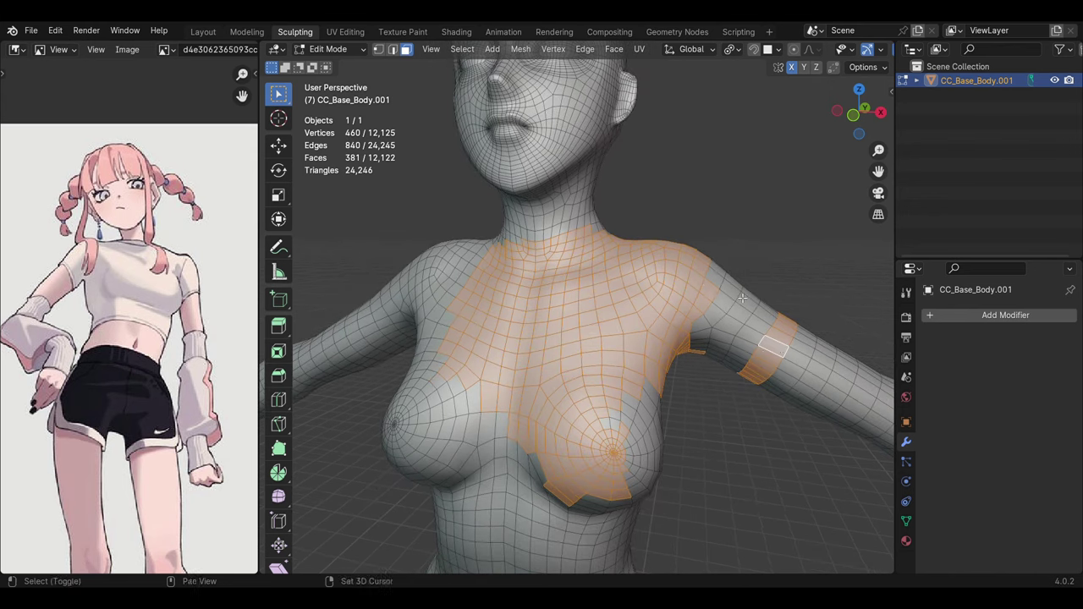
Step: Add the shoulder faces in X-ray view, then deselect the lower-breast faces
left_click(811, 49)
left_click_drag(770, 373, 659, 272, "shift")
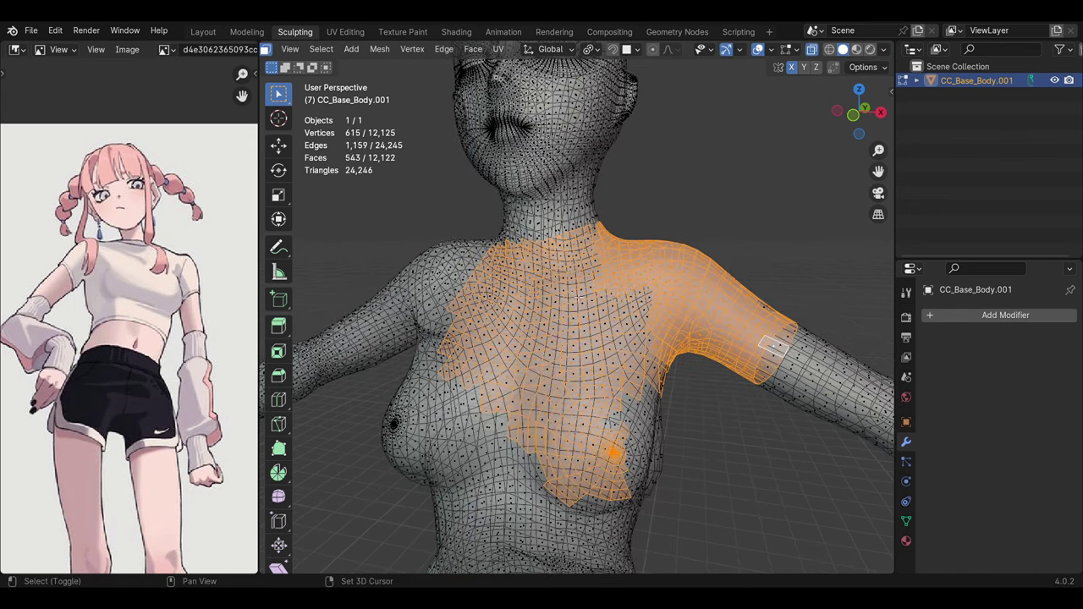
left_click(772, 347, "shift")
scroll(771, 347, "down", 3)
key("alt+z")
mouse_move(744, 381)
middle_mouse_down()
mouse_move(628, 413)
mouse_move(684, 412)
middle_mouse_up()
scroll(684, 411, "up", 3)
left_click(495, 448, "shift")
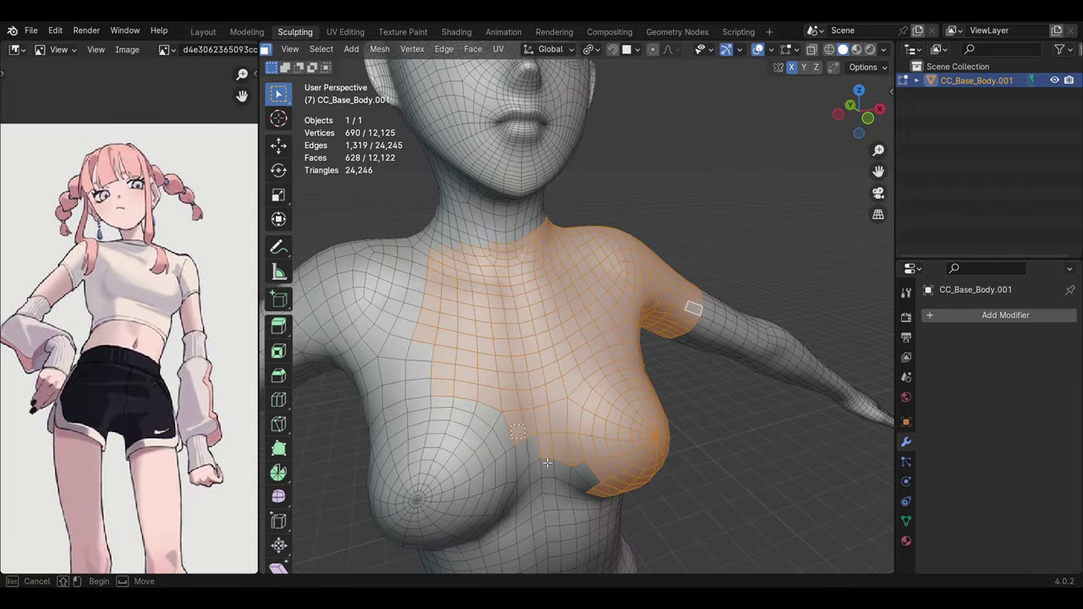
left_click_drag(548, 463, 669, 499, "ctrl")
Step: Extend the selection over the shoulder and upper back, checking it from all sides
mouse_move(669, 499)
middle_mouse_down()
mouse_move(593, 423)
mouse_move(638, 410)
mouse_move(593, 380)
mouse_move(698, 369)
mouse_move(696, 262)
middle_mouse_up()
left_click(697, 369, "shift")
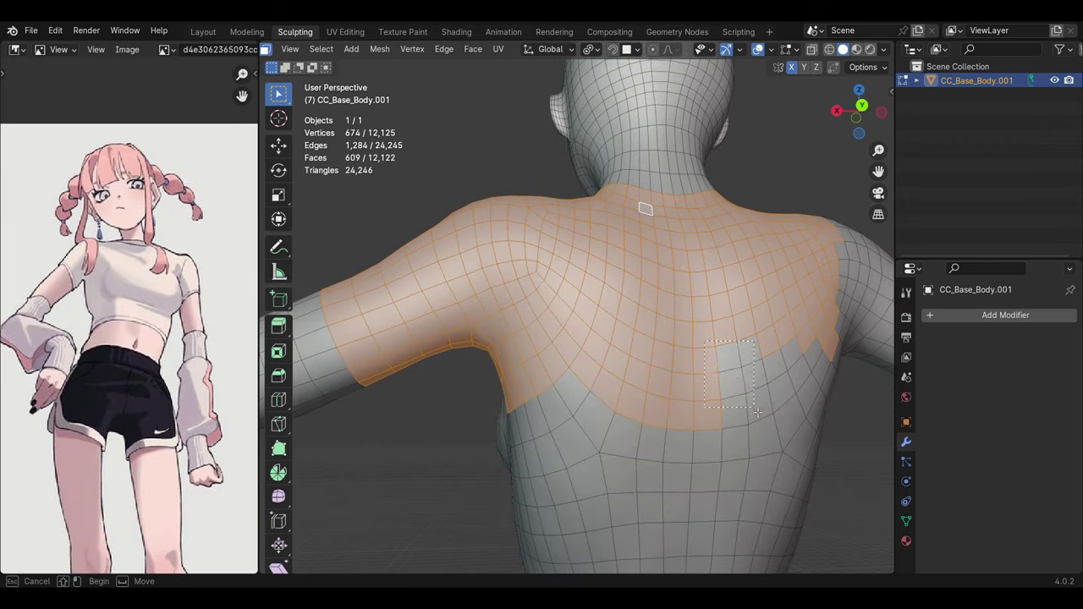
left_click_drag(757, 413, 757, 412)
middle_click_drag(757, 412, 677, 381)
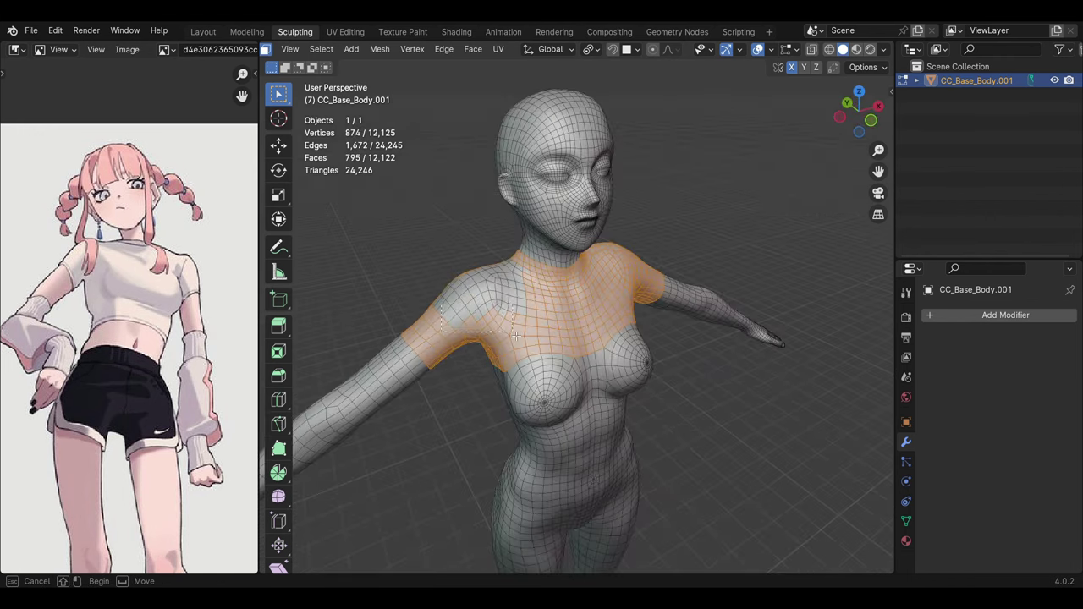
left_click_drag(522, 337, 523, 337)
middle_click_drag(522, 336, 644, 330)
middle_click_drag(602, 407, 824, 398)
mouse_move(609, 394)
middle_mouse_down()
mouse_move(555, 373)
mouse_move(651, 376)
mouse_move(497, 456)
mouse_move(489, 317)
mouse_move(666, 434)
mouse_move(486, 440)
middle_mouse_up()
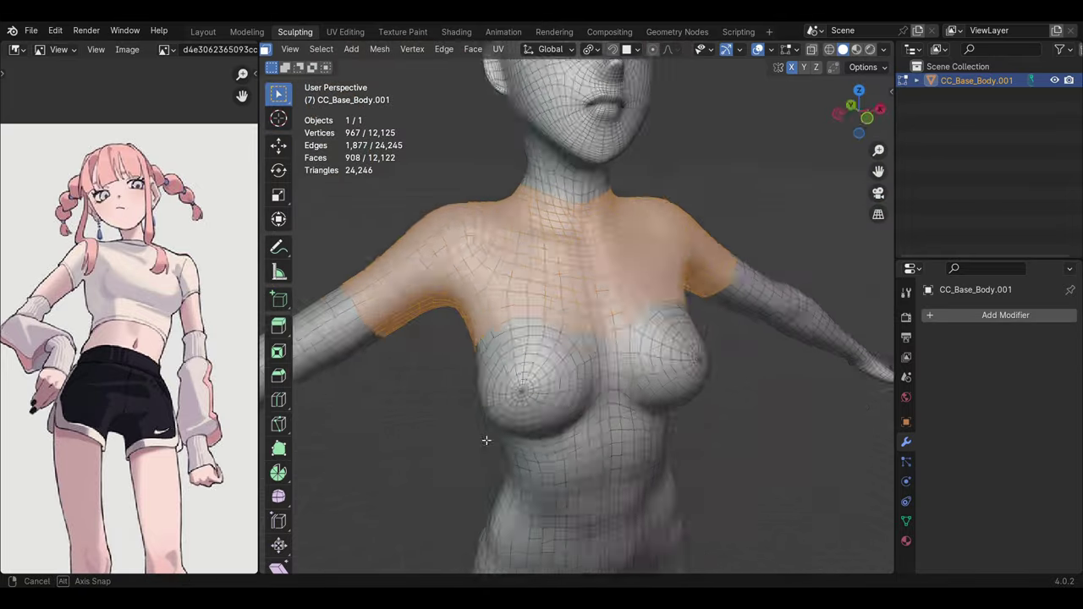
middle_click_drag(487, 440, 608, 331)
middle_click_drag(605, 371, 623, 326)
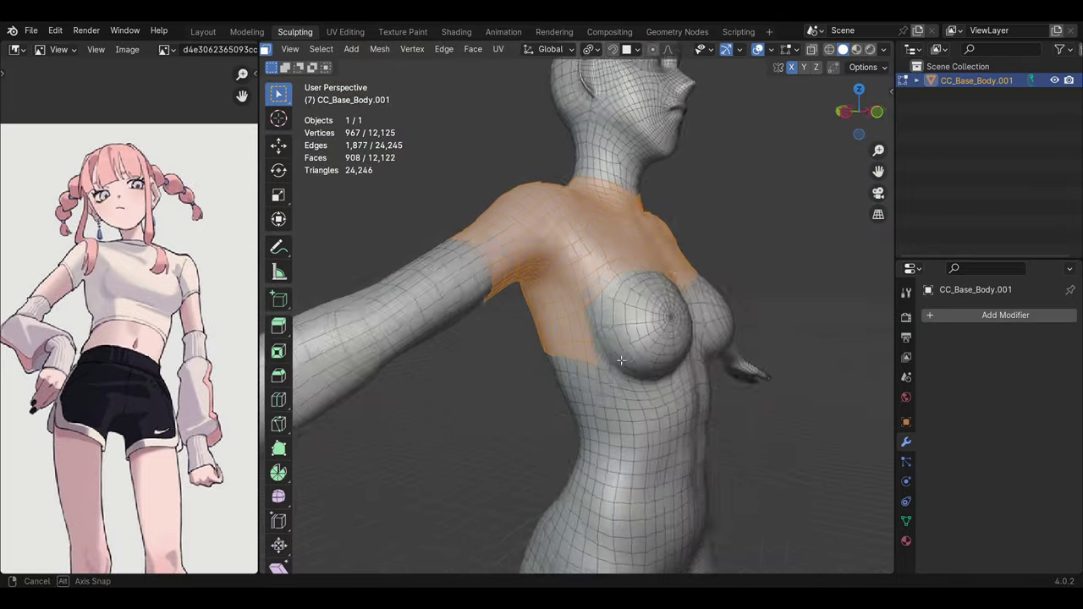
Step: Duplicate the selected faces in place and separate them into the object CC_Base_Body.002
key("shift+d")
right_click(623, 326)
middle_click_drag(327, 65, 1029, 148)
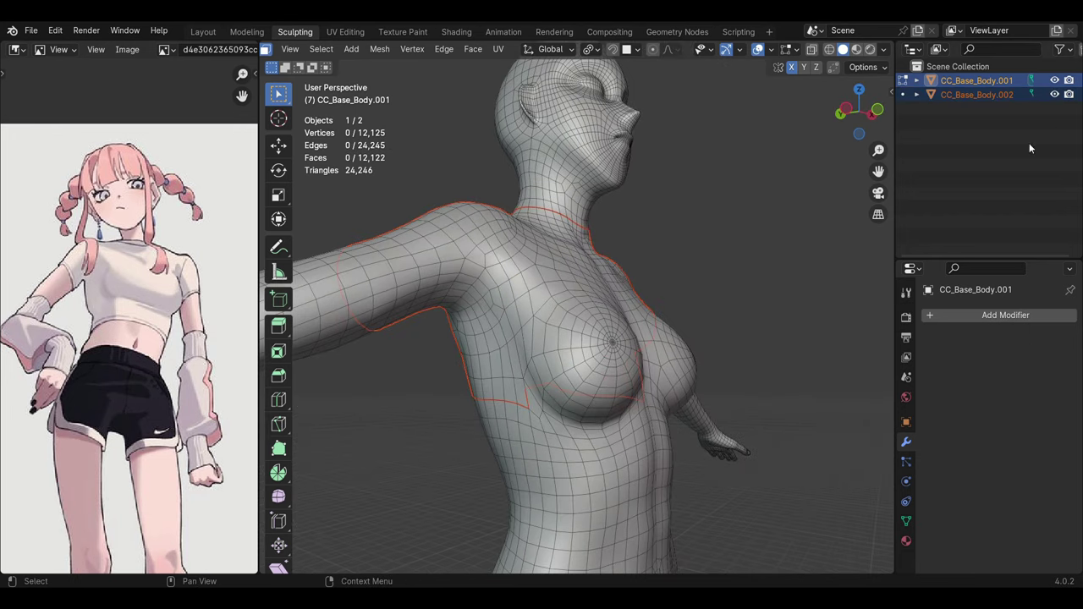
left_click(1054, 94)
mouse_move(507, 406)
middle_mouse_down()
mouse_move(407, 448)
mouse_move(330, 67)
middle_mouse_up()
Step: Edit CC_Base_Body.002 in vertex select mode and pick a vertex on its lower edge
left_click(380, 49)
middle_click_drag(474, 101, 761, 222)
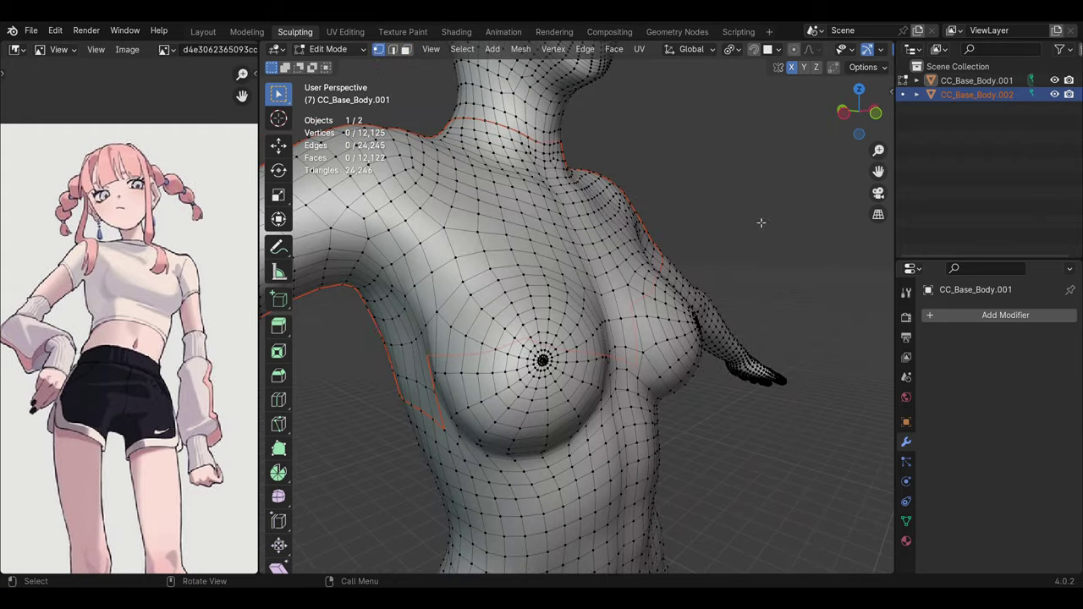
left_click(902, 94)
middle_click_drag(576, 380, 470, 390)
mouse_move(557, 333)
middle_mouse_down()
mouse_move(482, 387)
mouse_move(508, 381)
mouse_move(490, 359)
mouse_move(526, 304)
mouse_move(549, 291)
mouse_move(608, 297)
middle_mouse_up()
left_click(482, 386)
left_click(492, 412)
Step: Extrude a chain of hem vertices across the chest below the top's edge
left_click(469, 374)
key("e")
left_click(507, 321)
key("e")
left_click(527, 304)
key("e")
left_click(549, 291)
key("e")
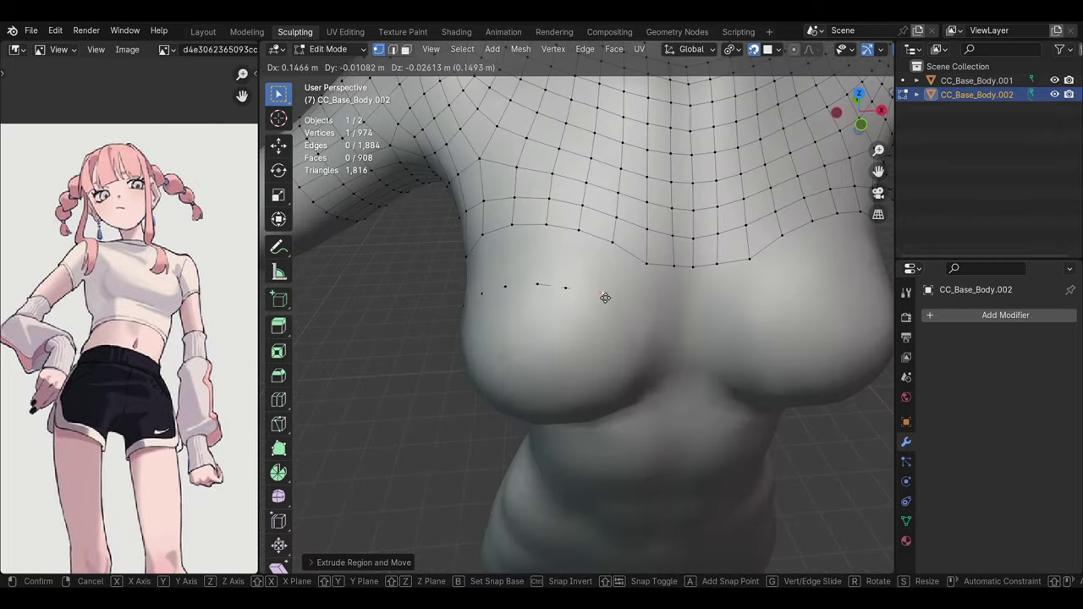
Step: Continue extruding the hem line around the side of the chest
left_click(750, 302)
middle_click_drag(750, 302, 674, 372)
key("e")
left_click(711, 338)
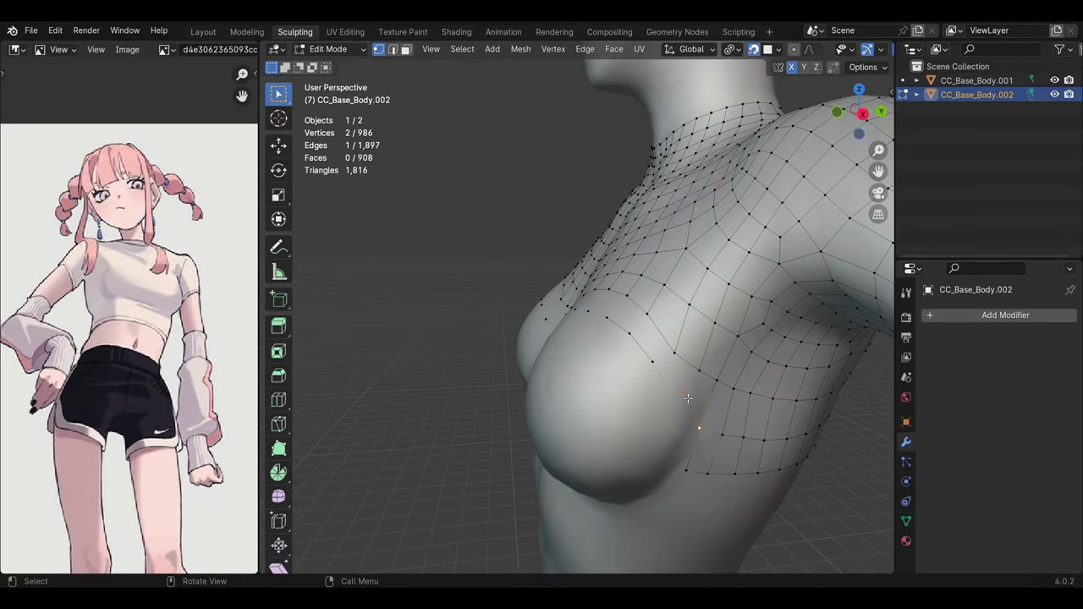
left_click(638, 383)
middle_click_drag(637, 384, 727, 359)
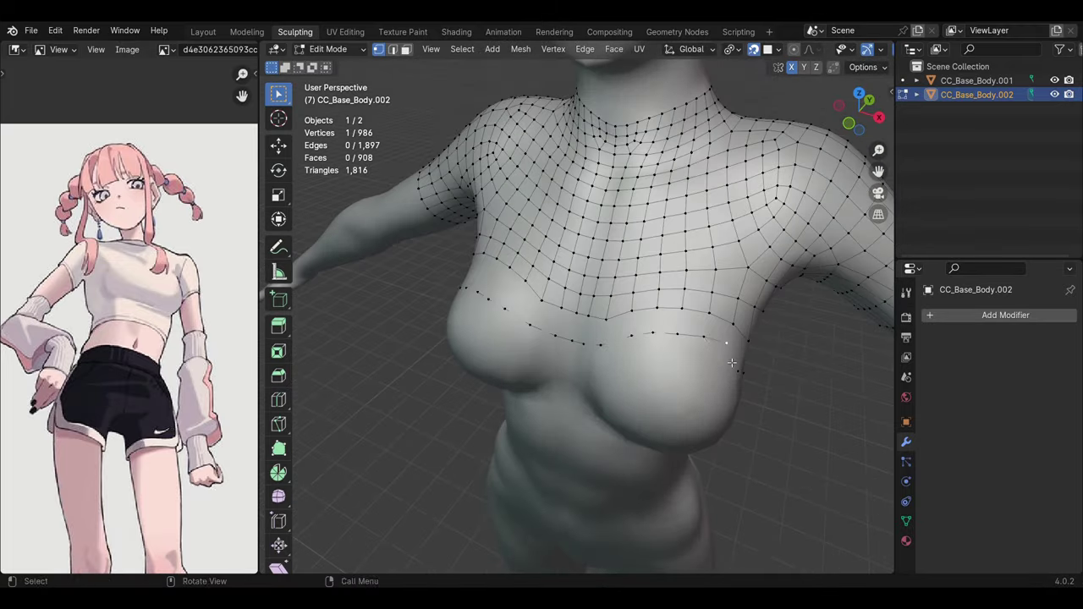
Step: Fill faces between the top's lower edge and the new hem line
left_click(706, 363)
middle_click_drag(706, 363, 542, 363)
left_click(519, 336, "shift")
key("2")
middle_click_drag(592, 339, 510, 340)
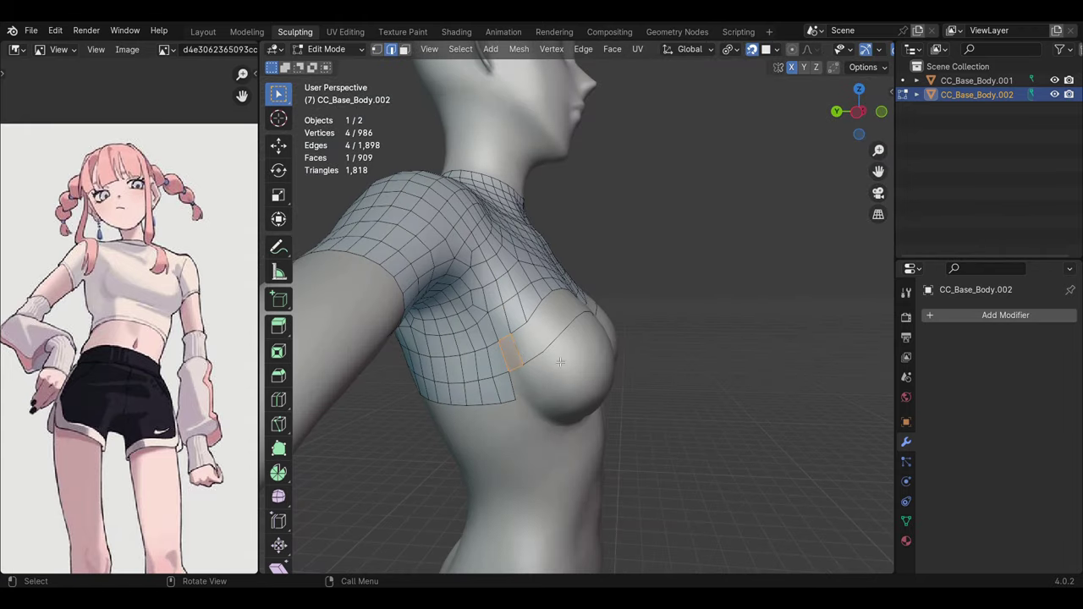
key("f")
mouse_move(584, 324)
middle_mouse_down()
mouse_move(511, 428)
mouse_move(498, 420)
mouse_move(495, 303)
middle_mouse_up()
key("1")
Step: Extrude the hem further from its end vertex and move it into place
left_click(502, 423)
key("e")
left_click(512, 428)
key("g")
mouse_move(482, 356)
middle_mouse_down()
mouse_move(445, 440)
mouse_move(457, 425)
middle_mouse_up()
left_click(550, 396)
mouse_move(550, 396)
middle_mouse_down()
mouse_move(534, 418)
mouse_move(599, 386)
middle_mouse_up()
Step: Extend the hem line with several more points around the side of the chest
right_click(599, 387, "ctrl")
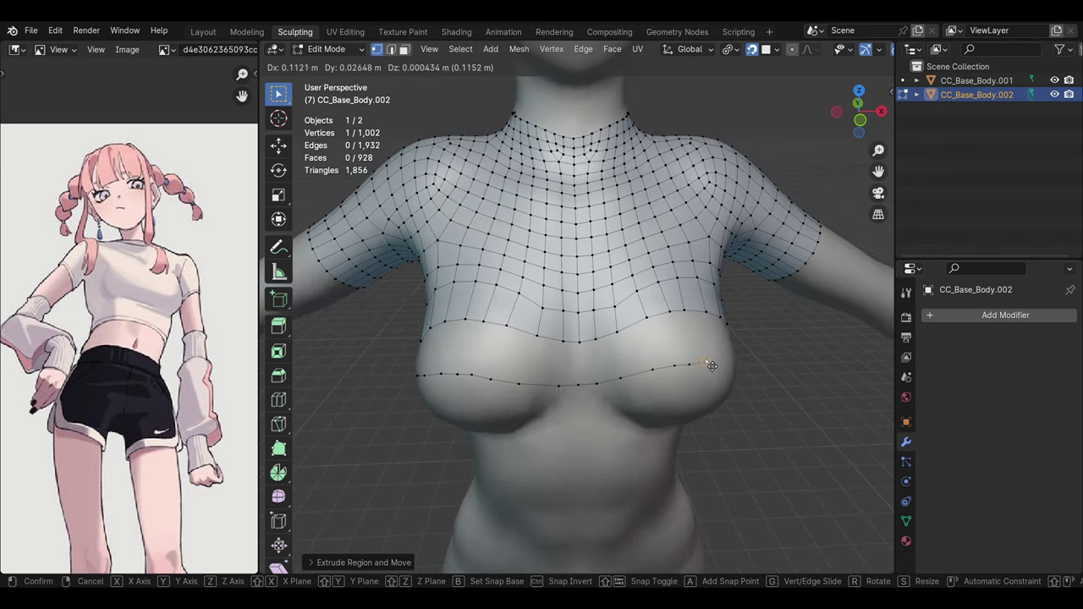
left_click(712, 365)
middle_click_drag(712, 366, 677, 411)
right_click(677, 411, "ctrl")
right_click(675, 458, "ctrl")
mouse_move(675, 458)
middle_mouse_down()
mouse_move(734, 468)
mouse_move(686, 429)
mouse_move(624, 345)
middle_mouse_up()
scroll(734, 468, "down", 3)
scroll(685, 430, "up", 3)
Step: Join the hem ends and fill the remaining faces between the top and the new hem
left_click(685, 429, "shift")
key("f")
key("f")
key("f")
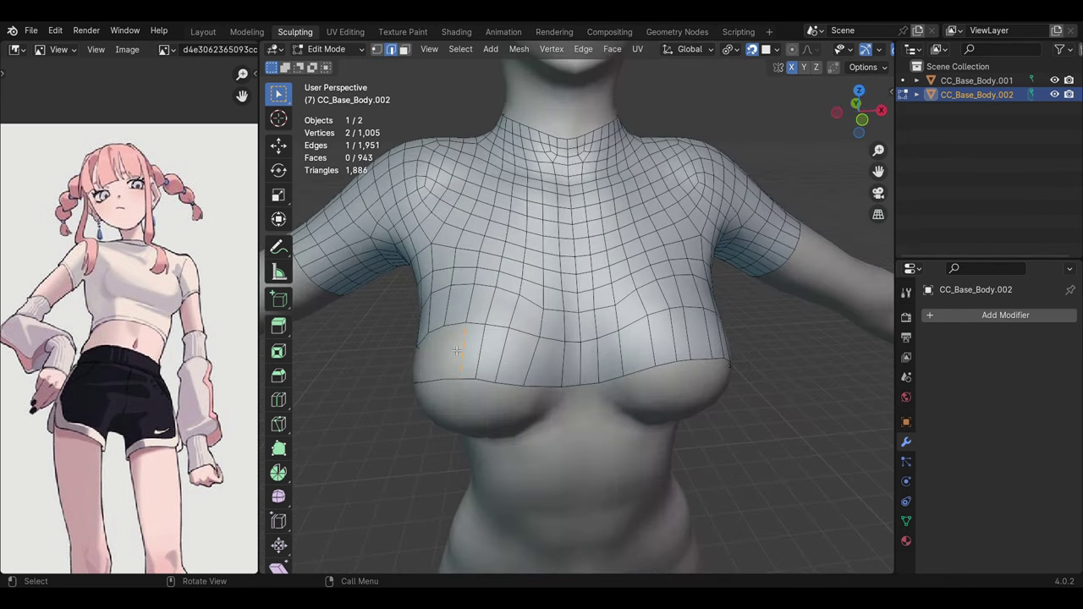
middle_click_drag(523, 336, 603, 388)
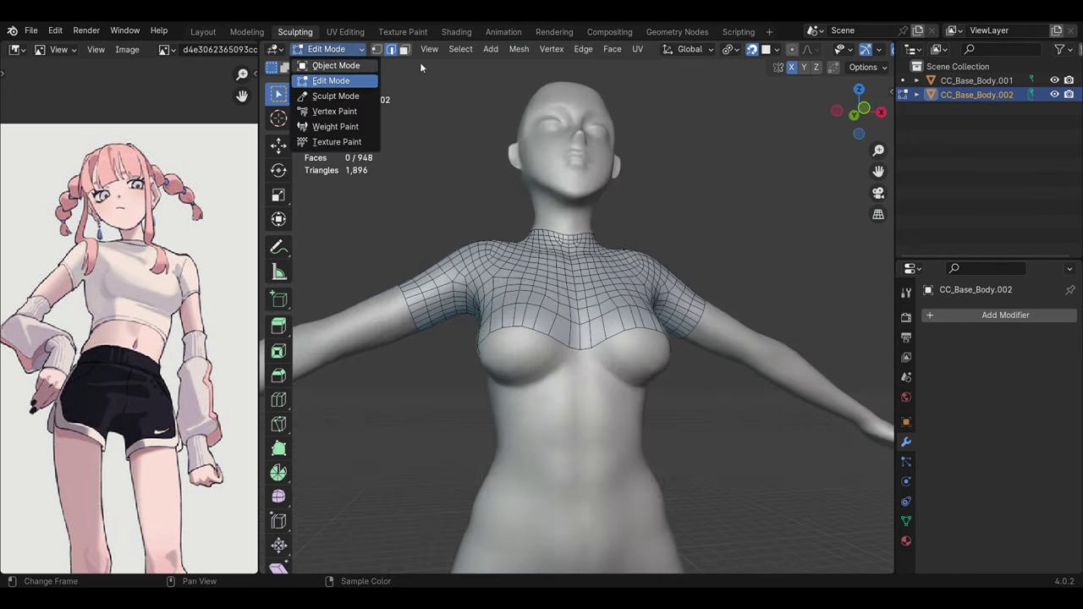
left_click(619, 337)
middle_click_drag(618, 337, 538, 412)
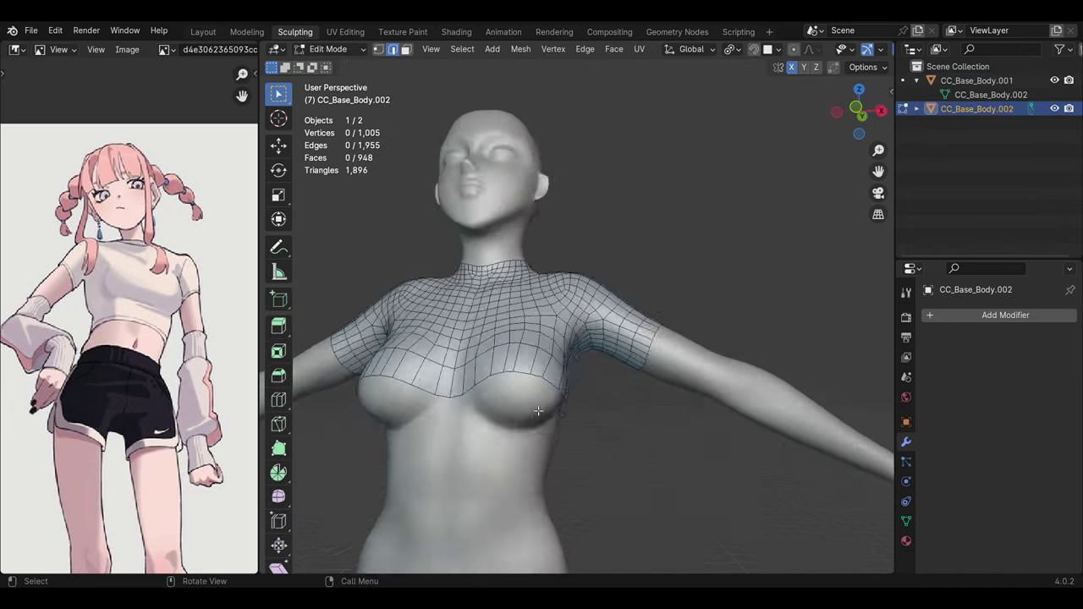
left_click(770, 49)
key("Tab")
Step: Shape the top in Sculpt Mode with the Grab and Inflate/Deflate brushes
left_click(321, 49)
left_click(317, 91)
mouse_move(554, 314)
middle_mouse_down()
mouse_move(619, 251)
mouse_move(331, 314)
mouse_move(750, 451)
mouse_move(604, 375)
mouse_move(634, 442)
mouse_move(601, 380)
mouse_move(545, 341)
middle_mouse_up()
key("i")
key("g")
mouse_move(610, 339)
middle_mouse_down()
mouse_move(375, 272)
mouse_move(551, 452)
mouse_move(500, 374)
mouse_move(795, 442)
mouse_move(713, 448)
mouse_move(507, 389)
mouse_move(541, 355)
mouse_move(654, 463)
middle_mouse_up()
key("i")
Step: Extrude the bottom loop down twice along Z, scale it, and round it with LoopTools Circle
key("Tab")
key("e")
key("z")
left_click(559, 411)
key("e")
key("z")
left_click(524, 398)
key("s")
left_click(654, 463)
left_click(611, 423)
middle_click_drag(611, 423, 607, 416)
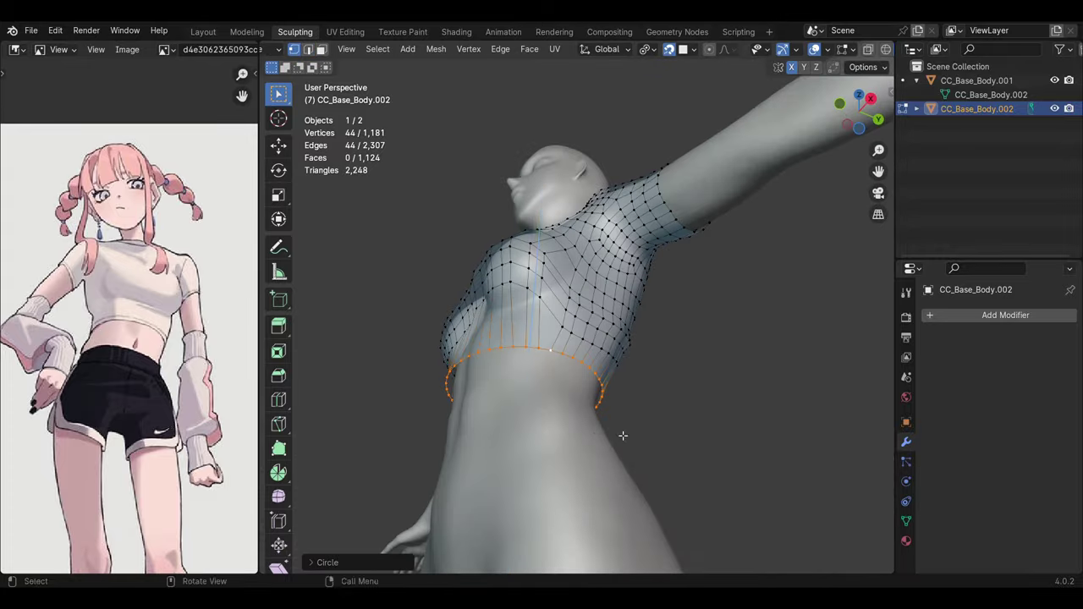
Step: Extrude one more loop below the hem and scale the loop near the shirt's bottom
key("e")
mouse_move(661, 453)
middle_mouse_down()
mouse_move(542, 440)
mouse_move(639, 391)
mouse_move(654, 102)
middle_mouse_up()
left_click(527, 439)
left_click(658, 366, "alt")
left_click(709, 392)
middle_click_drag(709, 393, 491, 331)
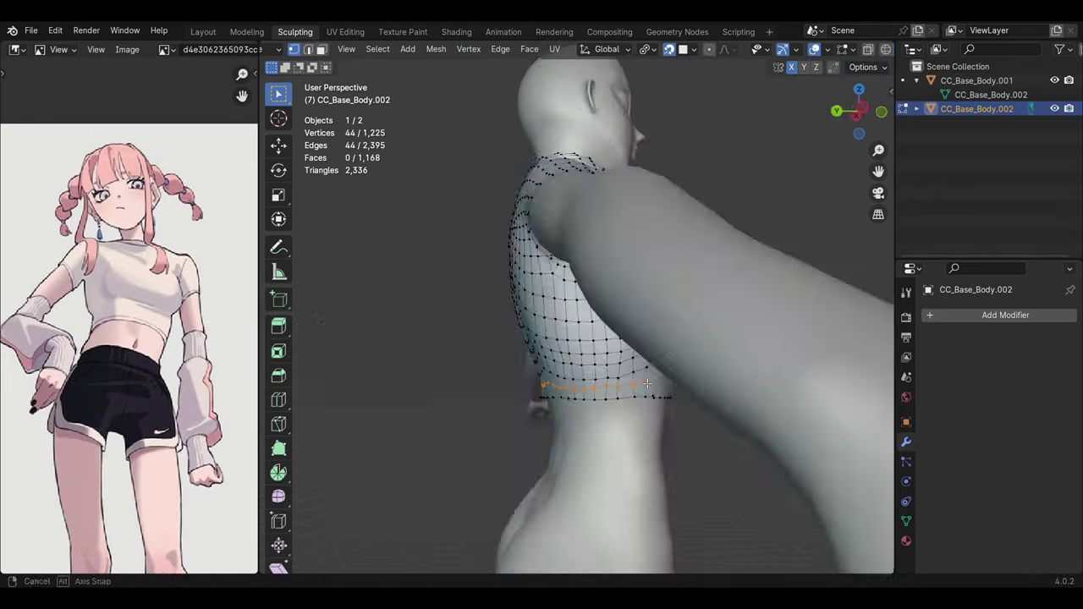
middle_click_drag(644, 269, 623, 247)
mouse_move(505, 268)
middle_mouse_down()
mouse_move(591, 288)
mouse_move(616, 307)
mouse_move(540, 298)
mouse_move(634, 370)
mouse_move(624, 270)
mouse_move(358, 317)
mouse_move(561, 249)
mouse_move(624, 317)
mouse_move(573, 293)
mouse_move(570, 331)
mouse_move(556, 302)
mouse_move(590, 317)
mouse_move(616, 285)
middle_mouse_up()
Step: Smooth and inflate the crop top with the Smooth and Inflate/Deflate sculpt brushes
key("shift+s")
key("i")
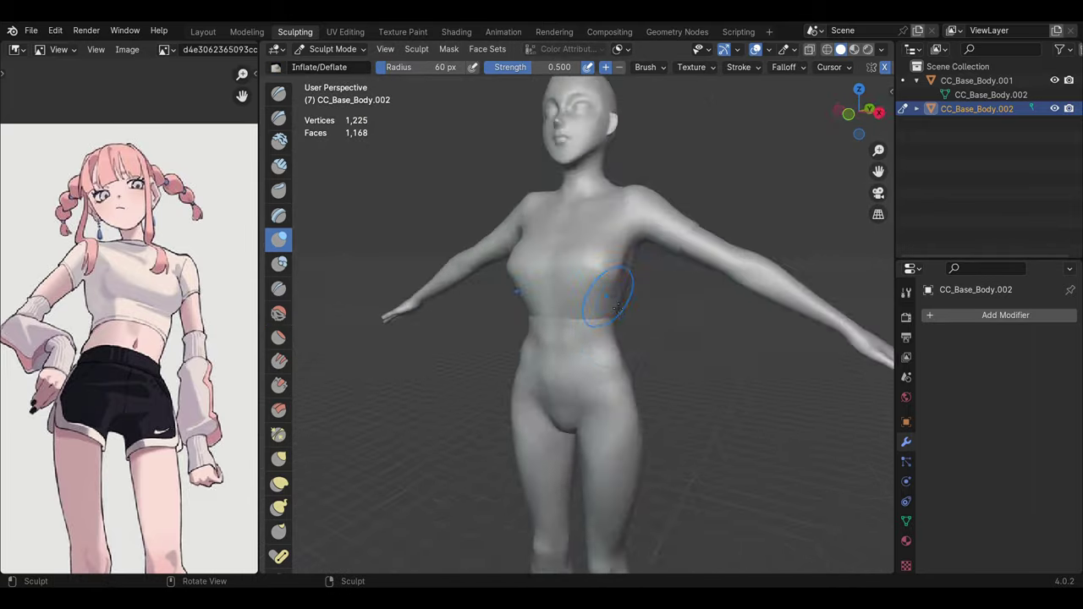
scroll(588, 223, "up", 2)
Step: Select the neckline band and extrude it outward to form a high collar
key("Tab")
scroll(550, 242, "up", 2)
key("2")
left_click(550, 242, "alt")
scroll(550, 242, "up", 3)
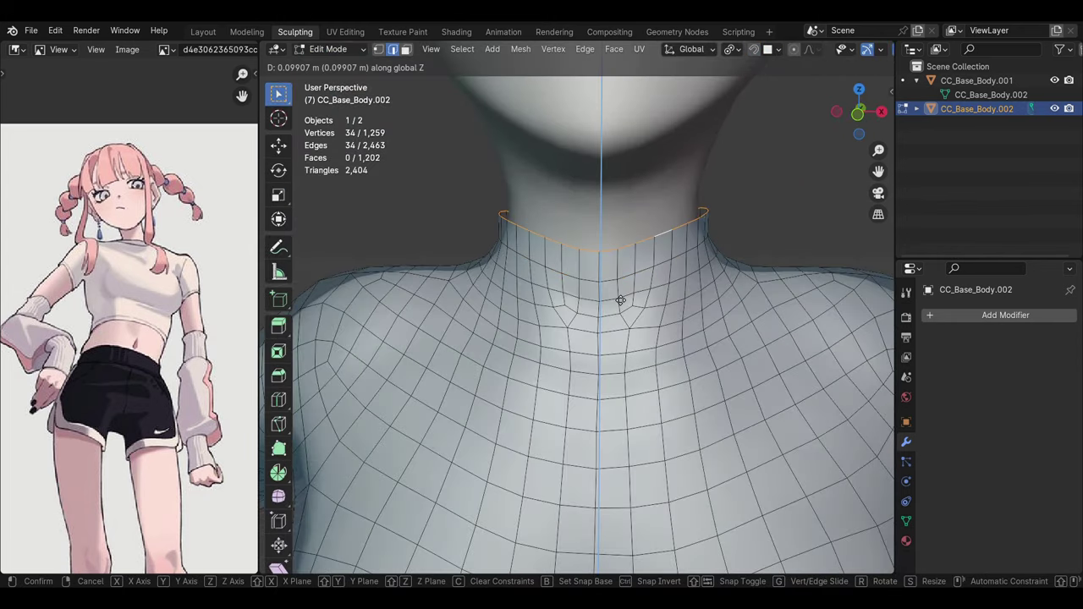
left_click(554, 254, "alt")
key("alt+e")
left_click(699, 253)
mouse_move(699, 254)
middle_mouse_down()
mouse_move(592, 271)
mouse_move(368, 63)
middle_mouse_up()
key("Tab")
key("Tab")
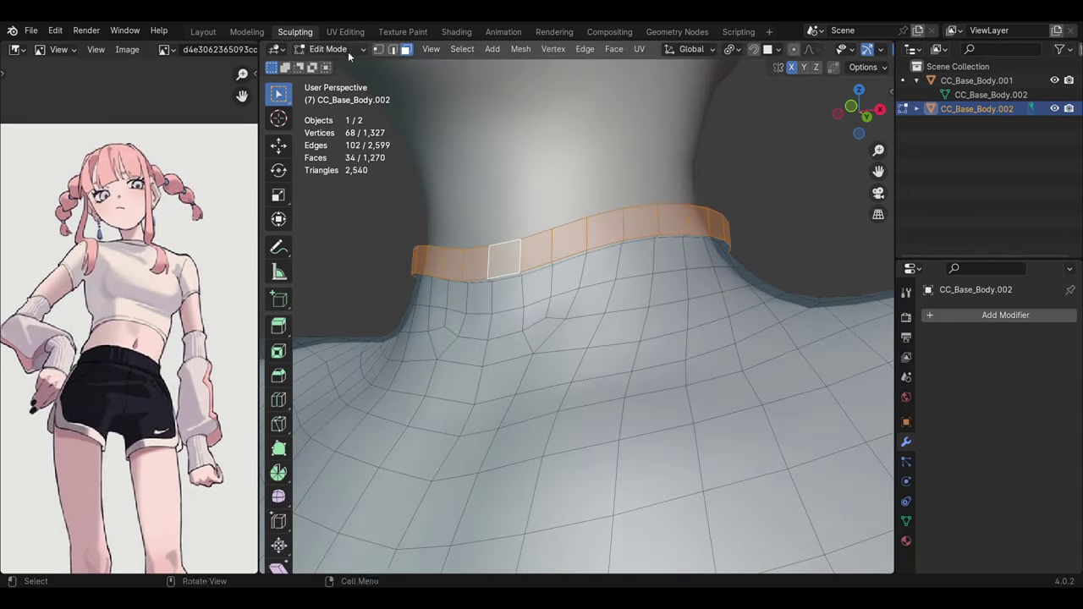
Step: Start a loop cut on the collar, then leave Edit Mode and inspect the torso's shape
middle_click_drag(643, 212, 552, 265)
key("ctrl+r")
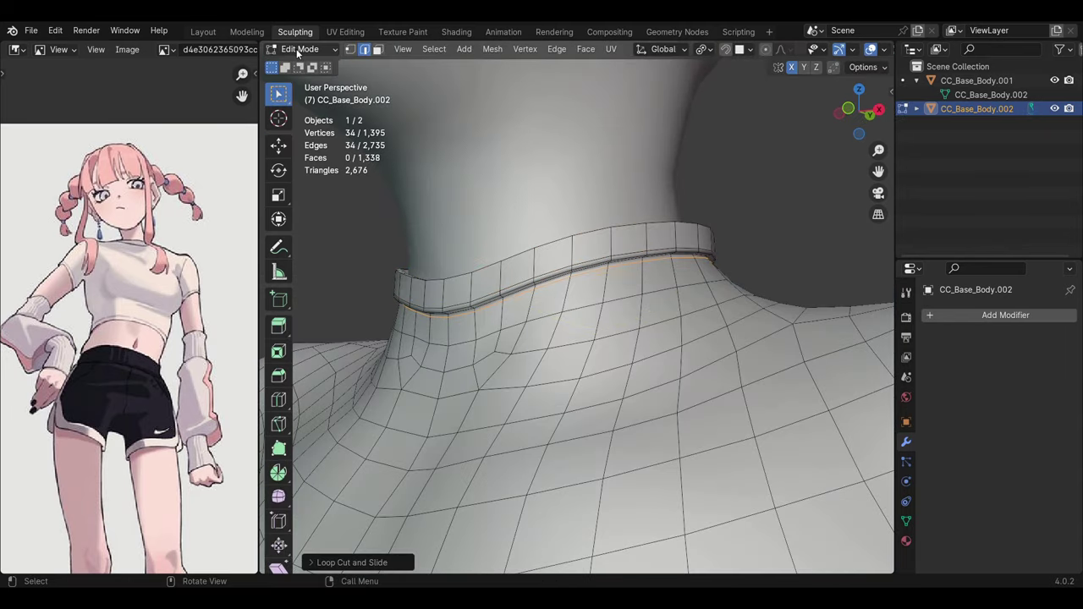
key("Tab")
scroll(633, 387, "down", 5)
mouse_move(633, 387)
middle_mouse_down()
mouse_move(672, 380)
mouse_move(610, 395)
middle_mouse_up()
scroll(606, 398, "up", 1)
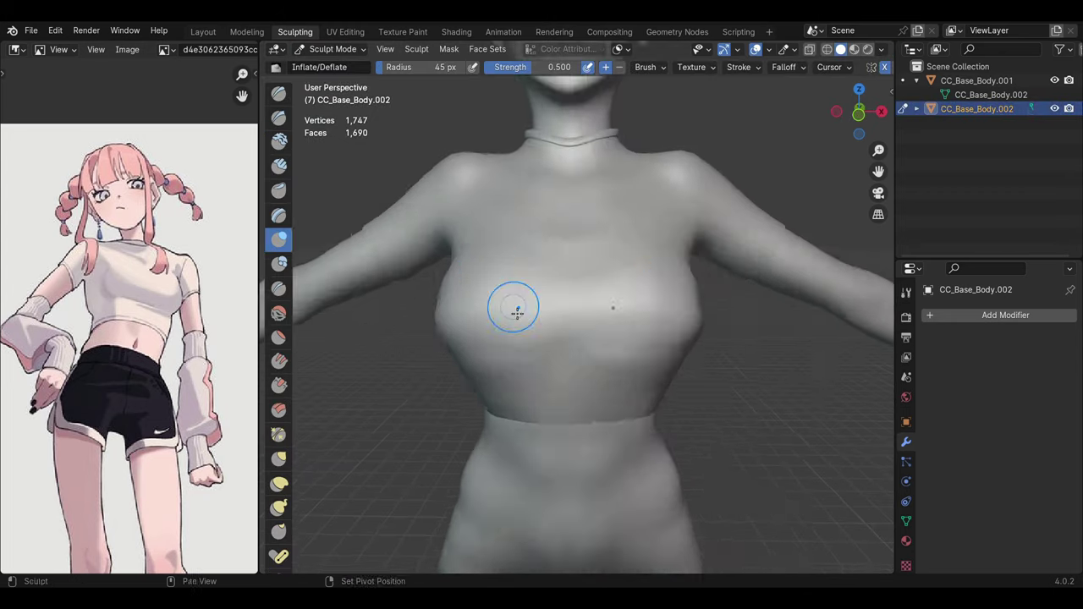
middle_click_drag(491, 266, 486, 366)
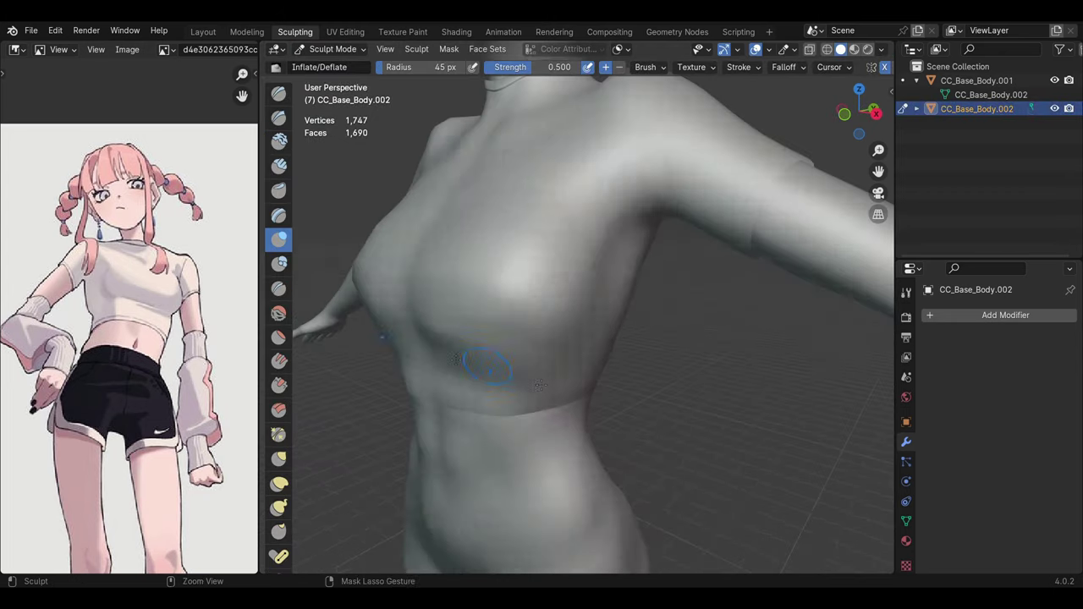
mouse_move(633, 350)
middle_mouse_down()
mouse_move(725, 351)
mouse_move(641, 363)
mouse_move(515, 335)
middle_mouse_up()
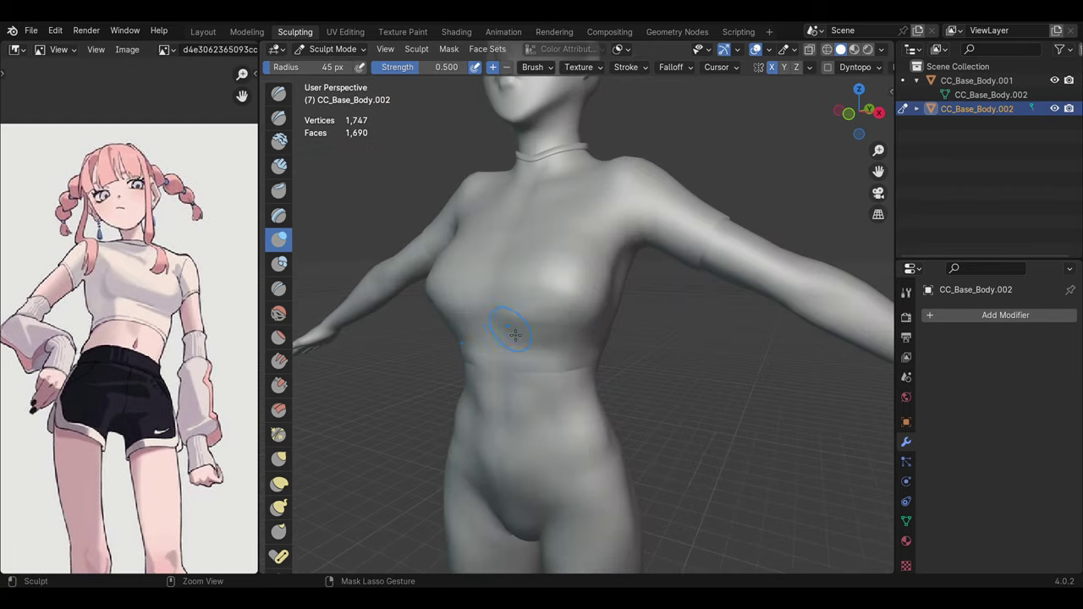
left_click(333, 48)
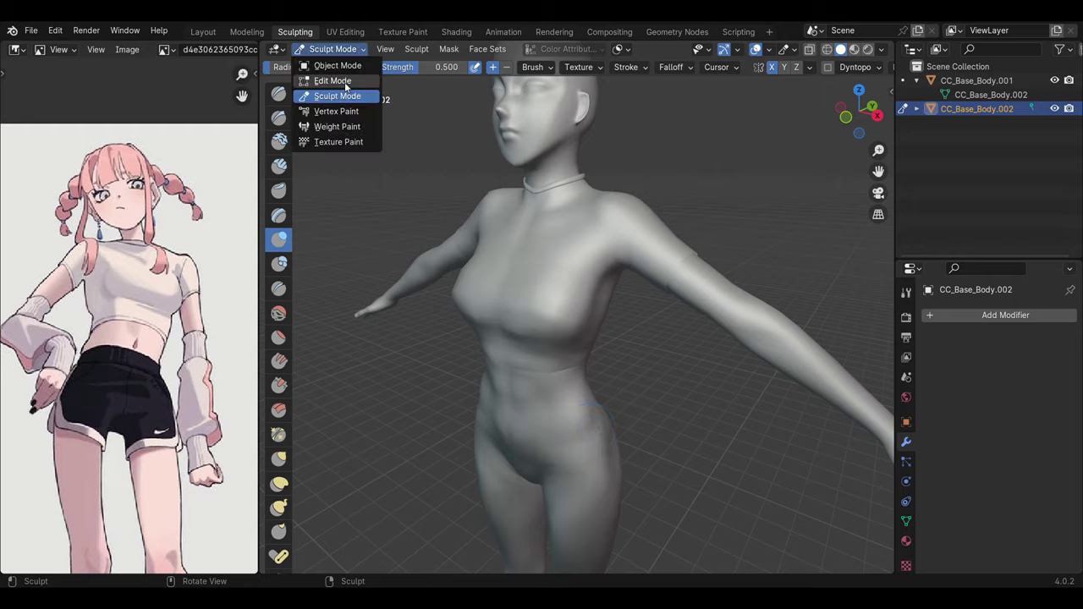
mouse_move(348, 87)
middle_mouse_down()
mouse_move(473, 254)
mouse_move(594, 355)
mouse_move(644, 373)
middle_mouse_up()
Step: Select the crop top's bottom face loop and extrude it along normals into a hem band
left_click(593, 324, "alt")
key("Return")
middle_click_drag(726, 368, 613, 389)
scroll(612, 389, "down", 3)
scroll(427, 144, "up", 2)
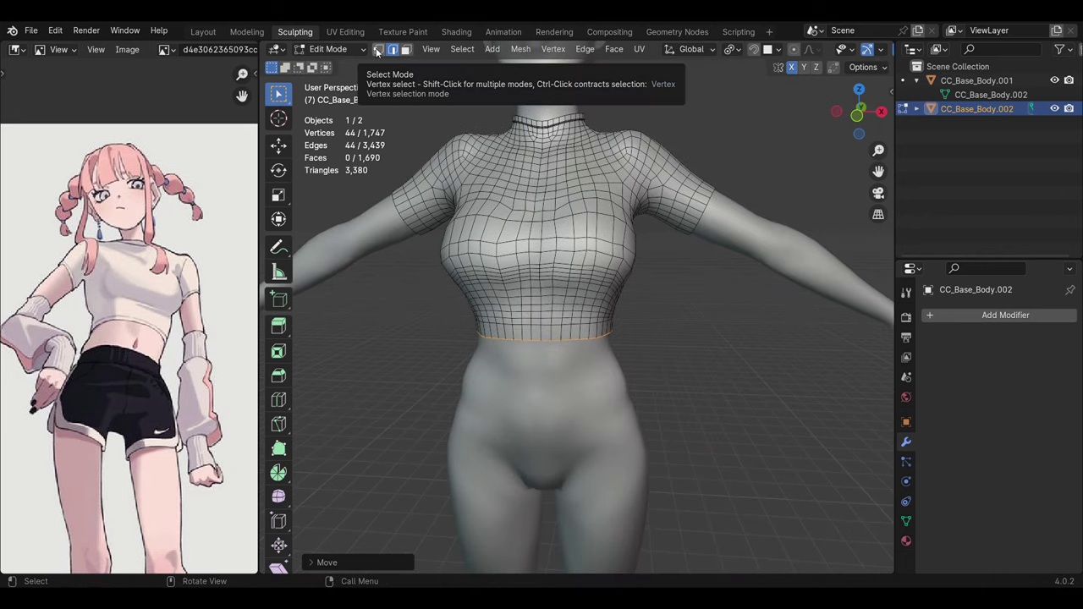
left_click(567, 335, "alt")
mouse_move(567, 335)
middle_mouse_down()
mouse_move(570, 437)
mouse_move(551, 426)
middle_mouse_up()
left_click(596, 457)
scroll(592, 394, "down", 5)
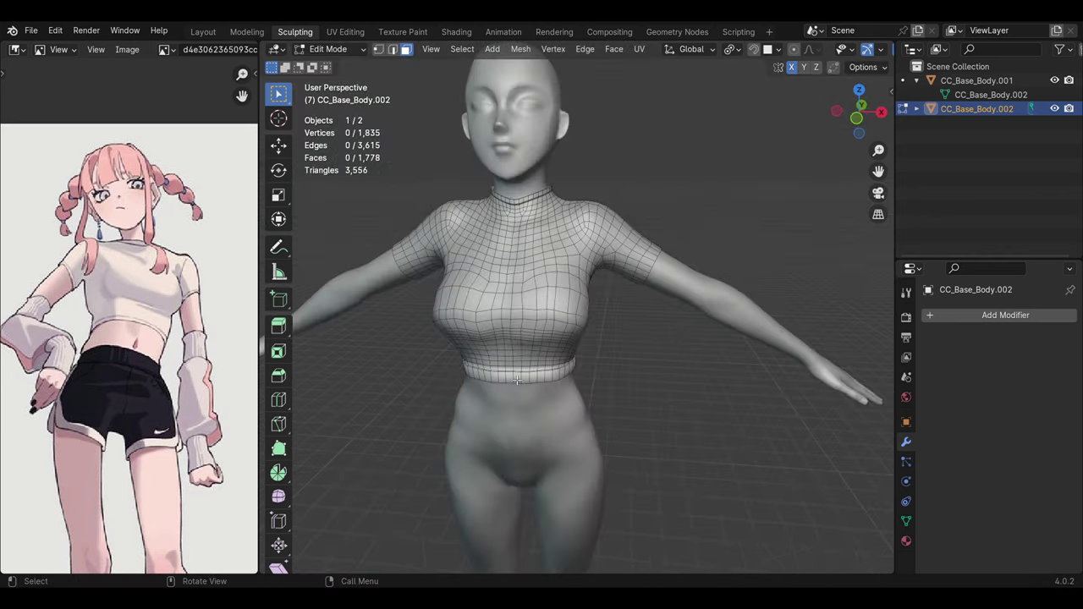
scroll(454, 325, "up", 4)
scroll(454, 325, "up", 3)
Step: Add an edge loop into the hem band and return the crop top to Object Mode
key("ctrl+r")
left_click(454, 322)
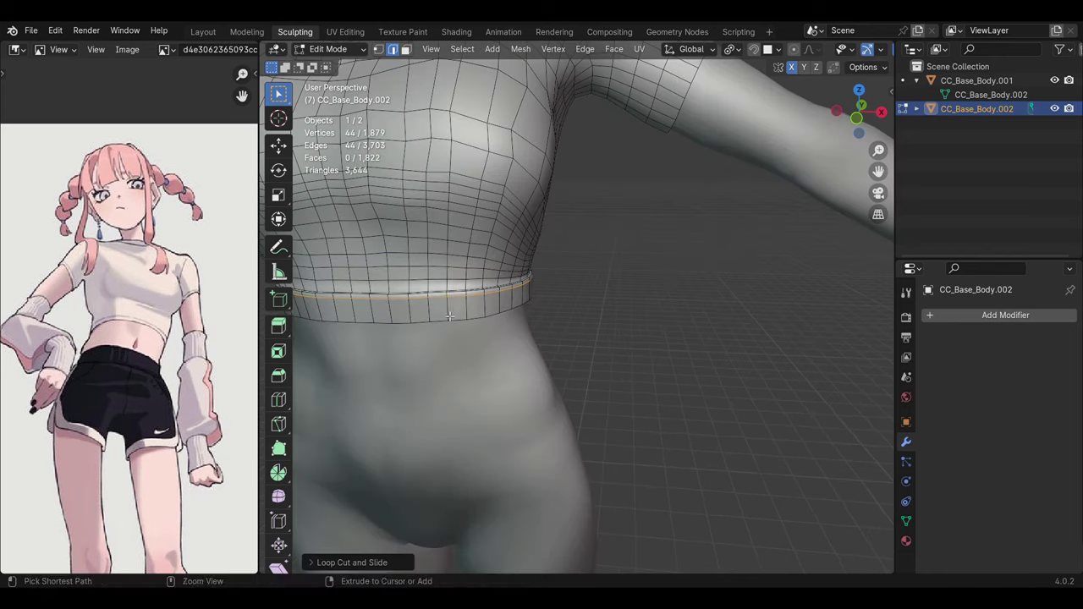
scroll(455, 325, "down", 5)
left_click(327, 48)
left_click(347, 45)
scroll(555, 313, "down", 2)
mouse_move(555, 313)
middle_mouse_down()
mouse_move(519, 354)
mouse_move(587, 288)
mouse_move(610, 313)
middle_mouse_up()
Step: Re-enter Edit Mode on the crop top and cut a new loop around the sleeve
left_click(586, 294)
key("Tab")
scroll(646, 333, "down", 3)
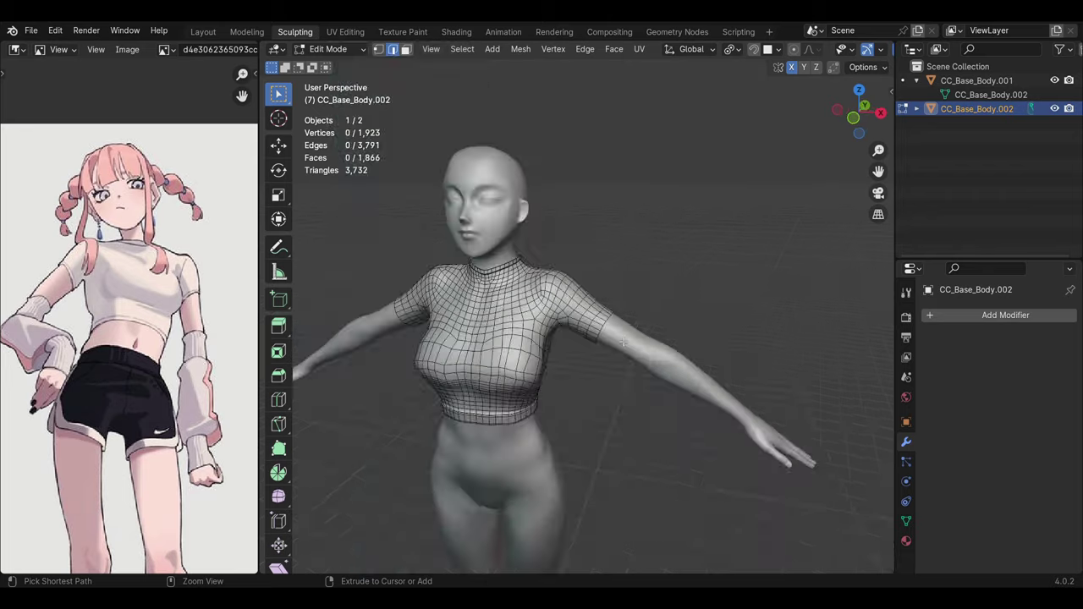
key("ctrl+r")
scroll(430, 335, "up", 2)
scroll(430, 334, "up", 2)
key("3")
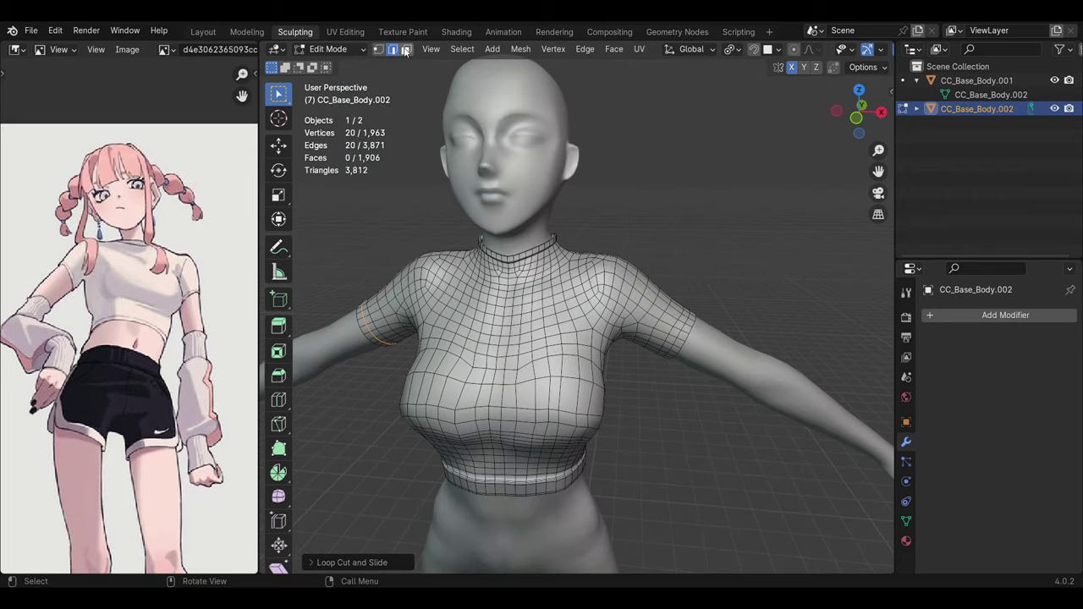
key("ctrl+r")
left_click(652, 330)
Step: Extrude the sleeve's face ring along normals into a thickened cuff
middle_click_drag(703, 423, 595, 467)
key("alt+e")
left_click(596, 467)
left_click(515, 425)
mouse_move(515, 426)
middle_mouse_down()
mouse_move(489, 373)
mouse_move(520, 415)
middle_mouse_up()
key("ctrl+z")
key("ctrl+z")
left_click(488, 373, "alt")
key("alt+e")
left_click(520, 415)
left_click(518, 373)
mouse_move(518, 372)
middle_mouse_down()
mouse_move(544, 383)
mouse_move(343, 48)
middle_mouse_up()
Step: Add and slide an extra edge loop near the cuff
key("ctrl+r")
left_click(544, 383)
scroll(550, 388, "down", 3)
key("Tab")
mouse_move(676, 395)
middle_mouse_down()
mouse_move(608, 392)
mouse_move(542, 356)
mouse_move(479, 413)
mouse_move(542, 364)
middle_mouse_up()
left_click(342, 83)
left_click(615, 383)
scroll(542, 356, "up", 3)
scroll(542, 355, "down", 3)
Step: Thicken the other sleeve's face ring with Extrude Along Normals, add a cuff loop, and exit Edit Mode
left_click(406, 49)
left_click(474, 398, "alt")
scroll(474, 398, "down", 3)
scroll(541, 364, "up", 3)
key("alt+e")
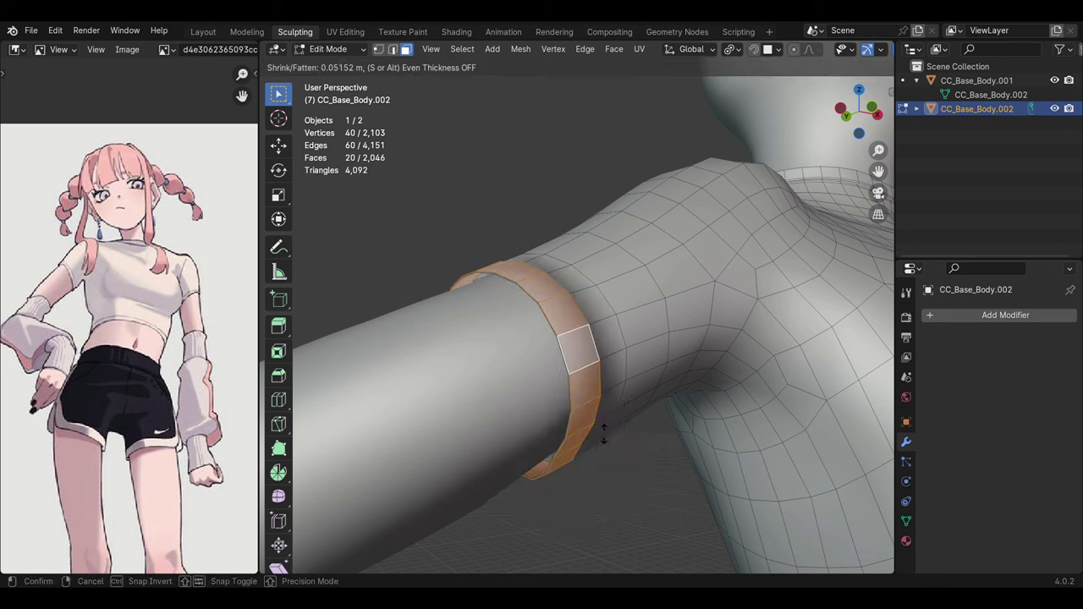
key("ctrl+r")
left_click(586, 381)
left_click(571, 336)
middle_click_drag(571, 336, 452, 366)
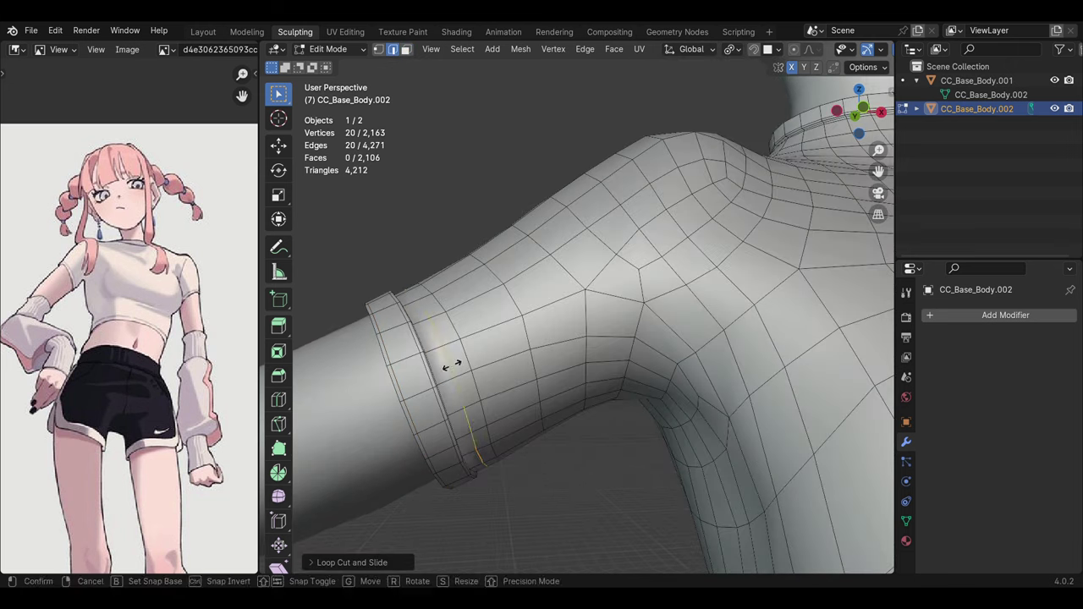
key("Tab")
scroll(540, 255, "down", 3)
mouse_move(596, 413)
middle_mouse_down()
mouse_move(344, 418)
mouse_move(338, 485)
middle_mouse_up()
scroll(564, 325, "up", 3)
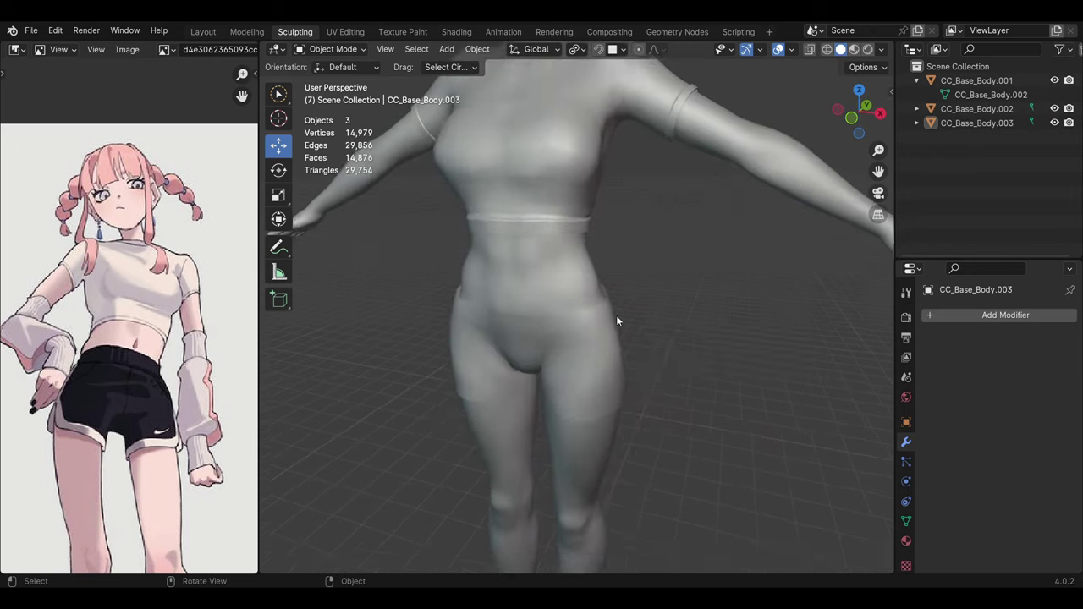
Step: Separate the duplicated waist faces into their own object, CC_Base_Body.004, and enter Edit Mode
left_click(568, 300)
key("ctrl+z")
key("ctrl+z")
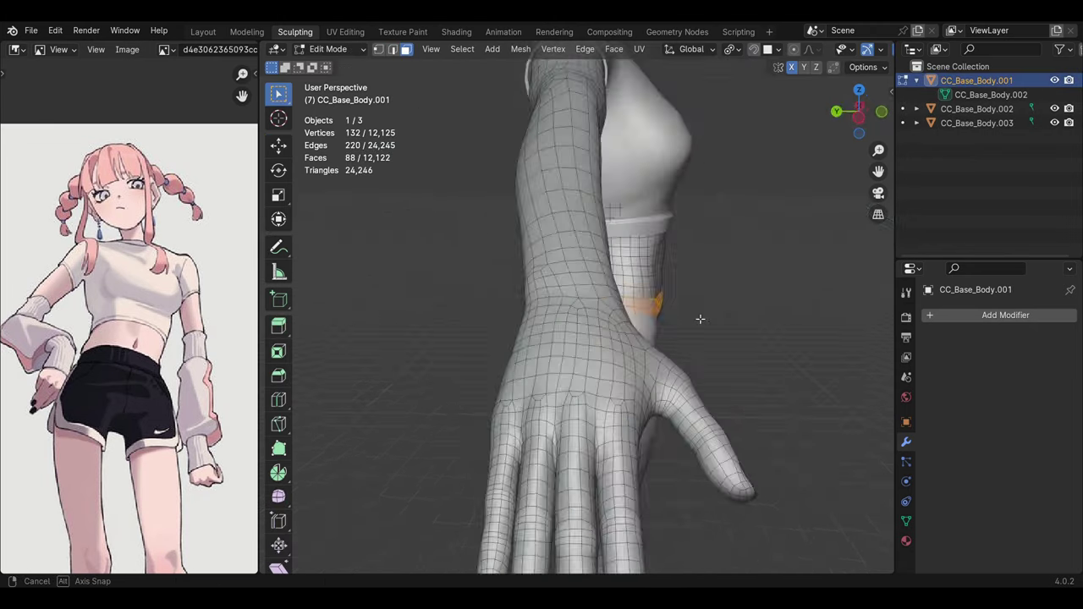
key("p")
left_click(579, 308)
key("Tab")
left_click(474, 266)
middle_click_drag(474, 265, 602, 349)
left_click(331, 48)
left_click(330, 80)
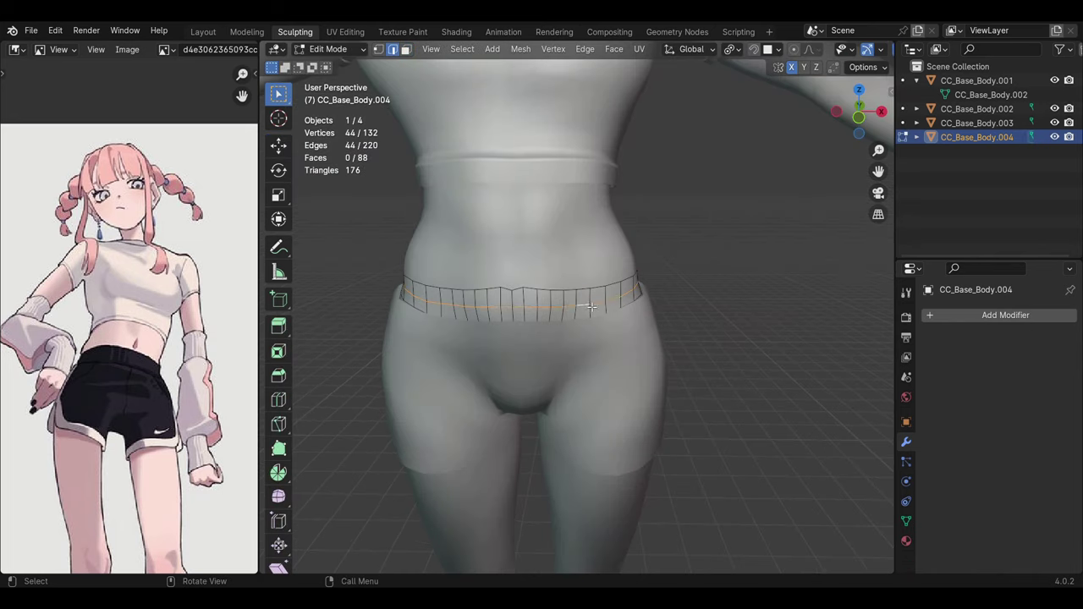
Step: Dissolve the band's middle loop, wrap it onto the body, and thicken it with Solidify
key("x")
left_click(580, 315)
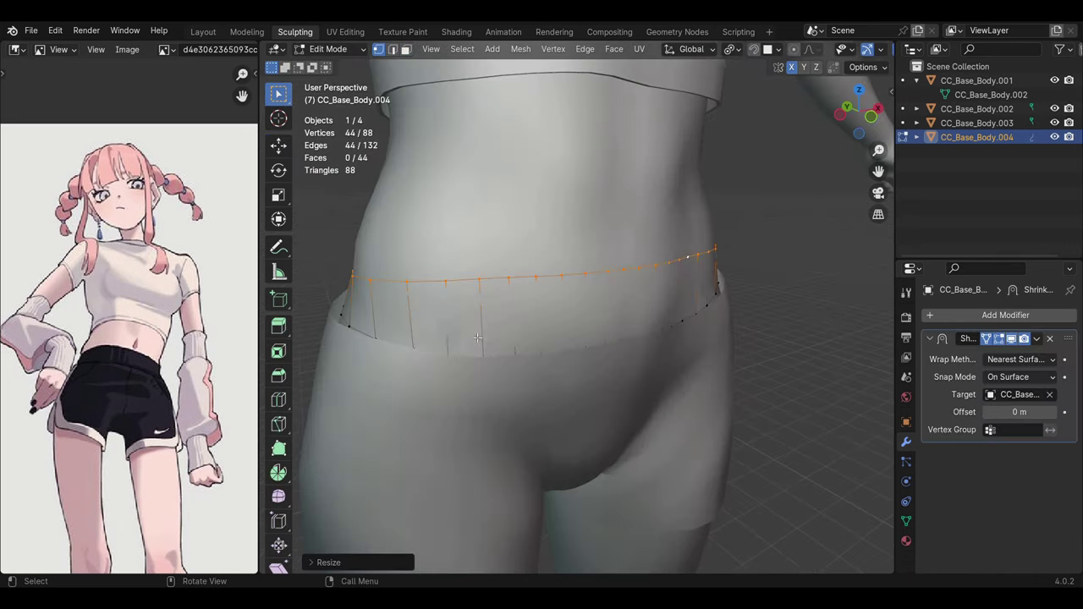
mouse_move(508, 339)
middle_mouse_down()
mouse_move(609, 331)
mouse_move(717, 294)
middle_mouse_up()
key("s")
left_click(615, 336)
key("alt+a")
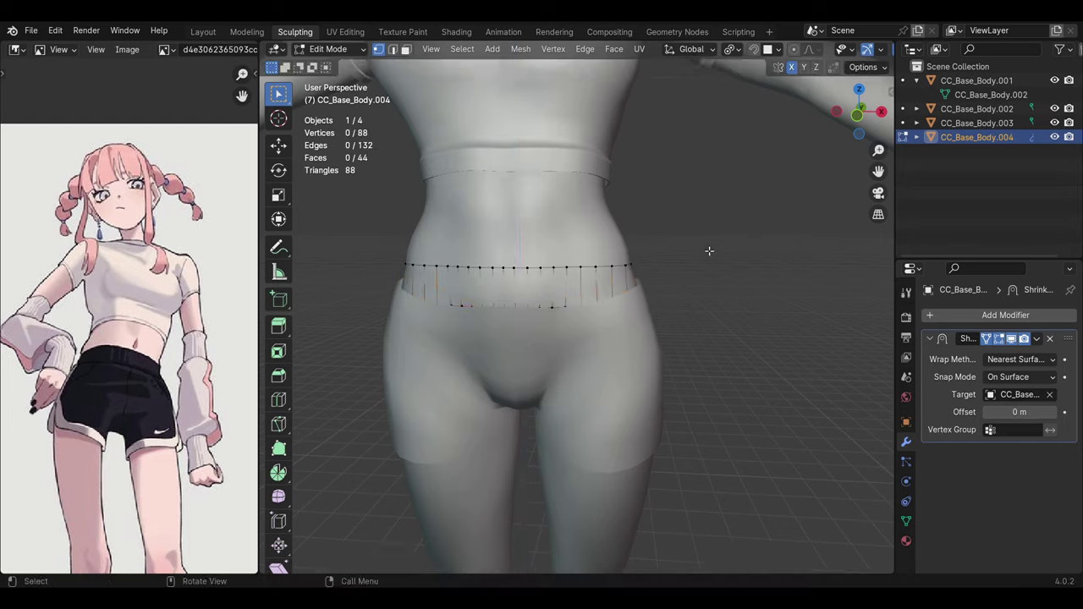
scroll(629, 317, "down", 4)
scroll(531, 260, "up", 4)
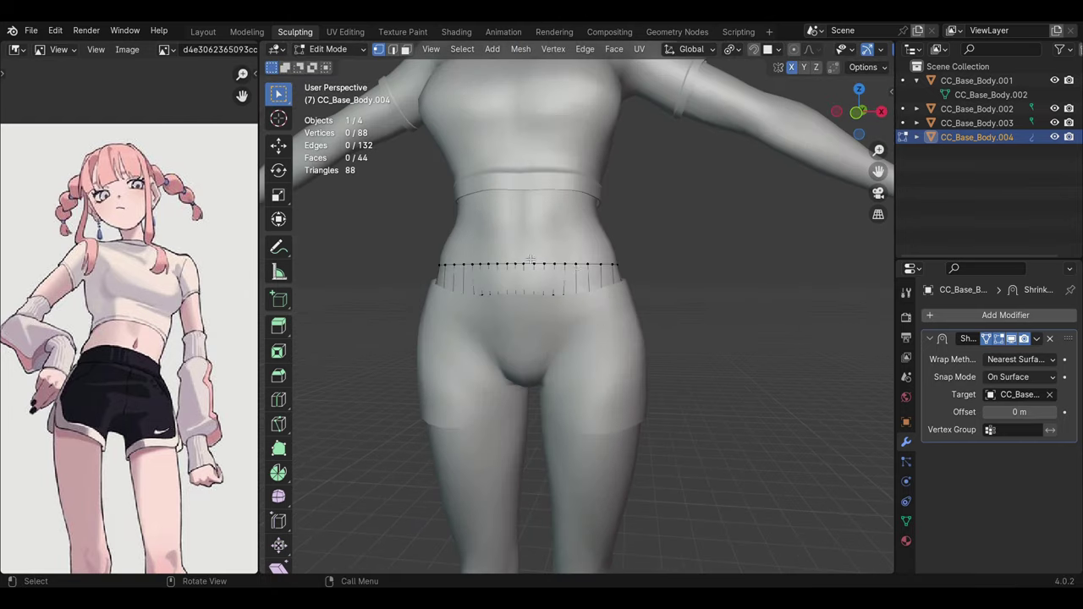
left_click(958, 315)
left_click(812, 457)
mouse_move(593, 338)
middle_mouse_down()
mouse_move(643, 321)
mouse_move(437, 375)
mouse_move(593, 271)
mouse_move(584, 337)
middle_mouse_up()
Step: Add a loop cut around the waistband and switch to face selection
key("ctrl+r")
left_click(601, 262)
left_click(607, 293)
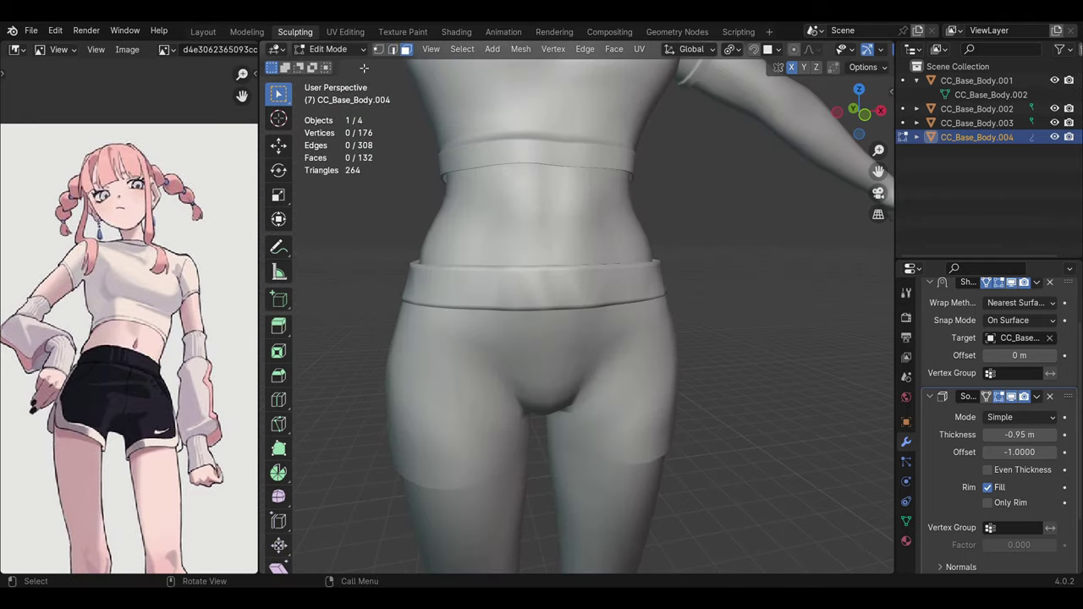
key("3")
scroll(990, 404, "up", 3)
middle_click_drag(643, 381, 592, 356)
Step: Checker-deselect the waistband faces and extrude the alternating ones along normals into ribs
left_click(572, 351)
left_click(572, 350, "alt")
right_click(541, 273)
left_click(462, 48)
left_click(501, 173)
mouse_move(541, 296)
middle_mouse_down()
mouse_move(660, 355)
mouse_move(653, 464)
middle_mouse_up()
key("alt+e")
left_click(677, 474)
left_click(691, 363)
mouse_move(676, 512)
middle_mouse_down()
mouse_move(715, 447)
mouse_move(362, 382)
mouse_move(626, 296)
mouse_move(762, 287)
middle_mouse_up()
key("alt+a")
Step: Add one more waistband loop, smooth with a Subdivision Surface modifier, and exit Edit Mode
key("ctrl+r")
left_click(633, 273)
left_click(1006, 315)
key("Return")
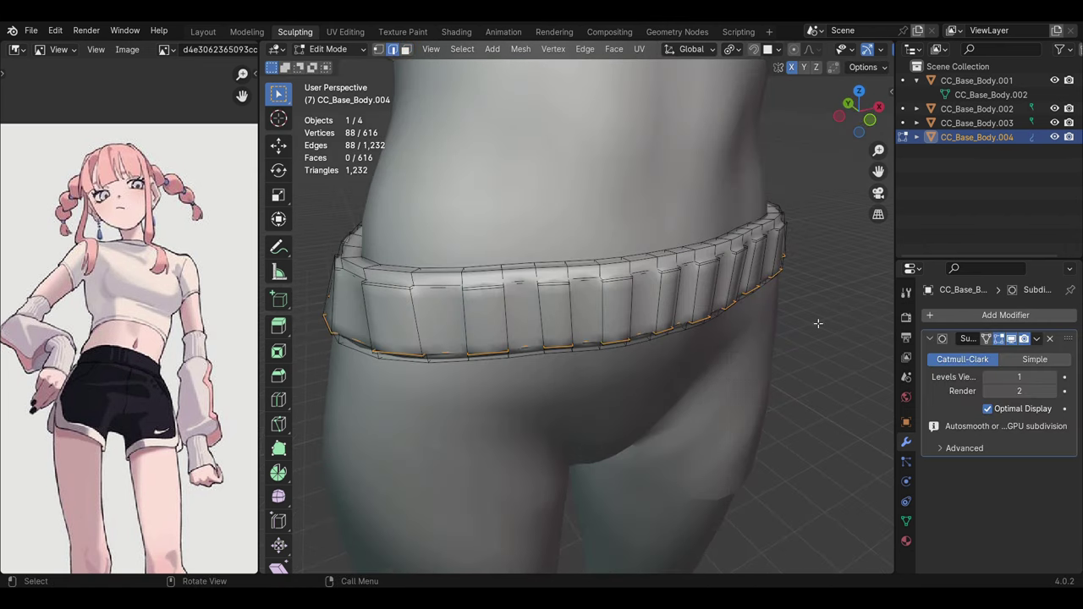
key("Tab")
scroll(473, 350, "down", 5)
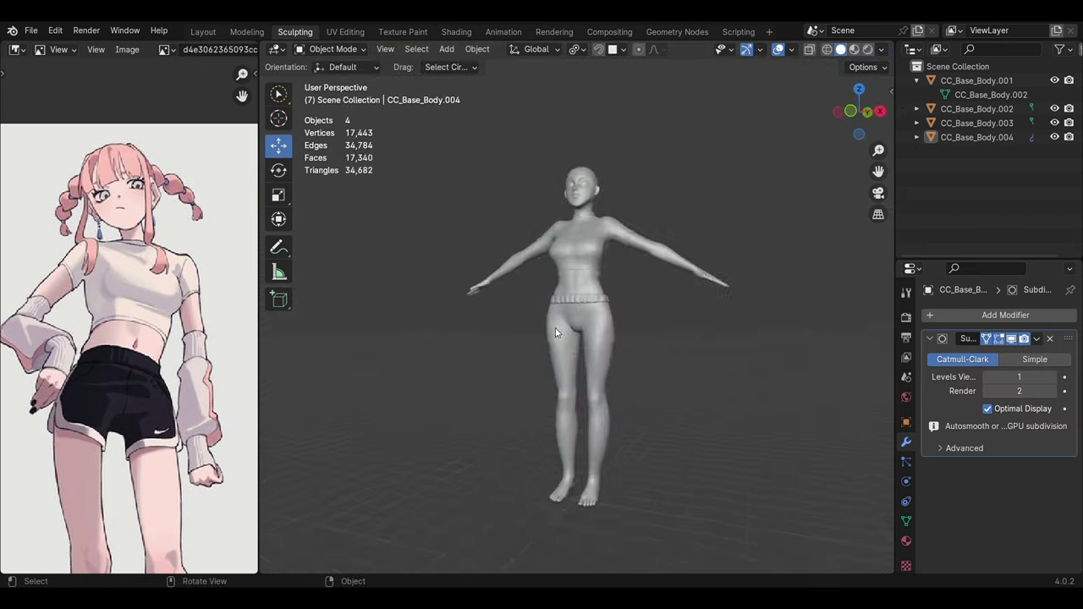
Step: Select the hip faces of CC_Base_Body.001 and duplicate them into a separate shorts object
left_click(556, 326)
key("Tab")
scroll(787, 364, "up", 5)
scroll(787, 364, "up", 2)
left_click(600, 341, "alt")
left_click(610, 394, "alt+shift")
mouse_move(610, 394)
middle_mouse_down()
mouse_move(536, 373)
mouse_move(471, 255)
middle_mouse_up()
left_click_drag(471, 256, 543, 319)
mouse_move(542, 319)
middle_mouse_down()
mouse_move(670, 479)
mouse_move(562, 356)
middle_mouse_up()
key("p")
left_click(440, 295)
key("Tab")
Step: Add a Solidify modifier to the new shorts object to thicken it, then apply it
left_click(977, 125)
left_click(1005, 315)
type("sol")
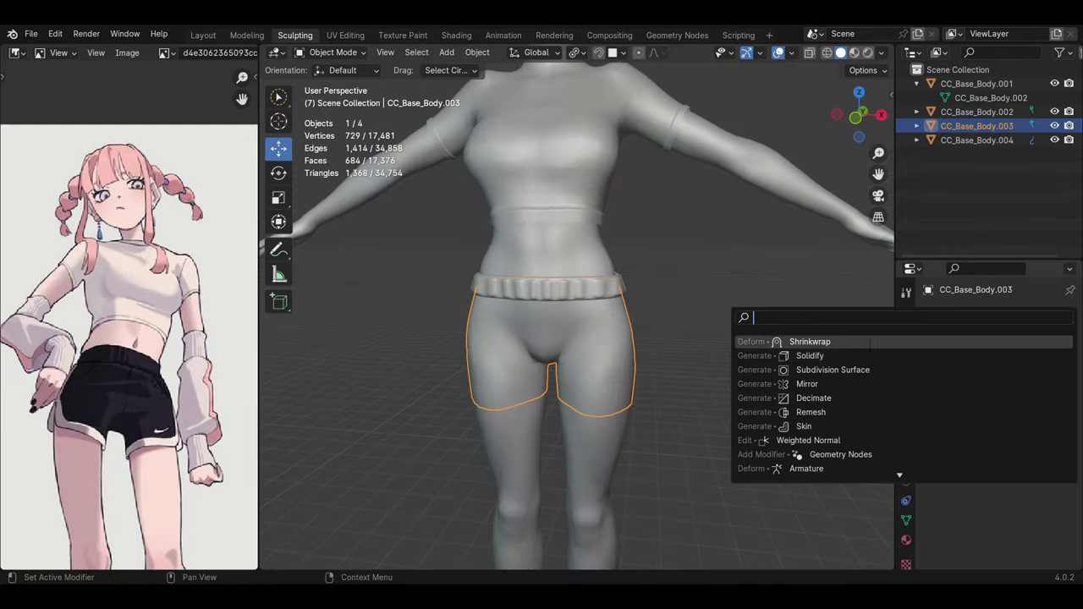
key("Return")
middle_click_drag(593, 339, 707, 393)
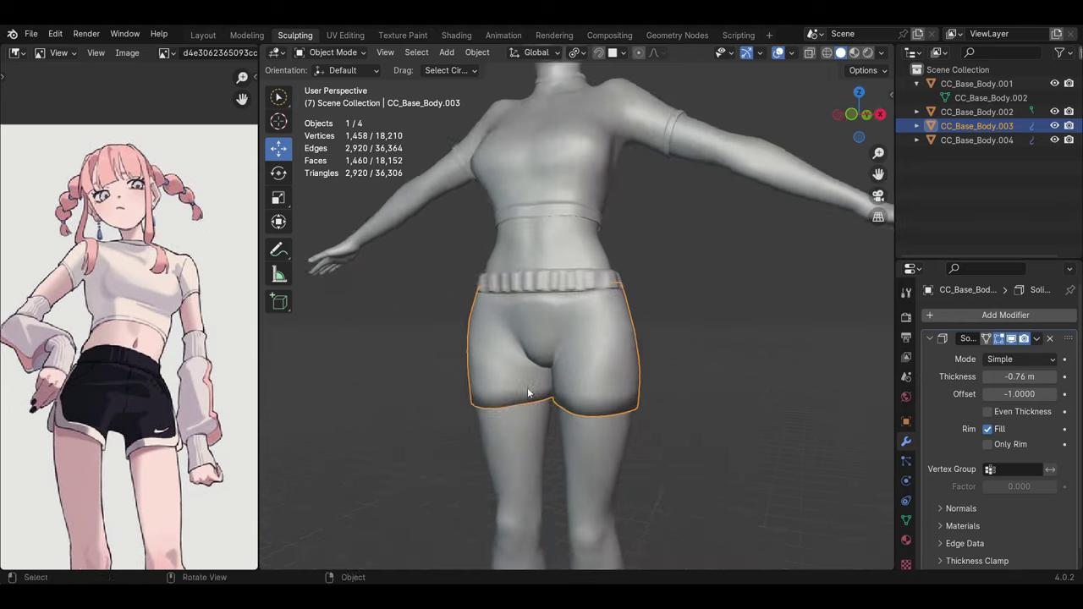
scroll(784, 384, "down", 3)
key("ctrl+a")
left_click(330, 52)
Step: Voxel-remesh the shorts at 0.0580 m in Sculpt Mode and start creasing the front
left_click(334, 95)
scroll(535, 382, "up", 3)
scroll(535, 383, "up", 2)
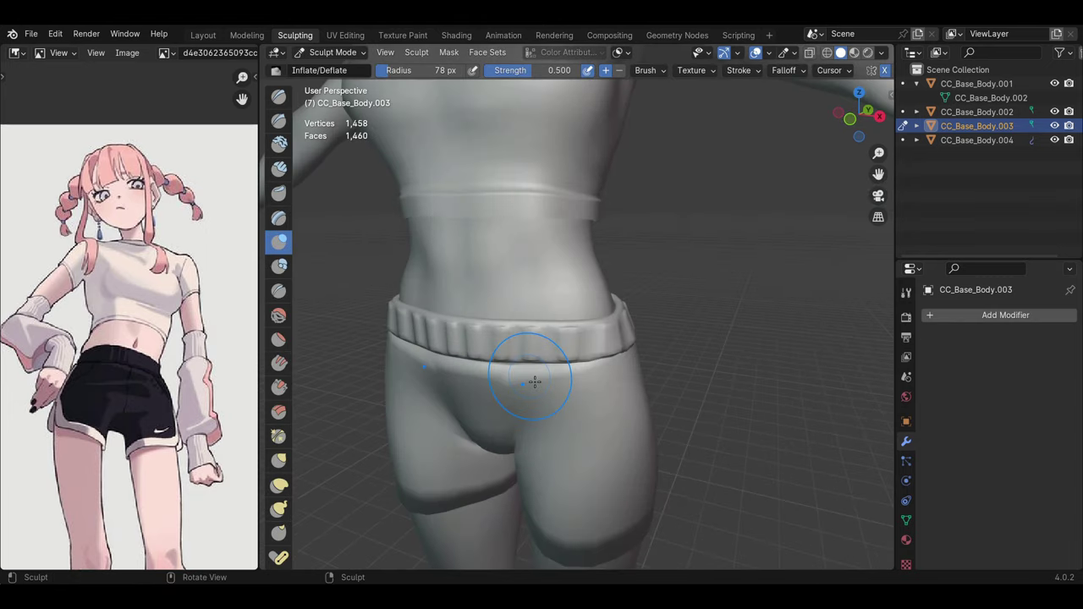
middle_click_drag(535, 382, 260, 246)
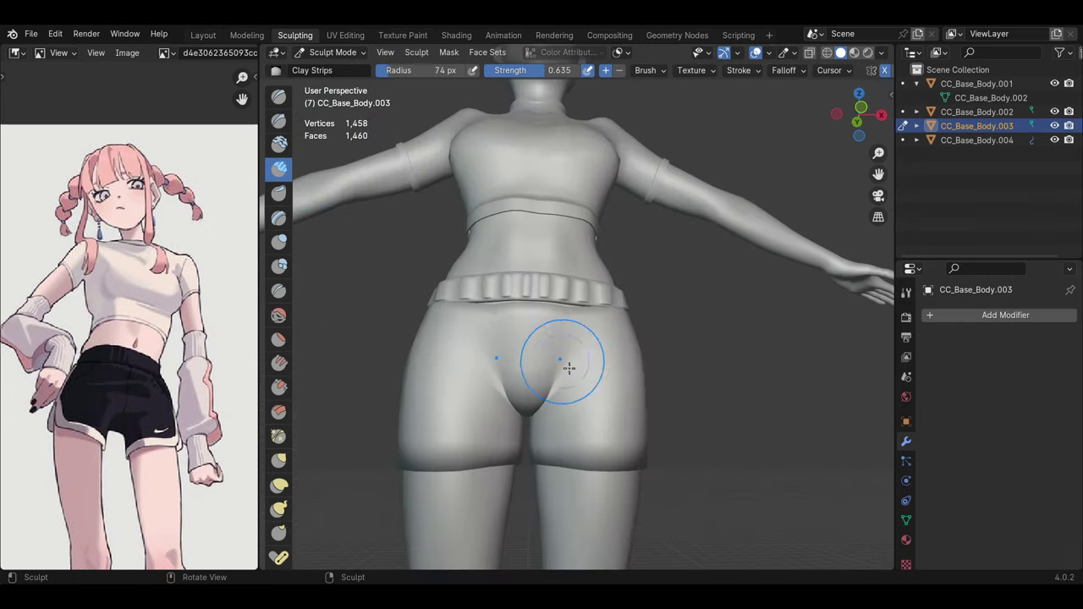
key("shift+r")
left_click(590, 423)
key("ctrl+r")
middle_click_drag(590, 423, 586, 430)
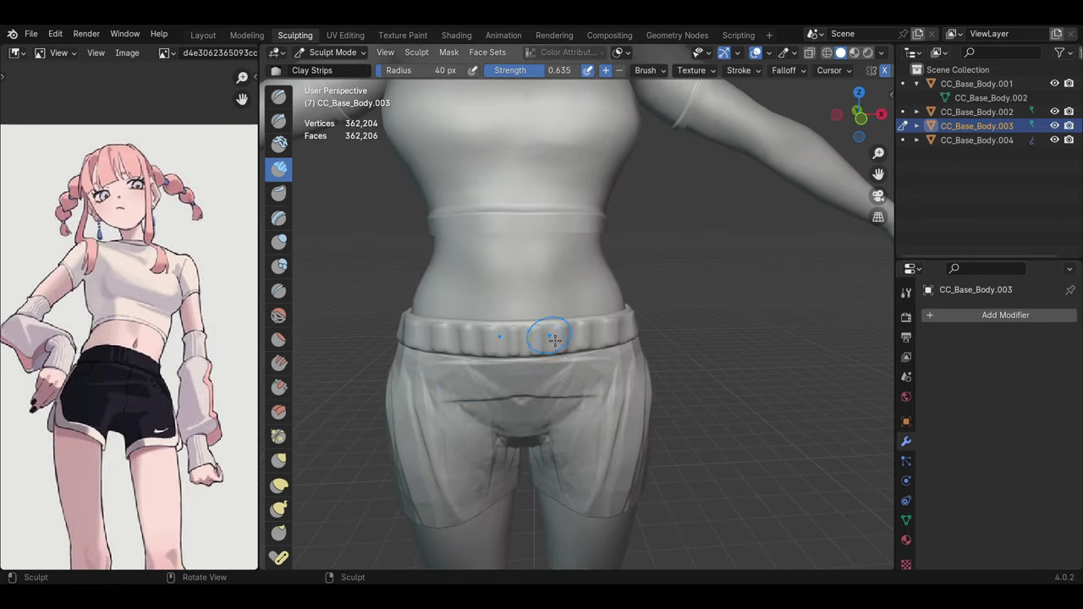
Step: Sculpt fabric creases over the front and back of the shorts
middle_click_drag(554, 341, 565, 342)
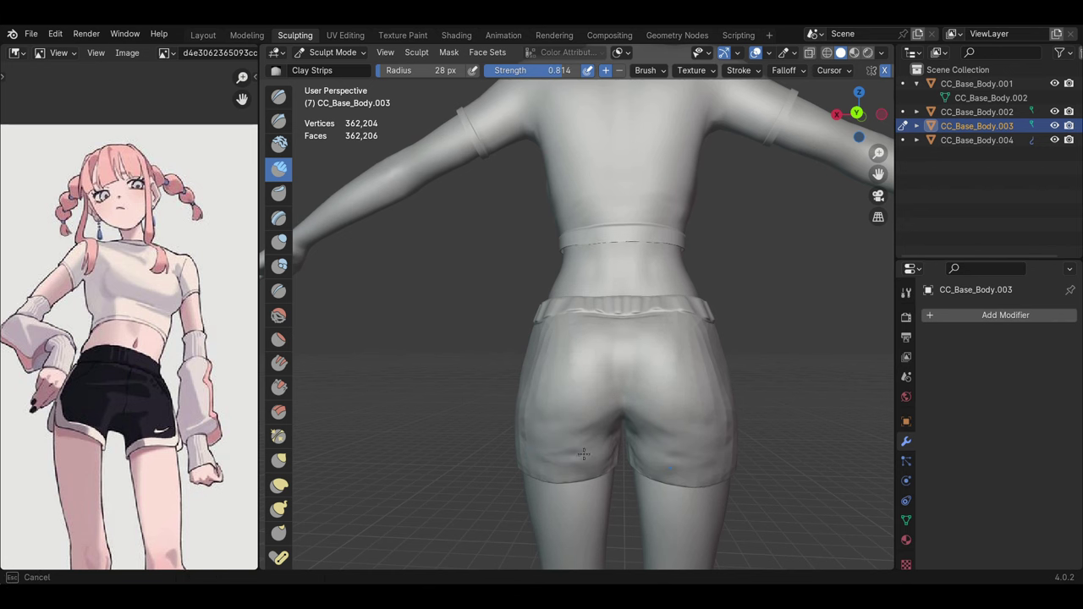
middle_click_drag(622, 421, 643, 413)
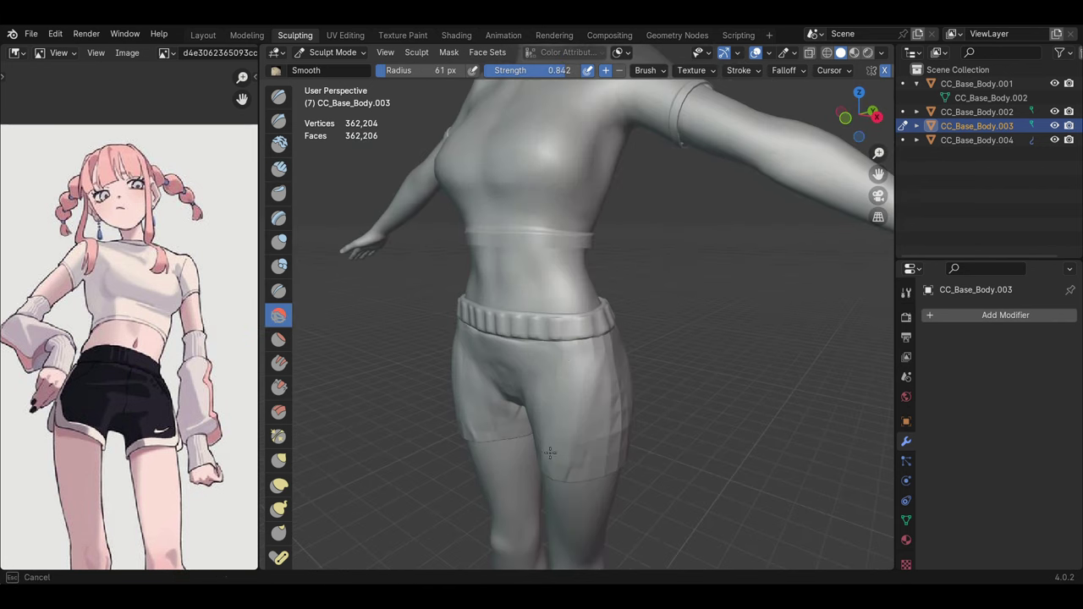
middle_click_drag(550, 453, 684, 457)
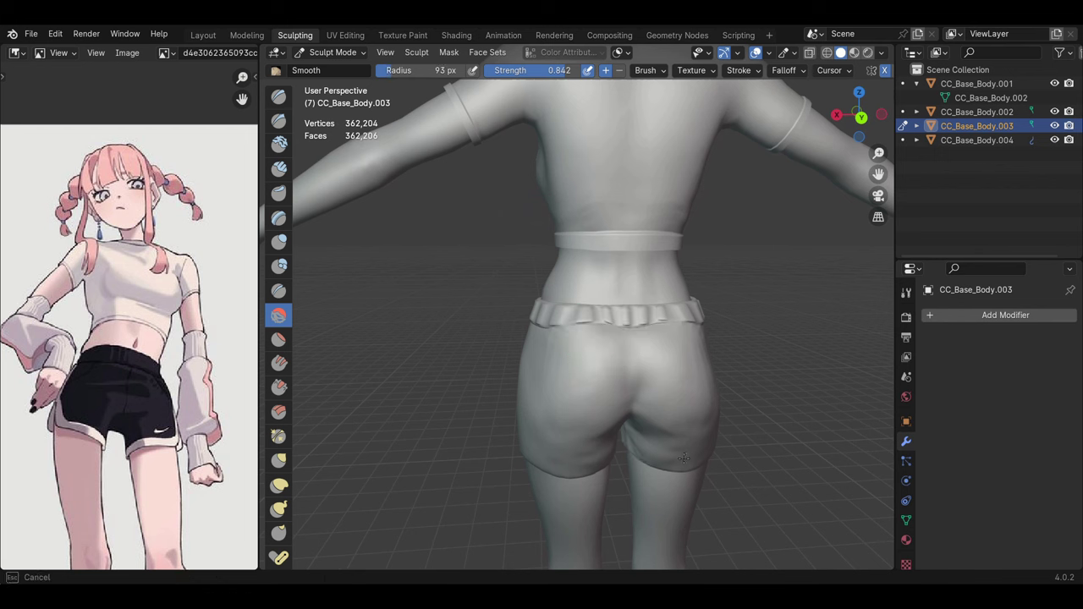
middle_click_drag(633, 427, 544, 389)
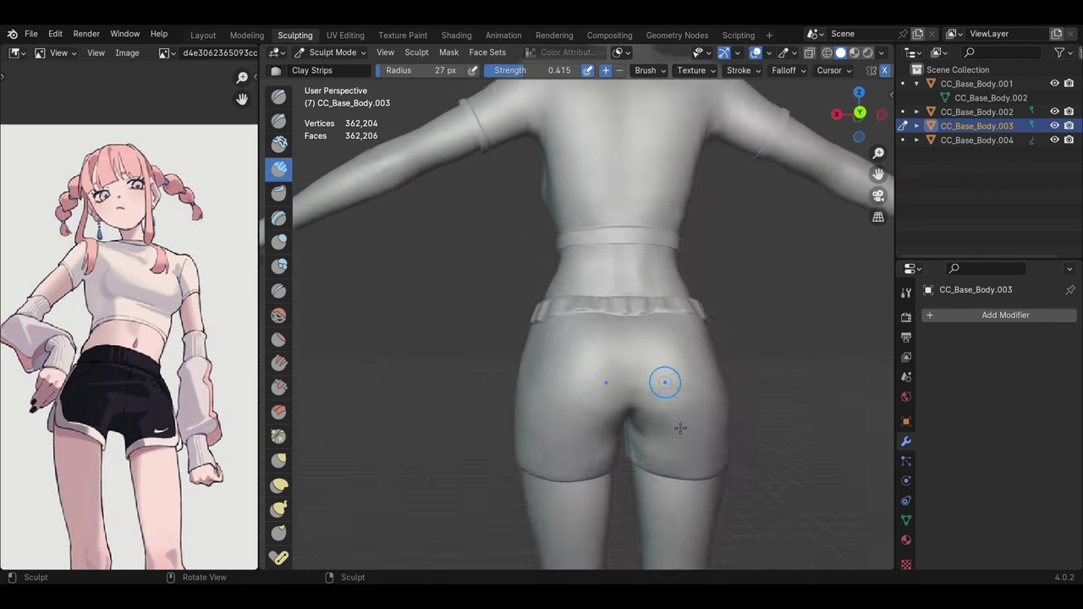
mouse_move(552, 307)
middle_mouse_down()
mouse_move(571, 400)
mouse_move(611, 412)
middle_mouse_up()
Step: Reshape the shorts with the Grab brush from rear and front angles
key("g")
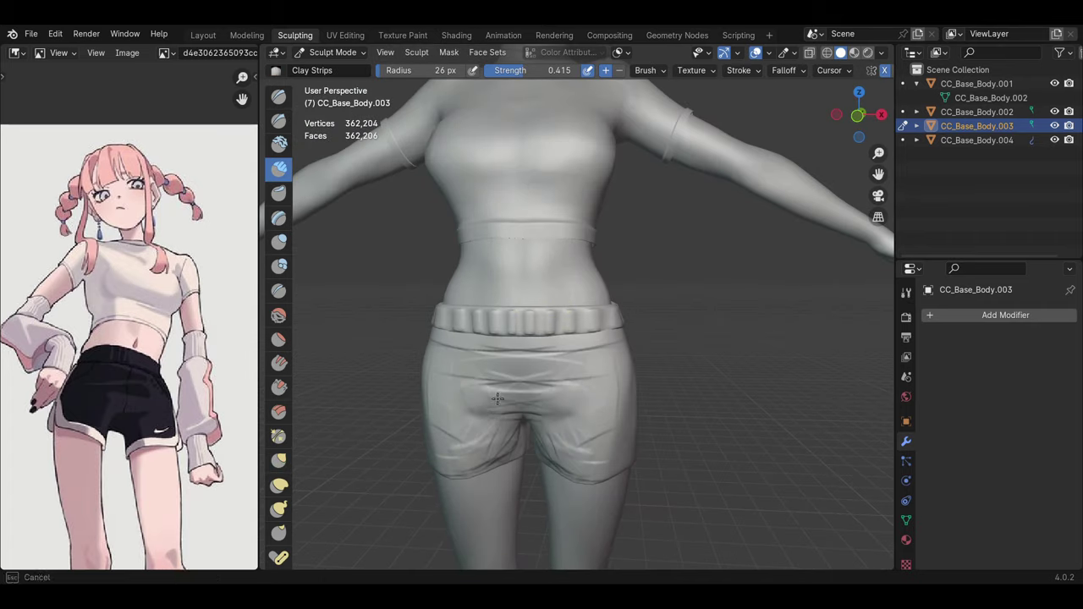
scroll(450, 433, "down", 2)
middle_click_drag(515, 345, 596, 320)
middle_click_drag(652, 374, 613, 355)
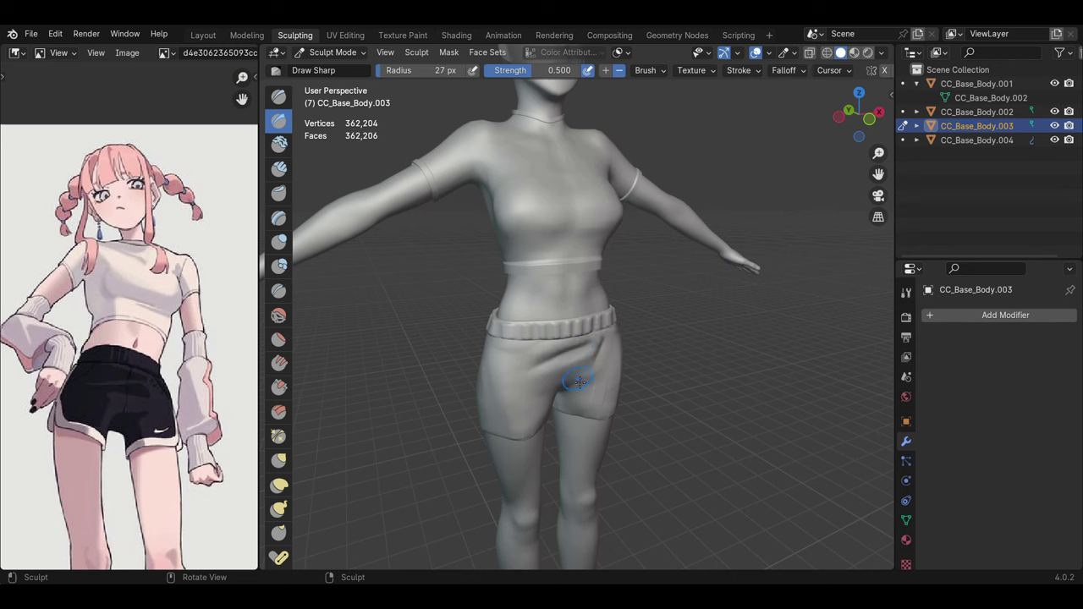
mouse_move(595, 322)
middle_mouse_down()
mouse_move(570, 360)
mouse_move(602, 364)
middle_mouse_up()
scroll(602, 364, "up", 3)
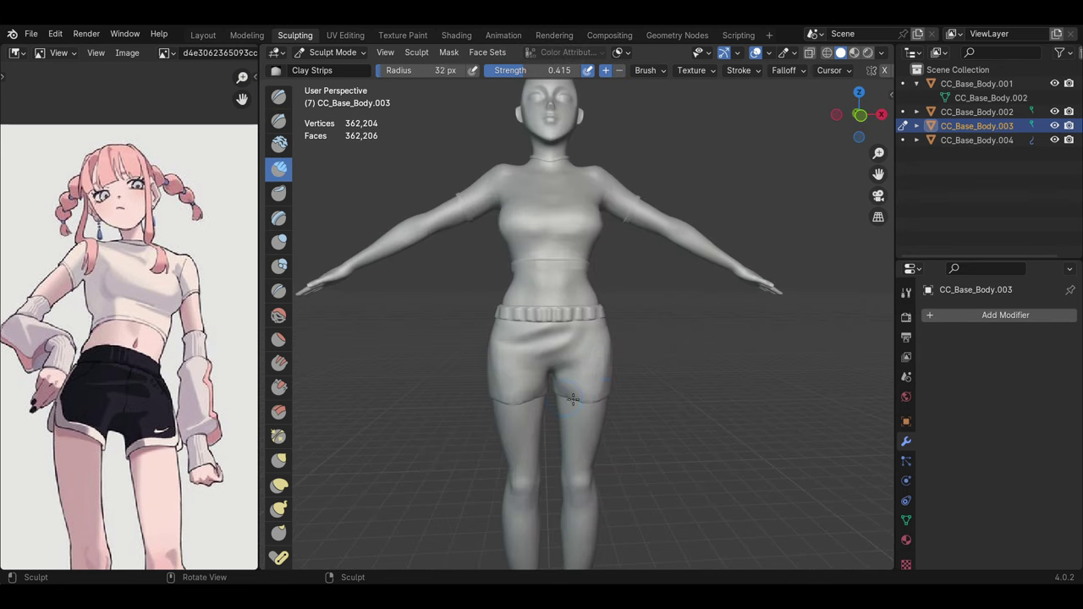
scroll(531, 400, "up", 2)
Step: Refine the crotch and leg openings, checking the shorts from below and three-quarter views
mouse_move(541, 396)
middle_mouse_down()
mouse_move(512, 404)
mouse_move(524, 407)
middle_mouse_up()
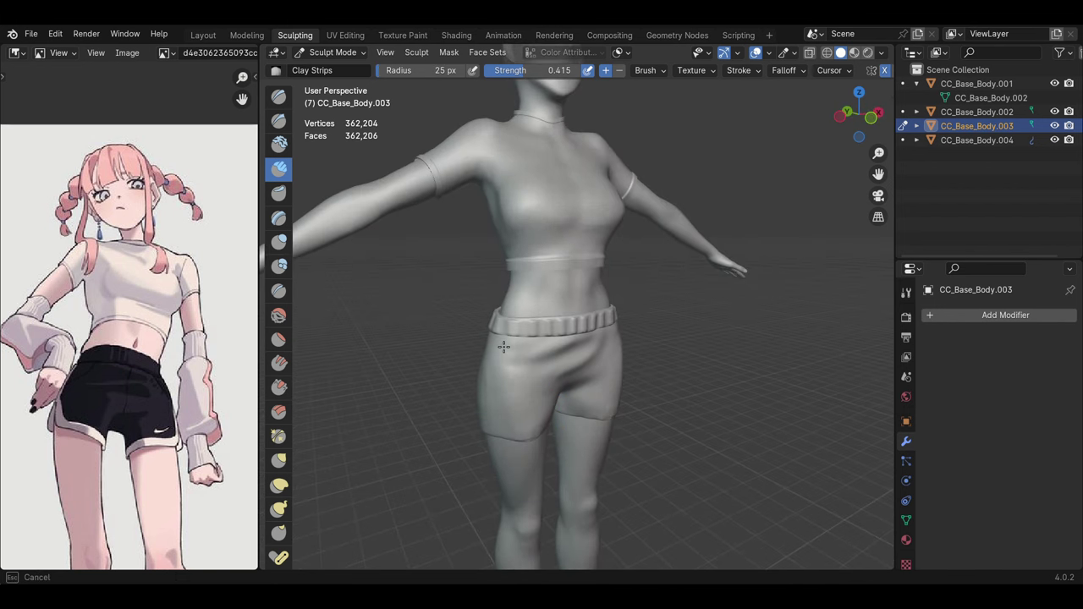
middle_click_drag(525, 347, 302, 320)
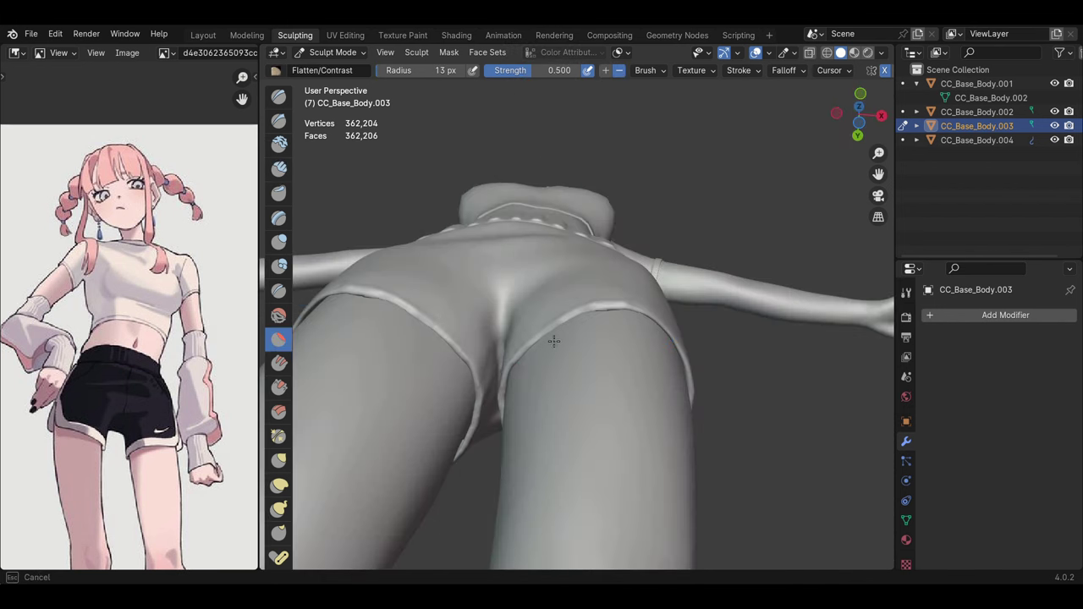
middle_click_drag(678, 353, 592, 406)
mouse_move(561, 455)
middle_mouse_down()
mouse_move(352, 233)
mouse_move(541, 406)
mouse_move(611, 394)
middle_mouse_up()
scroll(542, 406, "down", 2)
scroll(592, 397, "up", 2)
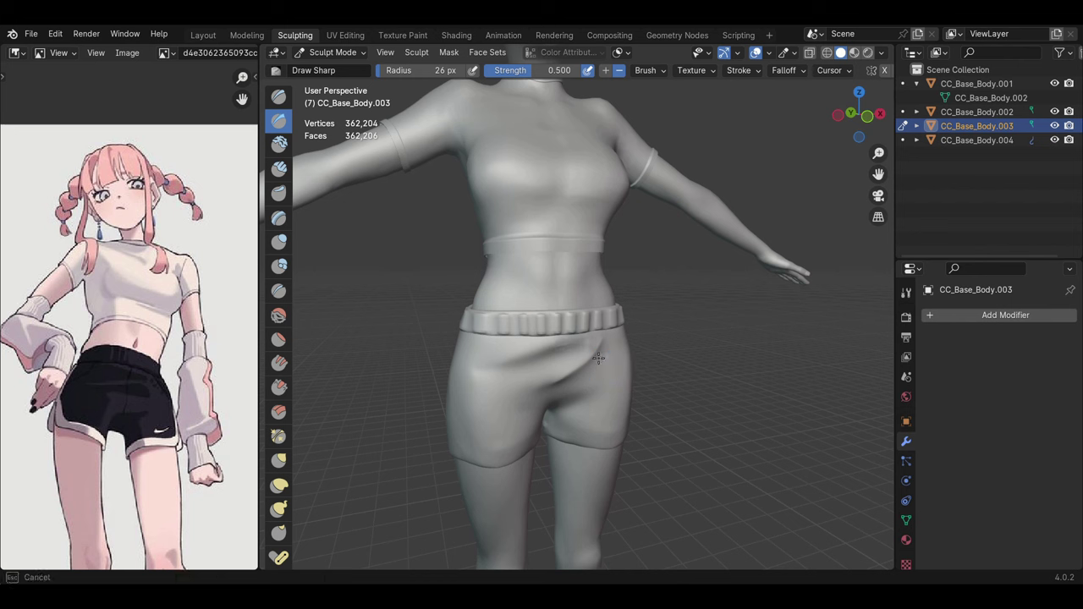
middle_click_drag(575, 408, 514, 392)
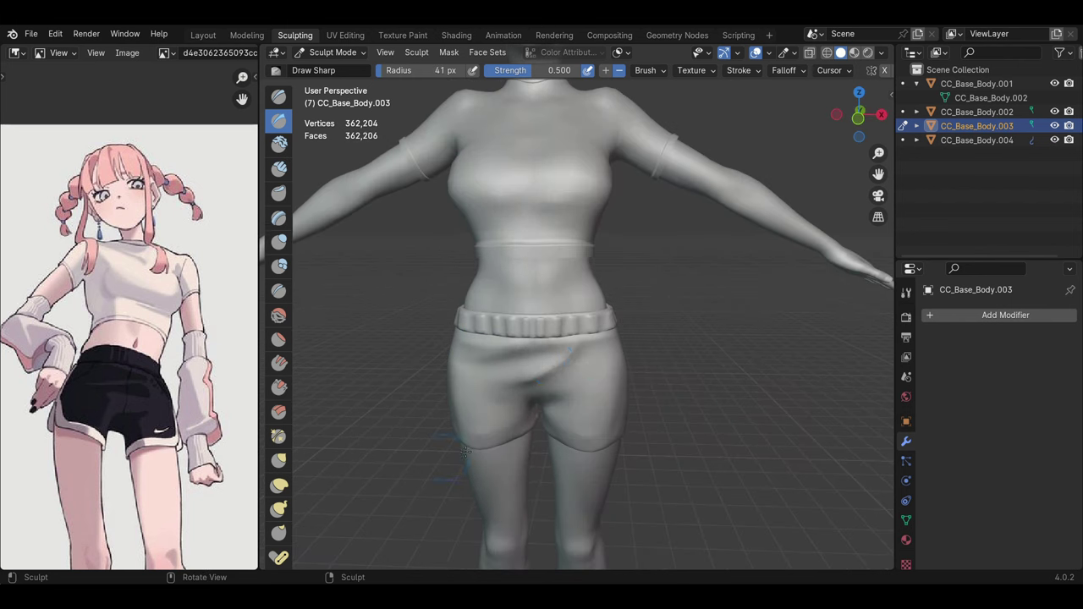
mouse_move(574, 356)
middle_mouse_down("ctrl")
mouse_move(567, 372)
mouse_move(563, 364)
middle_mouse_up("ctrl")
mouse_move(563, 364)
middle_mouse_down()
mouse_move(560, 385)
mouse_move(559, 254)
middle_mouse_up()
scroll(563, 362, "down", 5)
Step: Smooth the isolated shorts in local view with the Smooth brush, then exit local view
key("KP_Divide")
left_click(278, 315)
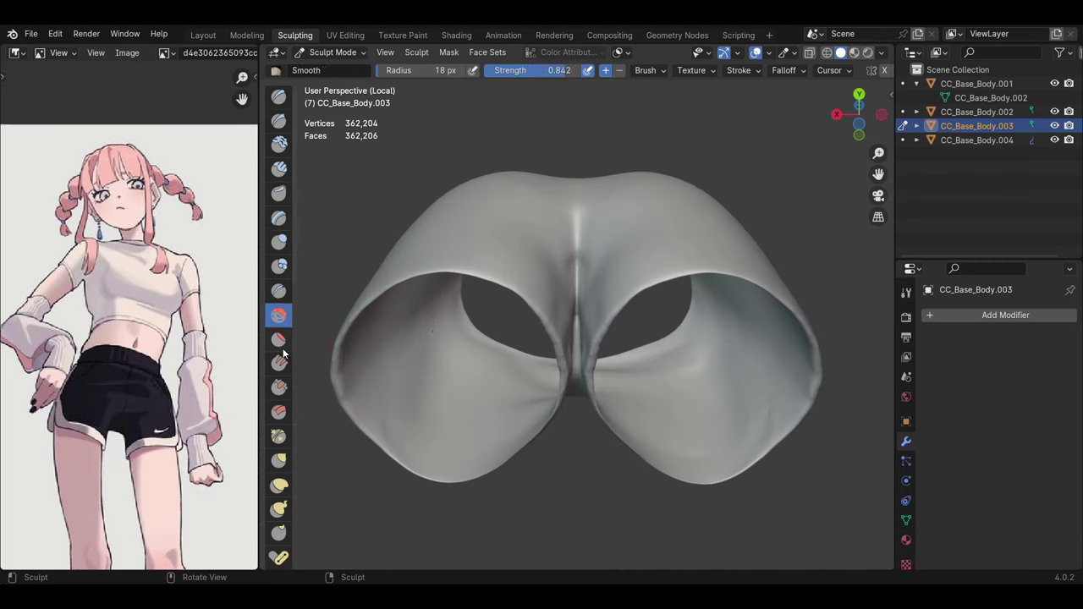
middle_click_drag(593, 335, 604, 295)
key("shift")
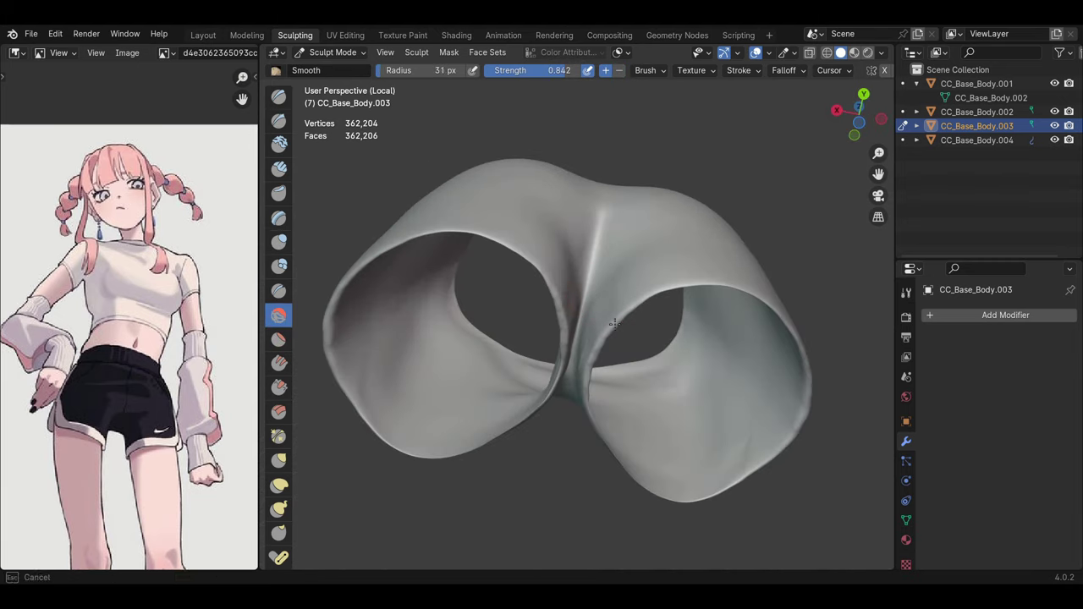
key("KP_Divide")
Step: Switch from Sculpt Mode back to Object Mode
left_click(332, 52)
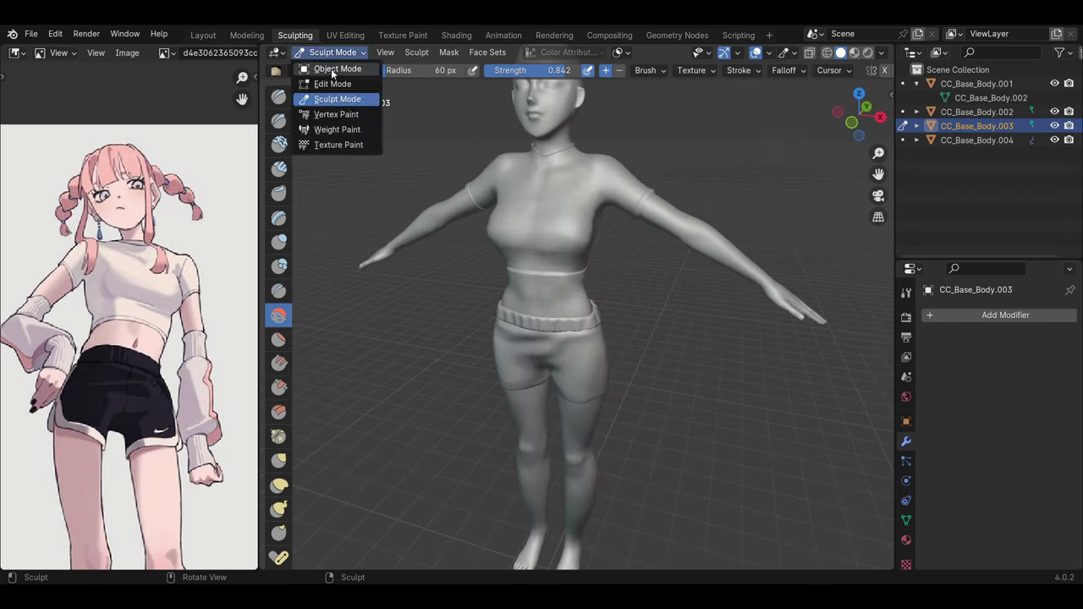
left_click(339, 68)
scroll(567, 300, "up", 3)
scroll(621, 268, "down", 3)
Step: Merge the new plane's vertices into one and add a Mirror modifier
mouse_move(621, 268)
middle_mouse_down()
mouse_move(514, 283)
mouse_move(584, 270)
middle_mouse_up()
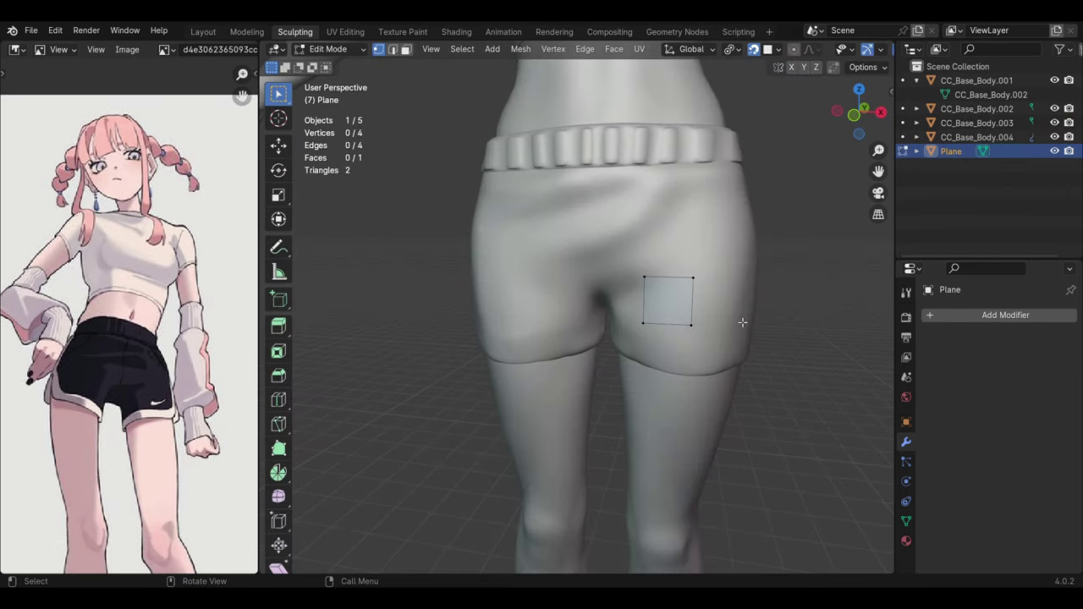
right_click(622, 517)
left_click(732, 465)
left_click(952, 315)
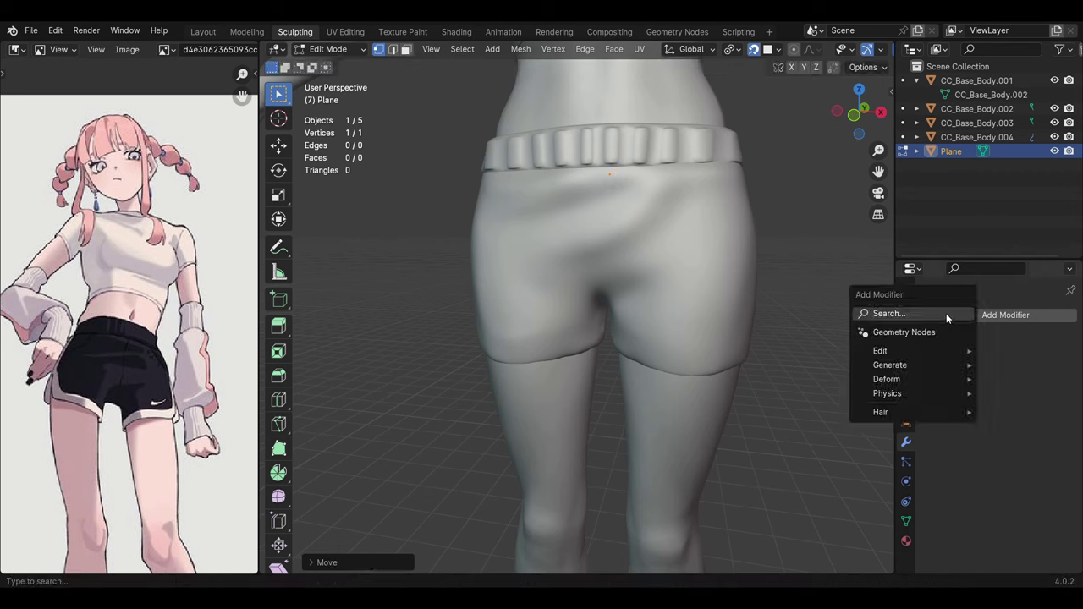
left_click(1048, 412)
Step: Trace a vertex chain along the shorts waistband around to the back
right_click(581, 237, "ctrl")
right_click(634, 237, "ctrl")
right_click(677, 237, "ctrl")
right_click(737, 237, "ctrl")
right_click(786, 242, "ctrl")
mouse_move(786, 242)
middle_mouse_down()
mouse_move(357, 269)
mouse_move(592, 322)
middle_mouse_up()
right_click(532, 307, "ctrl")
middle_click_drag(524, 322, 593, 254)
scroll(592, 254, "down", 3)
scroll(654, 138, "up", 3)
right_click(652, 129, "ctrl")
Step: Trace the shorts hem with a chain of extruded vertices
left_click(668, 397)
mouse_move(668, 398)
middle_mouse_down()
mouse_move(507, 355)
mouse_move(542, 398)
mouse_move(592, 381)
mouse_move(613, 455)
middle_mouse_up()
key("e")
key("e")
left_click(592, 380)
scroll(614, 455, "down", 2)
scroll(613, 455, "down", 1)
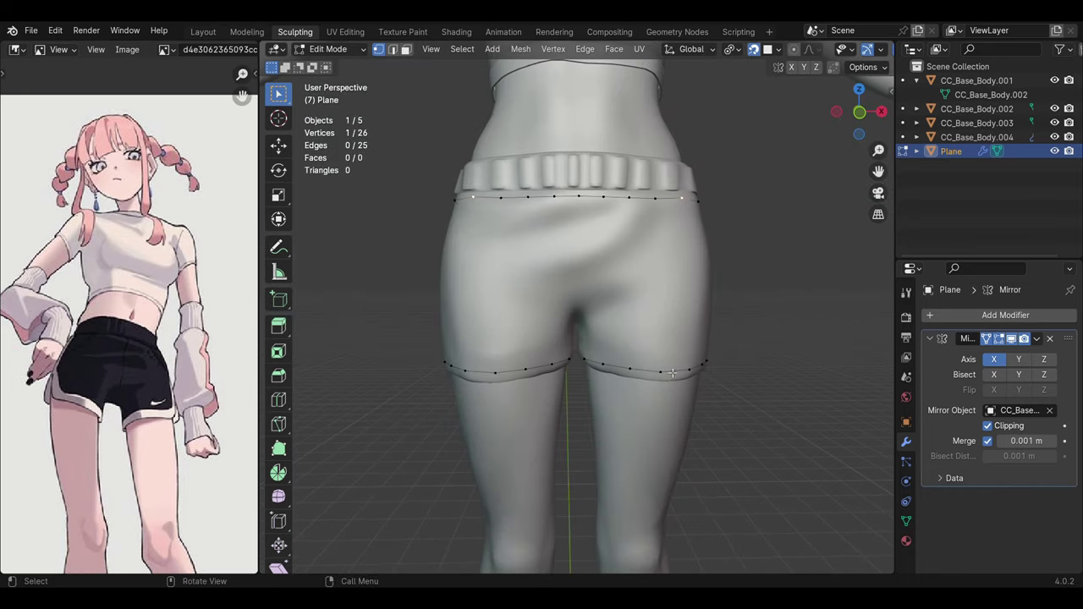
Step: Extrude the hem loop into a strip of several rows of quad faces
left_click(666, 396, "alt")
scroll(666, 396, "up", 2)
key("e")
left_click(694, 357)
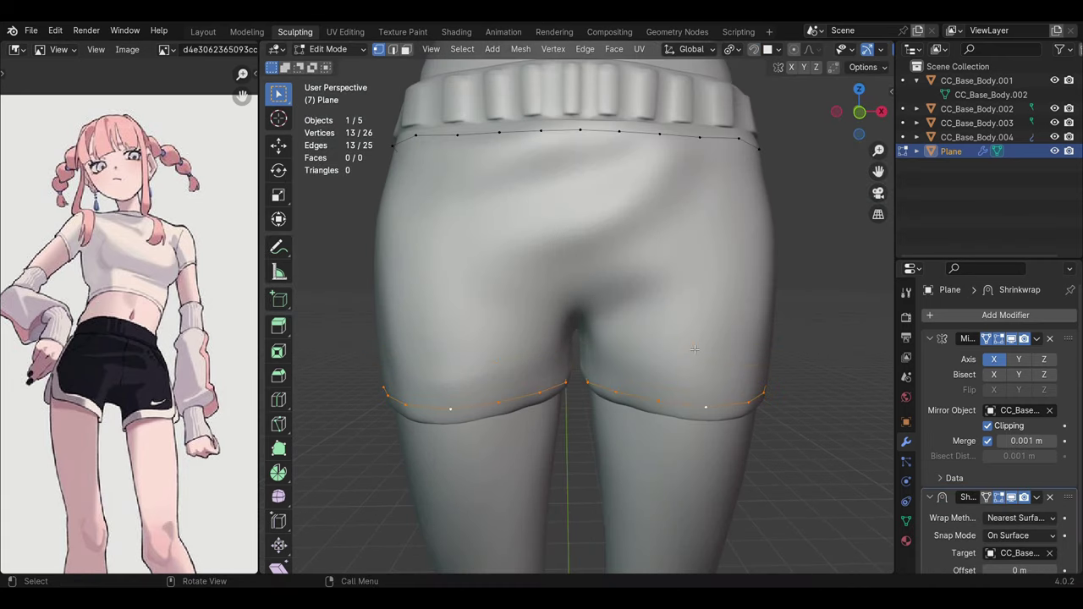
key("e")
left_click(696, 392)
key("e")
left_click(702, 378)
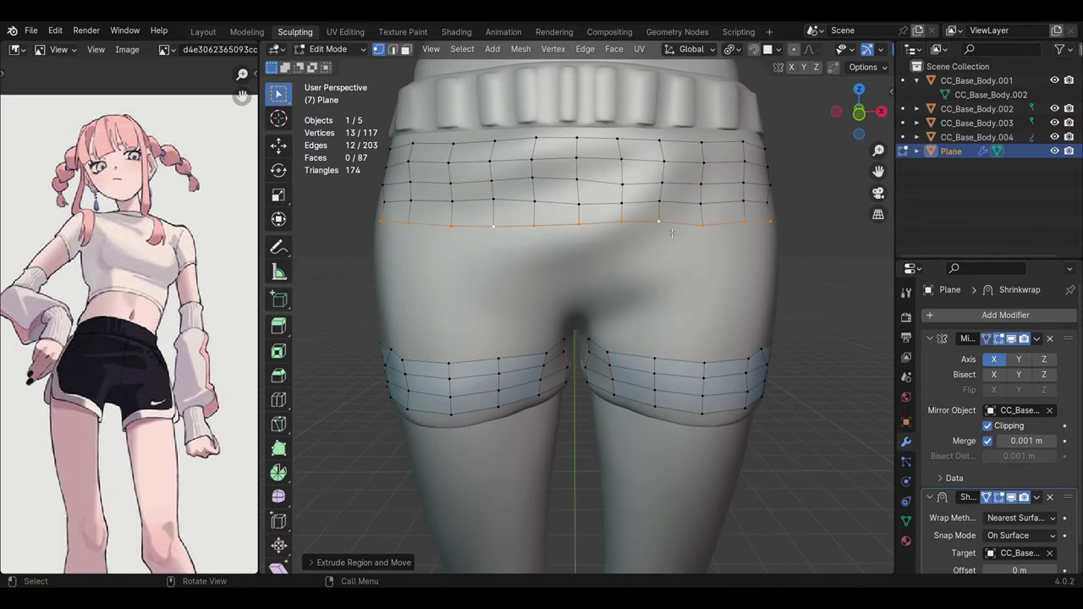
left_click(688, 289)
Step: In X-ray view, reposition vertices of the retopology grid across the seat
mouse_move(687, 289)
middle_mouse_down()
mouse_move(638, 272)
mouse_move(648, 251)
middle_mouse_up()
key("alt+z")
key("alt+a")
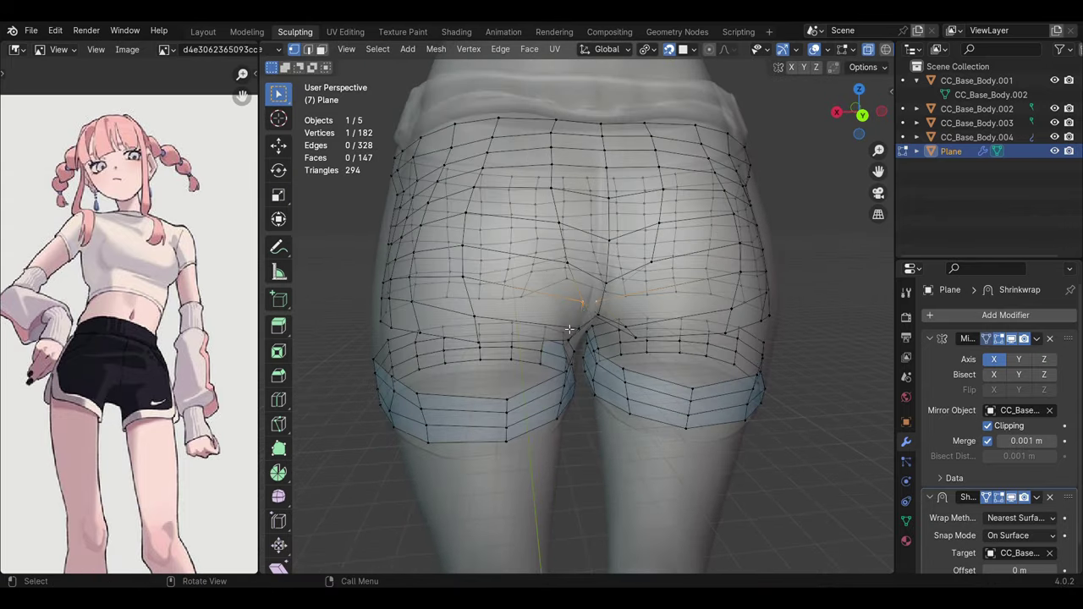
scroll(569, 328, "up", 5)
key("g")
left_click(585, 243)
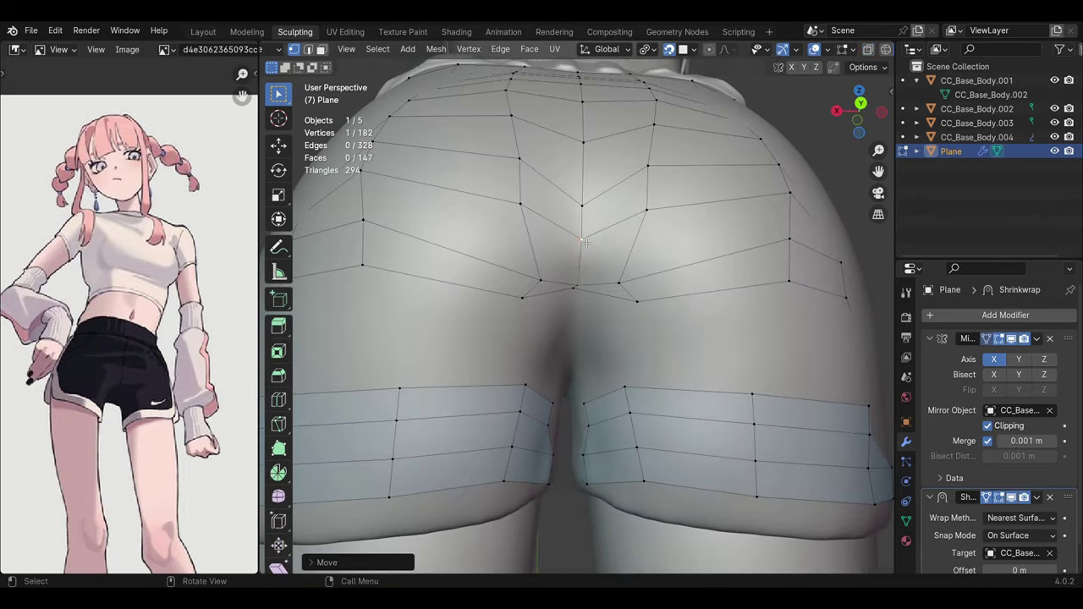
left_click(579, 308)
scroll(579, 309, "down", 8)
scroll(664, 217, "up", 6)
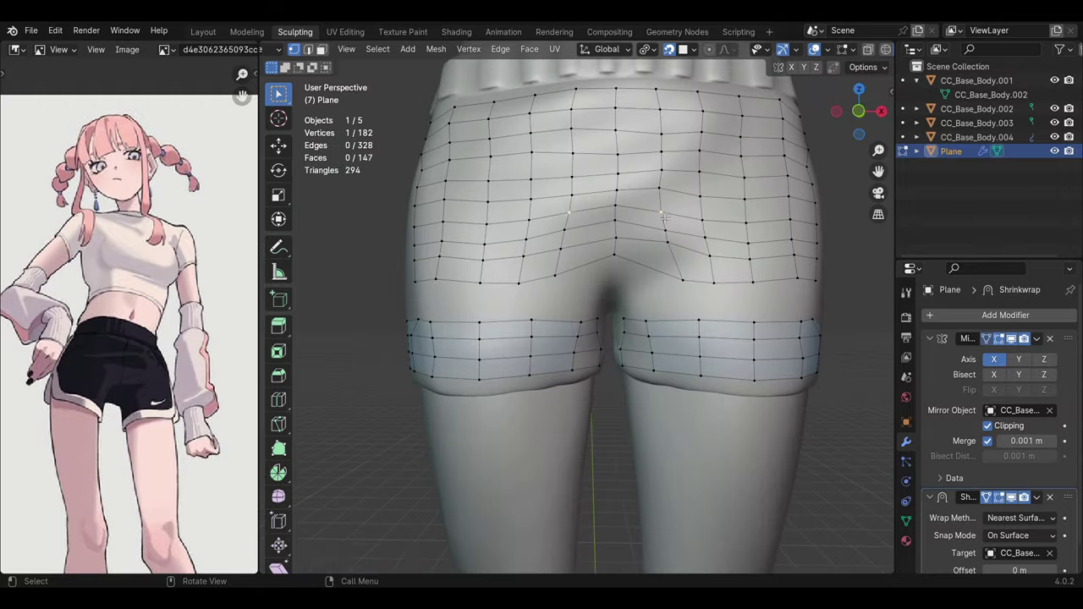
left_click(620, 251)
Step: Extrude the shorts vertices down toward the crotch and position the crotch vertex
mouse_move(620, 251)
middle_mouse_down()
mouse_move(658, 222)
mouse_move(692, 278)
mouse_move(648, 192)
middle_mouse_up()
key("e")
left_click(657, 221)
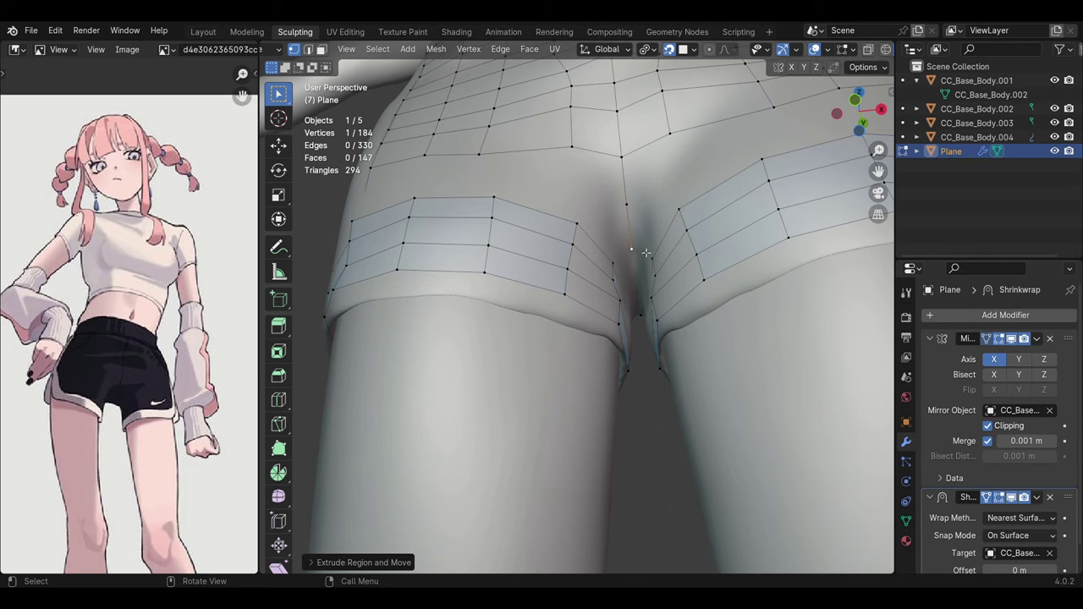
key("e")
left_click(657, 177)
scroll(669, 220, "up", 4)
mouse_move(677, 279)
middle_mouse_down()
mouse_move(708, 378)
mouse_move(643, 290)
middle_mouse_up()
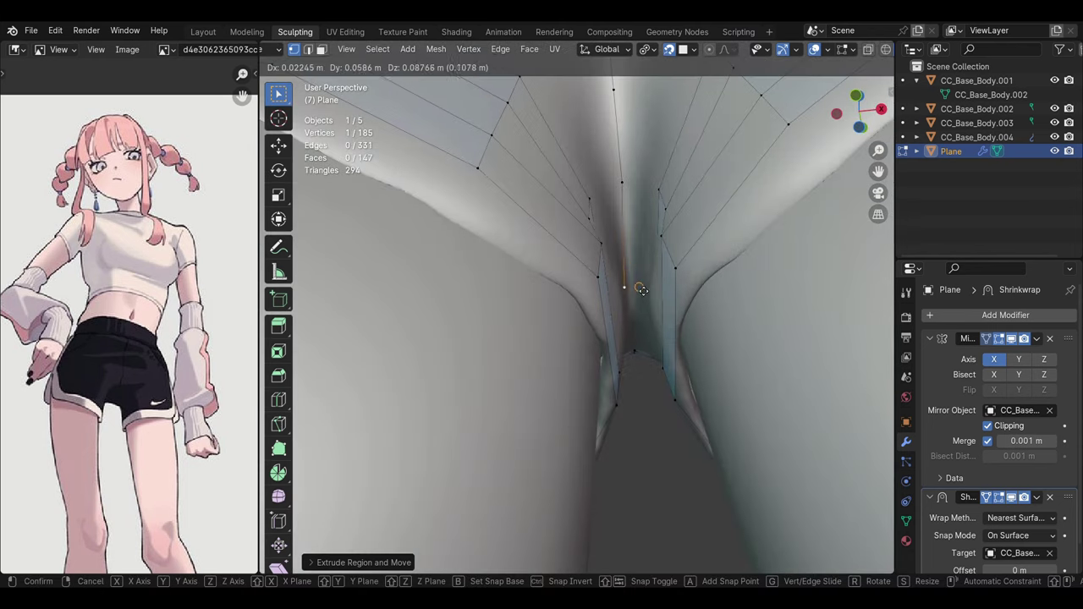
key("g")
left_click(721, 317)
mouse_move(720, 316)
middle_mouse_down()
mouse_move(651, 363)
mouse_move(667, 292)
middle_mouse_up()
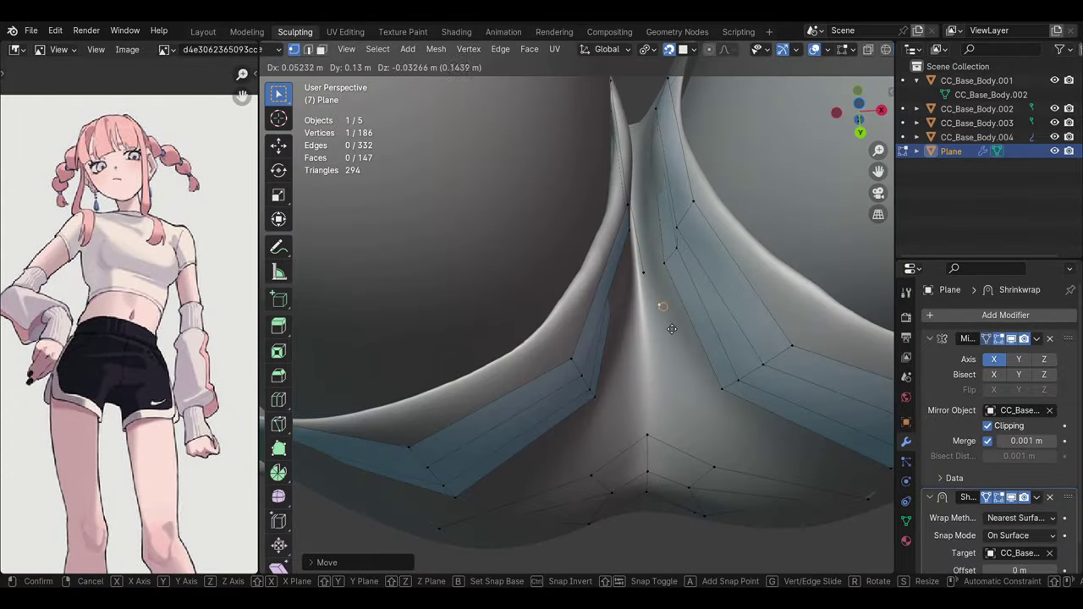
scroll(652, 445, "down", 5)
mouse_move(652, 446)
middle_mouse_down()
mouse_move(652, 254)
mouse_move(652, 303)
mouse_move(659, 277)
mouse_move(679, 366)
mouse_move(655, 290)
middle_mouse_up()
Step: Extrude more vertices under the crotch toward the front, undoing a misplaced move
key("e")
left_click(652, 214)
key("e")
left_click(647, 222)
scroll(653, 302, "up", 5)
key("e")
key("Escape")
key("ctrl+z")
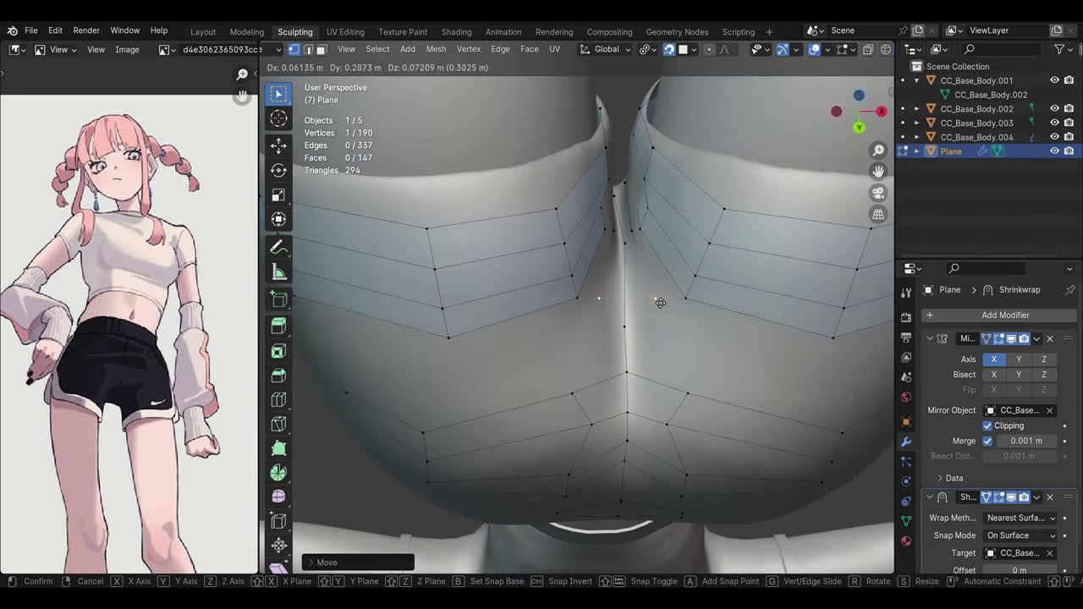
key("e")
left_click(655, 290)
scroll(593, 338, "down", 5)
scroll(592, 297, "up", 5)
Step: Fill a face between the two vertices under the crotch with F
left_click(660, 224, "shift")
middle_click_drag(660, 225, 616, 262)
key("f")
scroll(644, 247, "down", 3)
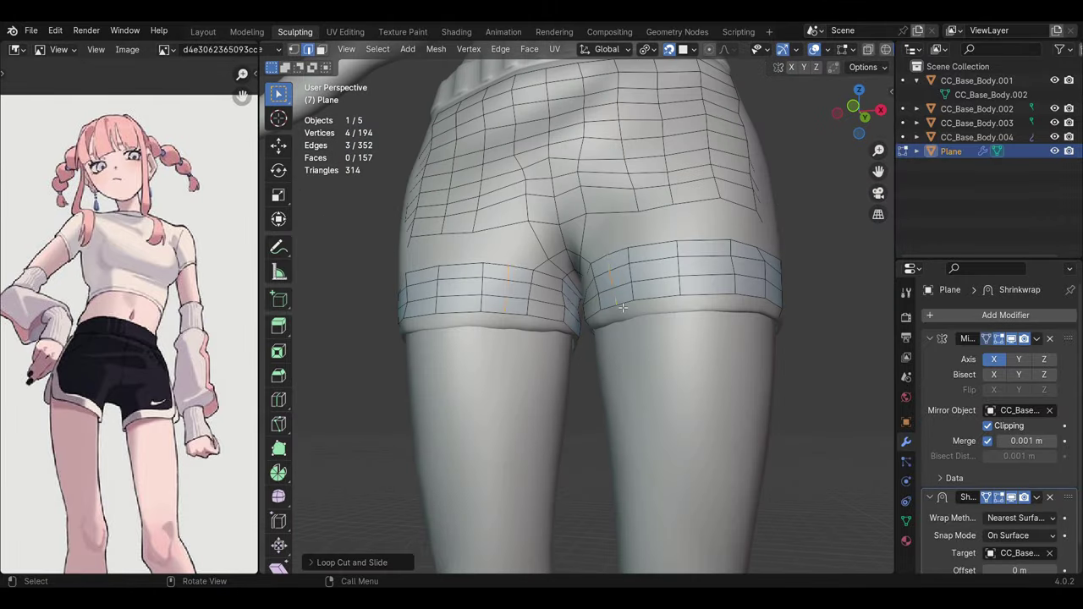
middle_click_drag(623, 307, 610, 289)
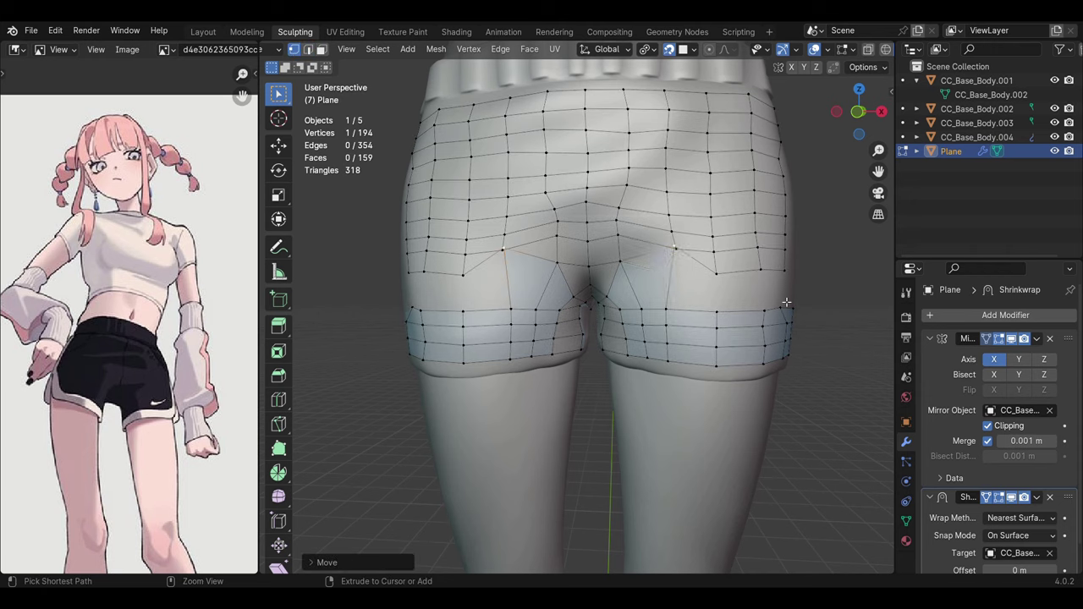
mouse_move(587, 247)
middle_mouse_down()
mouse_move(557, 286)
mouse_move(685, 312)
mouse_move(593, 279)
middle_mouse_up()
Step: Flip the shorts mesh normals in face mode, and undo a stray edge extrusion
key("3")
left_click(589, 279)
key("2")
scroll(575, 271, "up", 5)
key("e")
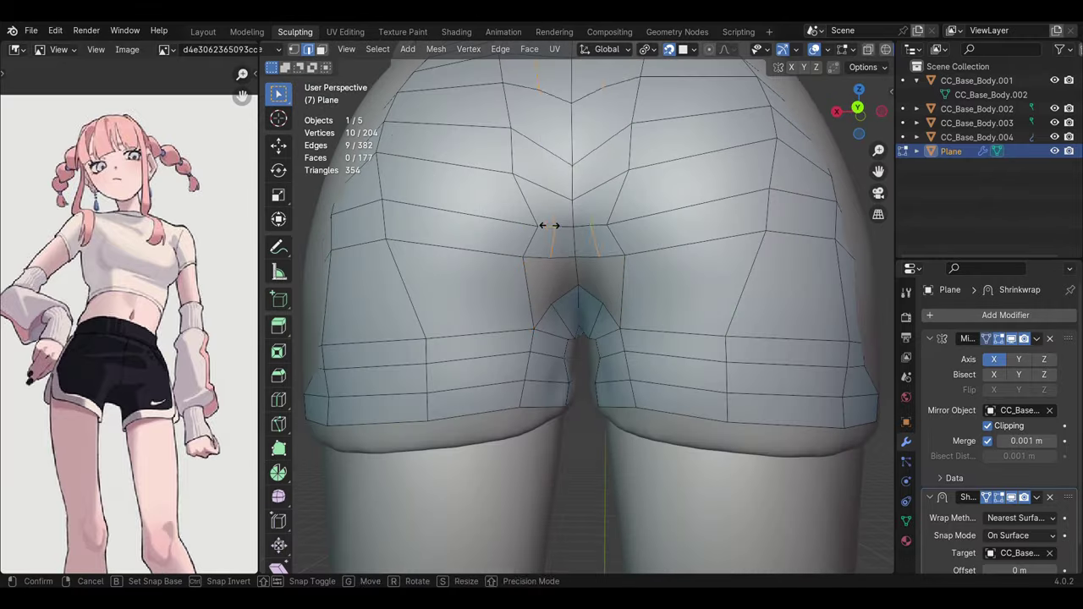
key("Escape")
key("ctrl+z")
scroll(593, 169, "down", 3)
scroll(568, 263, "up", 2)
scroll(567, 263, "down", 2)
Step: With surface snapping on, move a seat vertex up onto the body
key("1")
key("shift+Tab")
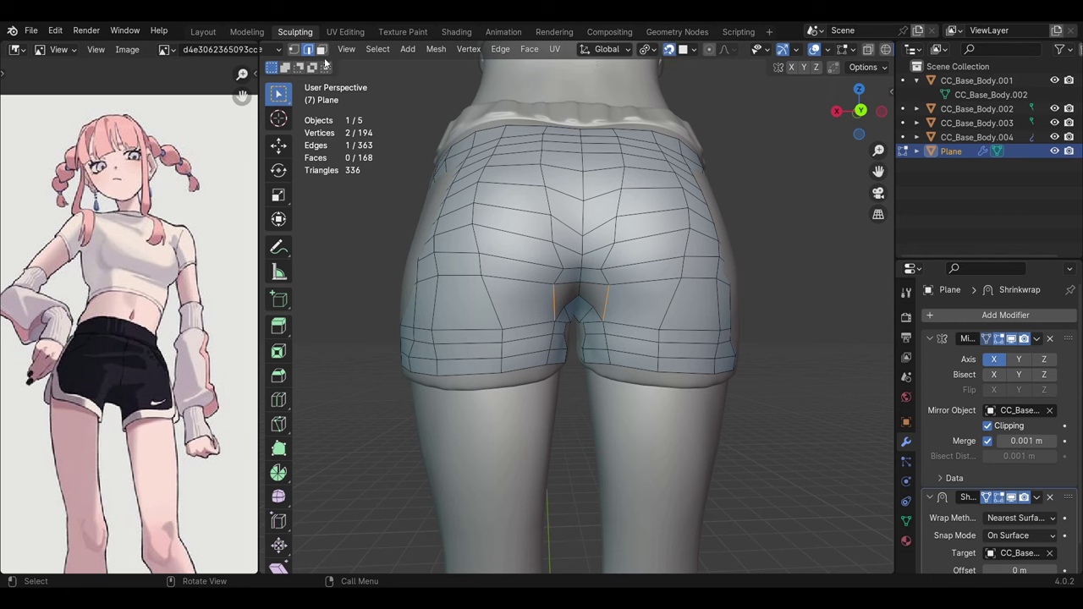
left_click(544, 250)
key("g")
left_click(540, 197)
scroll(550, 254, "up", 3)
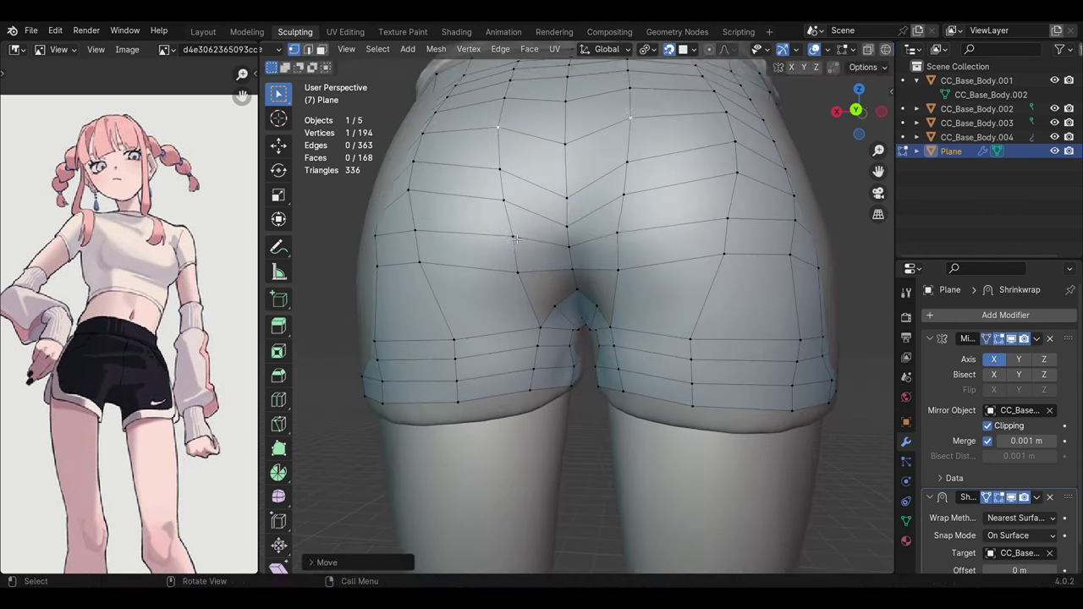
Step: Add a Ctrl+R loop cut through the shorts and select the waistband edge loop
key("ctrl+r")
left_click(576, 293)
scroll(577, 293, "down", 4)
middle_click_drag(576, 293, 762, 338)
scroll(575, 296, "up", 5)
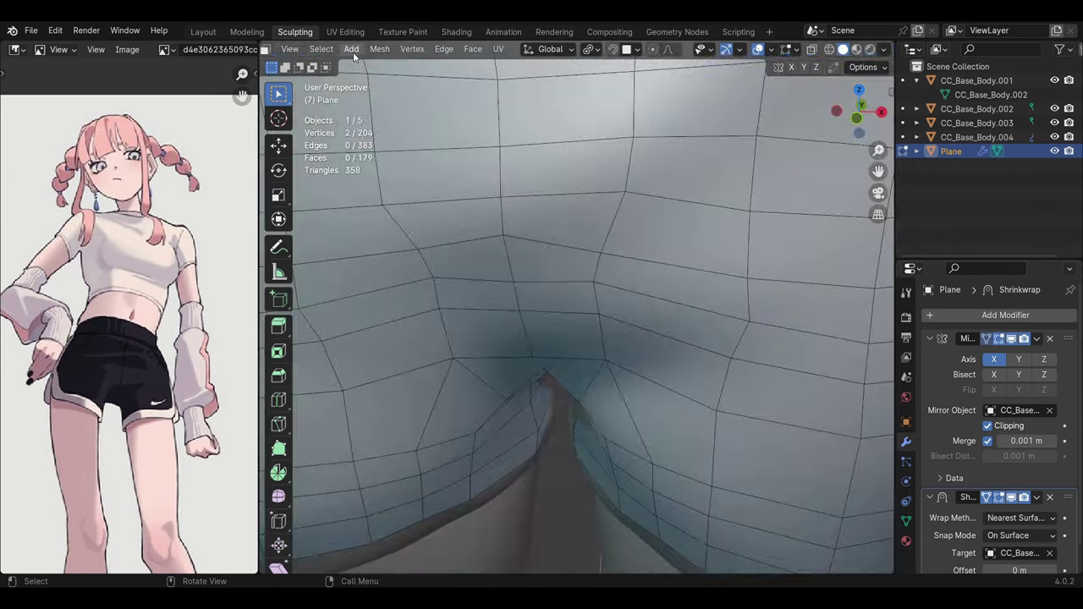
scroll(576, 296, "down", 5)
scroll(576, 254, "up", 2)
left_click(592, 226, "alt")
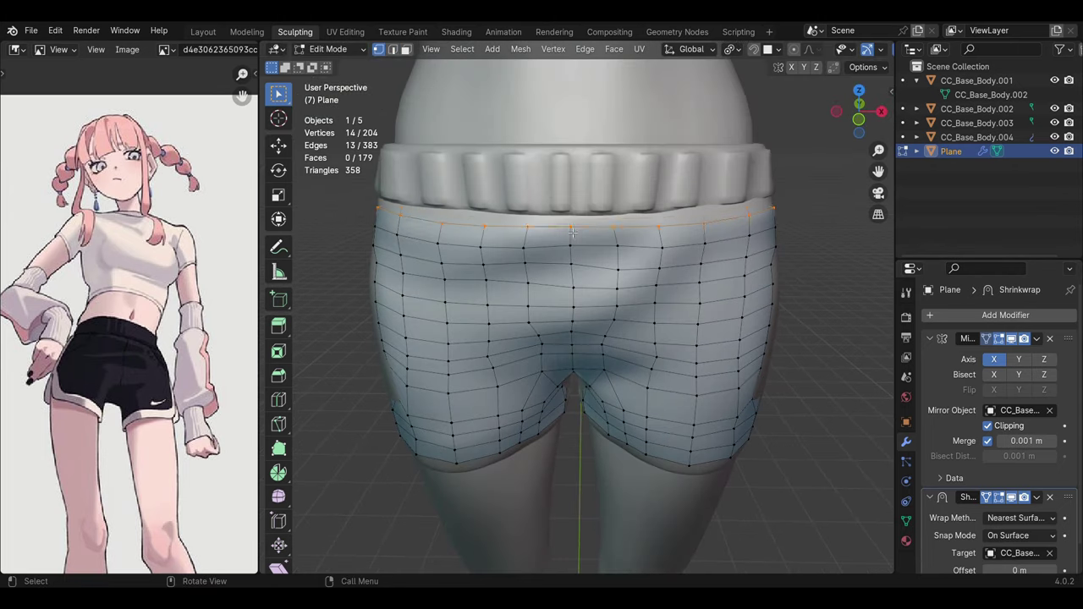
Step: Return to Object Mode and shade the shorts mesh smooth
left_click(880, 49)
left_click(328, 48)
left_click(328, 75)
right_click(607, 296)
left_click(607, 298)
Step: Apply the Mirror modifier, then test and remove a Solidify modifier while toggling the body's visibility
key("ctrl+a")
key("ctrl+a")
left_click(955, 315)
left_click(810, 376)
mouse_move(809, 376)
middle_mouse_down()
mouse_move(582, 348)
mouse_move(753, 113)
mouse_move(846, 253)
middle_mouse_up()
left_click(1055, 123)
mouse_move(762, 322)
middle_mouse_down()
mouse_move(713, 371)
mouse_move(643, 364)
middle_mouse_up()
left_click(1054, 122)
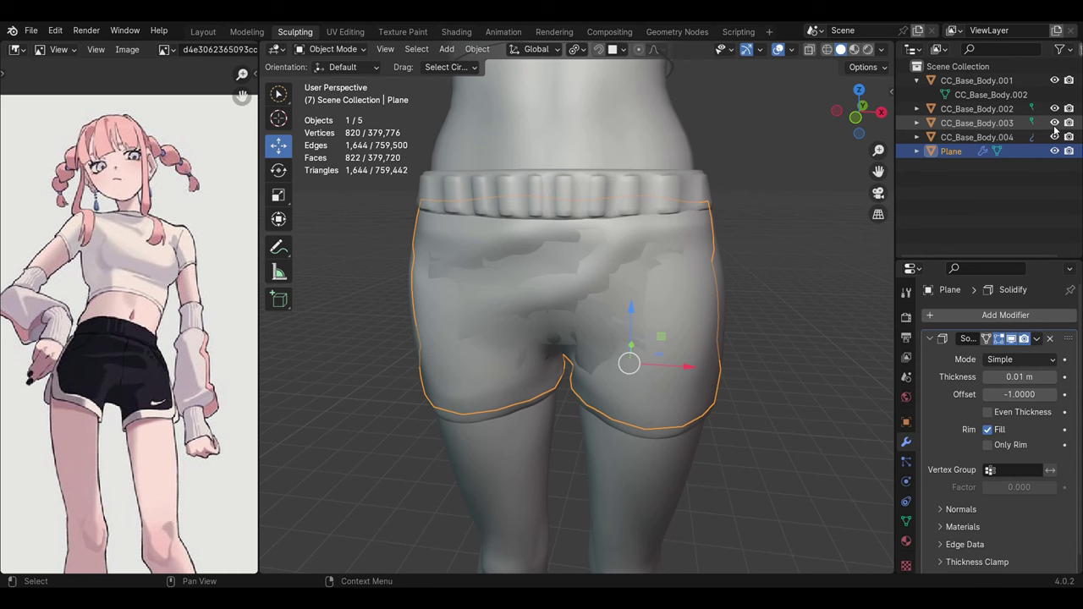
left_click(1051, 338)
Step: Add a level-1 Subdivision modifier and a Shrinkwrap modifier targeting CC_Base_Body.003
left_click(1005, 315)
key("ctrl+1")
middle_click_drag(697, 371, 643, 364)
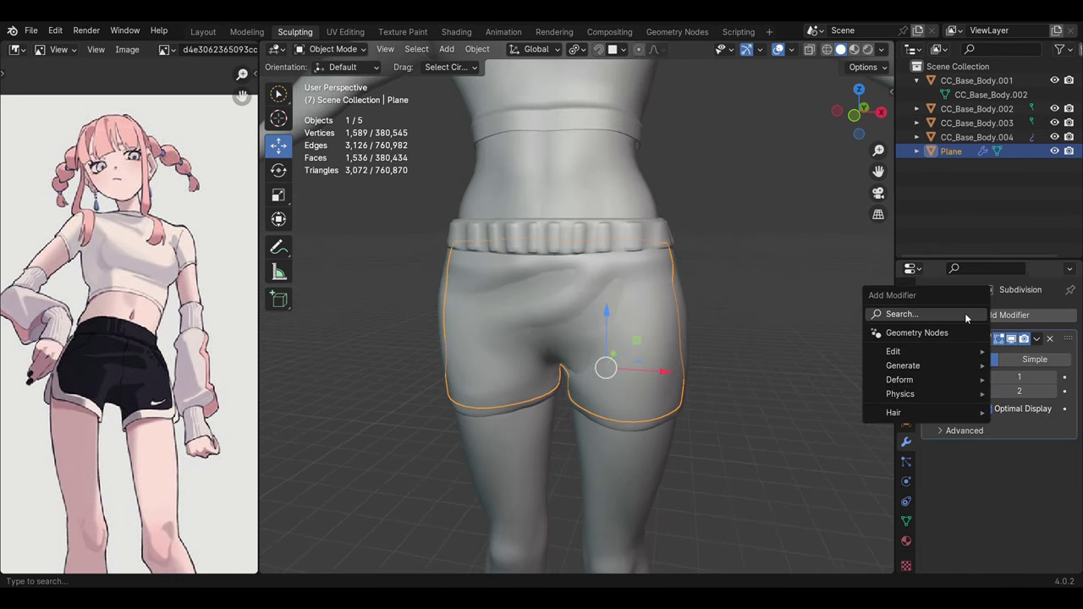
left_click(1005, 315)
left_click(1018, 509)
mouse_move(762, 364)
middle_mouse_down()
mouse_move(643, 364)
mouse_move(745, 363)
middle_mouse_up()
left_click(977, 123)
Step: Apply the Subdivision and Shrinkwrap modifiers, then Tab into Edit Mode on the dense shorts
left_click(326, 49)
left_click(331, 80)
middle_click_drag(643, 363, 677, 338)
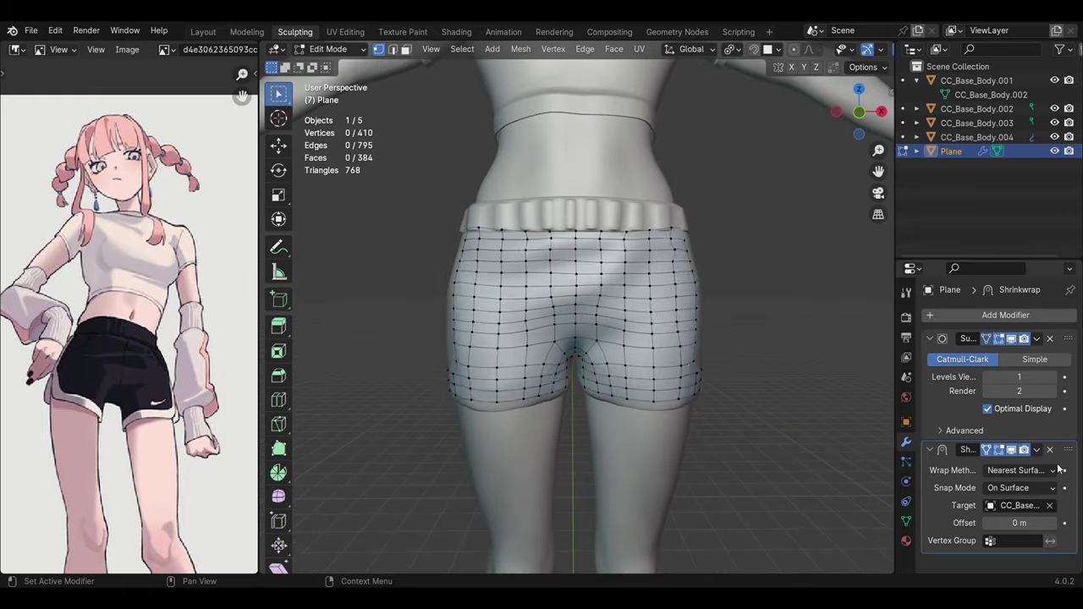
left_click(930, 338)
mouse_move(739, 386)
middle_mouse_down()
mouse_move(643, 364)
mouse_move(571, 301)
mouse_move(418, 370)
mouse_move(541, 381)
mouse_move(667, 459)
mouse_move(582, 334)
mouse_move(508, 254)
middle_mouse_up()
left_click(326, 49)
left_click(331, 64)
left_click(1037, 339)
left_click(959, 355)
key("Tab")
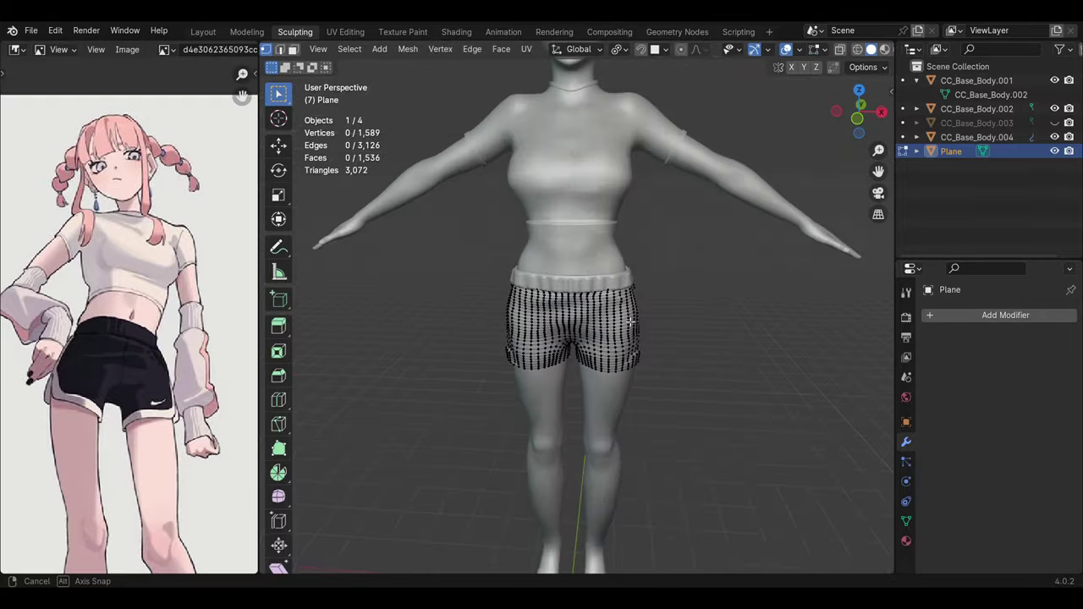
Step: Switch the shorts into Sculpt Mode and inspect the hips
left_click(329, 48)
left_click(334, 115)
scroll(541, 338, "up", 3)
mouse_move(608, 271)
middle_mouse_down()
mouse_move(585, 351)
mouse_move(656, 264)
mouse_move(536, 375)
mouse_move(527, 285)
mouse_move(727, 321)
mouse_move(624, 242)
mouse_move(646, 371)
middle_mouse_up()
scroll(537, 375, "down", 5)
scroll(527, 285, "up", 5)
Step: Sculpt folds around the hips with the Draw Sharp and Inflate/Deflate brushes
left_click(279, 117)
scroll(624, 242, "up", 3)
scroll(623, 242, "down", 6)
middle_click_drag(532, 385, 870, 265)
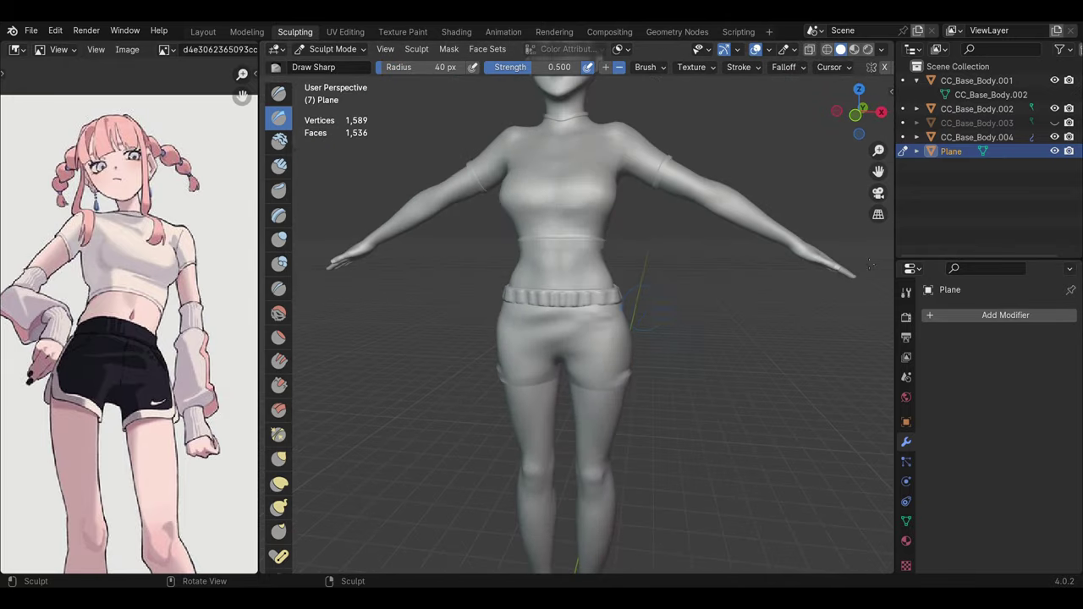
key("i")
scroll(542, 390, "up", 3)
mouse_move(646, 314)
middle_mouse_down()
mouse_move(542, 390)
mouse_move(535, 457)
mouse_move(779, 376)
mouse_move(600, 448)
mouse_move(583, 409)
mouse_move(279, 241)
middle_mouse_up()
scroll(643, 423, "down", 3)
scroll(600, 448, "up", 3)
Step: Smooth the shorts fabric around the hips and seat with the Smooth brush
key("s")
middle_click_drag(584, 354, 667, 292)
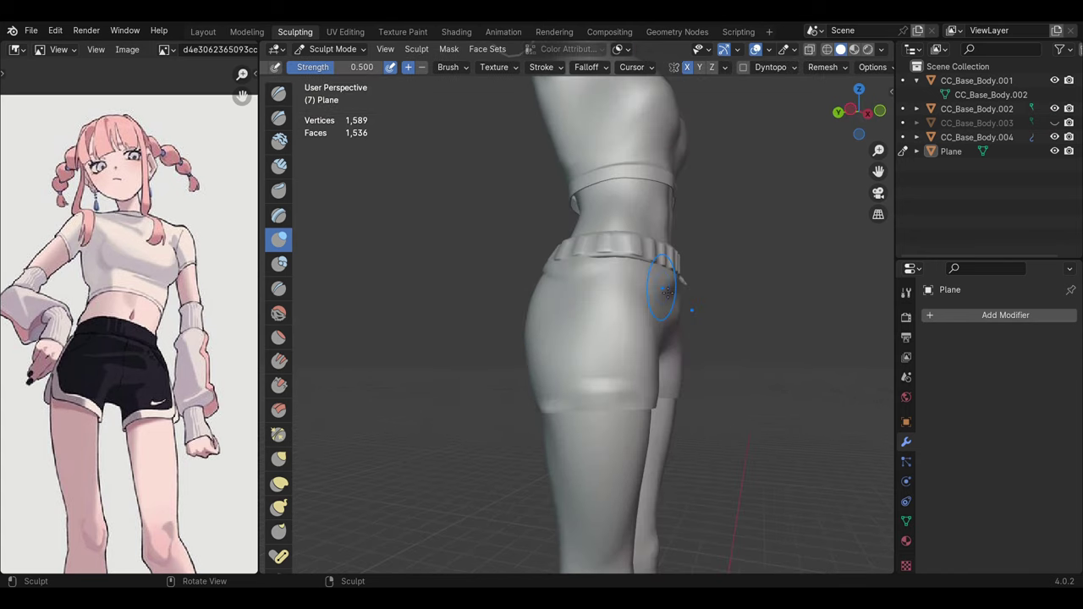
middle_click_drag(546, 385, 298, 285)
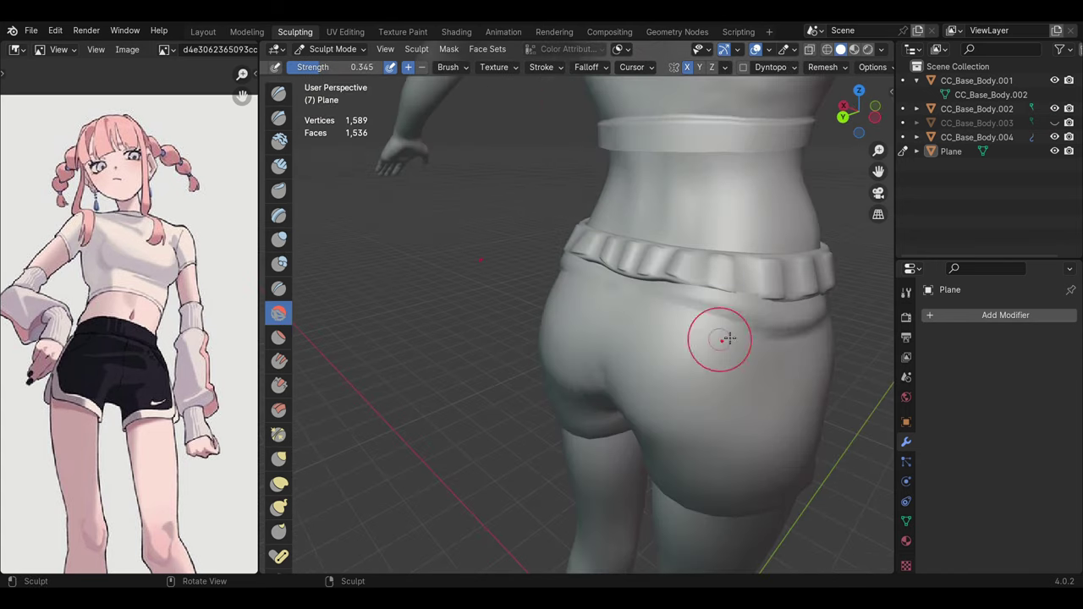
mouse_move(754, 316)
middle_mouse_down()
mouse_move(573, 343)
mouse_move(576, 380)
mouse_move(490, 314)
mouse_move(582, 267)
mouse_move(701, 368)
middle_mouse_up()
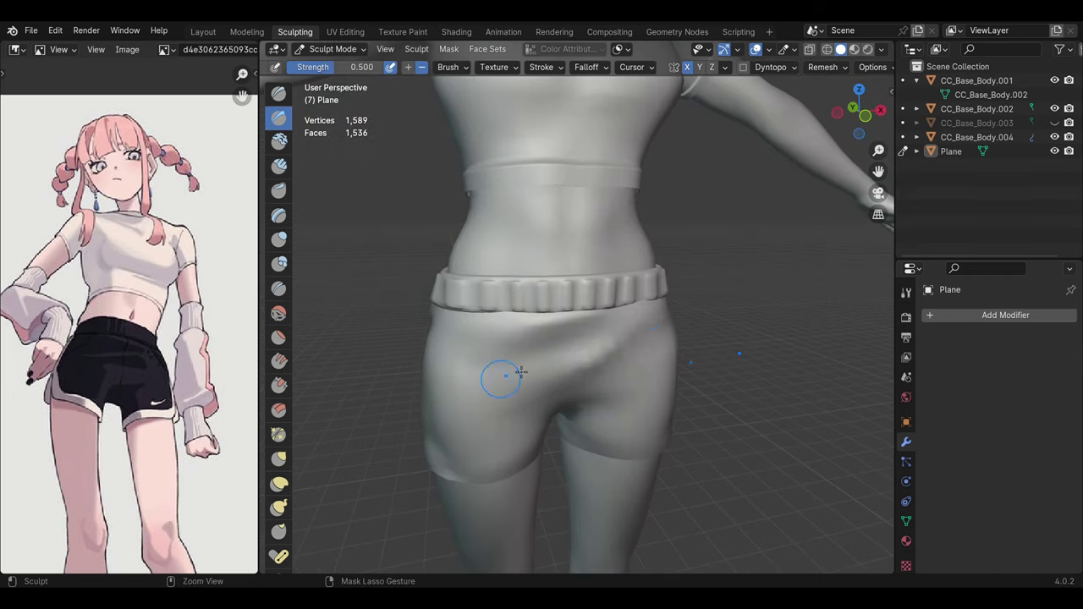
scroll(586, 331, "down", 5)
scroll(586, 331, "up", 5)
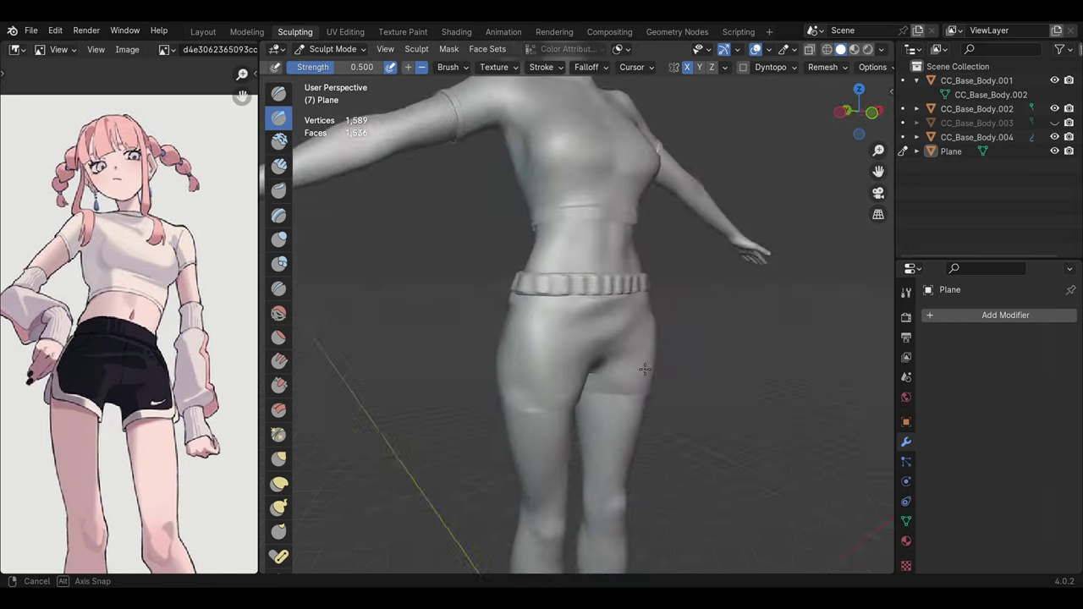
middle_click_drag(586, 331, 642, 321)
middle_click_drag(547, 336, 564, 295)
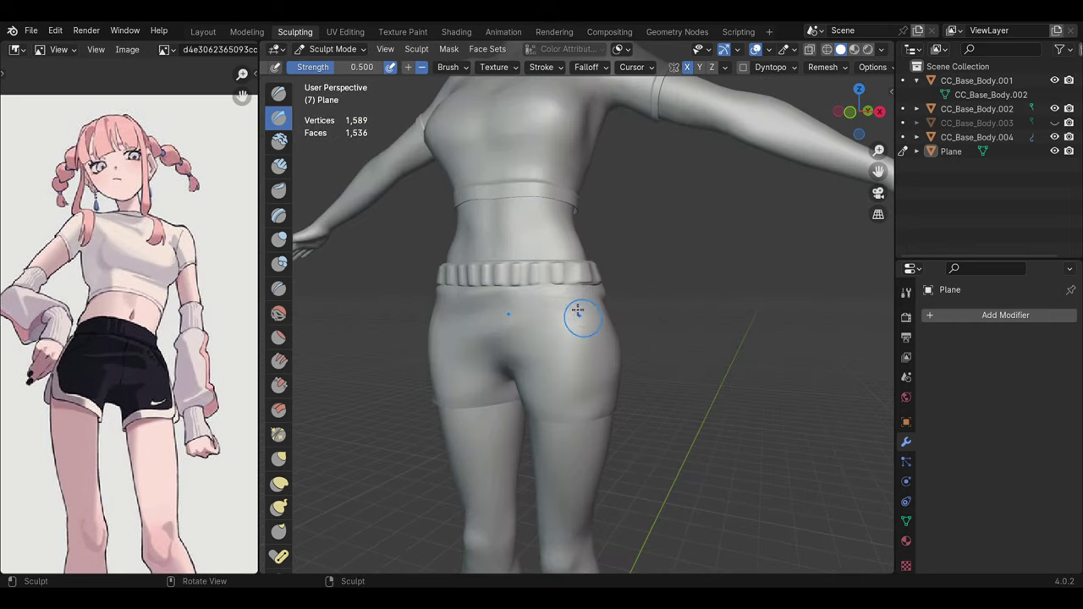
mouse_move(646, 266)
middle_mouse_down()
mouse_move(567, 400)
mouse_move(600, 381)
mouse_move(558, 316)
mouse_move(620, 363)
middle_mouse_up()
Step: Return the sculpted shorts to Edit Mode
key("Tab")
scroll(584, 389, "up", 4)
scroll(600, 382, "down", 3)
scroll(619, 364, "up", 2)
Step: Vertex-slide two seam vertices near the back hem of the shorts upward along their edges
left_click(406, 48)
middle_click_drag(575, 297, 643, 254)
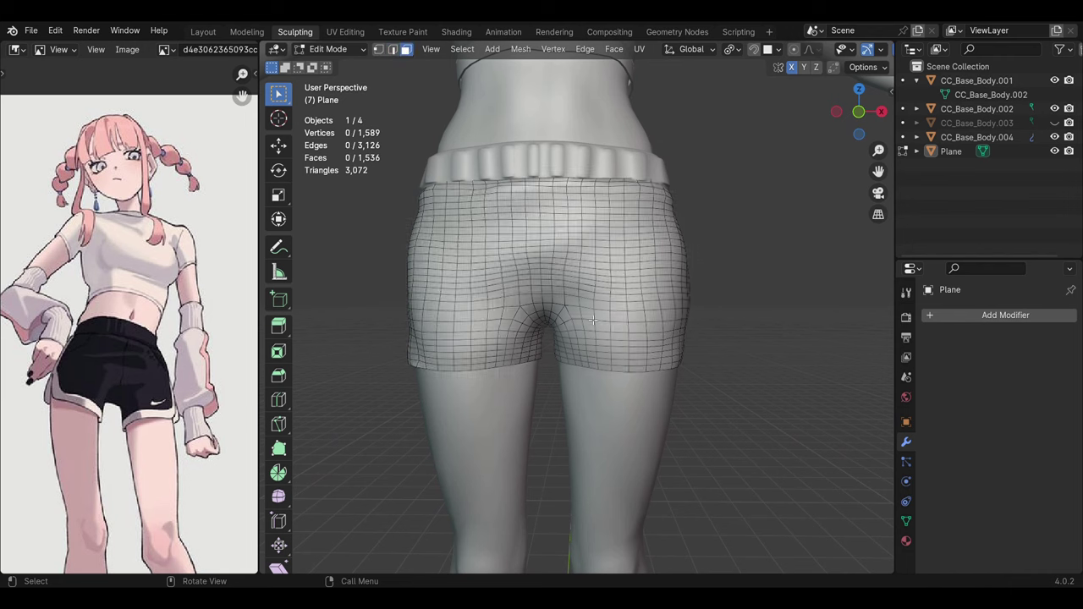
scroll(612, 390, "down", 5)
scroll(612, 391, "up", 5)
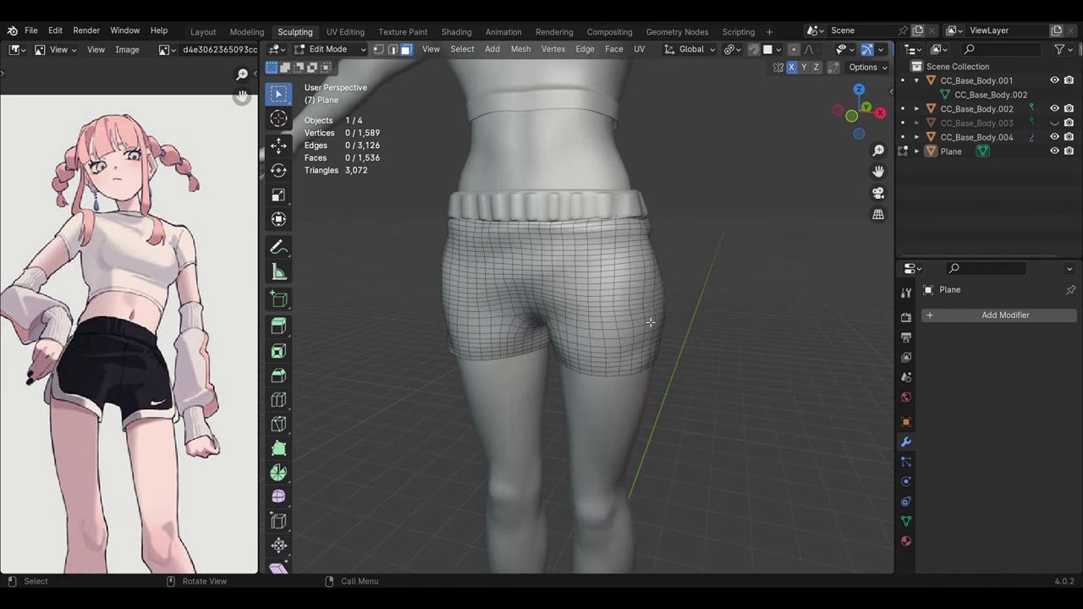
mouse_move(592, 356)
middle_mouse_down()
mouse_move(612, 390)
mouse_move(587, 401)
middle_mouse_up()
key("1")
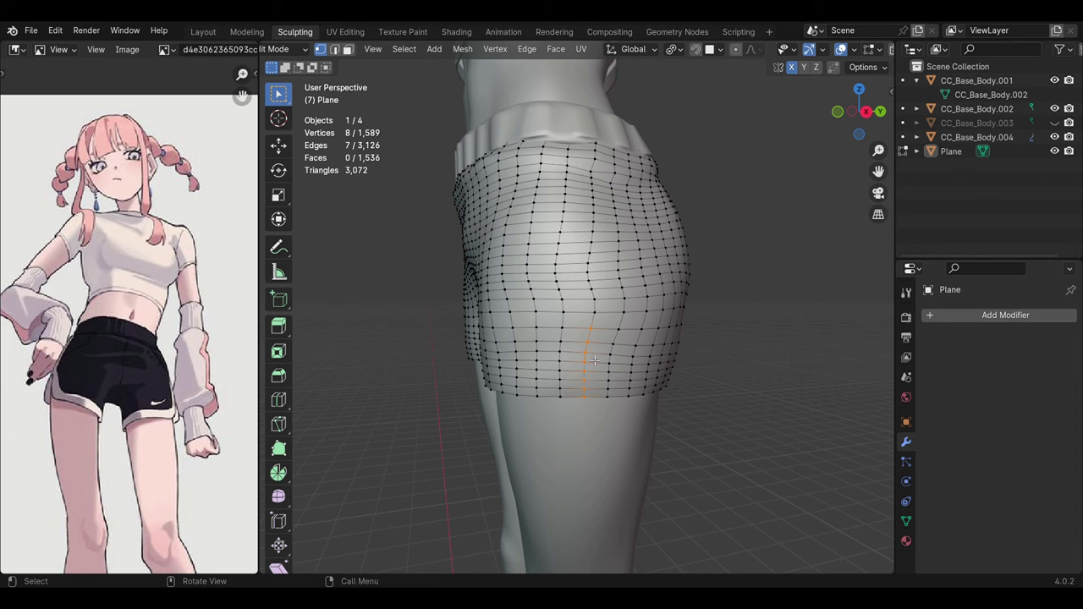
scroll(595, 360, "up", 3)
left_click(595, 397)
scroll(595, 398, "down", 1)
right_click(605, 246)
left_click_drag(595, 393, 639, 386)
scroll(638, 385, "down", 2)
mouse_move(638, 386)
middle_mouse_down()
mouse_move(593, 295)
mouse_move(597, 385)
middle_mouse_up()
scroll(587, 327, "up", 2)
left_click(597, 389)
scroll(597, 364, "down", 2)
key("shift+v")
right_click(597, 349)
key("shift+v")
left_click(592, 392)
key("shift+v")
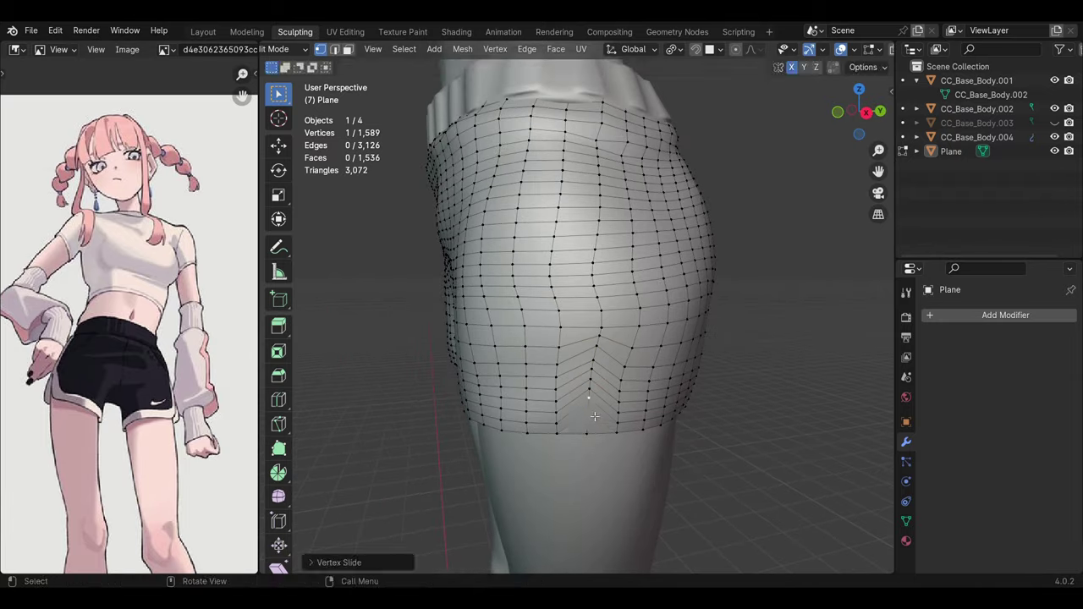
left_click(590, 411)
Step: Slide and move further hem vertices around the side seam to even them out
scroll(569, 246, "up", 2)
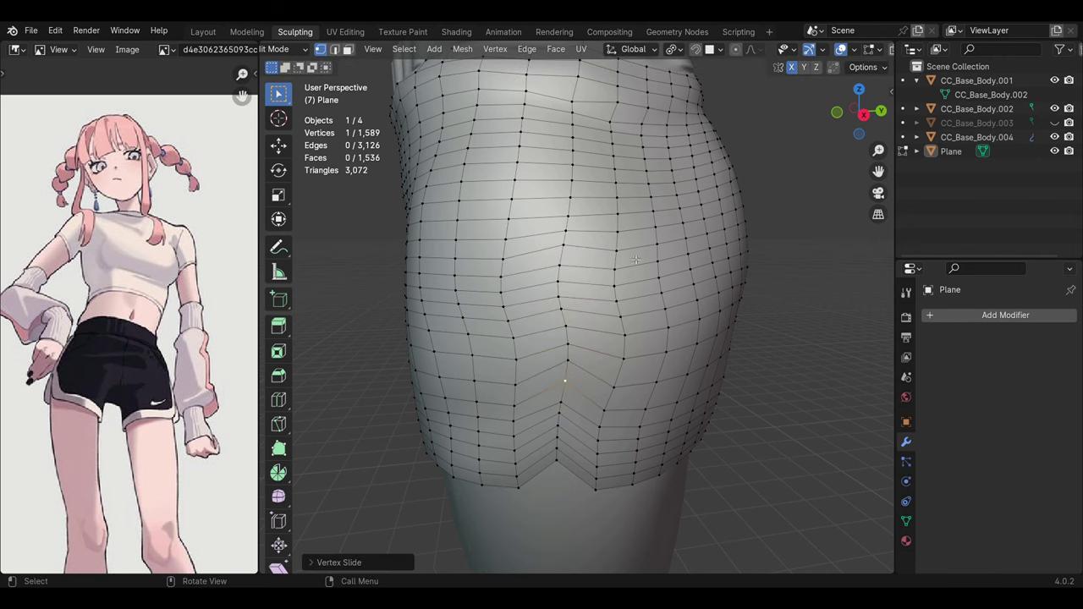
middle_click_drag(569, 378, 575, 356)
scroll(575, 355, "down", 3)
scroll(579, 335, "up", 3)
key("shift+v")
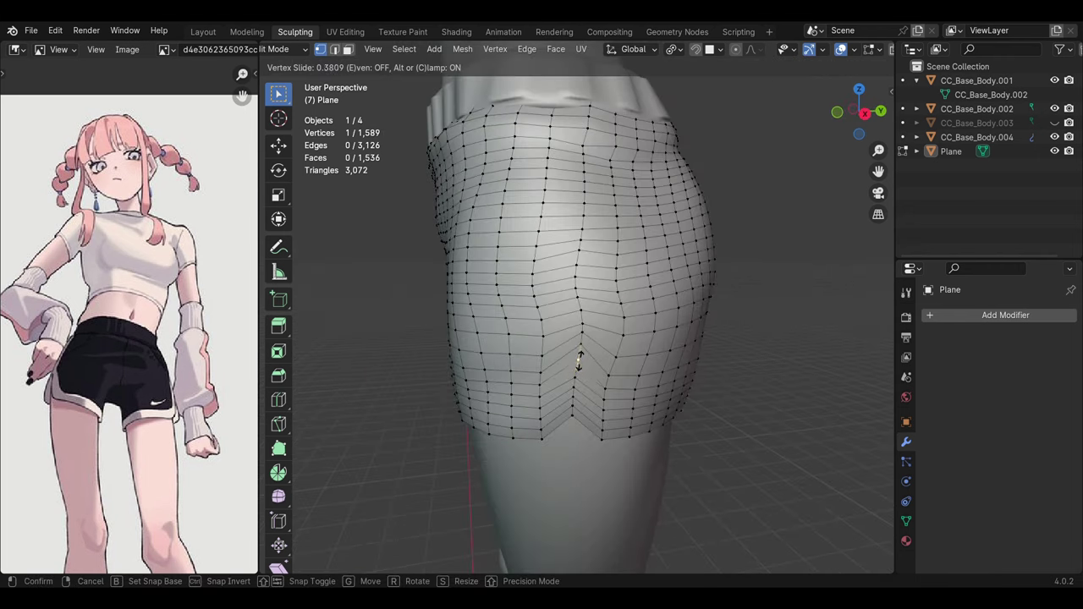
left_click(694, 454)
middle_click_drag(694, 454, 580, 315)
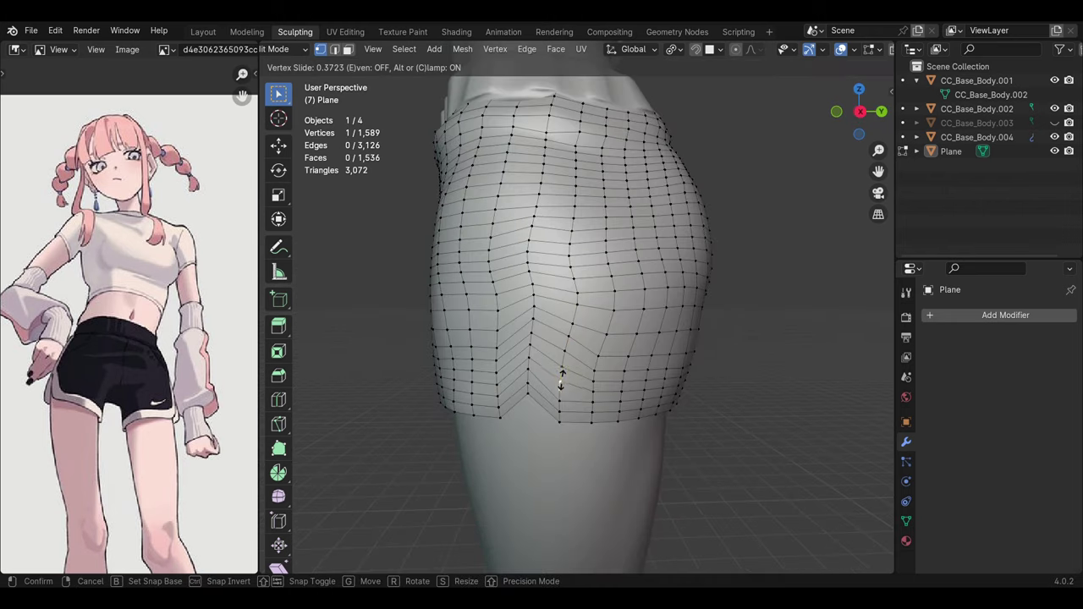
middle_click_drag(786, 459, 554, 350)
key("g")
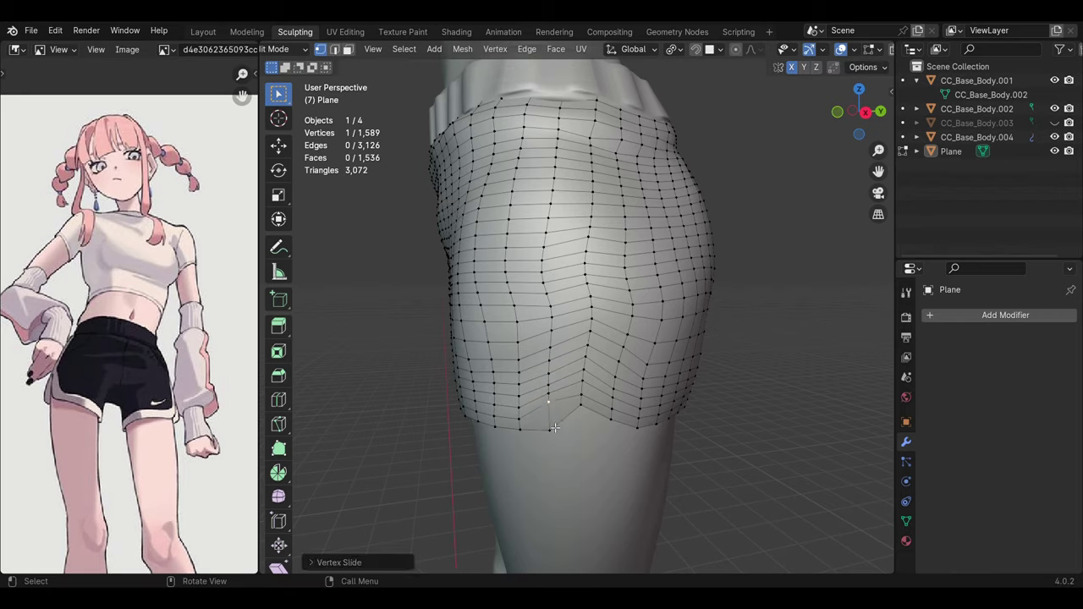
left_click(553, 420)
mouse_move(554, 420)
middle_mouse_down()
mouse_move(716, 394)
mouse_move(711, 437)
mouse_move(536, 433)
mouse_move(582, 446)
middle_mouse_up()
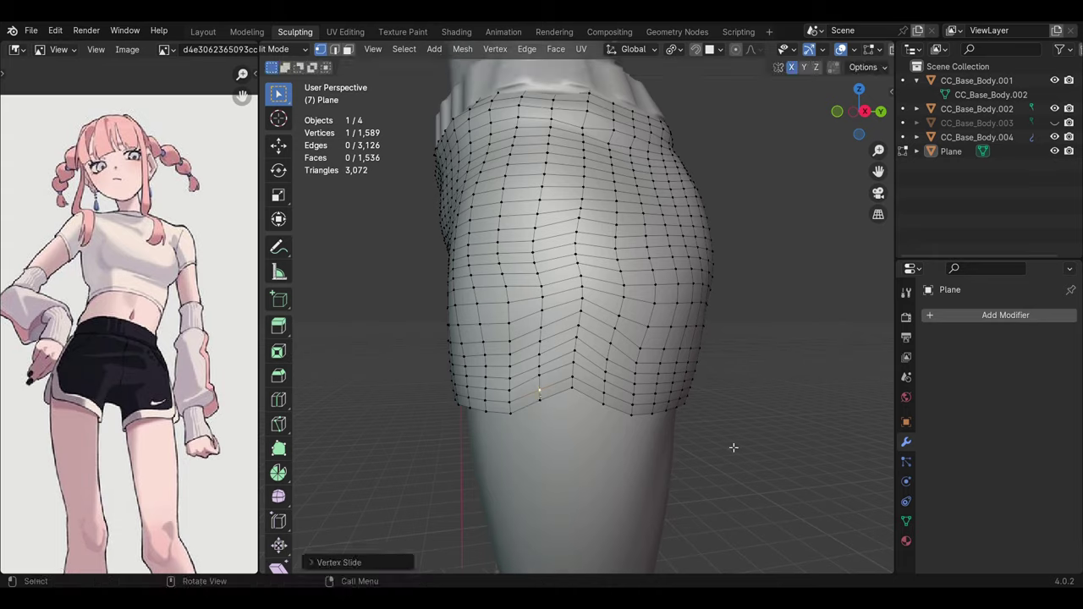
left_click(732, 447)
scroll(733, 447, "up", 2)
middle_click_drag(733, 447, 616, 400)
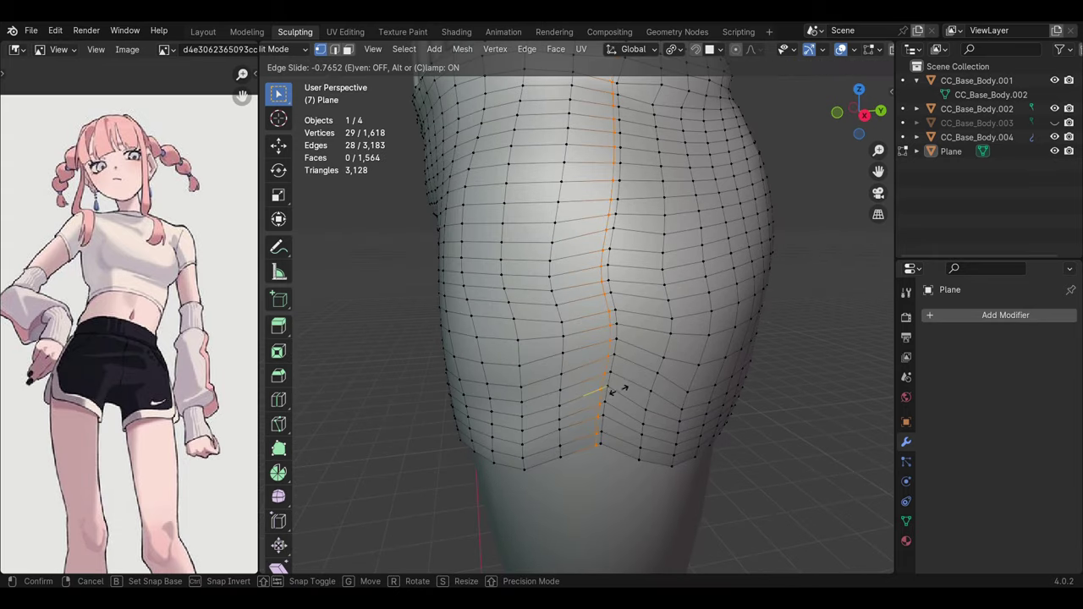
Step: Delete the column of faces along the side seam to open the slit
left_click(599, 406, "alt")
key("x")
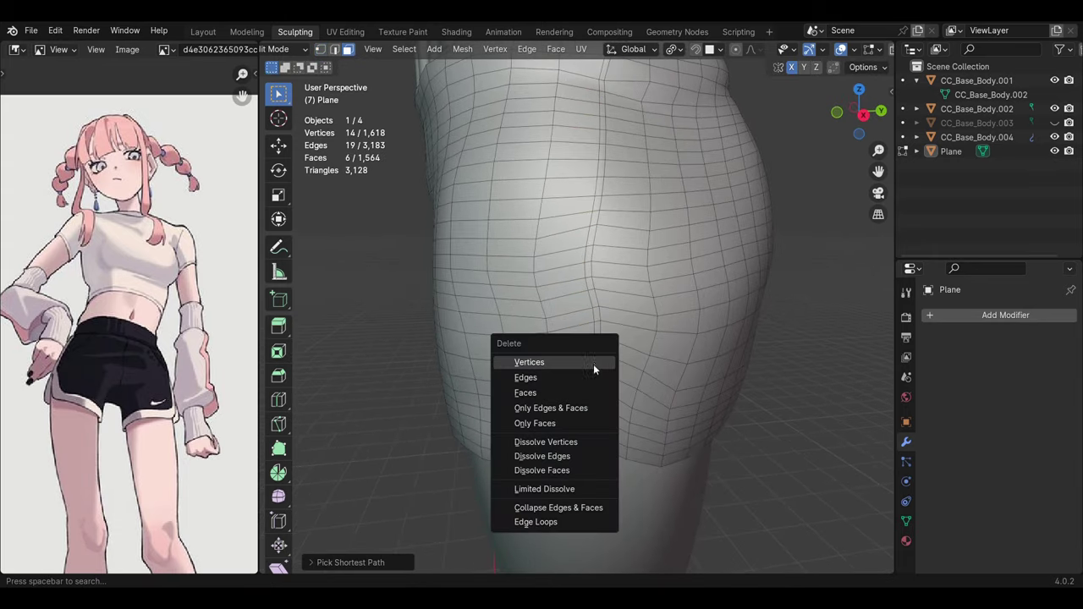
left_click(521, 466)
Step: In vertex select, slide the hem vertices beside the new slit into place
left_click(321, 49)
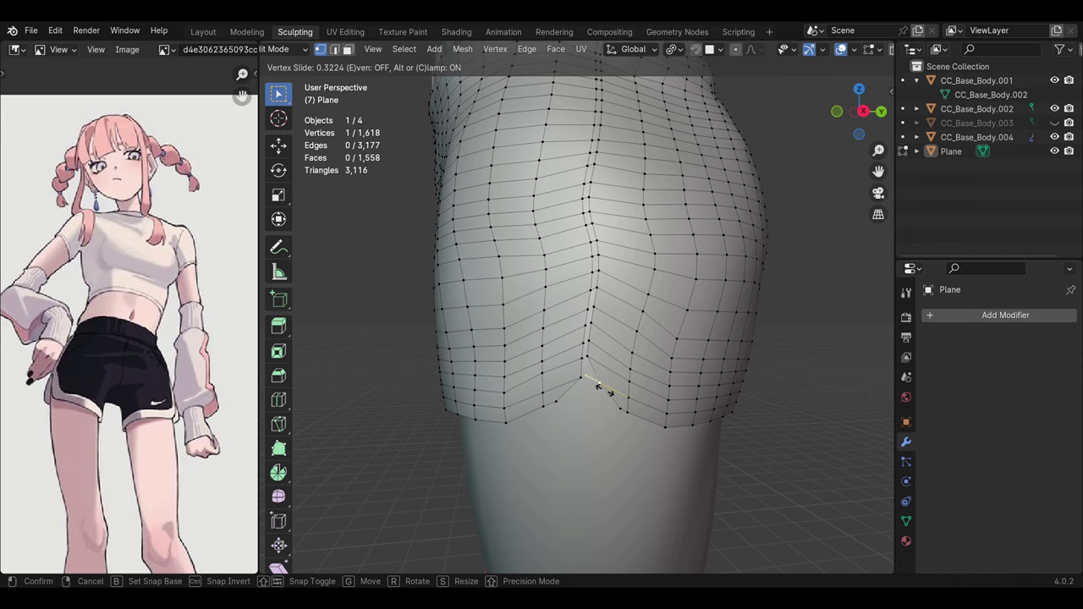
left_click(588, 332)
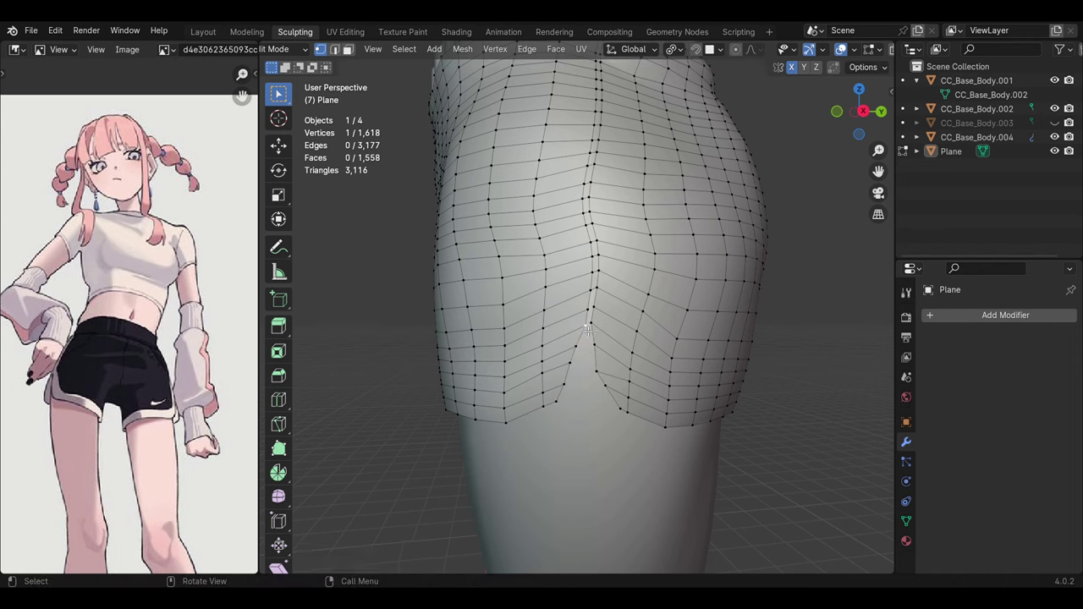
left_click(589, 310)
scroll(646, 336, "up", 2)
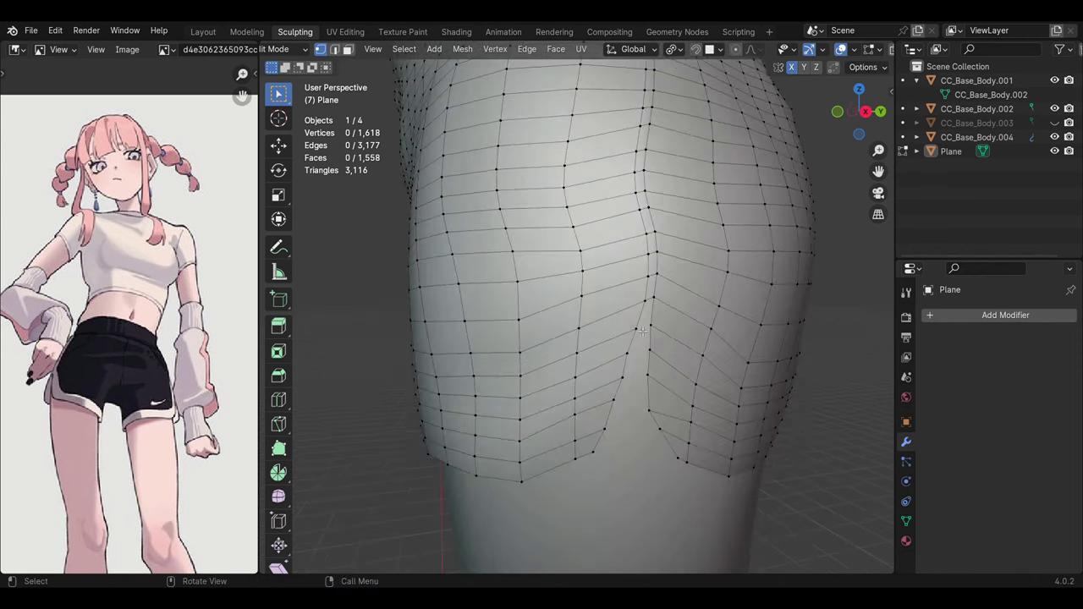
mouse_move(636, 334)
middle_mouse_down()
mouse_move(723, 435)
mouse_move(592, 457)
middle_mouse_up()
left_click(546, 468)
key("shift+v")
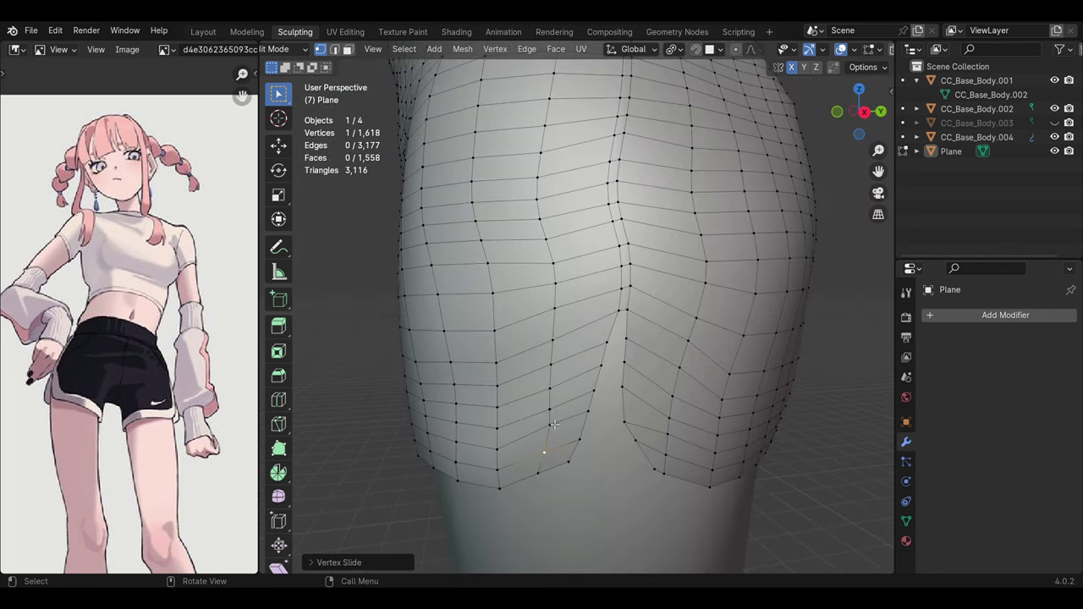
Step: Select the bottom hem loop of the shorts
left_click(581, 345, "alt")
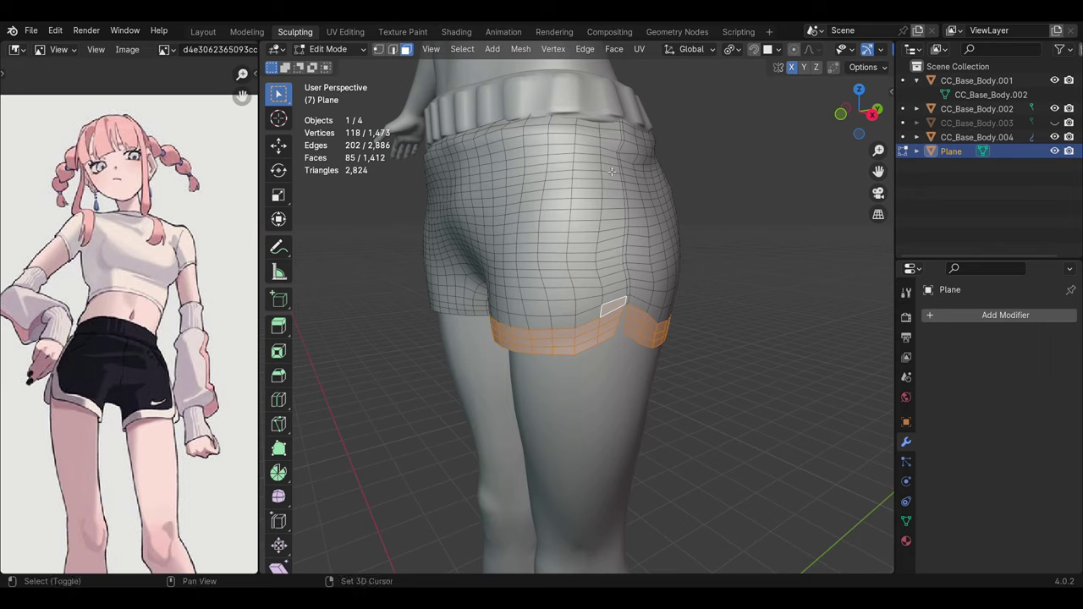
mouse_move(611, 170)
middle_mouse_down()
mouse_move(597, 161)
mouse_move(538, 392)
mouse_move(587, 398)
mouse_move(578, 360)
mouse_move(628, 416)
mouse_move(562, 393)
mouse_move(542, 362)
middle_mouse_up()
left_click(597, 161, "alt+shift")
Step: Add the left leg's hem loop and extrude both hems into a thicker rim
left_click(538, 392, "alt+shift")
key("e")
left_click(571, 346)
key("alt+a")
Step: Place a vertical loop cut beside the side seam, undoing a misplaced attempt
key("ctrl+r")
left_click(561, 393)
right_click(562, 393)
key("ctrl+r")
left_click(542, 362)
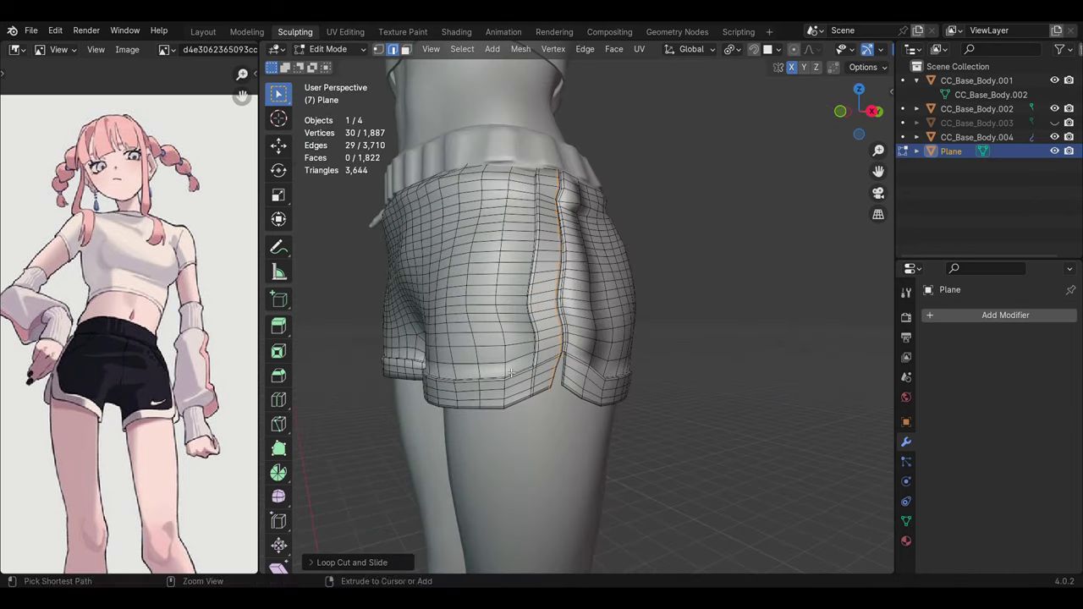
key("ctrl+z")
middle_click_drag(506, 422, 631, 426)
key("ctrl+r")
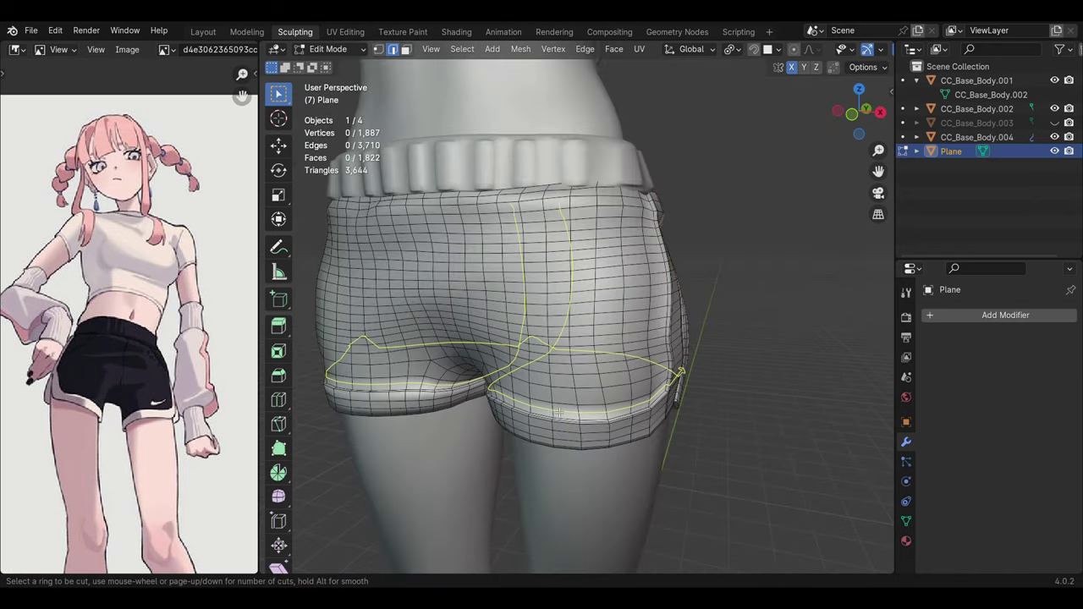
key("Tab")
key("Tab")
mouse_move(592, 364)
middle_mouse_down()
mouse_move(499, 366)
mouse_move(457, 431)
middle_mouse_up()
key("ctrl+r")
left_click(499, 365)
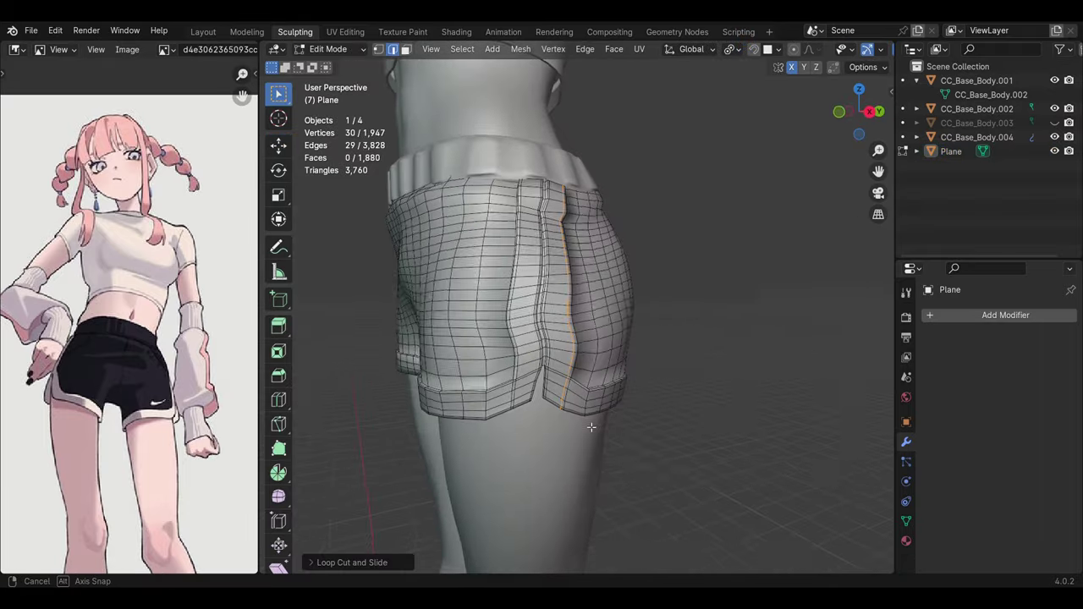
Step: Add more vertical loop cuts on the seam's other side and near the hem, then return to Object Mode
key("ctrl+r")
left_click(457, 432)
left_click(588, 457)
key("ctrl+r")
left_click(582, 435)
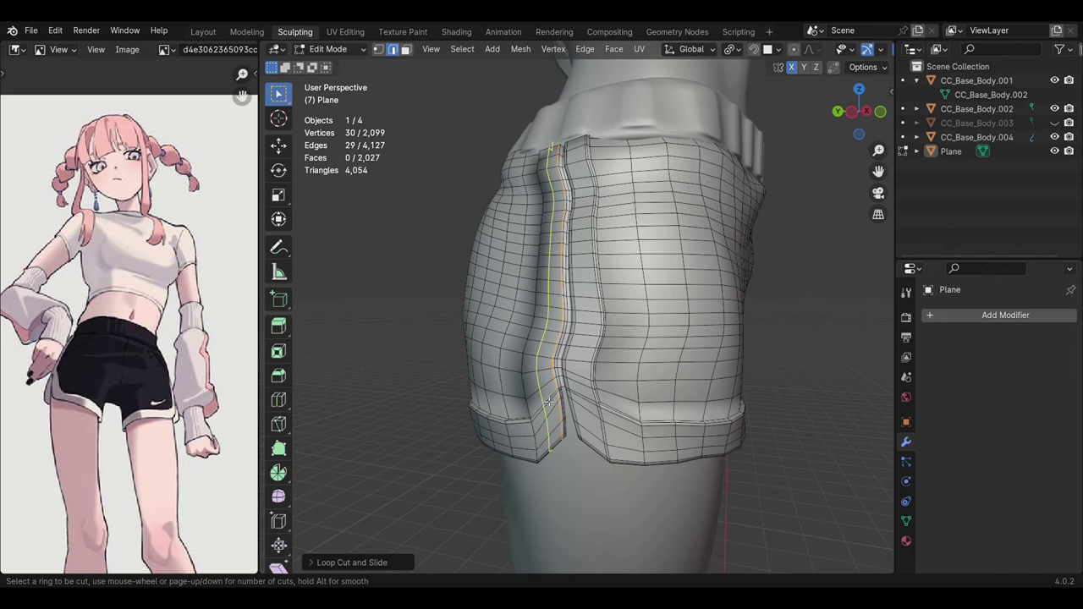
left_click(542, 381)
left_click(533, 364)
mouse_move(534, 364)
middle_mouse_down()
mouse_move(544, 415)
mouse_move(626, 385)
middle_mouse_up()
left_click(551, 413)
key("ctrl+r")
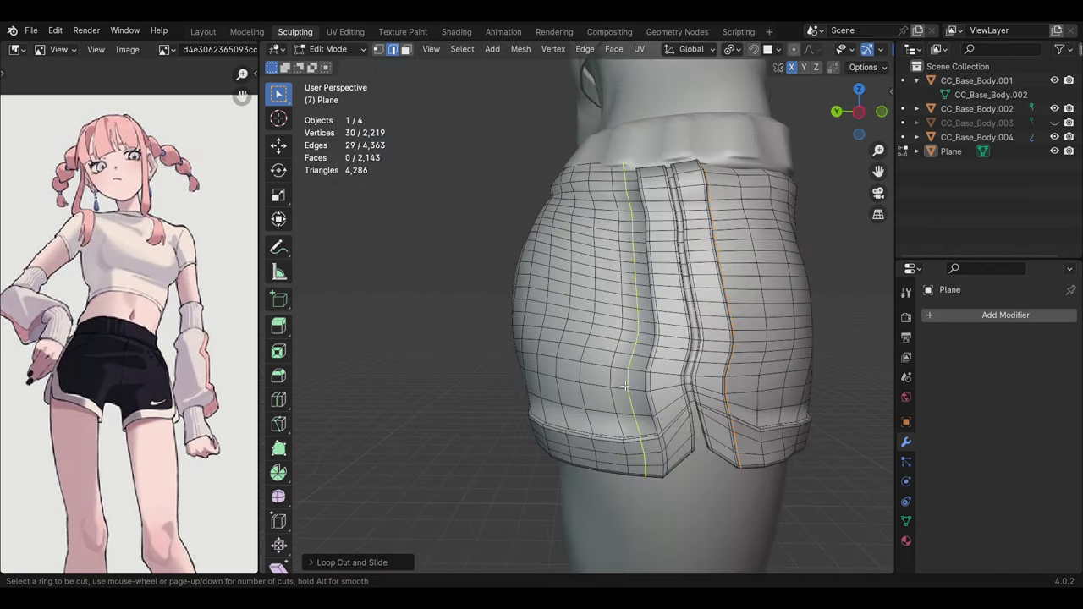
left_click(626, 432)
middle_click_drag(626, 431, 535, 366)
scroll(592, 398, "down", 2)
key("Tab")
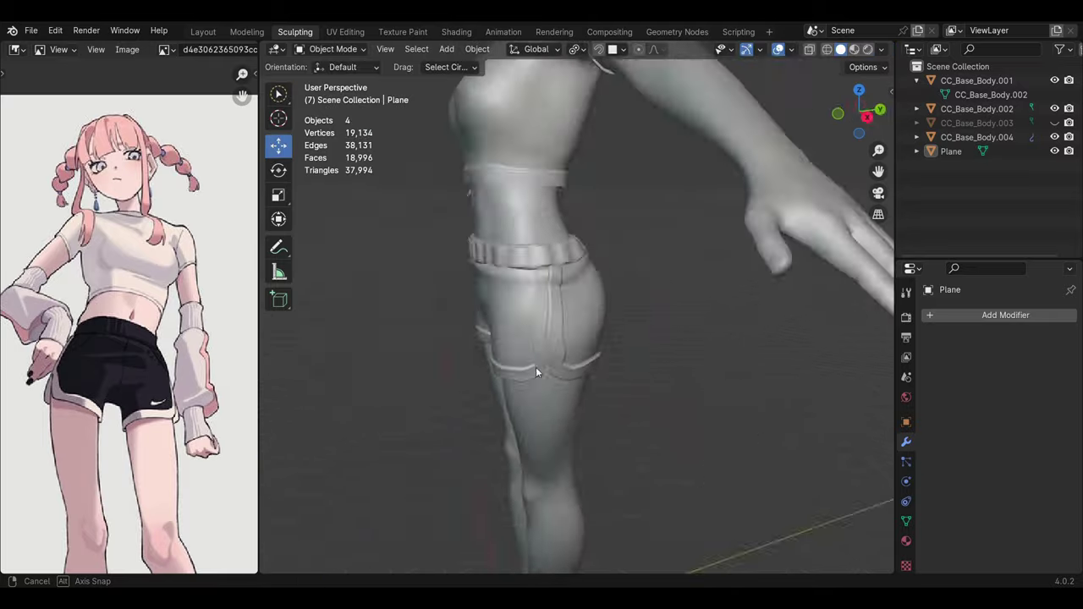
Step: Back in Edit Mode on the shorts, add one more loop cut
scroll(536, 367, "down", 3)
scroll(558, 359, "up", 4)
mouse_move(705, 421)
middle_mouse_down()
mouse_move(402, 411)
mouse_move(589, 516)
middle_mouse_up()
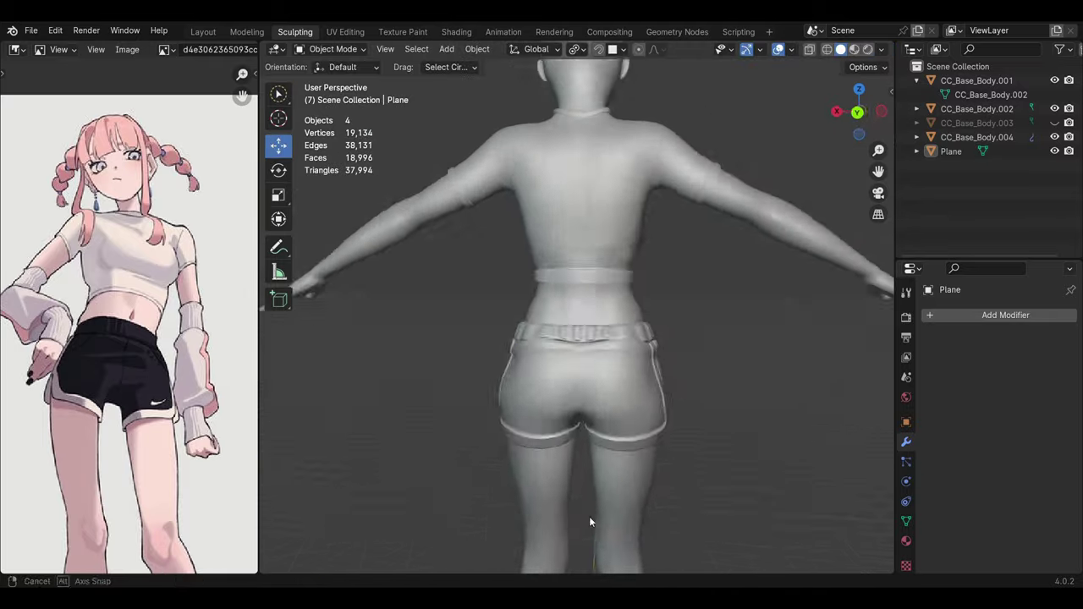
key("Tab")
mouse_move(640, 383)
middle_mouse_down()
mouse_move(573, 398)
mouse_move(611, 364)
mouse_move(580, 404)
mouse_move(612, 395)
mouse_move(576, 403)
mouse_move(609, 413)
mouse_move(586, 373)
mouse_move(369, 373)
mouse_move(592, 338)
middle_mouse_up()
key("ctrl+r")
left_click(574, 398)
Step: Put the shorts into Sculpt Mode with the Smooth, then Inflate/Deflate brush
key("ctrl+Tab")
key("s")
key("i")
left_click(976, 80)
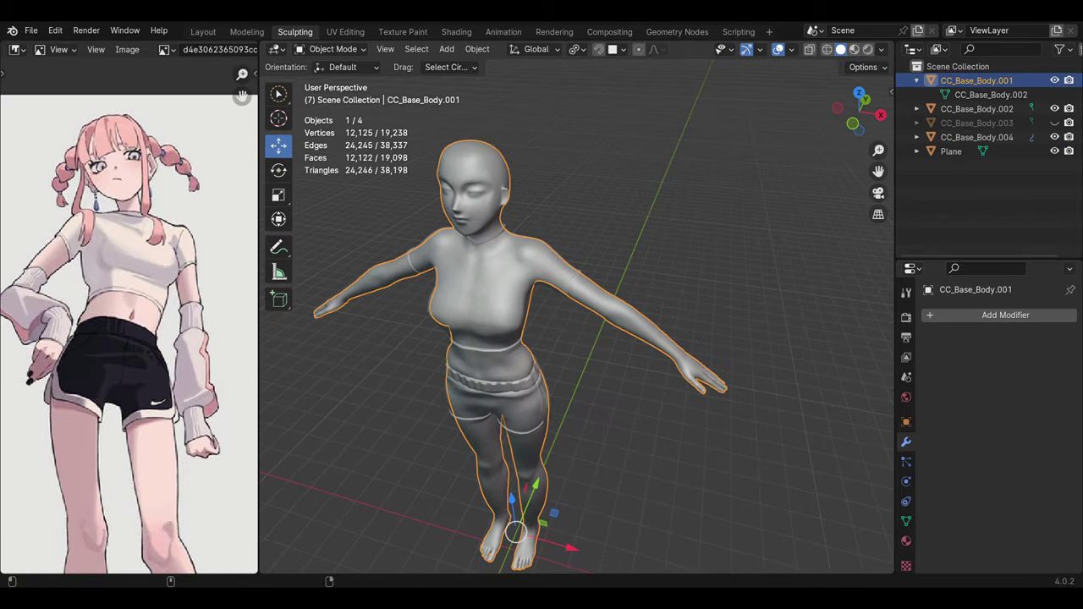
Step: In Edit Mode face select on the body, select face rings along the forearm down to the wrist
key("Tab")
scroll(684, 375, "up", 3)
scroll(662, 375, "up", 3)
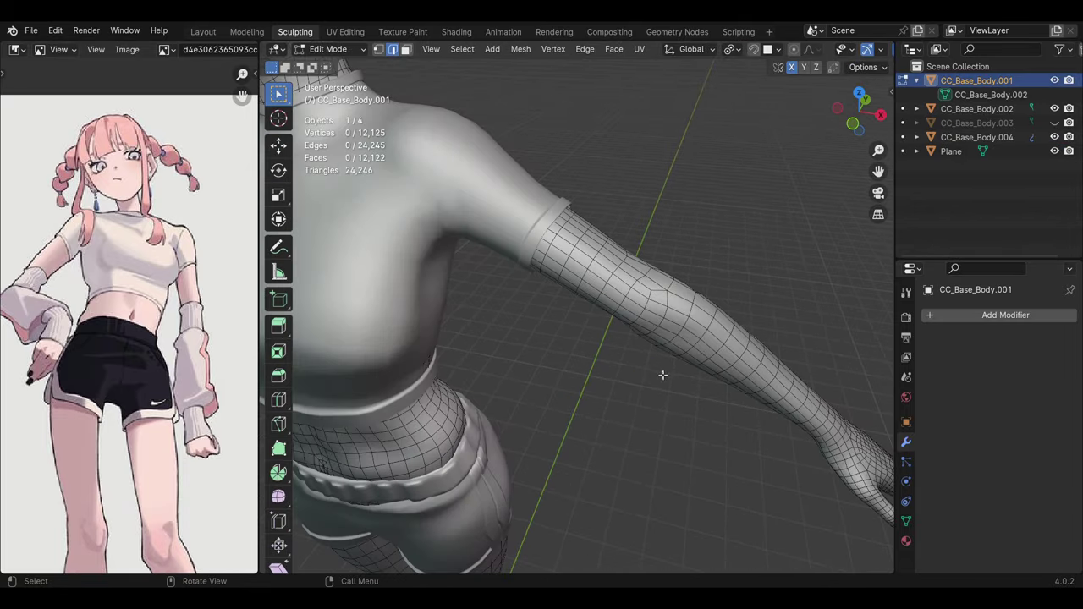
left_click(407, 49)
left_click(561, 295, "alt")
mouse_move(561, 295)
middle_mouse_down()
mouse_move(593, 288)
mouse_move(574, 278)
middle_mouse_up()
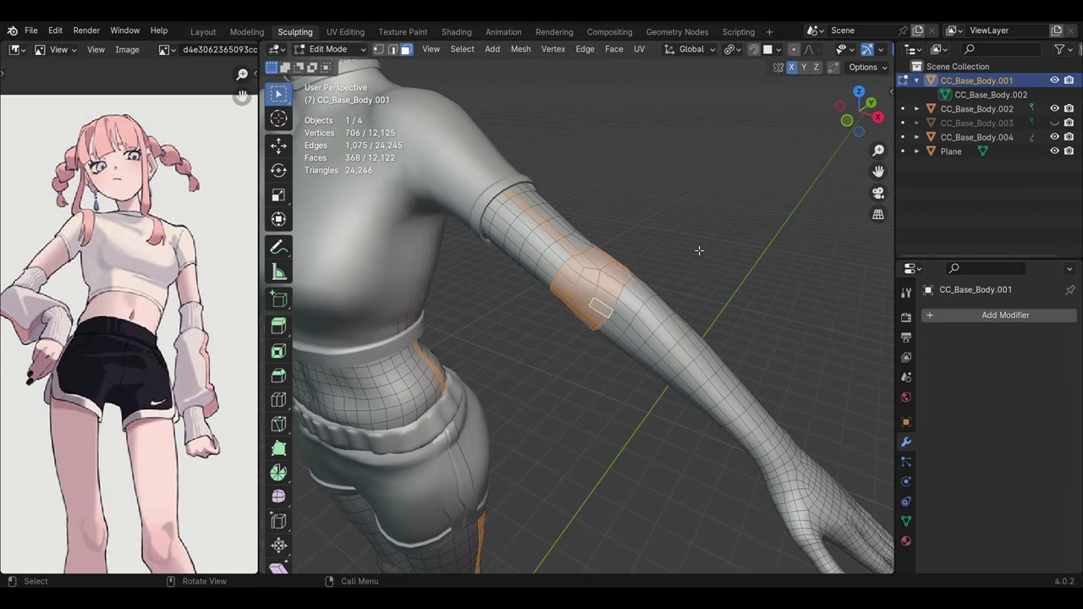
left_click(594, 279, "shift")
mouse_move(594, 279)
middle_mouse_down()
mouse_move(686, 179)
mouse_move(702, 221)
middle_mouse_up()
left_click(714, 204, "alt+shift")
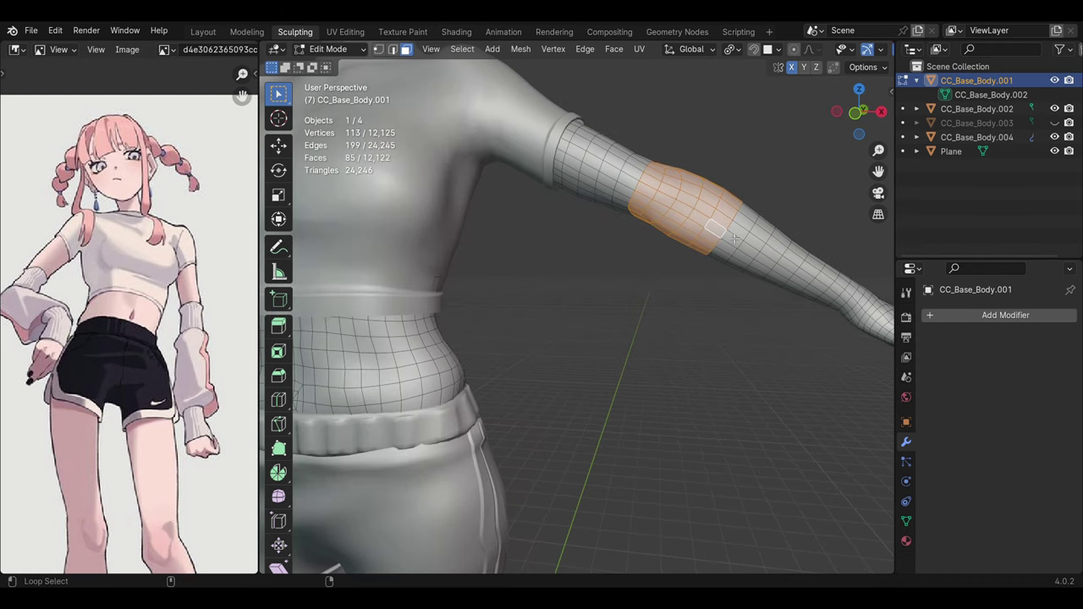
left_click(823, 288, "alt+shift")
mouse_move(823, 288)
middle_mouse_down()
mouse_move(768, 333)
mouse_move(610, 320)
mouse_move(669, 360)
middle_mouse_up()
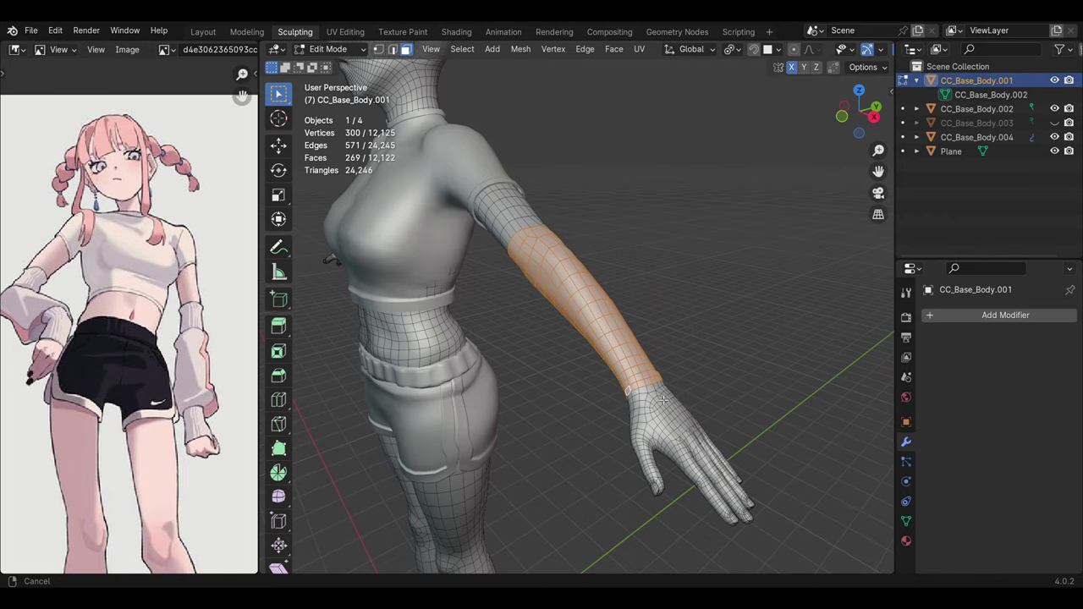
scroll(701, 378, "up", 3)
scroll(761, 403, "down", 5)
scroll(623, 359, "up", 6)
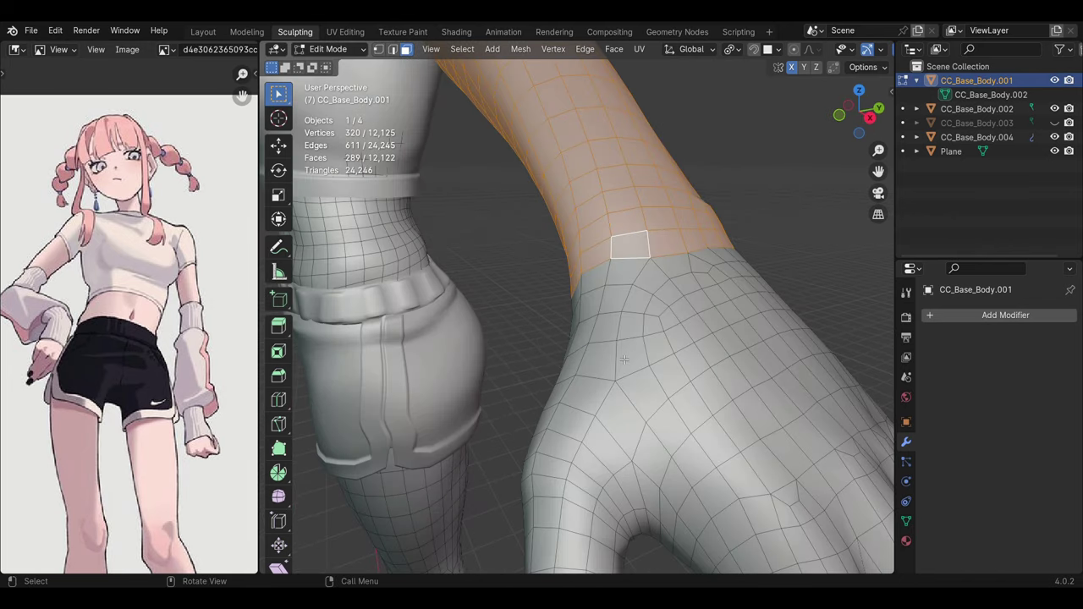
left_click_drag(646, 345, 646, 344)
scroll(704, 346, "down", 5)
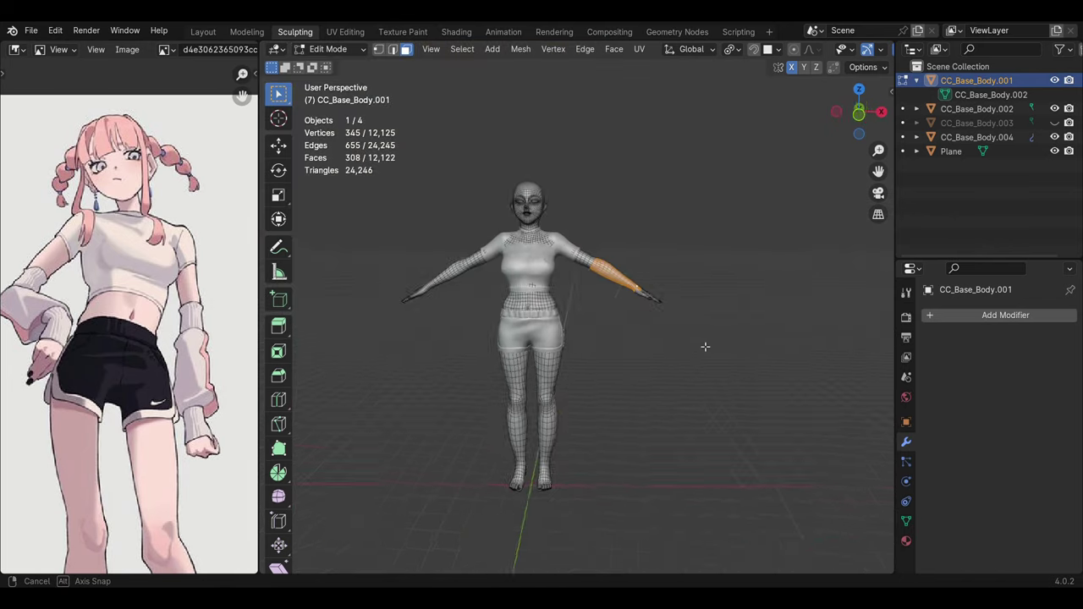
scroll(684, 370, "up", 5)
mouse_move(685, 370)
middle_mouse_down()
mouse_move(699, 321)
mouse_move(686, 324)
middle_mouse_up()
scroll(686, 324, "down", 5)
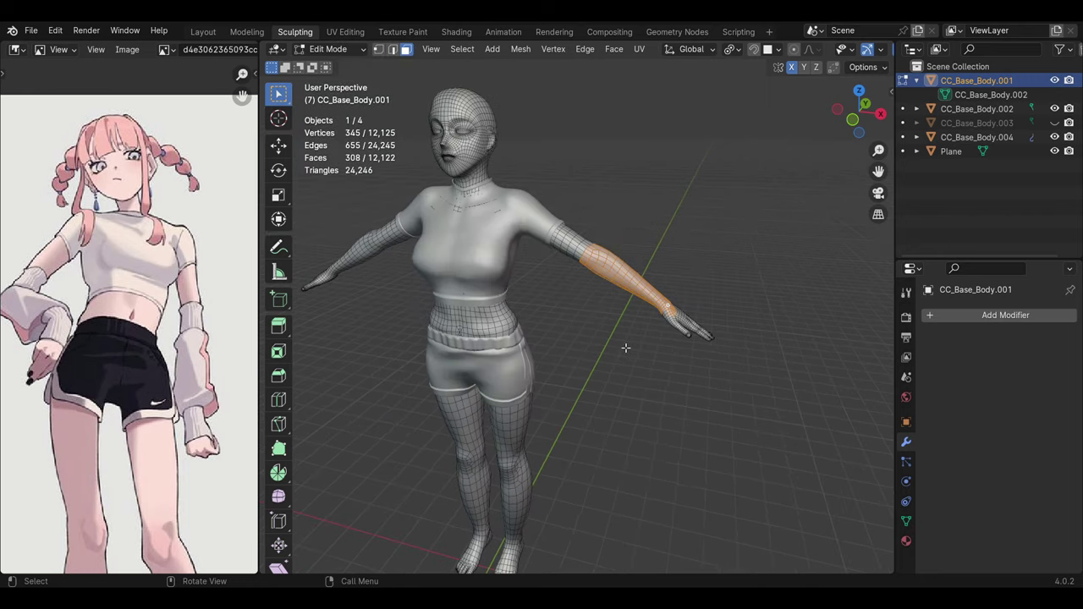
scroll(787, 343, "up", 5)
scroll(806, 367, "up", 2)
middle_click_drag(806, 367, 685, 360)
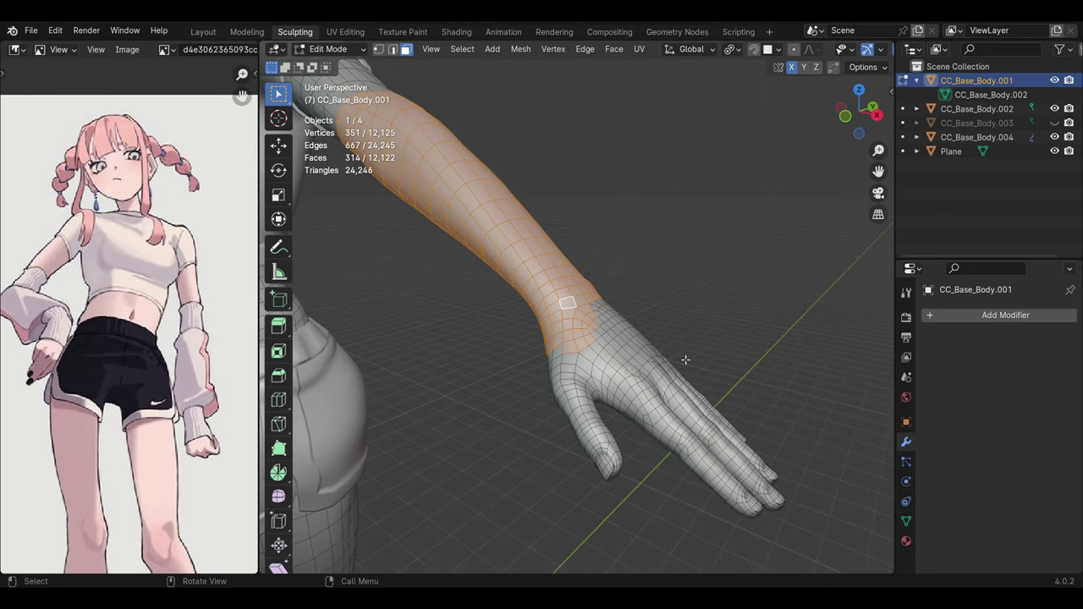
Step: Box-select additional forearm faces up to the elbow and around the wrist
left_click(569, 348, "shift")
key("b")
mouse_move(569, 349)
middle_mouse_down()
mouse_move(374, 360)
mouse_move(516, 205)
middle_mouse_up()
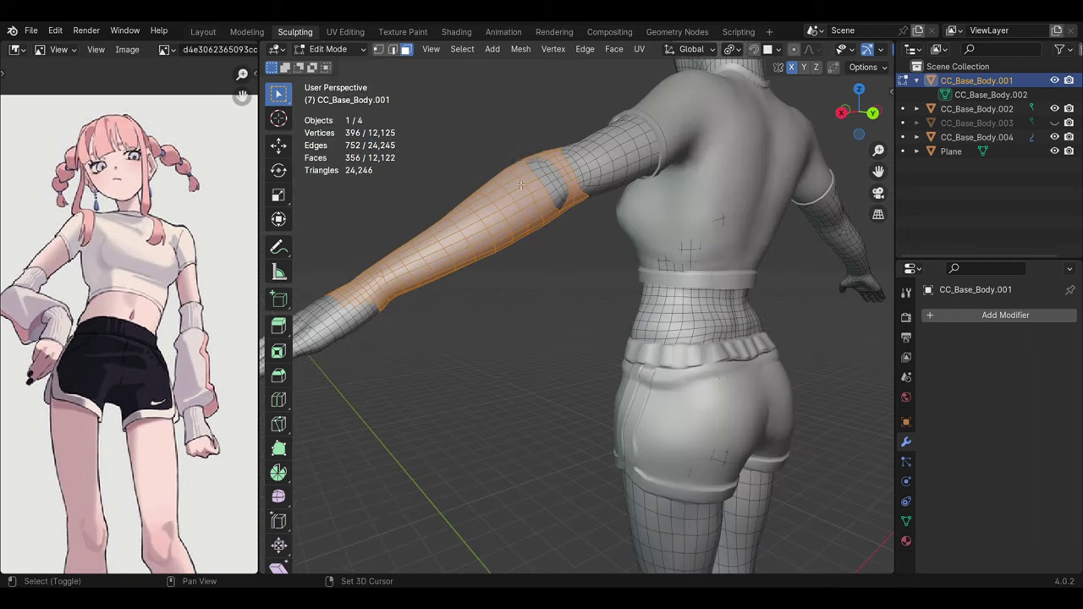
left_click_drag(554, 180, 567, 206)
middle_click_drag(567, 206, 623, 246)
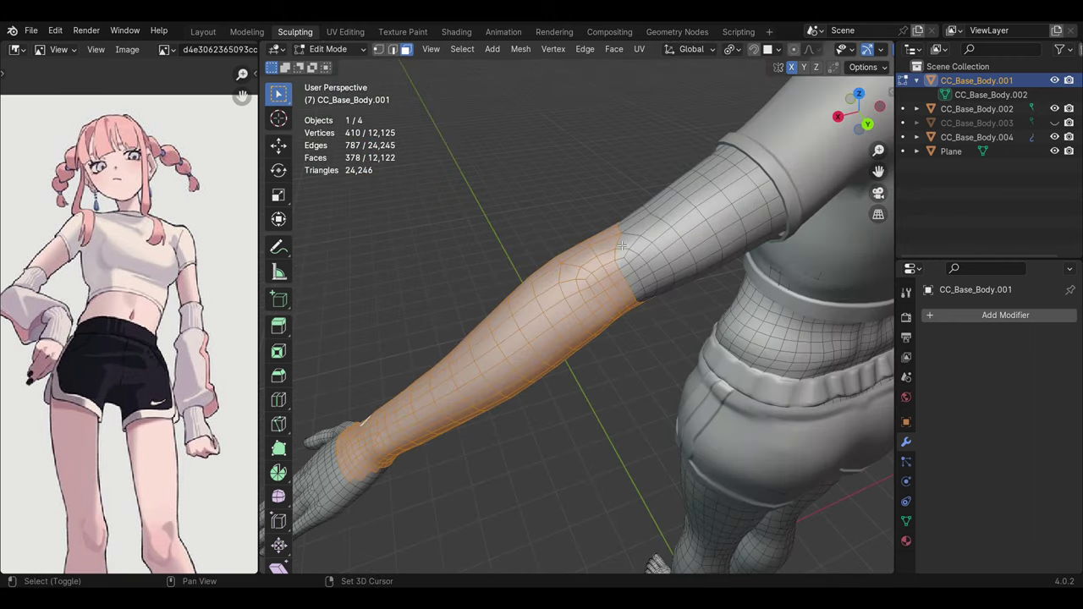
mouse_move(670, 299)
middle_mouse_down()
mouse_move(583, 360)
mouse_move(486, 293)
mouse_move(603, 254)
middle_mouse_up()
left_click_drag(603, 254, 636, 279)
mouse_move(668, 237)
middle_mouse_down()
mouse_move(690, 313)
mouse_move(616, 288)
mouse_move(623, 387)
mouse_move(525, 298)
mouse_move(585, 406)
middle_mouse_up()
left_click(616, 288, "ctrl")
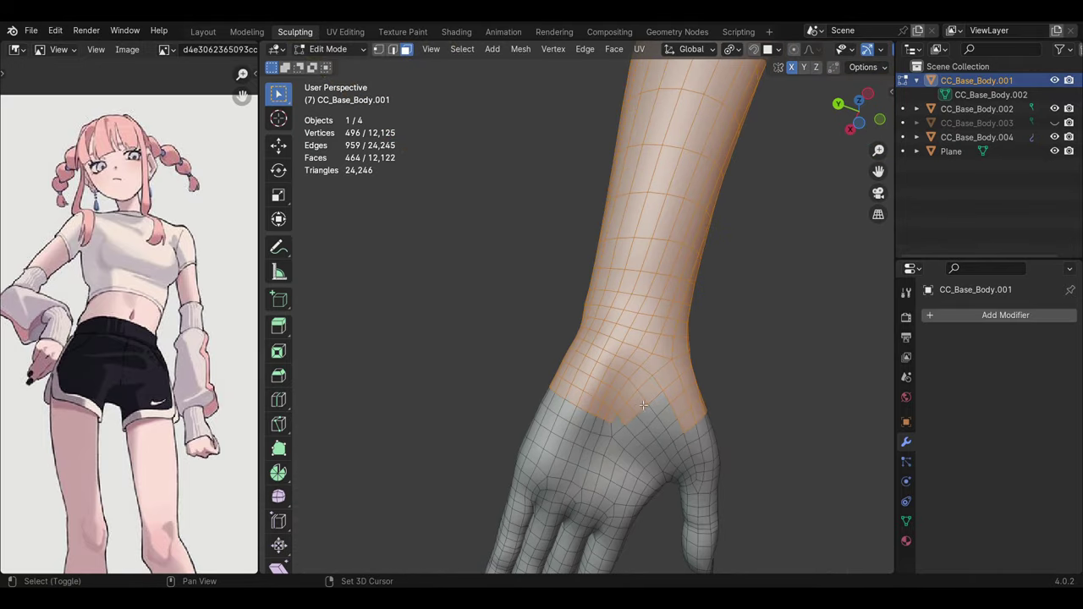
Step: Extend the selection over the back and sides of the hand near the thumb
mouse_move(647, 443)
middle_mouse_down()
mouse_move(684, 358)
mouse_move(660, 380)
mouse_move(639, 178)
mouse_move(740, 362)
middle_mouse_up()
scroll(726, 333, "down", 2)
scroll(750, 339, "up", 2)
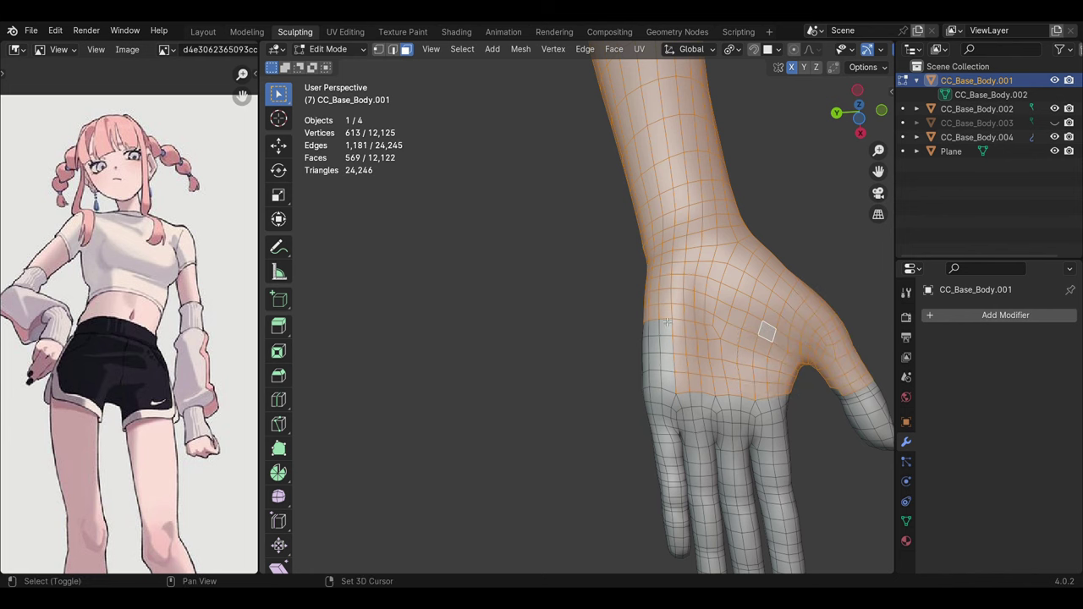
left_click_drag(721, 385, 721, 386)
middle_click_drag(722, 386, 462, 295)
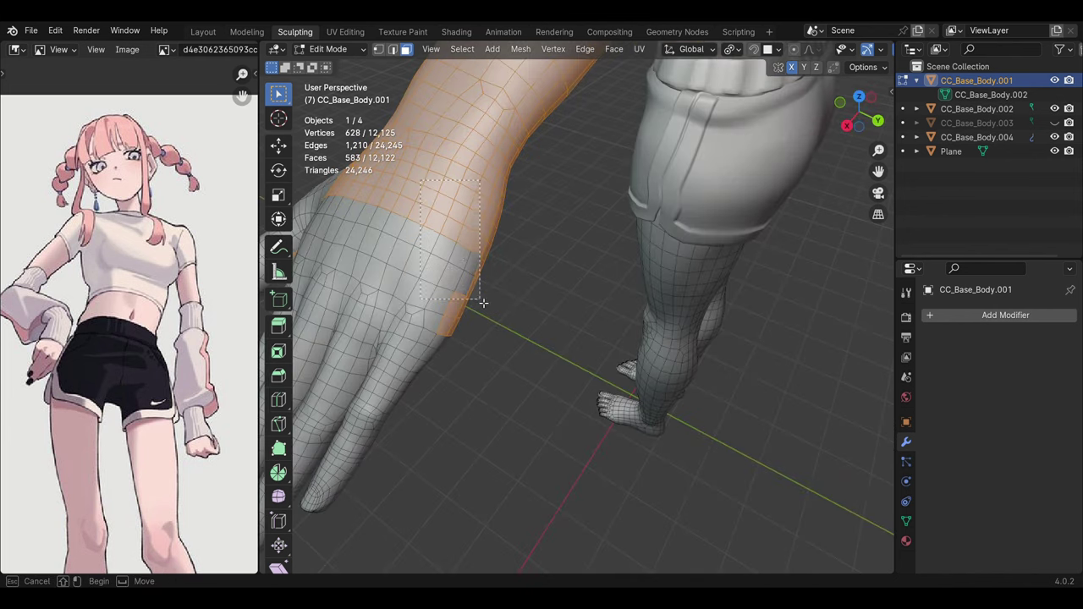
left_click_drag(482, 302, 483, 303)
middle_click_drag(483, 302, 377, 312)
left_click_drag(376, 311, 435, 357)
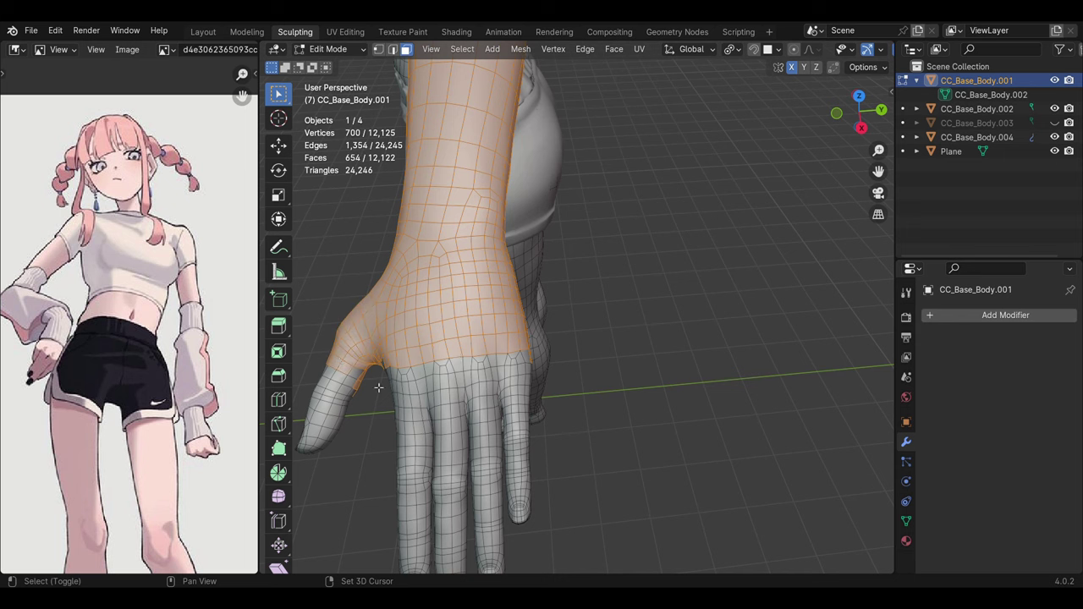
left_click_drag(345, 379, 346, 379)
middle_click_drag(346, 379, 470, 341)
left_click_drag(500, 342, 500, 343, "ctrl")
middle_click_drag(500, 343, 601, 269)
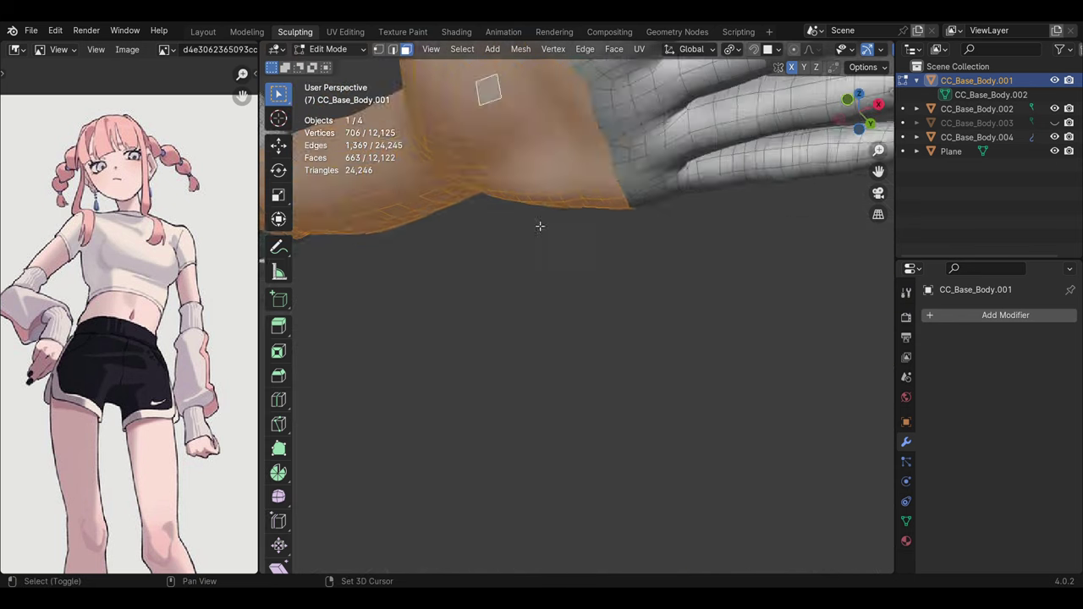
mouse_move(646, 373)
middle_mouse_down()
mouse_move(721, 453)
mouse_move(580, 421)
mouse_move(508, 421)
middle_mouse_up()
left_click(580, 421, "shift")
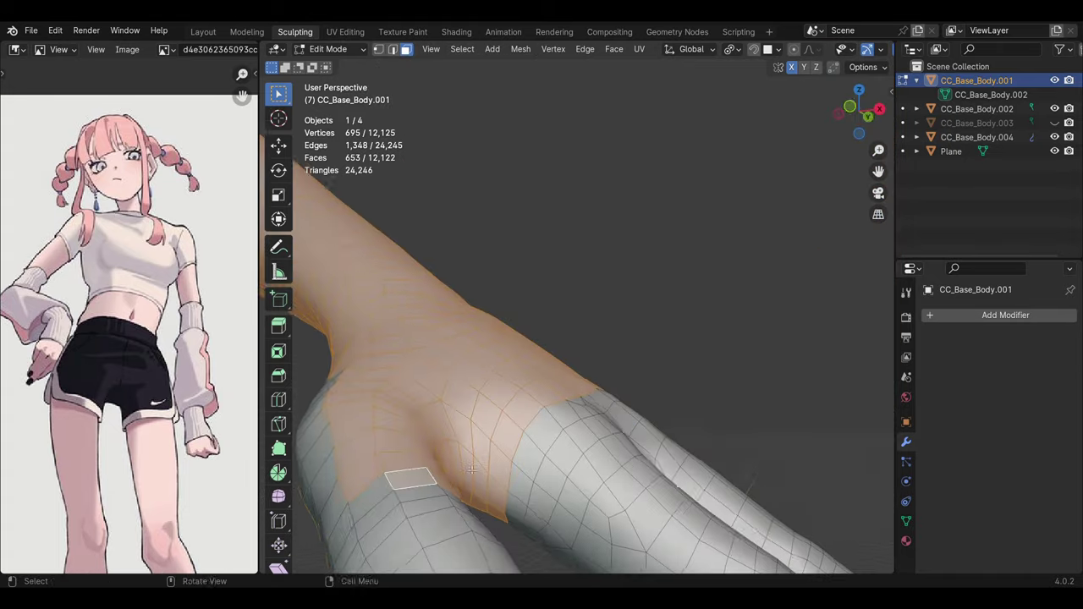
left_click(508, 422, "shift")
middle_click_drag(633, 532, 593, 487)
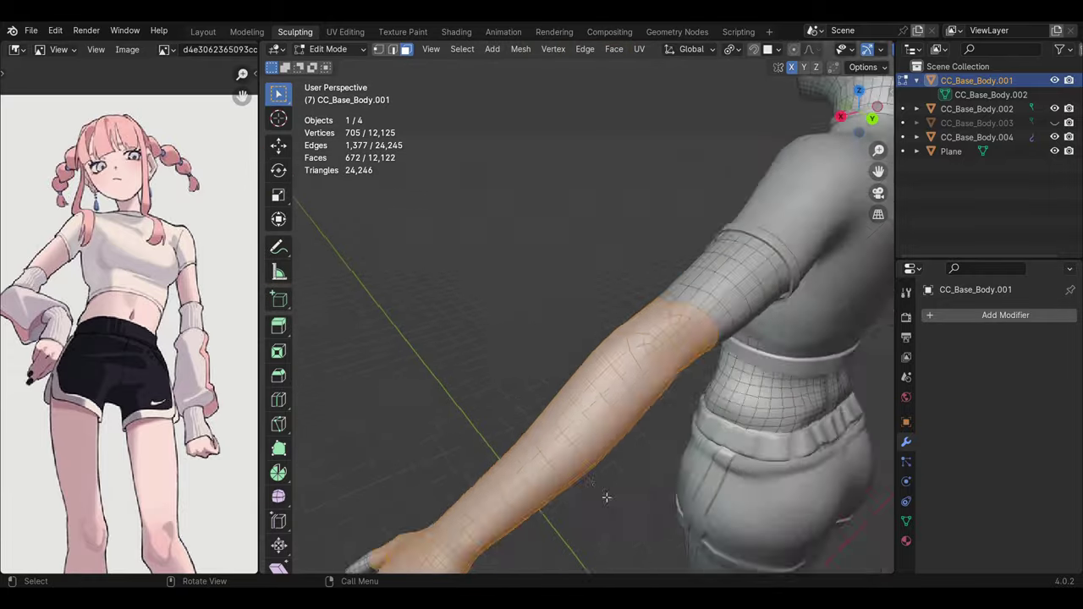
mouse_move(592, 487)
middle_mouse_down()
mouse_move(658, 442)
mouse_move(582, 395)
middle_mouse_up()
scroll(585, 384, "up", 5)
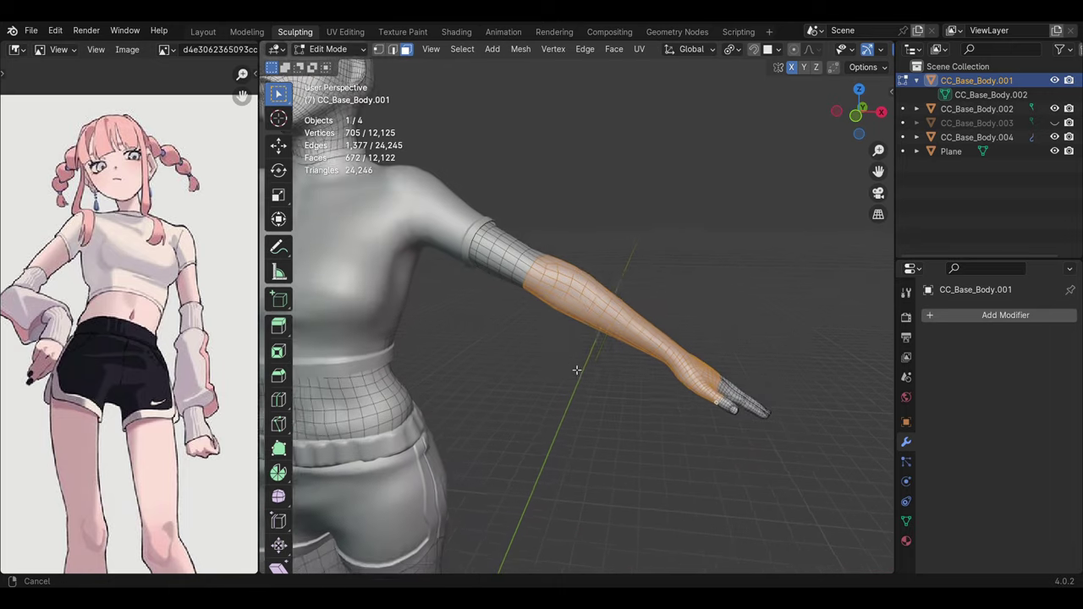
middle_click_drag(551, 382, 545, 391)
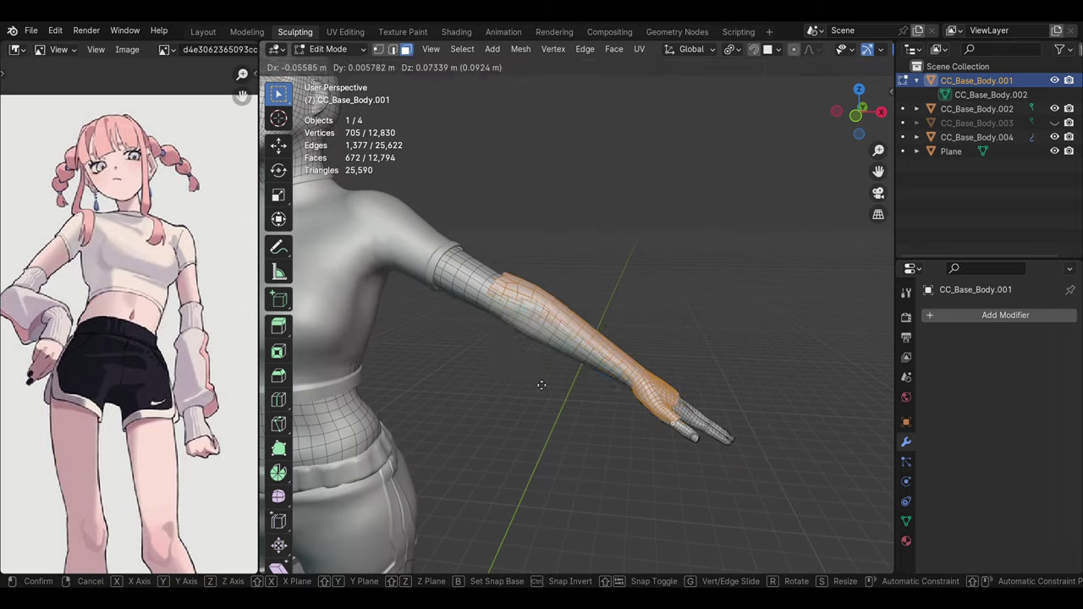
Step: Separate the copied forearm-and-hand faces into CC_Base_Body.005, a 672-face sleeve mesh, and edit it
key("Tab")
left_click(598, 377)
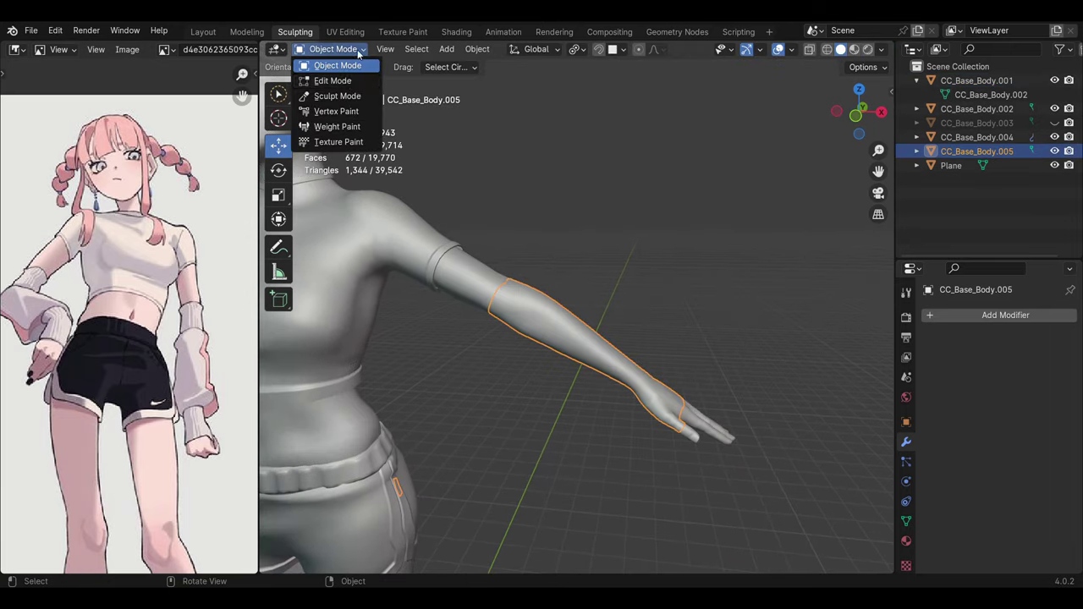
left_click(332, 80)
middle_click_drag(474, 322, 500, 335)
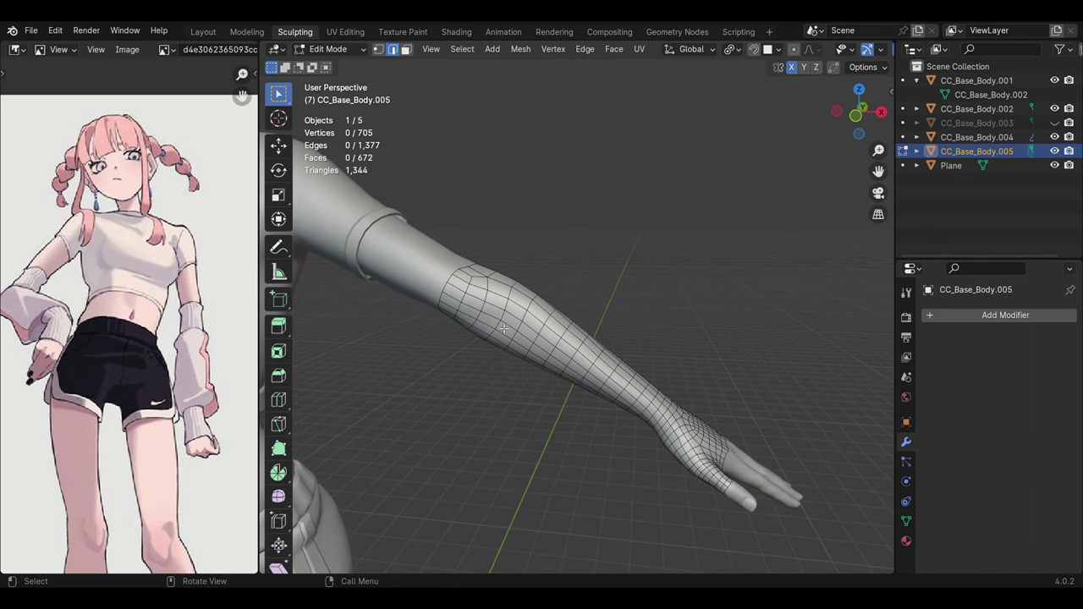
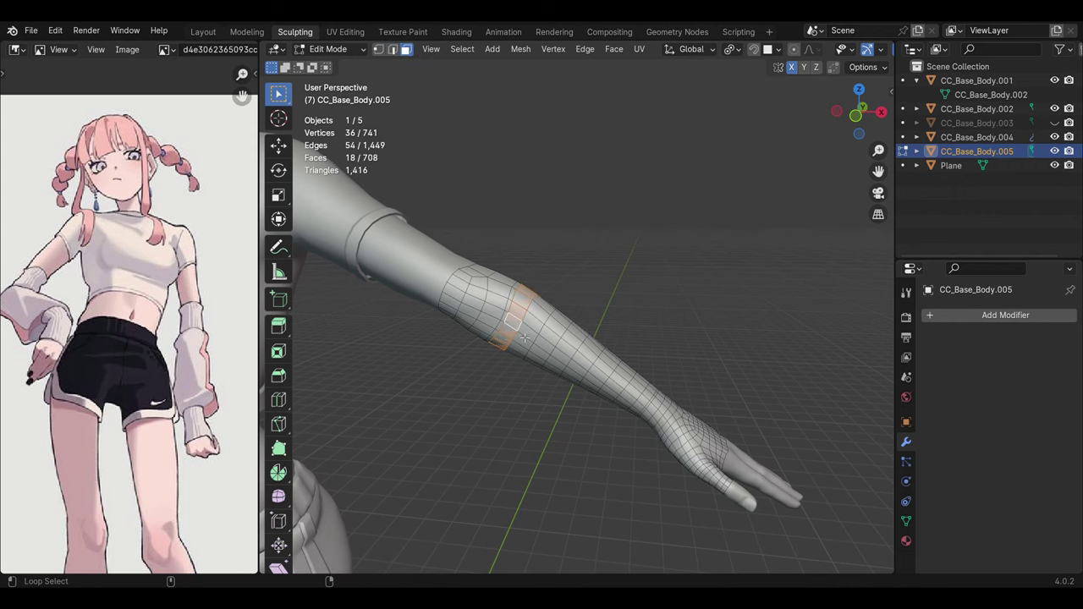
Step: Switch to edge select and scale a forearm edge loop outward
left_click(641, 409, "alt+shift")
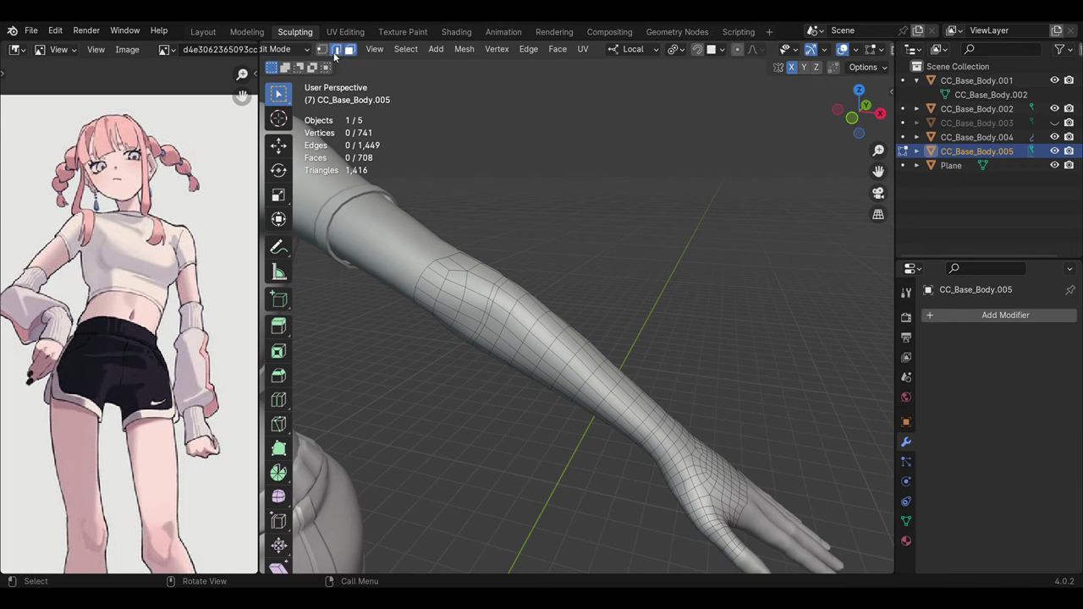
left_click(335, 50)
scroll(550, 339, "down", 2)
left_click(503, 315, "alt")
key("s")
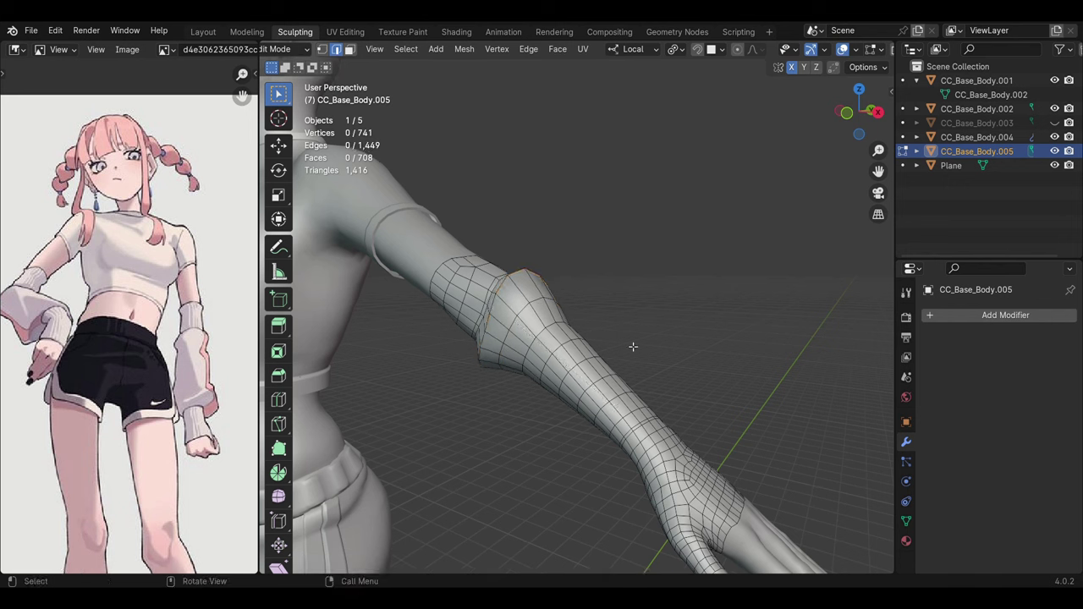
Step: Pick another forearm edge loop and scale it outward
scroll(633, 347, "down", 2)
left_click(600, 419, "alt")
scroll(607, 380, "up", 2)
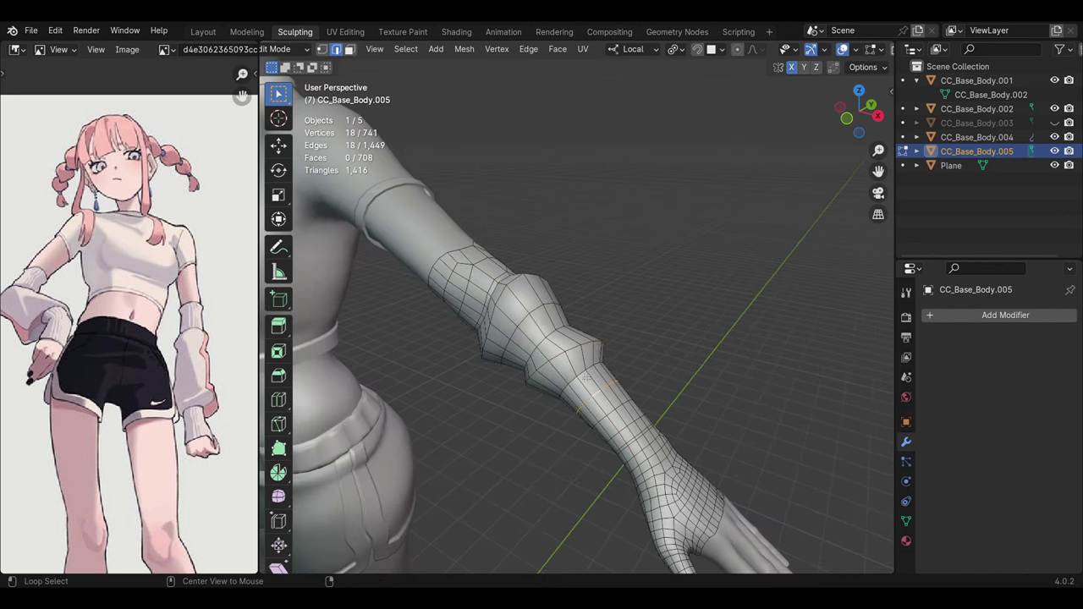
left_click(715, 289)
scroll(715, 289, "down", 3)
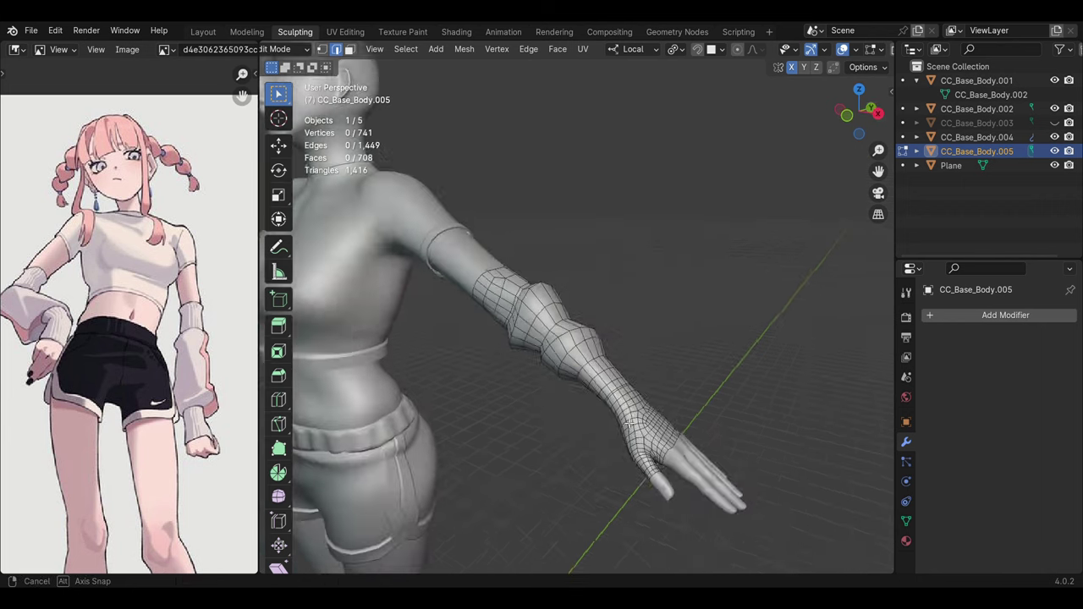
scroll(573, 373, "up", 3)
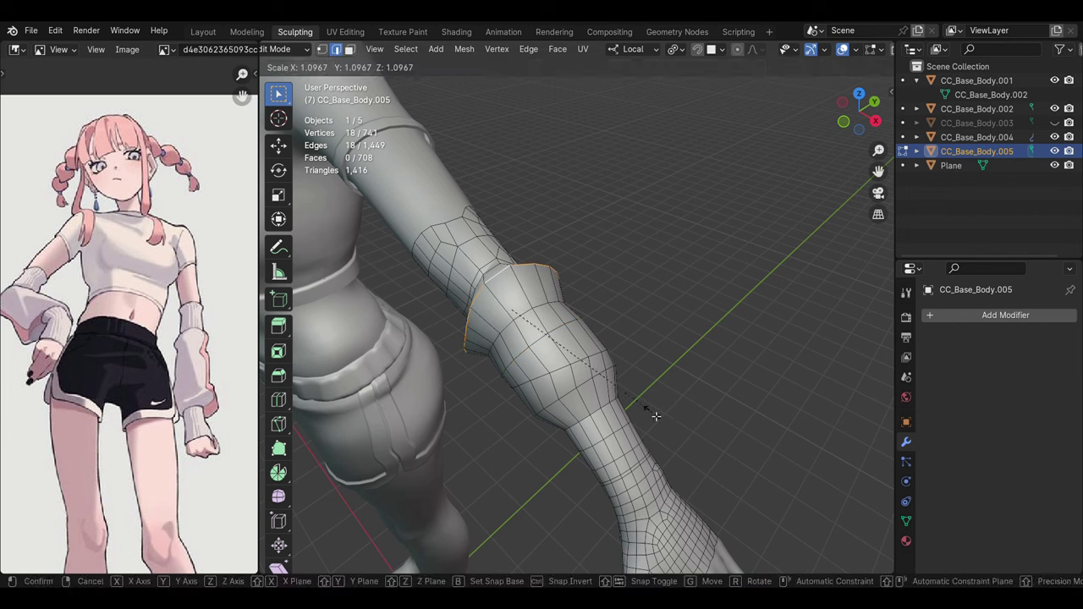
left_click(624, 385)
scroll(624, 385, "down", 3)
mouse_move(624, 385)
middle_mouse_down()
mouse_move(605, 398)
mouse_move(622, 417)
middle_mouse_up()
scroll(639, 432, "up", 3)
left_click(622, 417, "alt")
key("s")
Step: Check the enlarged forearm loop from around the torso and confirm its size
middle_click_drag(690, 475, 608, 454)
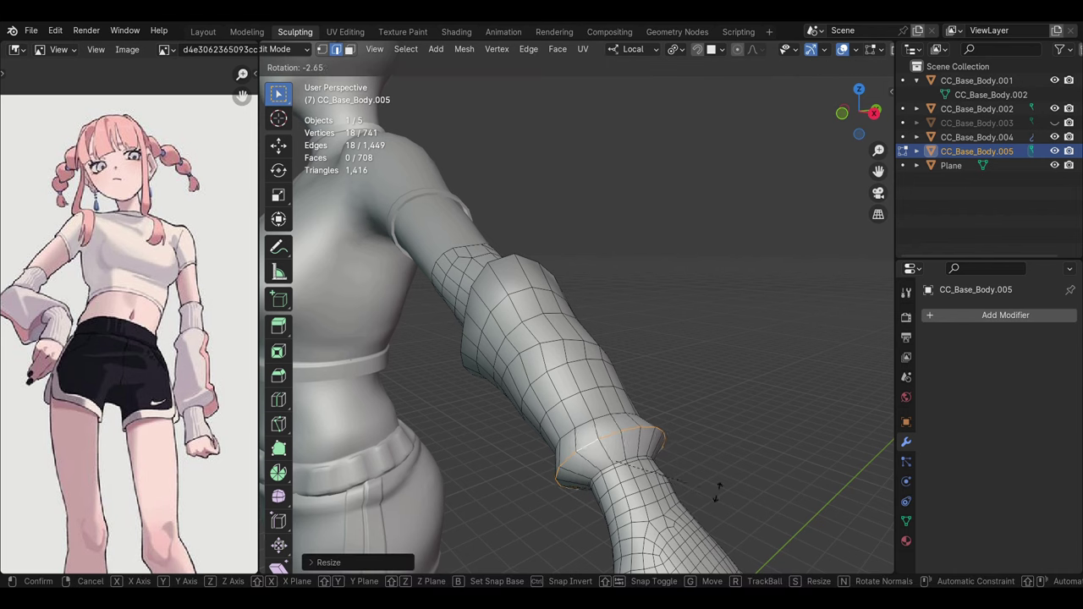
middle_click_drag(716, 498, 667, 500)
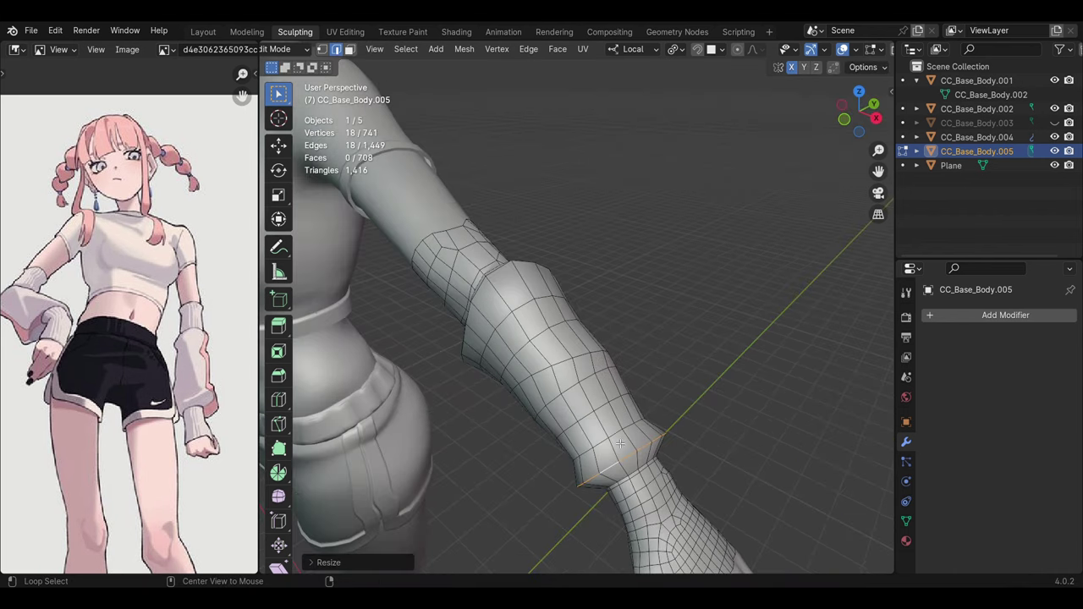
left_click(660, 478)
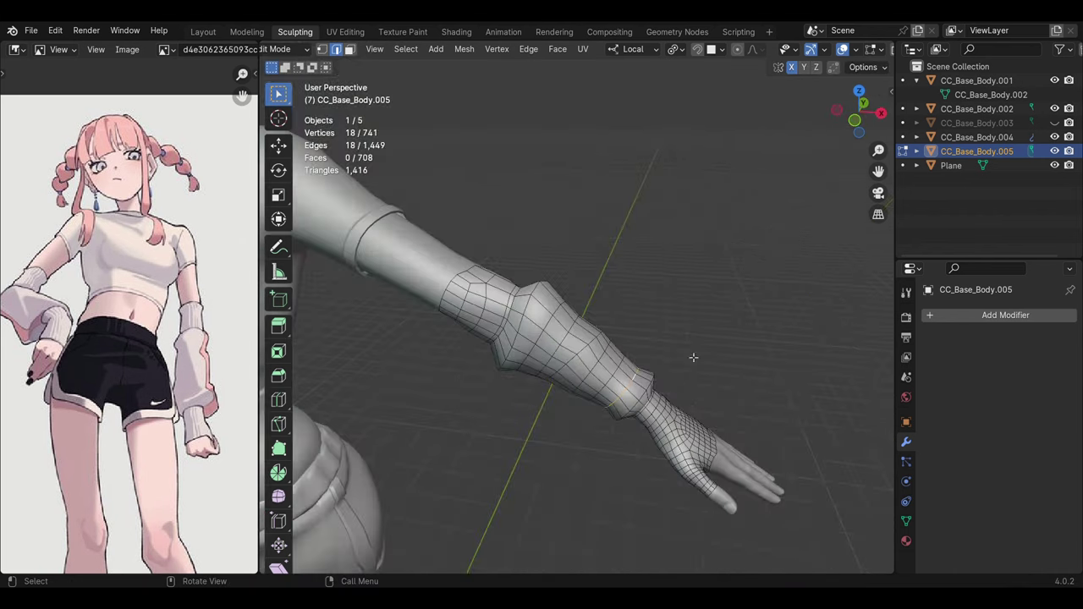
middle_click_drag(660, 479, 590, 383)
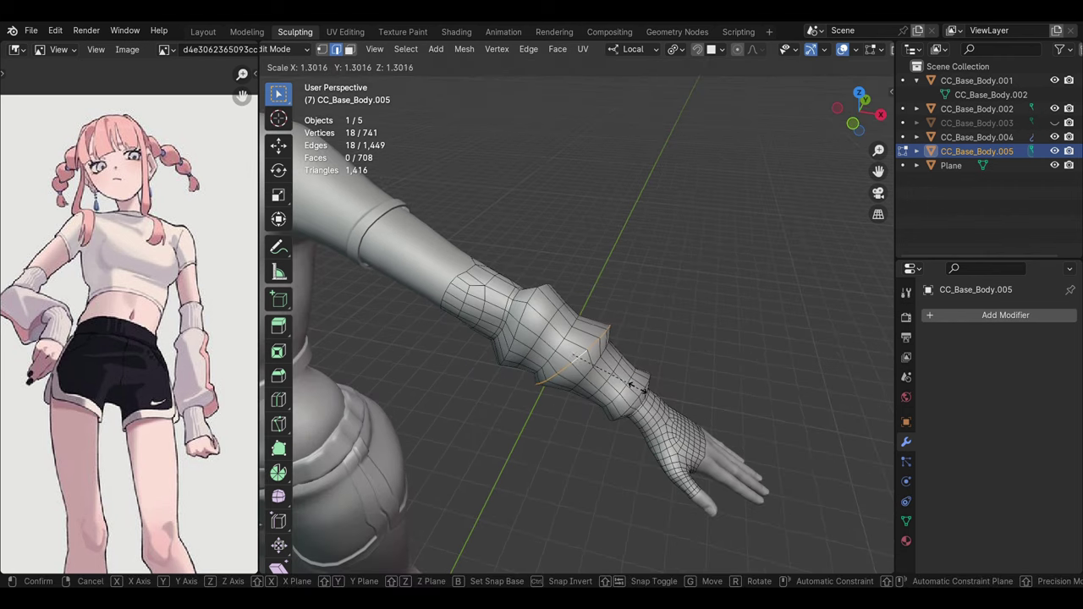
Step: Deselect everything and inspect the loops near the wrist
left_click(631, 385)
scroll(630, 385, "down", 5)
scroll(590, 342, "up", 6)
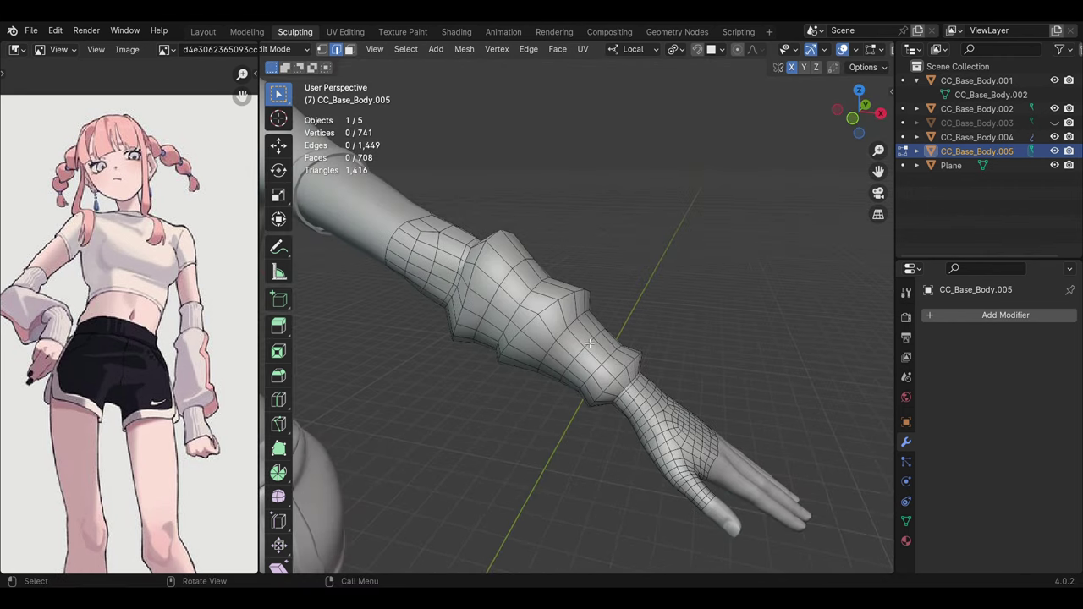
scroll(590, 343, "down", 3)
middle_click_drag(590, 343, 609, 389)
scroll(622, 414, "up", 3)
left_click(622, 414, "alt")
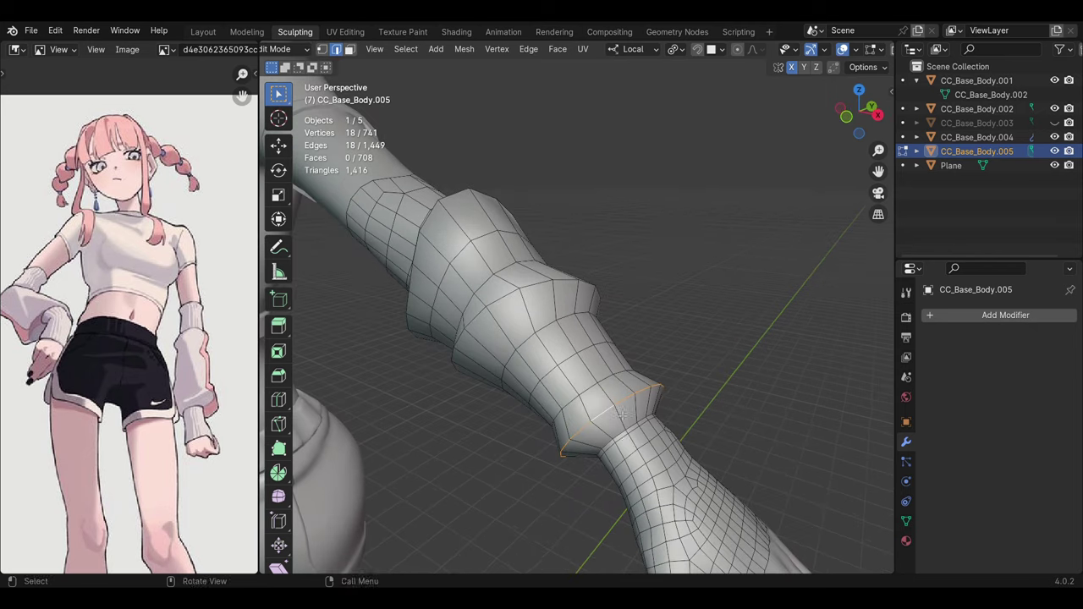
key("alt+a")
scroll(652, 458, "down", 3)
mouse_move(652, 458)
middle_mouse_down()
mouse_move(624, 397)
mouse_move(598, 384)
mouse_move(626, 416)
mouse_move(478, 290)
middle_mouse_up()
scroll(624, 397, "up", 2)
scroll(585, 368, "down", 3)
scroll(597, 398, "up", 3)
Step: Toggle to Object Mode and back to Edit Mode to view the hand
left_click(281, 65)
scroll(502, 297, "down", 4)
scroll(524, 305, "down", 2)
scroll(589, 300, "up", 6)
left_click(333, 80)
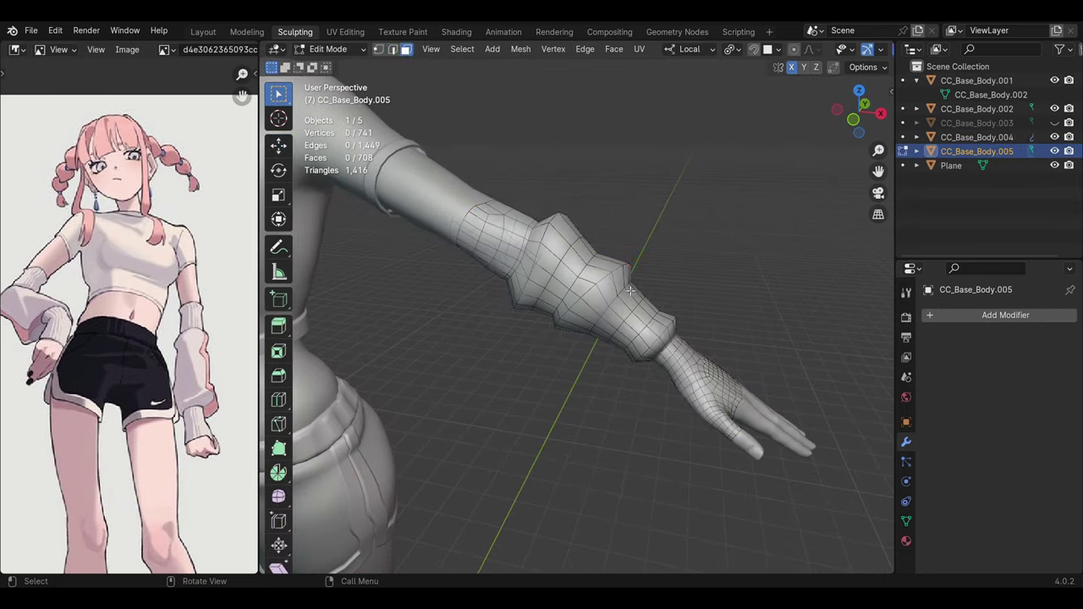
middle_click_drag(508, 279, 542, 281)
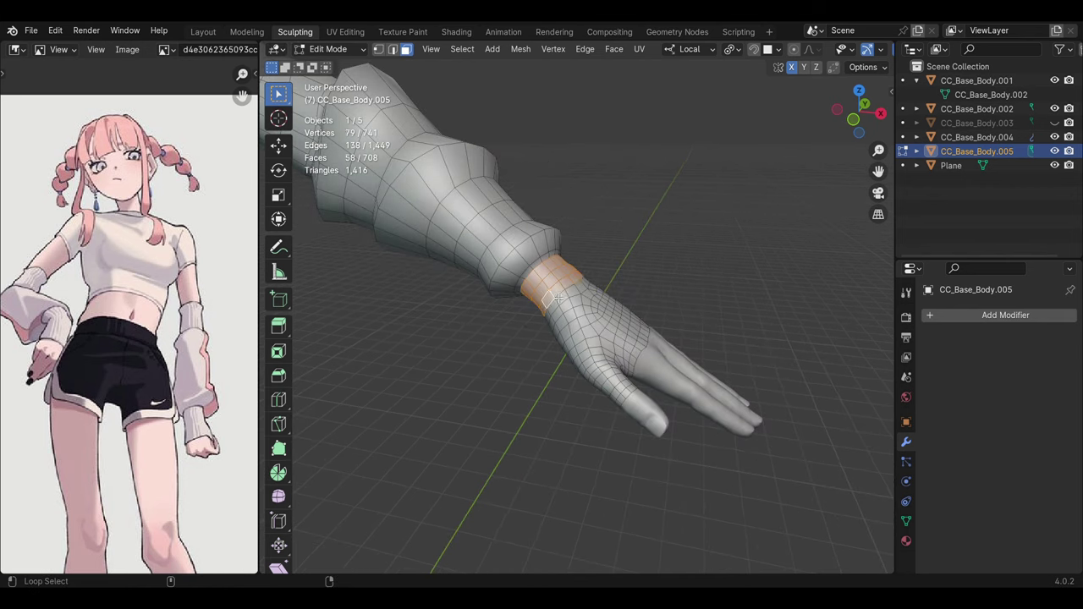
Step: Box-select the hand and wrist faces and separate them into their own glove object
scroll(816, 51, "down", 3)
left_click(840, 49)
key("b")
left_click_drag(598, 359, 593, 364)
mouse_move(592, 364)
middle_mouse_down()
mouse_move(559, 398)
mouse_move(526, 375)
mouse_move(542, 356)
mouse_move(529, 341)
middle_mouse_up()
scroll(529, 341, "up", 3)
key("p")
key("Tab")
Step: Add a Solidify modifier to the glove with thickness -0.27 m
left_click(556, 339)
left_click(1005, 315)
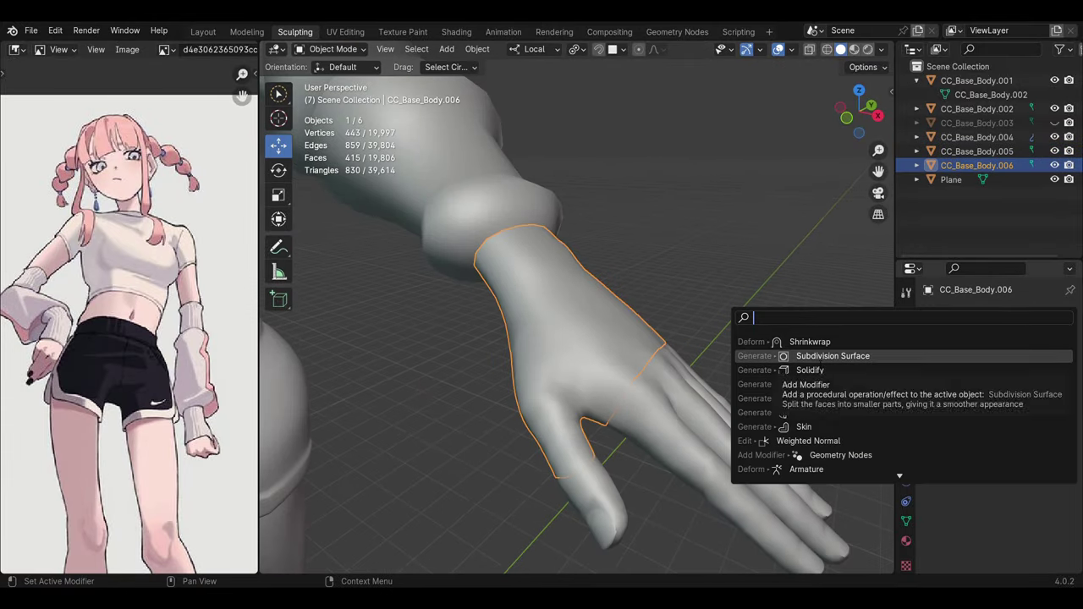
left_click(815, 369)
middle_click_drag(815, 370, 707, 356)
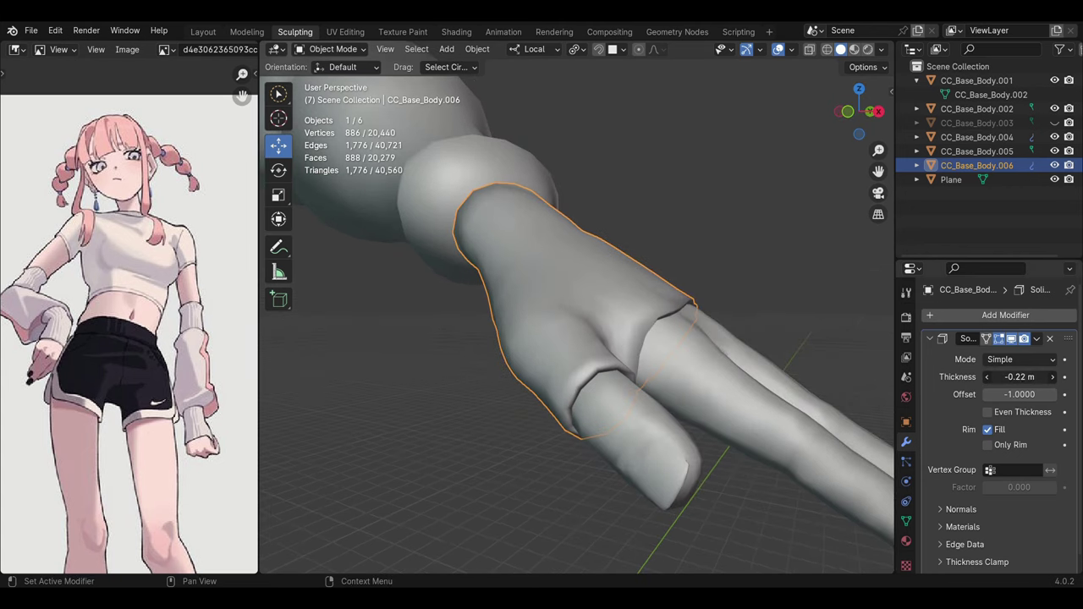
left_click_drag(1020, 376, 1011, 376)
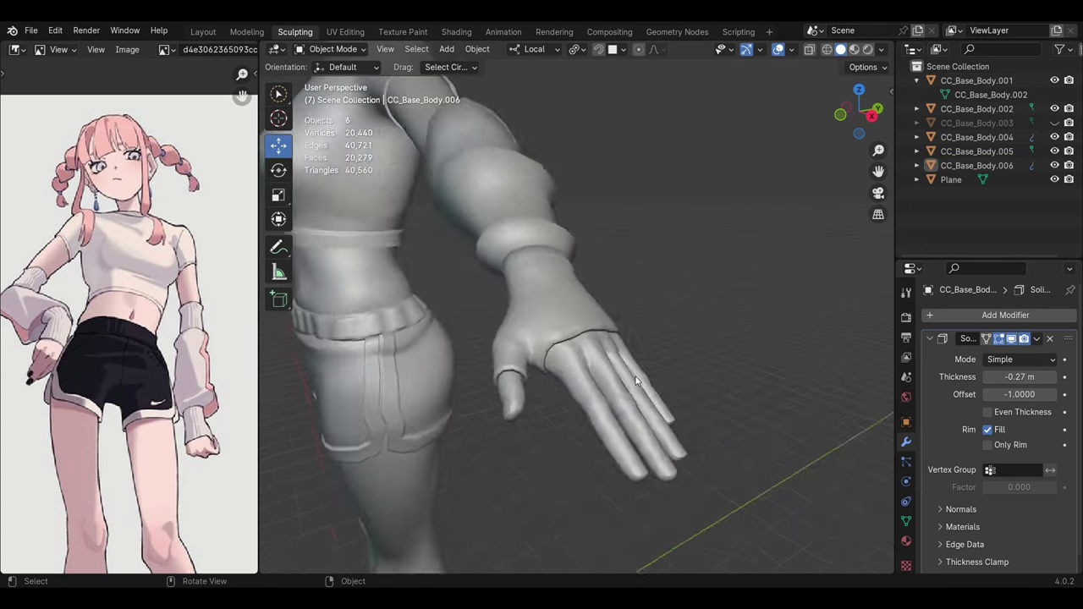
scroll(592, 324, "down", 3)
Step: Add a loop cut across the glove and return to Object Mode
key("Tab")
scroll(556, 359, "up", 2)
key("ctrl+r")
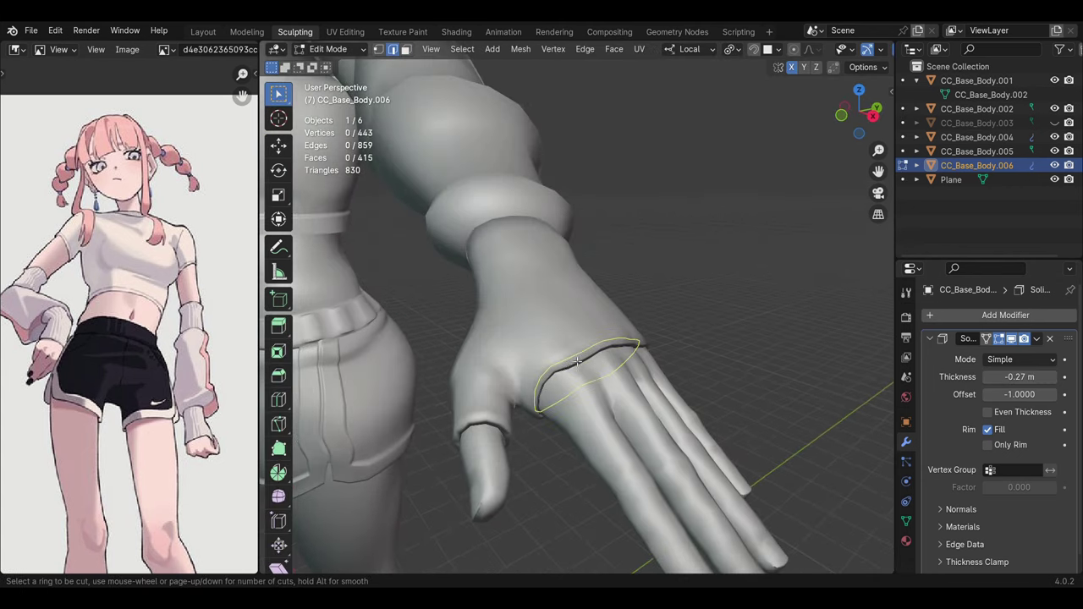
key("alt+a")
middle_click_drag(491, 427, 537, 316)
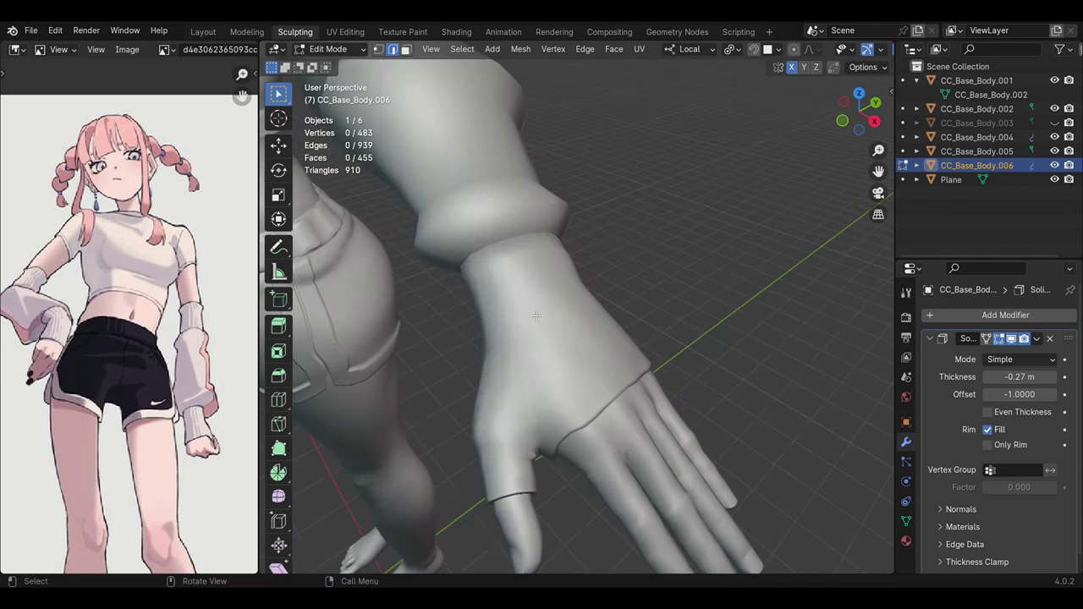
left_click(490, 254)
key("alt+a")
middle_click_drag(489, 254, 988, 337)
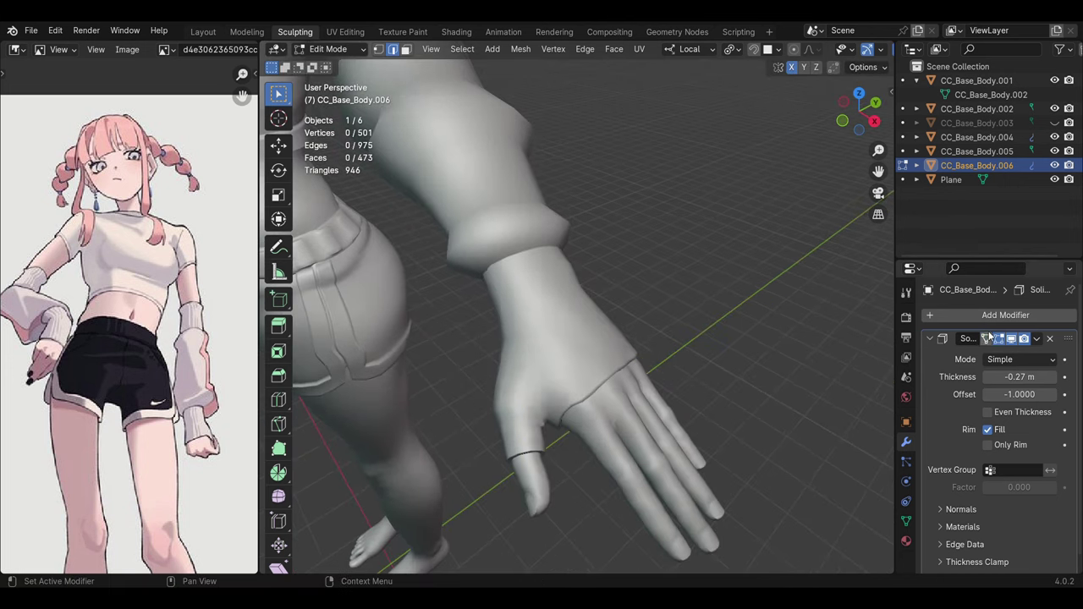
key("Tab")
scroll(536, 367, "down", 5)
mouse_move(537, 368)
middle_mouse_down()
mouse_move(619, 242)
mouse_move(580, 371)
mouse_move(478, 286)
middle_mouse_up()
scroll(579, 371, "up", 5)
Step: Sculpt the glove's cuff edge with Grab, then go back to Object Mode
left_click(332, 96)
scroll(473, 403, "up", 2)
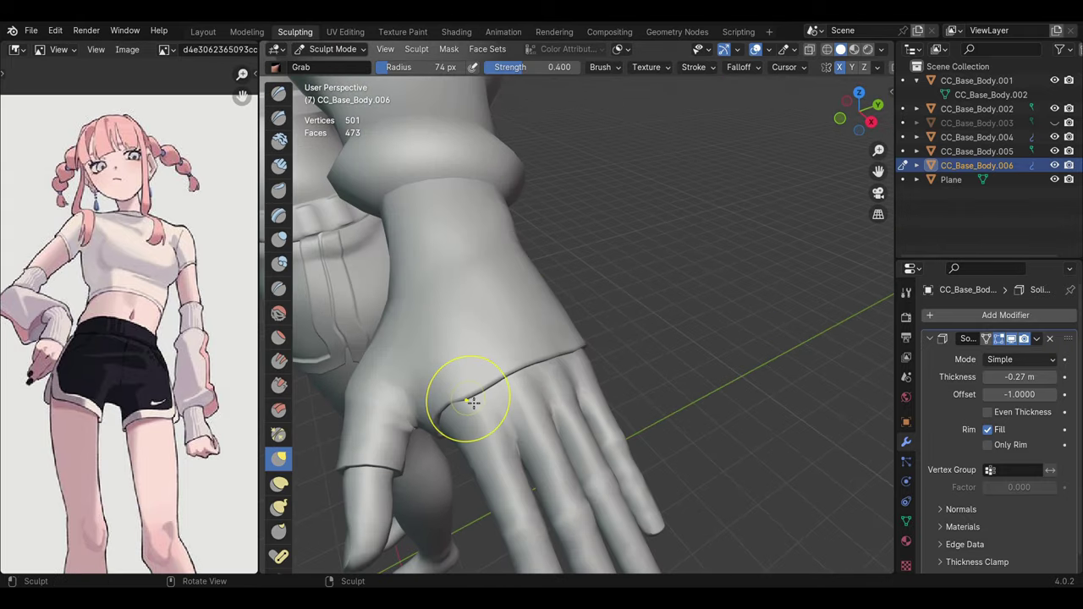
mouse_move(489, 390)
middle_mouse_down()
mouse_move(375, 330)
mouse_move(573, 179)
mouse_move(465, 276)
middle_mouse_up()
key("Tab")
left_click(341, 65)
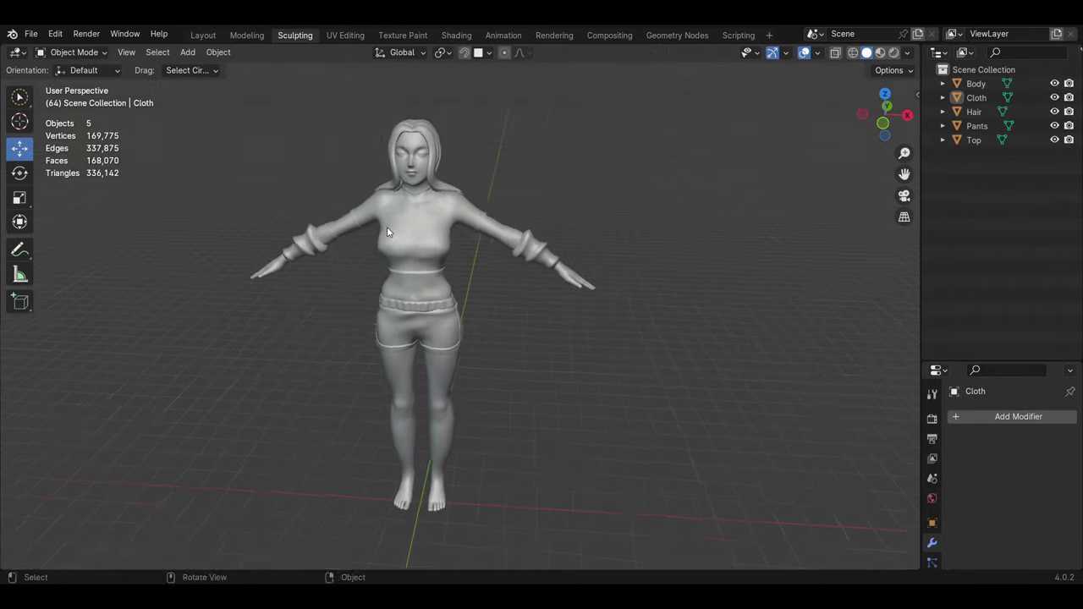
middle_click_drag(387, 233, 463, 210)
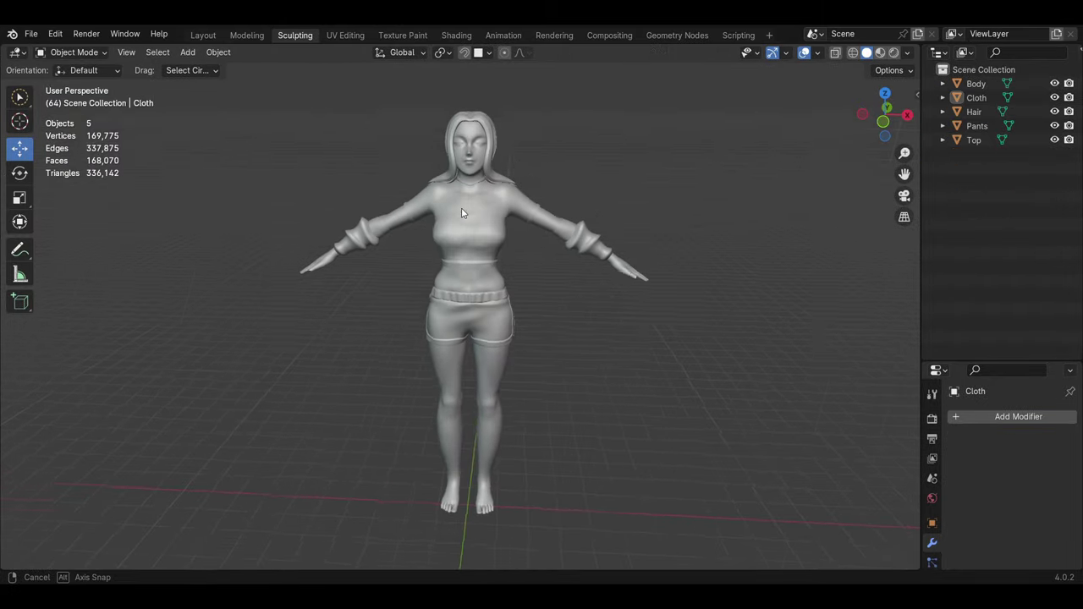
Step: Isolate the Body object in local view and enter Edit Mode
left_click(483, 189)
key("KP_Divide")
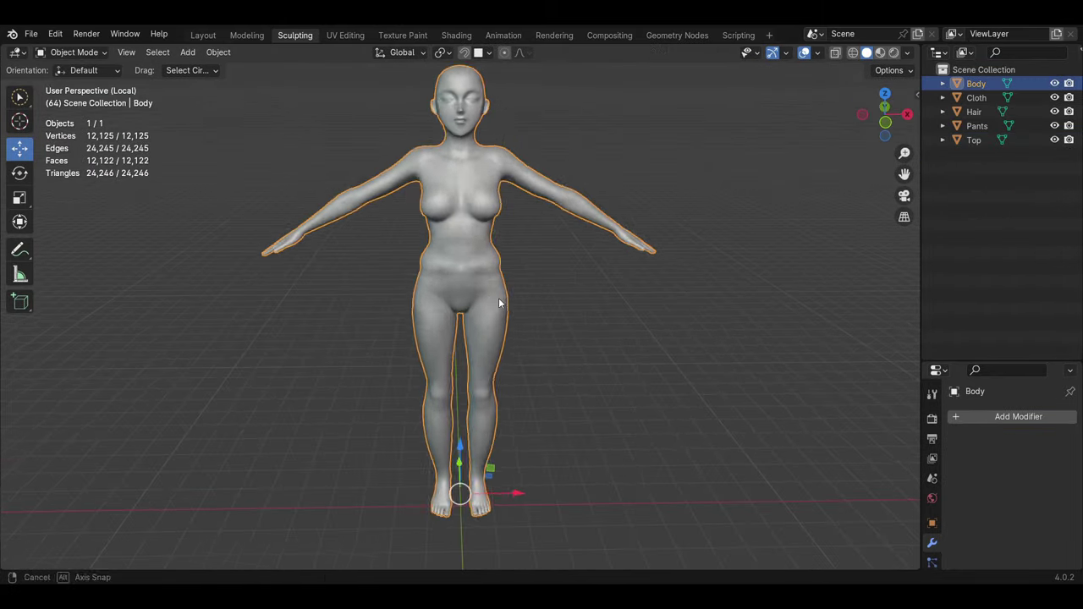
key("Tab")
scroll(474, 220, "up", 5)
mouse_move(401, 155)
middle_mouse_down()
mouse_move(355, 161)
mouse_move(474, 220)
mouse_move(487, 250)
middle_mouse_up()
Step: Mark a seam along the edge path over the head and down the back of the neck
left_click(473, 220, "alt+shift")
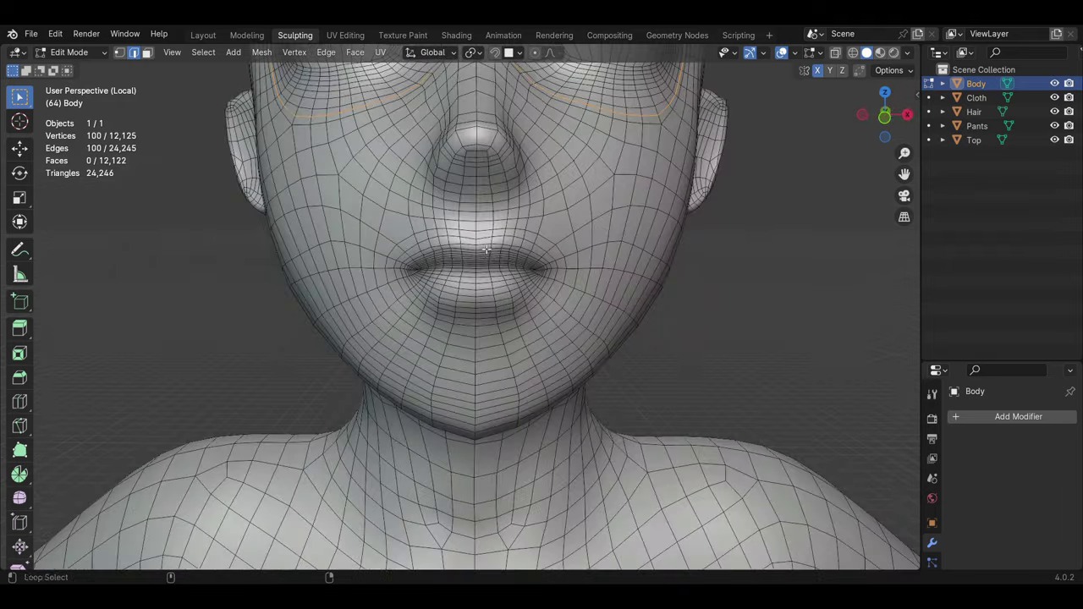
scroll(487, 249, "down", 5)
left_click(416, 231)
mouse_move(682, 203)
middle_mouse_down()
mouse_move(417, 231)
mouse_move(572, 338)
middle_mouse_up()
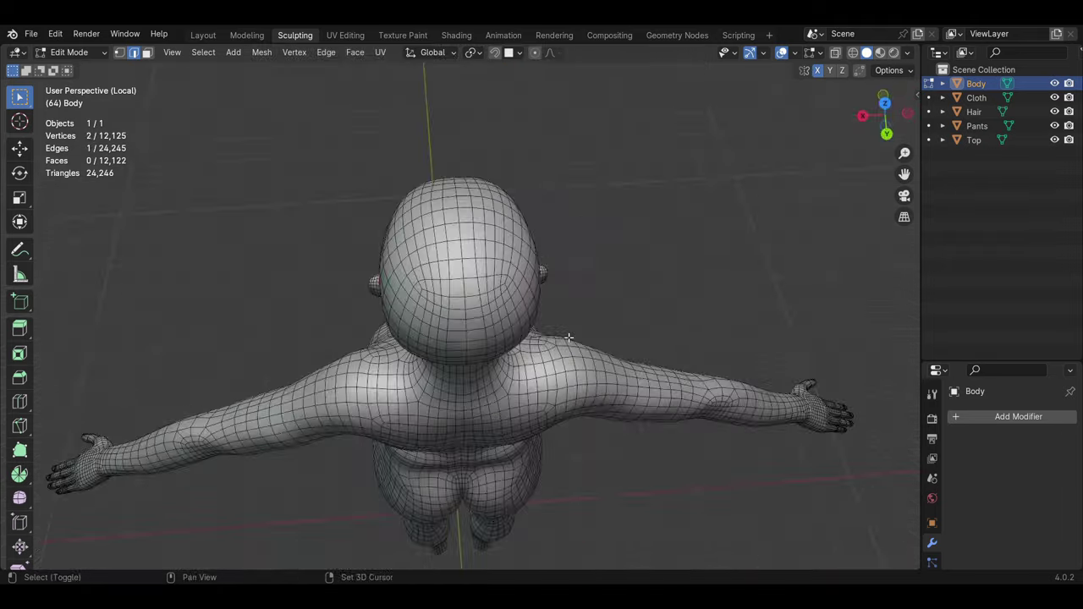
left_click(479, 349, "ctrl")
middle_click_drag(480, 349, 491, 498)
right_click(491, 498)
left_click(520, 382)
Step: Mark a seam along the edge path running down the arm
middle_click_drag(520, 381, 522, 392)
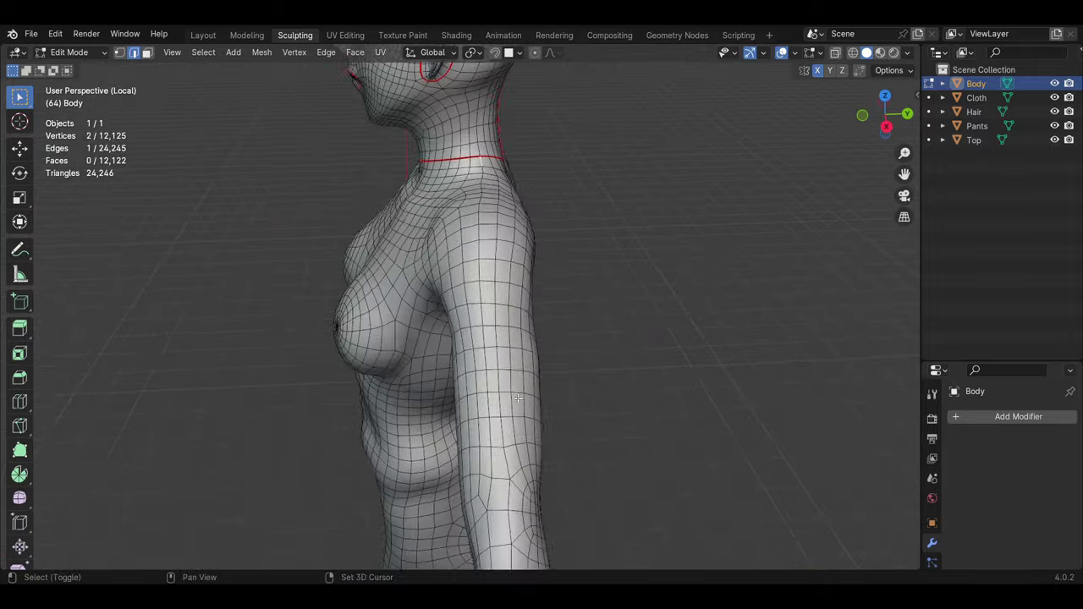
mouse_move(526, 505)
middle_mouse_down()
mouse_move(542, 191)
mouse_move(634, 227)
mouse_move(570, 322)
mouse_move(628, 316)
middle_mouse_up()
left_click(542, 192, "ctrl")
left_click(569, 322, "ctrl")
right_click(629, 317)
left_click(644, 314)
key("alt+a")
Step: Select edge loops across the fingers and hand
mouse_move(709, 314)
middle_mouse_down()
mouse_move(756, 396)
mouse_move(641, 283)
mouse_move(461, 294)
mouse_move(532, 304)
mouse_move(620, 355)
mouse_move(399, 298)
mouse_move(441, 129)
middle_mouse_up()
scroll(687, 324, "down", 2)
left_click(593, 330, "alt")
left_click(439, 135, "alt+shift")
left_click(372, 95, "alt+shift")
mouse_move(372, 95)
middle_mouse_down()
mouse_move(291, 218)
mouse_move(508, 254)
mouse_move(534, 245)
mouse_move(474, 242)
mouse_move(524, 323)
mouse_move(534, 268)
mouse_move(522, 208)
mouse_move(348, 282)
mouse_move(381, 271)
middle_mouse_up()
left_click(508, 254, "alt+shift")
left_click(522, 209, "alt+shift")
scroll(380, 270, "up", 3)
left_click(391, 269, "alt+shift")
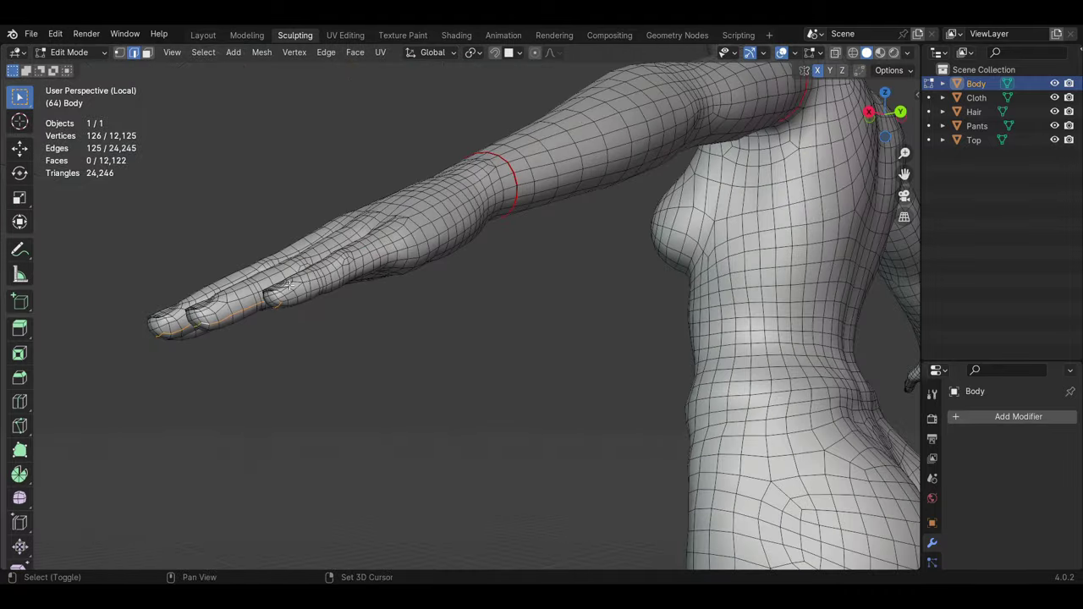
Step: Add the underside hand edges and palm-edge loop, removing stray edges
mouse_move(674, 177)
middle_mouse_down()
mouse_move(604, 302)
mouse_move(581, 302)
mouse_move(575, 284)
mouse_move(600, 262)
mouse_move(547, 304)
mouse_move(405, 353)
mouse_move(643, 411)
mouse_move(545, 409)
middle_mouse_up()
left_click(547, 305, "alt+shift")
left_click(669, 416, "alt+shift")
left_click(642, 408, "alt+shift")
scroll(550, 423, "up", 3)
scroll(468, 236, "up", 2)
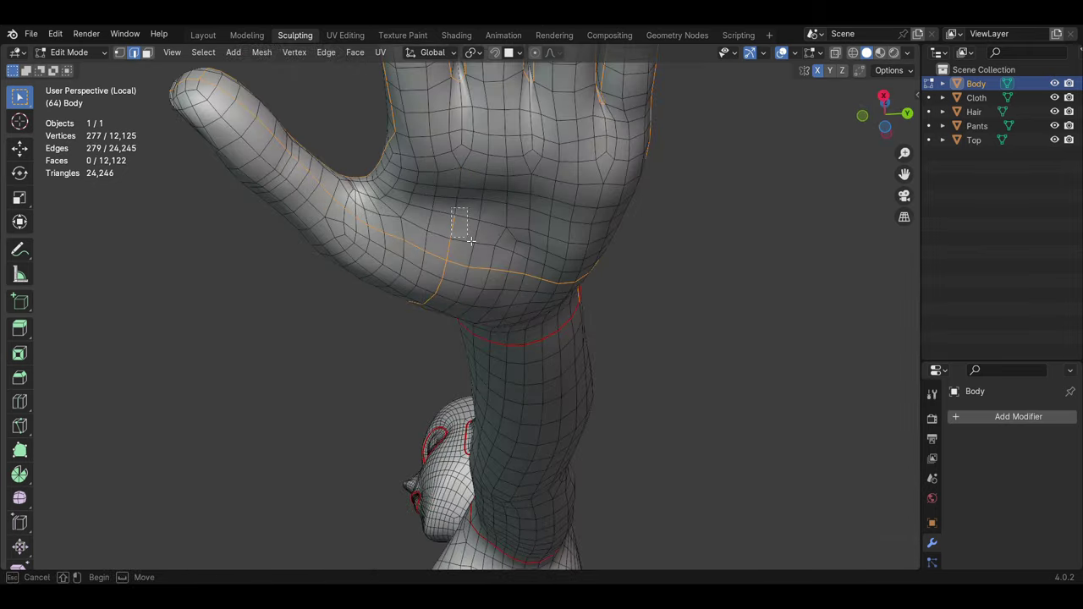
left_click(447, 298, "alt+shift")
Step: Add edges along the hand, then mark the hand and wrist selection as seams
mouse_move(448, 297)
middle_mouse_down()
mouse_move(665, 225)
mouse_move(636, 441)
mouse_move(399, 442)
middle_mouse_up()
scroll(398, 442, "up", 3)
left_click_drag(310, 323, 333, 368)
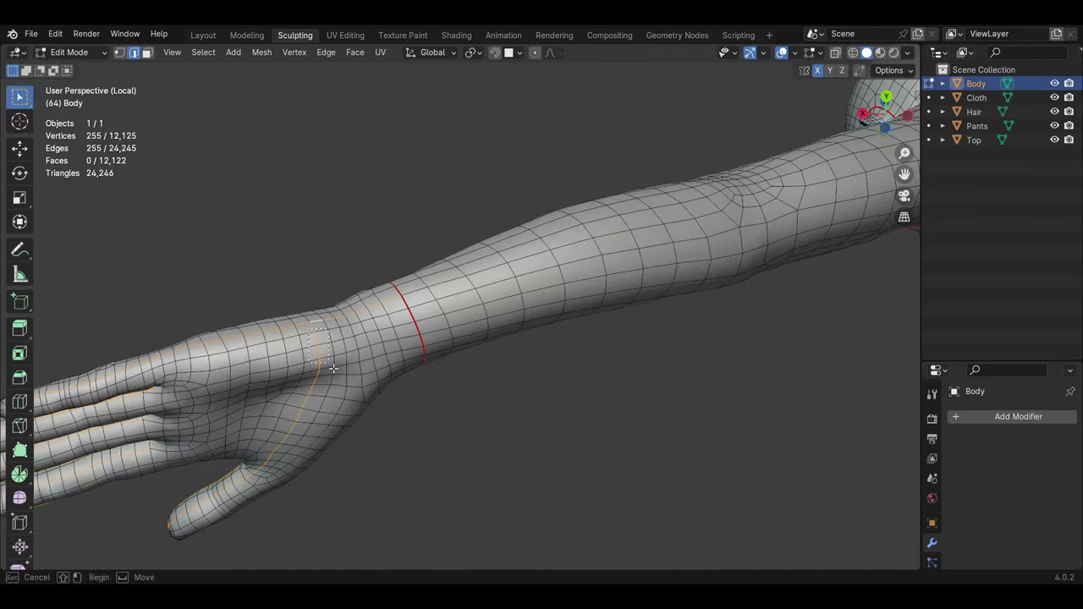
middle_click_drag(306, 429, 254, 269)
left_click_drag(254, 269, 335, 301)
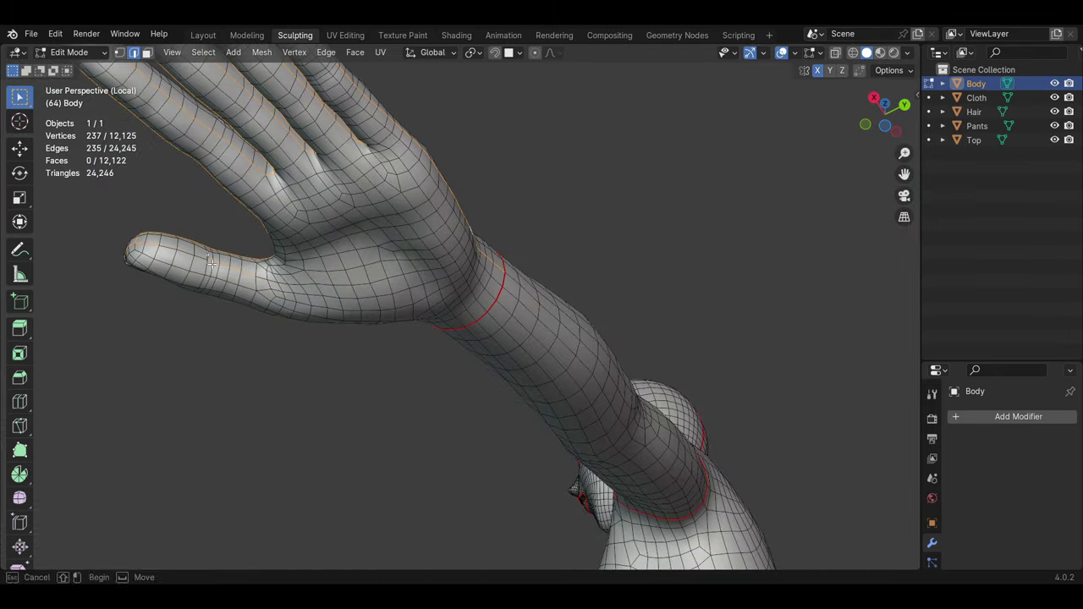
mouse_move(240, 269)
middle_mouse_down()
mouse_move(345, 387)
mouse_move(513, 445)
mouse_move(332, 281)
mouse_move(411, 355)
mouse_move(509, 402)
mouse_move(423, 136)
middle_mouse_up()
right_click(346, 387)
left_click(345, 387)
key("alt+a")
Step: Mark the under-chest edge loop as a seam, then select the loop at the top of the hip
left_click(334, 317, "alt")
right_click(411, 355)
left_click(412, 355)
key("alt+a")
left_click(424, 135, "alt")
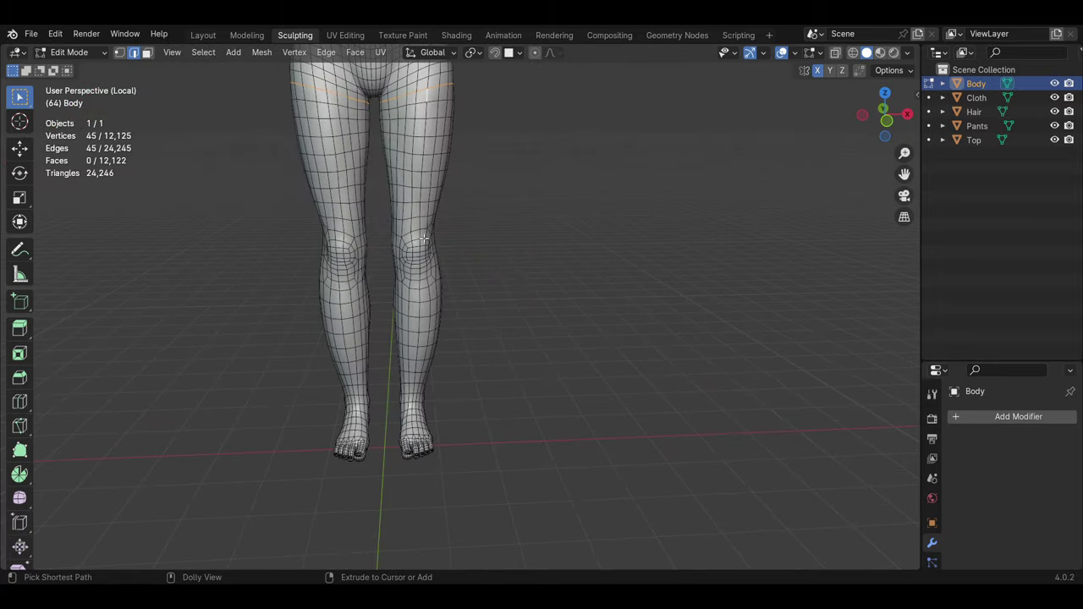
Step: Select an edge path down one leg to the knee and close the loop around the ankle
scroll(422, 408, "up", 2)
key("ctrl+z")
left_click(405, 277, "ctrl")
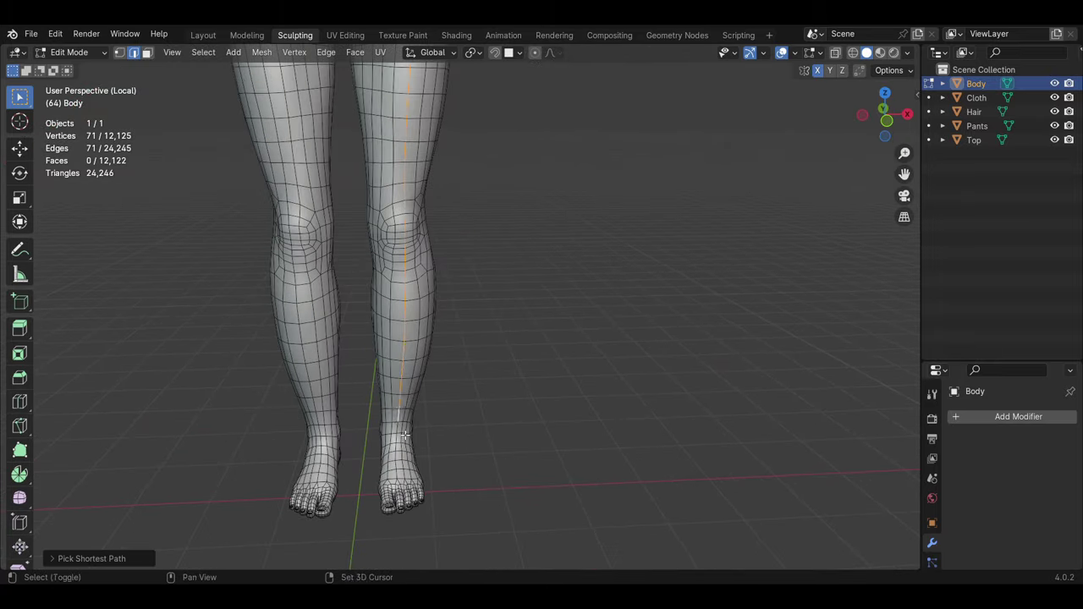
left_click(405, 435, "ctrl")
scroll(405, 435, "up", 3)
scroll(546, 392, "down", 5)
scroll(537, 511, "up", 6)
mouse_move(546, 392)
middle_mouse_down()
mouse_move(537, 511)
mouse_move(520, 455)
middle_mouse_up()
left_click(558, 485, "shift")
Step: Extend the edge path down the other leg along the shin, then deselect
scroll(520, 455, "down", 4)
middle_click_drag(694, 457, 453, 355)
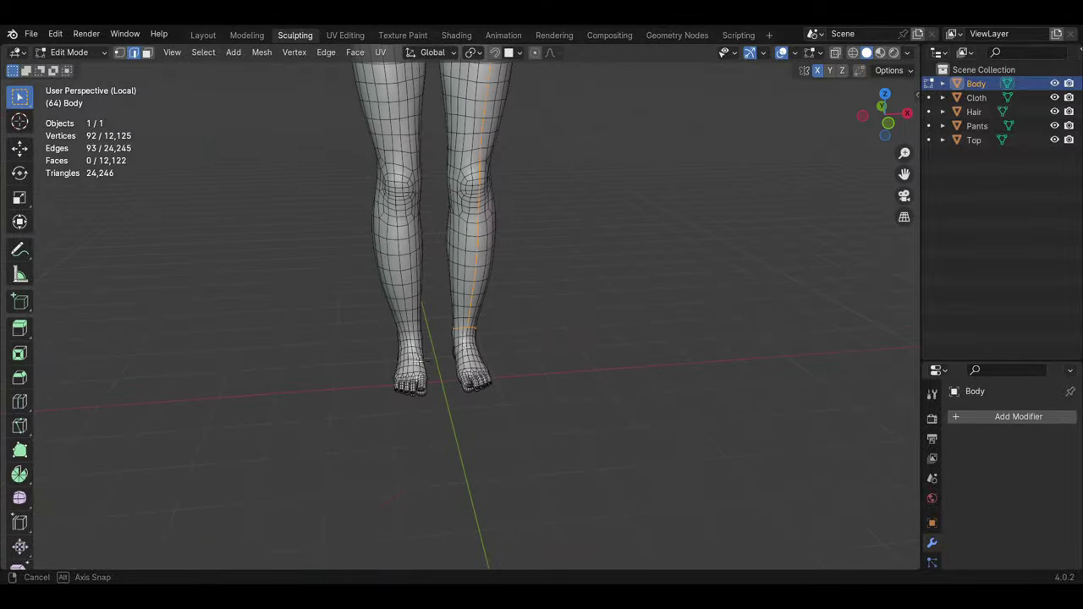
scroll(541, 356, "up", 5)
left_click(315, 406, "ctrl")
scroll(316, 406, "up", 1)
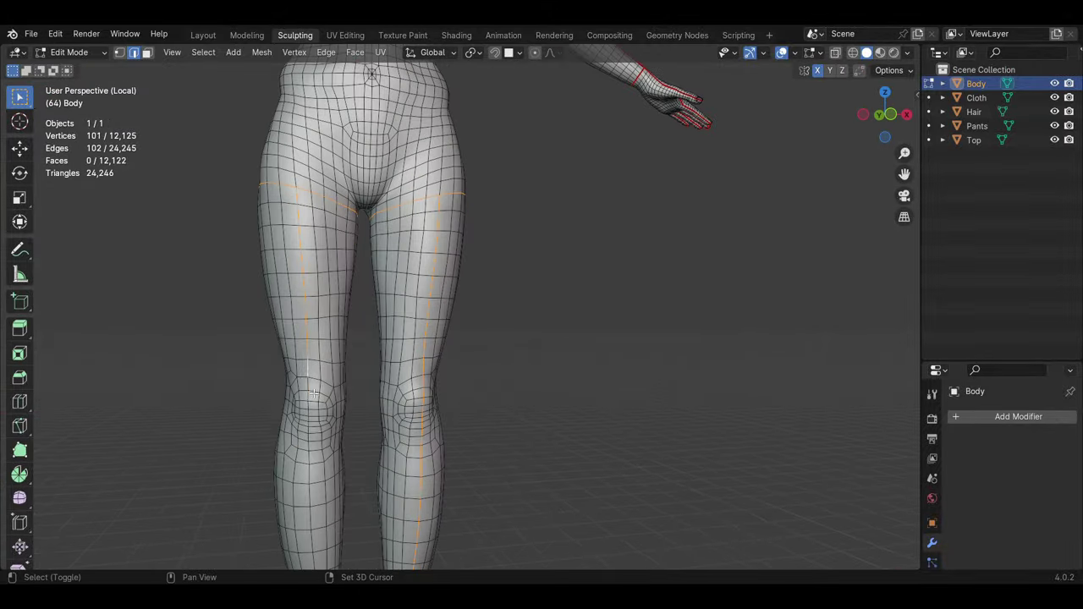
left_click(317, 483, "ctrl")
scroll(297, 465, "down", 5, "shift")
mouse_move(300, 461)
middle_mouse_down()
mouse_move(539, 436)
mouse_move(437, 323)
mouse_move(438, 424)
mouse_move(464, 442)
middle_mouse_up()
left_click(538, 436, "ctrl")
key("alt+a")
Step: Select edges on the foot and the loop around the big toe
scroll(498, 304, "up", 3)
mouse_move(499, 304)
middle_mouse_down()
mouse_move(401, 341)
mouse_move(563, 323)
middle_mouse_up()
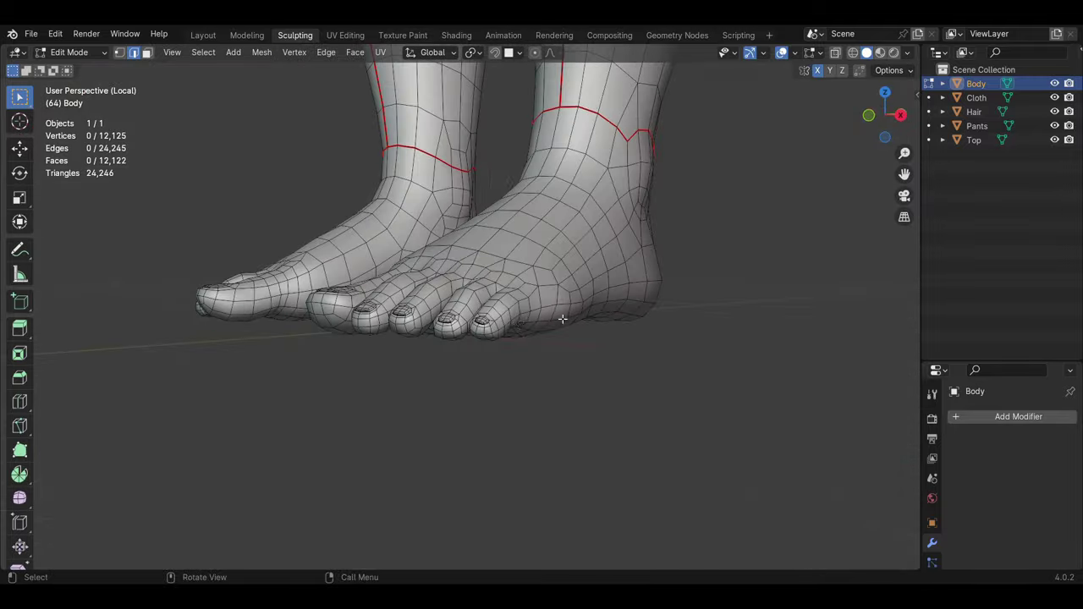
middle_click_drag(489, 355, 481, 205)
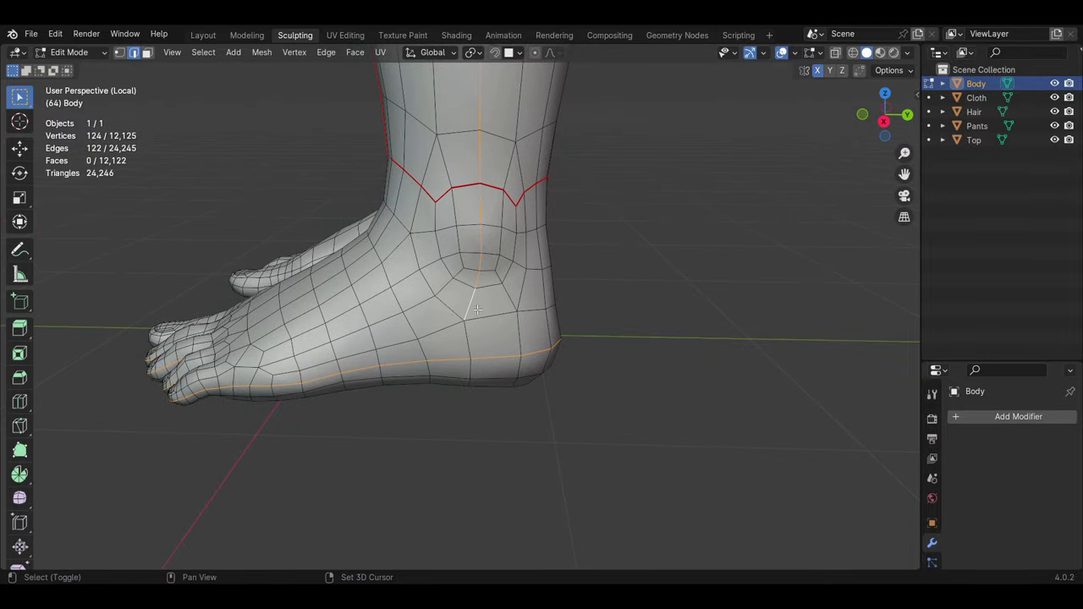
key("alt+a")
scroll(477, 302, "down", 3)
middle_click_drag(477, 302, 413, 346)
mouse_move(512, 389)
middle_mouse_down()
mouse_move(435, 357)
mouse_move(561, 458)
mouse_move(502, 453)
middle_mouse_up()
left_click(449, 364)
scroll(436, 357, "up", 4)
left_click(544, 449, "alt")
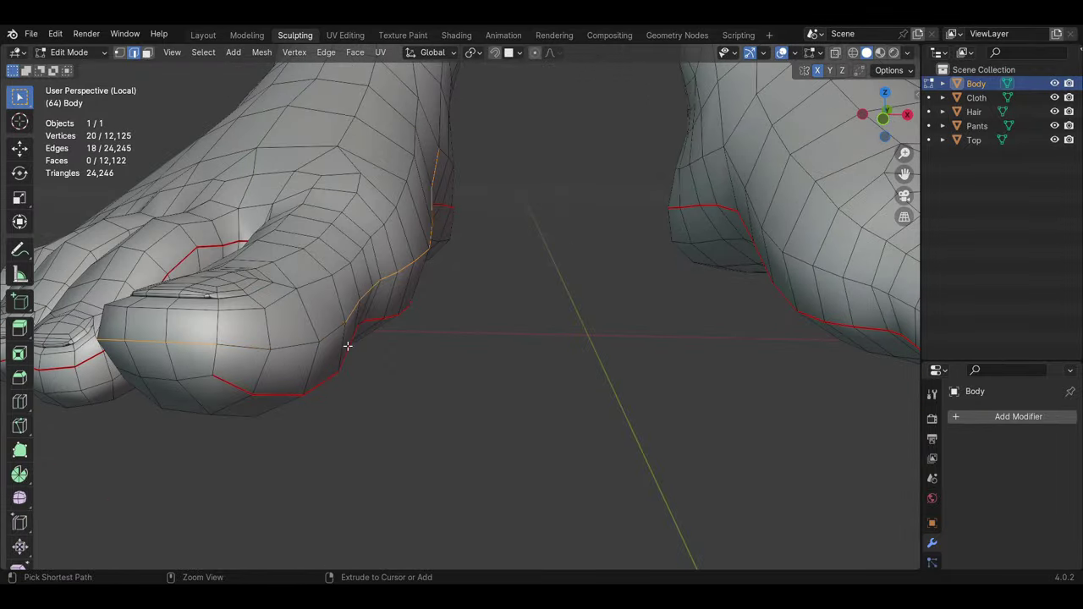
left_click(347, 345, "ctrl")
Step: Select the edge loop under the big toe and mark the foot edges as seams
middle_click_drag(347, 345, 243, 229)
key("alt+a")
mouse_move(262, 290)
middle_mouse_down()
mouse_move(495, 410)
mouse_move(416, 358)
mouse_move(410, 328)
mouse_move(493, 336)
mouse_move(422, 343)
mouse_move(435, 425)
middle_mouse_up()
left_click(416, 358, "alt")
key("alt+a")
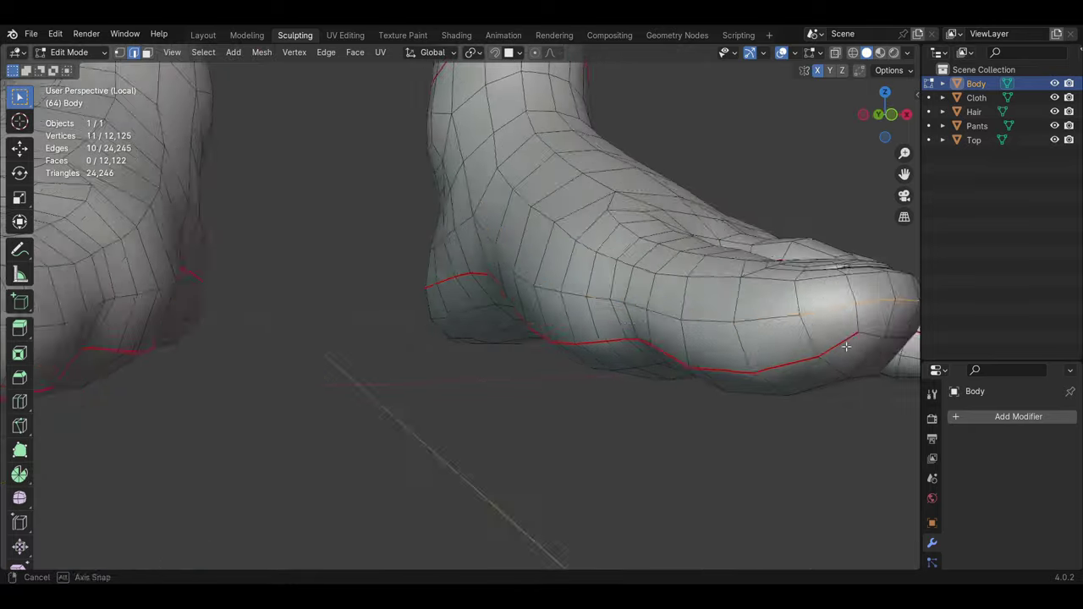
key("ctrl+e")
left_click(737, 325)
key("alt+a")
Step: Check the seams from a rear three-quarter view, then select the whole body and unwrap it
mouse_move(737, 325)
middle_mouse_down()
mouse_move(674, 438)
mouse_move(524, 368)
middle_mouse_up()
scroll(524, 368, "down", 8)
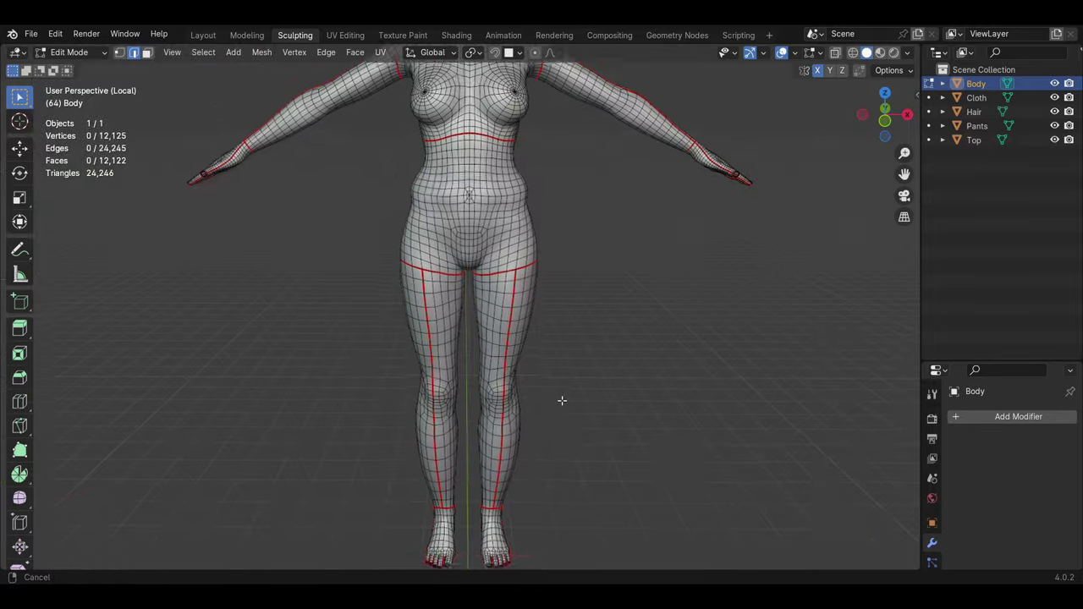
scroll(501, 396, "up", 4)
scroll(528, 362, "up", 2)
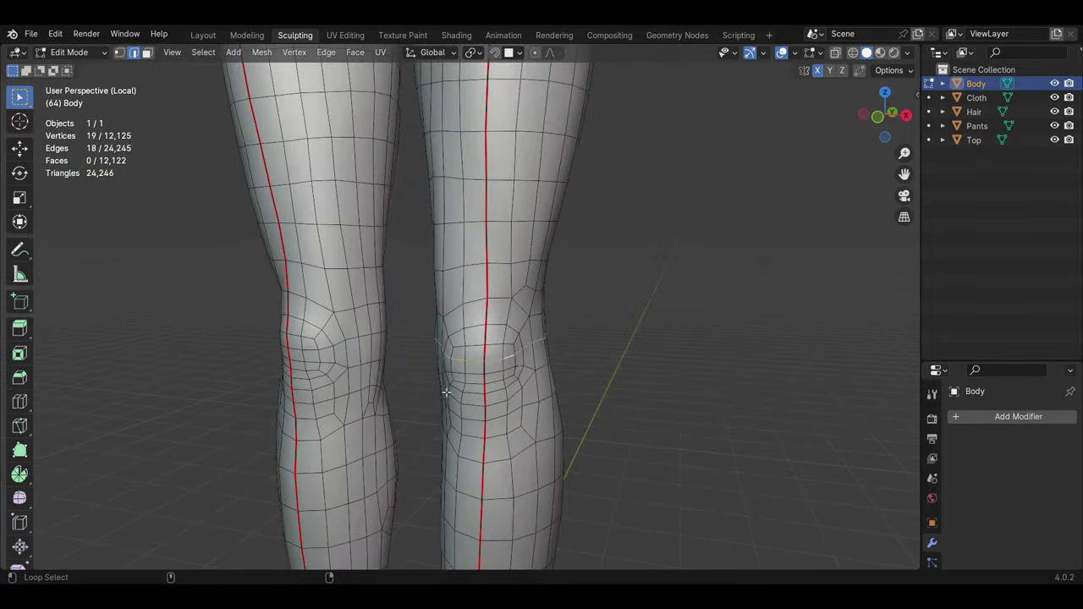
key("alt+a")
scroll(446, 392, "down", 2)
middle_click_drag(446, 392, 677, 370)
scroll(450, 369, "up", 3)
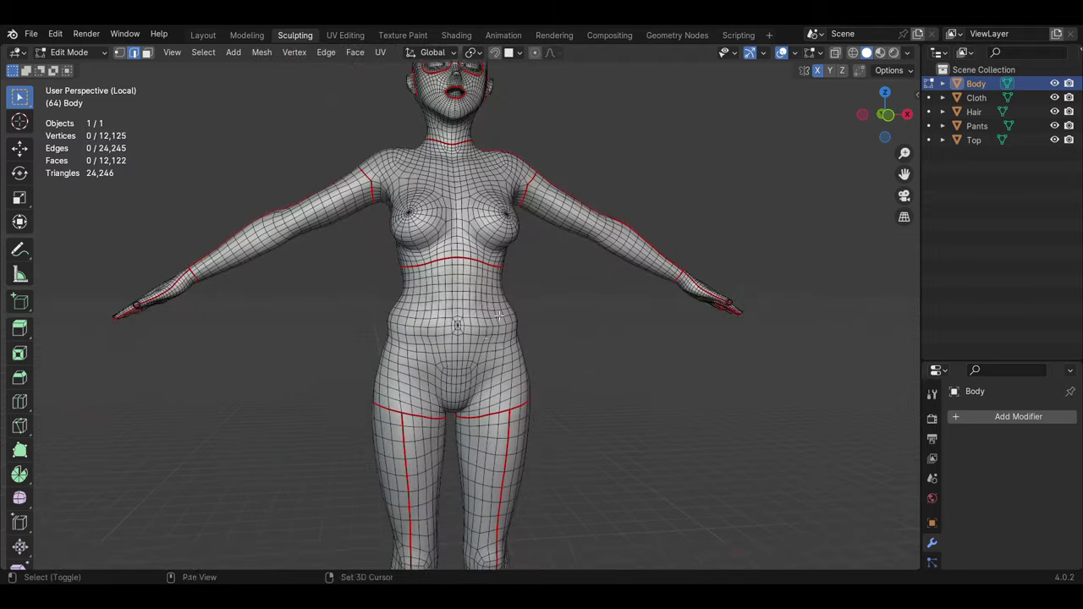
scroll(450, 370, "up", 2)
scroll(667, 382, "down", 4)
mouse_move(667, 382)
middle_mouse_down()
mouse_move(146, 305)
mouse_move(467, 330)
middle_mouse_up()
scroll(467, 330, "up", 3)
scroll(468, 330, "down", 3)
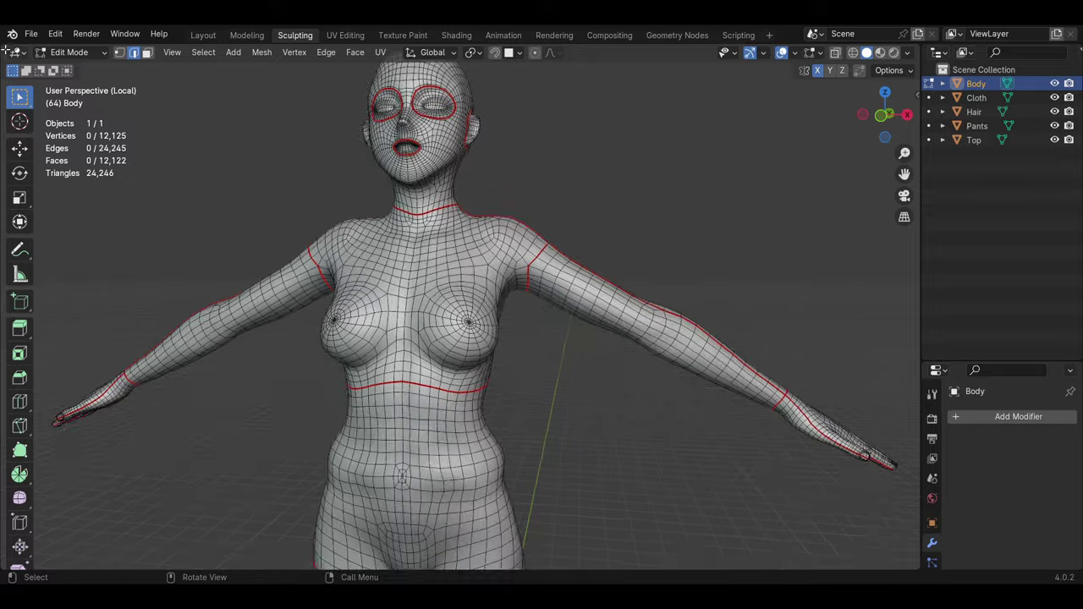
key("a")
key("u")
left_click(622, 334)
Step: Turn on UV stretch display and move the hand islands to the left side of the UV square
scroll(140, 310, "down", 2)
scroll(212, 53, "down", 5)
left_click(238, 53)
left_click(164, 211)
scroll(182, 268, "up", 1)
key("l")
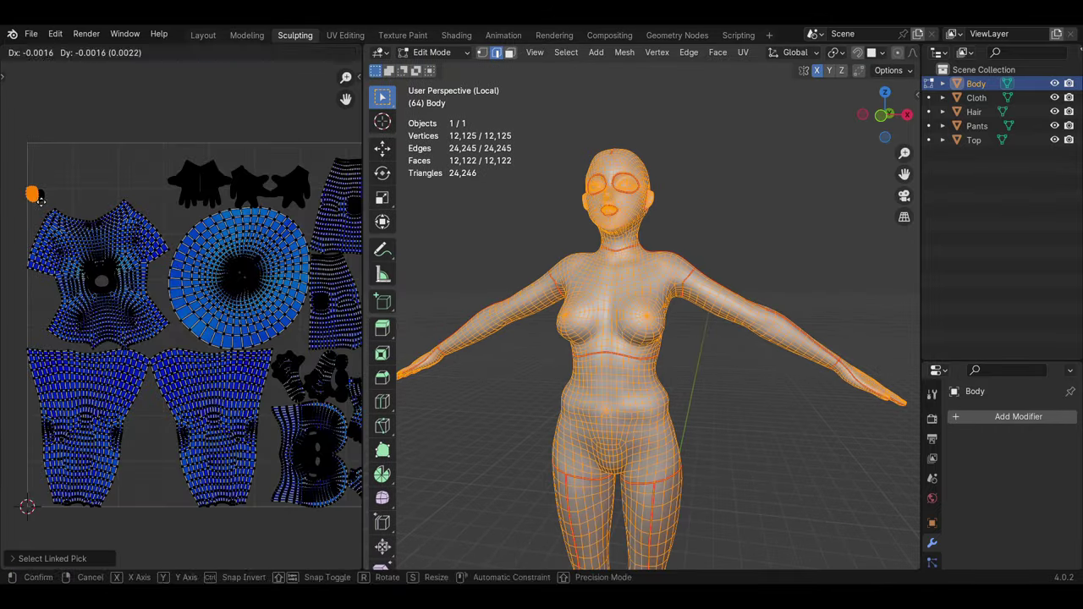
left_click(37, 157)
key("alt+a")
key("a")
left_click_drag(182, 184, 84, 176)
scroll(190, 220, "down", 1)
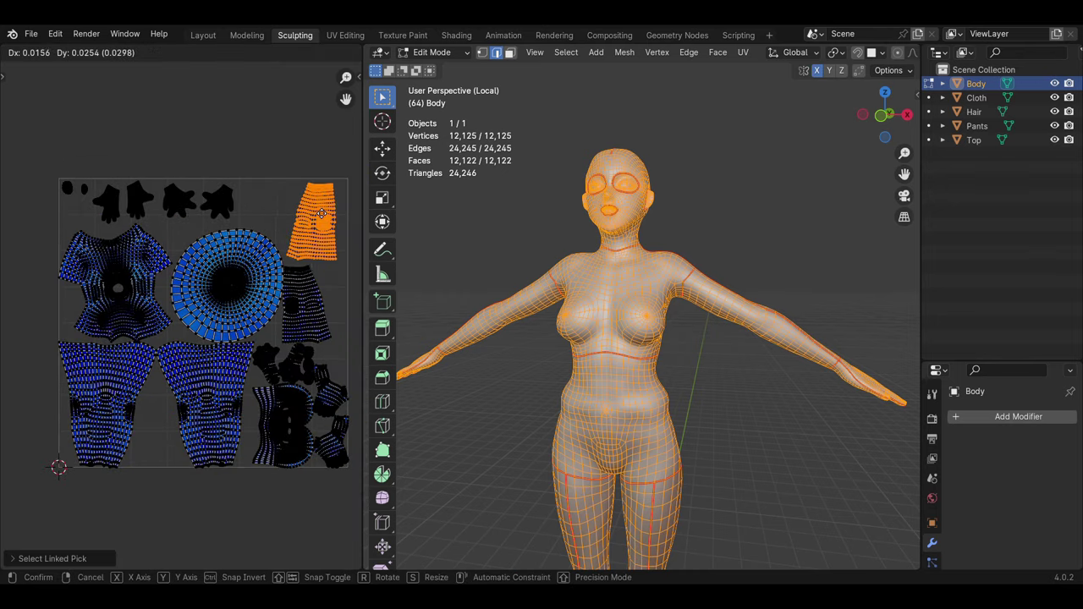
left_click(262, 358)
Step: Select the pants island and rotate it into place in the UV square
scroll(254, 347, "up", 1)
scroll(254, 347, "up", 1)
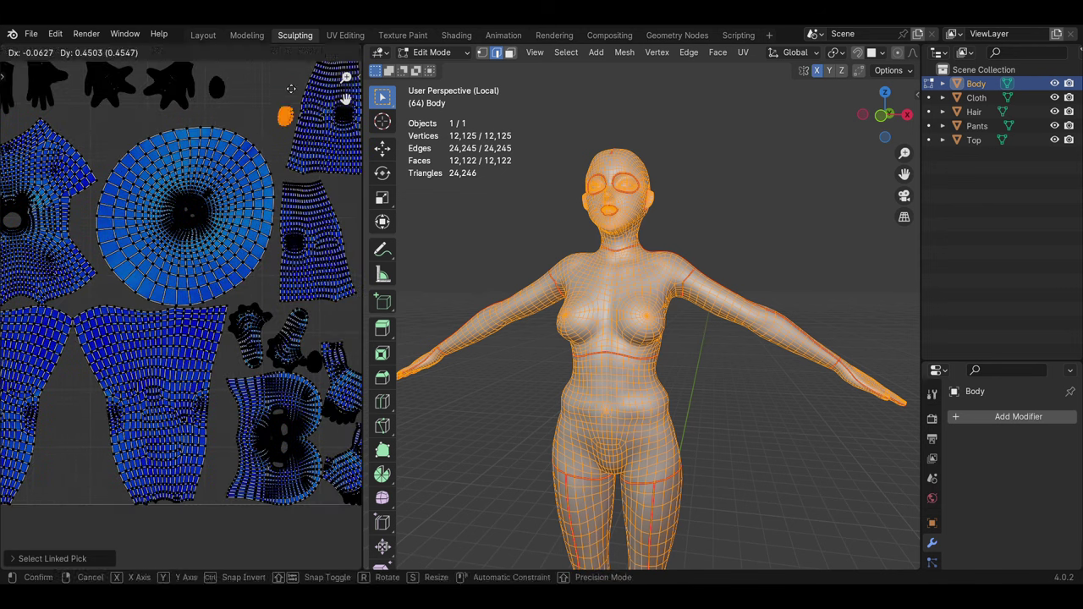
scroll(334, 366, "down", 1)
scroll(335, 366, "up", 1)
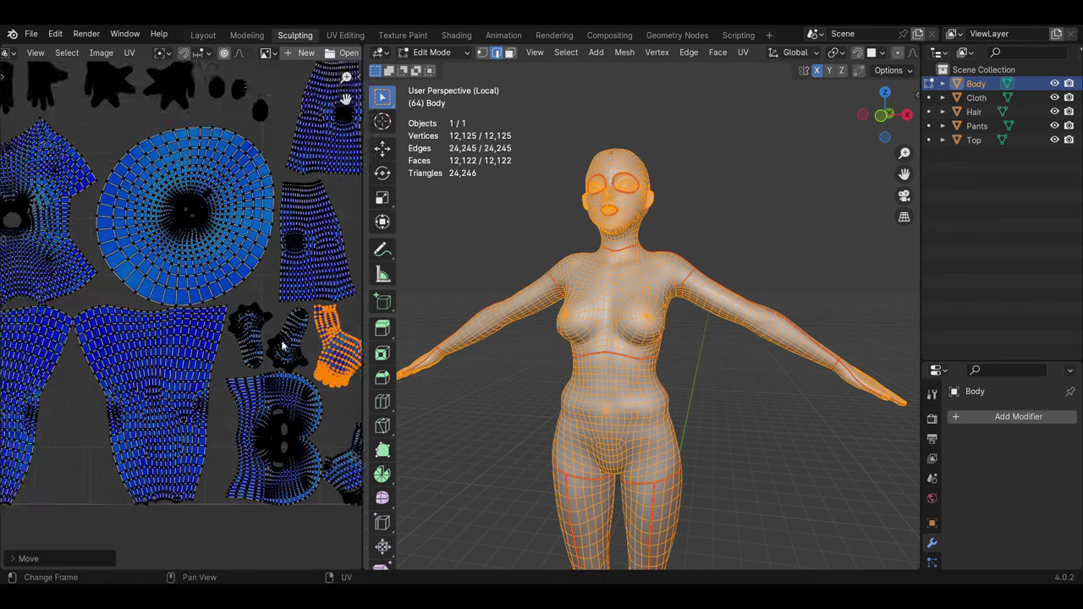
middle_click_drag(351, 462, 304, 425)
key("ctrl+z")
scroll(111, 486, "up", 1)
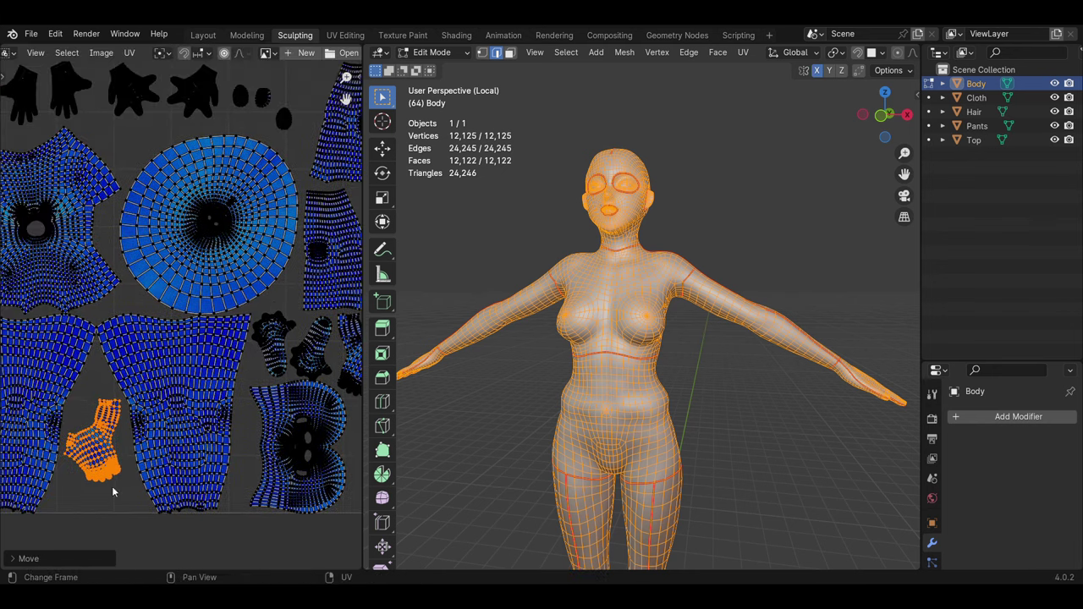
scroll(112, 486, "down", 2)
key("l")
key("r")
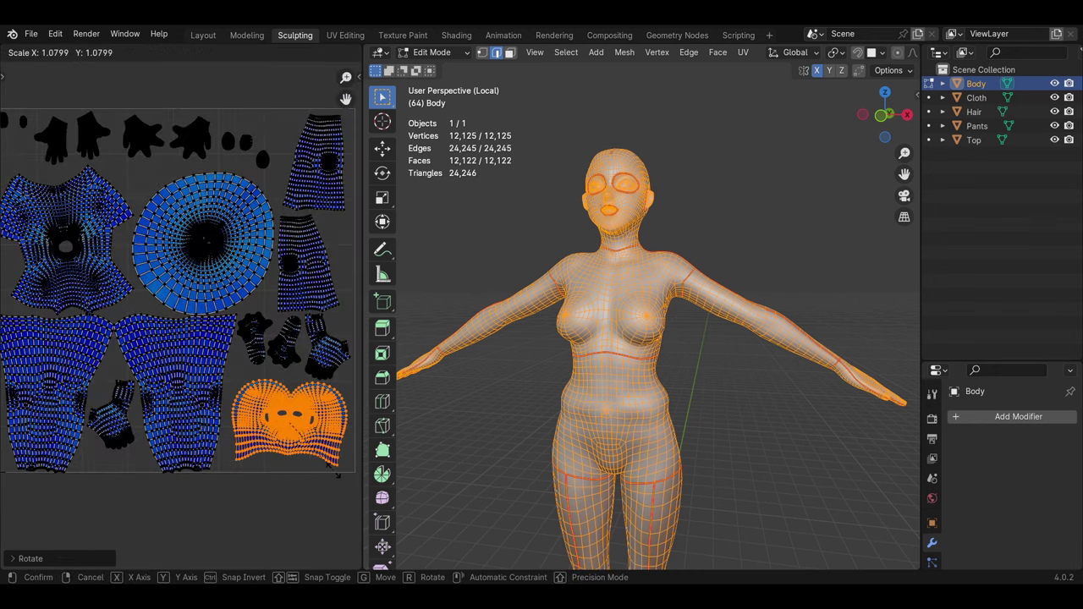
left_click(336, 474)
scroll(279, 381, "down", 1)
Step: Scale the circular and left pants islands to fit, then deselect them
key("l")
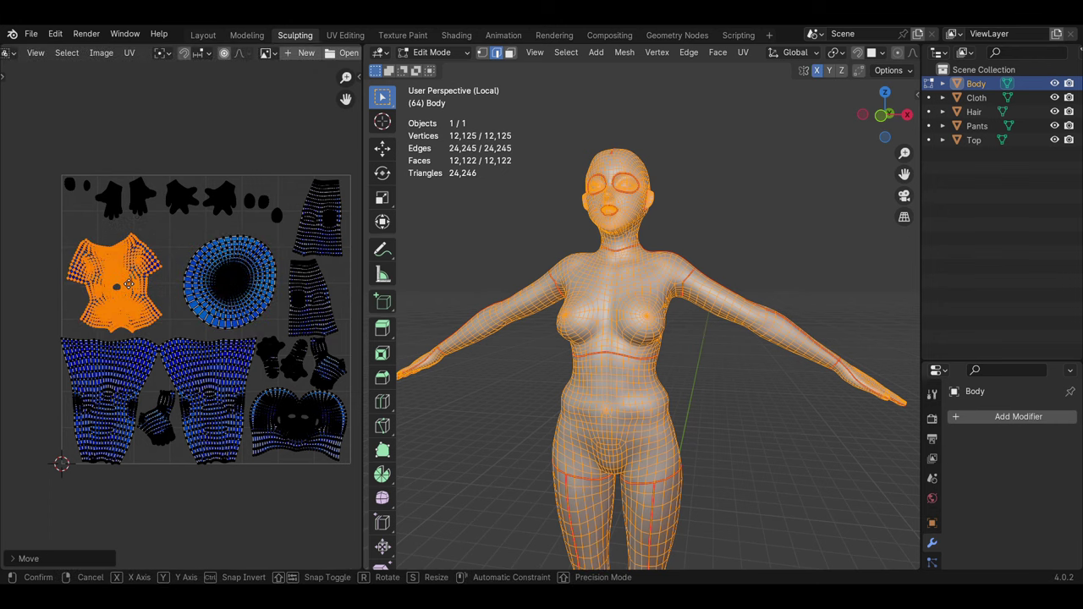
scroll(115, 423, "up", 1)
key("l")
key("s")
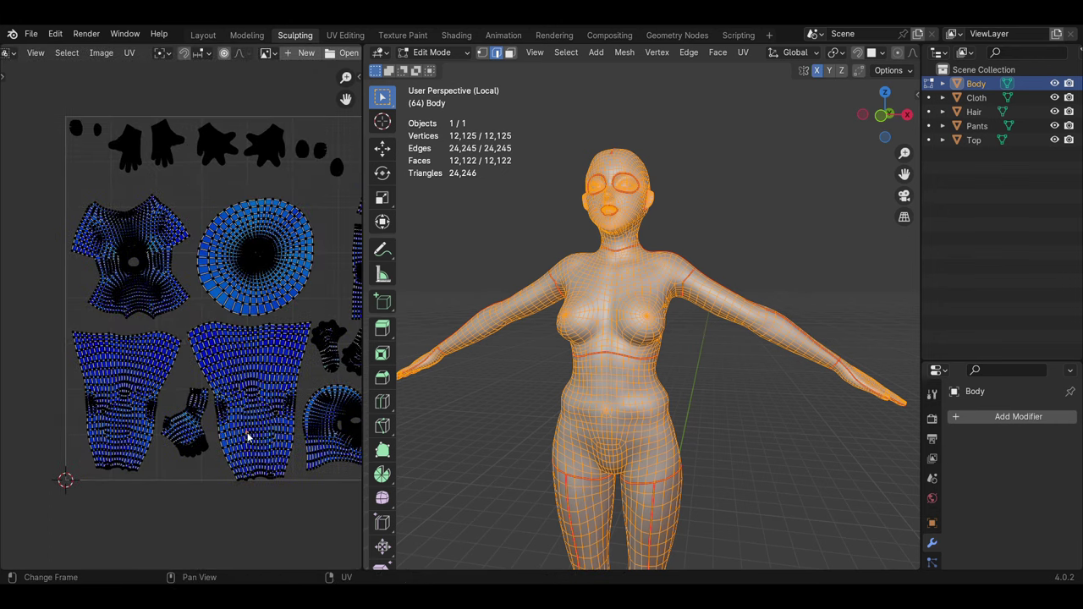
middle_click_drag(210, 185, 159, 262)
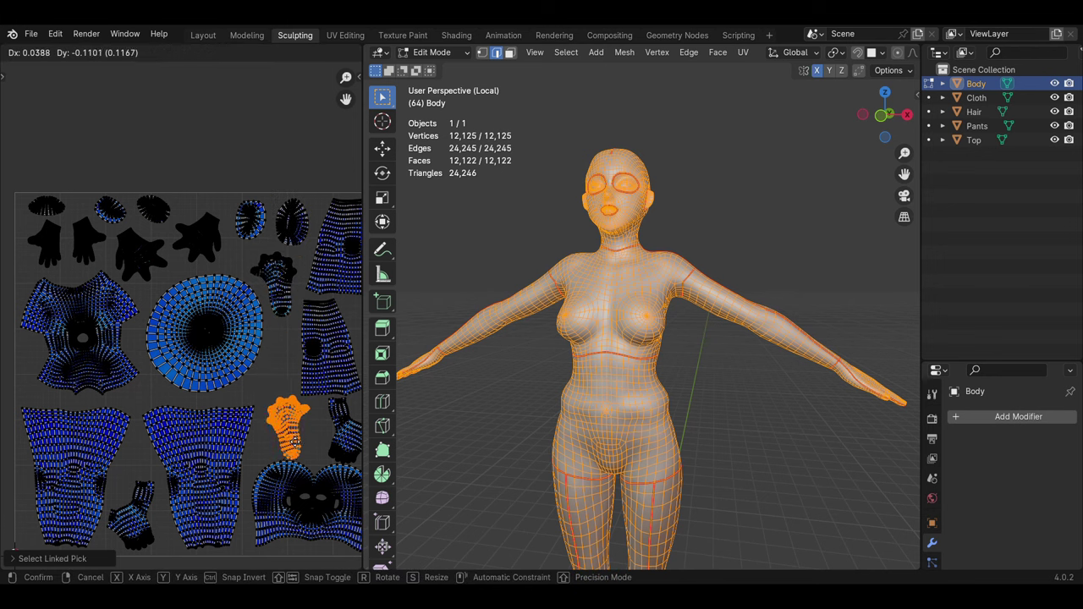
scroll(312, 453, "down", 2)
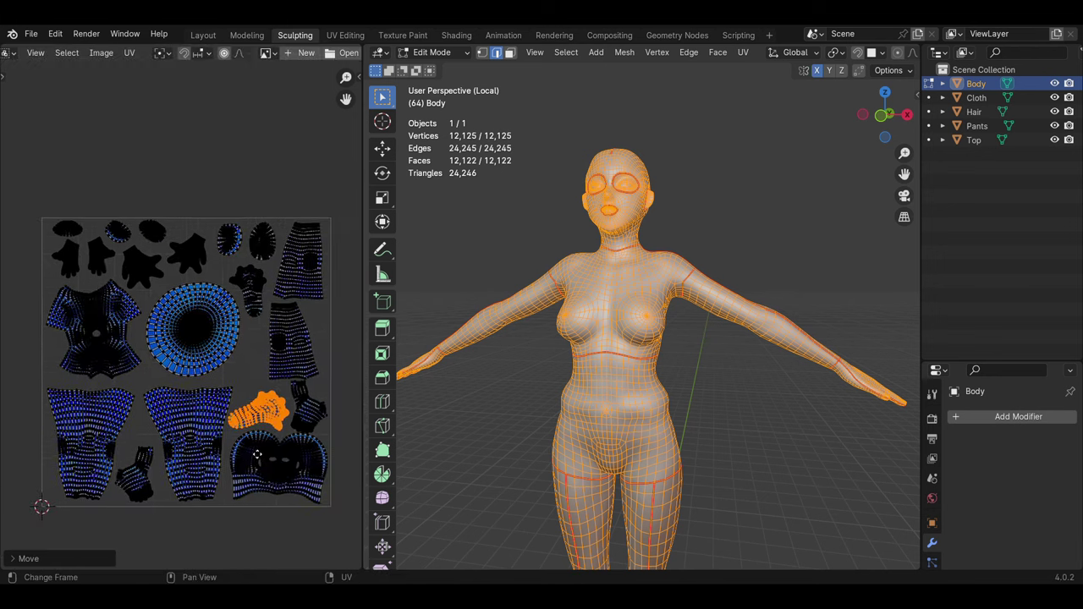
left_click(302, 426)
scroll(272, 412, "up", 3)
scroll(272, 412, "down", 3)
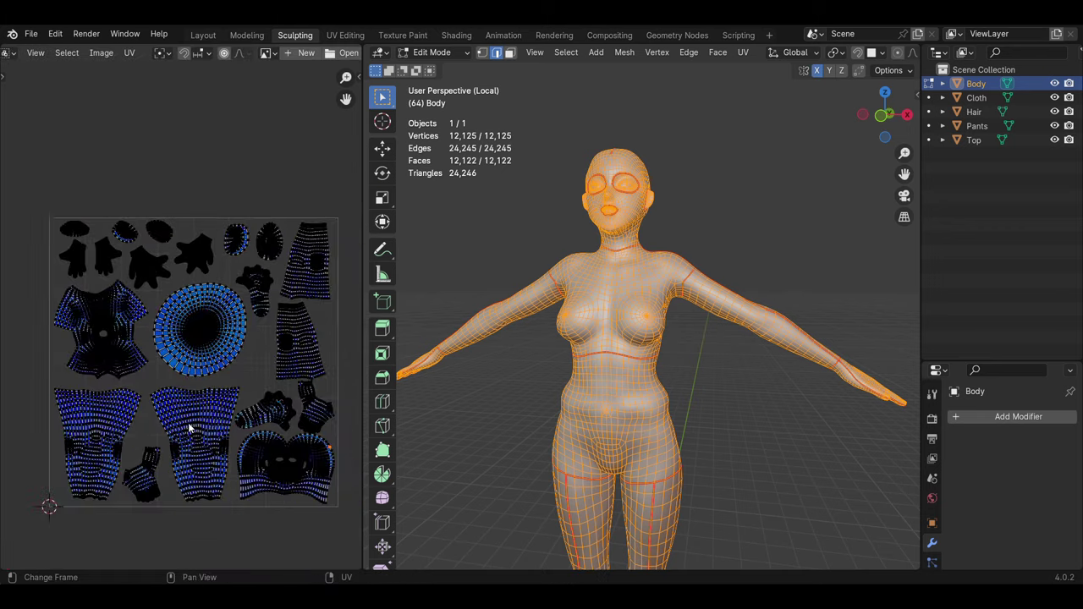
right_click(85, 49)
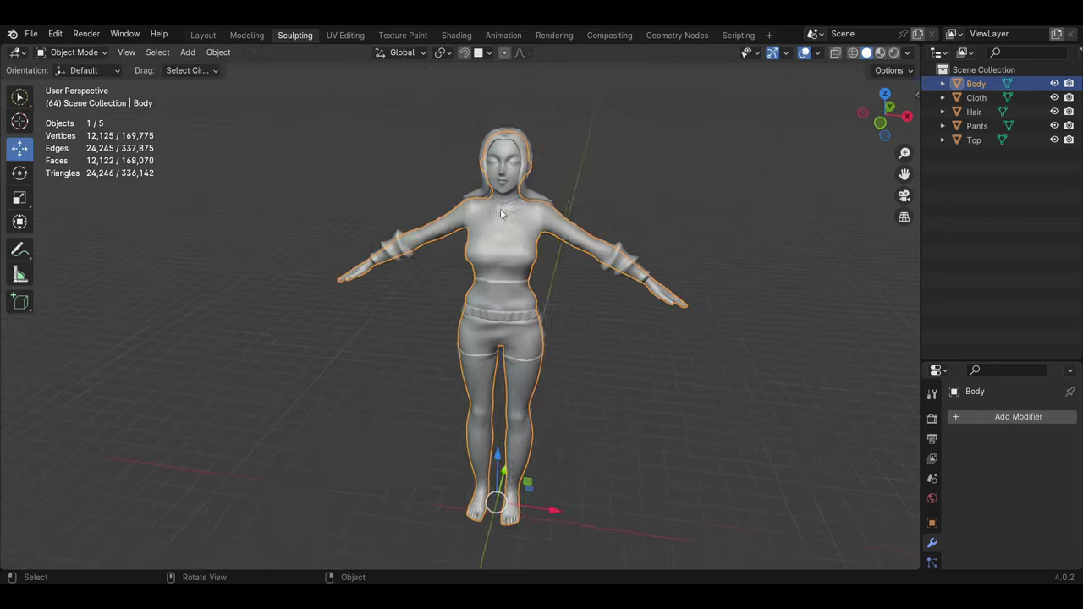
Step: Mark the Top's centre, horizontal and vertical edge loops as seams
mouse_move(483, 315)
middle_mouse_down()
mouse_move(435, 262)
mouse_move(440, 356)
middle_mouse_up()
left_click(435, 262, "alt")
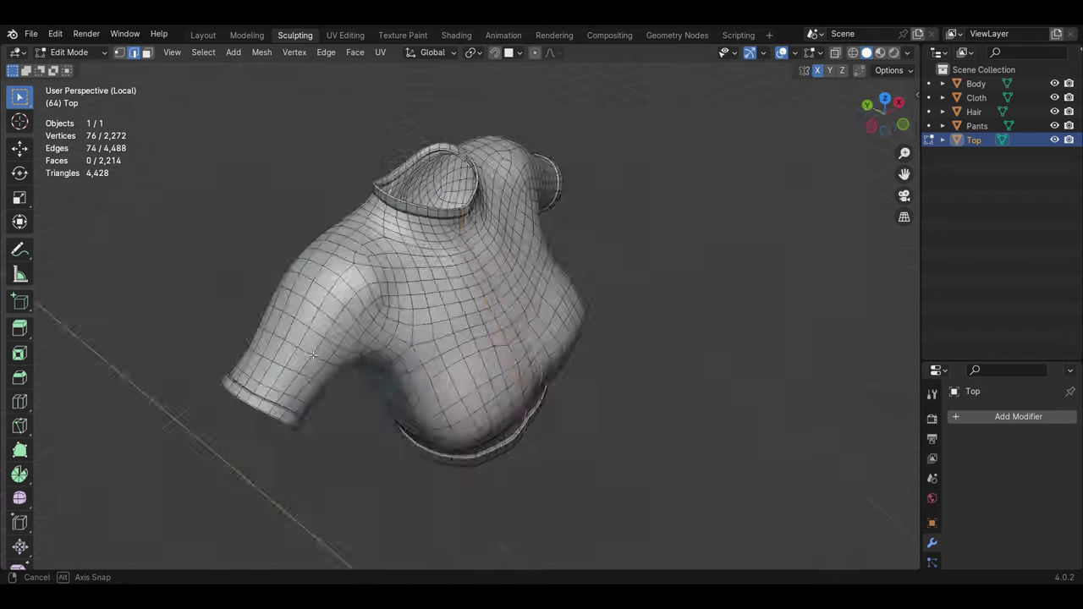
mouse_move(496, 246)
middle_mouse_down()
mouse_move(533, 253)
mouse_move(499, 178)
mouse_move(512, 133)
mouse_move(587, 327)
mouse_move(551, 326)
mouse_move(500, 301)
middle_mouse_up()
left_click(499, 178, "alt")
left_click(587, 327, "alt+shift")
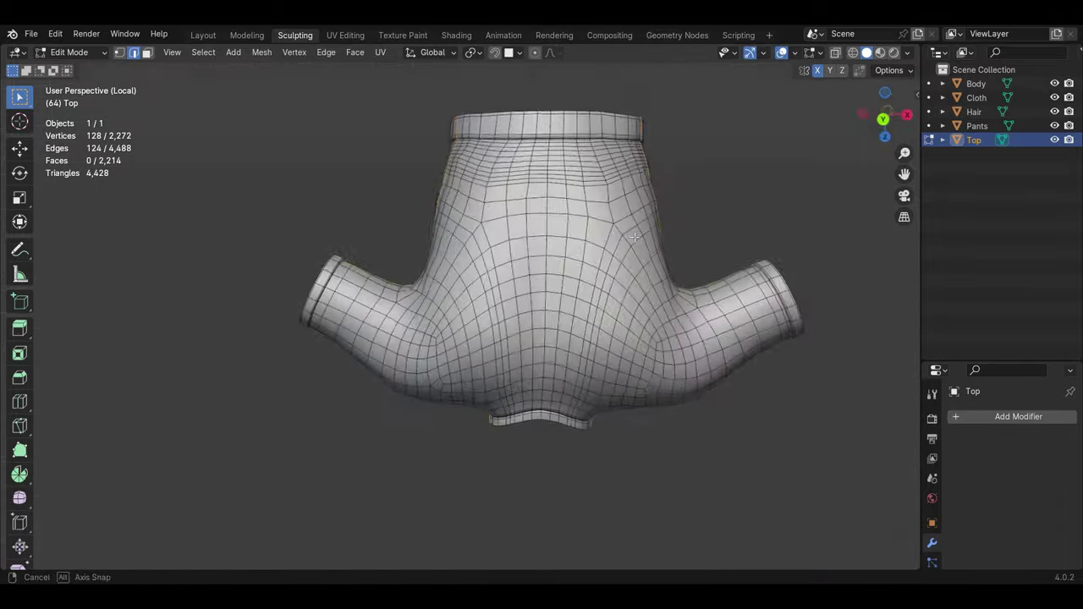
right_click(499, 301)
left_click(493, 416)
Step: Split off a UV Editor, unwrap the Top, and move its two islands into the square
left_click_drag(4, 65, 326, 254)
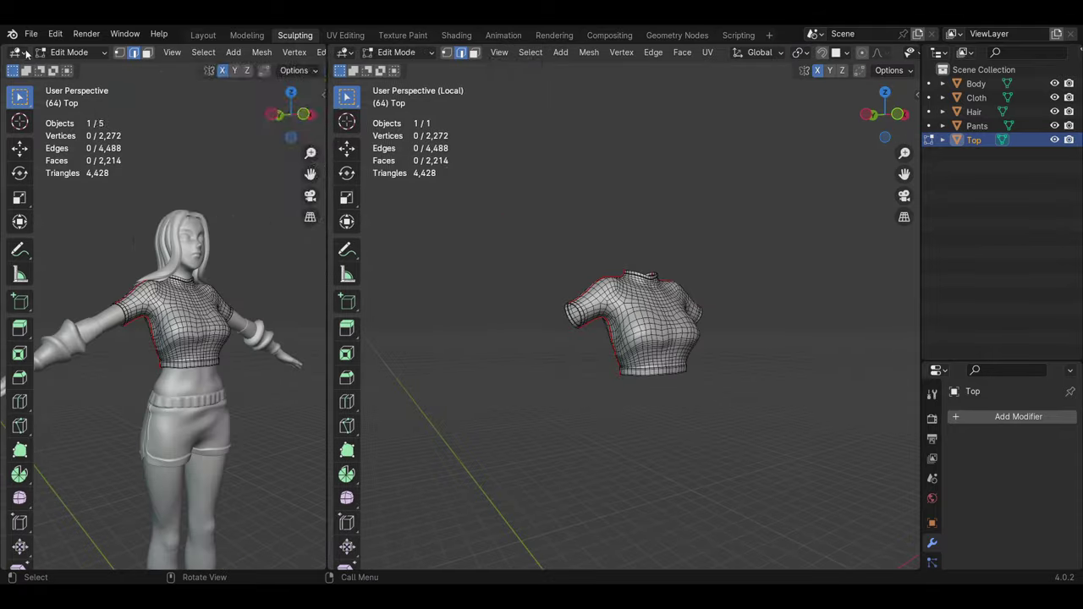
key("shift+F10")
key("a")
key("u")
left_click(205, 341)
left_click_drag(206, 341, 245, 144)
left_click(110, 338)
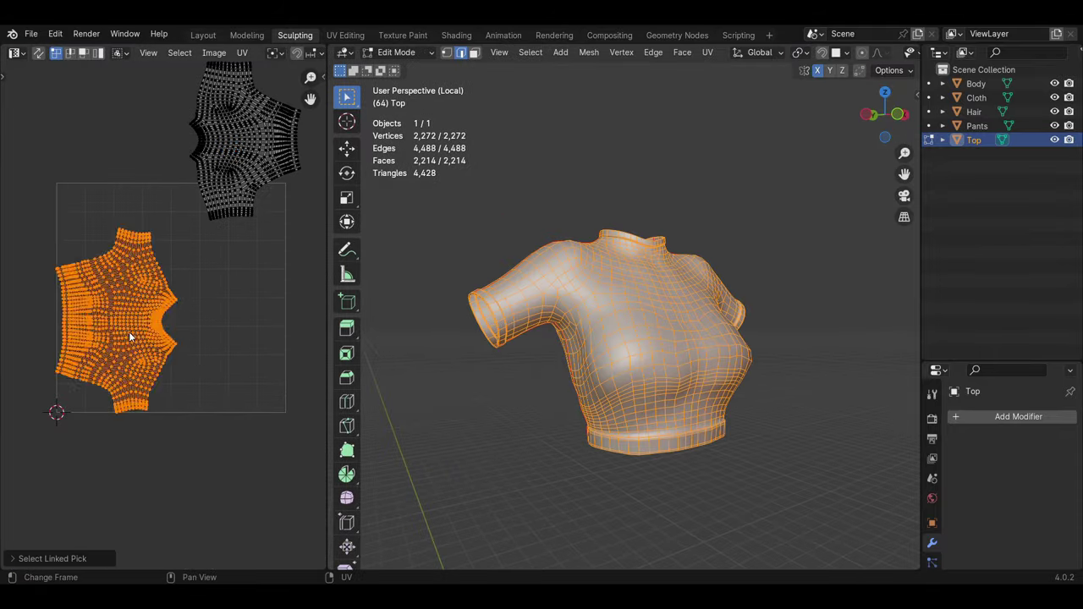
key("r")
left_click_drag(149, 314, 165, 334)
Step: Rotate the upper Top island upright, then move and scale it to stack above the lower one
left_click(245, 135)
key("l")
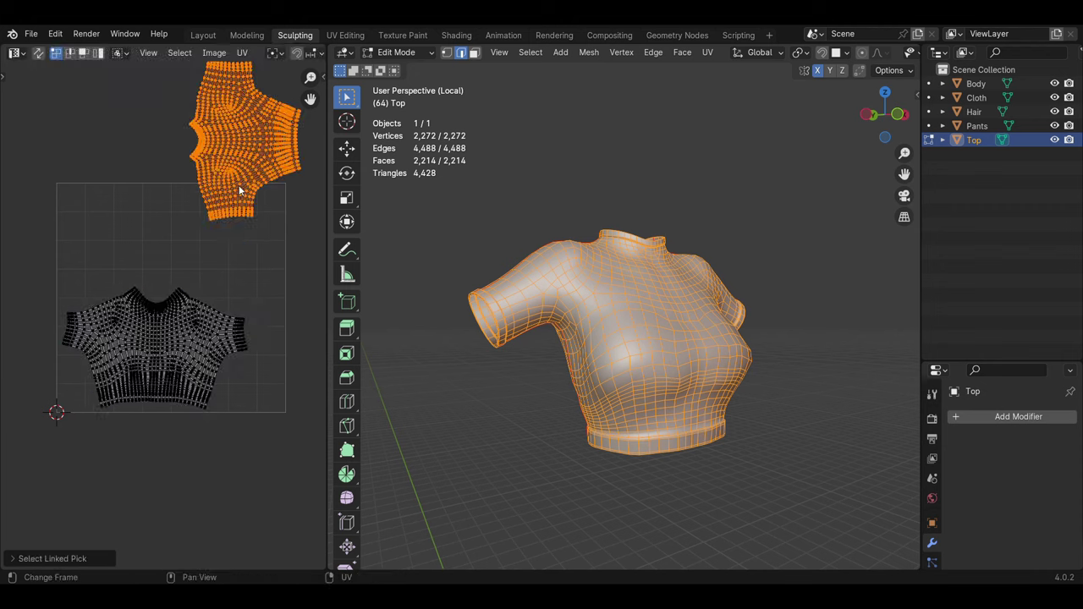
key("r")
key("g")
left_click(190, 254)
key("r")
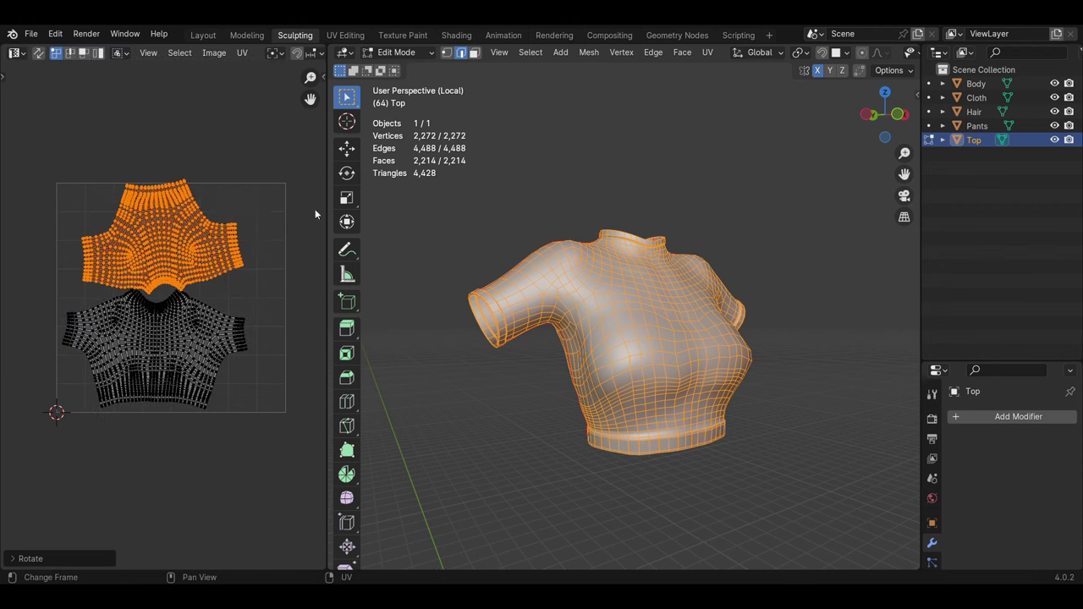
key("l")
key("s")
left_click(212, 244)
key("alt+a")
key("l")
key("r")
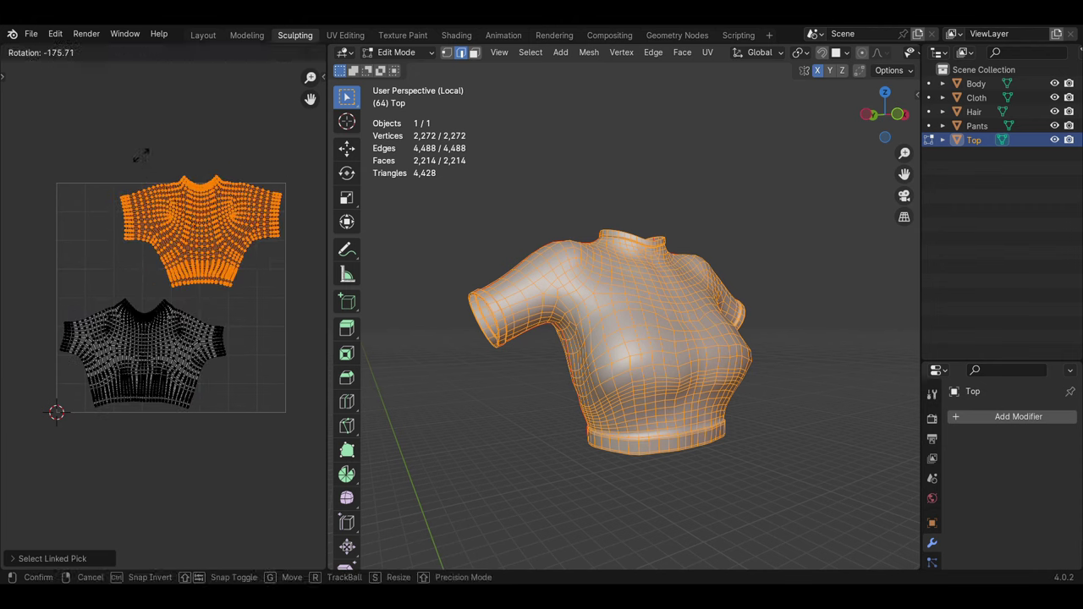
left_click(239, 242)
key("g")
Step: Deselect the islands, show stretch colouring in the UV Editor, and reselect the whole Top
scroll(169, 305, "down", 3)
key("alt+a")
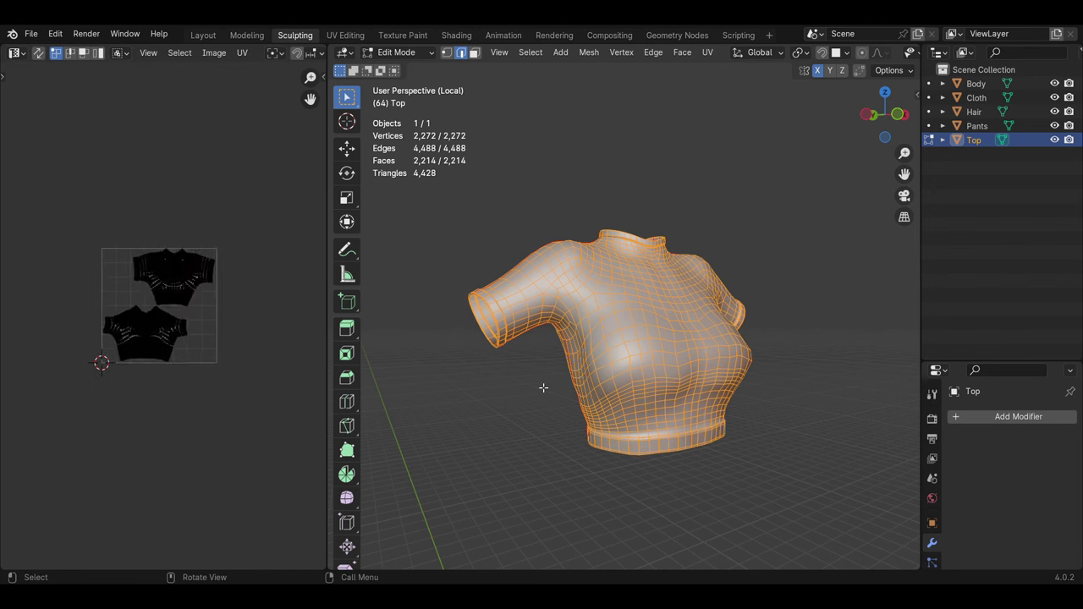
left_click(566, 356)
scroll(122, 54, "down", 5)
left_click(214, 53)
left_click(126, 208)
key("a")
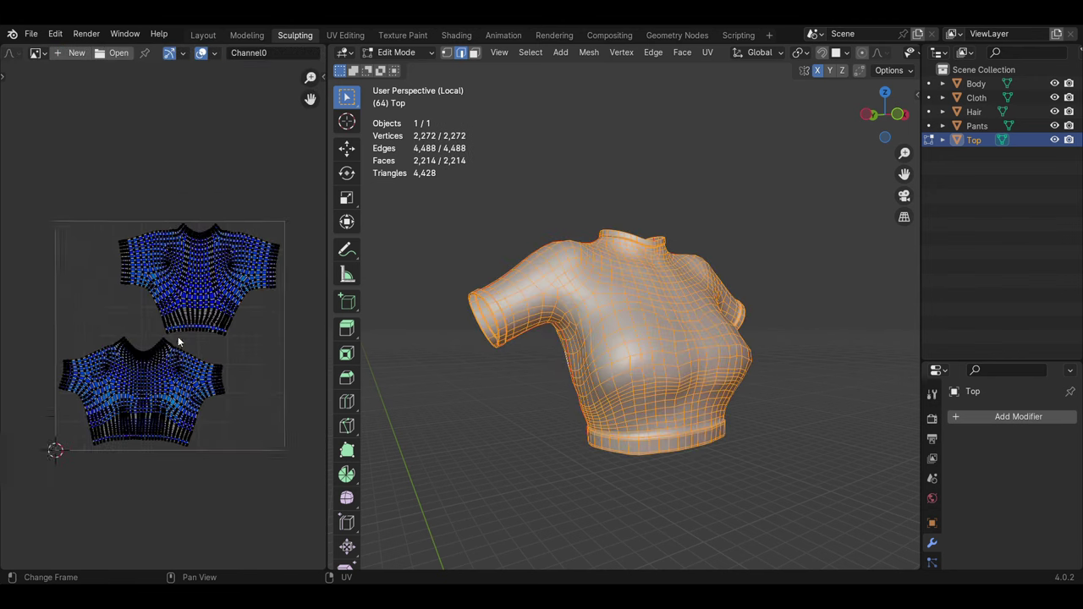
Step: Leave the Top's isolation, then isolate the Pants and enter Edit Mode on them
key("KP_Divide")
key("Tab")
key("KP_Divide")
key("Tab")
middle_click_drag(598, 496, 661, 262)
scroll(661, 262, "down", 2)
scroll(661, 262, "up", 2)
mouse_move(660, 262)
middle_mouse_down()
mouse_move(569, 258)
mouse_move(693, 375)
middle_mouse_up()
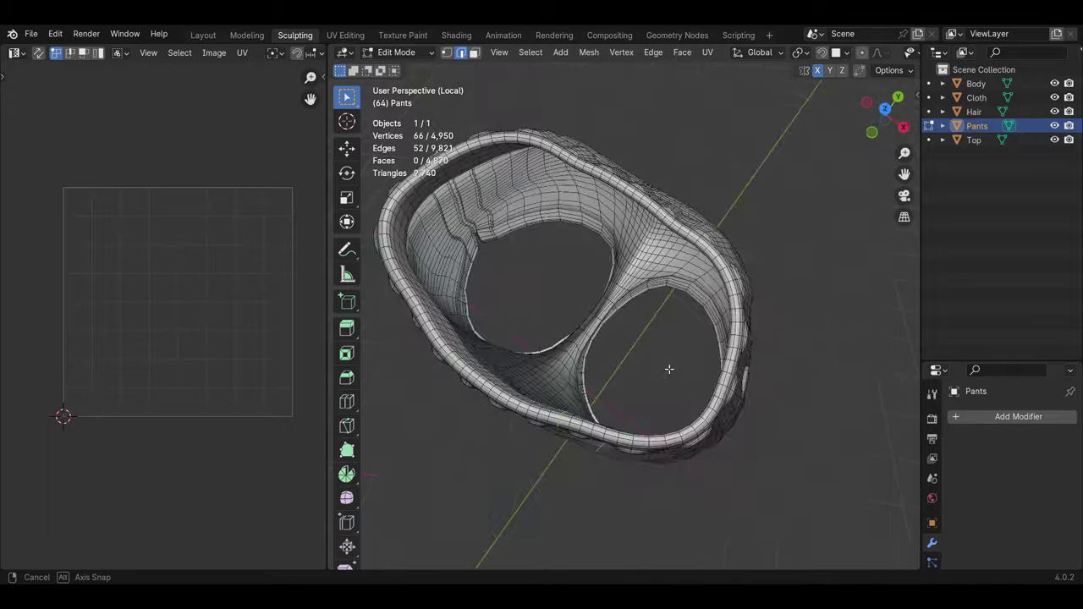
Step: Mark a vertical edge loop on the pants as a seam and unwrap the pants
mouse_move(693, 375)
middle_mouse_down()
mouse_move(534, 273)
mouse_move(620, 387)
middle_mouse_up()
left_click(535, 274, "alt+shift")
key("ctrl+e")
left_click(461, 415)
key("a")
key("u")
left_click(164, 380)
scroll(200, 379, "up", 3)
Step: Select further edge loops around the pants legs and unwrap the pants along the seams
left_click(508, 364, "alt")
mouse_move(507, 364)
middle_mouse_down()
mouse_move(638, 507)
mouse_move(720, 344)
middle_mouse_up()
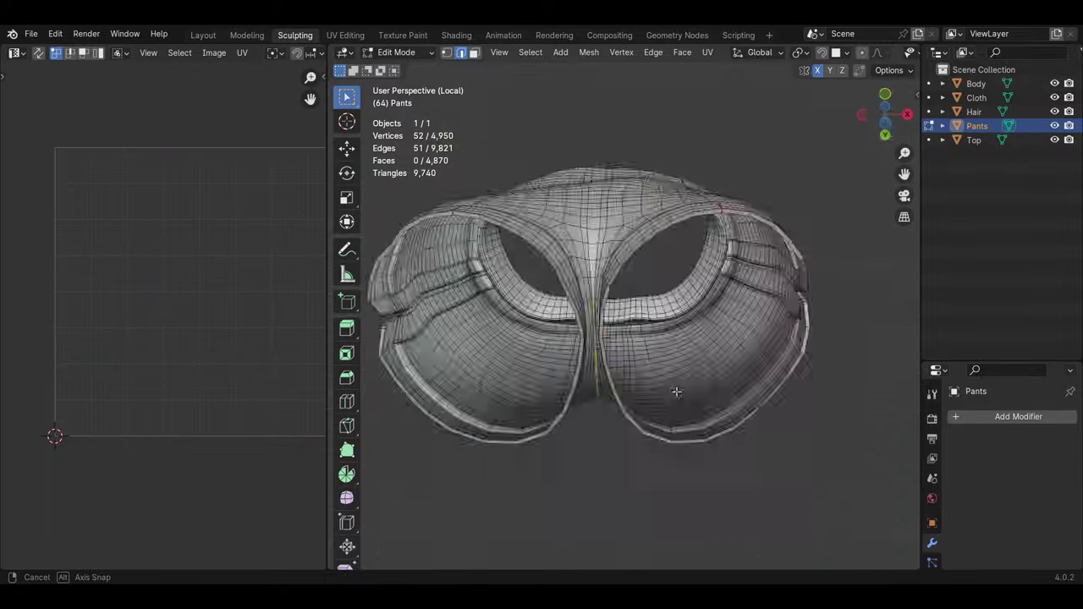
left_click(487, 453, "alt")
mouse_move(568, 467)
middle_mouse_down()
mouse_move(674, 425)
mouse_move(613, 427)
mouse_move(737, 380)
mouse_move(628, 289)
middle_mouse_up()
left_click(675, 425, "alt")
scroll(614, 427, "up", 4)
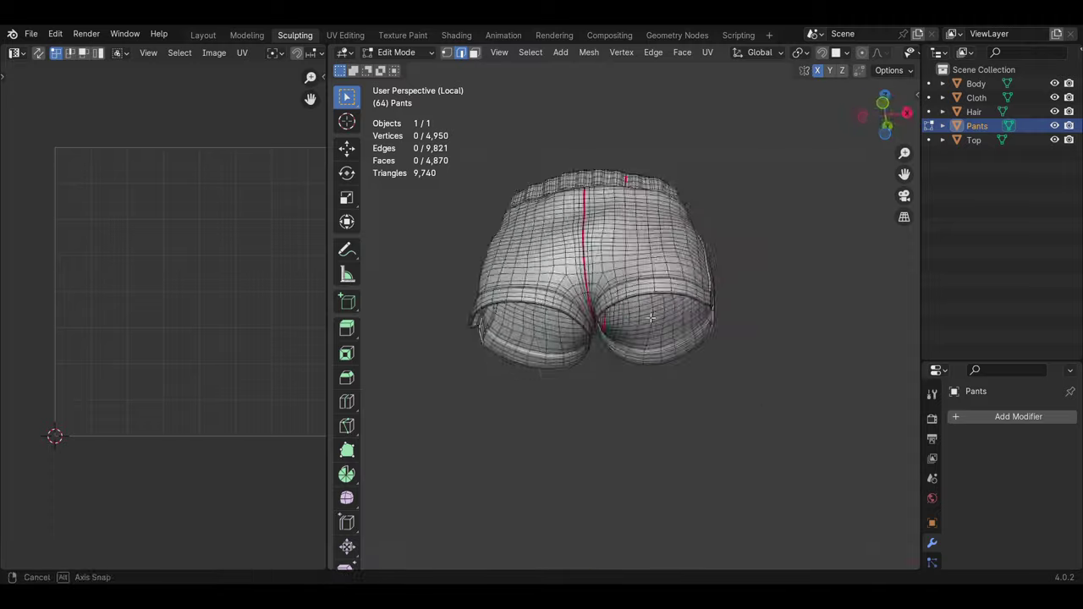
key("a")
key("u")
left_click(628, 288)
Step: Move and shrink the left island, then scale, rotate and place the middle island upper right
key("l")
key("g")
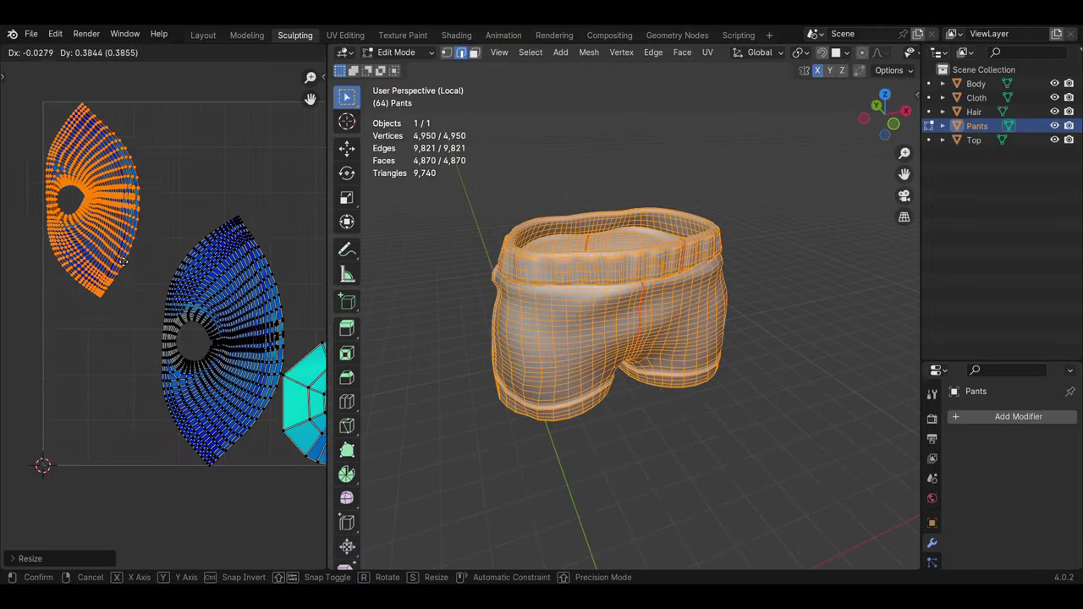
key("Return")
key("l")
key("s")
key("Return")
key("r")
key("Return")
key("g")
key("Return")
Step: Enlarge the other leg island and move it into the square's lower left
scroll(107, 290, "down", 1)
key("s")
key("Return")
key("g")
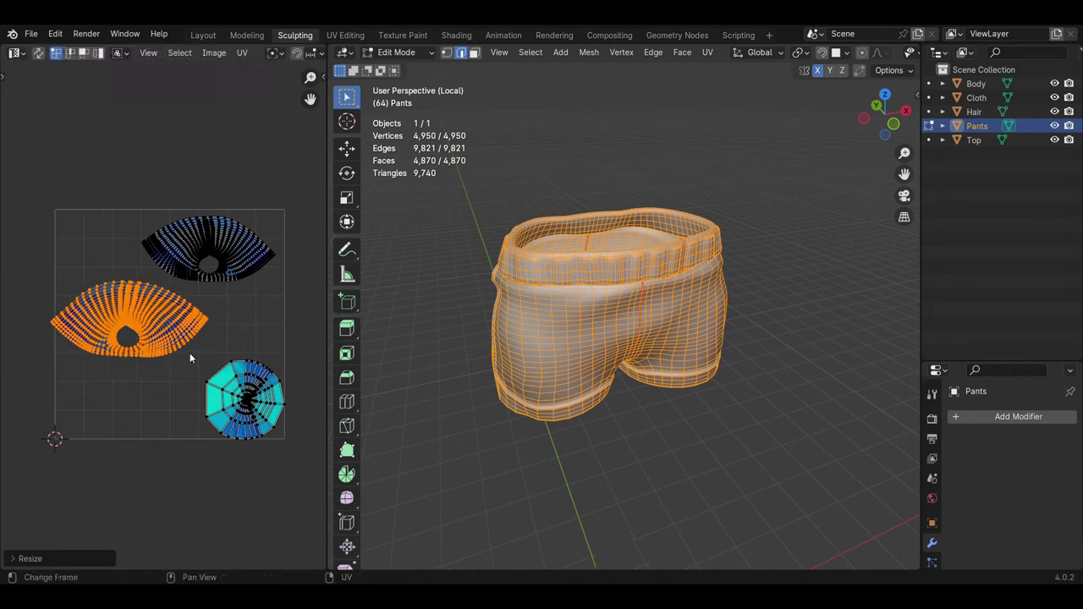
key("Return")
key("alt+a")
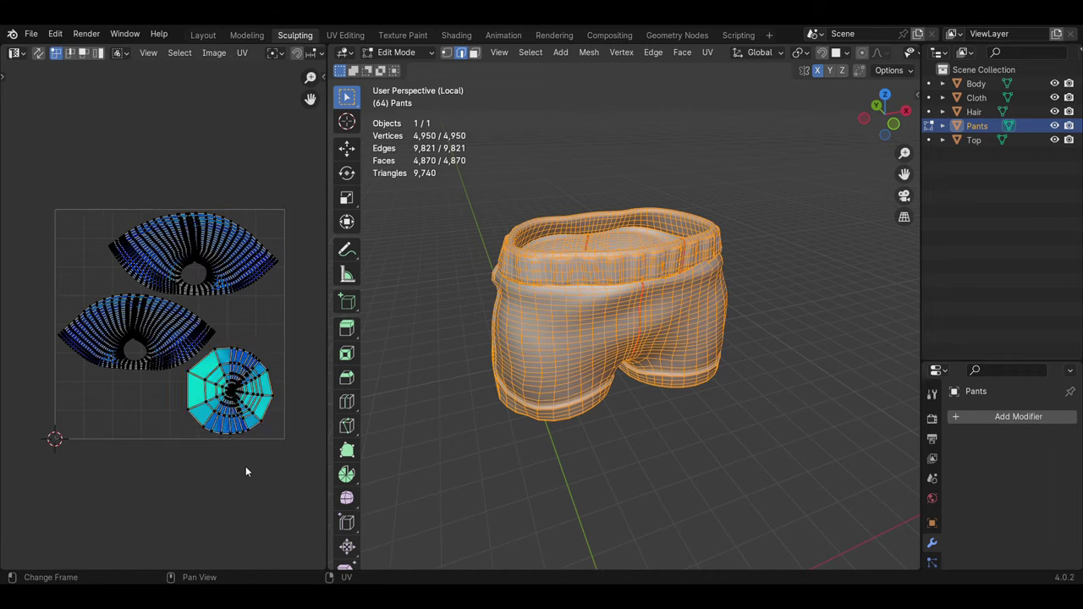
scroll(259, 489, "up", 3)
scroll(212, 381, "up", 3)
scroll(169, 296, "down", 8)
key("alt+a")
scroll(169, 254, "up", 5)
Step: Mark the waistband edge loop as a seam and unwrap the pants again
mouse_move(457, 372)
middle_mouse_down()
mouse_move(471, 322)
mouse_move(507, 355)
middle_mouse_up()
left_click(471, 323, "alt")
key("ctrl+e")
left_click(508, 338)
key("a")
key("u")
left_click(336, 358)
scroll(197, 313, "down", 3)
Step: Turn off UV sync selection, then move and rotate the waistband islands up into the square
left_click(39, 53)
left_click_drag(197, 333, 190, 246)
key("r")
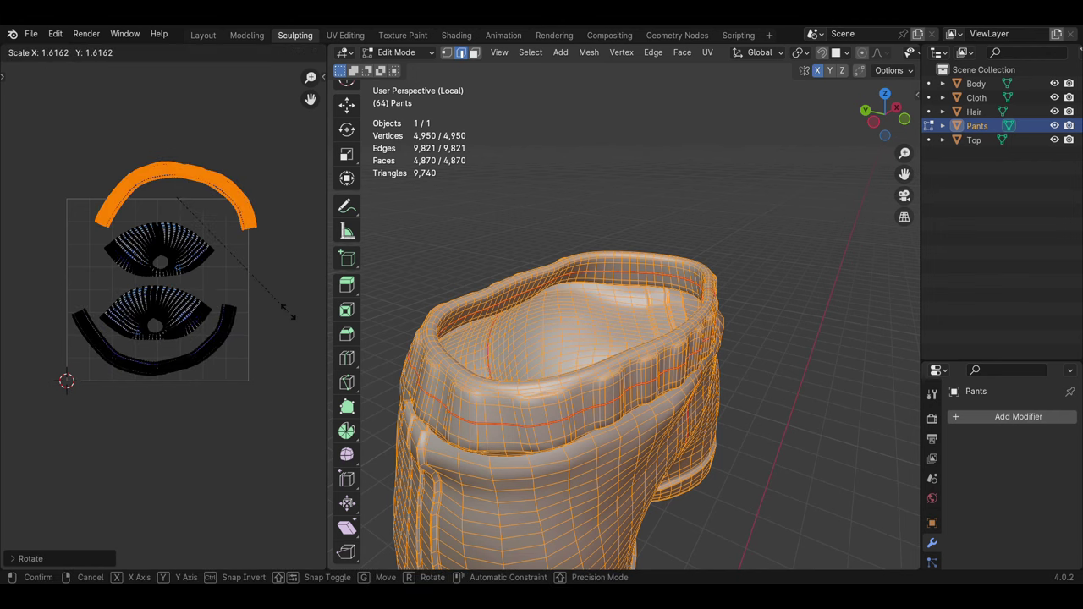
key("l")
key("alt+a")
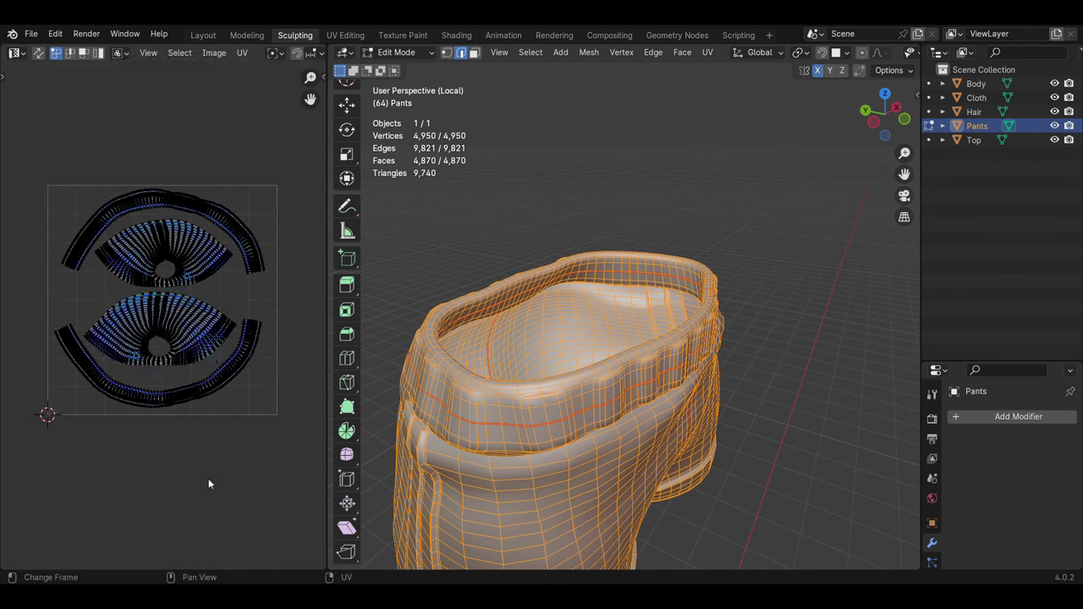
Step: Leave Edit Mode and local view, then select the Cloth sleeves
scroll(203, 449, "up", 5)
scroll(203, 423, "down", 5)
scroll(575, 355, "down", 4)
left_click(567, 339)
mouse_move(474, 338)
middle_mouse_down()
mouse_move(431, 334)
mouse_move(539, 331)
middle_mouse_up()
key("Tab")
key("KP_Divide")
left_click(636, 443)
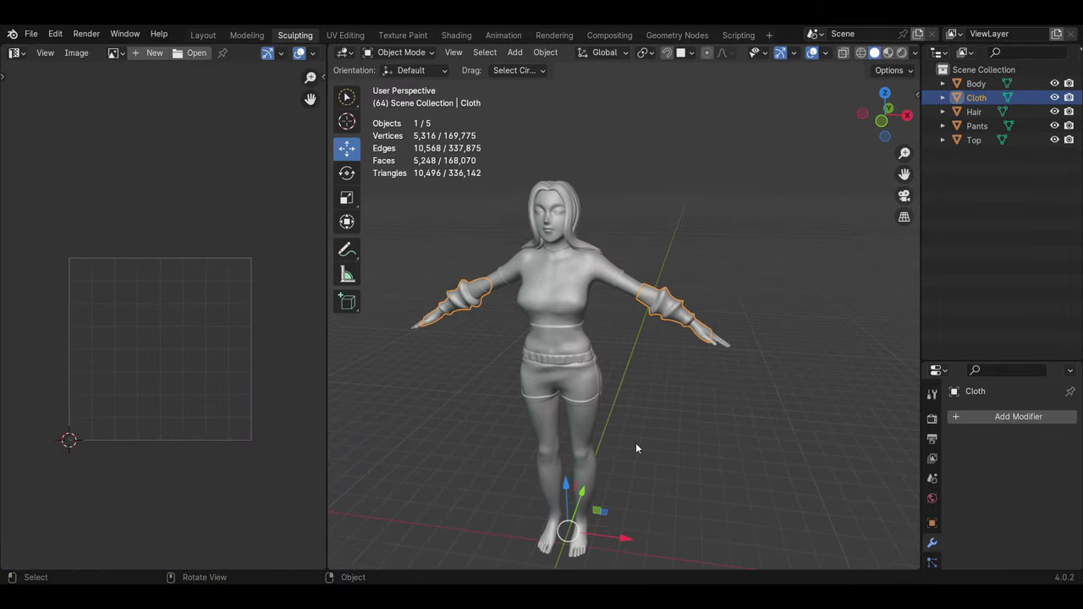
Step: Isolate the Cloth in Edit Mode and mark an edge path along the sleeve as a seam
key("KP_Divide")
key("Tab")
left_click(672, 348, "alt")
mouse_move(672, 348)
middle_mouse_down()
mouse_move(558, 438)
mouse_move(674, 435)
middle_mouse_up()
right_click(674, 435)
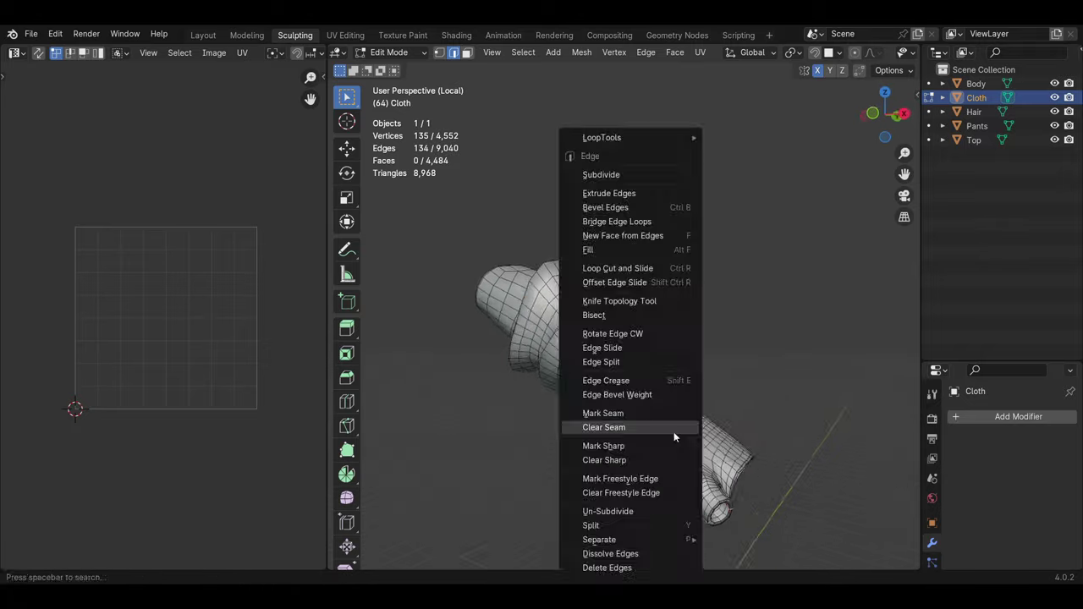
left_click(643, 413)
Step: Select a short cuff edge path and unwrap the Cloth
left_click(647, 369, "alt")
middle_click_drag(647, 368, 624, 386)
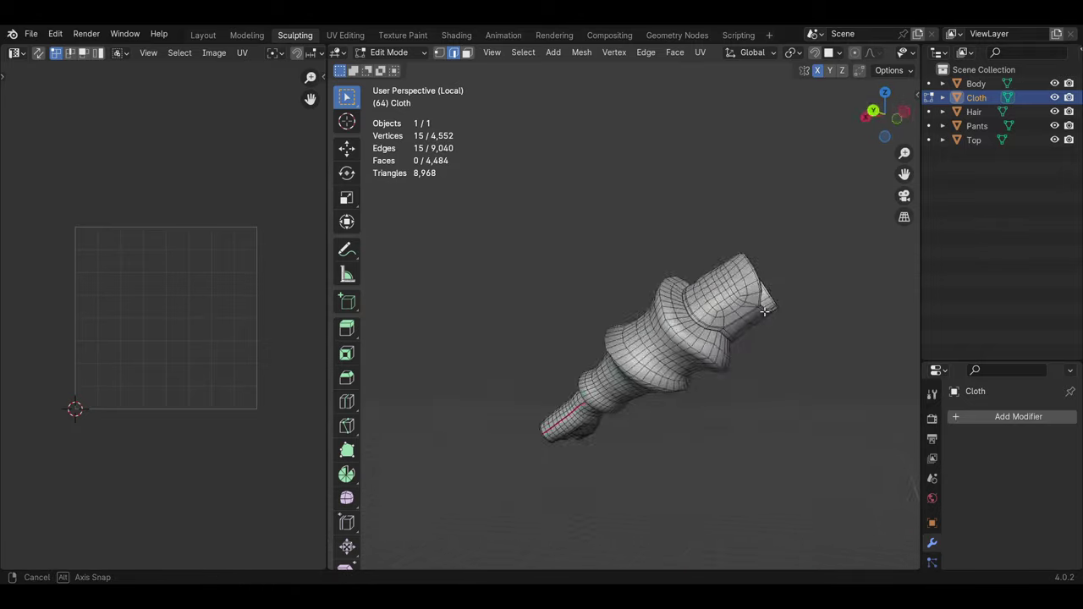
key("a")
key("u")
left_click(624, 386)
key("alt+a")
mouse_move(625, 386)
middle_mouse_down()
mouse_move(604, 354)
mouse_move(747, 317)
middle_mouse_up()
Step: Mark another sleeve edge path as a seam and unwrap the Cloth again
left_click(609, 364, "alt")
right_click(728, 321)
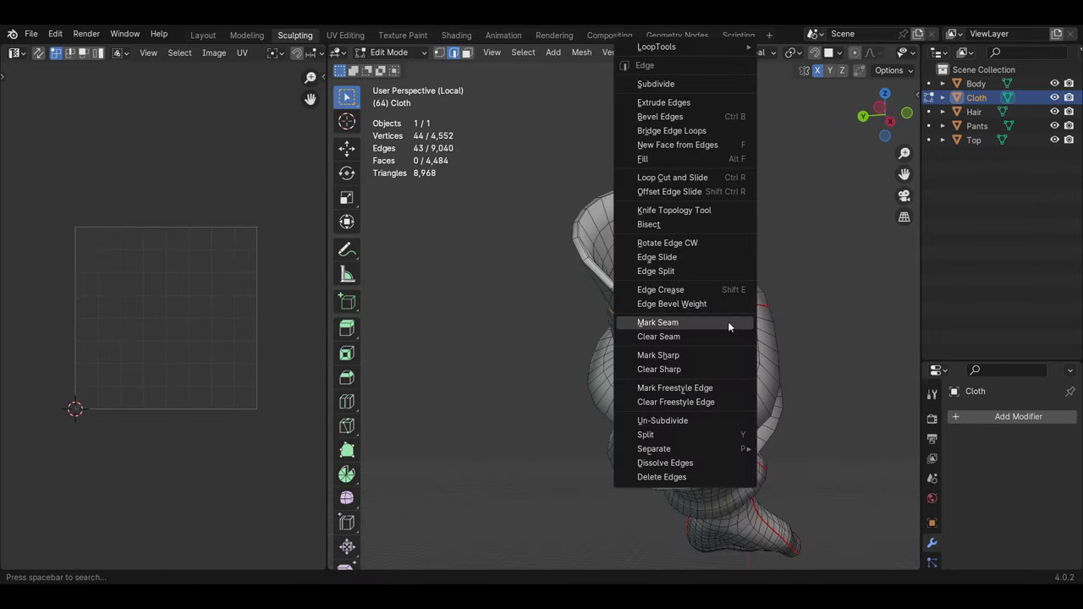
left_click(728, 321)
key("a")
key("u")
scroll(145, 214, "up", 2)
mouse_move(609, 319)
middle_mouse_down()
mouse_move(601, 360)
mouse_move(470, 335)
middle_mouse_up()
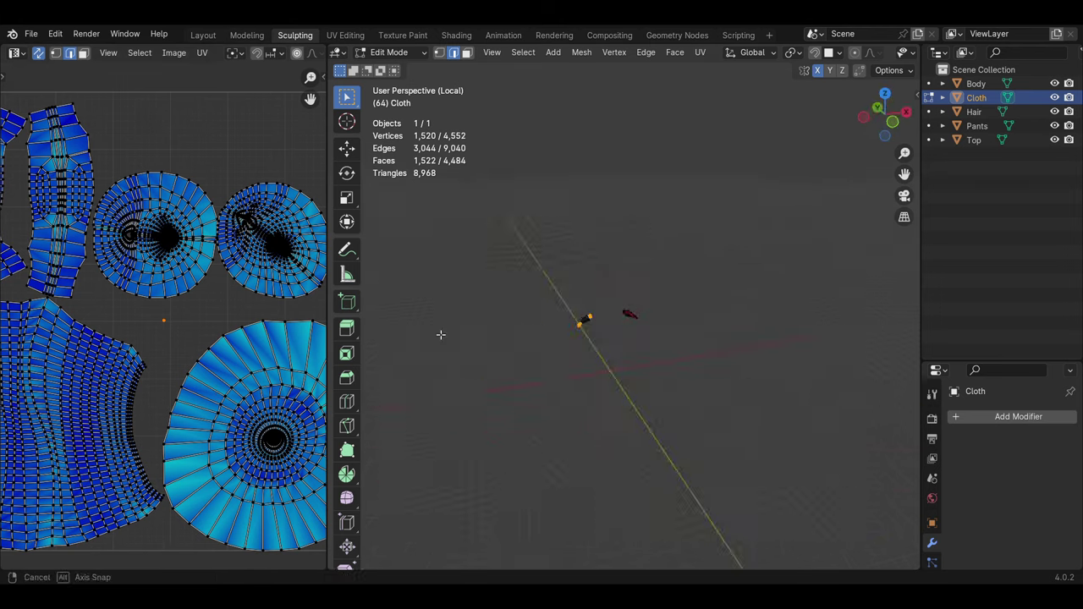
scroll(598, 376, "up", 5)
mouse_move(679, 322)
middle_mouse_down()
mouse_move(592, 355)
mouse_move(464, 431)
mouse_move(525, 336)
mouse_move(445, 394)
mouse_move(541, 437)
mouse_move(761, 245)
mouse_move(580, 321)
mouse_move(631, 361)
mouse_move(706, 358)
mouse_move(726, 409)
mouse_move(749, 353)
middle_mouse_up()
Step: Select an extended edge path on the sleeve and mark it as a seam
left_click(593, 355)
left_click(445, 394, "ctrl")
key("ctrl+e")
left_click(580, 321)
scroll(580, 322, "up", 5)
key("alt+a")
scroll(623, 358, "down", 5)
Step: Select an edge path on the other sleeve and unwrap the Cloth along the new seams
left_click(623, 358, "ctrl")
left_click(706, 358, "ctrl")
left_click(726, 409, "ctrl")
scroll(726, 409, "down", 5)
key("a")
key("u")
key("Return")
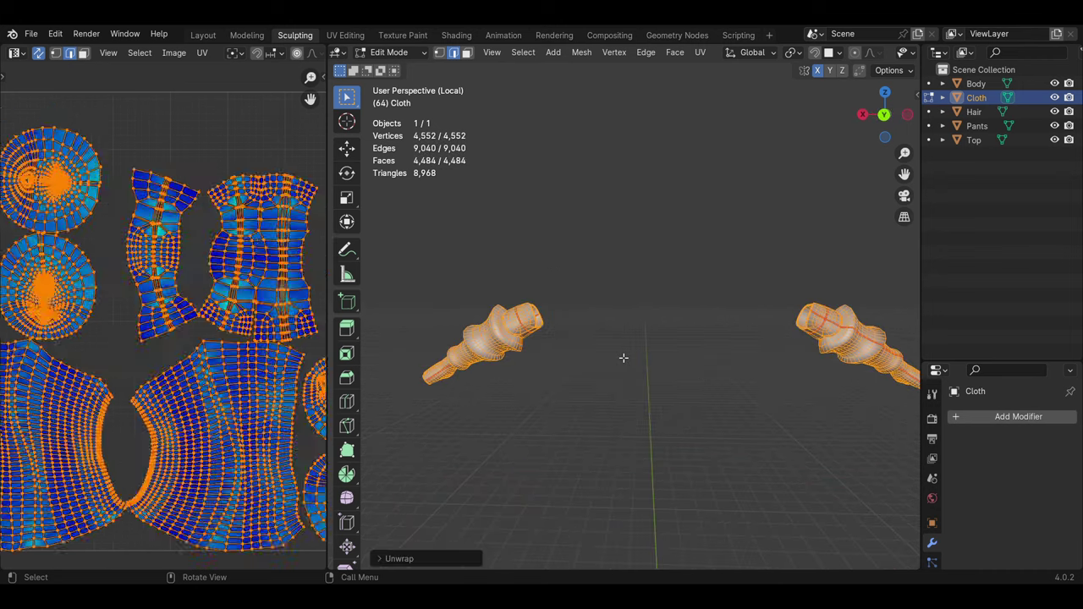
Step: Move all UV islands below the square, then start moving a small island into it
key("a")
scroll(279, 375, "down", 2)
key("g")
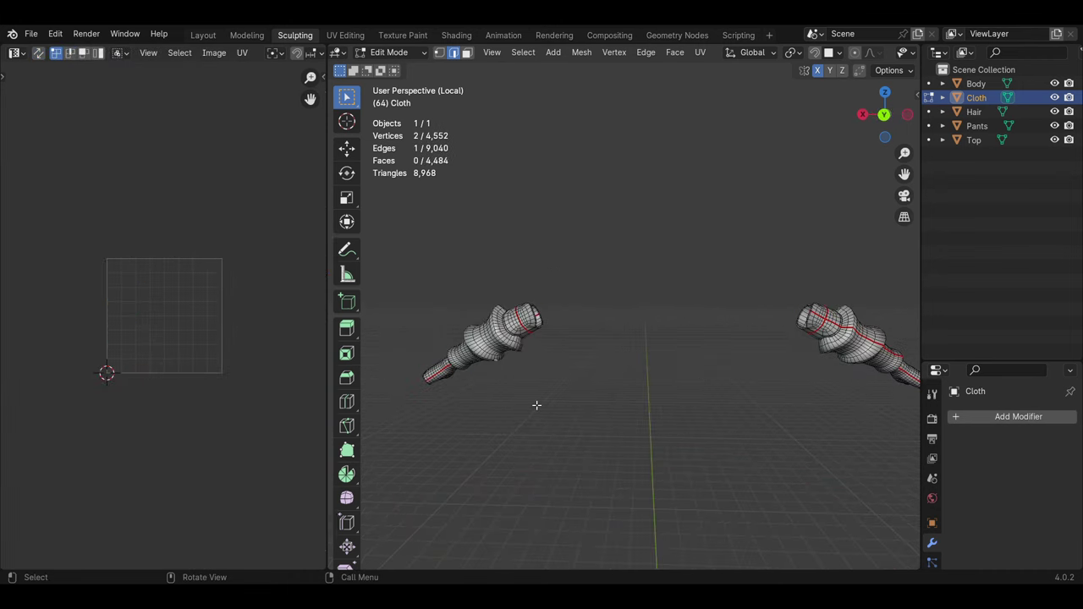
left_click(133, 360)
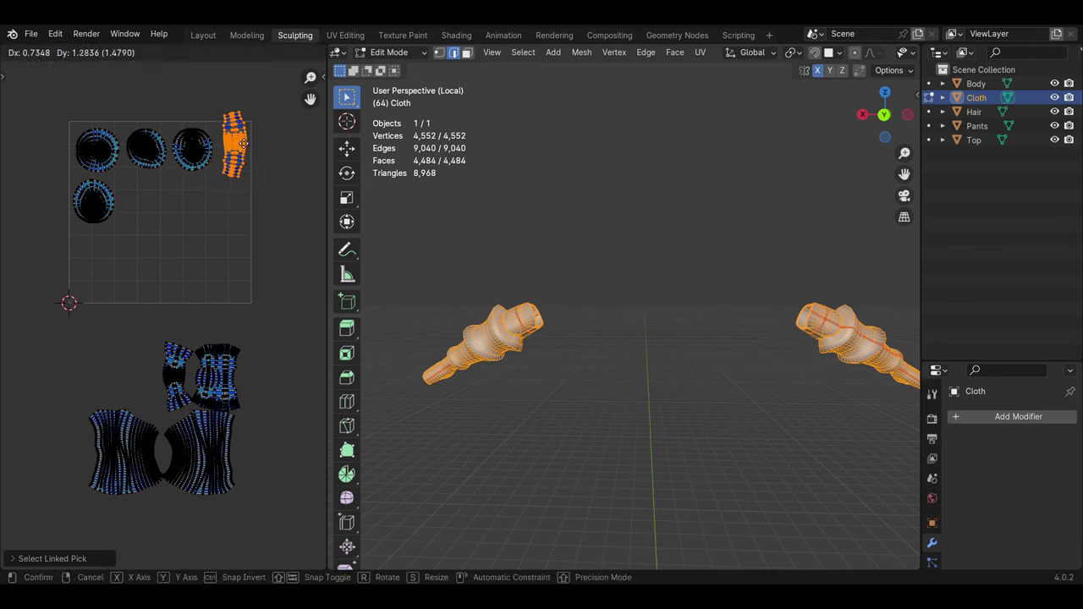
left_click(230, 274)
scroll(229, 273, "up", 1)
key("g")
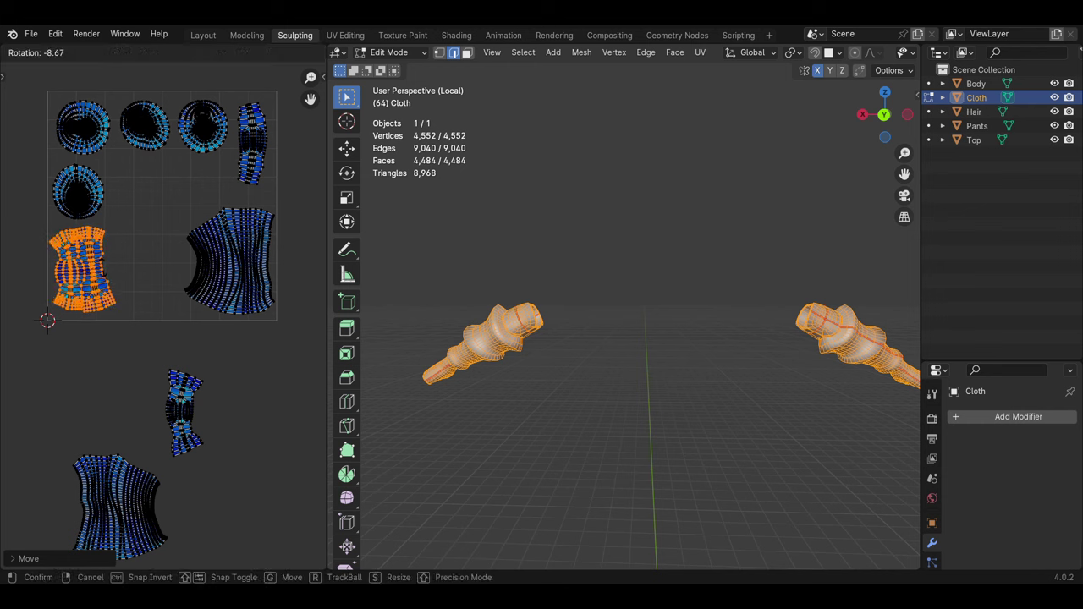
Step: Reposition the bottom, right-hand and large islands so they fit inside the UV square
key("l")
key("g")
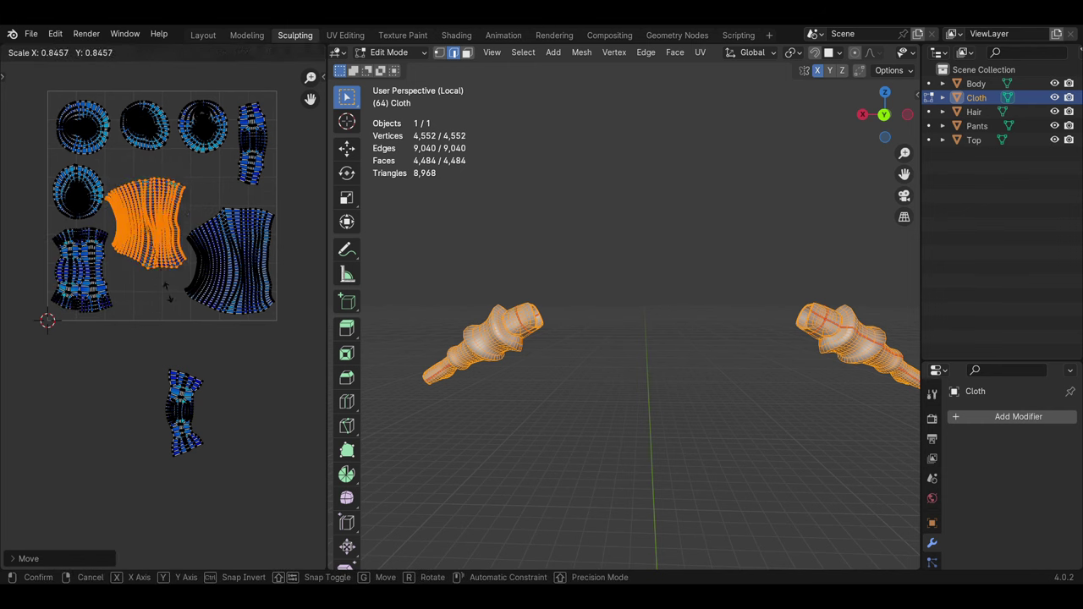
key("Escape")
key("l")
key("Escape")
key("l")
left_click_drag(139, 389, 170, 279)
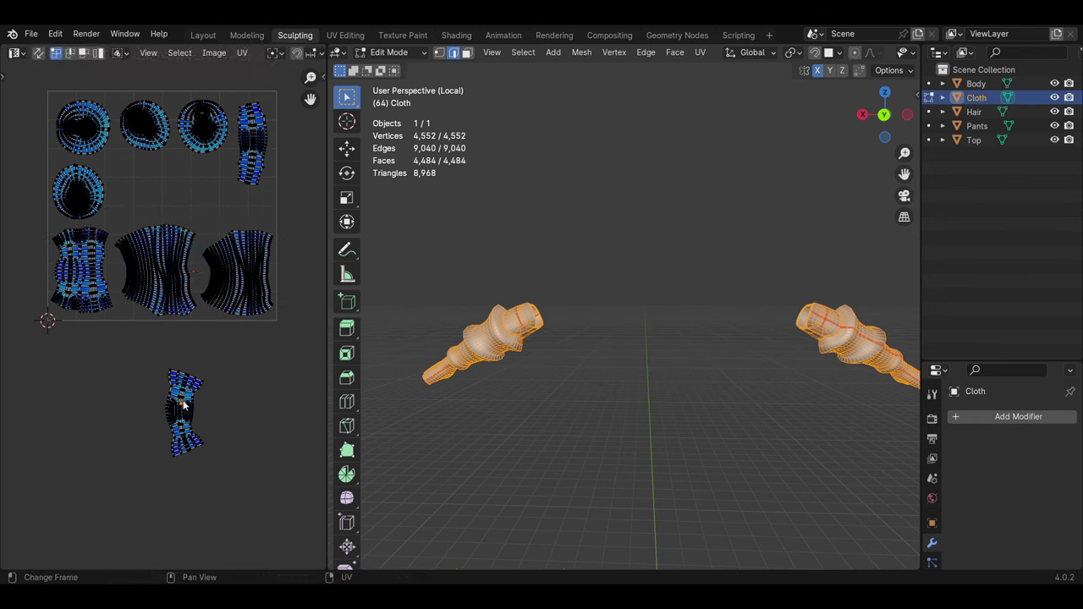
key("Return")
scroll(192, 223, "up", 3)
Step: Exit the Cloth, then isolate the Hair and enter Edit Mode on it
key("Tab")
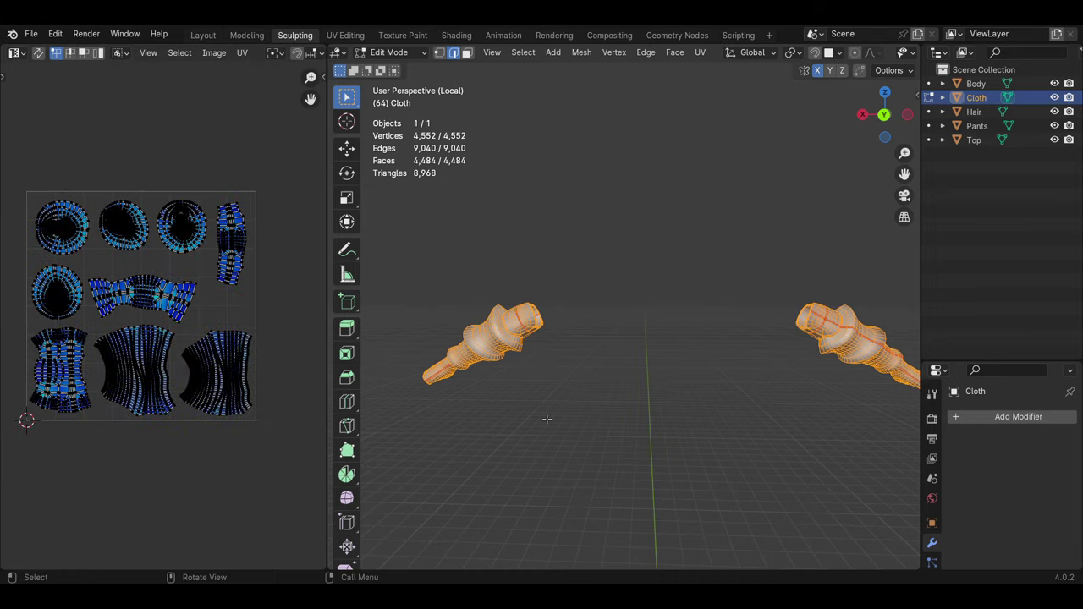
key("KP_Divide")
left_click(974, 112)
key("KP_Decimal")
key("Tab")
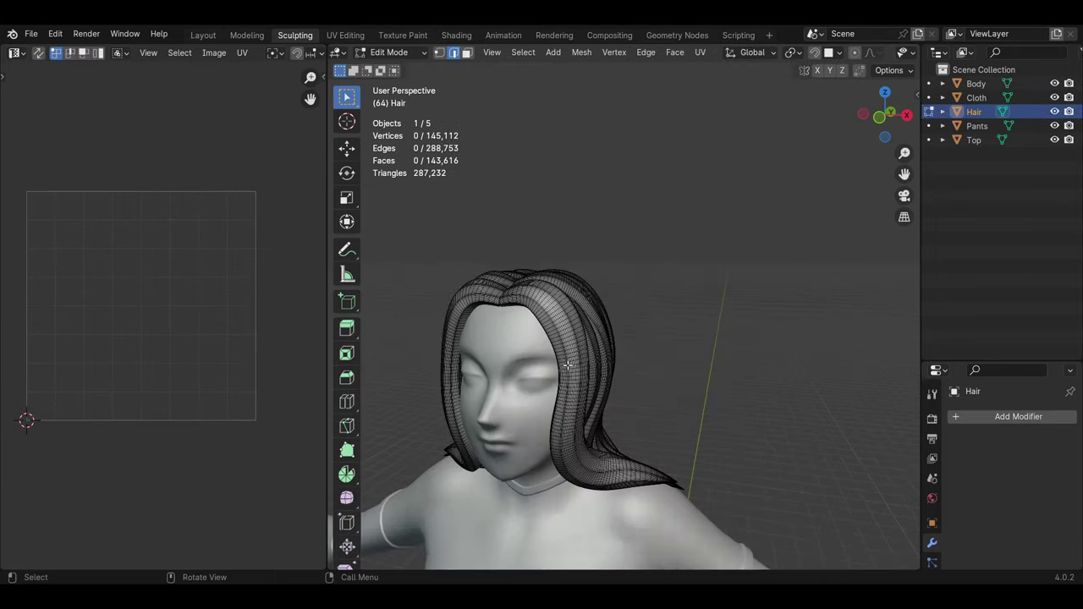
Step: Select all of the hair mesh and apply a Smart UV Project
key("a")
key("u")
left_click(619, 420)
key("Return")
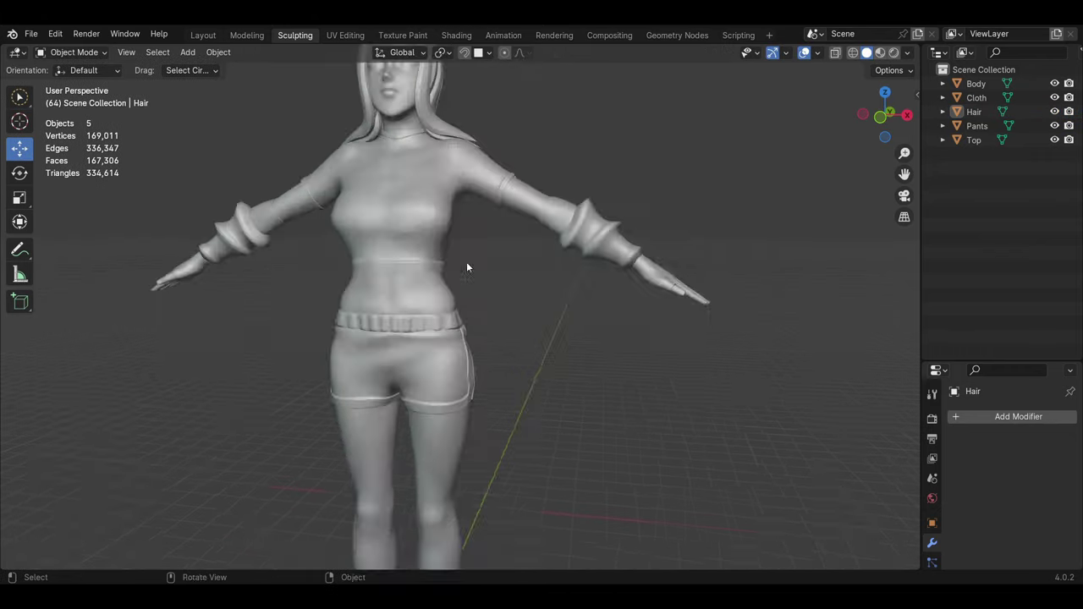
Step: Select the body, frame it, switch to Texture Paint mode and zoom on the head
left_click(976, 83)
key("KP_Decimal")
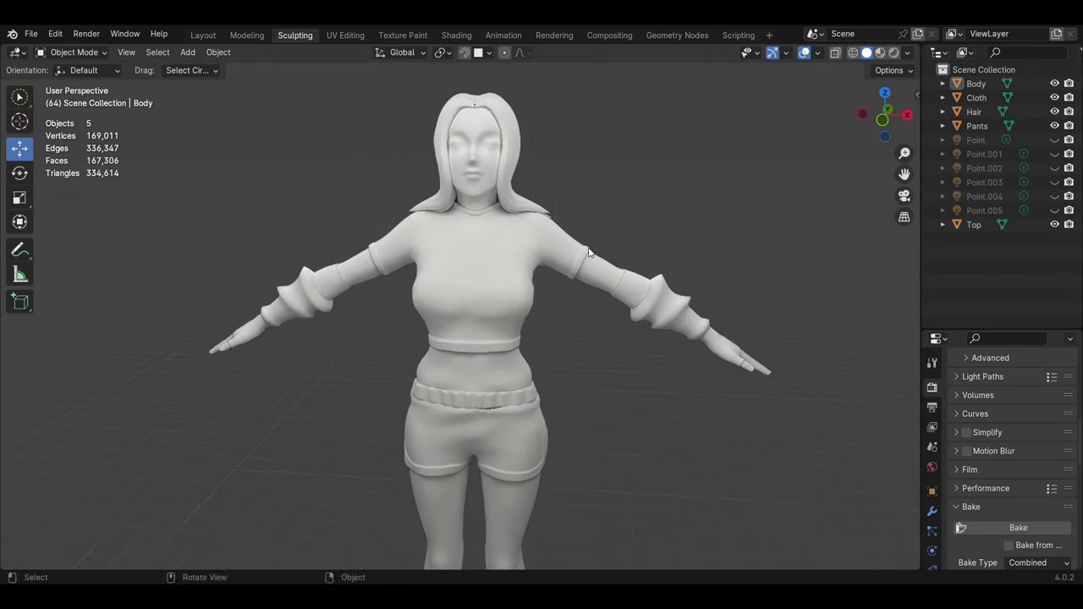
left_click(75, 51)
left_click(76, 146)
middle_click_drag(524, 300, 597, 300, "ctrl")
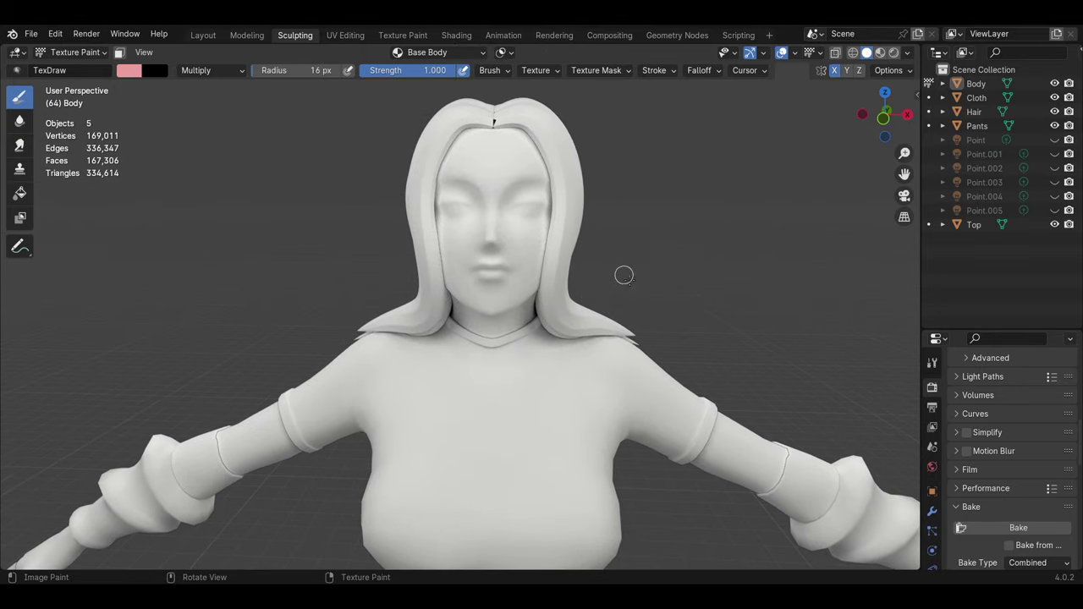
Step: Set the External Screen Grab Size to 4096 in the Tool panel and Quick Edit the view in Krita
key("n")
left_click(912, 127)
scroll(838, 338, "down", 6)
scroll(867, 482, "down", 3)
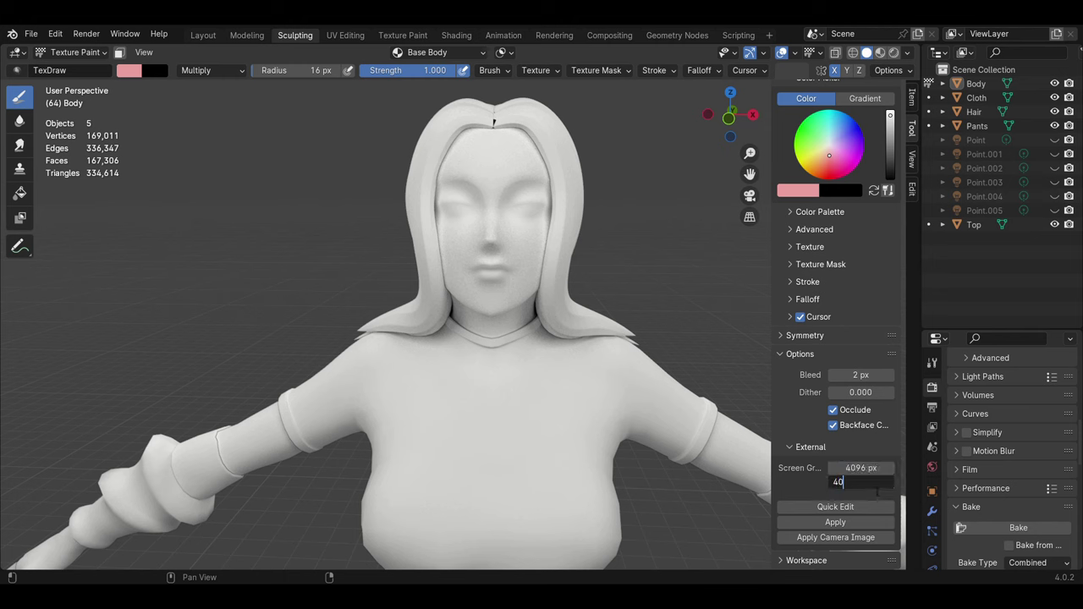
left_click(834, 508)
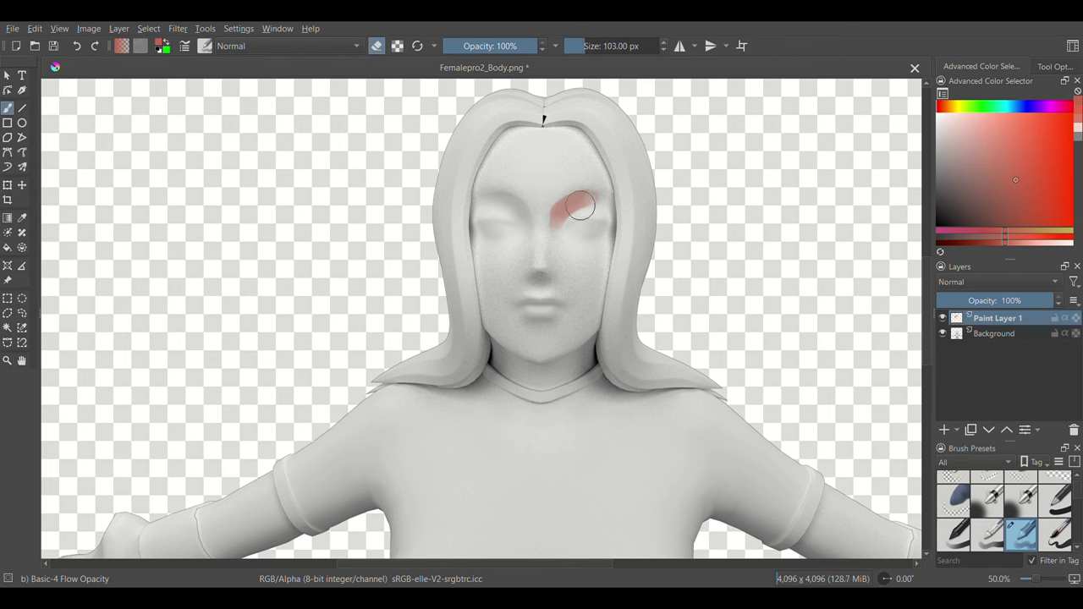
Step: Paint red shading over the eyes, erasing and resizing the soft brush as needed
mouse_move(524, 210)
left_mouse_down()
mouse_move(495, 201)
mouse_move(531, 227)
mouse_move(505, 226)
left_mouse_up()
key("e")
key("bracketright")
key("bracketright")
key("bracketleft")
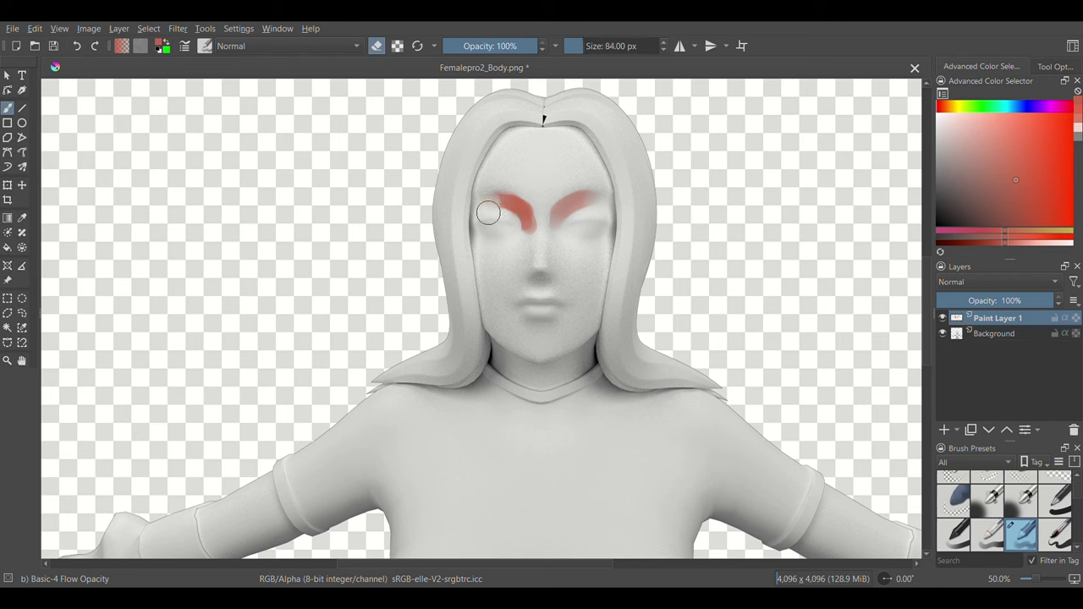
mouse_move(528, 212)
left_mouse_down("shift")
mouse_move(512, 233)
mouse_move(527, 242)
mouse_move(551, 212)
left_mouse_up("shift")
key("e")
Step: Line both sides of the face in red from the hairline down to the jaw
mouse_move(602, 190)
left_mouse_down("shift")
mouse_move(615, 262)
mouse_move(620, 188)
left_mouse_up("shift")
key("e")
mouse_move(624, 225)
left_mouse_down("shift")
mouse_move(635, 242)
mouse_move(635, 214)
mouse_move(592, 200)
mouse_move(606, 258)
left_mouse_up("shift")
key("e")
left_click_drag(628, 223, 613, 222, "shift")
left_click_drag(584, 125, 614, 192)
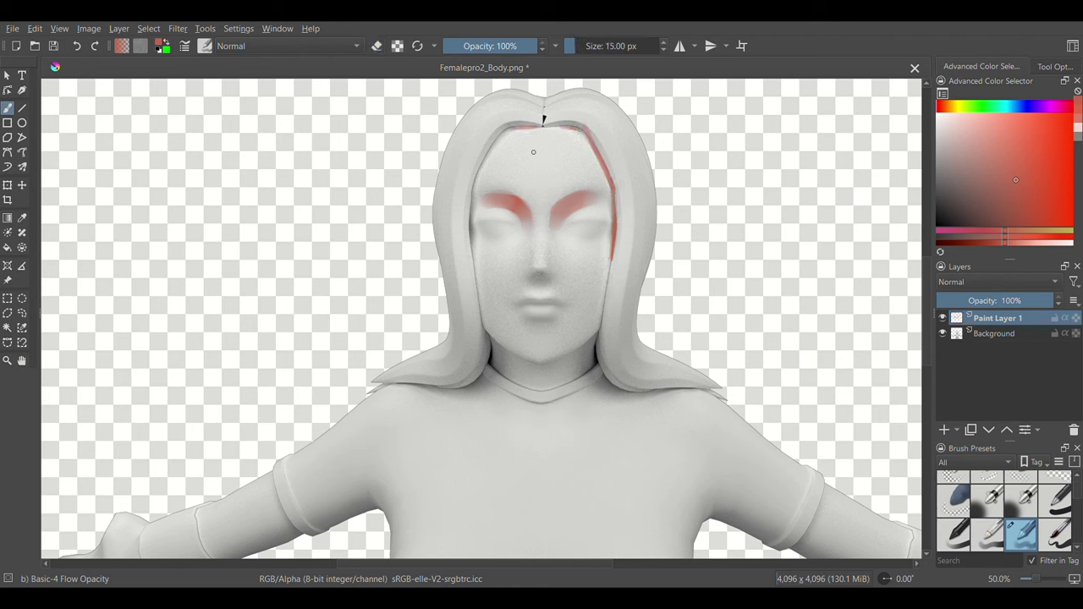
left_click_drag(505, 136, 475, 184)
left_click_drag(472, 245, 482, 324)
left_click_drag(608, 260, 601, 321)
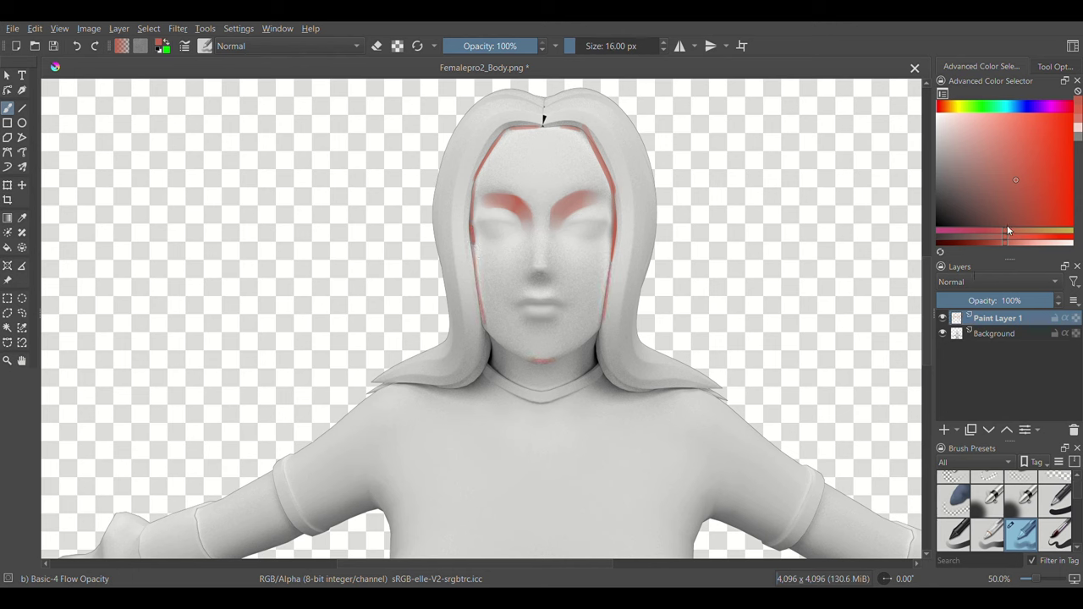
Step: Add faint pink blush to the cheeks and a red dab on the nose tip
mouse_move(553, 232)
left_mouse_down("shift")
mouse_move(588, 242)
mouse_move(506, 255)
left_mouse_up("shift")
left_click(542, 274)
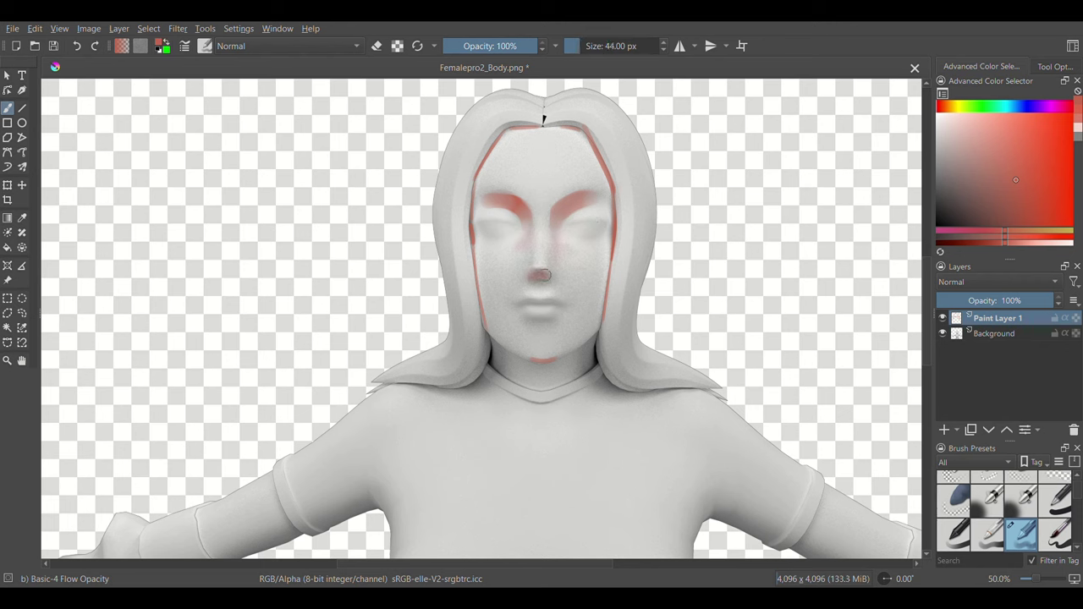
key("e")
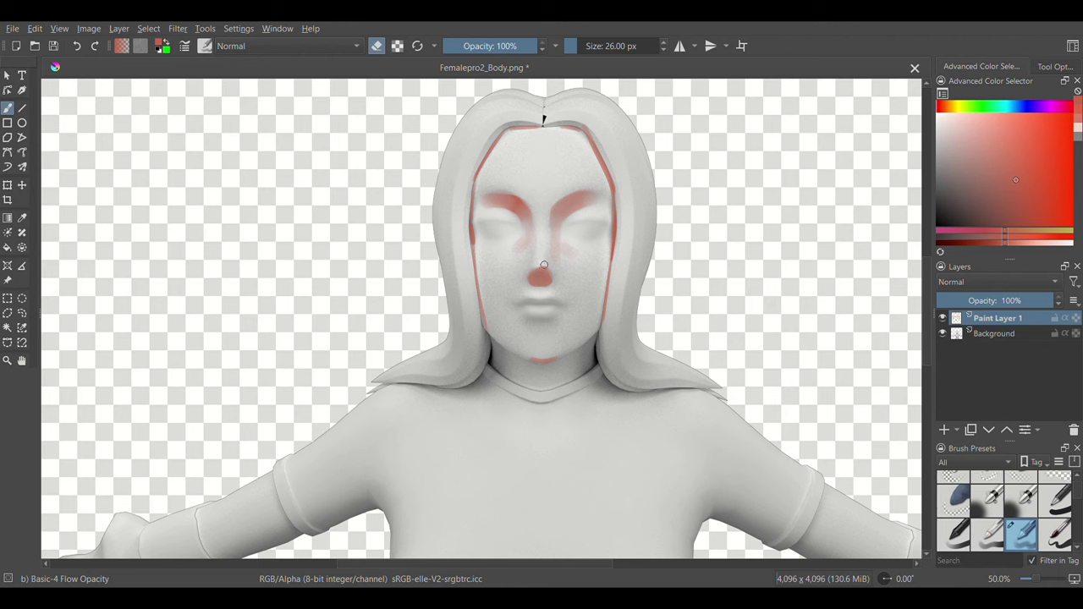
key("e")
mouse_move(567, 209)
left_mouse_down("shift")
mouse_move(520, 221)
mouse_move(575, 225)
left_mouse_up("shift")
Step: Paint darker red blobs on both cheeks and trim the left one's edge
left_click(1000, 207)
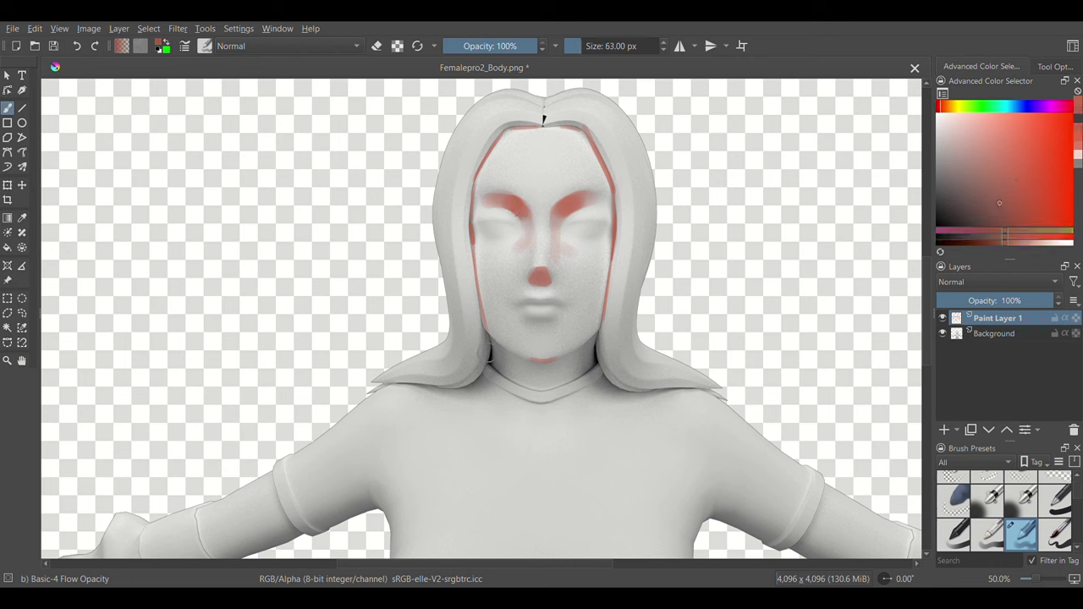
left_click_drag(489, 355, 508, 354, "shift")
left_click_drag(487, 345, 499, 365)
mouse_move(603, 343)
left_mouse_down()
mouse_move(588, 362)
mouse_move(604, 357)
left_mouse_up()
key("e")
mouse_move(475, 337)
left_mouse_down()
mouse_move(470, 358)
mouse_move(550, 373)
mouse_move(584, 360)
mouse_move(508, 364)
mouse_move(520, 354)
mouse_move(423, 349)
left_mouse_up()
key("e")
Step: Shade the left side of the neck dark, then add a new layer with a grey eyebrow
key("k")
key("k")
left_click_drag(487, 335, 489, 350)
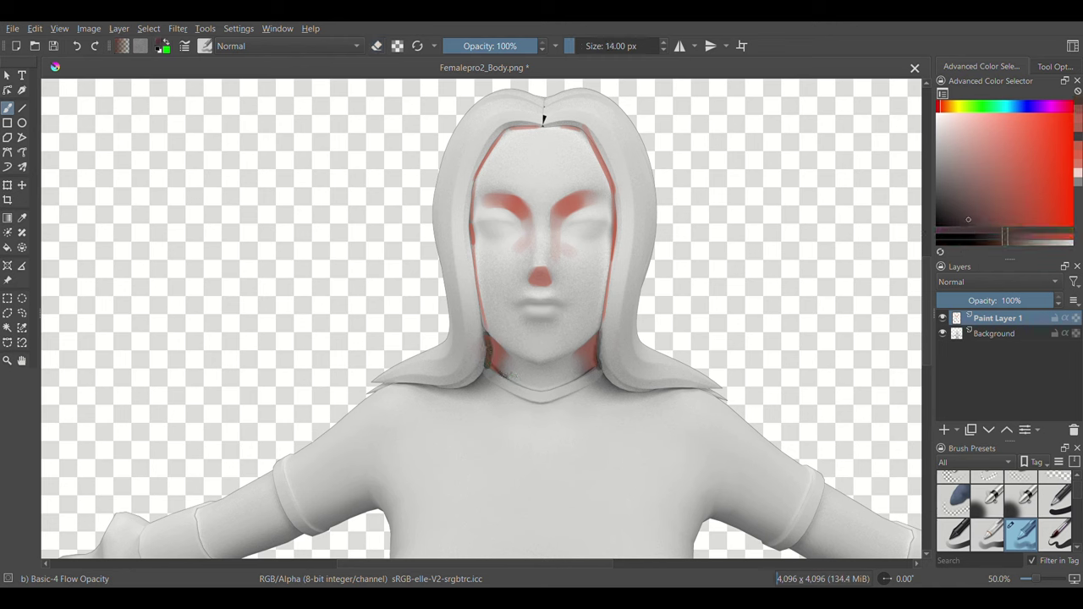
key("e")
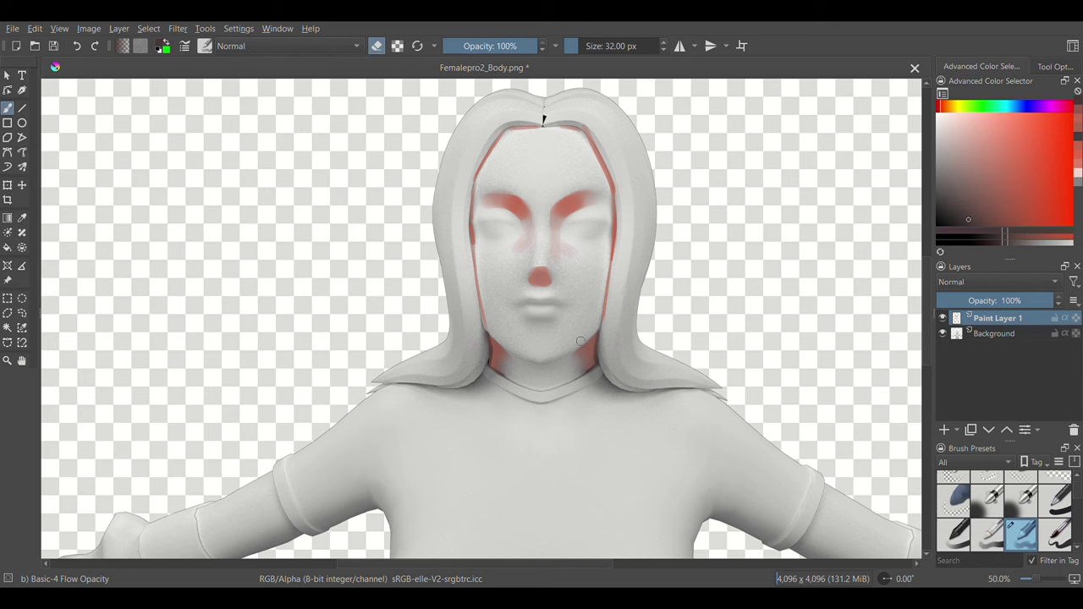
key("e")
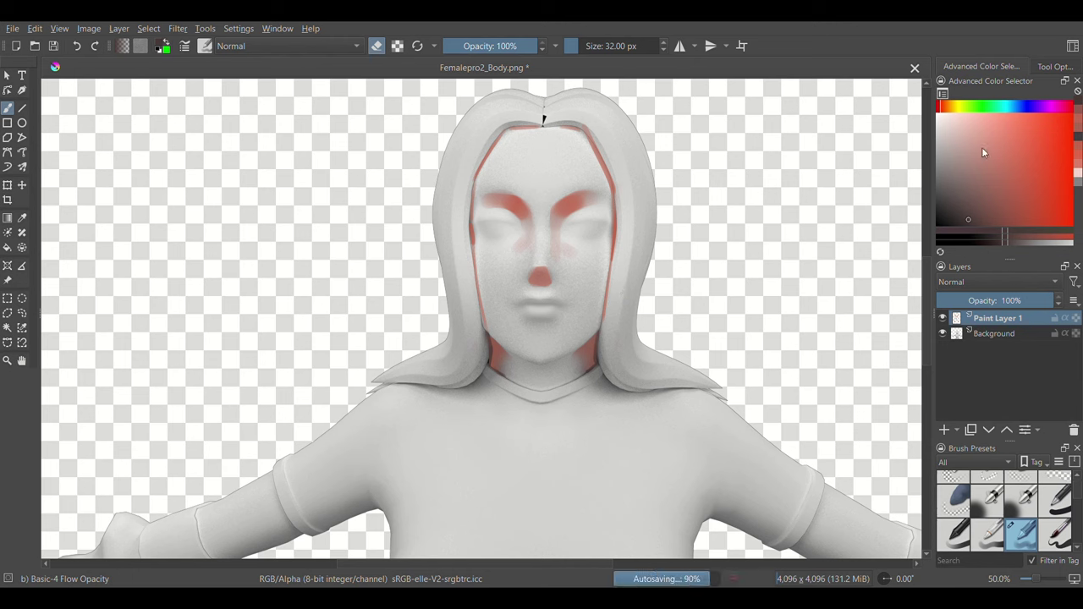
left_click(944, 430)
left_click_drag(551, 196, 600, 193)
Step: Draw grey eyebrows and dark lines over both eyes with a smaller brush
key("bracketleft")
left_click_drag(474, 191, 608, 192)
key("ctrl+z")
key("bracketleft")
left_click_drag(475, 191, 521, 192)
key("e")
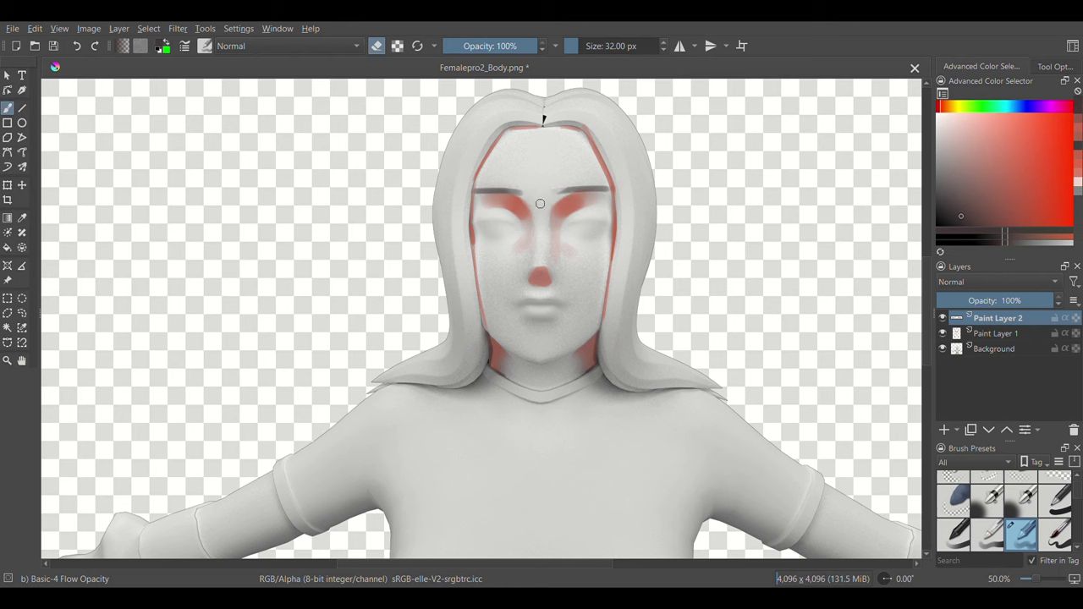
key("e")
key("e")
key("e")
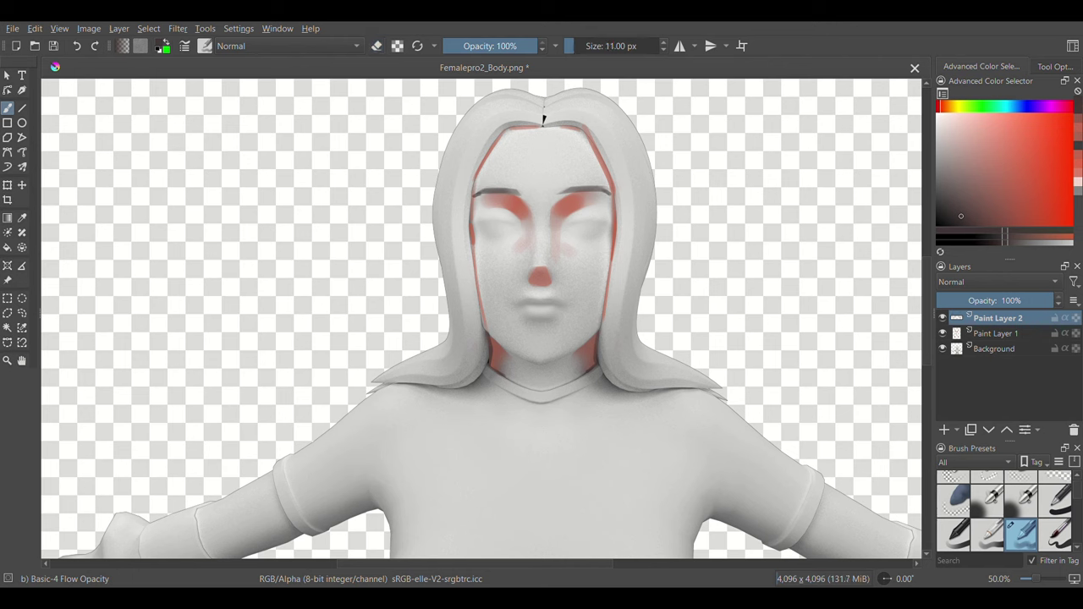
left_click_drag(566, 224, 606, 221)
scroll(595, 179, "up", 1, "ctrl")
key("bracketleft")
left_click_drag(439, 238, 486, 239)
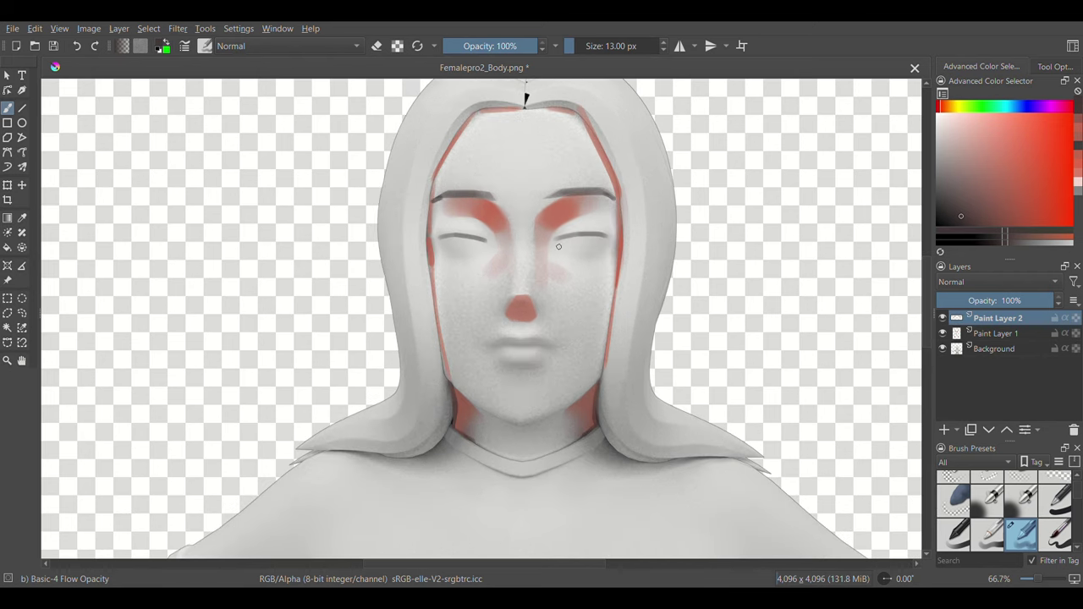
Step: Add Paint Layer 3 above Background and fill the face with light pink skin
left_click(955, 116)
left_click_drag(516, 149, 550, 150, "shift")
left_click(958, 349)
left_click(945, 430)
left_click_drag(457, 195, 542, 138)
left_click_drag(474, 106, 551, 126)
mouse_move(440, 169)
left_mouse_down()
mouse_move(479, 185)
mouse_move(525, 241)
mouse_move(561, 149)
mouse_move(631, 206)
left_mouse_up()
mouse_move(547, 226)
left_mouse_down()
mouse_move(605, 266)
mouse_move(512, 279)
mouse_move(448, 182)
left_mouse_up()
mouse_move(448, 253)
left_mouse_down()
mouse_move(587, 308)
mouse_move(452, 360)
mouse_move(559, 394)
mouse_move(525, 334)
mouse_move(534, 385)
mouse_move(460, 375)
mouse_move(527, 184)
mouse_move(493, 169)
mouse_move(488, 327)
left_mouse_up()
key("bracketright")
Step: Hide the pink skin layer and return to Paint Layer 1 with the eraser
left_click(942, 350)
left_click(943, 349)
left_click(943, 349)
left_click(956, 334)
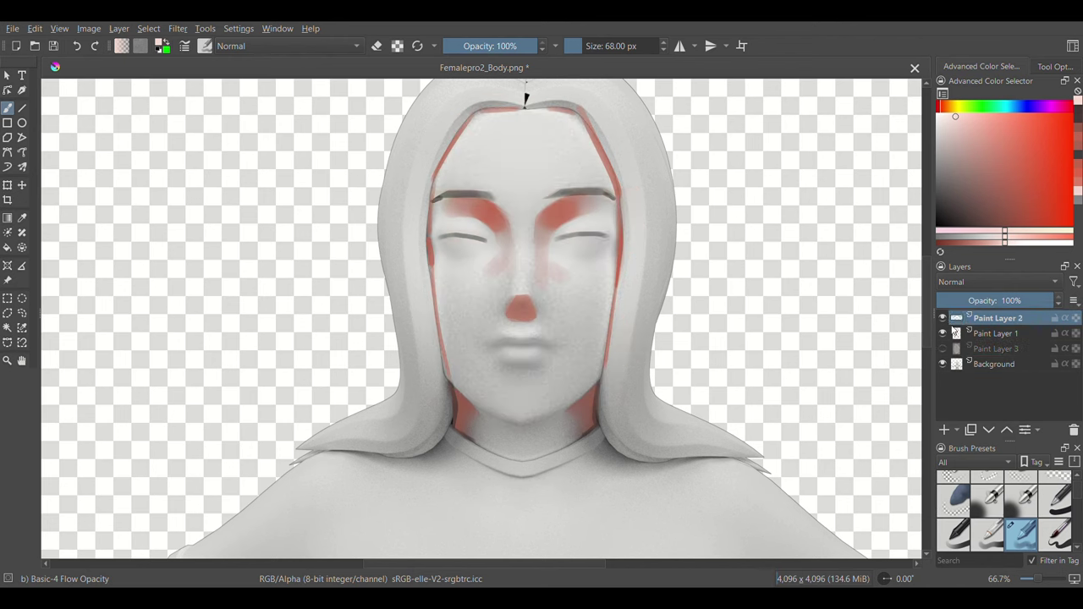
key("e")
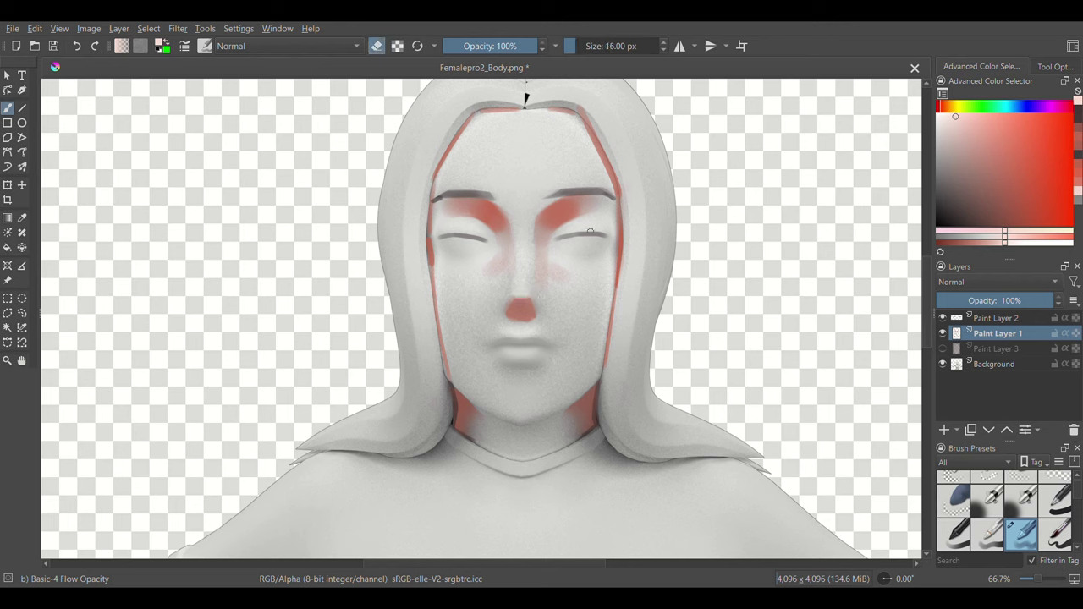
Step: Pick a deep red in the colour selector and paint the lips
left_click(943, 333)
left_click(943, 334)
key("e")
left_click(971, 137)
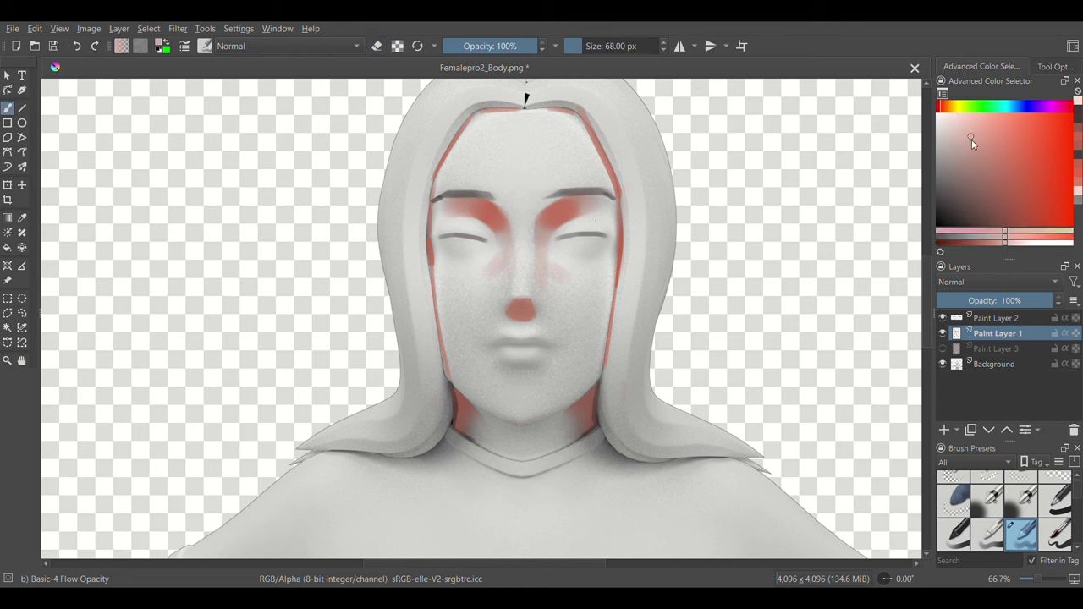
left_click(1029, 173)
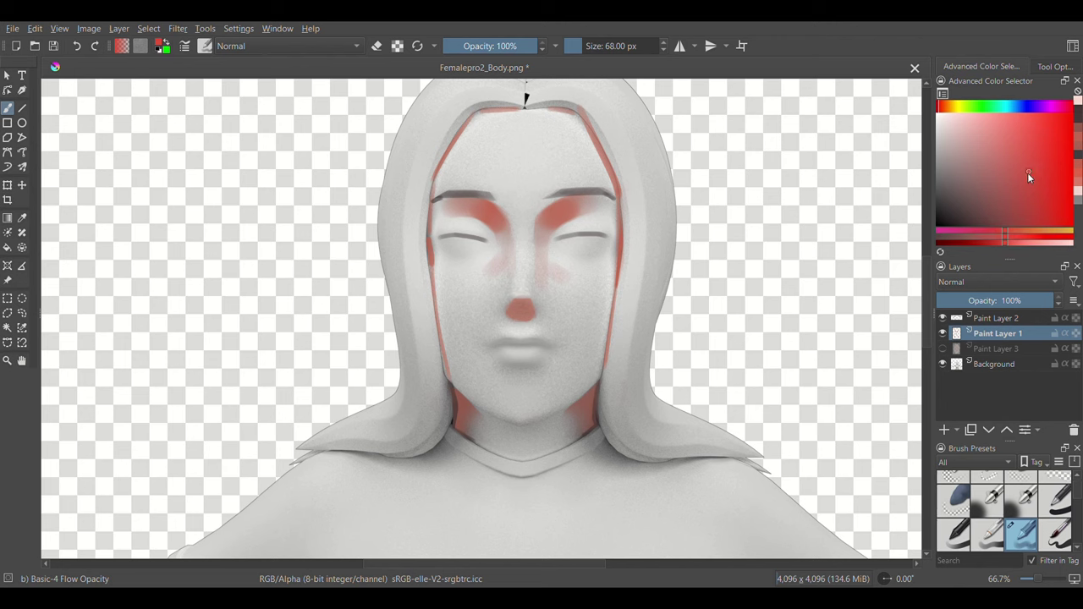
left_click(1036, 167)
left_click_drag(512, 342, 550, 351, "shift")
Step: Repaint the lips a stronger red and show the pink skin layer again
key("e")
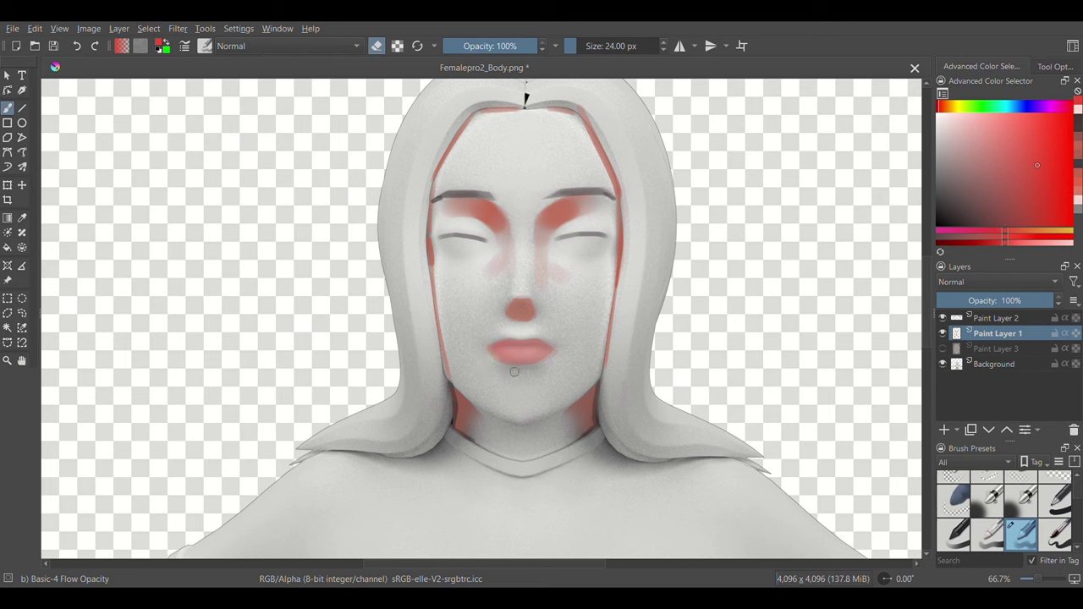
left_click(1051, 161)
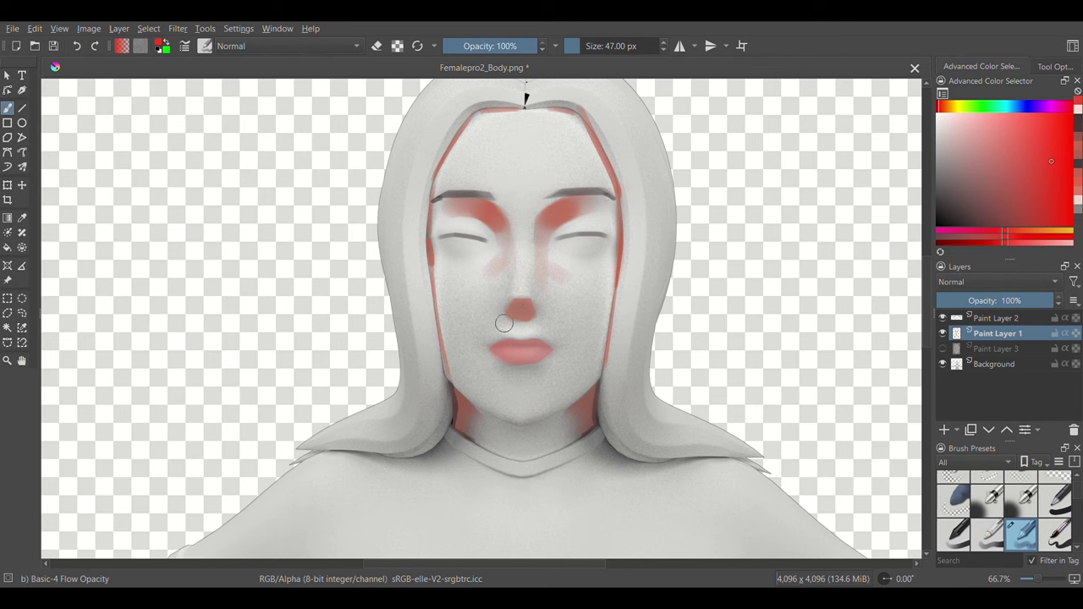
key("e")
key("bracketright")
left_click_drag(510, 353, 533, 352)
key("bracketright")
key("bracketright")
key("bracketright")
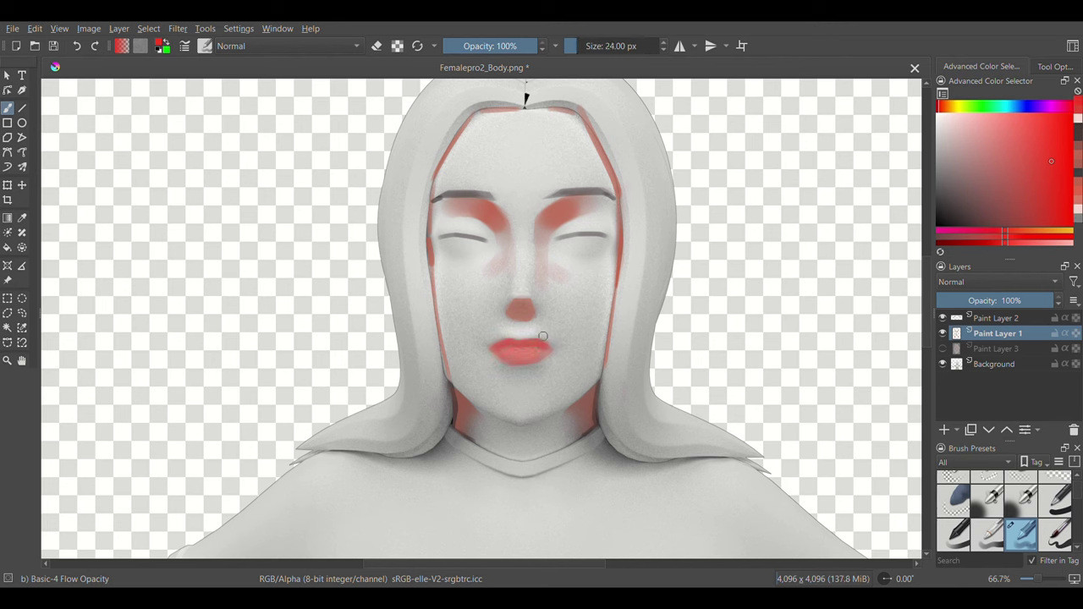
key("bracketleft")
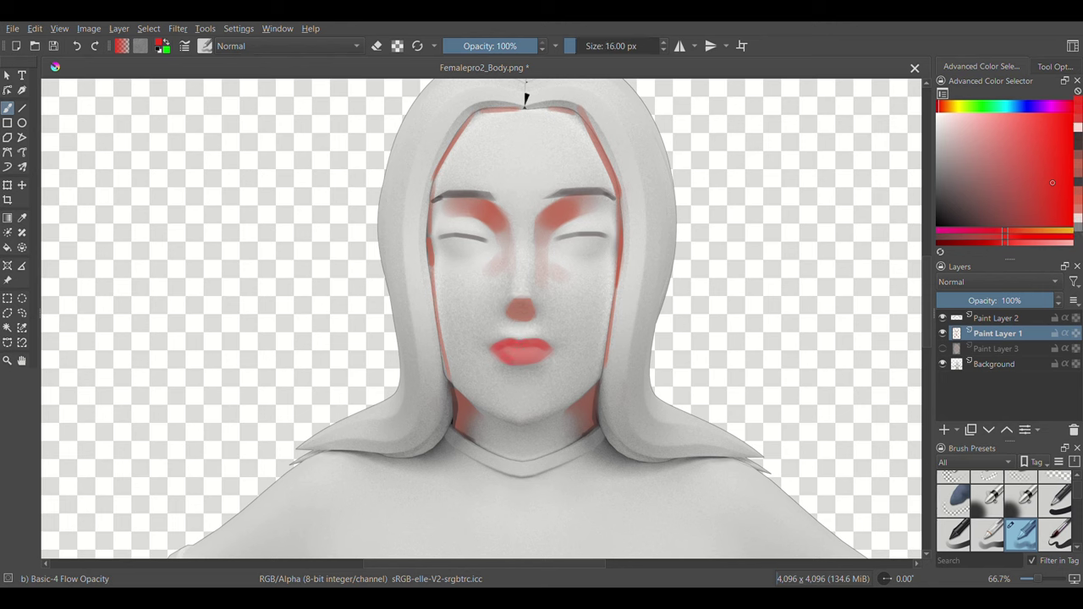
left_click(942, 349)
left_click(943, 349)
left_click(943, 349)
left_click(942, 349)
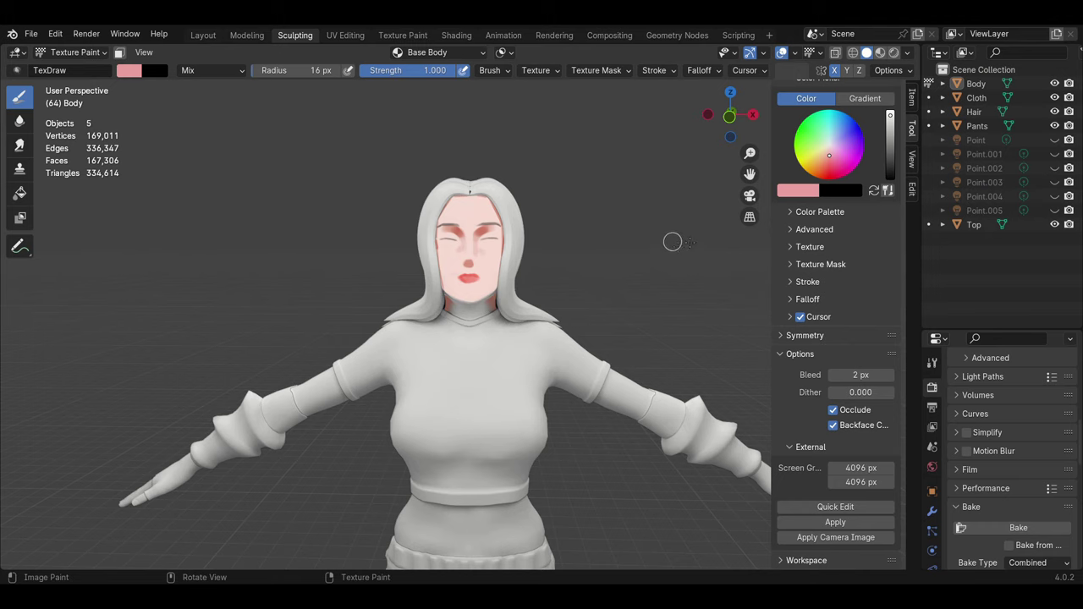
Step: Touch up the area between the eyes, undoing a stray dark mark
scroll(508, 263, "up", 4)
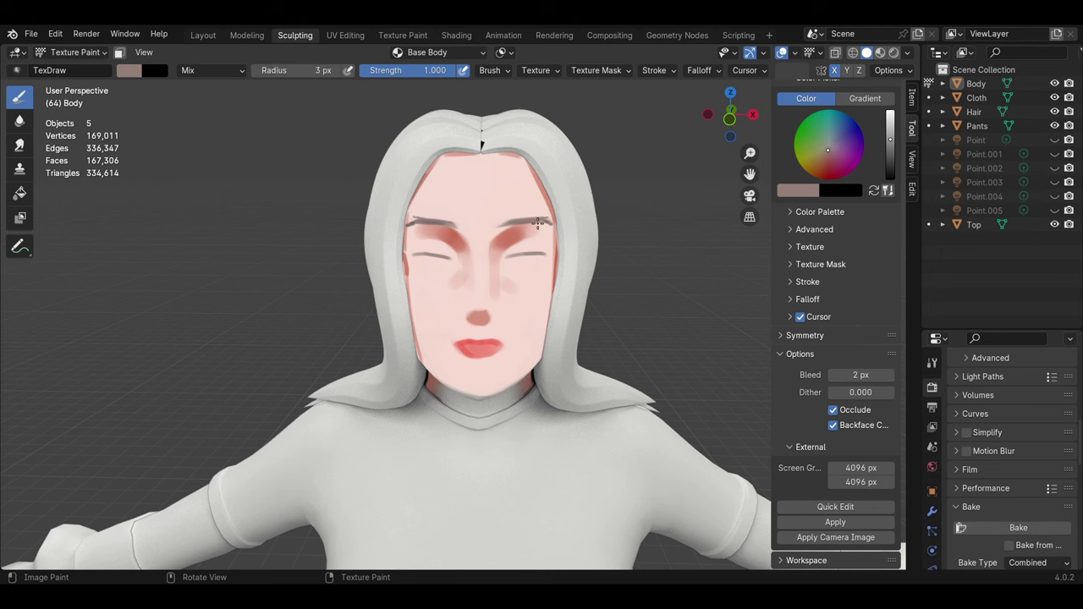
key("bracketleft")
key("bracketright")
key("bracketright")
key("bracketright")
left_click_drag(483, 216, 495, 250)
key("ctrl+z")
Step: Paint darker salmon down the right and left edges of the face
key("s")
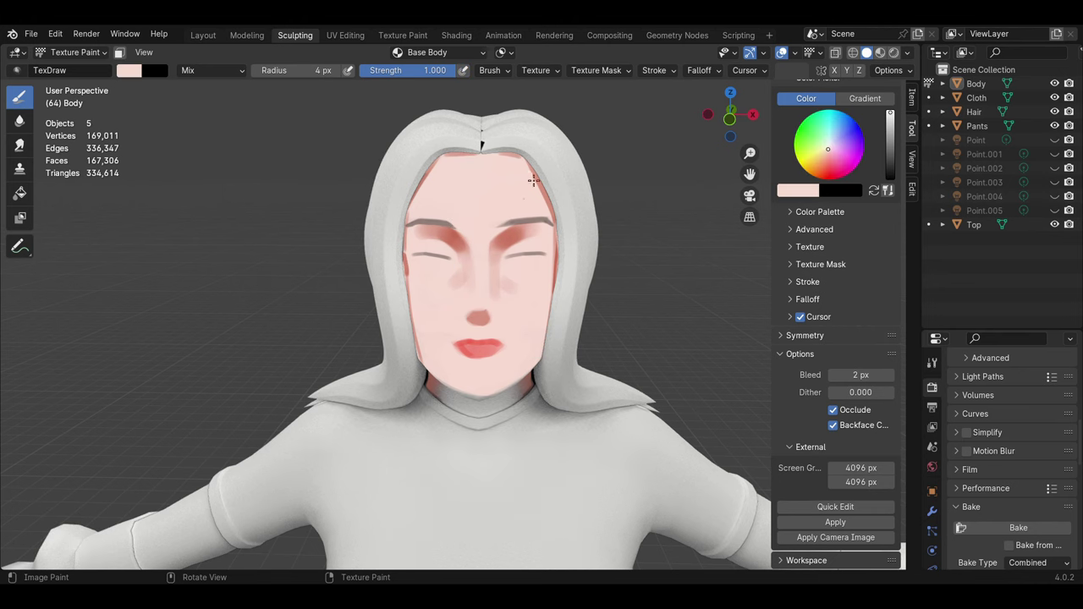
left_click(128, 71)
left_click(185, 125)
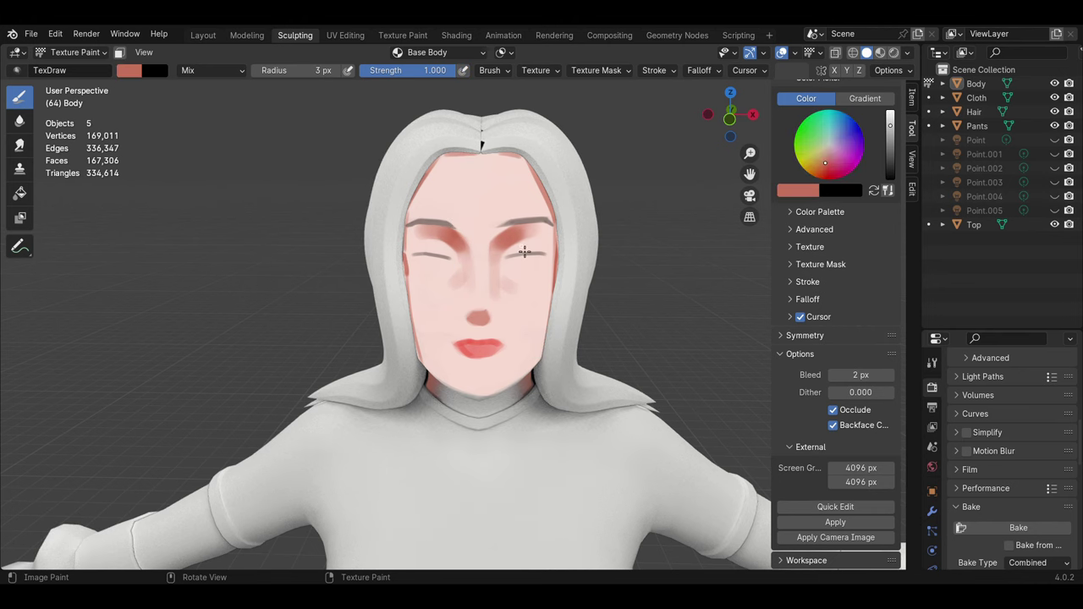
left_click_drag(549, 205, 560, 280)
key("bracketright")
key("bracketright")
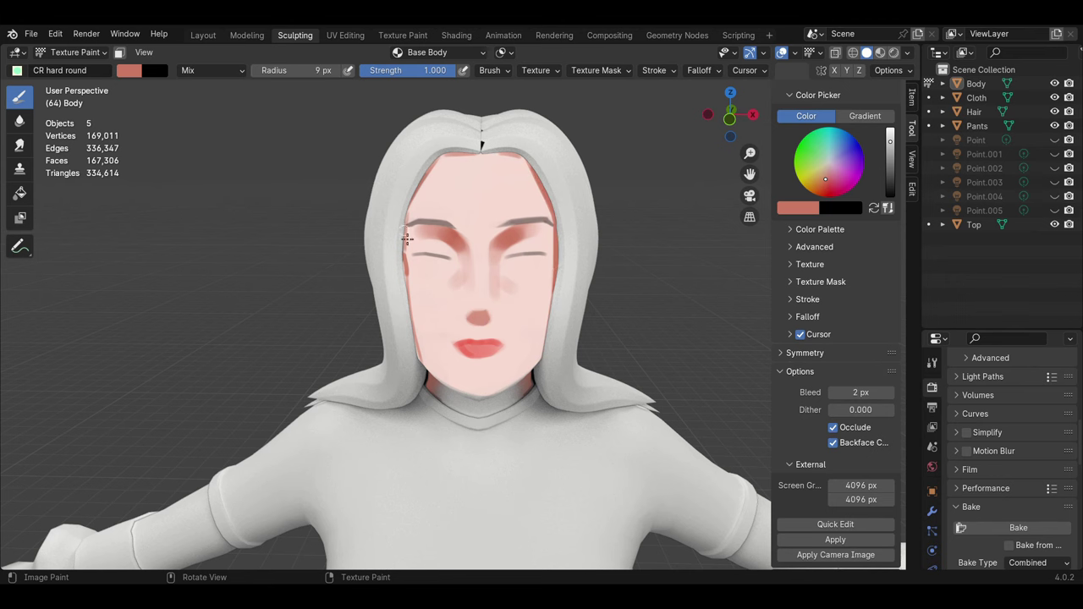
left_click_drag(407, 222, 415, 320)
key("bracketleft")
key("bracketleft")
key("bracketleft")
Step: Blend the left face edge with light skin pink, then pick a pinker skin colour
key("s")
left_click_drag(416, 283, 406, 258)
left_click_drag(406, 307, 406, 252)
key("bracketright")
key("s")
left_click(129, 70)
key("s")
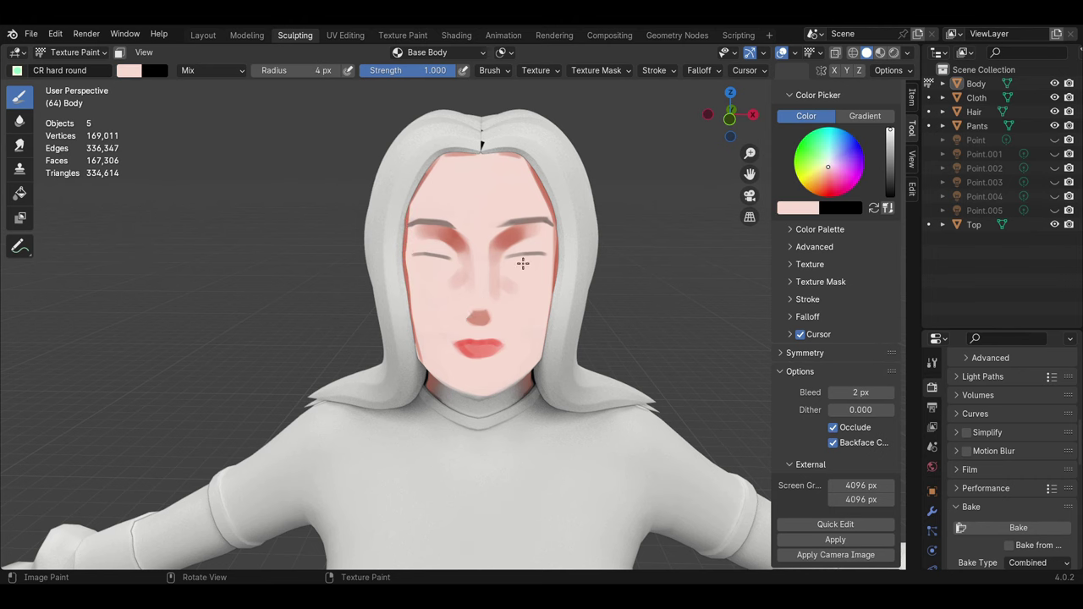
key("s")
middle_click_drag(516, 304, 515, 291)
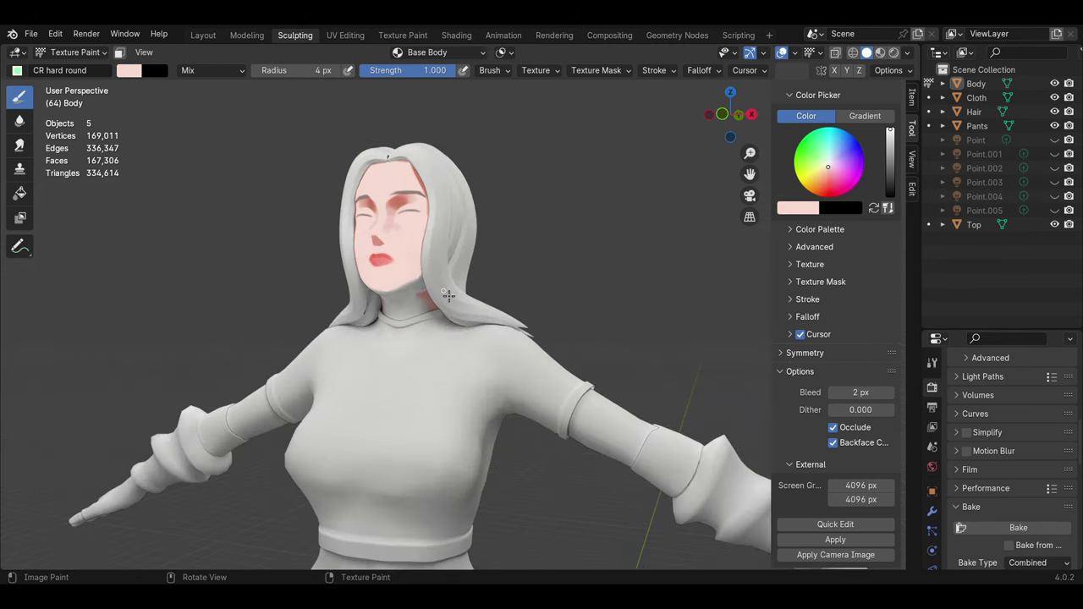
key("s")
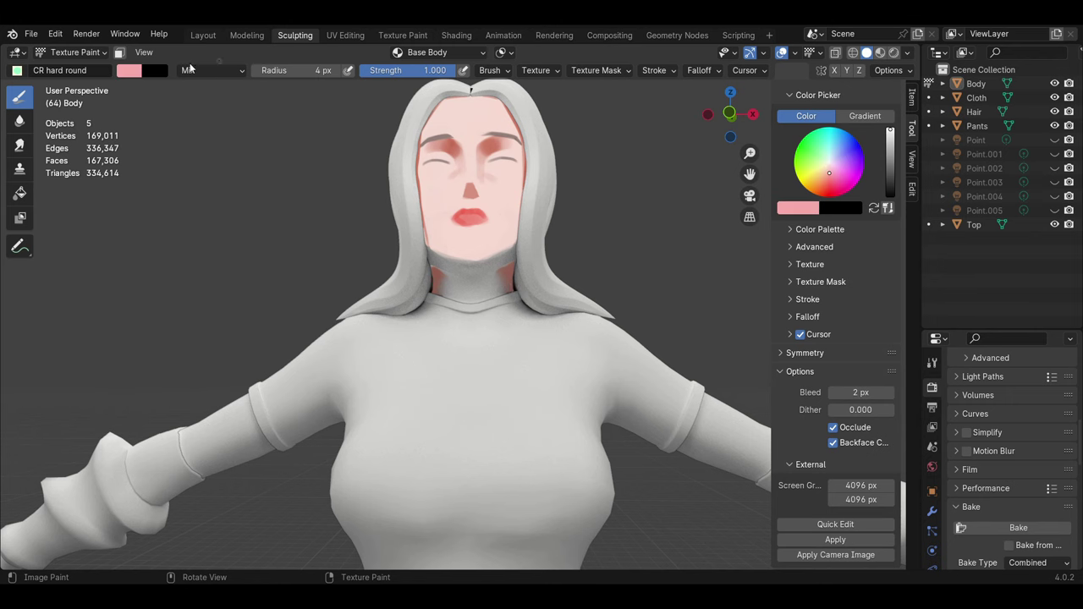
Step: Paint the neck pink, then cover it with a darker coral band
left_click_drag(508, 269, 483, 271)
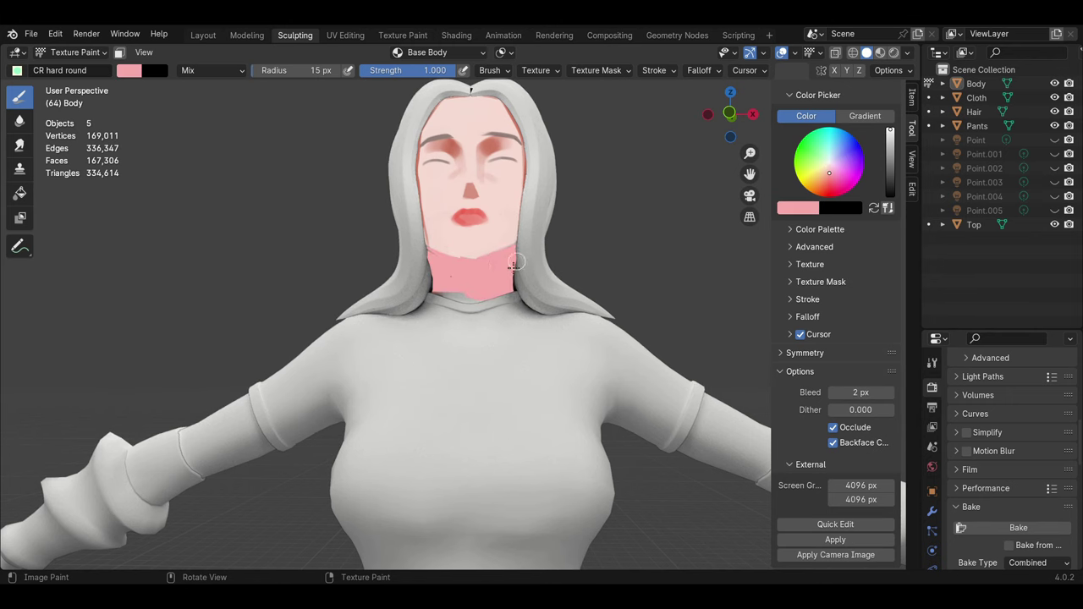
middle_click_drag(516, 261, 448, 285)
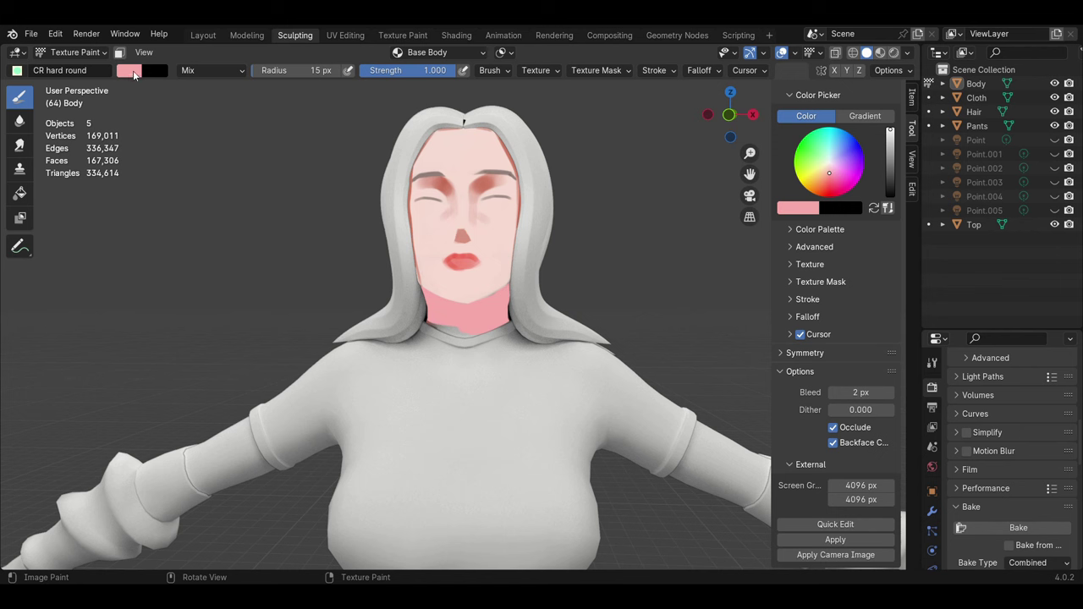
left_click_drag(457, 320, 473, 325)
middle_click_drag(508, 304, 522, 277)
left_click_drag(522, 277, 402, 264)
mouse_move(402, 264)
middle_mouse_down()
mouse_move(512, 212)
mouse_move(537, 163)
middle_mouse_up()
left_click_drag(425, 211, 476, 201)
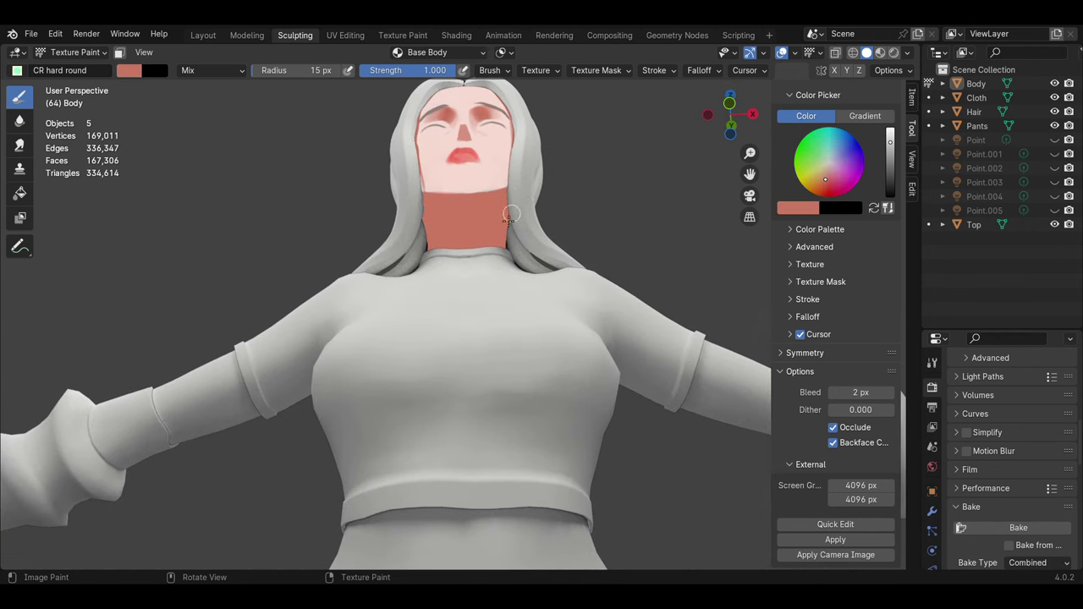
middle_click_drag(512, 195, 140, 96)
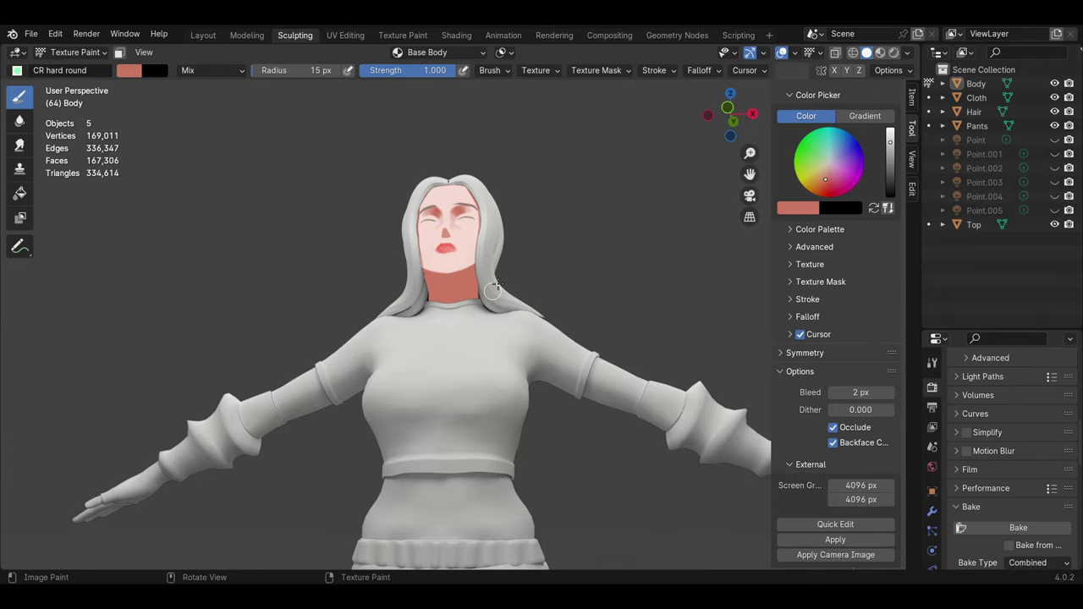
mouse_move(449, 296)
middle_mouse_down()
mouse_move(466, 352)
mouse_move(449, 279)
middle_mouse_up()
Step: Paint the right upper arm pale pink
right_click(195, 127)
left_click(199, 135)
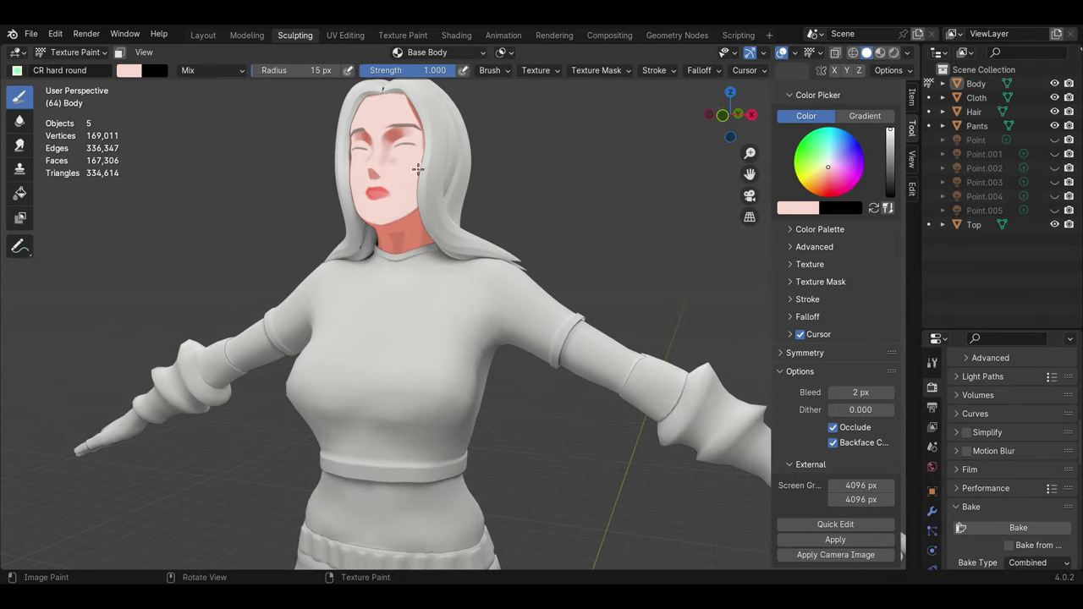
middle_click_drag(414, 203, 431, 184)
left_click_drag(611, 286, 631, 362)
mouse_move(631, 362)
middle_mouse_down()
mouse_move(278, 368)
mouse_move(577, 398)
mouse_move(584, 389)
middle_mouse_up()
Step: Add a coral edge around the upper arm where it meets the sleeve
key("s")
left_click_drag(597, 338, 608, 372)
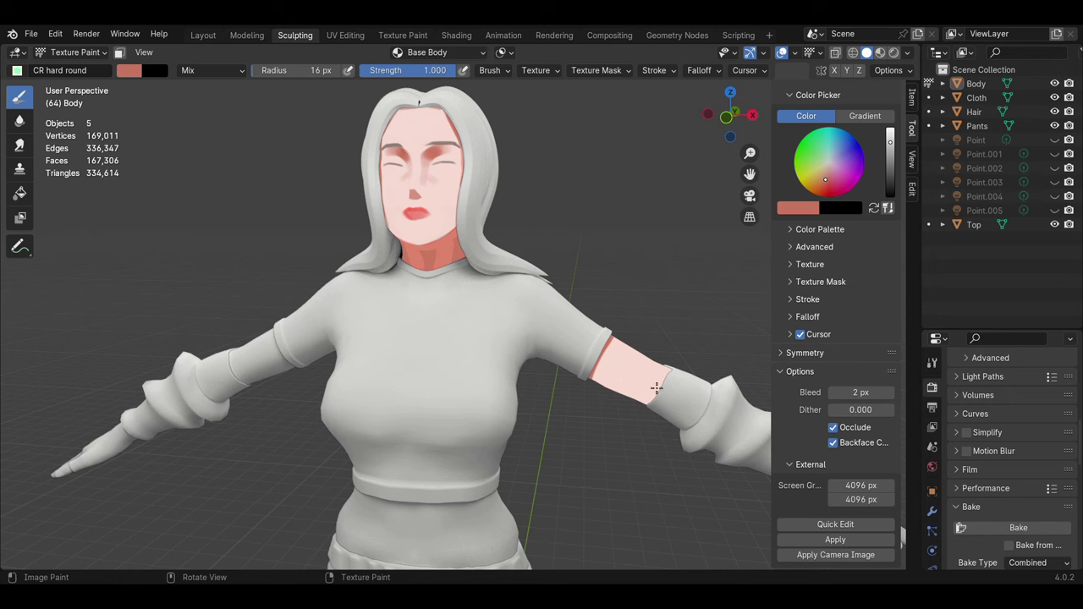
middle_click_drag(680, 376, 249, 375)
left_click_drag(249, 372, 258, 391)
mouse_move(258, 391)
middle_mouse_down()
mouse_move(273, 293)
mouse_move(254, 351)
mouse_move(339, 490)
mouse_move(462, 371)
mouse_move(498, 144)
mouse_move(594, 282)
mouse_move(537, 331)
middle_mouse_up()
left_click(129, 70)
scroll(536, 331, "up", 3)
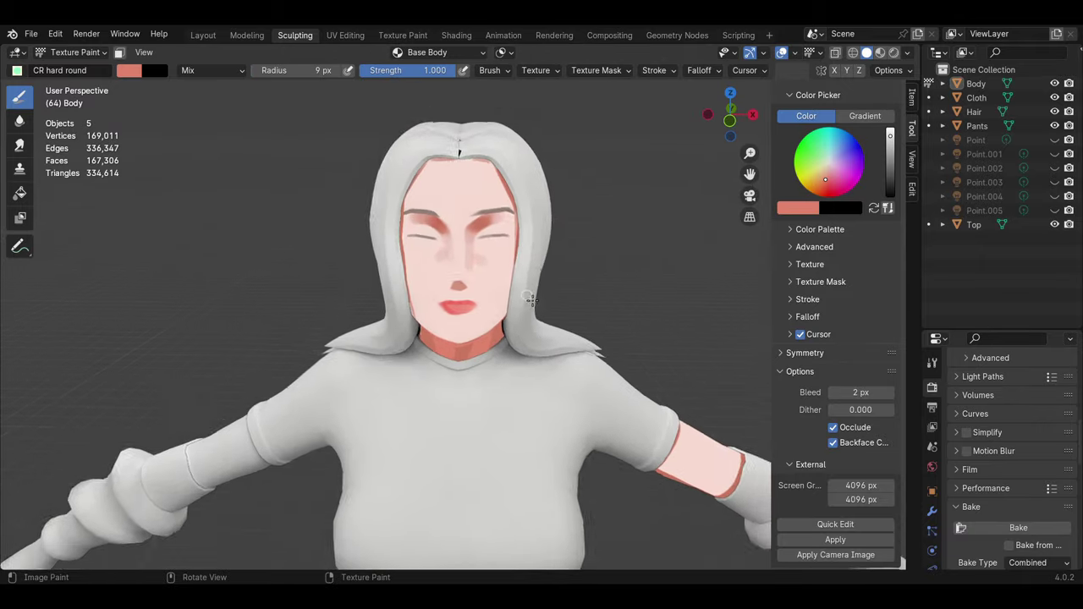
scroll(343, 172, "up", 3)
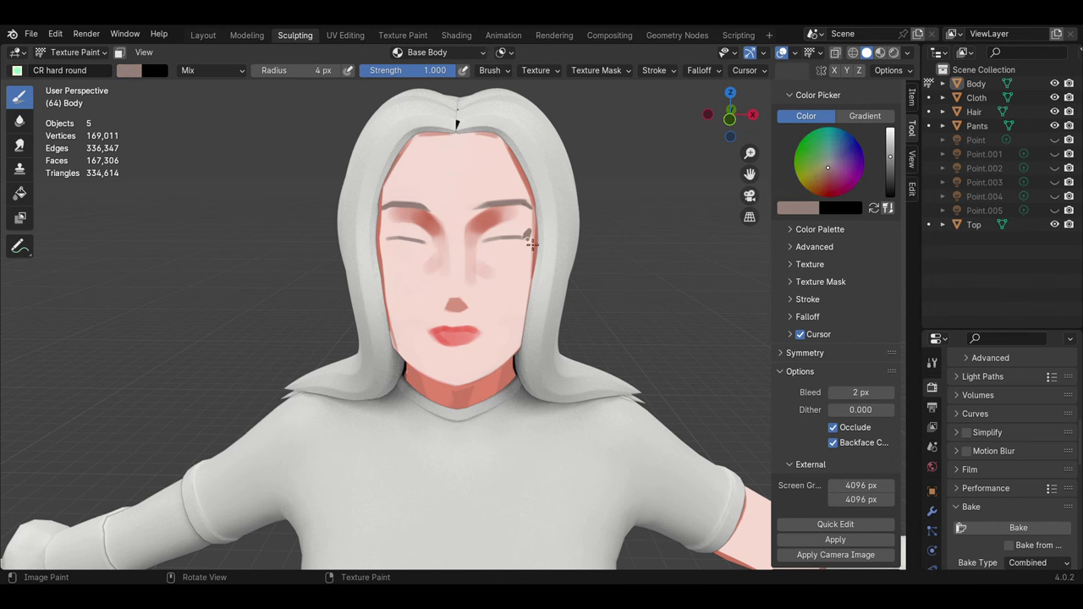
Step: Paint a small lash curl at the right eye corner and briefly check it against the mesh wireframe
left_click_drag(522, 246, 528, 230)
key("bracketleft")
key("bracketright")
key("bracketright")
key("bracketright")
key("bracketright")
key("bracketright")
left_click(793, 53)
left_click(715, 277)
scroll(559, 281, "up", 4)
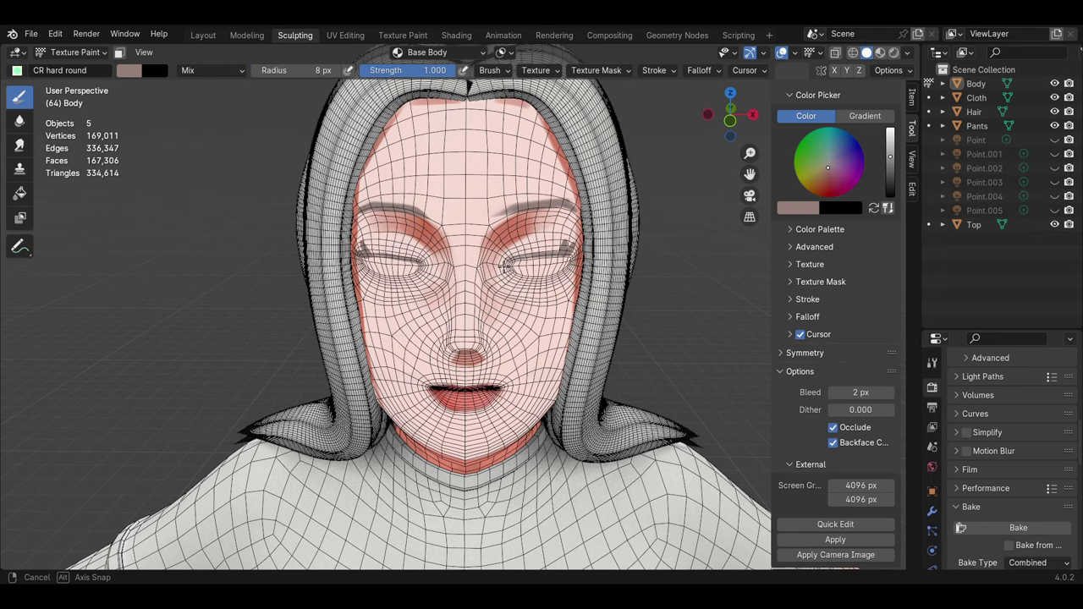
left_click(793, 52)
left_click(715, 276)
Step: Line the creases above both eyes in a reddish colour with a 3 px brush
left_click(128, 70)
left_click(188, 173)
left_click(793, 52)
left_click(716, 289)
key("bracketleft")
key("bracketleft")
key("bracketleft")
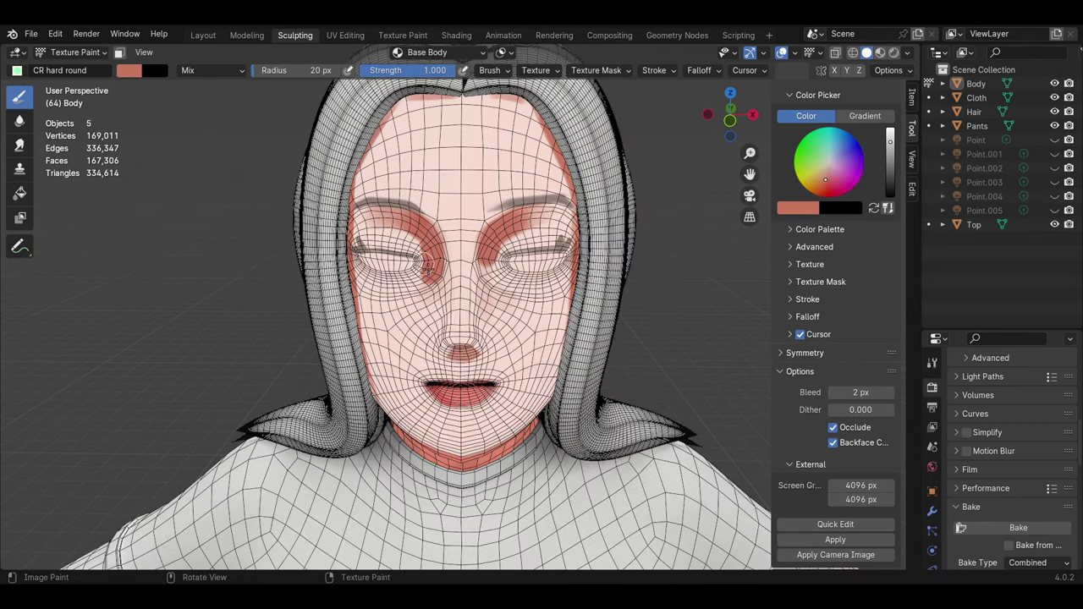
left_click_drag(562, 233, 510, 237)
left_click_drag(404, 225, 359, 227)
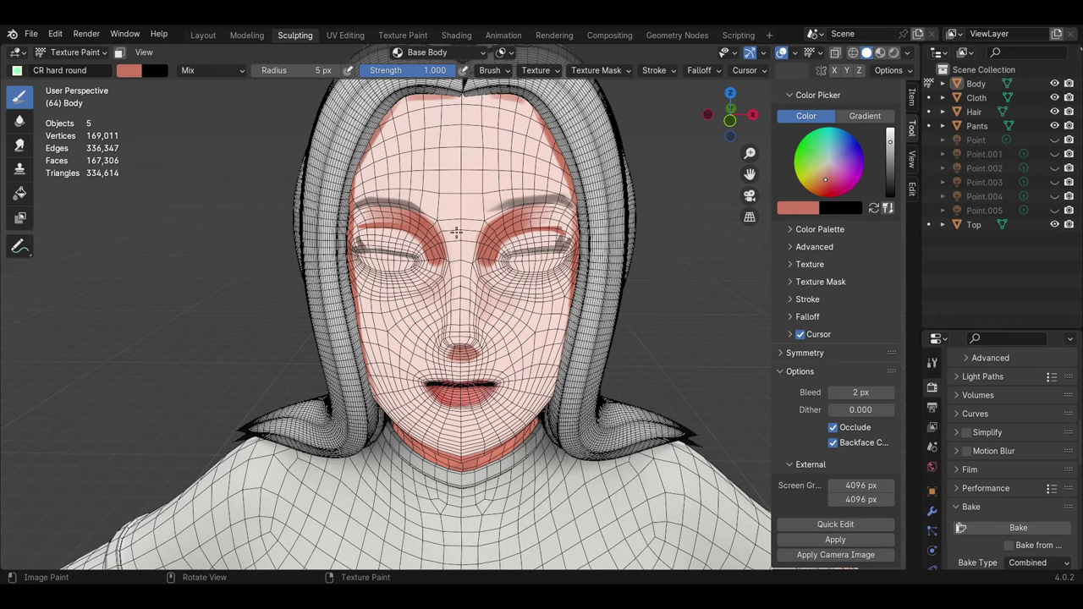
Step: Paint lighter pink shading under both eyes and over the nose tip with a 14 px brush
left_click(129, 70)
left_click(189, 167)
key("bracketright")
key("bracketright")
key("bracketright")
key("bracketright")
left_click_drag(562, 284, 379, 288)
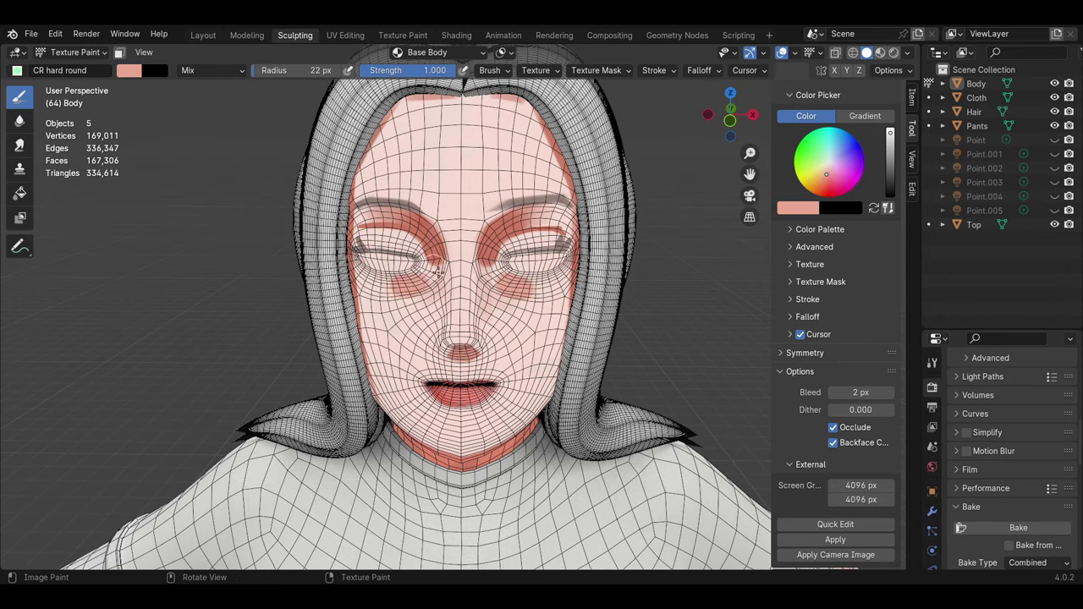
left_click(129, 70)
key("bracketright")
key("bracketright")
key("bracketright")
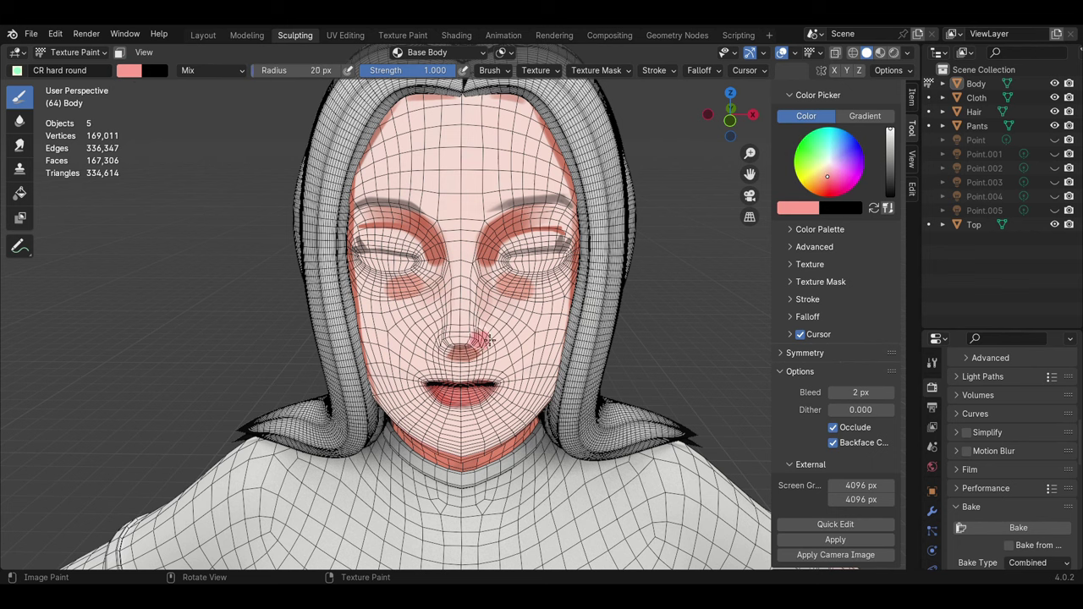
mouse_move(485, 355)
left_mouse_down()
mouse_move(464, 349)
mouse_move(472, 359)
mouse_move(481, 345)
left_mouse_up()
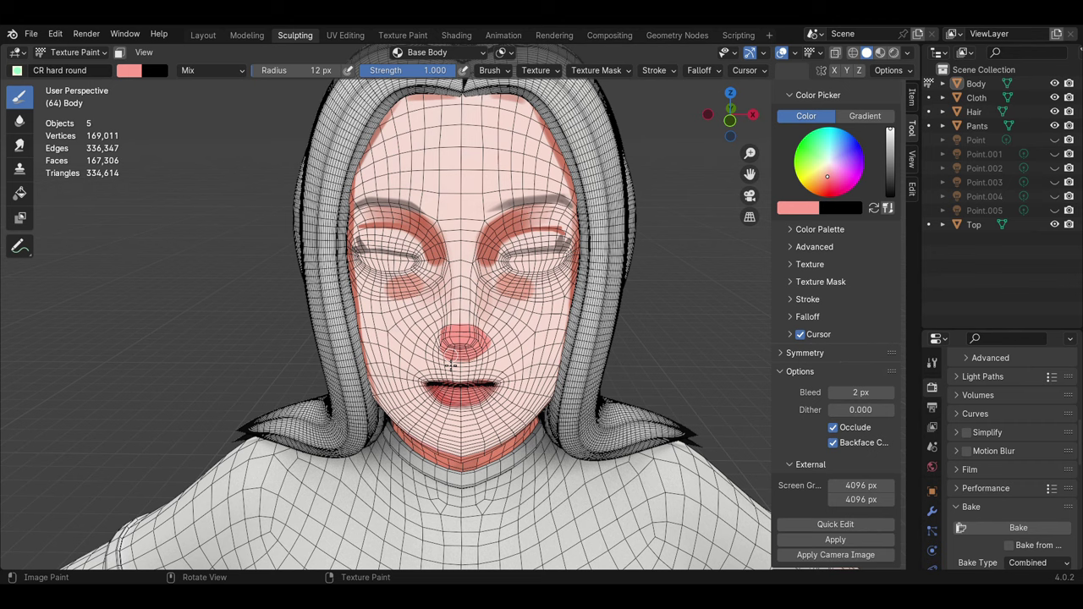
Step: Toggle the overlays to judge the pink shading and switch to a light skin pink
key("shift+alt+z")
scroll(468, 336, "down", 3)
scroll(468, 336, "up", 3)
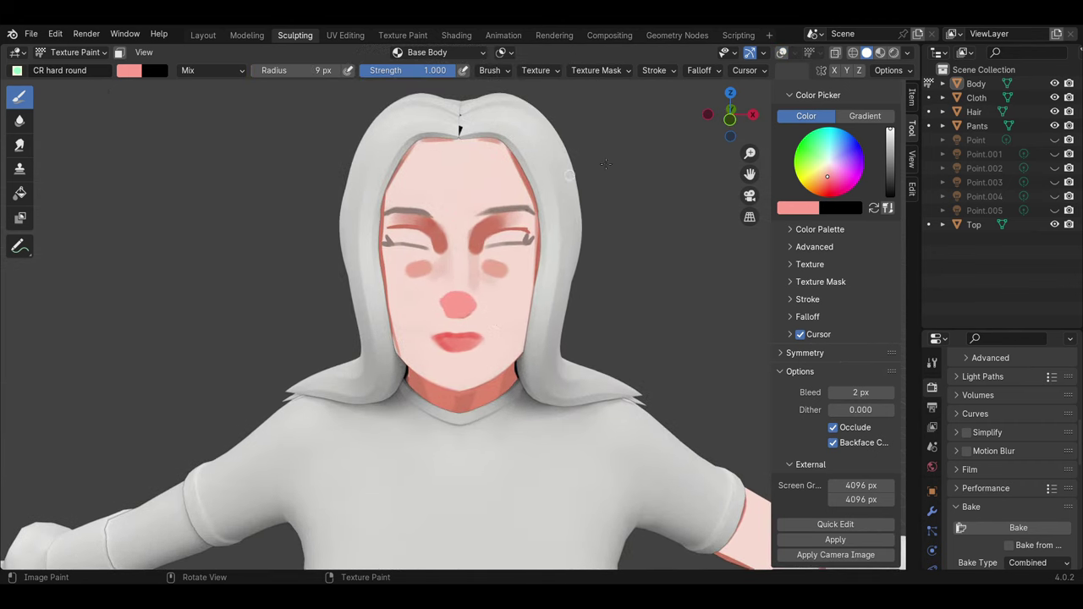
key("shift+alt+z")
scroll(474, 254, "up", 3)
key("bracketright")
key("bracketright")
key("bracketright")
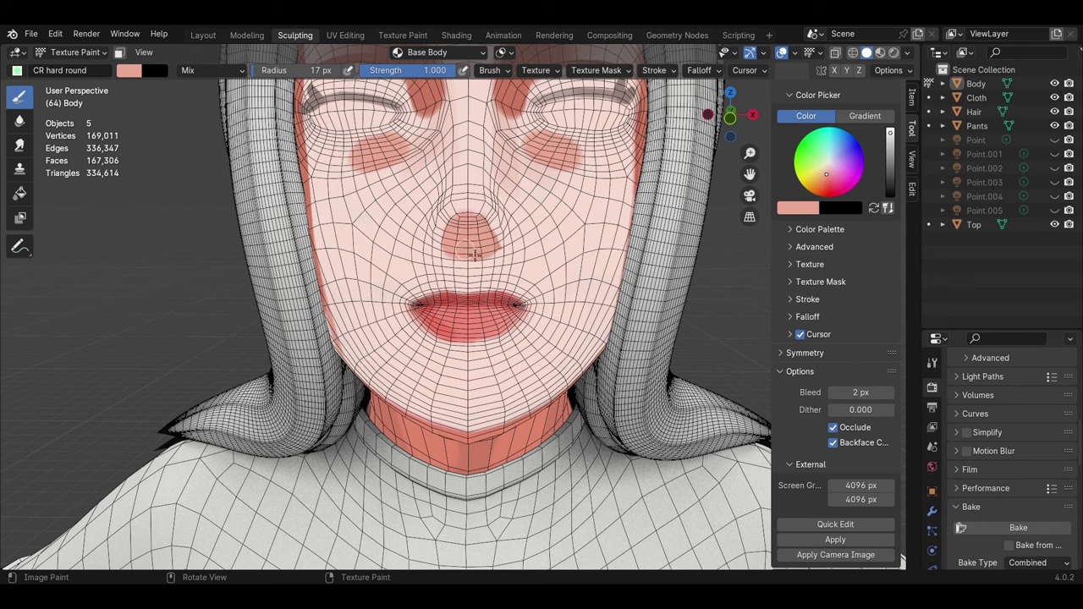
key("s")
key("bracketleft")
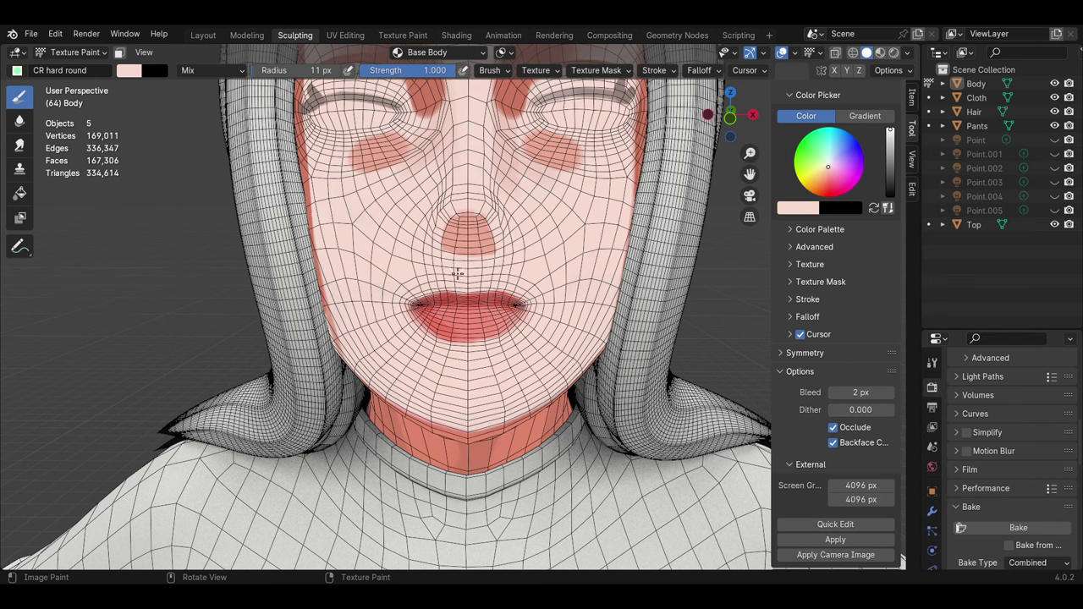
key("shift+alt+z")
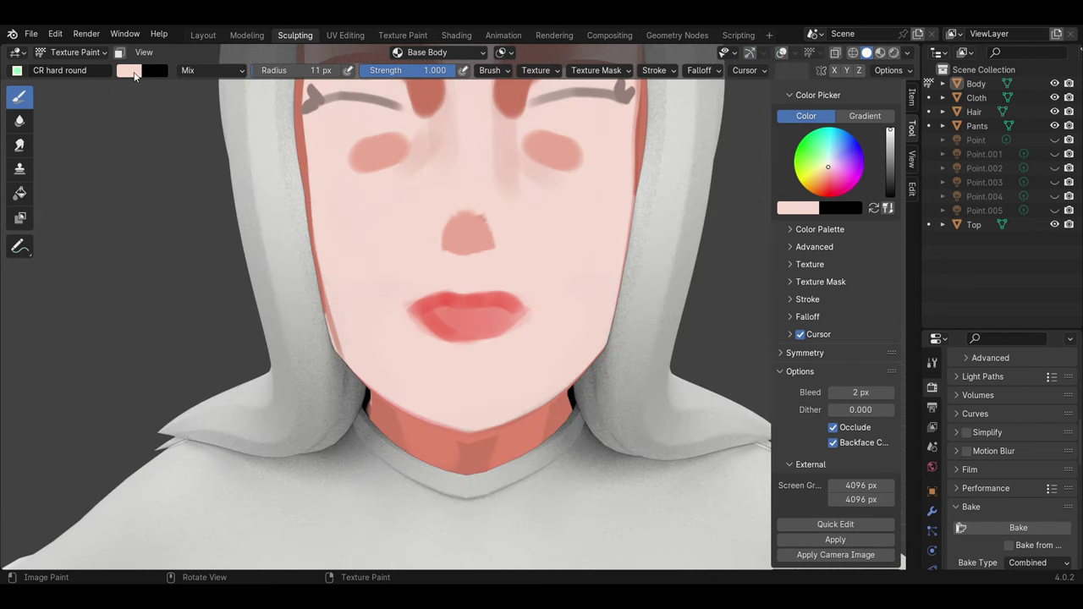
scroll(455, 294, "down", 8)
scroll(457, 288, "up", 2)
scroll(508, 292, "up", 3)
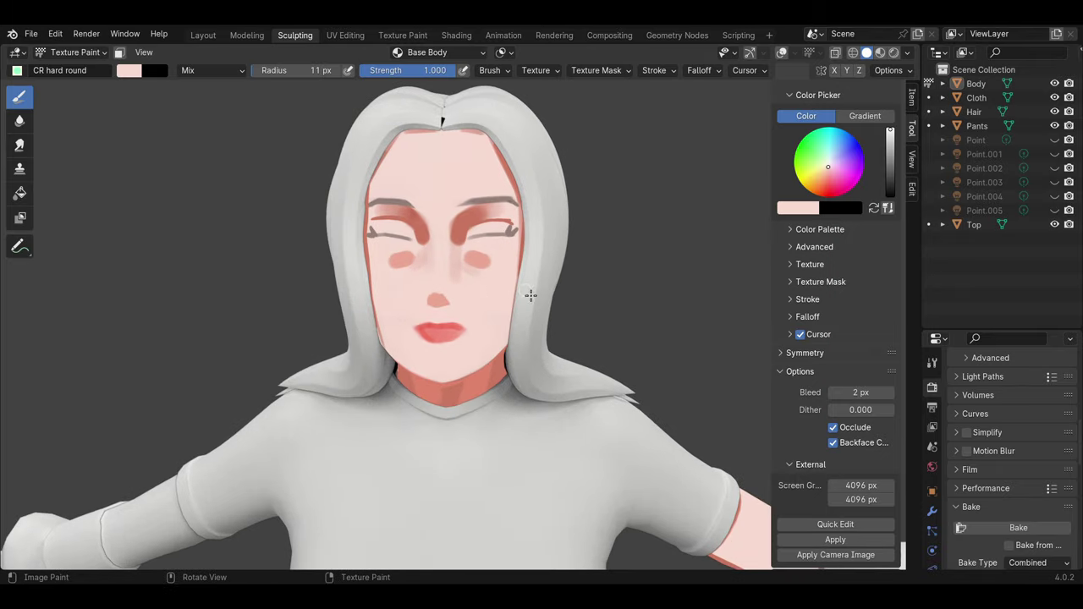
Step: Sample a face colour and paint a darker stroke down the nose side with a 5 px brush
key("s")
left_click(462, 265)
key("bracketright")
key("bracketleft")
key("bracketleft")
key("bracketleft")
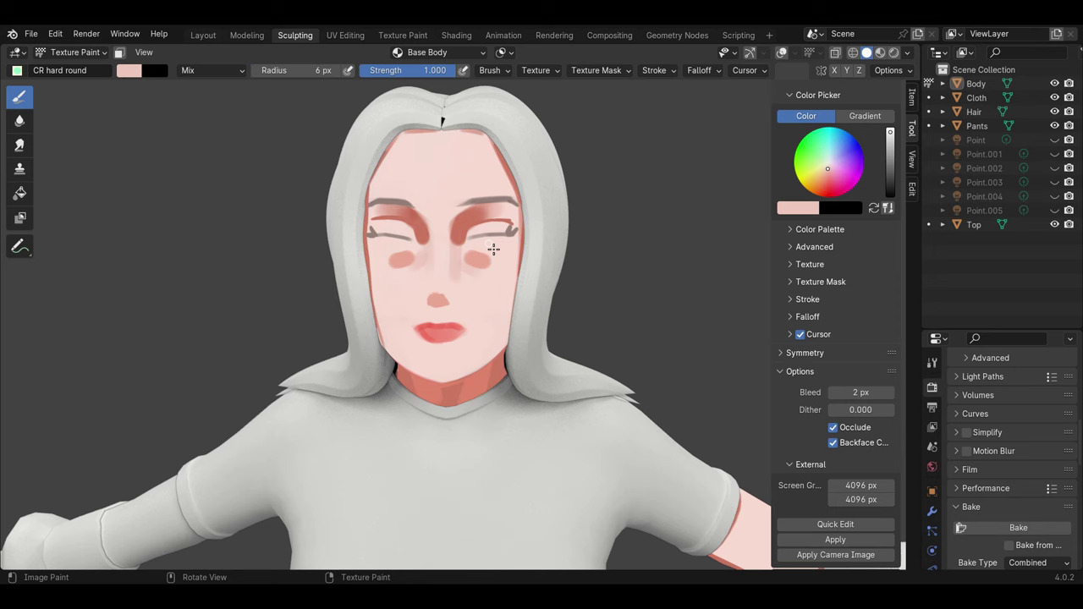
scroll(455, 265, "up", 2)
key("bracketleft")
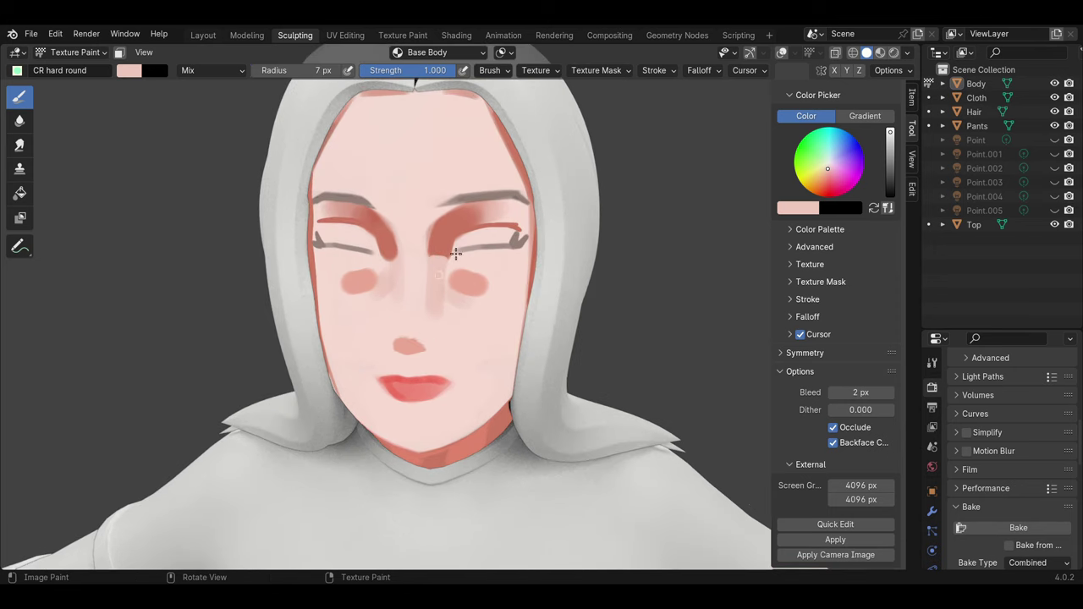
left_click_drag(401, 265, 395, 318)
key("bracketright")
key("bracketright")
key("bracketright")
Step: Sample a pink from the face, restore the wireframe overlay and set the brush to 6 px
scroll(508, 279, "down", 3)
middle_click_drag(496, 274, 496, 280)
scroll(496, 280, "up", 3)
left_click(123, 67)
left_click(256, 244)
left_click(500, 243)
key("shift+alt+z")
scroll(542, 237, "up", 3)
key("bracketleft")
key("bracketleft")
key("bracketleft")
key("bracketleft")
Step: Paint dark lines along both lower lids, then lighten the left one with skin pink
left_click_drag(549, 229, 615, 202)
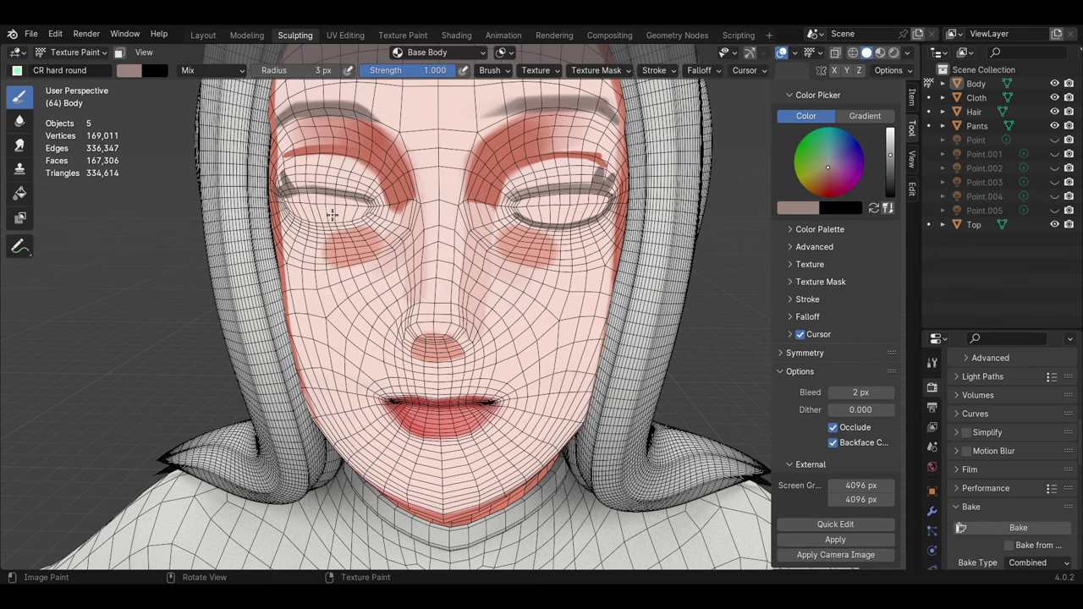
middle_click_drag(333, 215, 408, 216)
left_click_drag(421, 233, 494, 238)
key("s")
left_click_drag(417, 231, 498, 228)
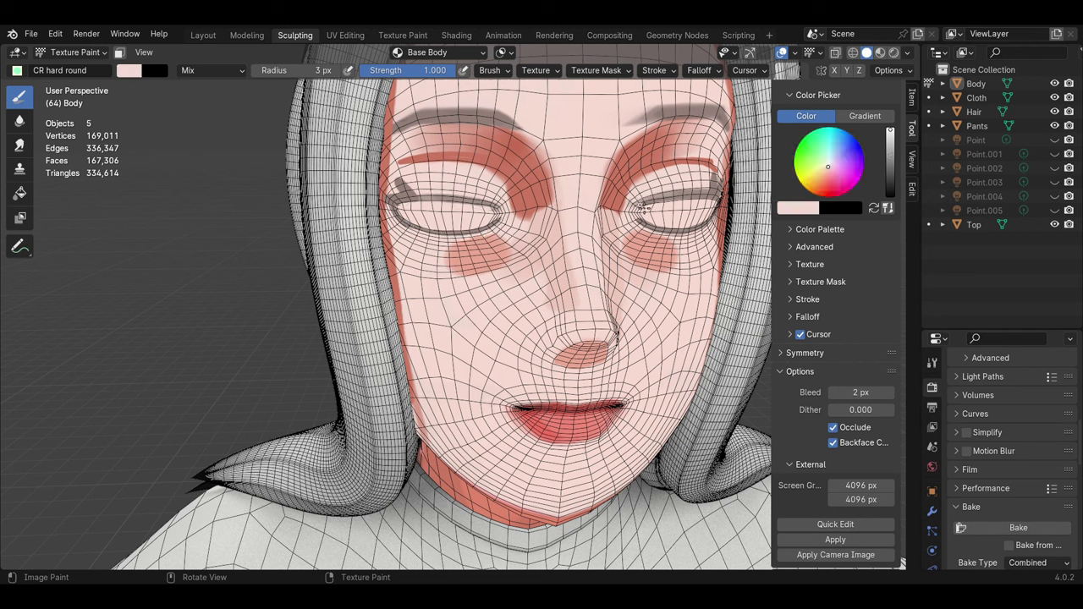
Step: Shade the eyelid grey-mauve and fill the eye opening an even grey with a 15 px brush
right_click(195, 129)
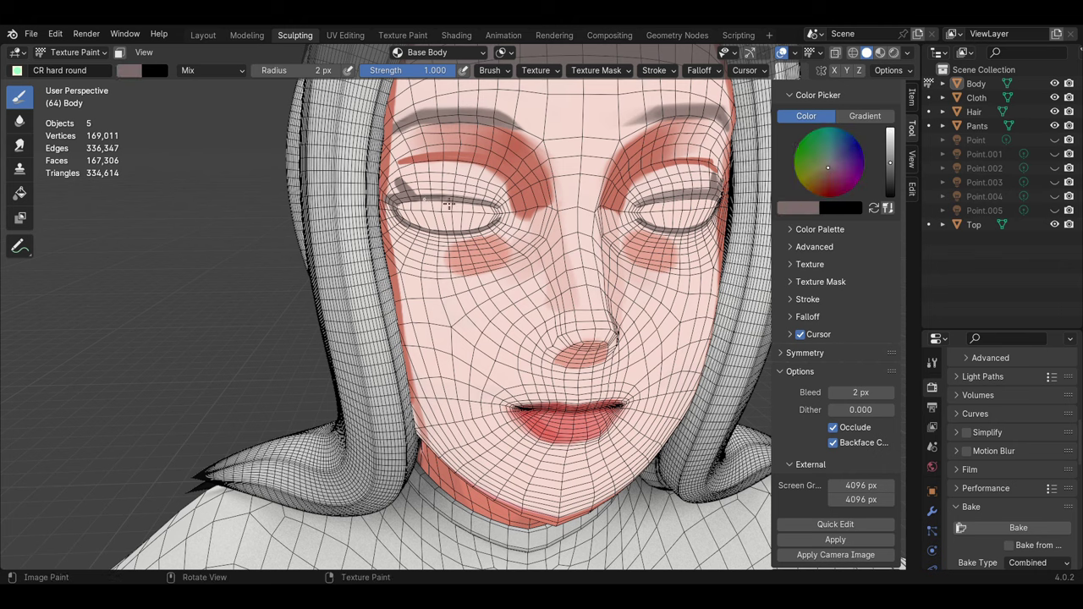
key("s")
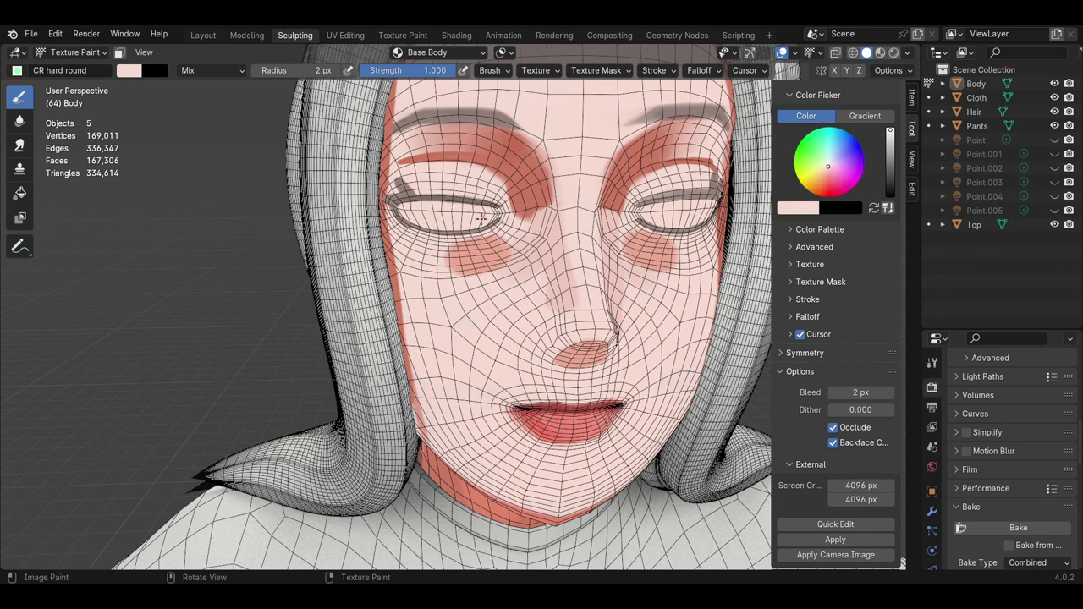
scroll(642, 242, "down", 5)
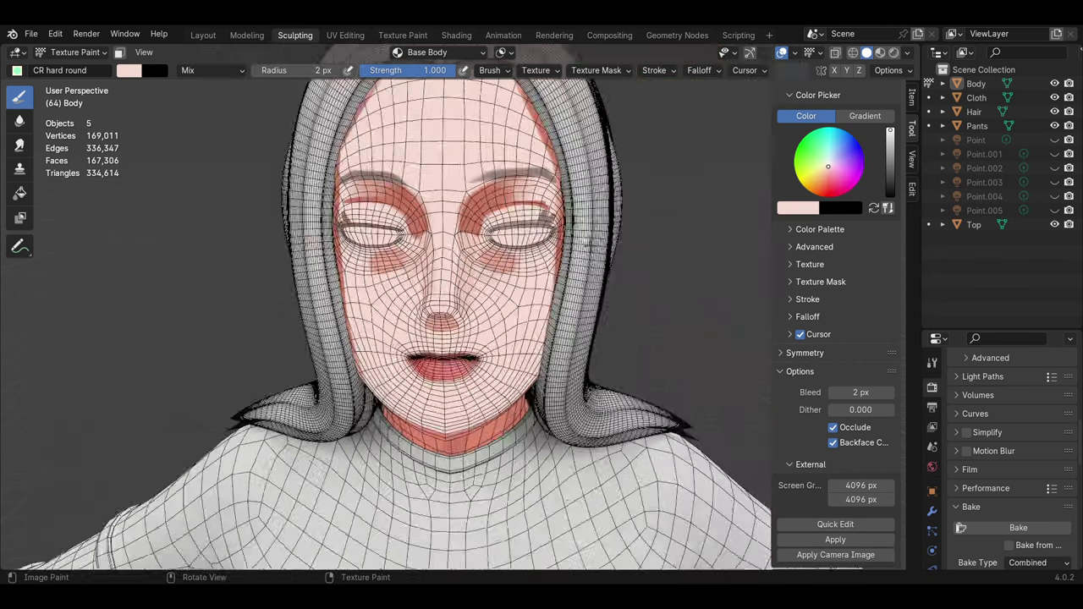
scroll(592, 242, "up", 4)
scroll(551, 262, "up", 2)
key("f")
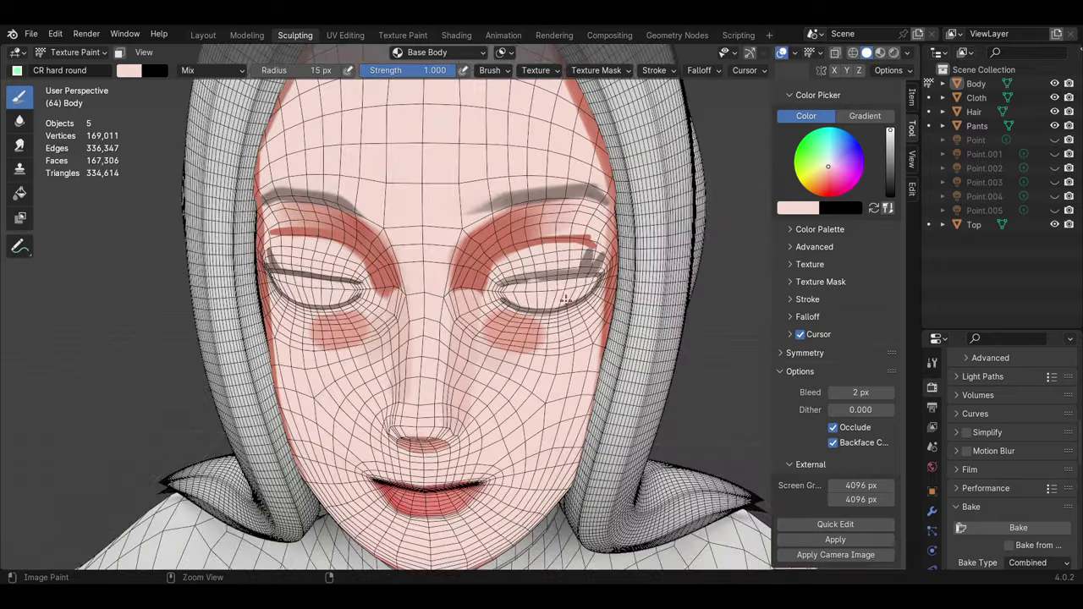
key("s")
left_click_drag(529, 288, 584, 292)
scroll(319, 255, "down", 3)
middle_click_drag(319, 255, 593, 195)
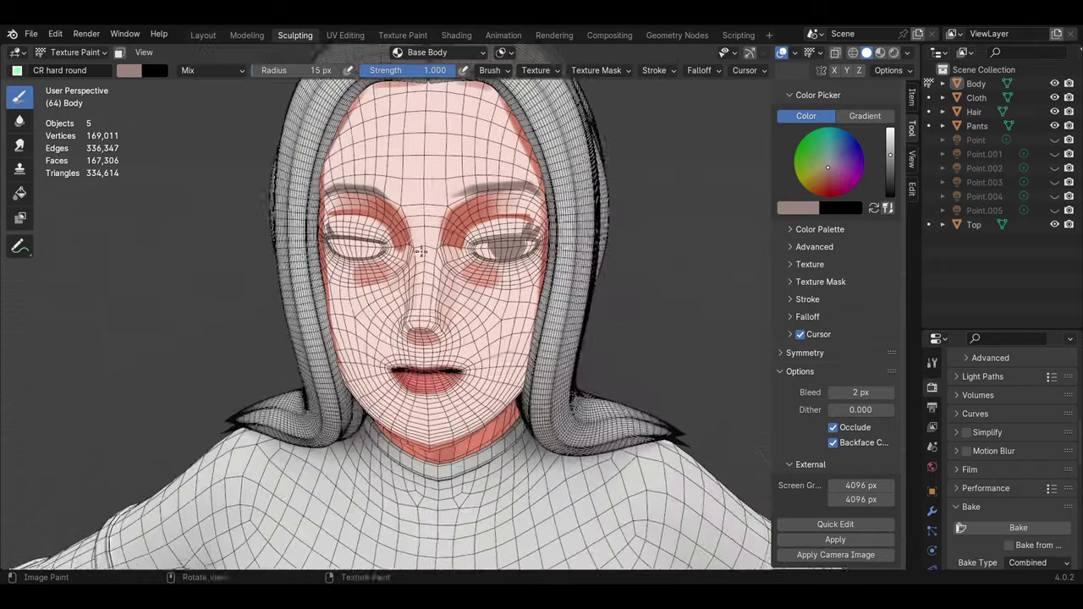
scroll(609, 191, "up", 3)
mouse_move(364, 195)
left_mouse_down()
mouse_move(362, 212)
mouse_move(387, 193)
mouse_move(366, 194)
left_mouse_up()
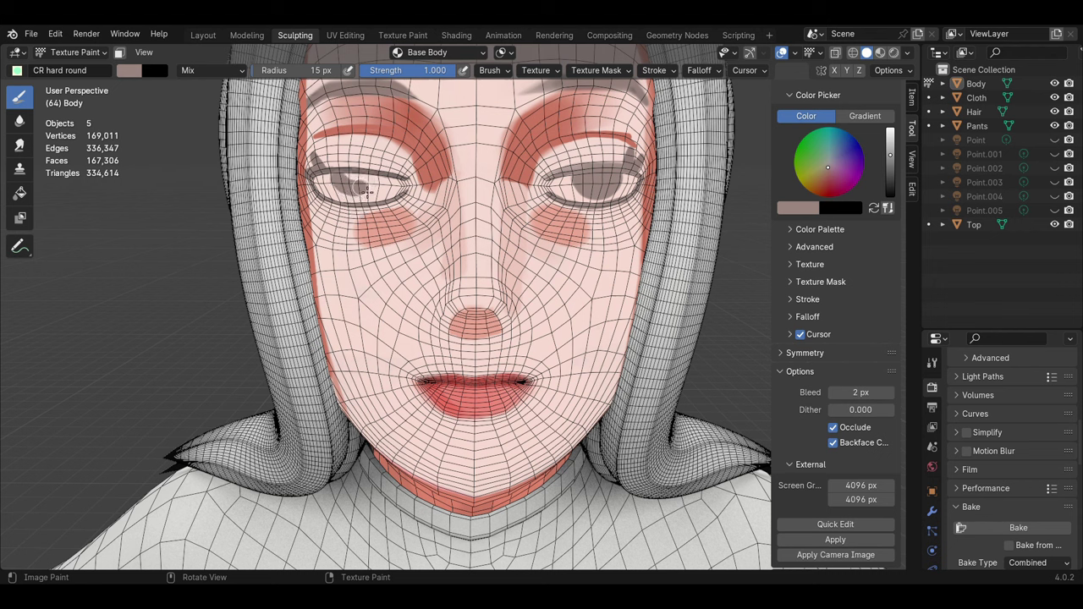
Step: Darken both irises with a darker grey and lighten the upper eyelid with pinkish grey
key("bracketleft")
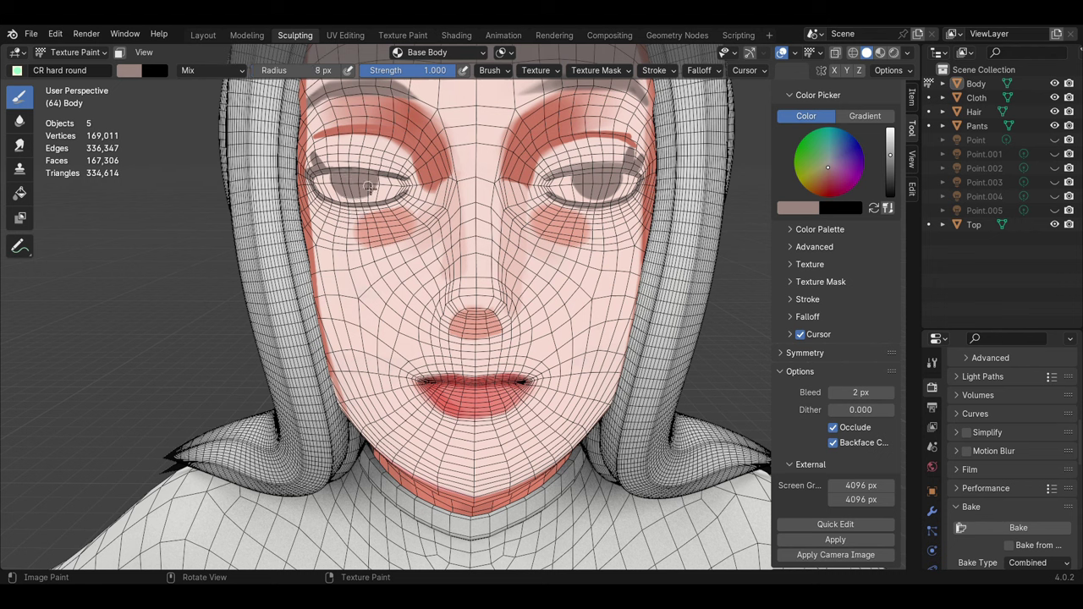
key("s")
key("bracketleft")
key("bracketleft")
key("bracketleft")
left_click_drag(314, 174, 406, 181)
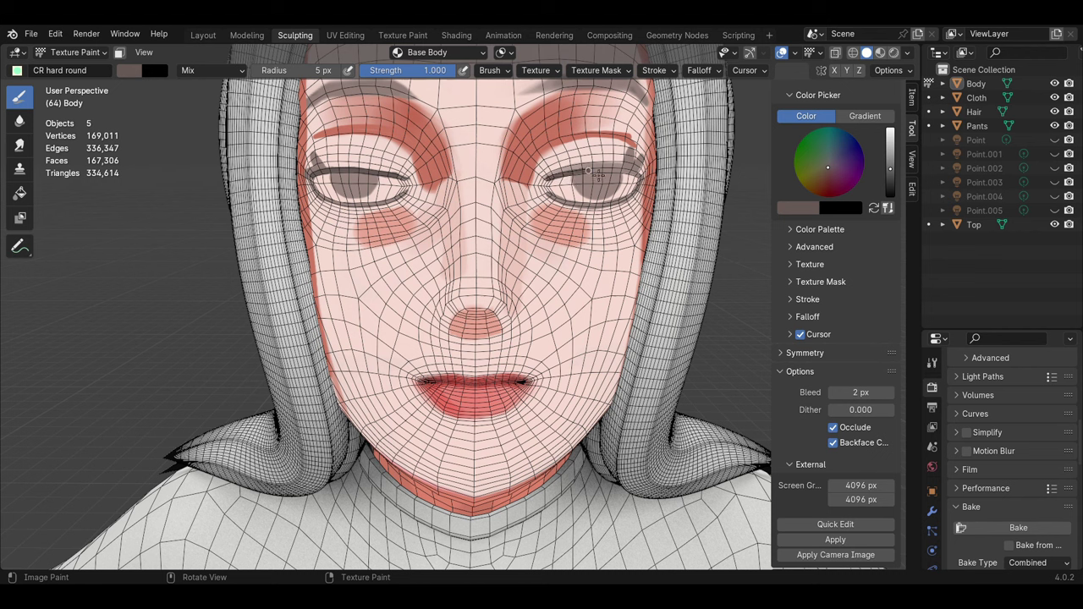
left_click_drag(581, 173, 601, 179)
key("bracketright")
key("bracketright")
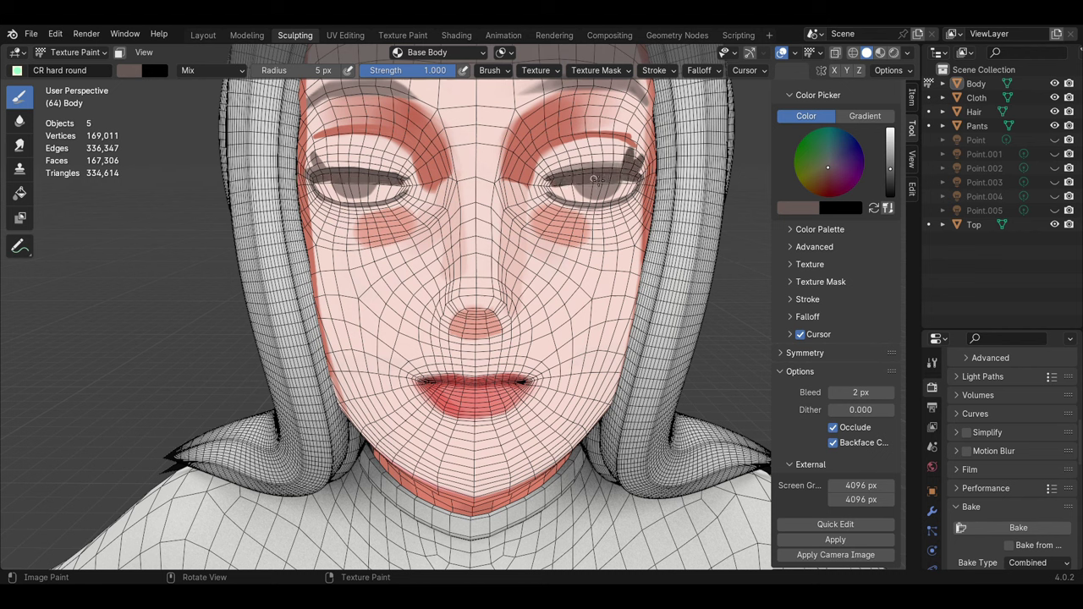
key("s")
left_click_drag(326, 166, 398, 178)
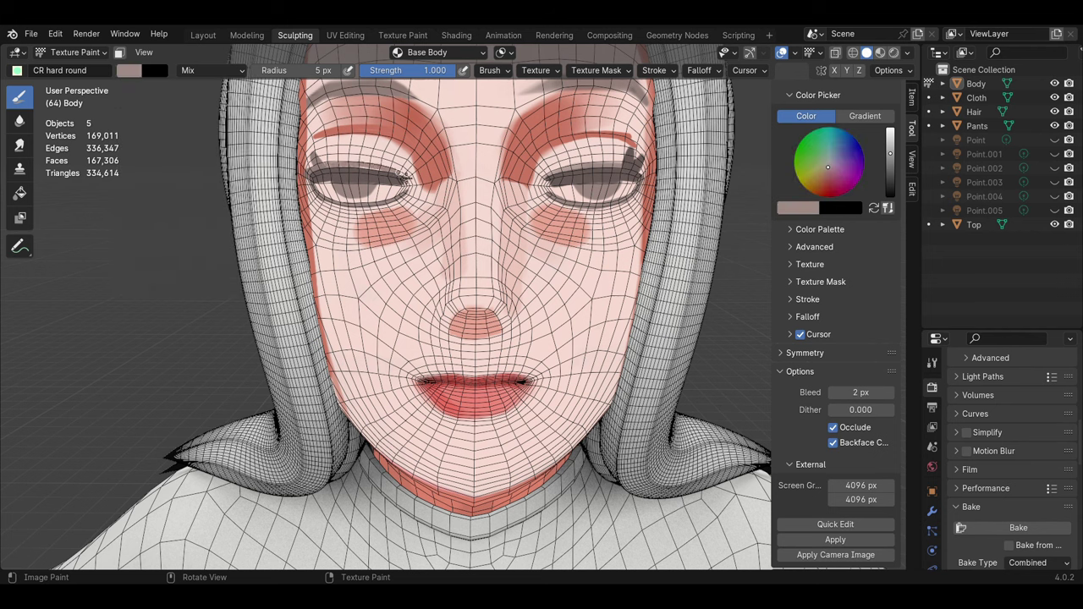
key("bracketright")
key("bracketright")
key("bracketright")
key("s")
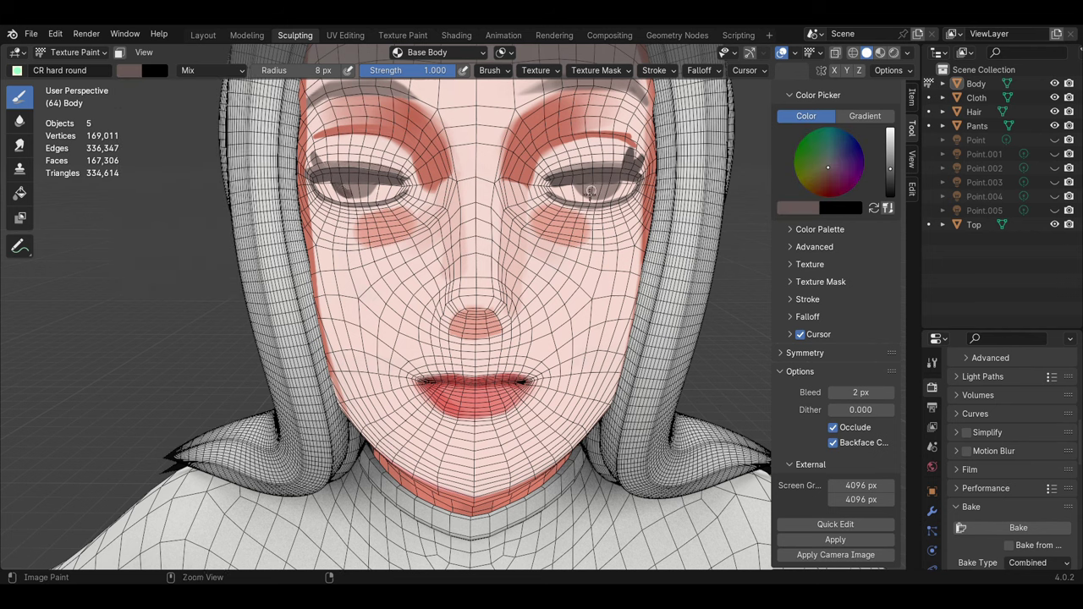
Step: Paint near-white cream along the lower eyelid with a very small brush
key("s")
key("bracketright")
key("s")
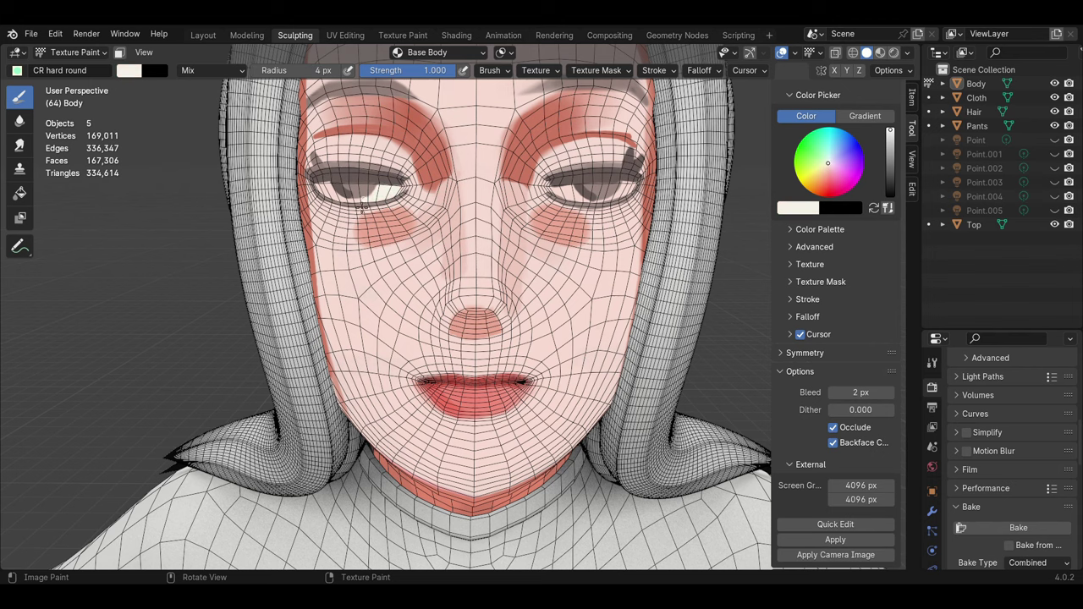
key("bracketleft")
key("bracketleft")
key("bracketleft")
scroll(358, 170, "up", 4)
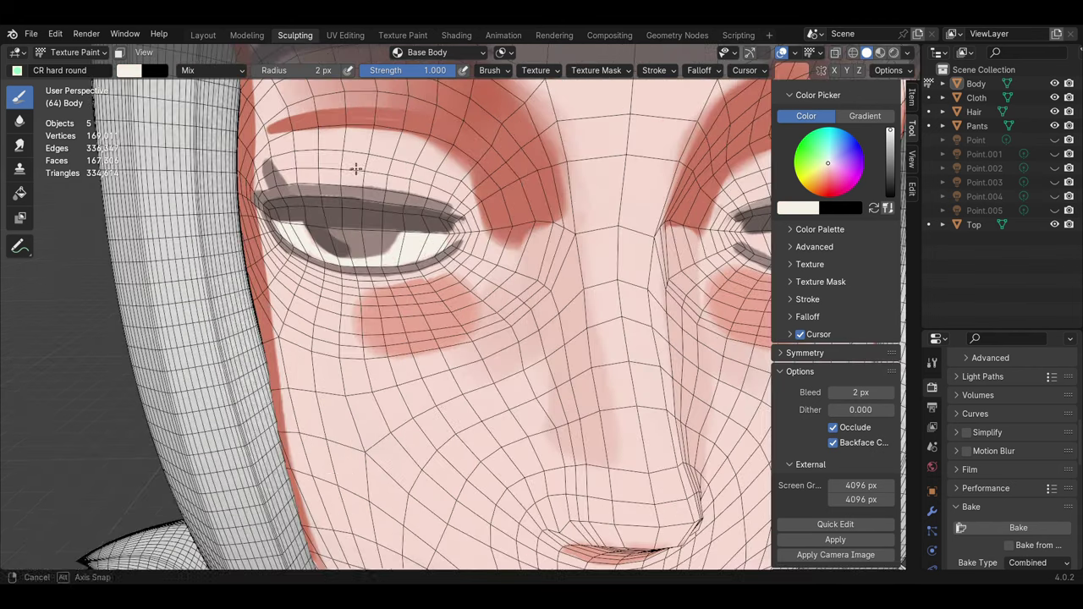
scroll(307, 227, "down", 6)
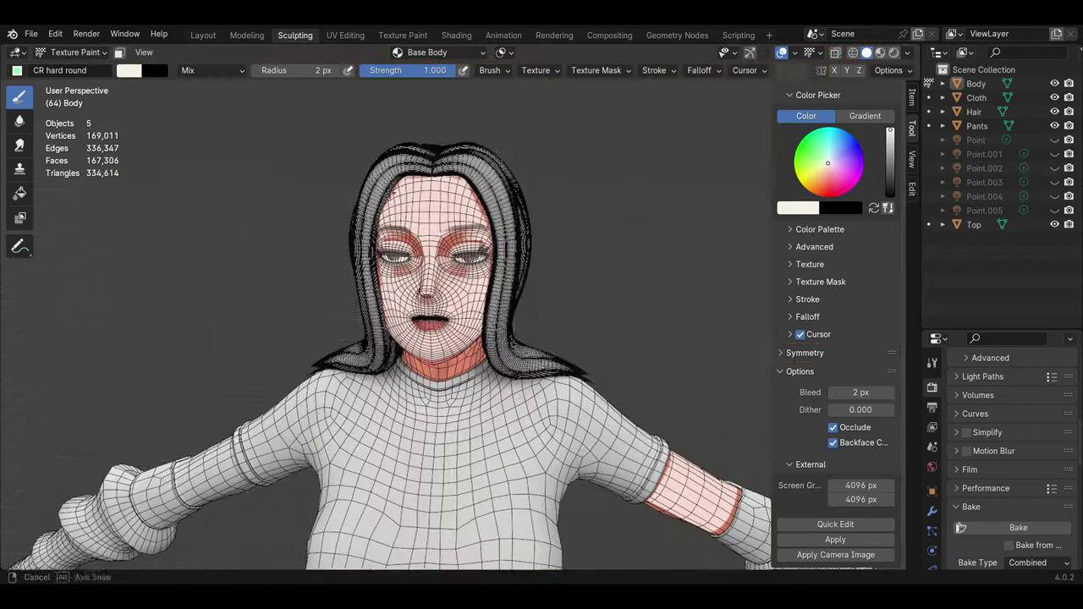
scroll(467, 264, "up", 5)
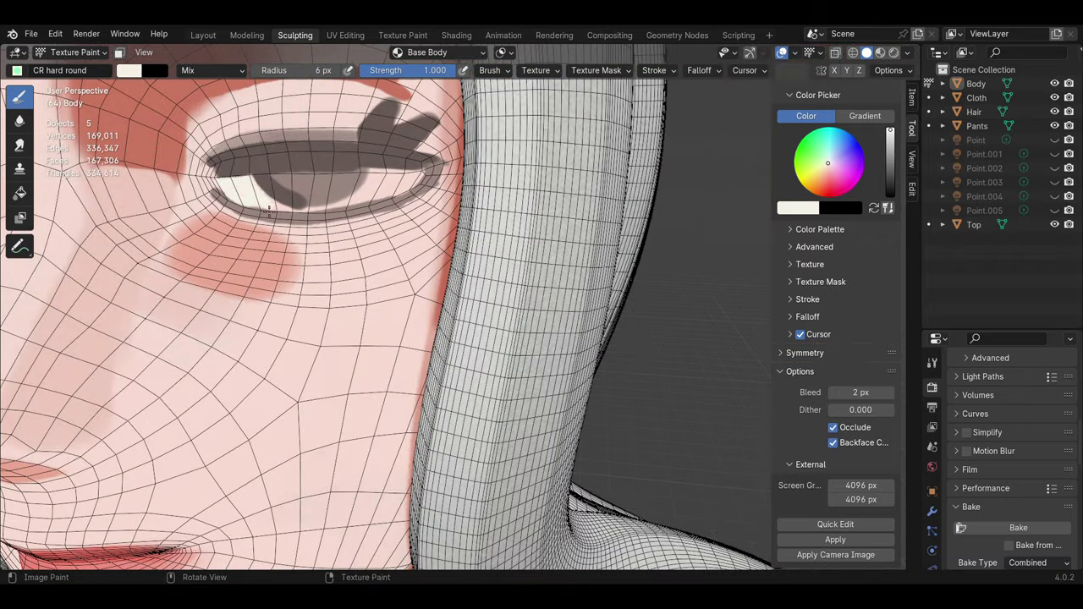
key("bracketleft")
key("bracketleft")
left_click_drag(349, 203, 388, 191)
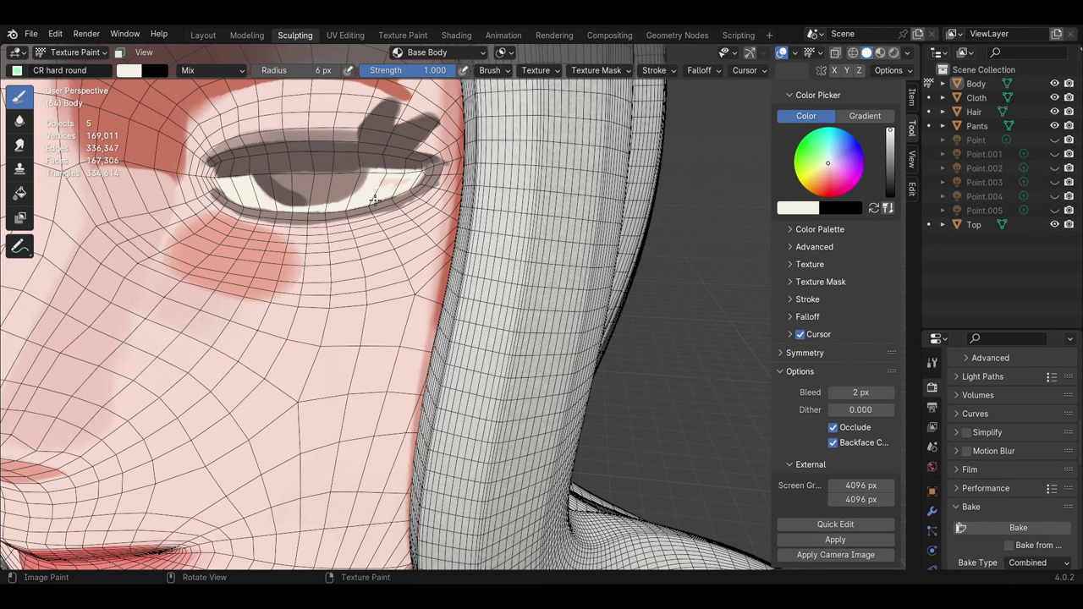
Step: Orbit between frontal and three-quarter views to inspect both eyes
scroll(364, 210, "down", 4)
middle_click_drag(364, 210, 321, 220)
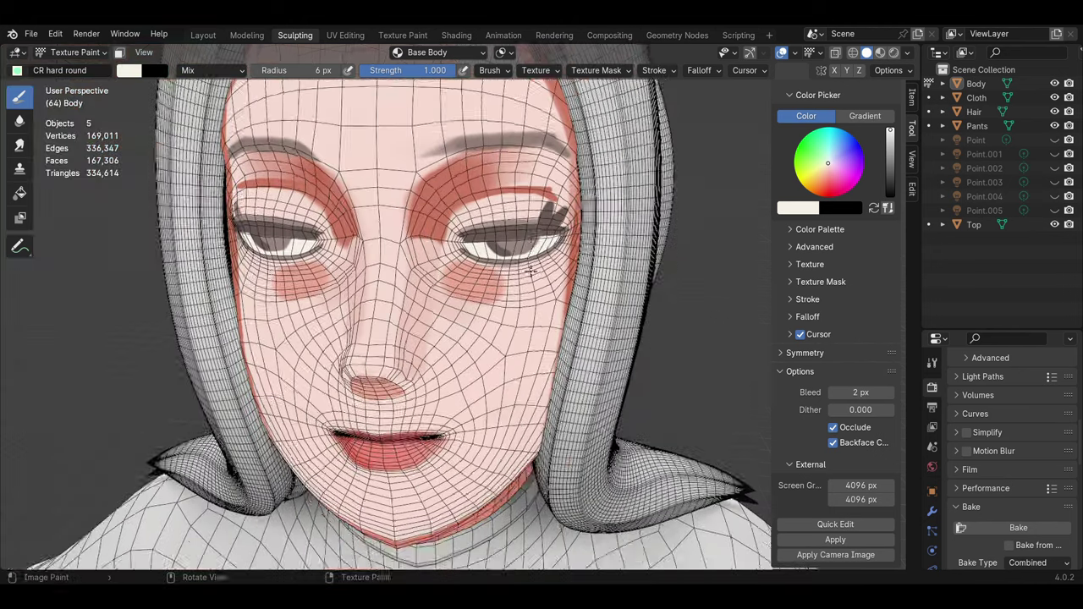
scroll(322, 254, "up", 4)
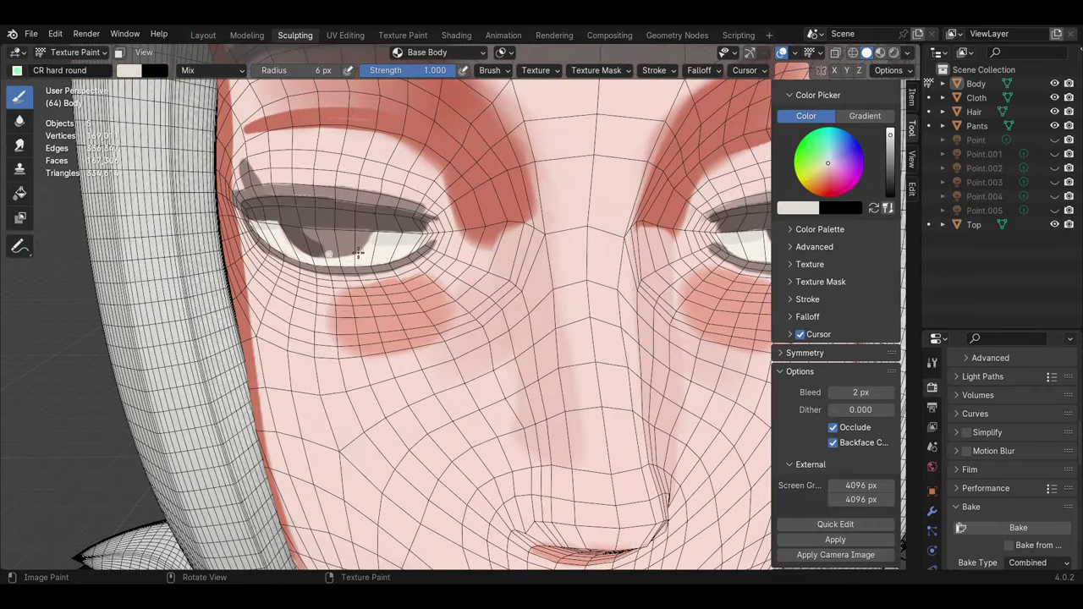
middle_click_drag(359, 253, 421, 292)
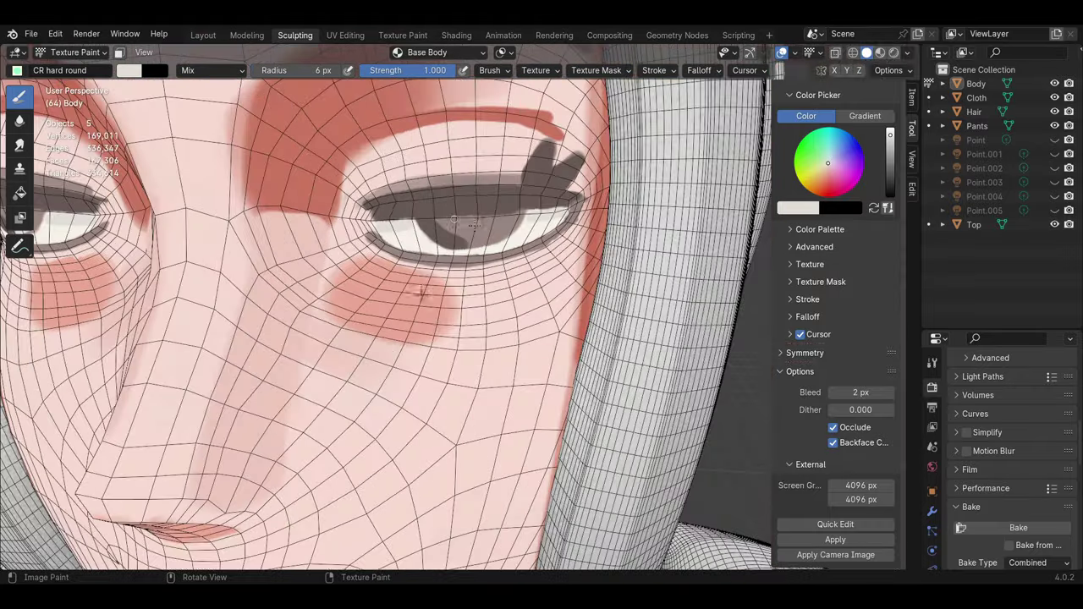
mouse_move(507, 208)
middle_mouse_down()
mouse_move(466, 310)
mouse_move(482, 272)
mouse_move(491, 303)
middle_mouse_up()
scroll(466, 309, "down", 5)
scroll(466, 310, "down", 2)
scroll(490, 303, "up", 3)
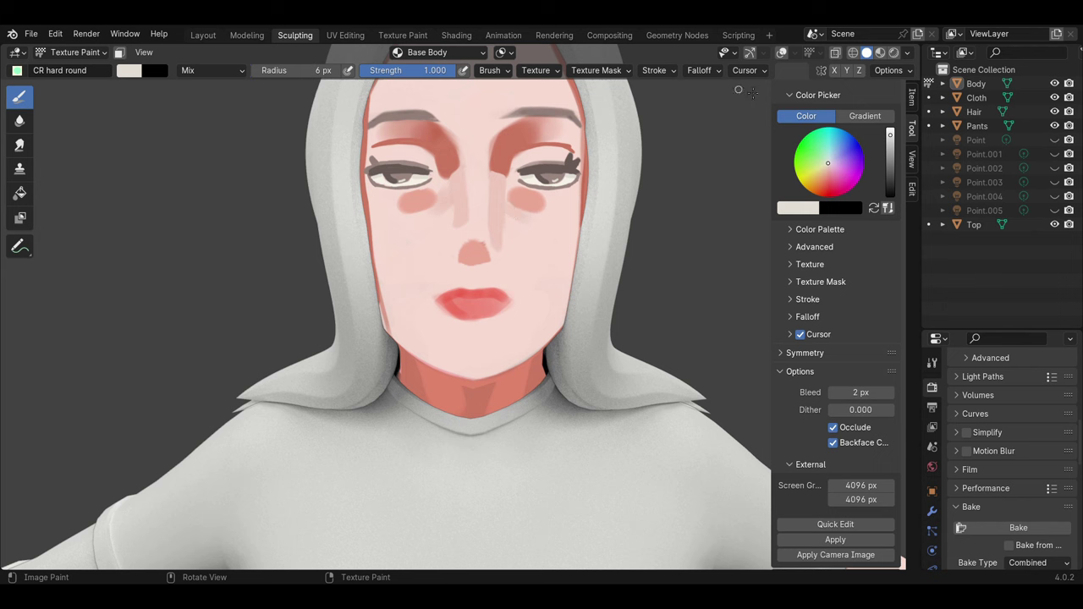
Step: Sample the pink skin tone and a lighter pink, shrinking the brush and toggling overlays
key("shift+alt+z")
scroll(539, 252, "up", 2)
key("s")
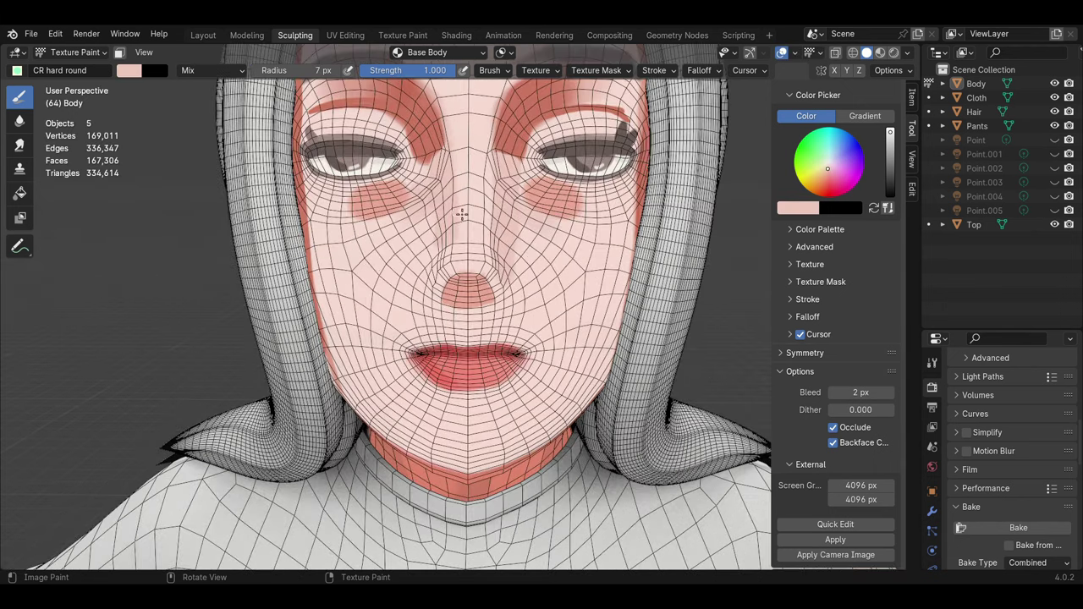
key("bracketleft")
key("bracketleft")
key("s")
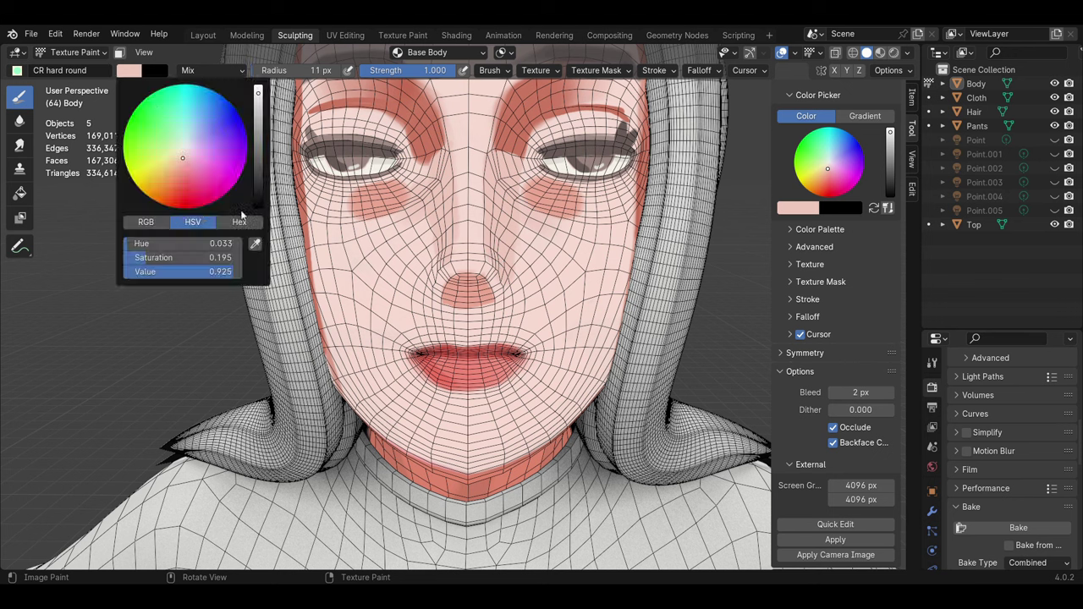
key("bracketleft")
key("bracketleft")
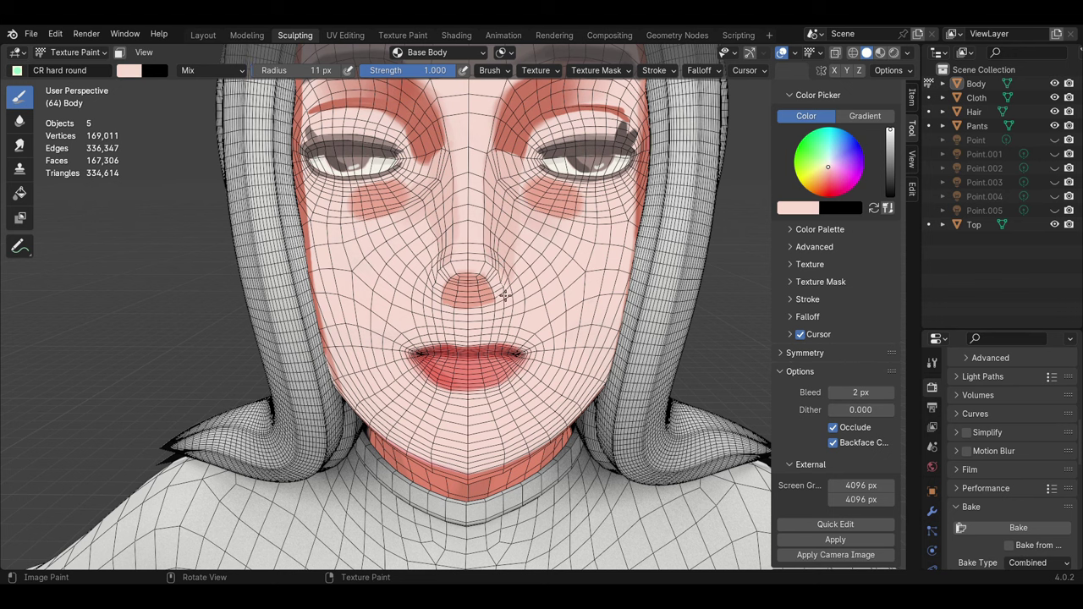
left_click(781, 53)
left_click(781, 52)
key("bracketleft")
key("bracketleft")
key("bracketleft")
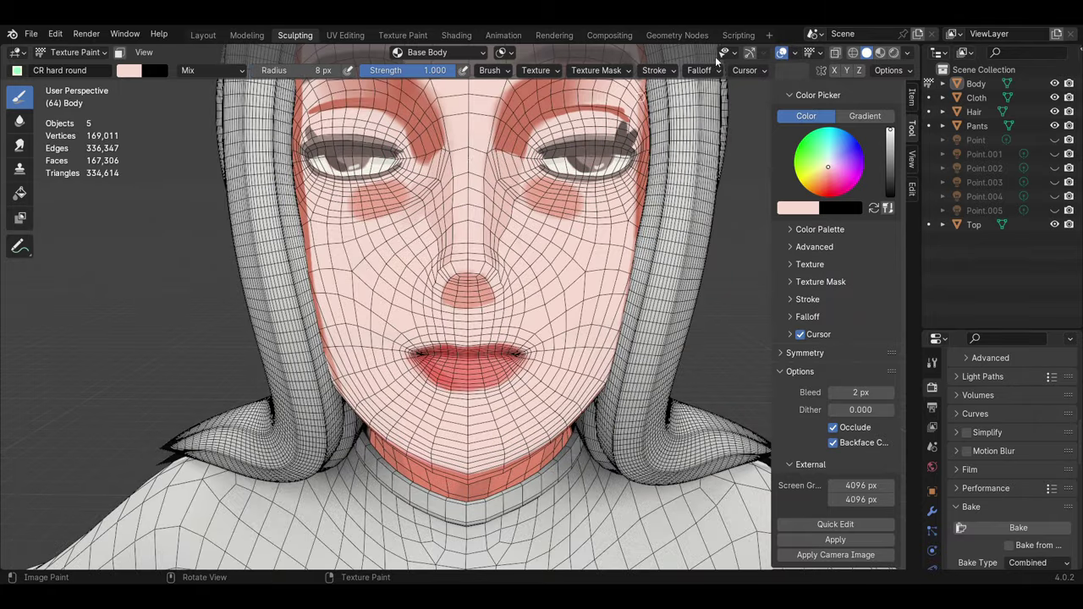
key("shift+alt+z")
scroll(502, 241, "down", 5)
scroll(515, 242, "up", 3)
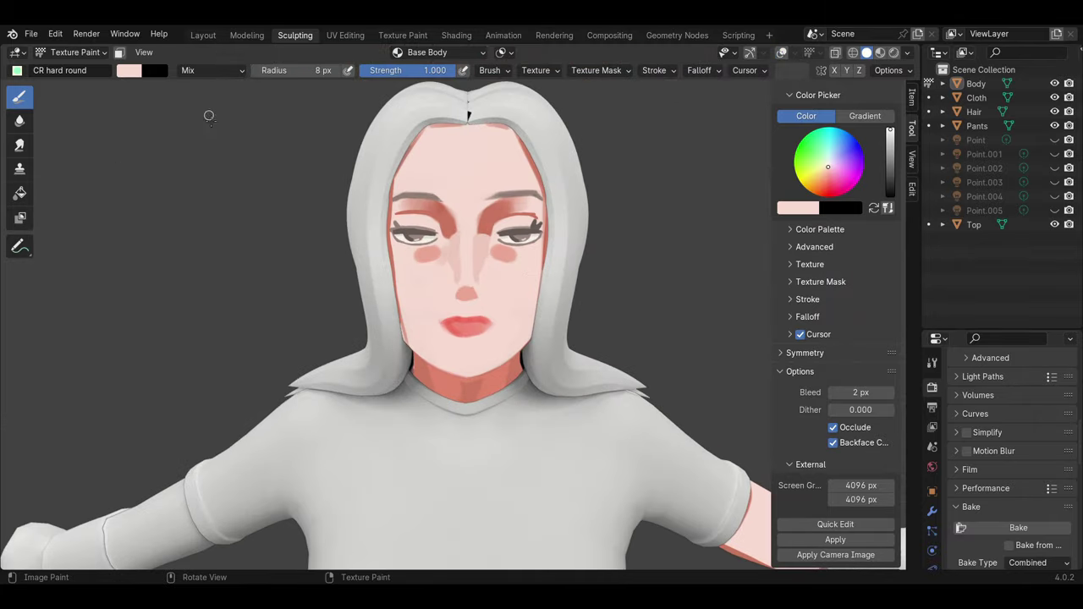
Step: Dab the skin tone onto the cheeks with an enlarged brush
left_click(129, 70)
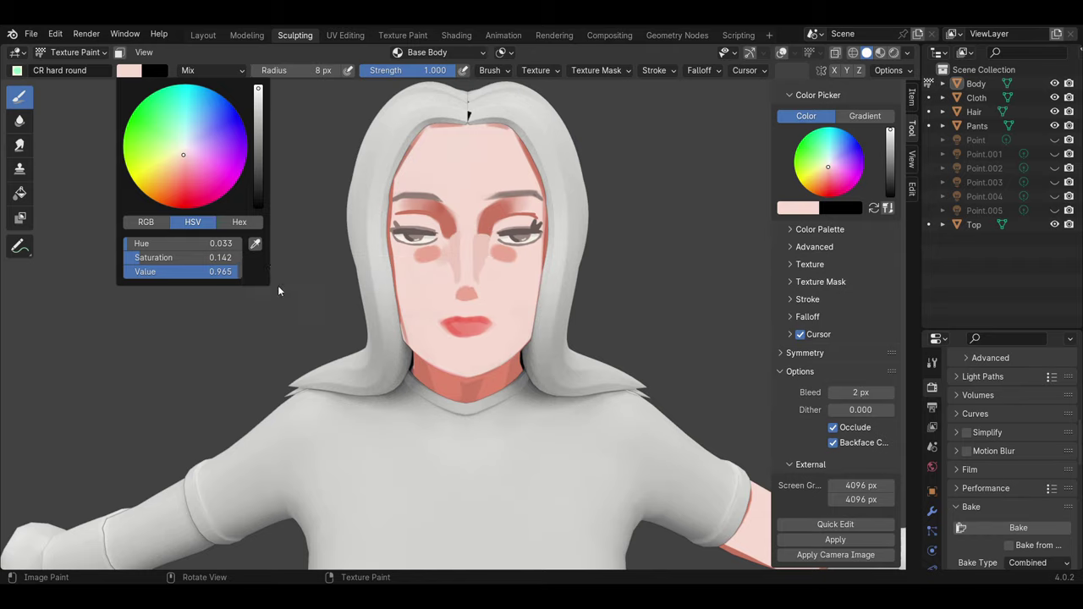
scroll(552, 386, "down", 2)
scroll(552, 386, "down", 3)
scroll(532, 358, "up", 3)
scroll(561, 380, "up", 2)
key("shift+alt+z")
middle_click_drag(561, 380, 612, 290)
scroll(612, 290, "up", 2)
key("s")
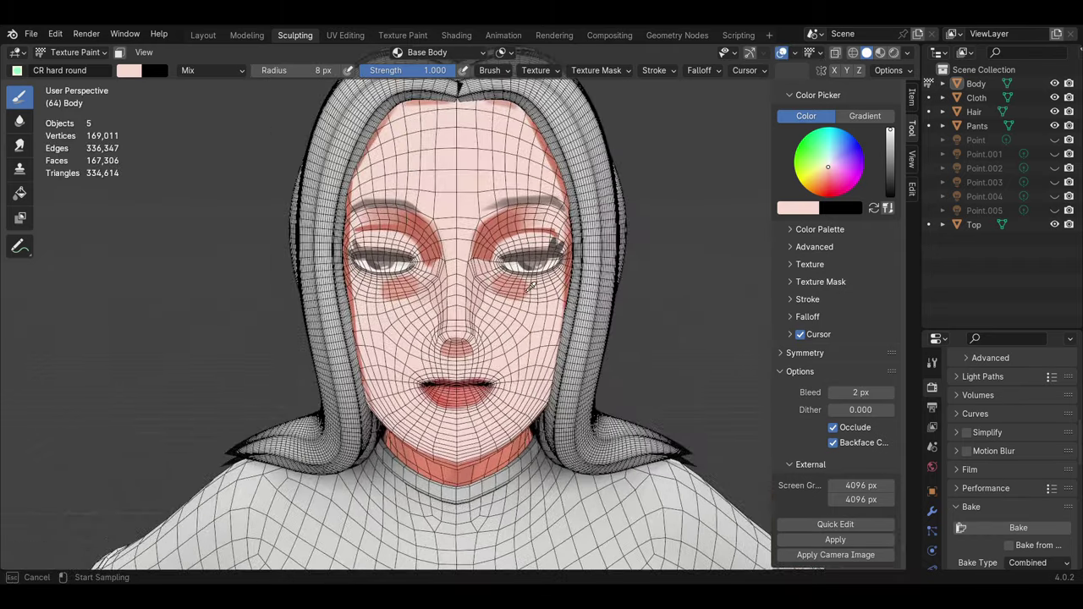
key("bracketleft")
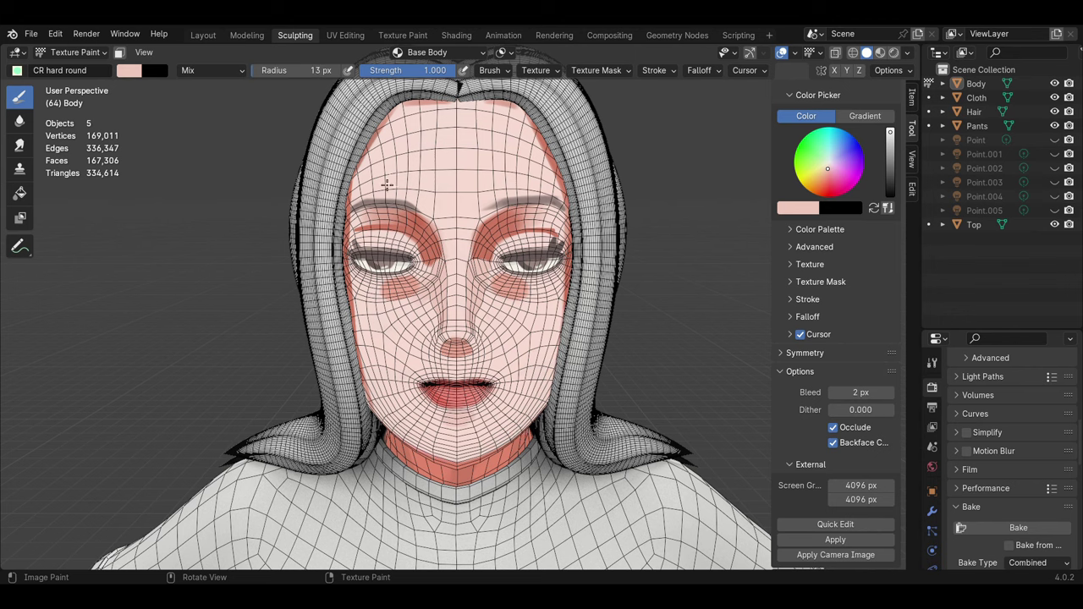
key("bracketright")
key("bracketright")
key("bracketright")
left_click(539, 286)
Step: Pick a darker red from the colour wheel and paint a stroke across the upper lip
key("shift+alt+z")
scroll(489, 301, "down", 3)
scroll(489, 301, "up", 2)
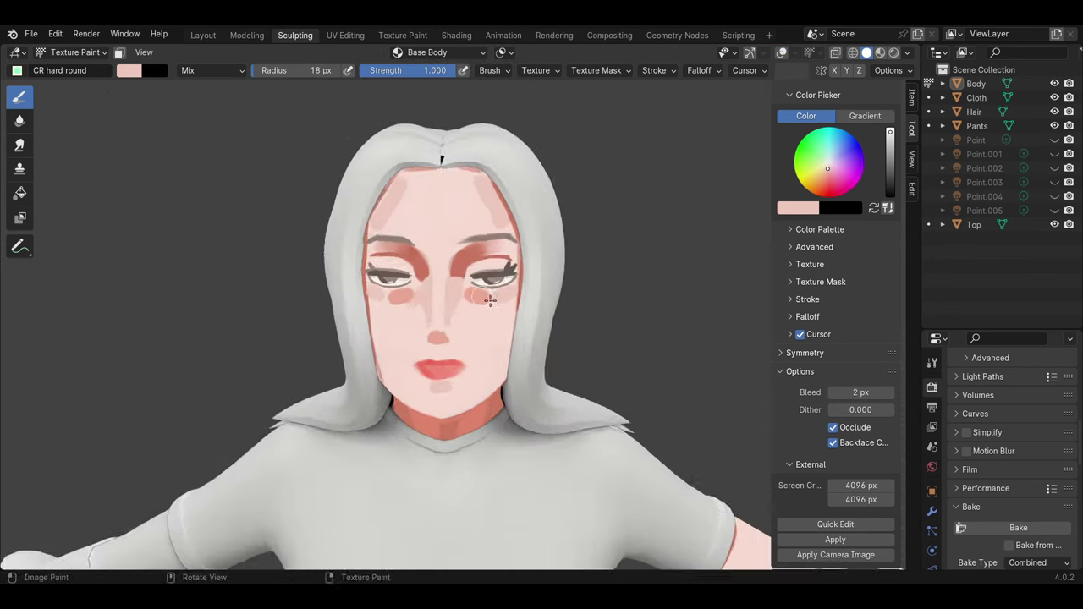
scroll(489, 301, "up", 2)
key("s")
key("bracketleft")
key("bracketleft")
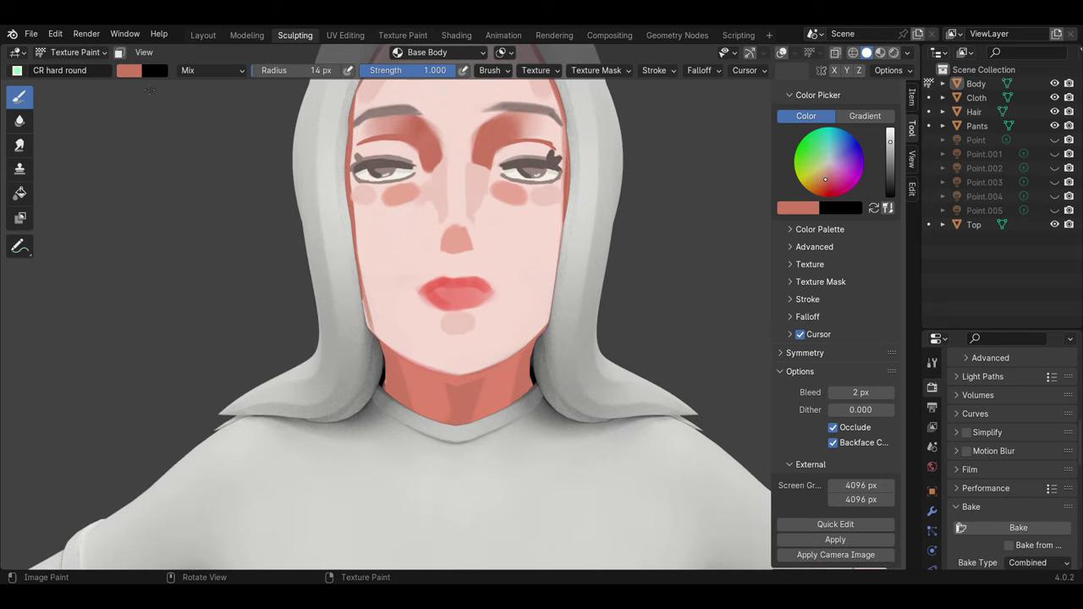
left_click(128, 70)
left_click(181, 170)
key("bracketleft")
key("bracketleft")
key("bracketleft")
left_click(129, 70)
left_click(196, 198)
left_click_drag(424, 289, 482, 286)
Step: Undo the last stroke, then darken the upper lip's top edge, both mouth corners and the lower lip's bottom edge
key("ctrl+z")
key("shift+alt+z")
scroll(436, 214, "up", 6)
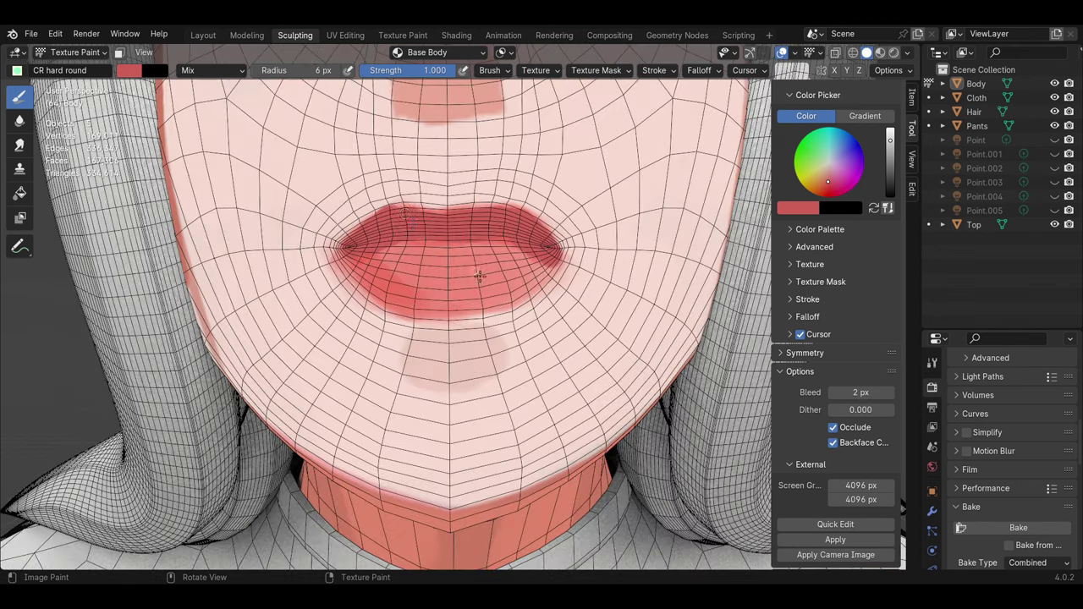
left_click_drag(431, 213, 519, 218)
left_click_drag(362, 237, 340, 246)
left_click_drag(555, 244, 541, 230)
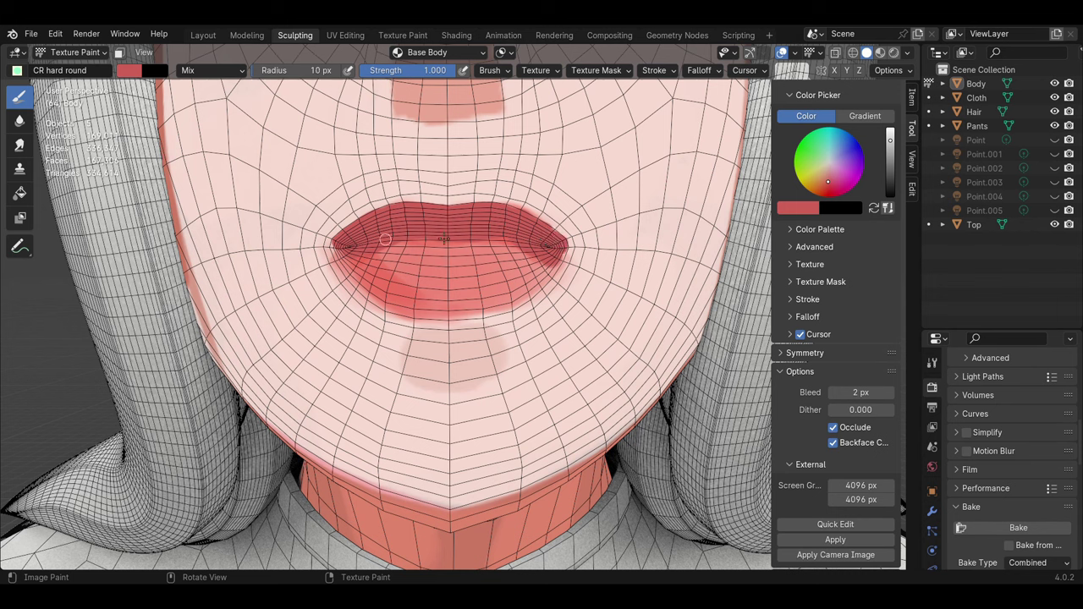
left_click_drag(372, 280, 517, 318)
Step: Sample the lip colour and repaint the bottom edge of the lower lip
right_click(195, 148)
left_click(196, 156)
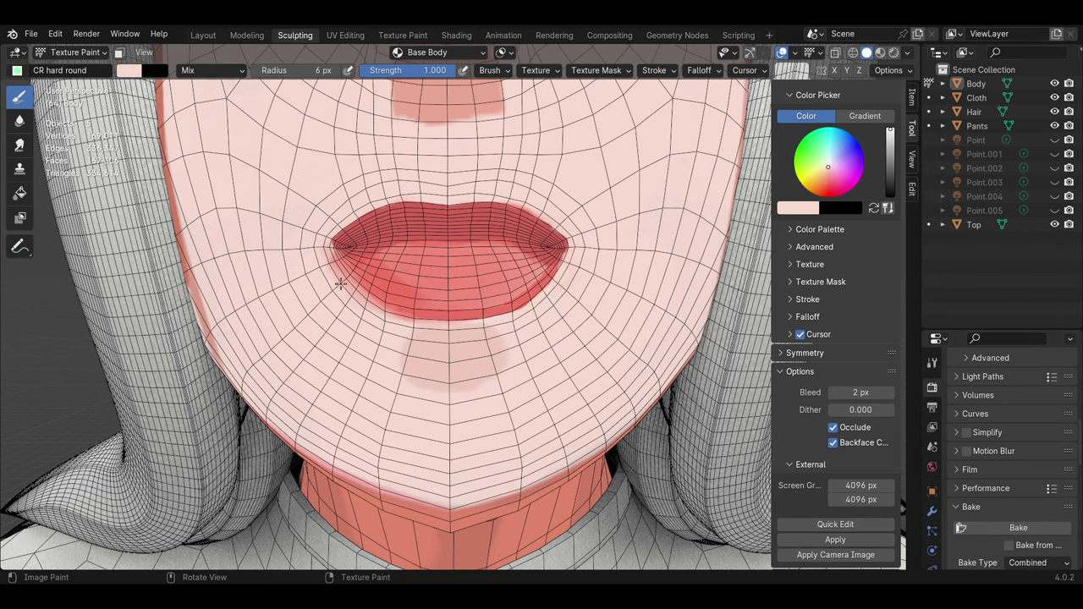
key("s")
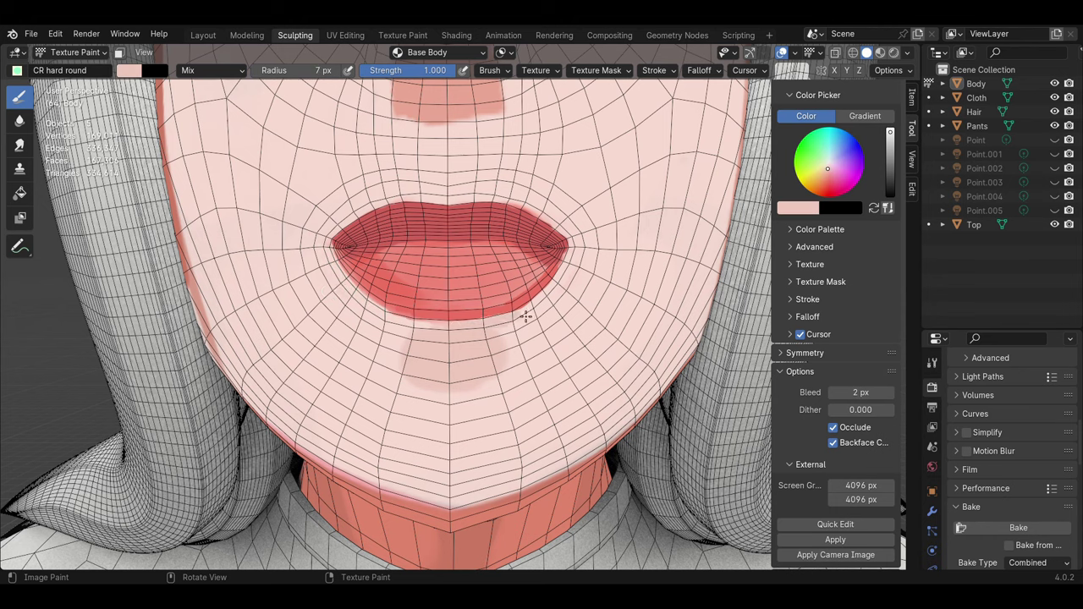
left_click_drag(546, 307, 382, 320)
scroll(714, 94, "down", 5)
scroll(713, 94, "up", 5)
Step: Sample the deep lip red, resize the brush, and switch the brush to a lighter pink
right_click(138, 136)
key("s")
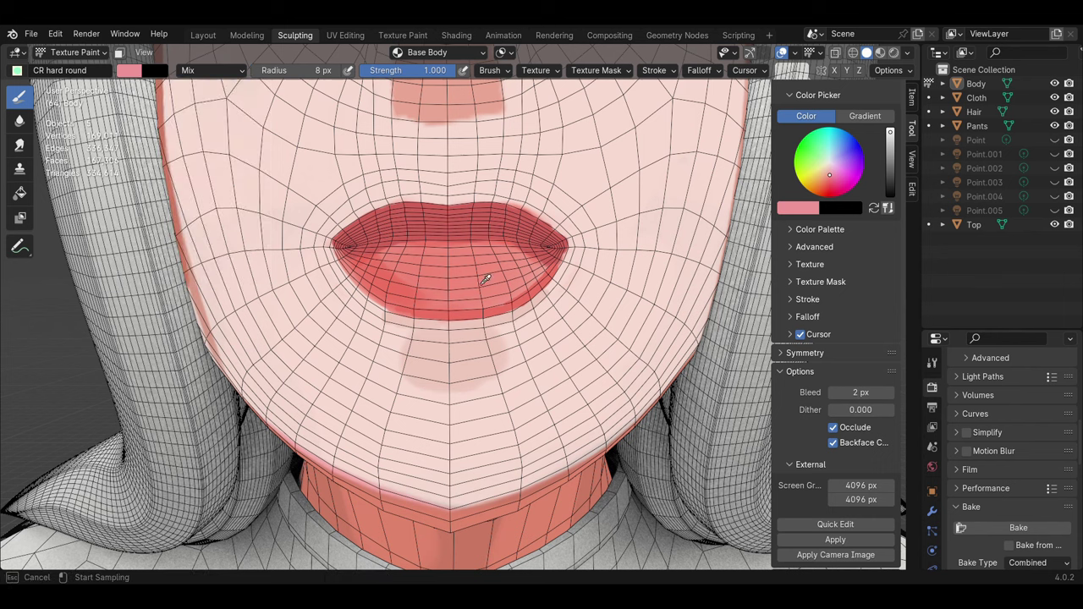
left_click(386, 270)
key("bracketleft")
key("bracketleft")
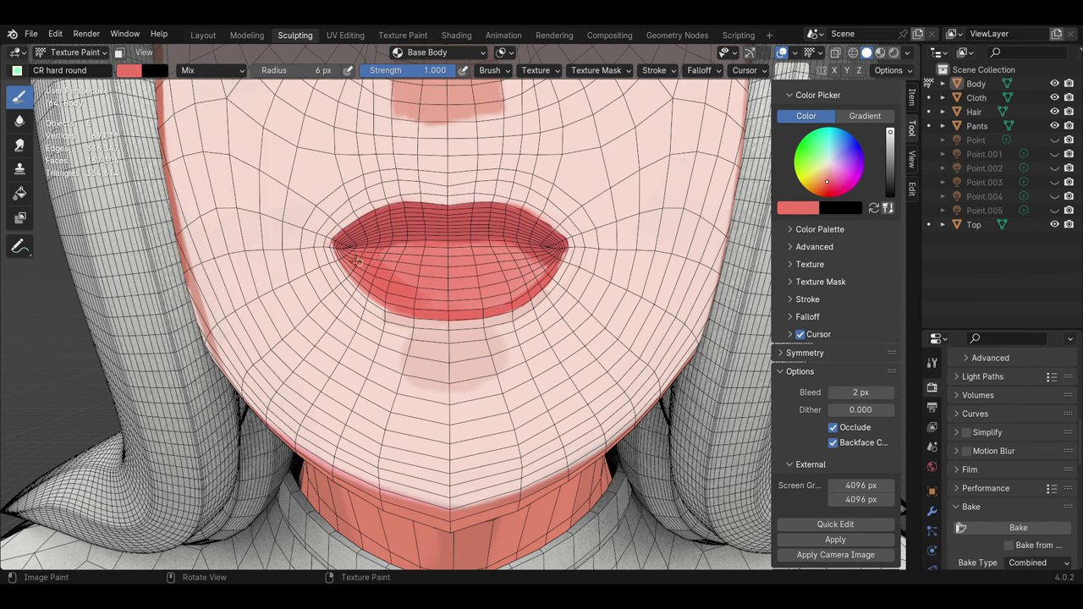
key("bracketright")
key("bracketright")
key("bracketright")
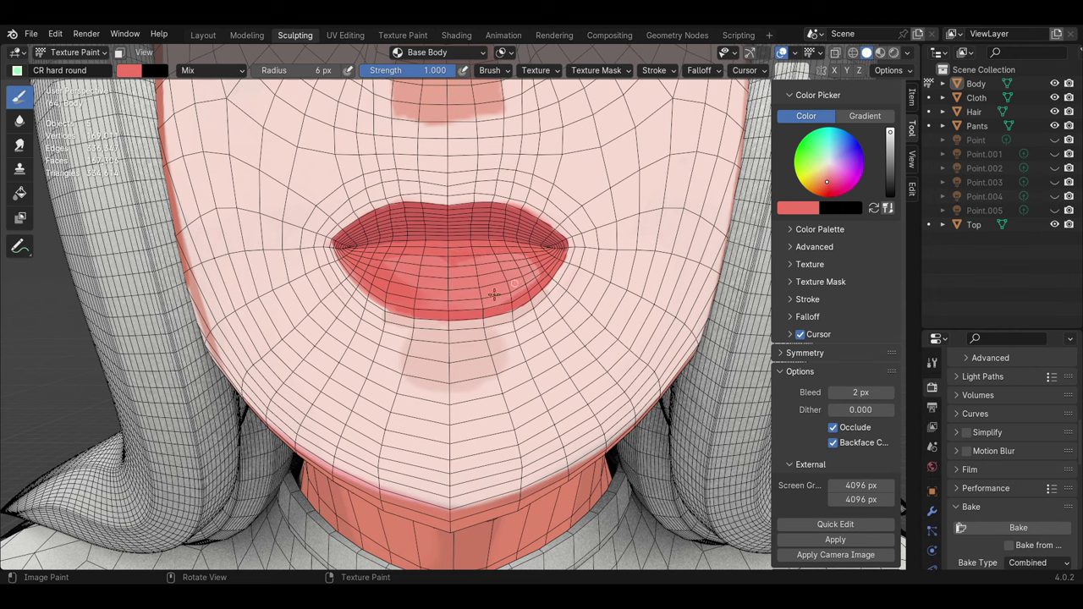
right_click(254, 231)
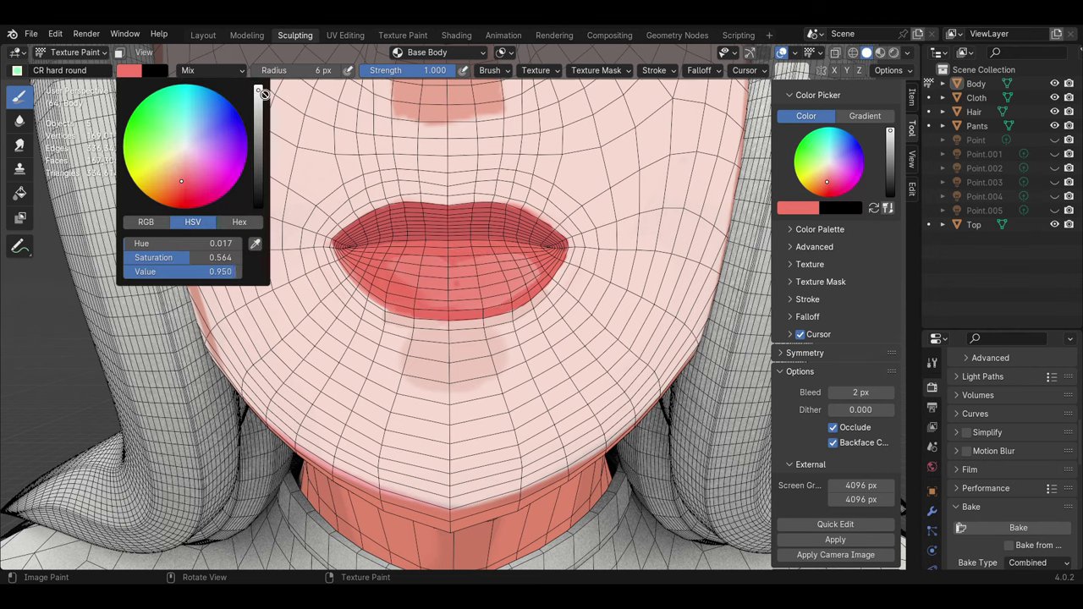
left_click(192, 177)
key("bracketright")
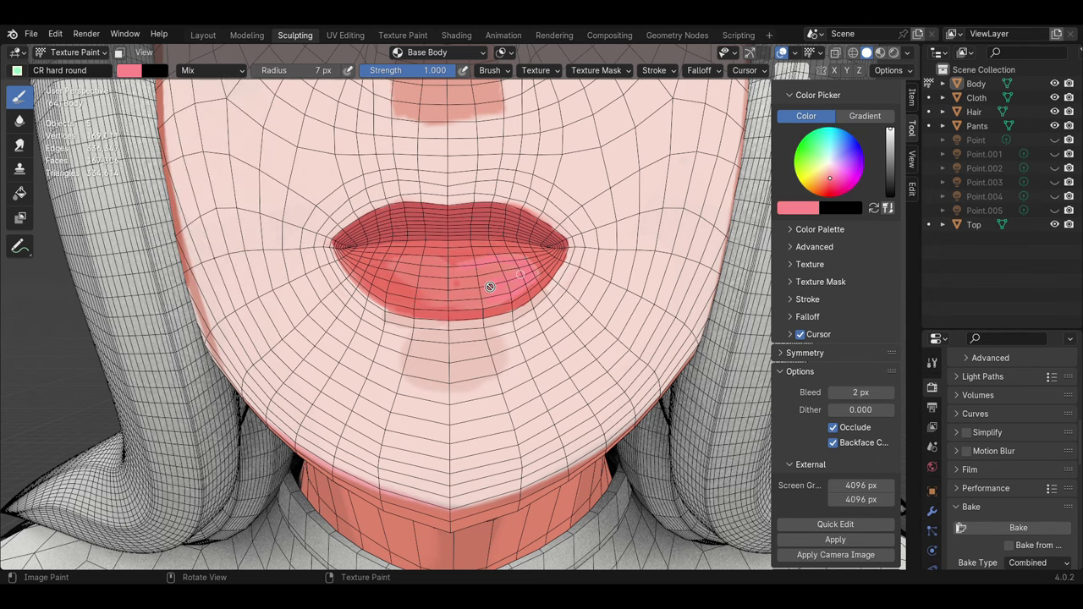
left_click(136, 71)
left_click(185, 166)
Step: Paint a light pink highlight across the lower lip and hide the wireframe overlay
key("bracketright")
key("bracketright")
key("bracketright")
mouse_move(462, 266)
left_mouse_down()
mouse_move(508, 275)
mouse_move(410, 271)
mouse_move(520, 278)
left_mouse_up()
key("bracketleft")
key("bracketleft")
key("bracketleft")
left_click(782, 53)
scroll(488, 292, "down", 3)
scroll(488, 292, "down", 2)
scroll(499, 287, "up", 4)
key("bracketleft")
key("bracketleft")
scroll(431, 342, "down", 3)
mouse_move(430, 341)
middle_mouse_down()
mouse_move(561, 319)
mouse_move(465, 360)
middle_mouse_up()
scroll(465, 361, "up", 2)
Step: Paint the exposed upper arm skin light pink, then switch the brush to salmon red
left_click(128, 70)
left_click(184, 127)
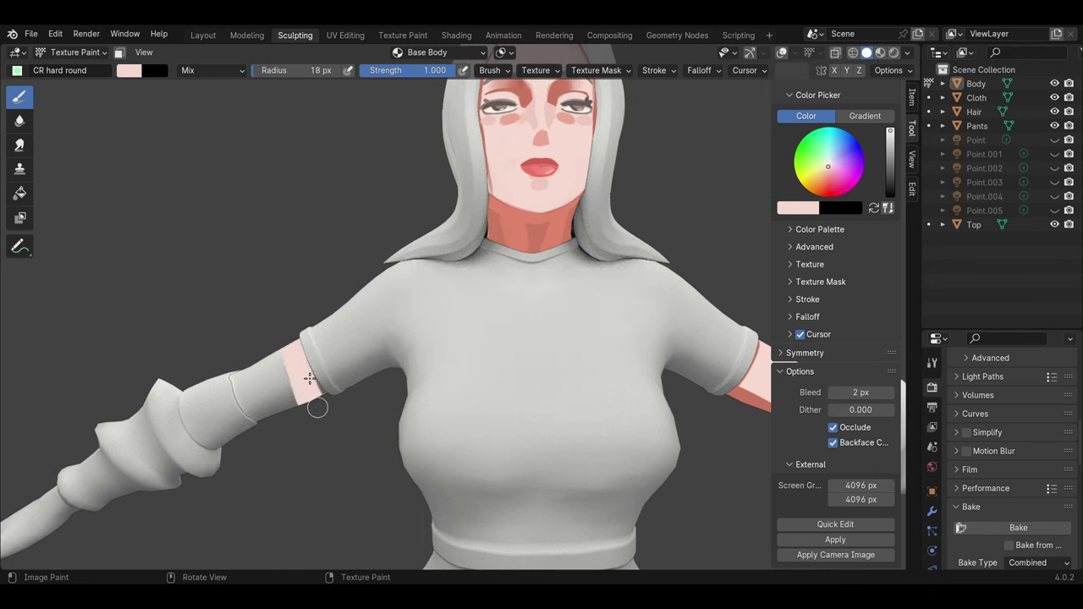
mouse_move(294, 347)
middle_mouse_down()
mouse_move(520, 222)
mouse_move(320, 385)
mouse_move(279, 208)
middle_mouse_up()
left_click(129, 70)
left_click(175, 137)
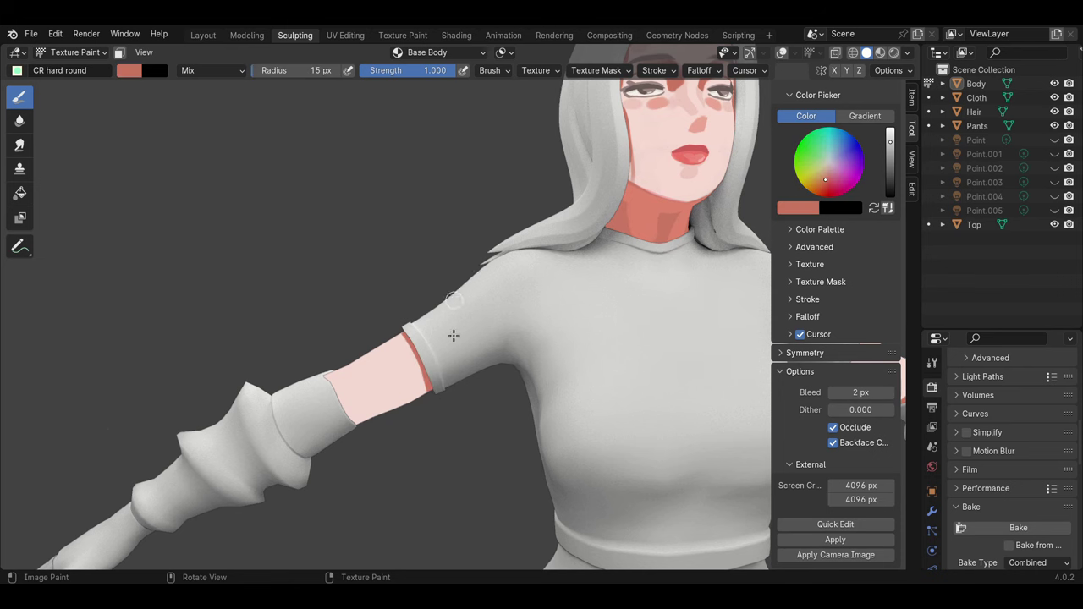
middle_click_drag(458, 275, 503, 363)
middle_click_drag(514, 270, 551, 126)
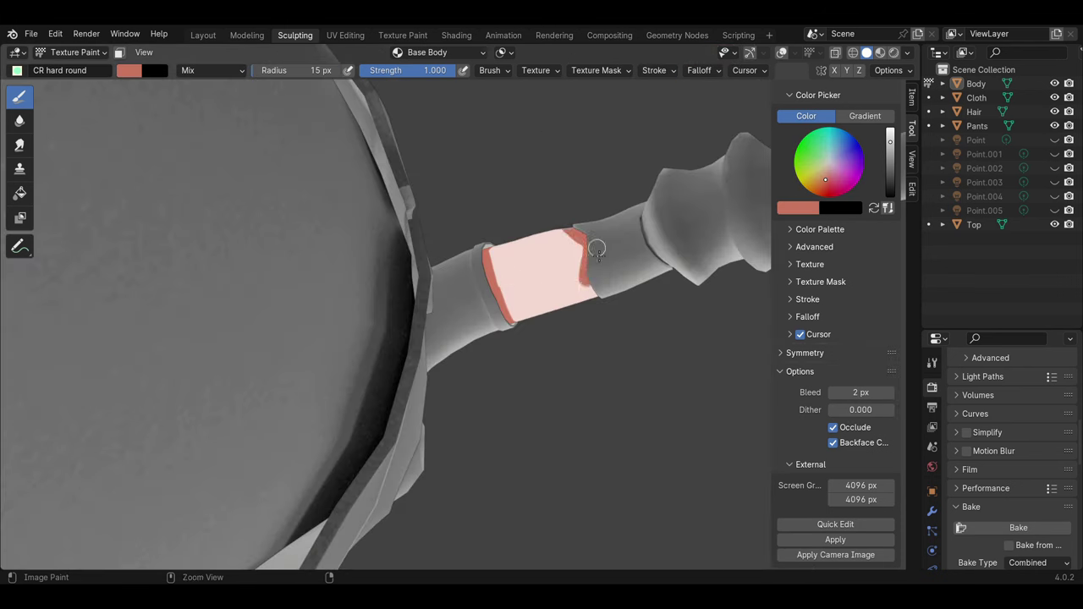
mouse_move(612, 309)
middle_mouse_down()
mouse_move(636, 411)
mouse_move(462, 318)
mouse_move(469, 341)
middle_mouse_up()
scroll(469, 342, "up", 3)
Step: Paint the bare waist skin light pink on the front and back
key("s")
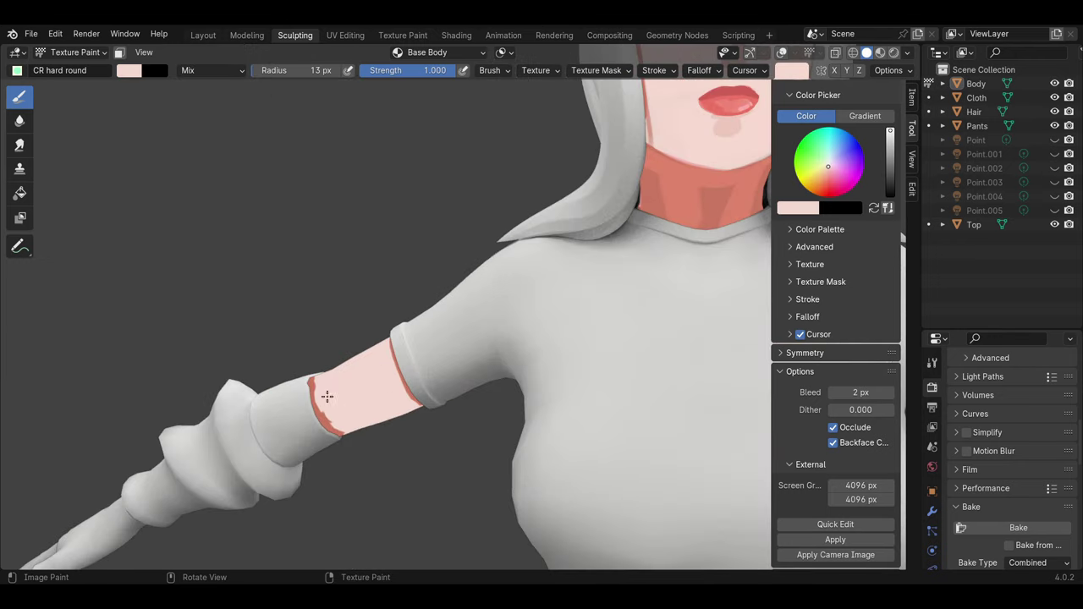
scroll(335, 417, "down", 5)
middle_click_drag(414, 364, 223, 333)
key("s")
left_click(272, 330)
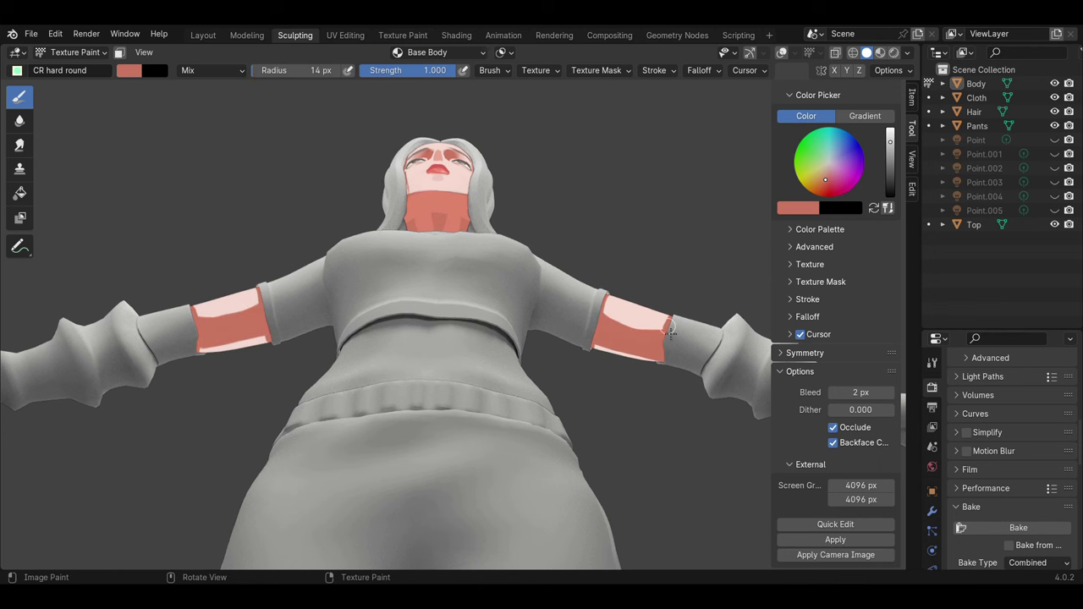
middle_click_drag(247, 315, 495, 349)
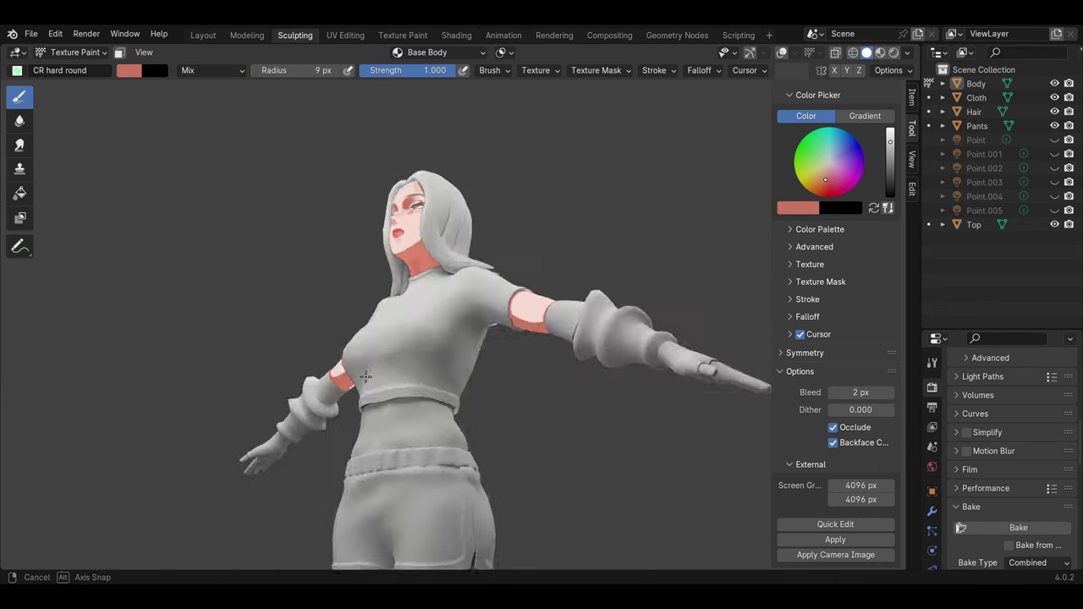
scroll(495, 348, "up", 1)
scroll(496, 339, "up", 1)
key("s")
left_click(640, 261)
left_click_drag(541, 394, 406, 398)
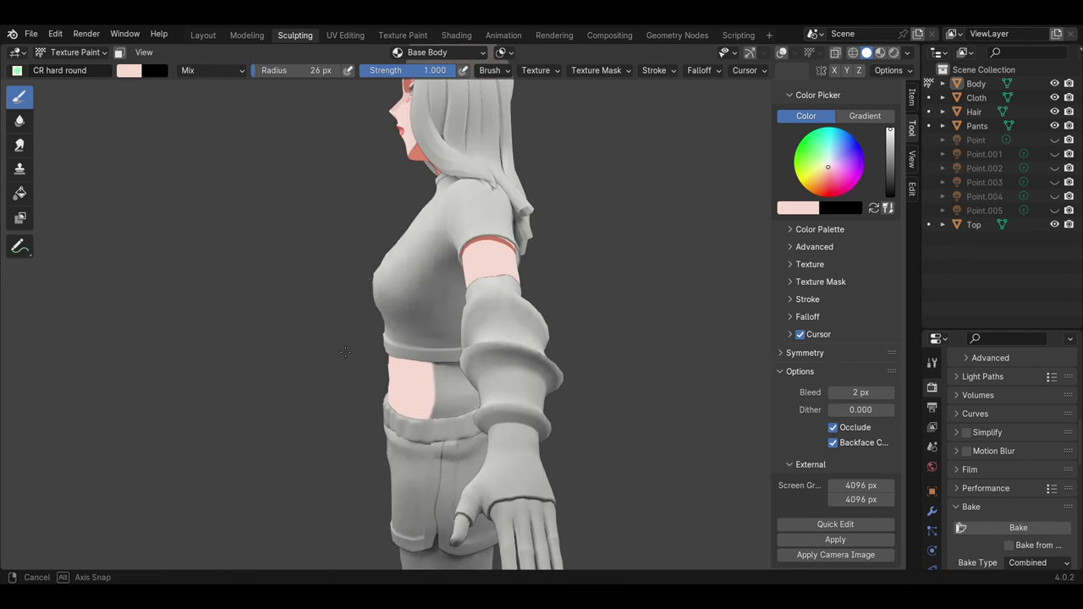
middle_click_drag(423, 389, 254, 373)
left_click_drag(397, 373, 480, 360)
Step: Choose darker salmon and check the paint with face masking and rendered, material and solid shading
middle_click_drag(571, 344, 571, 387)
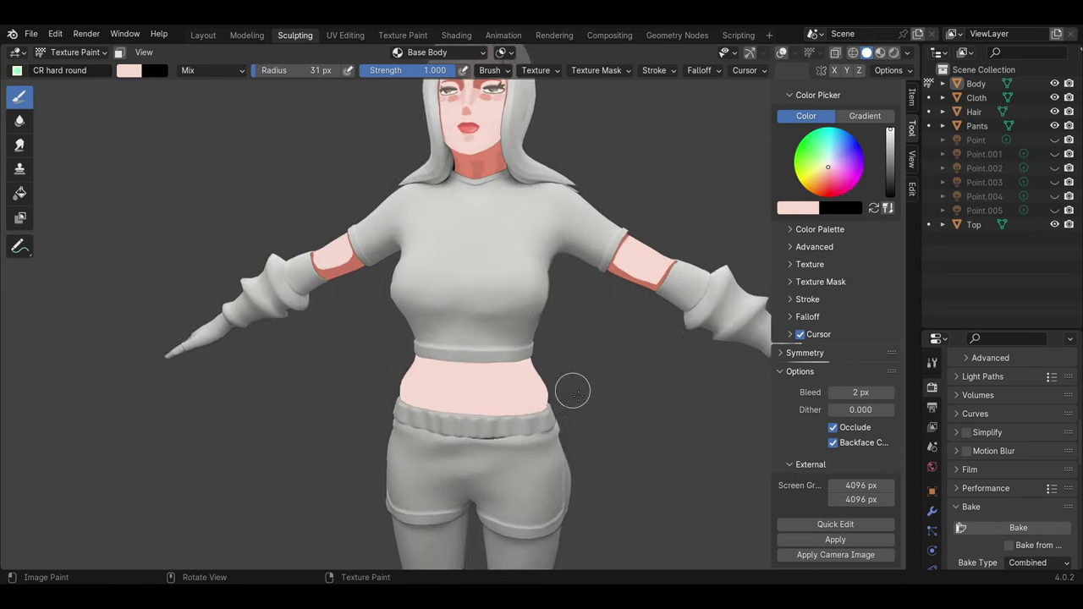
left_click(129, 70)
left_click(206, 151)
key("shift+alt+z")
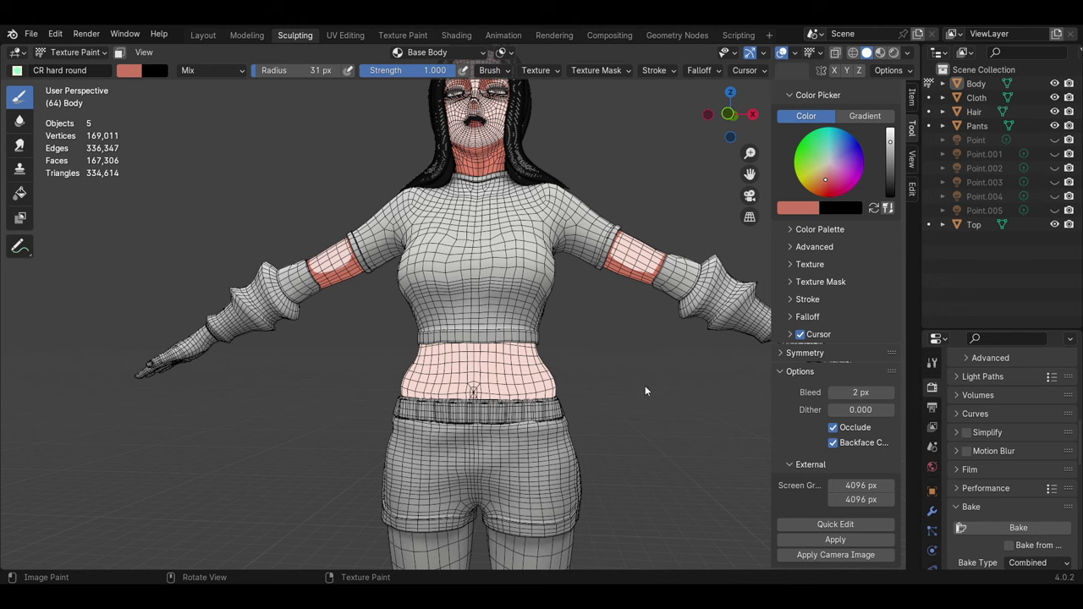
key("1")
left_click(894, 53)
left_click(880, 52)
left_click(867, 52)
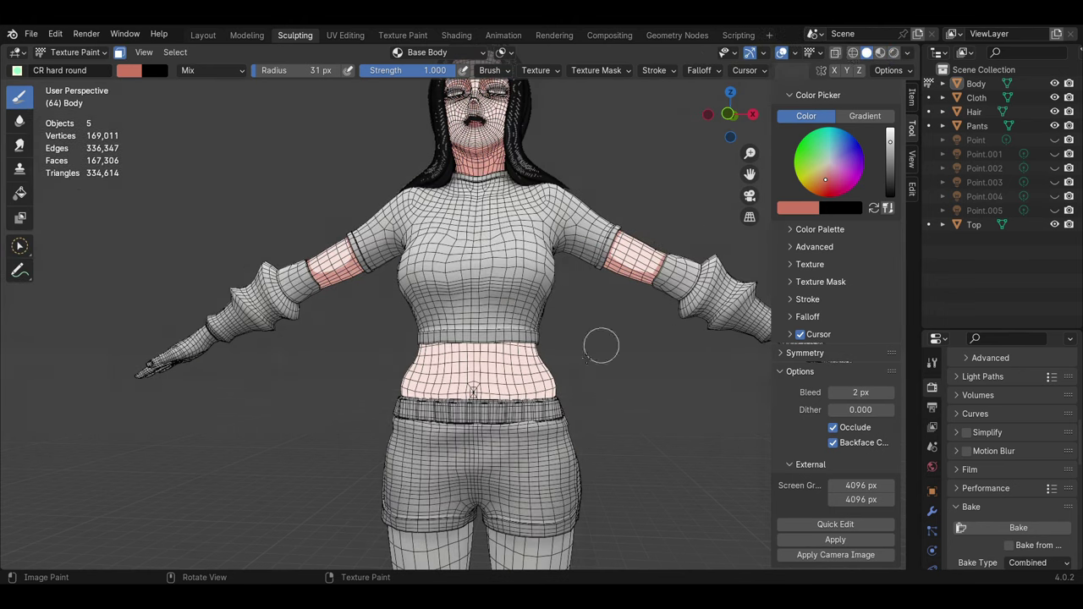
middle_click_drag(220, 279, 204, 229)
scroll(204, 229, "up", 3)
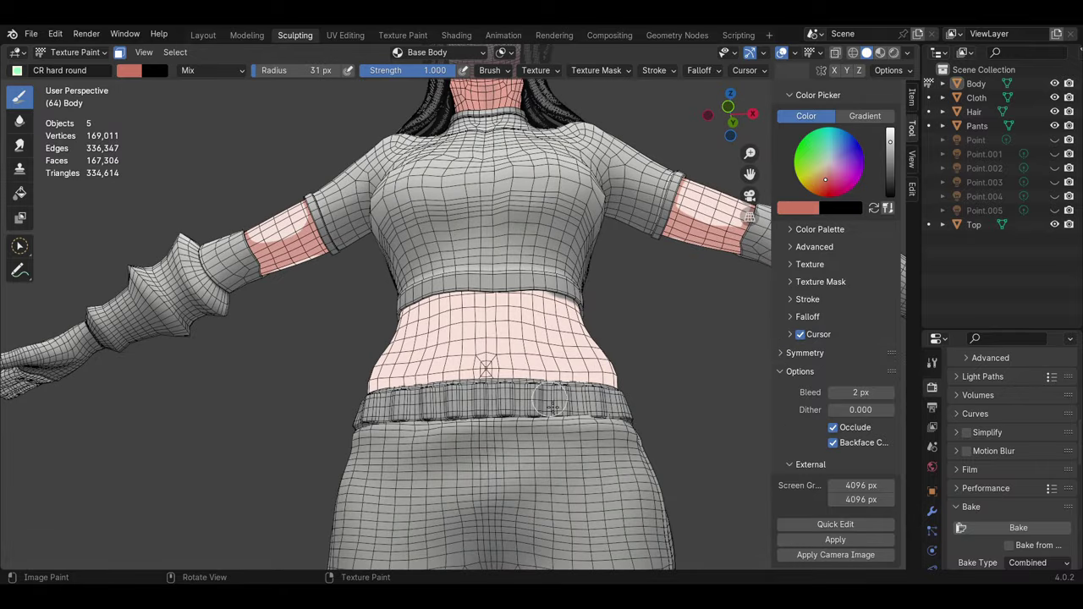
left_click(120, 53)
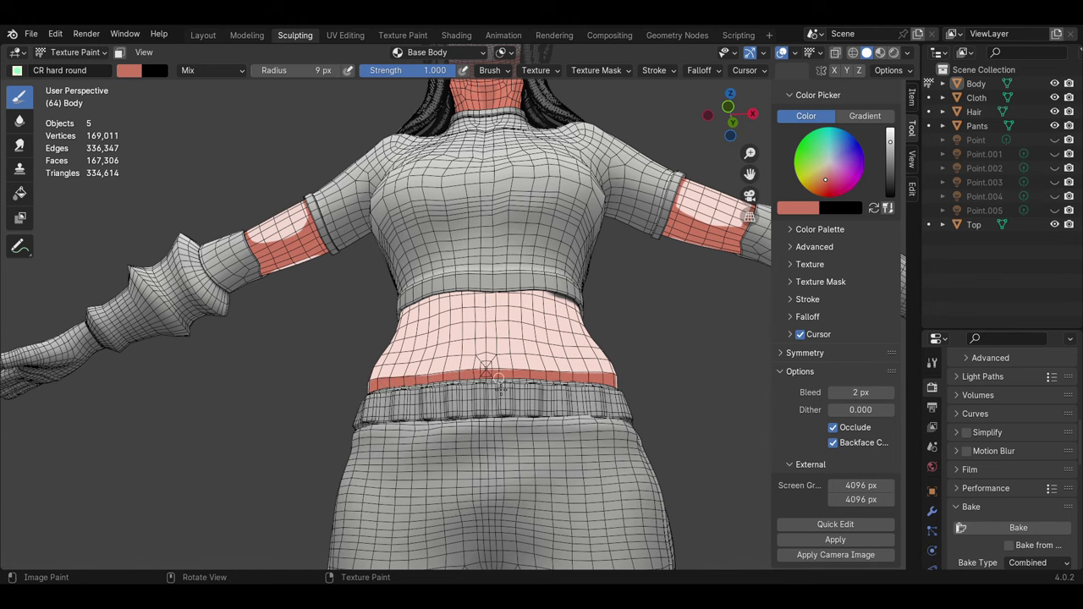
Step: Paint darker salmon shadow bands above the shorts waistband and under the top's hem
mouse_move(489, 372)
middle_mouse_down()
mouse_move(445, 400)
mouse_move(330, 423)
middle_mouse_up()
left_click_drag(330, 423, 488, 423)
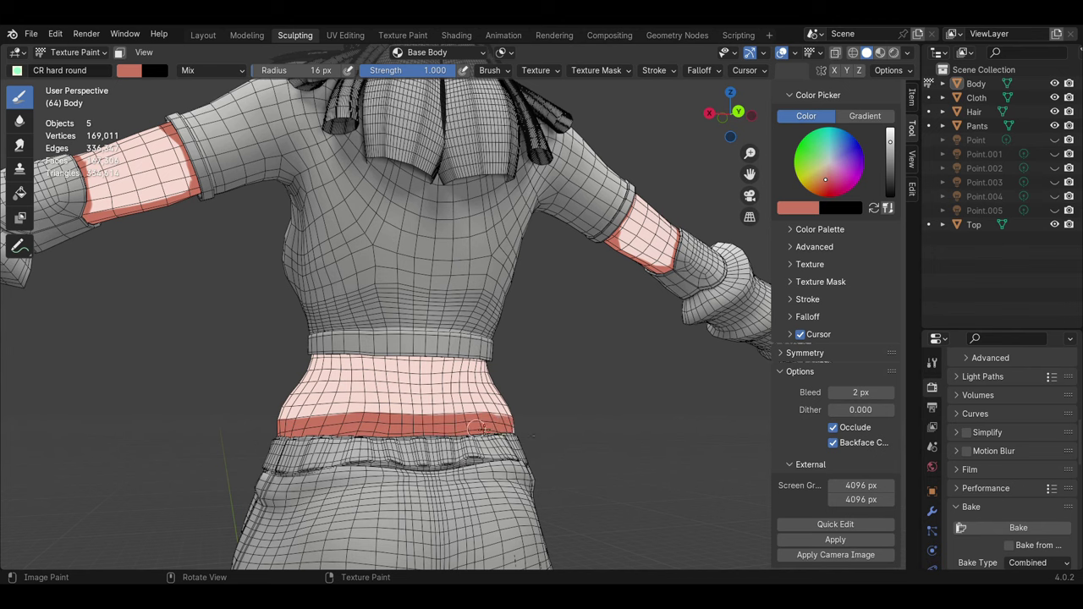
middle_click_drag(485, 422, 493, 445)
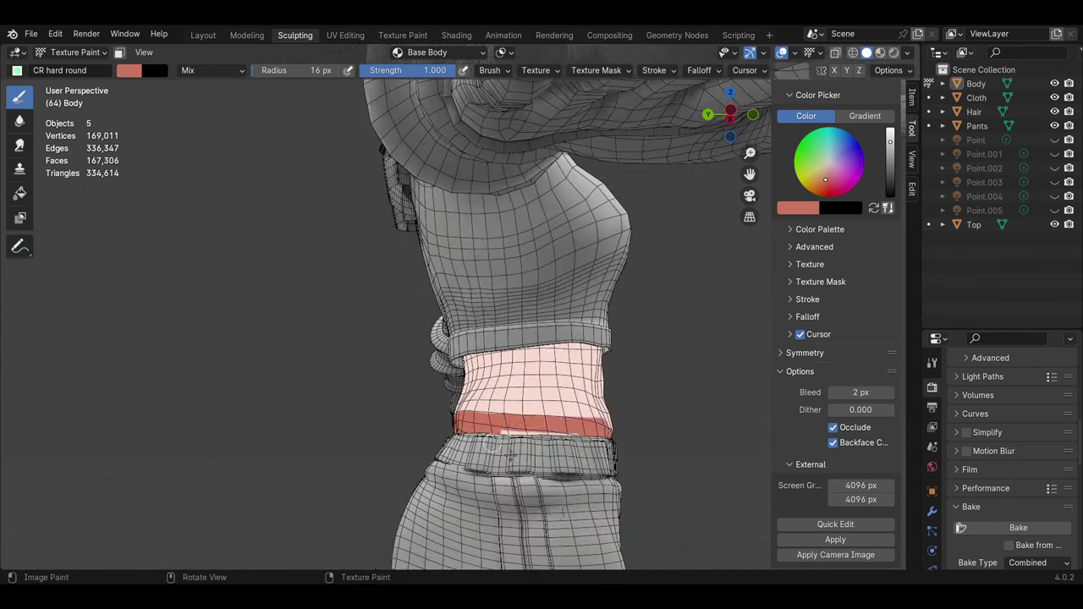
middle_click_drag(579, 432, 546, 333)
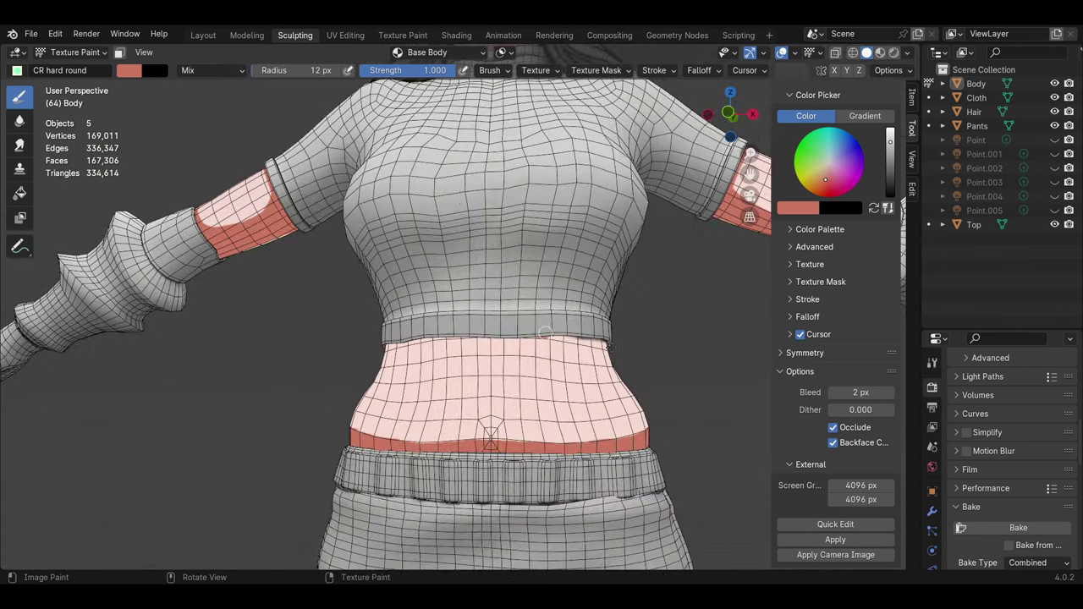
middle_click_drag(435, 343, 508, 375)
scroll(572, 360, "up", 3)
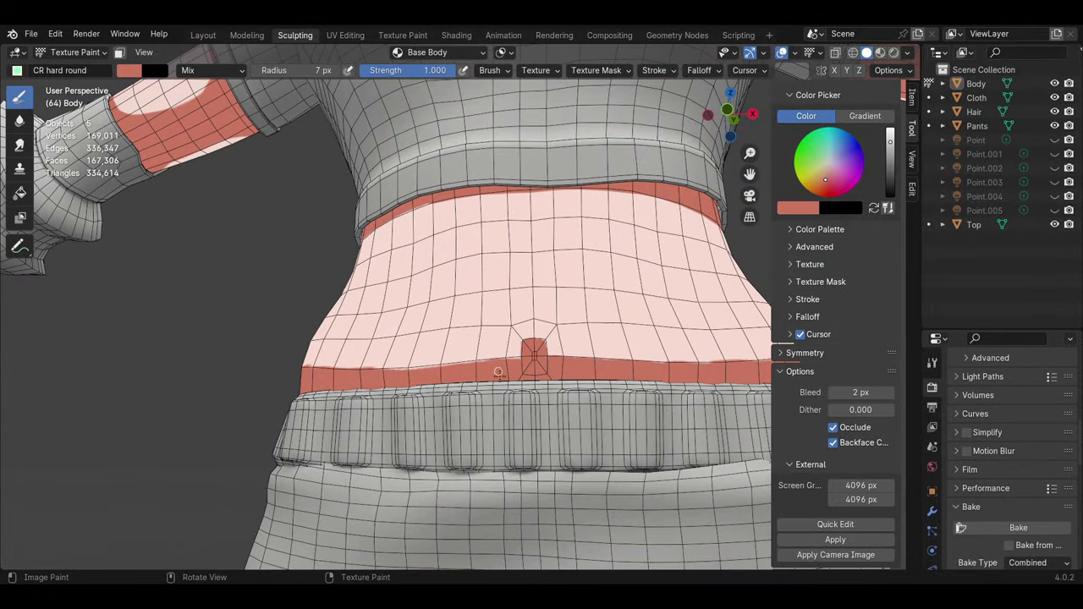
Step: Orbit around the torso to check the shadow bands, then view the full body and legs
middle_click_drag(495, 370, 326, 267)
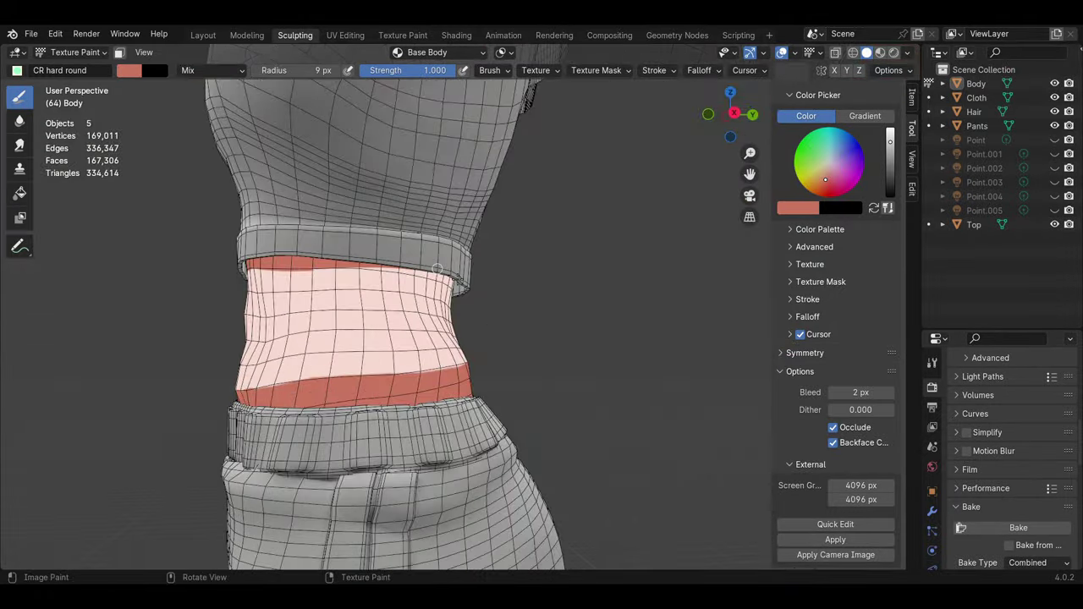
middle_click_drag(446, 243, 361, 288)
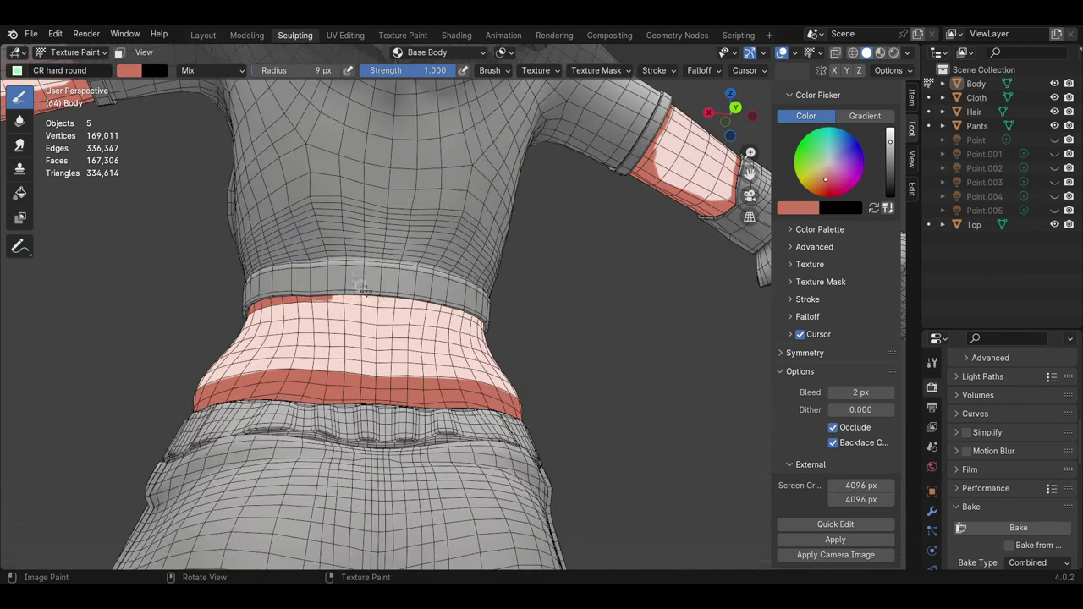
mouse_move(471, 319)
middle_mouse_down()
mouse_move(643, 290)
mouse_move(600, 347)
mouse_move(388, 105)
mouse_move(383, 407)
mouse_move(377, 370)
middle_mouse_up()
scroll(600, 346, "down", 3)
scroll(388, 105, "up", 2)
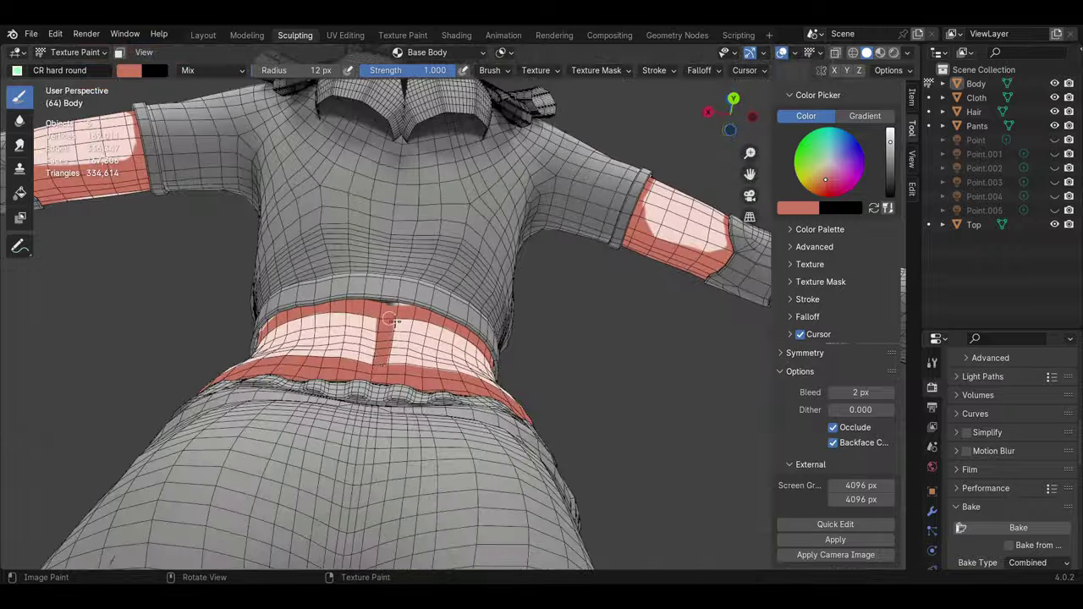
middle_click_drag(322, 312, 169, 135)
scroll(220, 195, "down", 3)
scroll(136, 102, "up", 2)
Step: With a larger light skin pink brush, paint the fronts of both legs and feet
key("f")
key("s")
mouse_move(508, 237)
left_mouse_down()
mouse_move(508, 414)
mouse_move(455, 414)
mouse_move(423, 237)
mouse_move(420, 508)
left_mouse_up()
key("f")
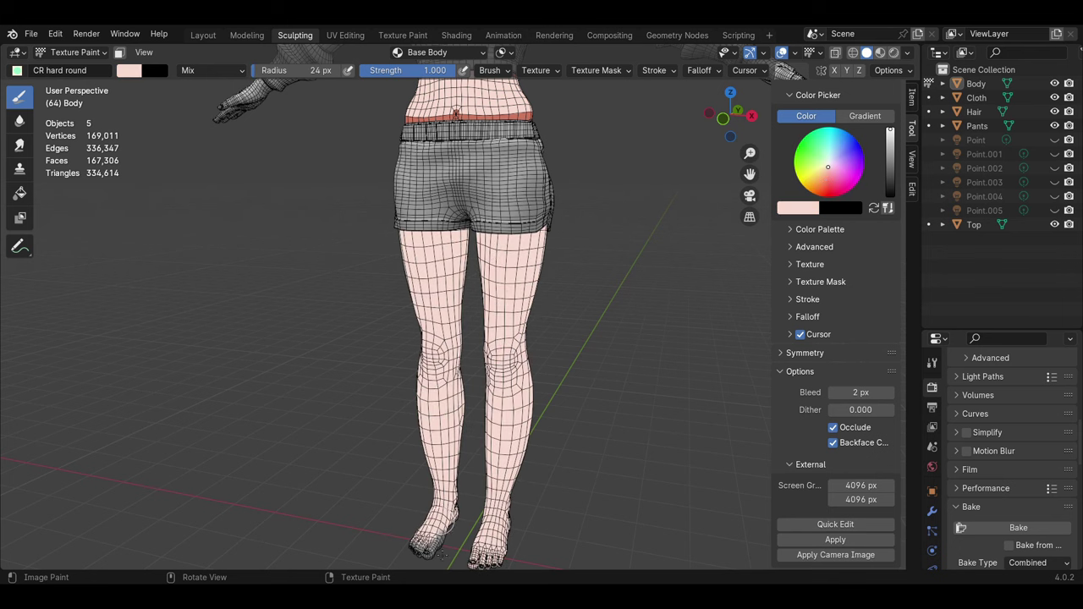
middle_click_drag(466, 504, 406, 355)
Step: Paint the backs and sides of the legs skin pink
mouse_move(508, 241)
left_mouse_down()
mouse_move(370, 234)
mouse_move(440, 516)
mouse_move(478, 533)
left_mouse_up()
key("f")
middle_click_drag(479, 533, 359, 427)
mouse_move(440, 228)
left_mouse_down()
mouse_move(474, 372)
mouse_move(474, 541)
left_mouse_up()
key("f")
middle_click_drag(474, 541, 440, 356)
left_click_drag(440, 356, 449, 394)
mouse_move(449, 393)
middle_mouse_down()
mouse_move(469, 468)
mouse_move(507, 440)
mouse_move(587, 431)
middle_mouse_up()
scroll(466, 451, "up", 5)
Step: Open the Body's material in a Shader Editor below a rendered view and delete the Principled BSDF node
left_click(128, 71)
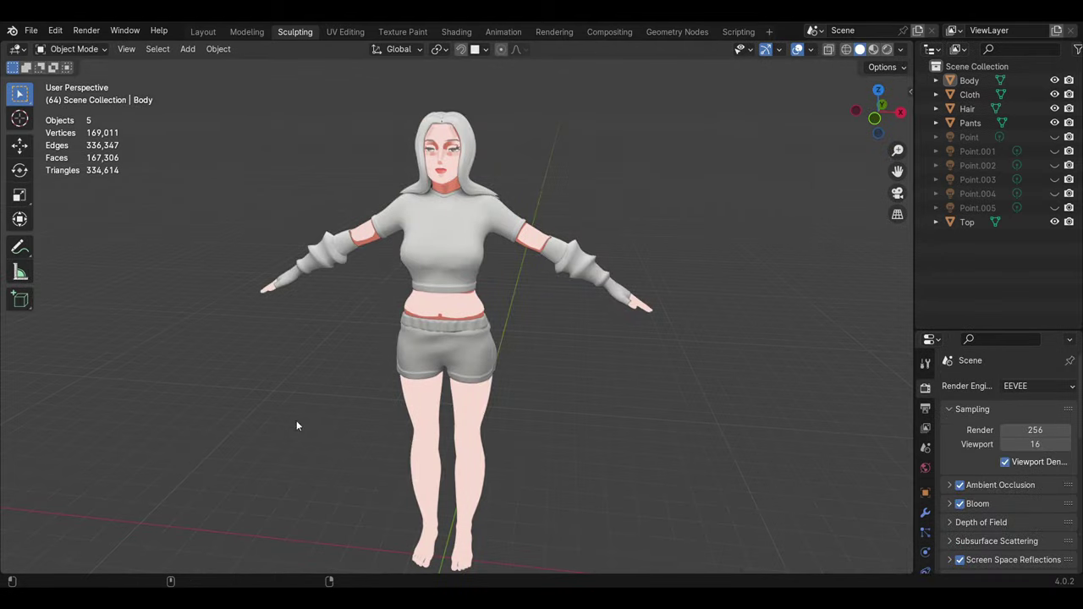
middle_click_drag(691, 257, 633, 297)
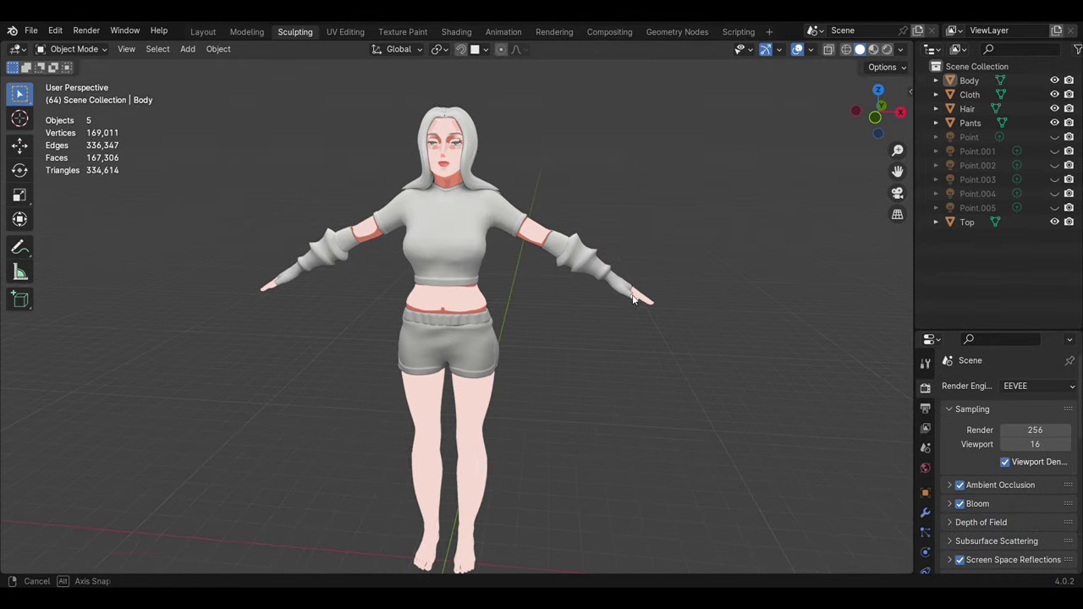
left_click(886, 49)
left_click_drag(910, 572, 905, 327)
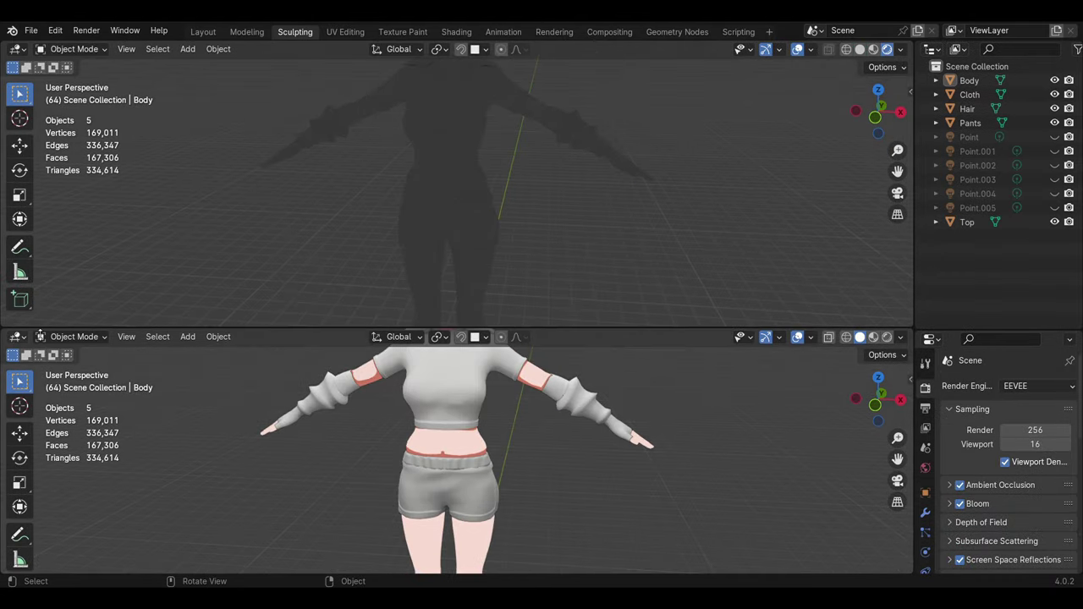
left_click(467, 282)
left_click(17, 337)
left_click(51, 466)
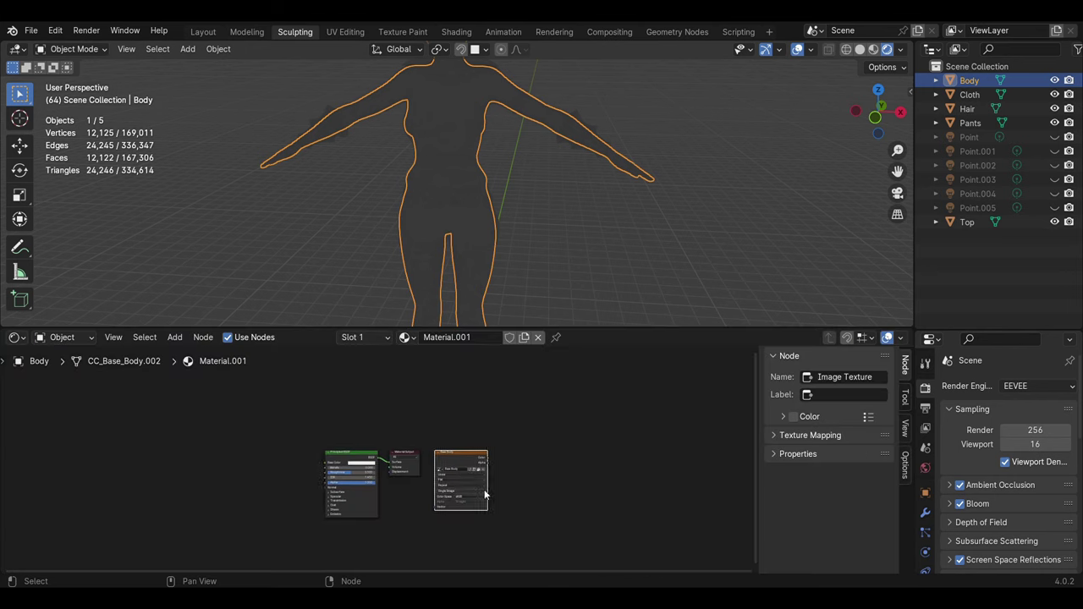
left_click(294, 417)
key("x")
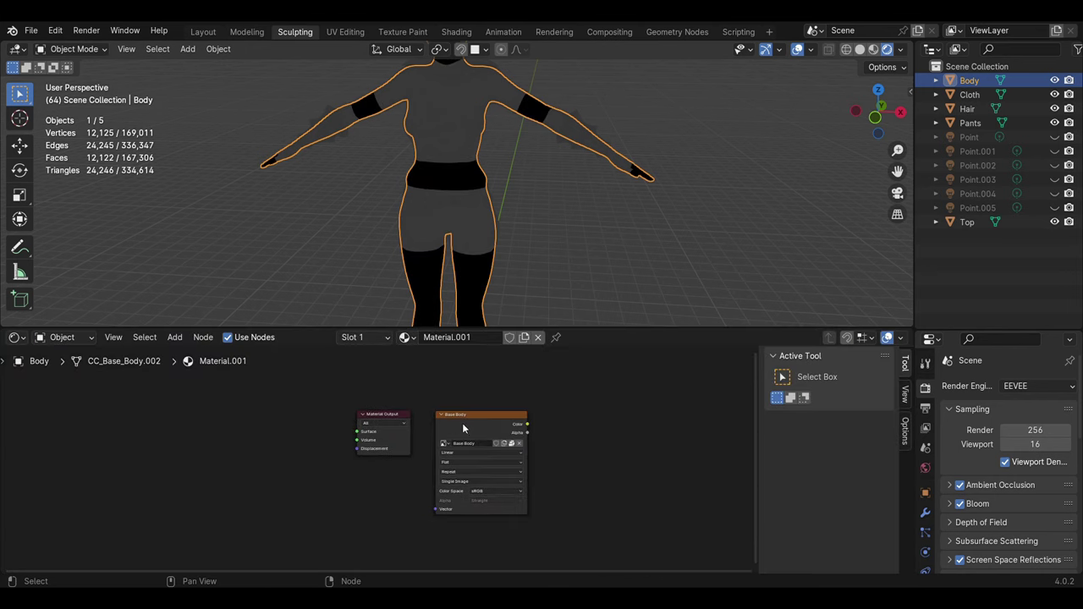
Step: Save all edited texture images from an Image Editor, then restore the 3D view
left_click_drag(3, 42, 239, 77)
left_click(15, 49)
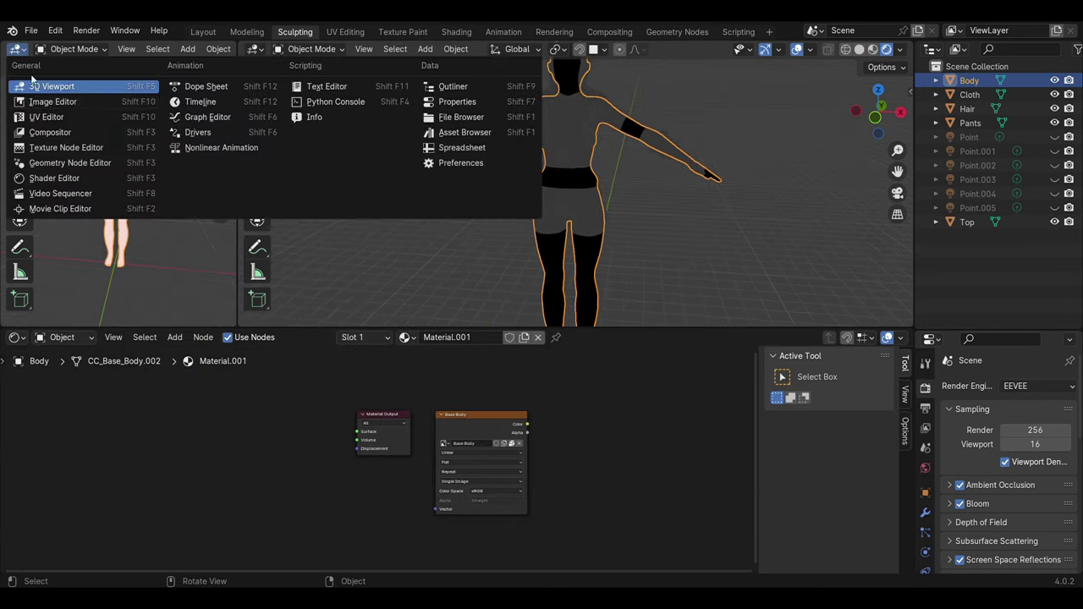
left_click(51, 103)
left_click(128, 50)
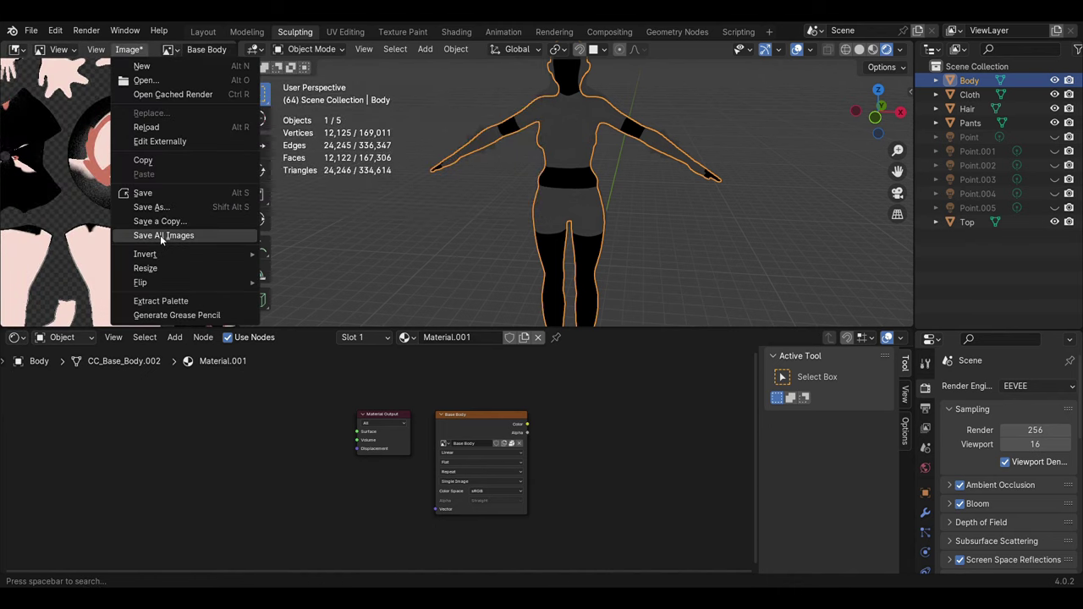
left_click(160, 235)
left_click(17, 49)
left_click(51, 90)
Step: Save the Femalepro2.blend file, close the extra area, and move the Base Body texture node left
left_click(30, 30)
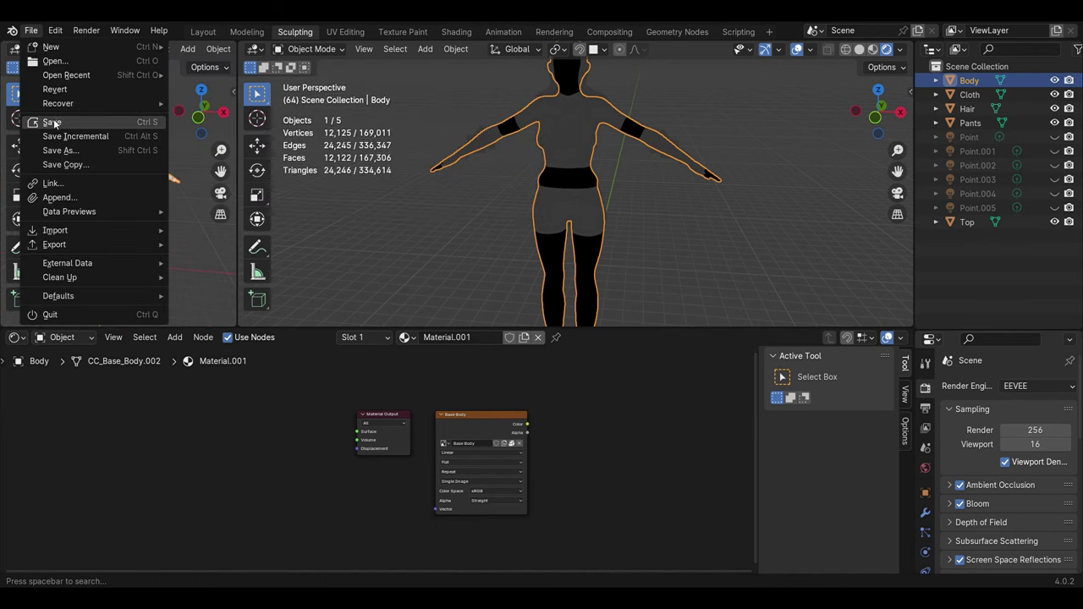
left_click(56, 124)
right_click(142, 57)
left_click(128, 203)
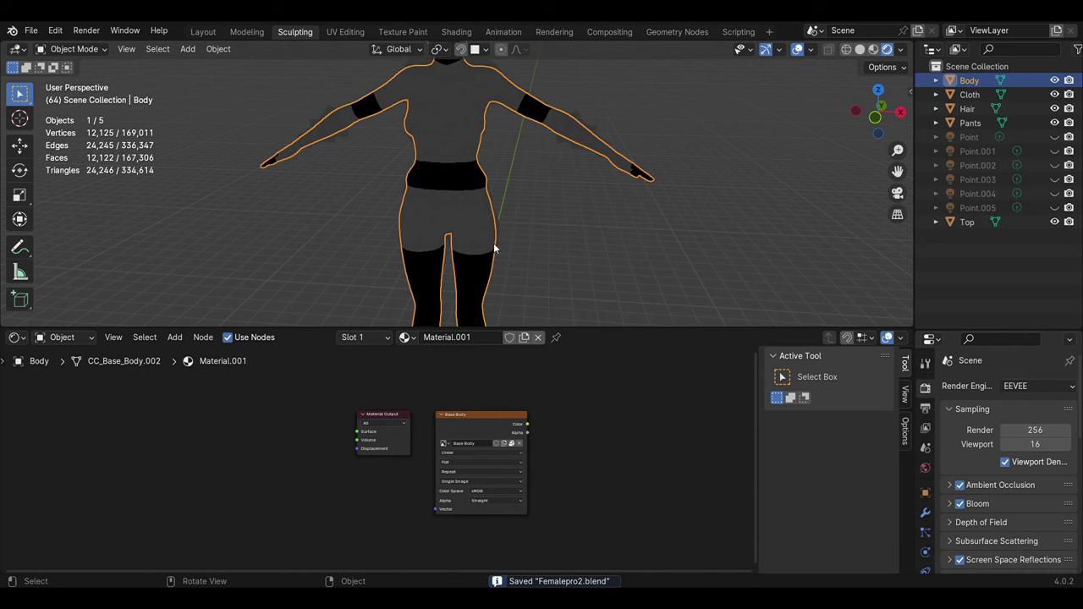
left_click_drag(478, 423, 207, 437)
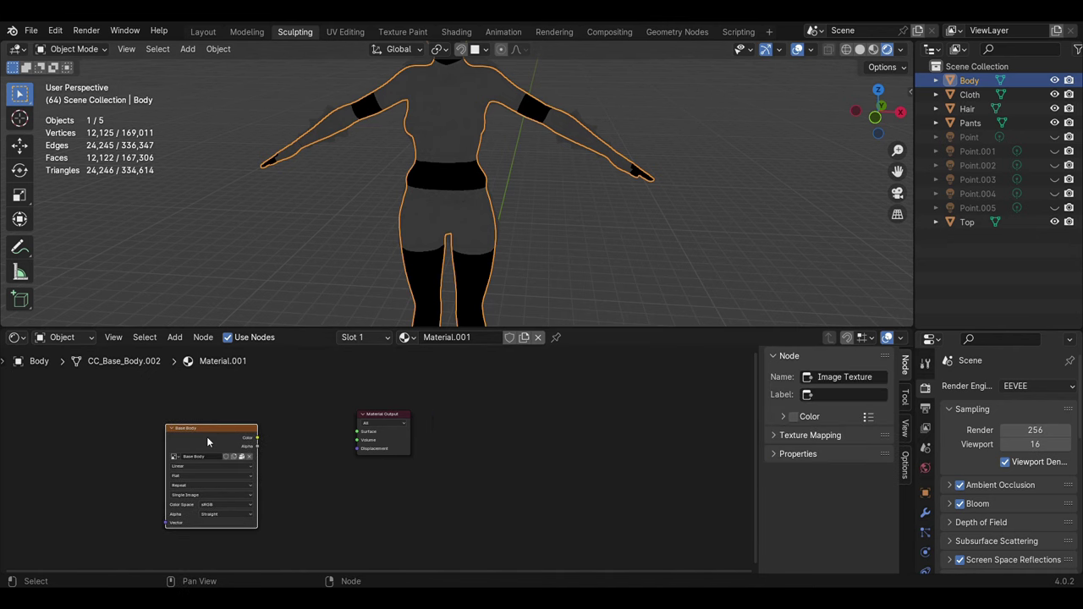
Step: Replace the Base Body texture node with a Diffuse BSDF feeding a Shader to RGB node
key("Delete")
scroll(336, 412, "up", 2)
left_click_drag(356, 411, 699, 412)
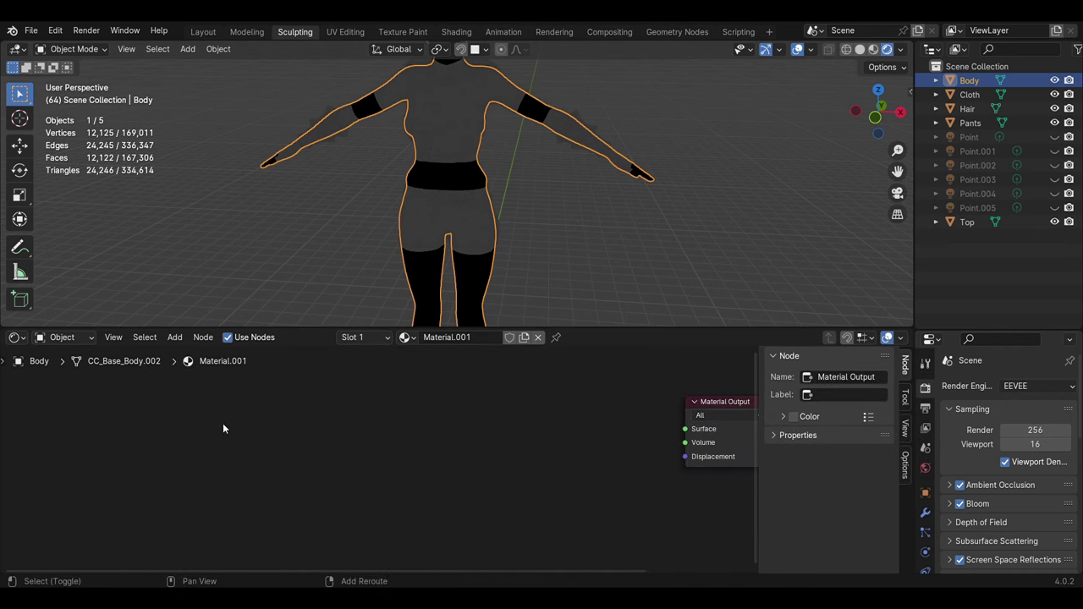
key("shift+a")
left_click(254, 525)
left_click(302, 476)
key("shift+a")
left_click(326, 454)
left_click(321, 457)
left_click_drag(240, 446, 274, 482)
Step: Add a Mix Color node with Shader to RGB Color linked into its B input
key("shift+a")
left_click(372, 412)
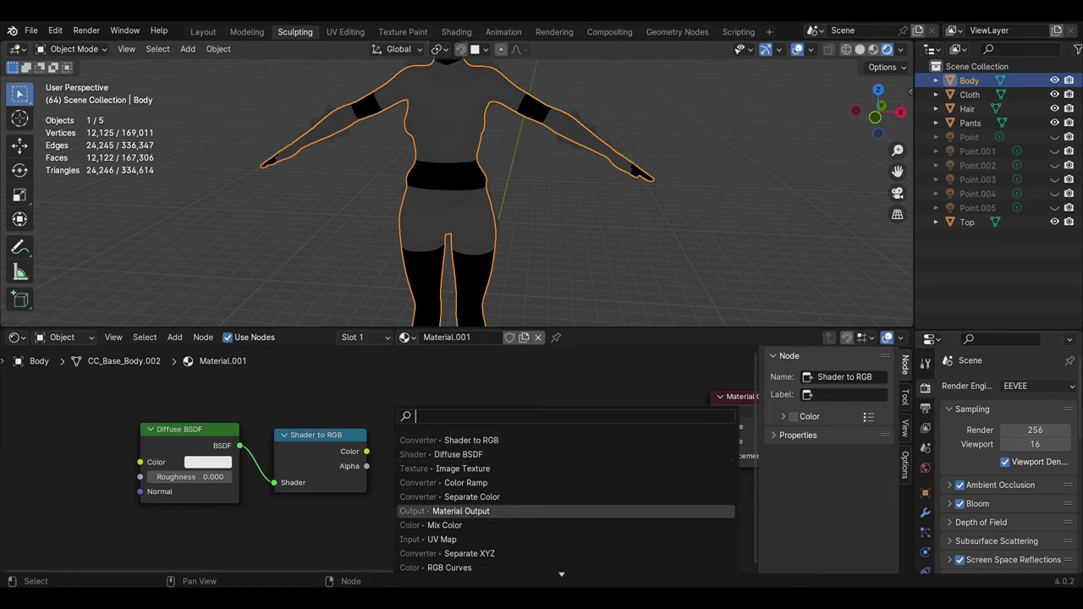
left_click(445, 526)
scroll(345, 464, "down", 1)
left_click(388, 396)
left_click_drag(297, 432, 321, 440)
left_click_drag(362, 505, 360, 501)
middle_click_drag(649, 390, 603, 386)
left_click(603, 386)
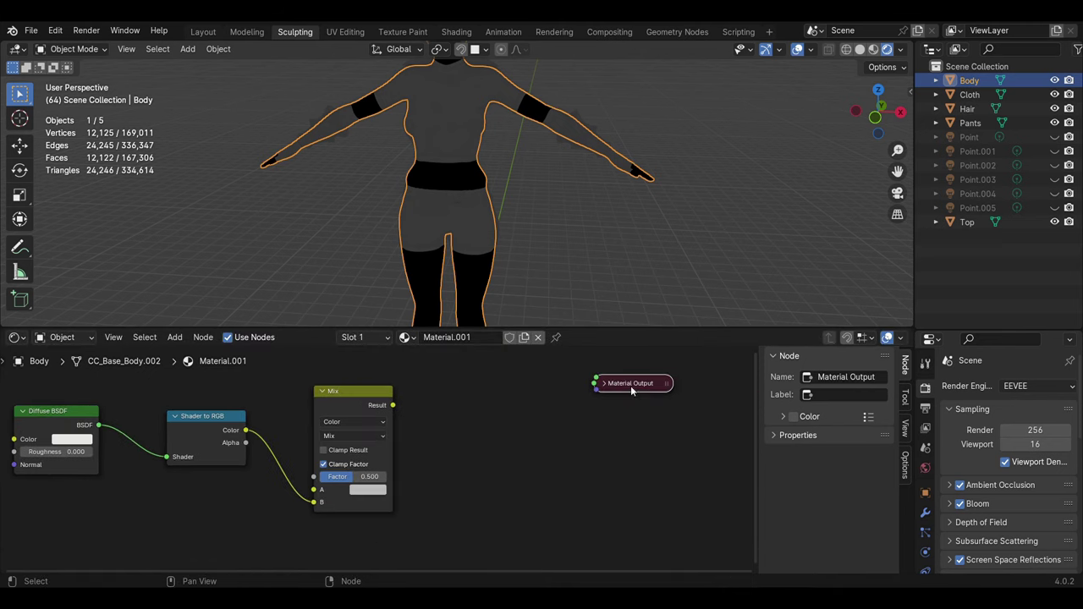
left_click_drag(610, 389, 719, 394)
Step: Feed the Mix result into a Constant Color Ramp with a sharpened white stop, Mix factor 1.000
key("shift+a")
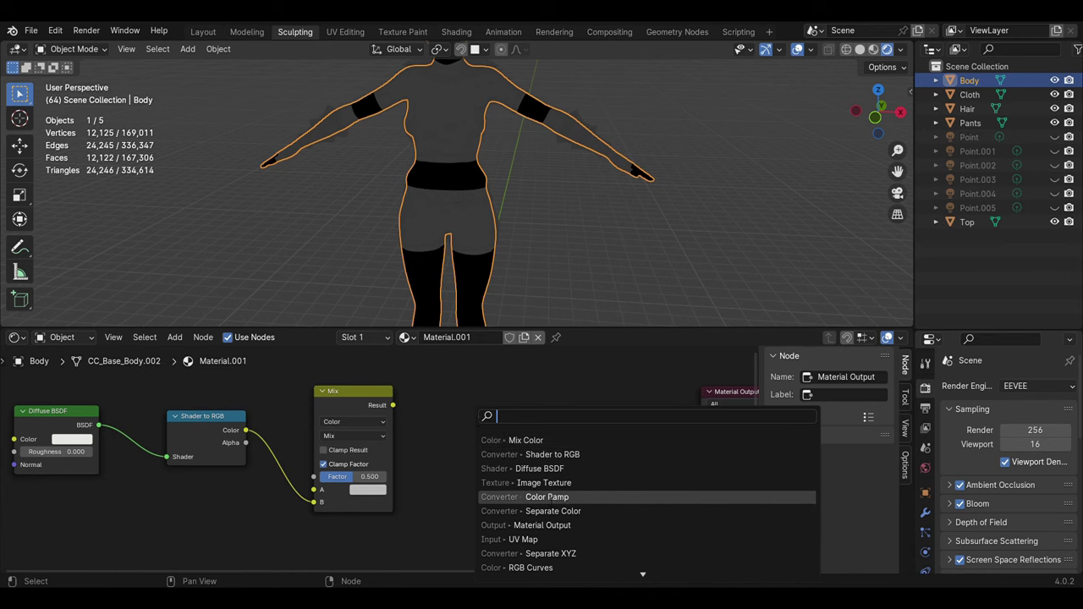
left_click(495, 426)
left_click(555, 434)
left_click(554, 438)
left_click(559, 514)
left_click_drag(566, 458, 539, 458)
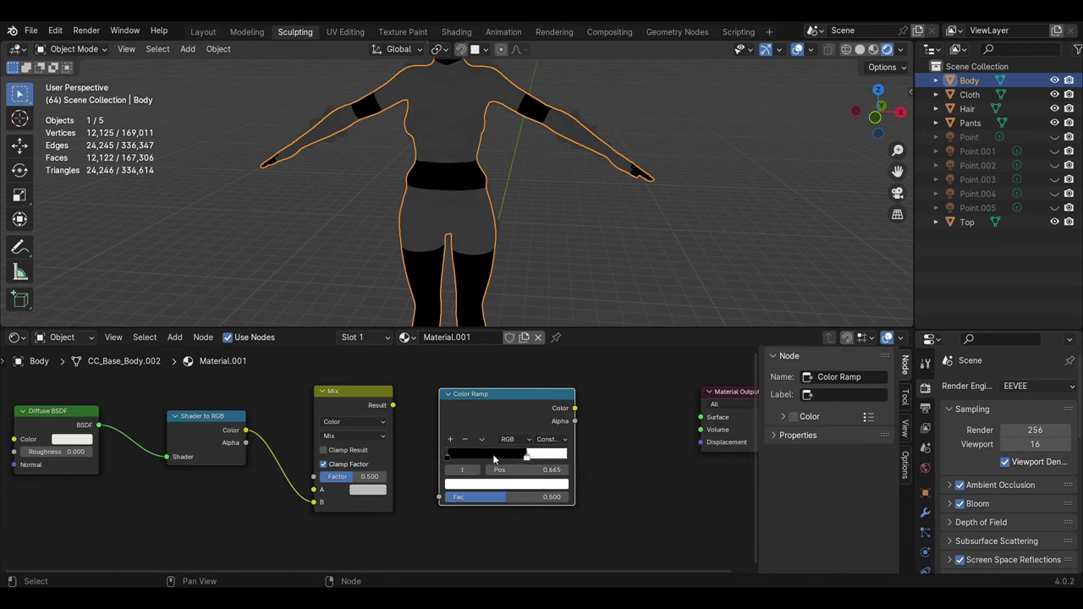
left_click_drag(392, 405, 437, 497)
left_click_drag(371, 477, 388, 481)
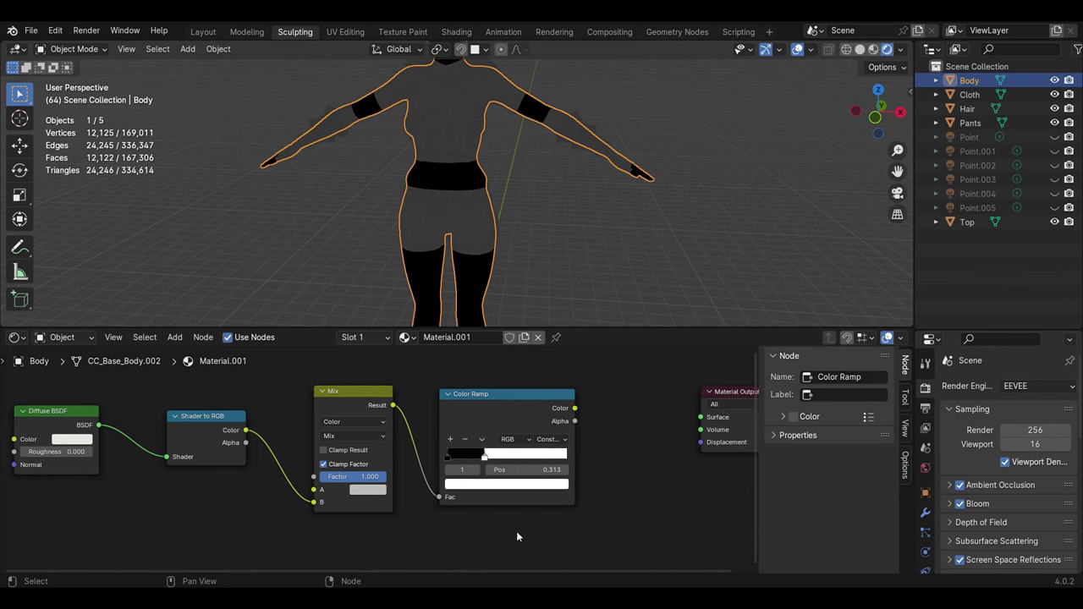
scroll(518, 526, "down", 2)
scroll(533, 474, "down", 1)
left_click_drag(543, 439, 715, 437)
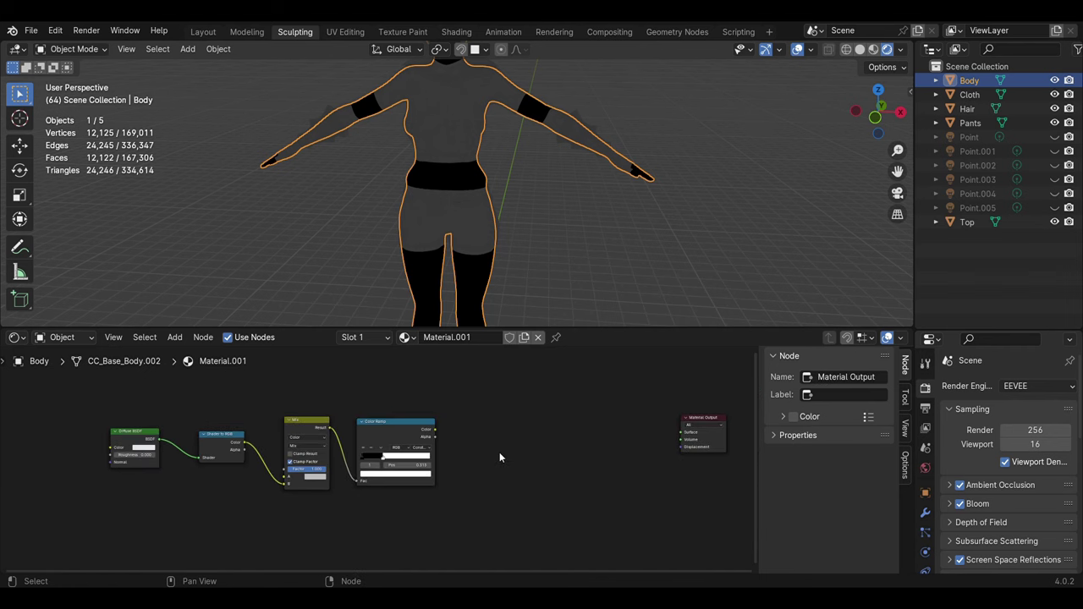
Step: Add a second Mix Color node driven by the Color Ramp Color in its Factor
key("shift+a")
left_click(449, 412)
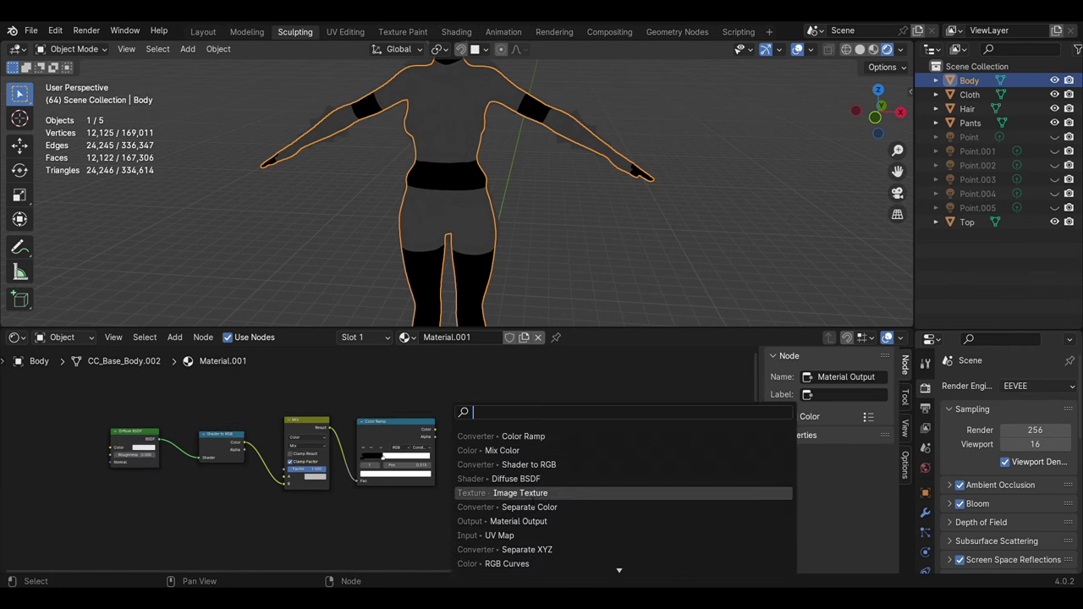
left_click(502, 451)
left_click(575, 419)
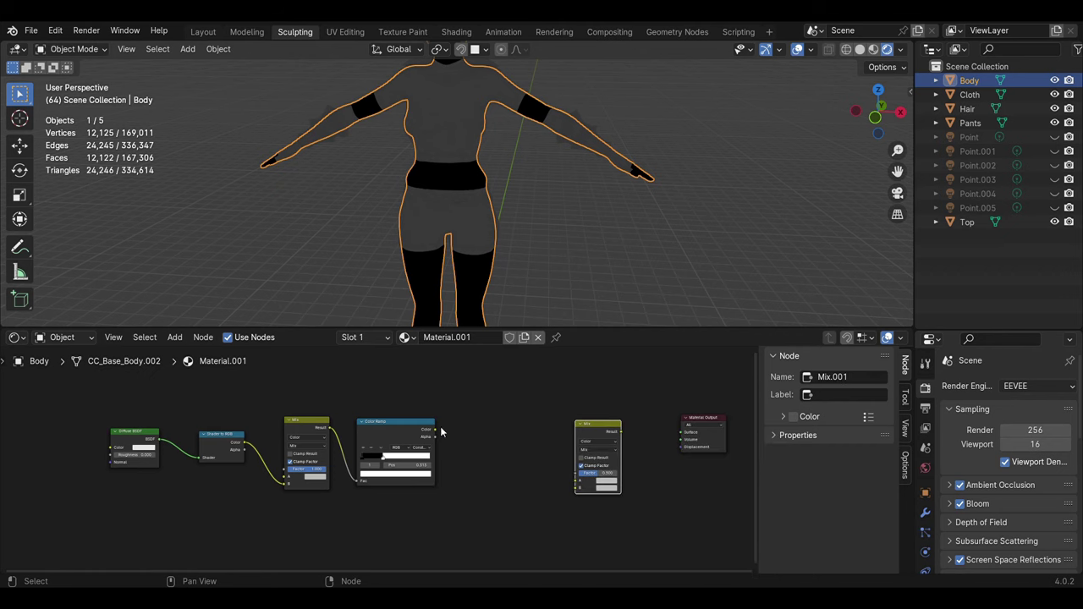
scroll(441, 432, "up", 2)
left_click_drag(433, 415, 581, 460)
left_click_drag(646, 481, 643, 481)
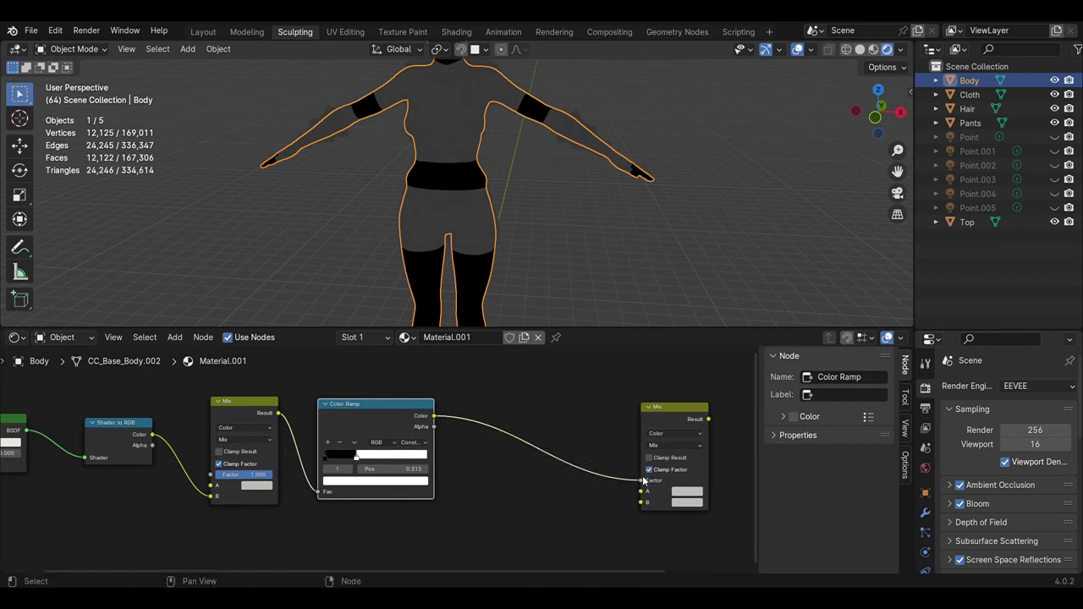
scroll(511, 481, "down", 2)
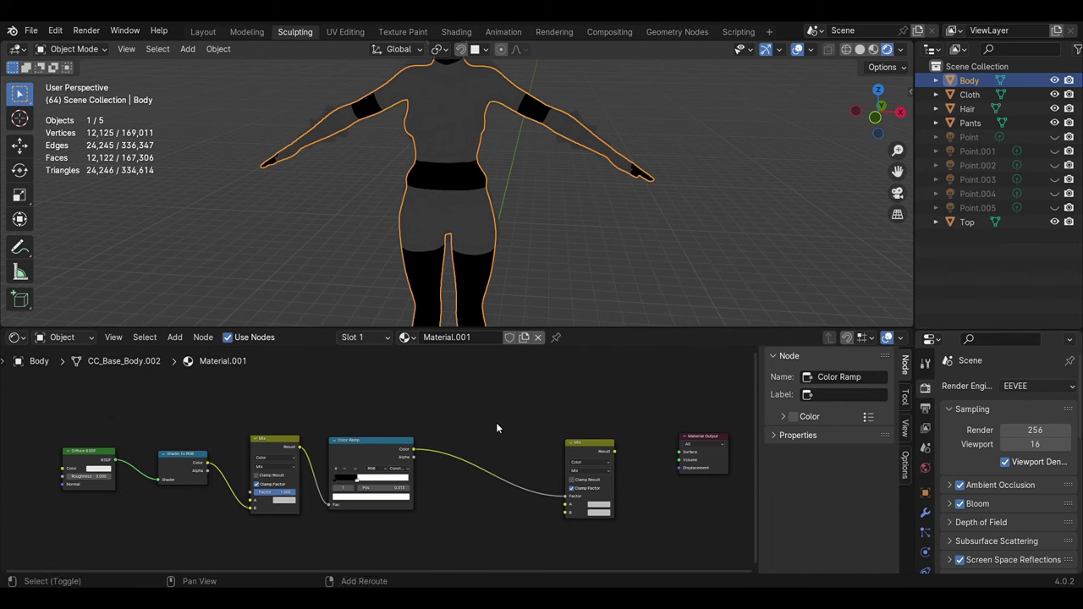
Step: Add an Image Texture using Base Body and link its Color into the second Mix
key("shift+a")
left_click(547, 496)
left_click(450, 384)
left_click(476, 398)
left_click(494, 419)
scroll(520, 404, "up", 1)
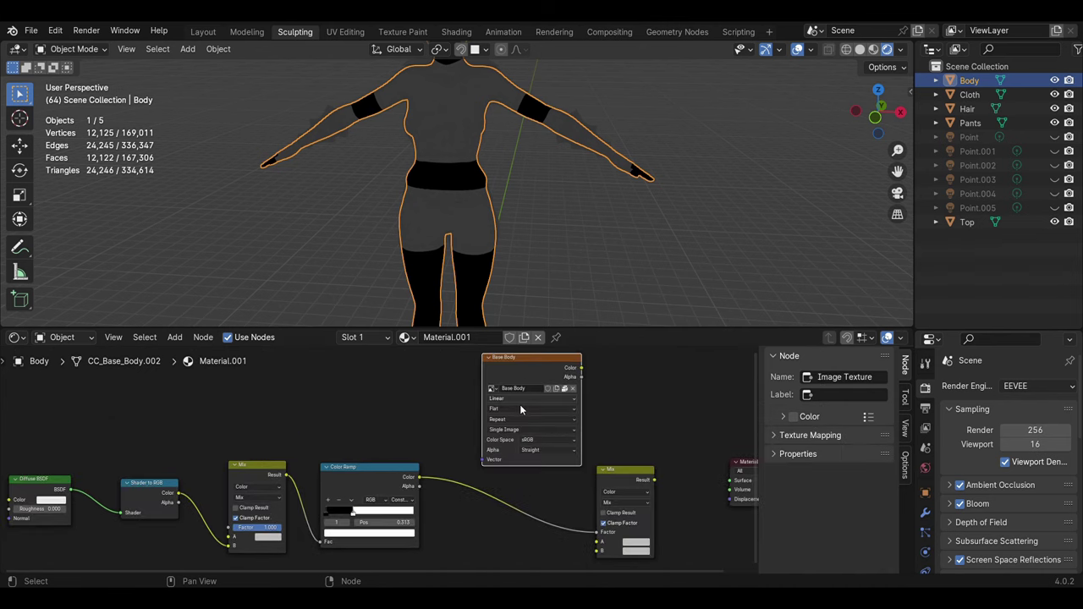
mouse_move(515, 381)
left_mouse_down()
mouse_move(464, 386)
mouse_move(530, 431)
left_mouse_up()
left_click_drag(541, 501, 575, 541)
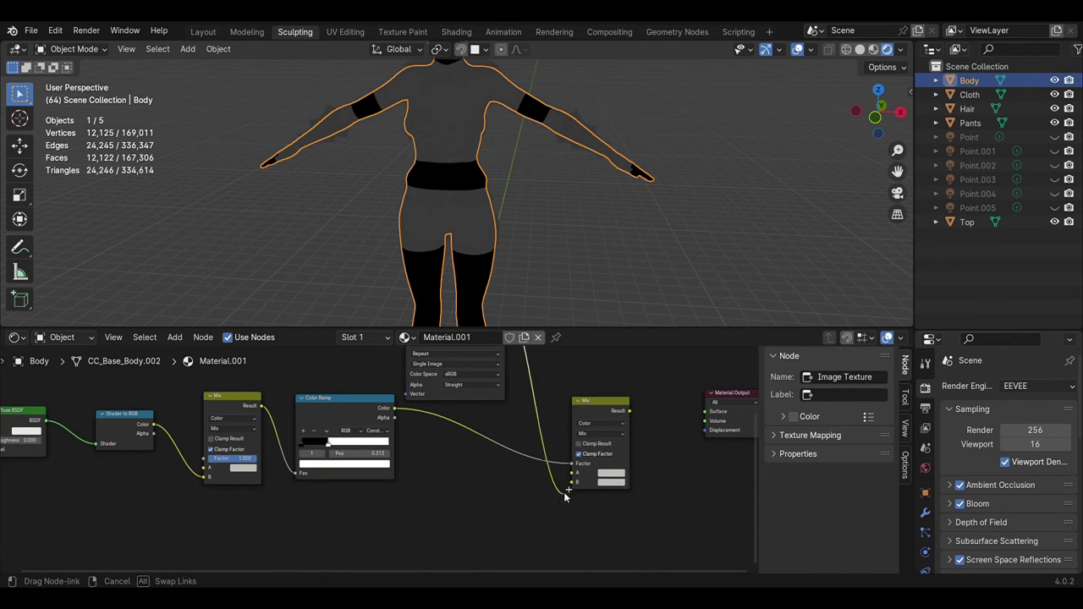
scroll(500, 495, "down", 2)
left_click_drag(457, 376, 462, 363)
Step: Add an Image Texture with a new 4096×4096 image named Body Shadow
key("shift+a")
left_click(474, 440)
left_click(474, 508)
type("Body Shadow")
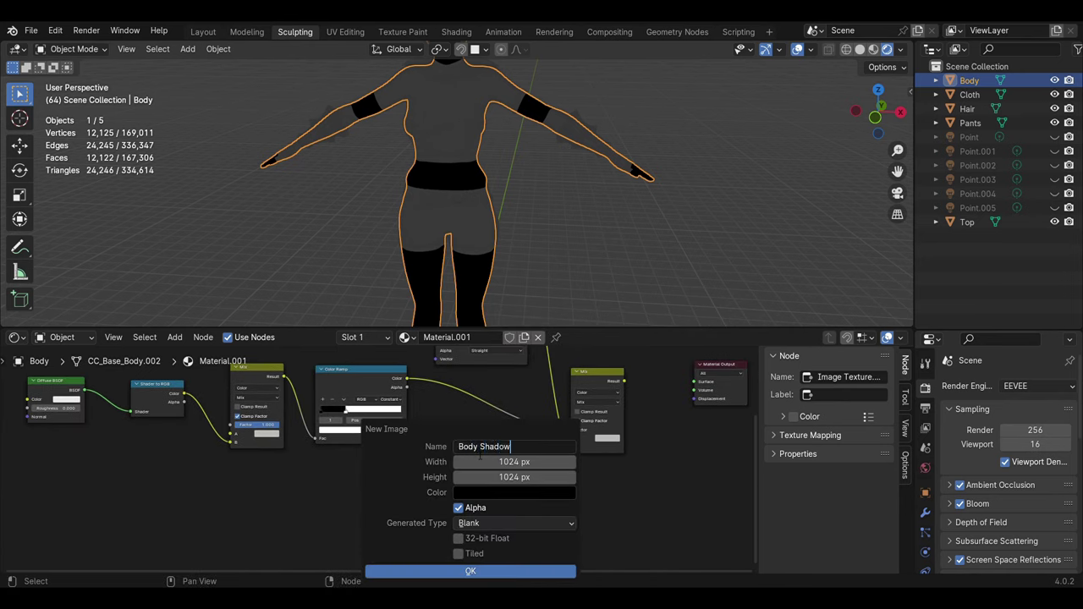
key("Tab")
type("4096")
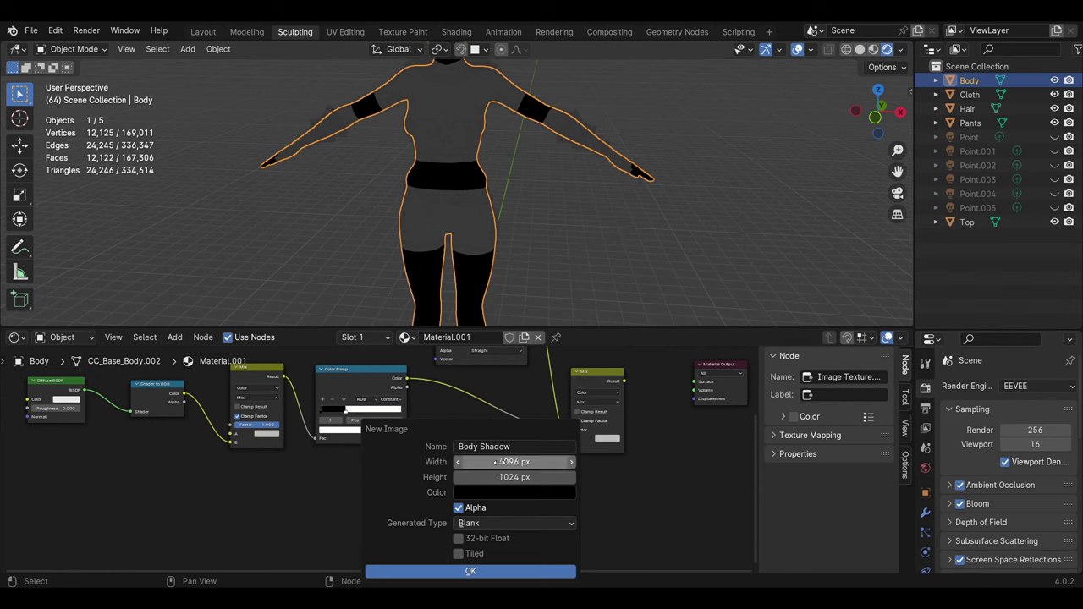
key("Tab")
key("Return")
key("Return")
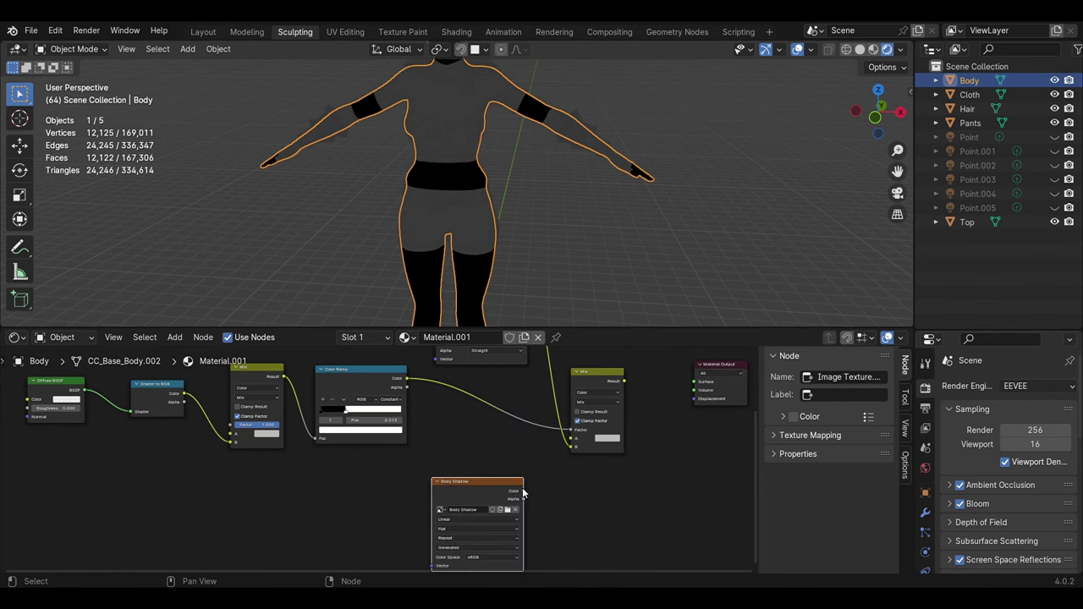
Step: Mix Body Shadow with the previous mix result in a third Mix driving the Material Output Surface
left_click_drag(572, 439, 567, 445)
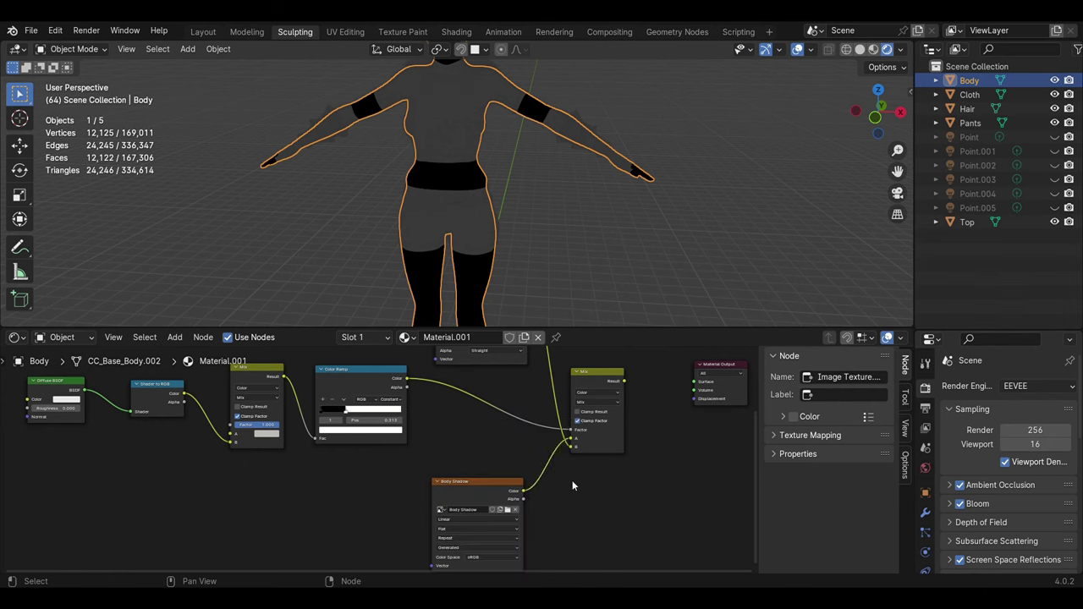
left_click_drag(446, 413, 548, 468)
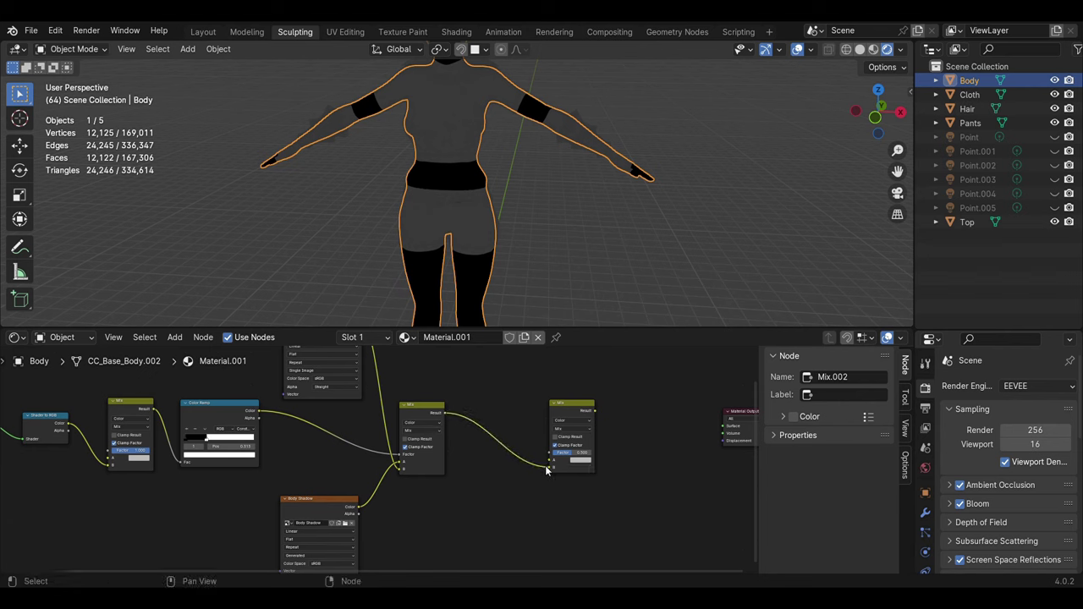
left_click_drag(539, 464, 546, 466)
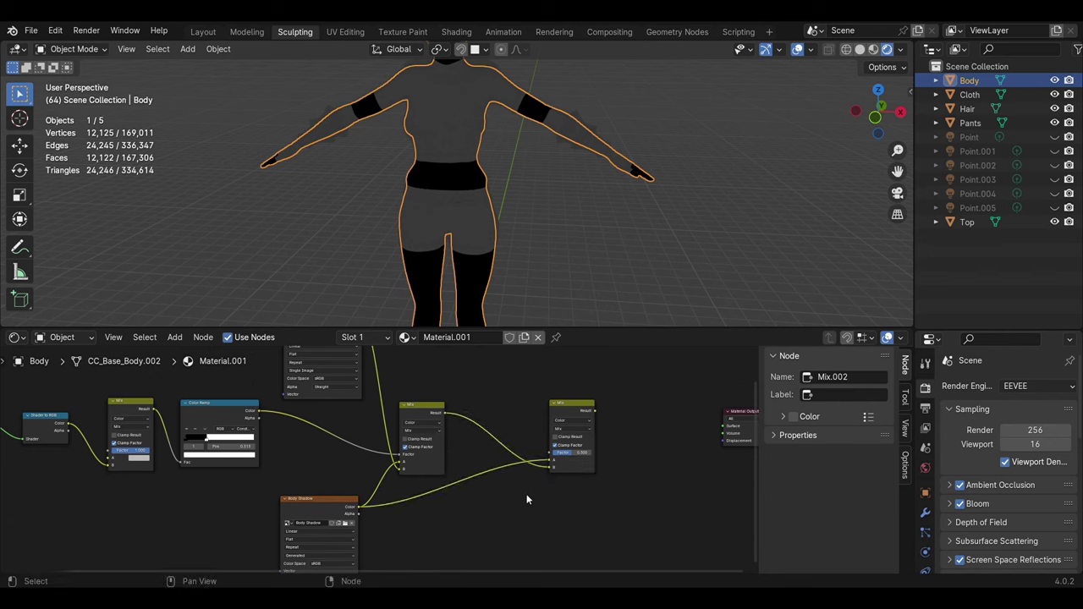
left_click_drag(595, 411, 725, 425)
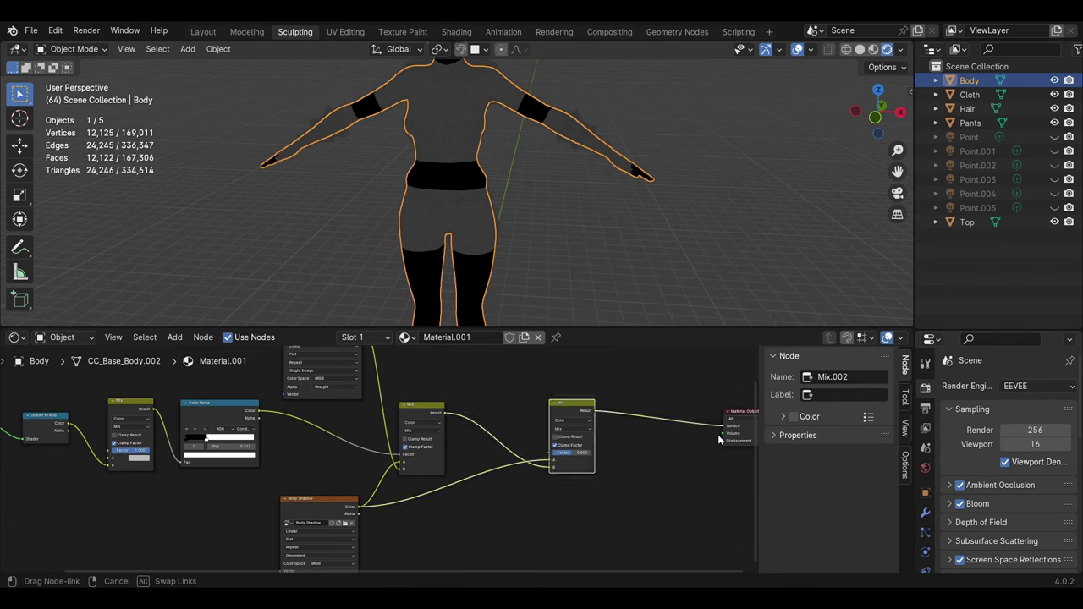
scroll(568, 474, "down", 2)
scroll(486, 423, "down", 1)
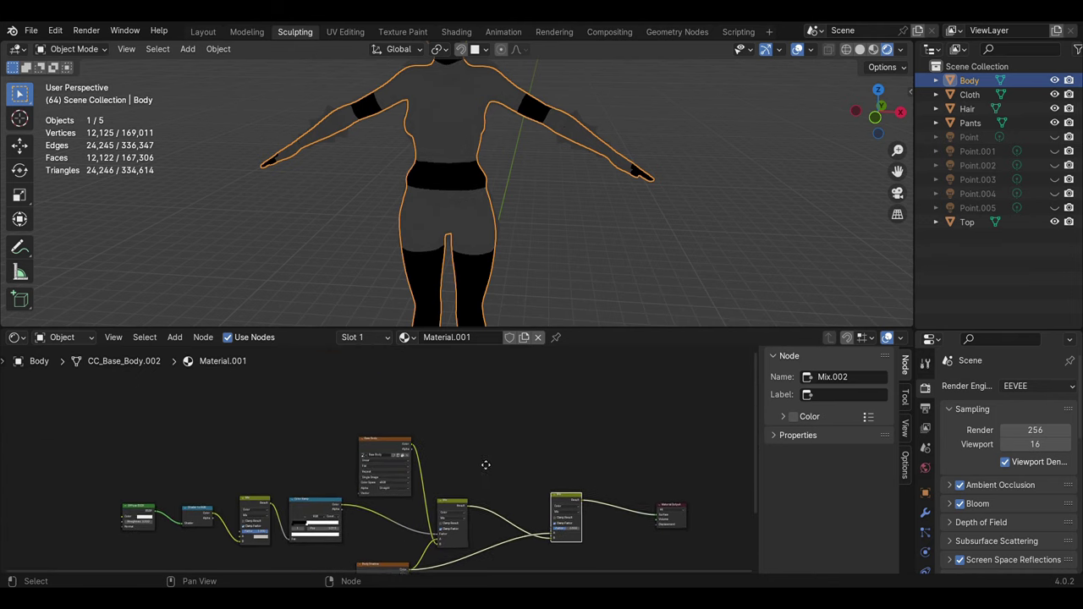
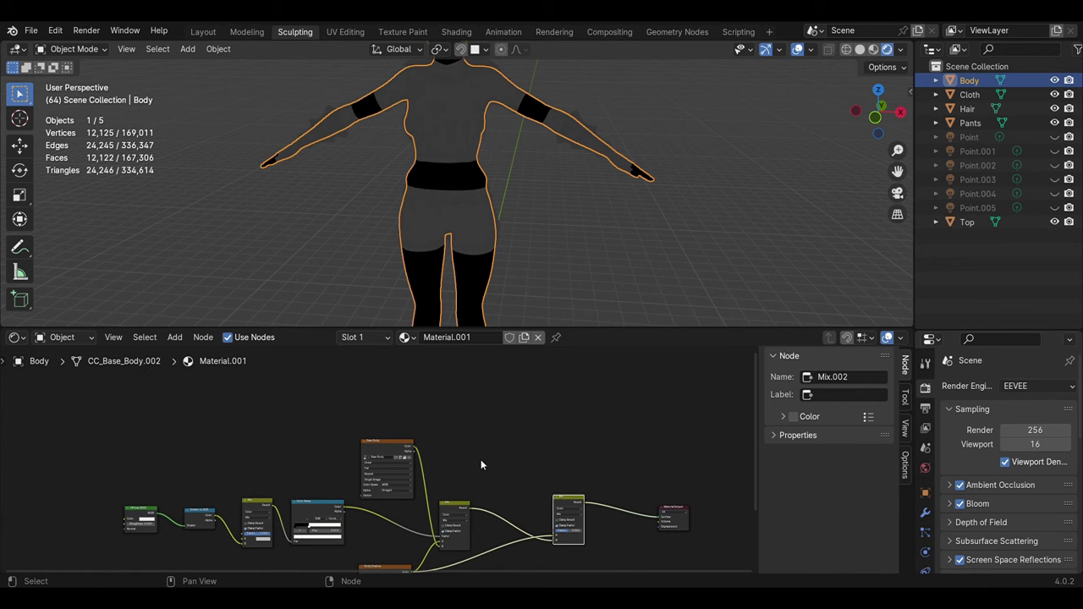
Step: Add an Image Texture node to the body material for the ILM.tga texture
key("shift+a")
key("Return")
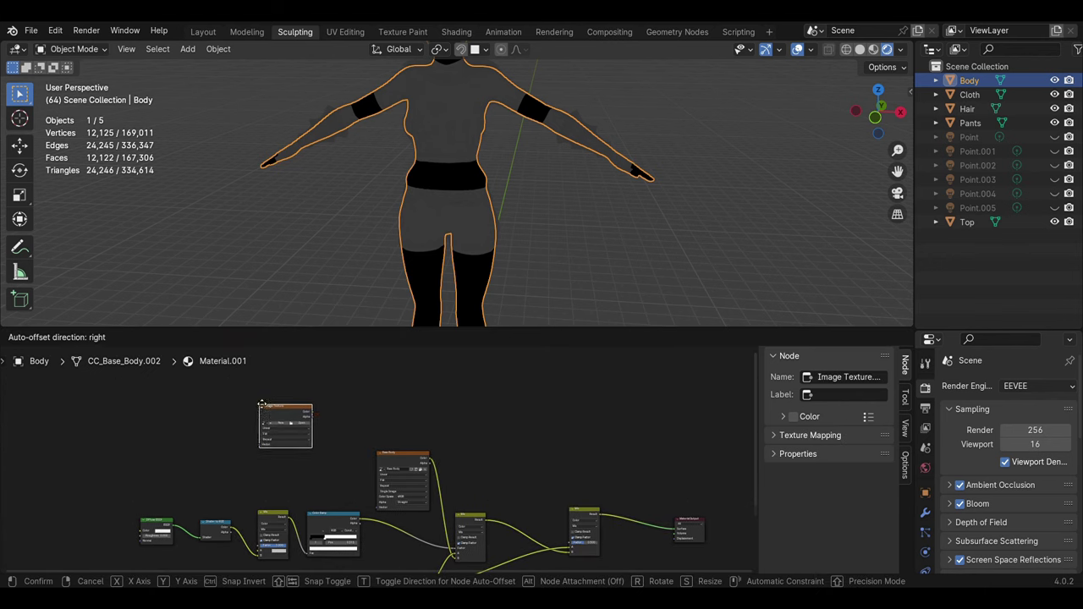
left_click(292, 419)
scroll(355, 436, "up", 4)
left_click(342, 437)
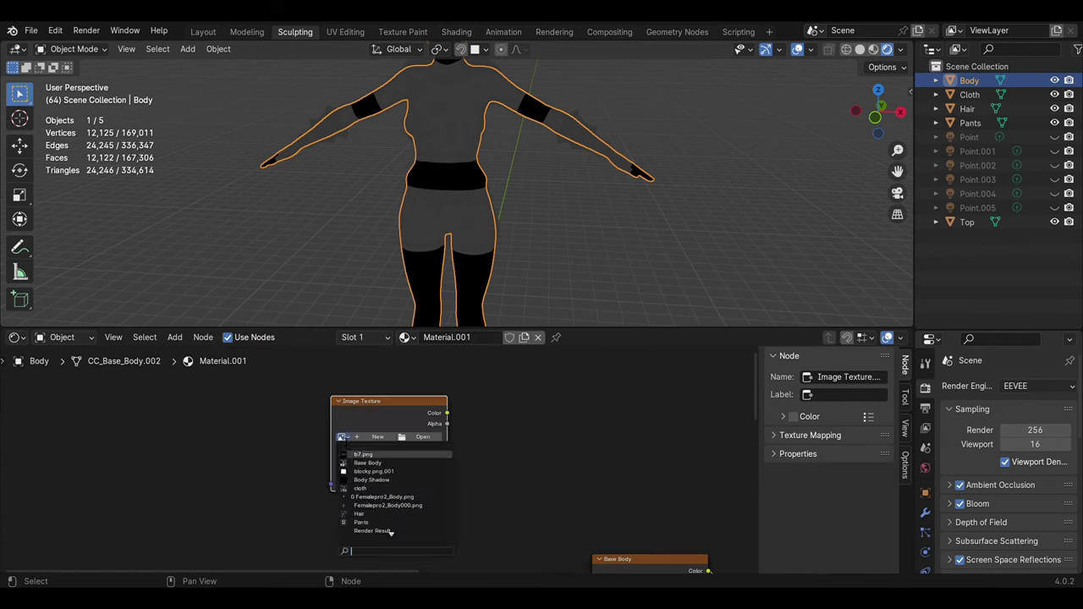
key("Escape")
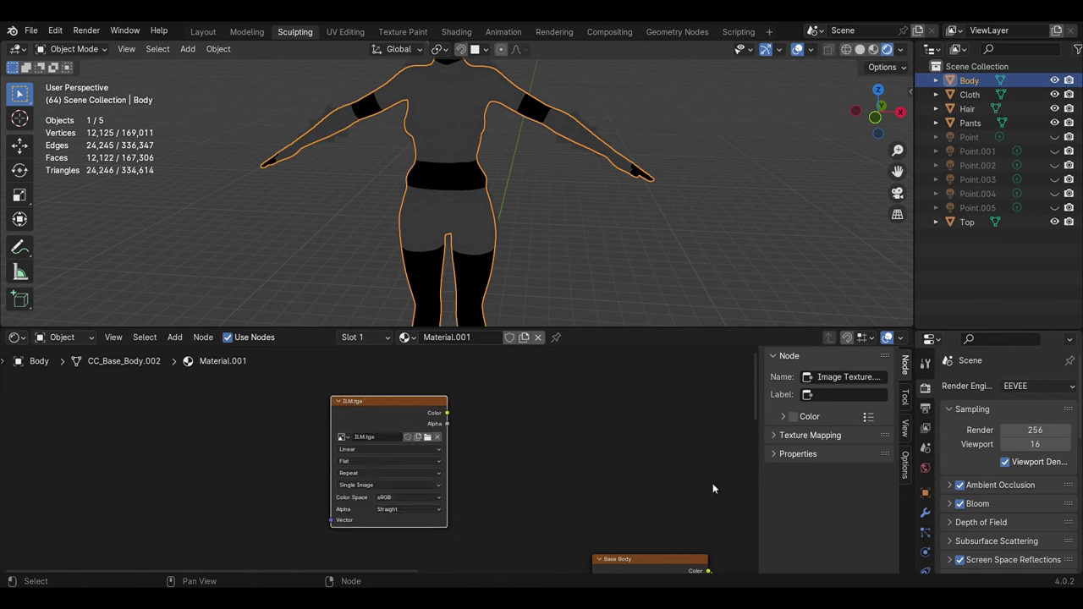
scroll(483, 469, "down", 2)
scroll(464, 443, "down", 2)
scroll(487, 458, "down", 2)
scroll(487, 436, "up", 3)
Step: Add a Separate Color node fed by the ILM.tga Color output
key("shift+a")
left_click(457, 412)
key("Down")
key("Down")
key("Down")
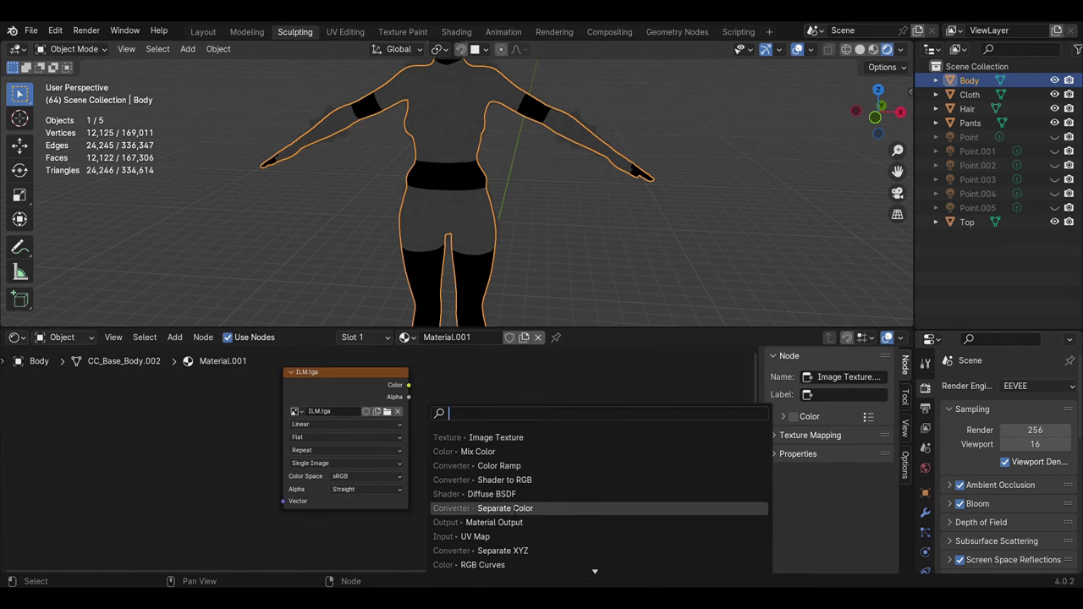
key("Return")
left_click(510, 444)
left_click_drag(409, 385, 477, 477)
middle_click_drag(591, 473, 514, 468)
Step: Add a Color Ramp node with Constant interpolation
key("shift+a")
left_click(500, 412)
left_click(524, 427)
left_click(601, 407)
left_click(643, 444)
left_click(642, 515)
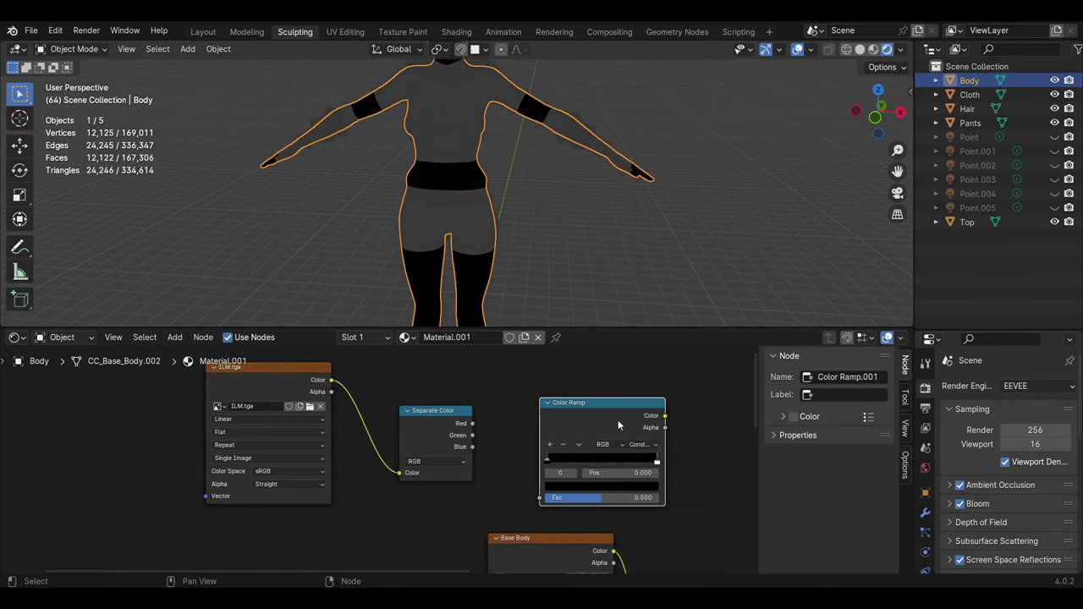
Step: Link the Green channel to the ramp's Fac and the ramp's Color to the right Mix node
left_click_drag(621, 428, 612, 408)
left_click_drag(473, 435, 535, 476)
key("g")
left_click(636, 448)
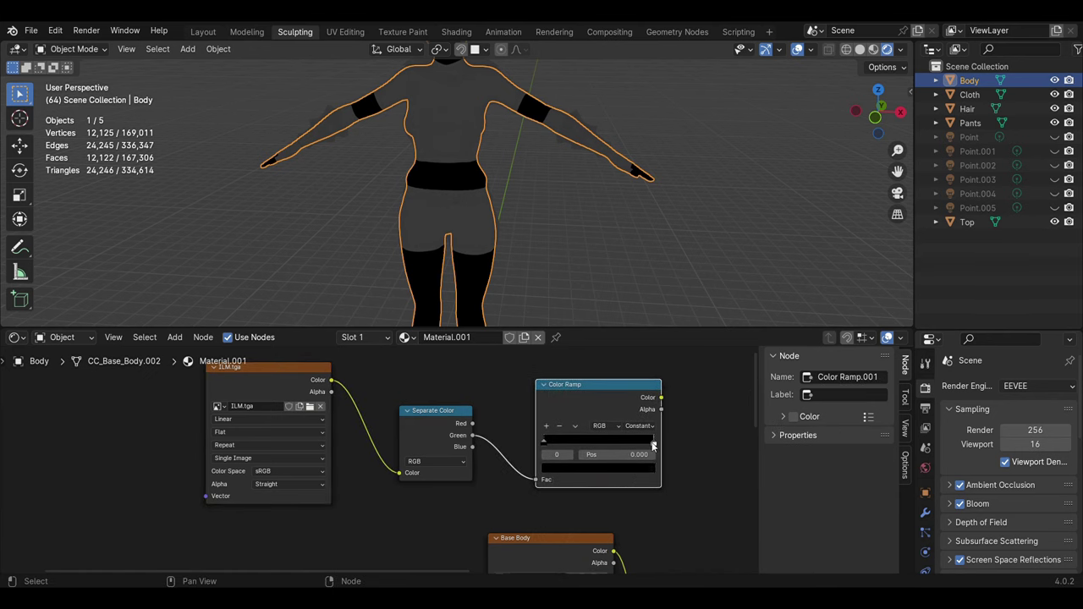
scroll(572, 407, "down", 2)
scroll(504, 399, "down", 1)
scroll(439, 413, "down", 1)
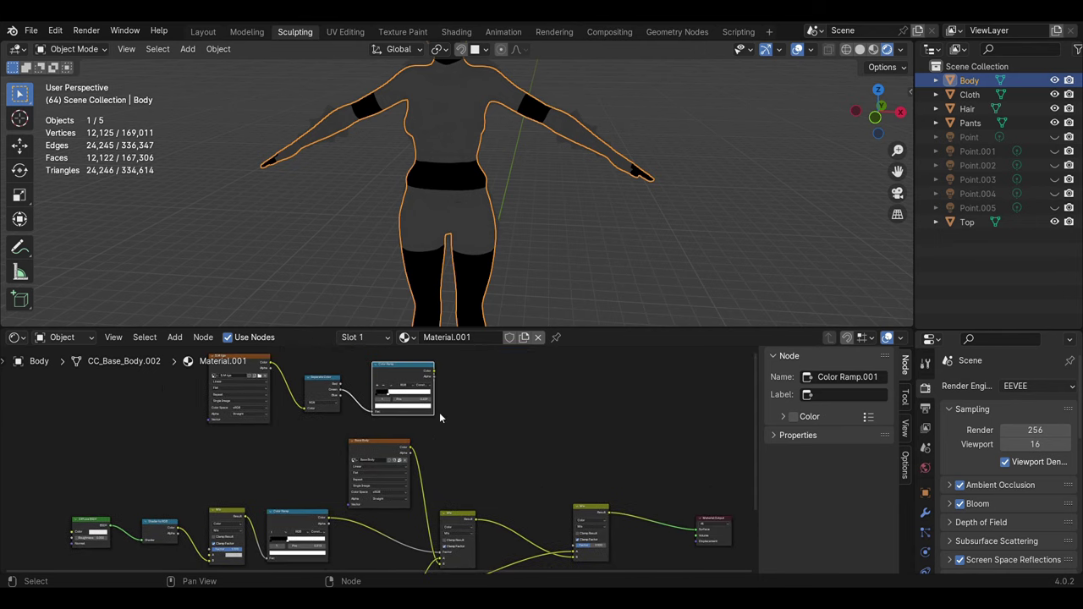
left_click_drag(435, 375, 577, 528)
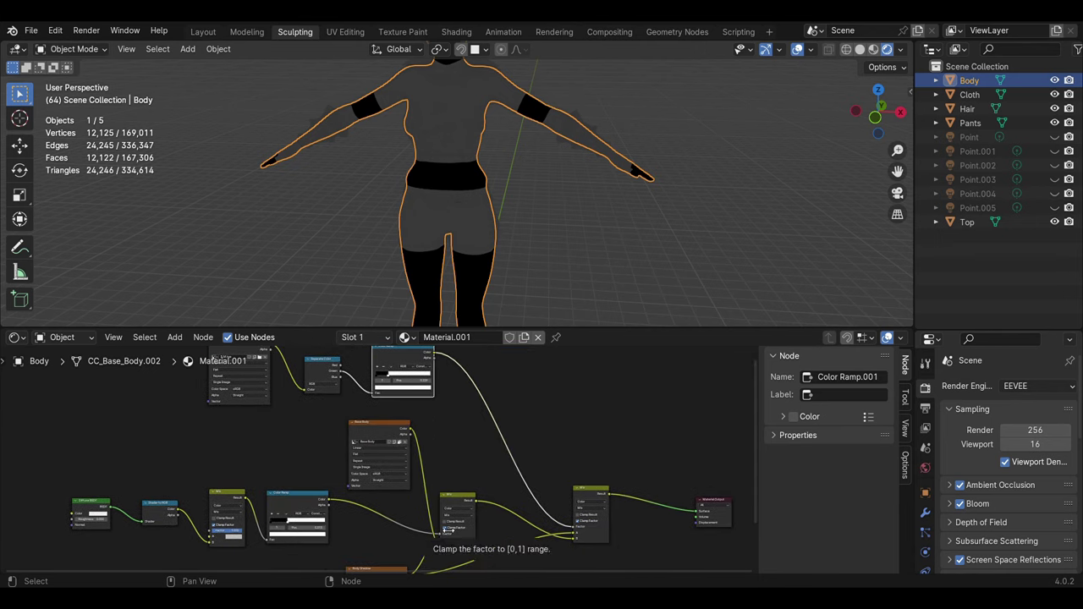
scroll(612, 480, "down", 1)
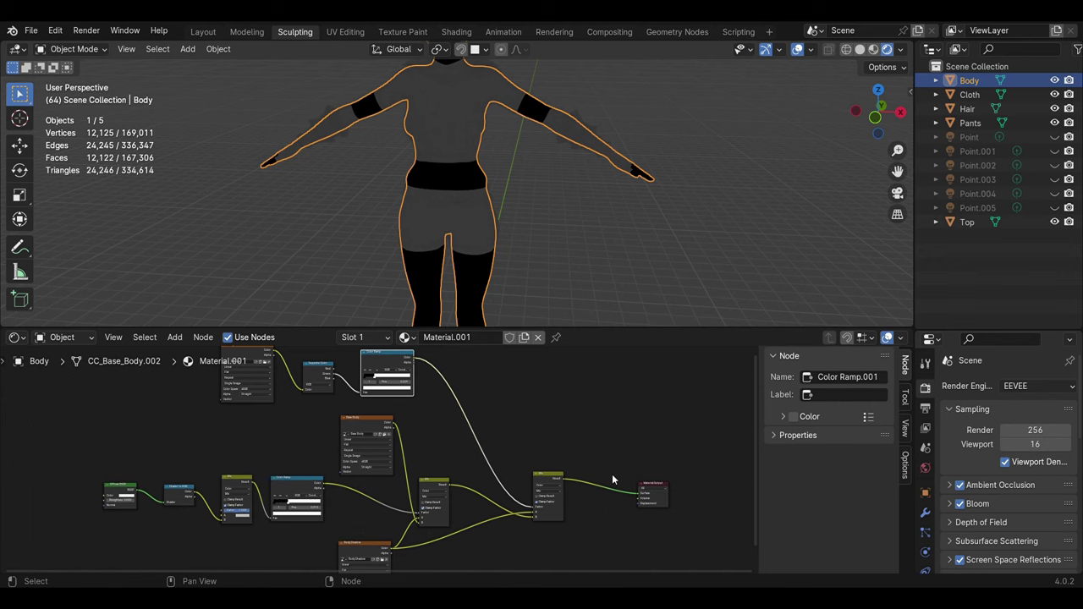
scroll(599, 471, "up", 1)
Step: Move the Point through Point.005 lights into a new collection named 'Point L'
scroll(322, 439, "up", 2)
middle_click_drag(322, 439, 583, 490)
scroll(583, 491, "down", 3)
scroll(597, 435, "down", 1)
left_click_drag(974, 139, 980, 208)
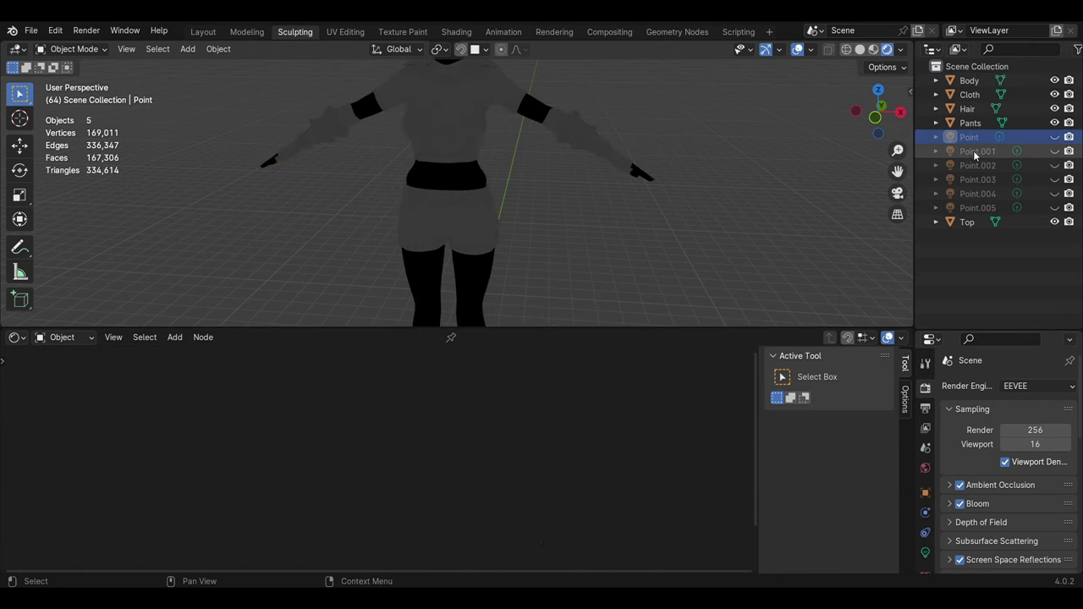
key("m")
left_click(934, 181)
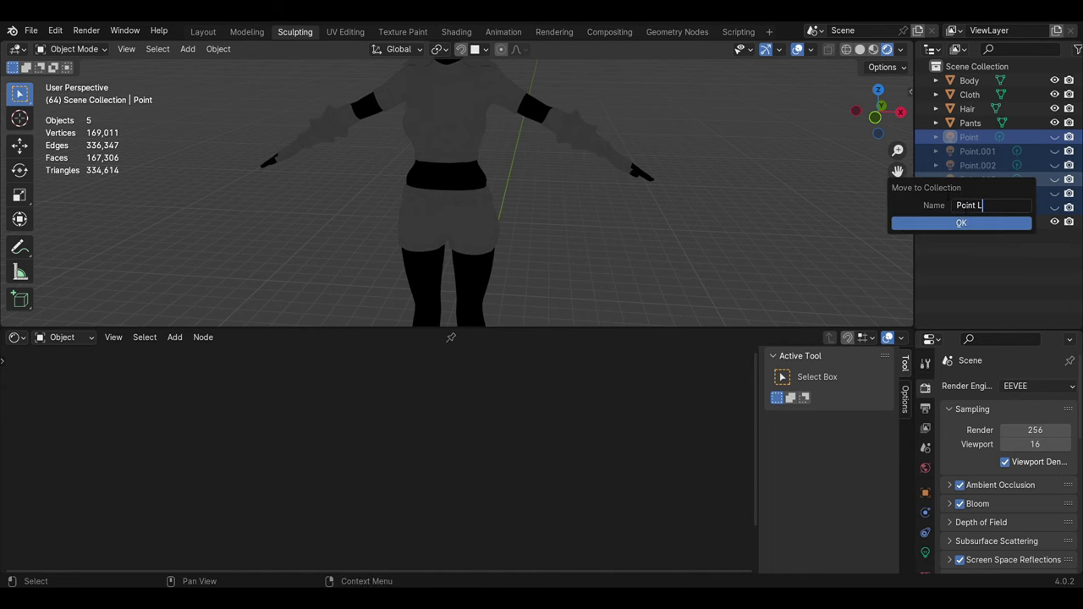
key("Return")
left_click(971, 222)
Step: Slide the Color Ramp shadow stop right so more of the body falls in shadow
middle_click_drag(533, 220, 561, 223)
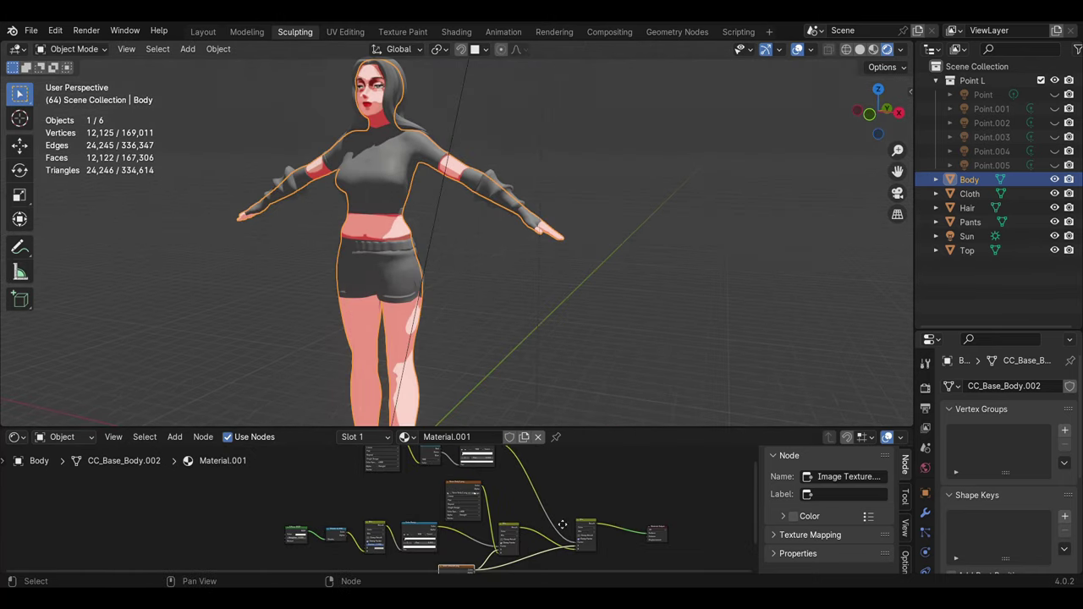
scroll(448, 533, "up", 3)
scroll(457, 525, "up", 2)
left_click_drag(472, 516, 474, 516)
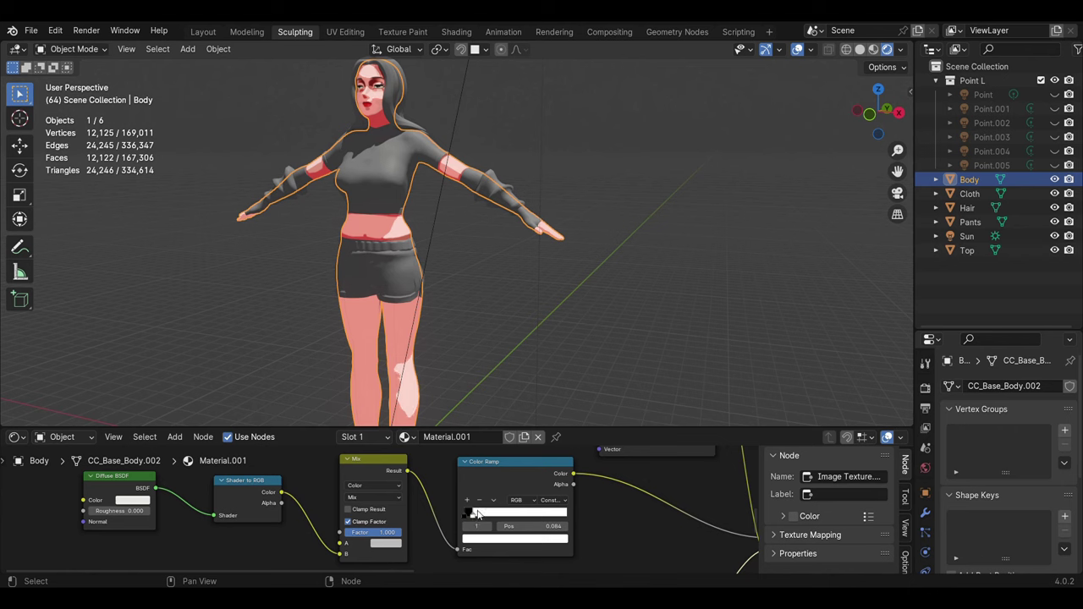
left_click_drag(474, 514, 486, 514)
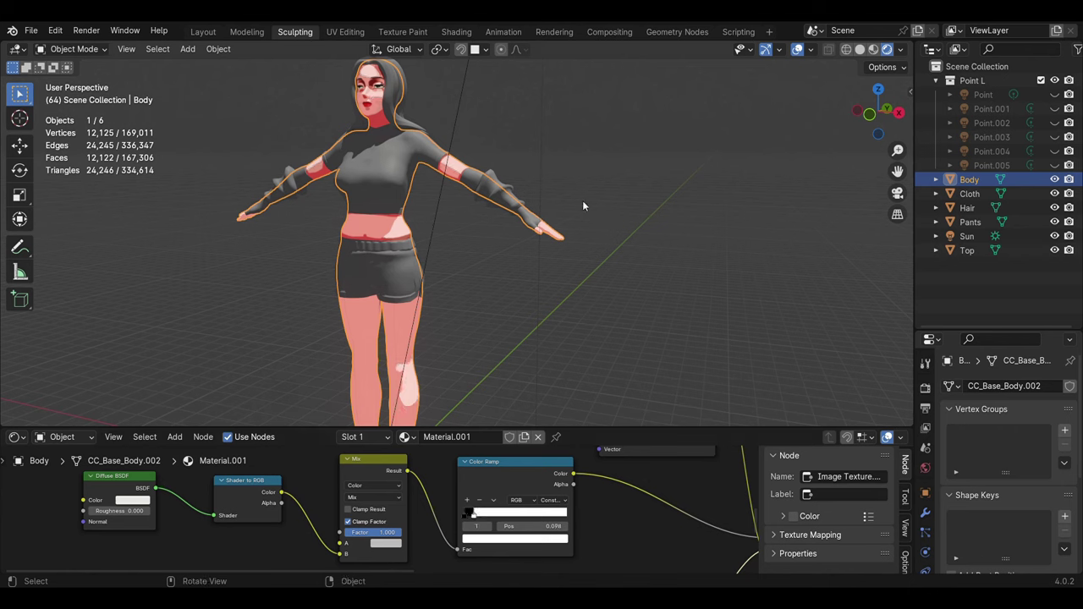
left_click(248, 106)
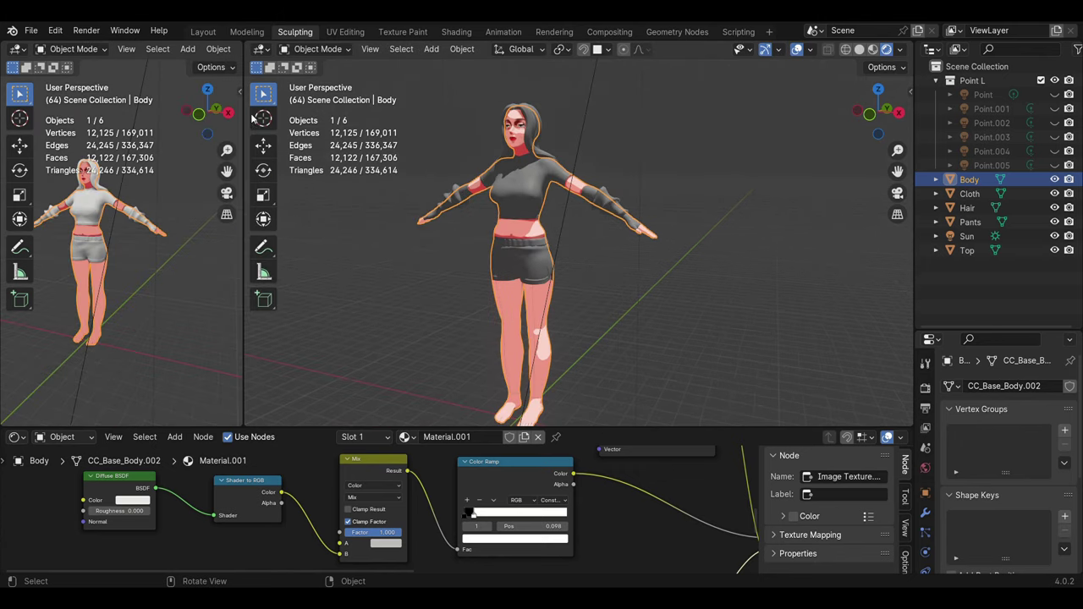
Step: Set the left view to Rendered shading and rotate the Sun lamp to a new angle
left_click_drag(246, 132, 312, 127)
left_click(285, 49)
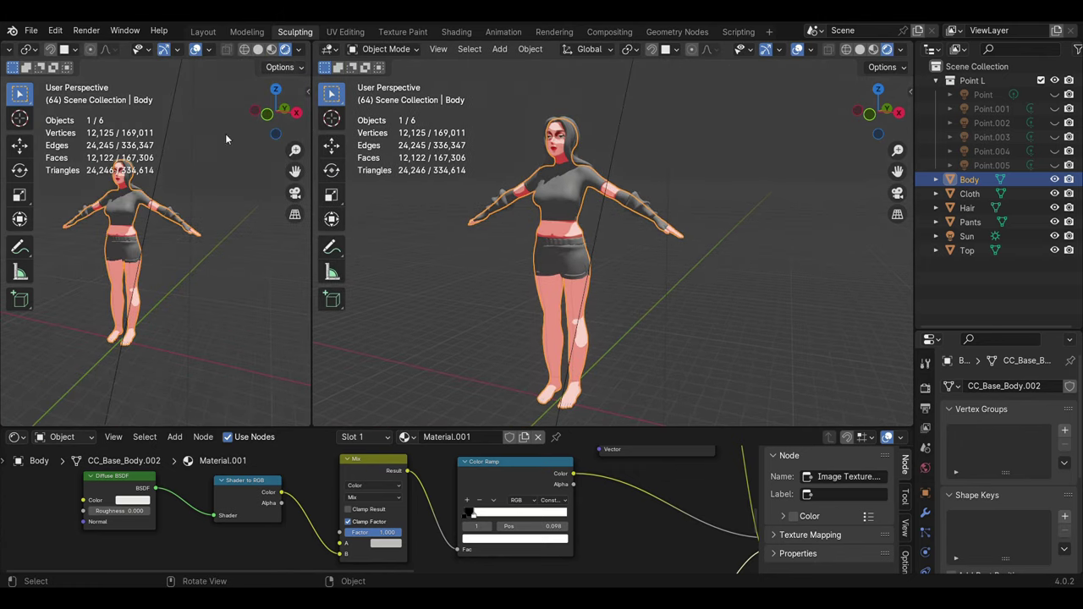
scroll(221, 178, "up", 3)
scroll(182, 173, "up", 3)
mouse_move(182, 172)
middle_mouse_down()
mouse_move(176, 271)
mouse_move(203, 263)
middle_mouse_up()
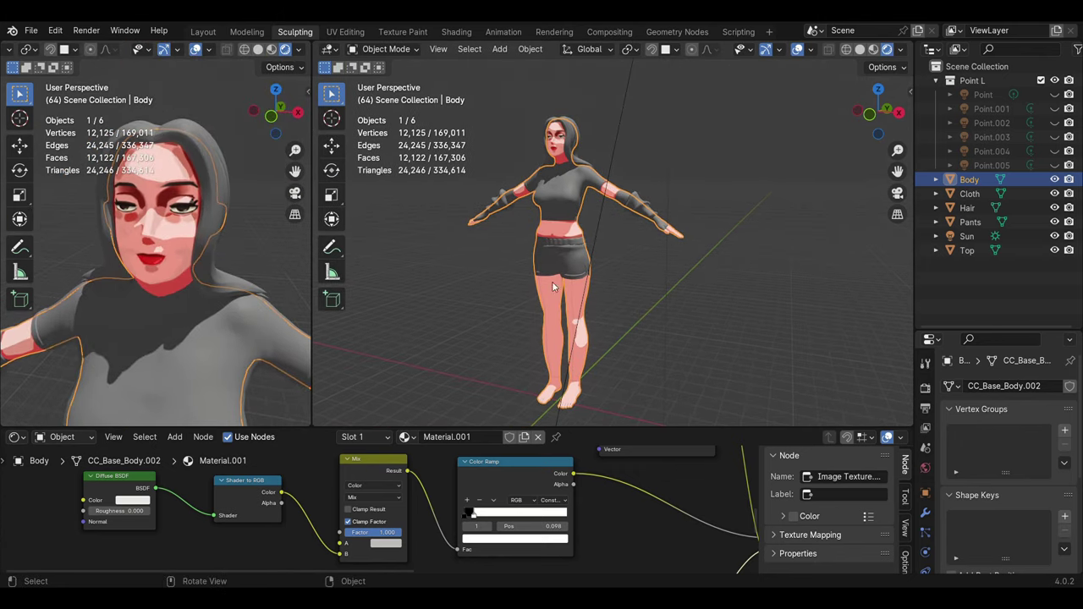
scroll(620, 227, "down", 2)
scroll(638, 255, "down", 2)
scroll(638, 255, "down", 2)
left_click(660, 124)
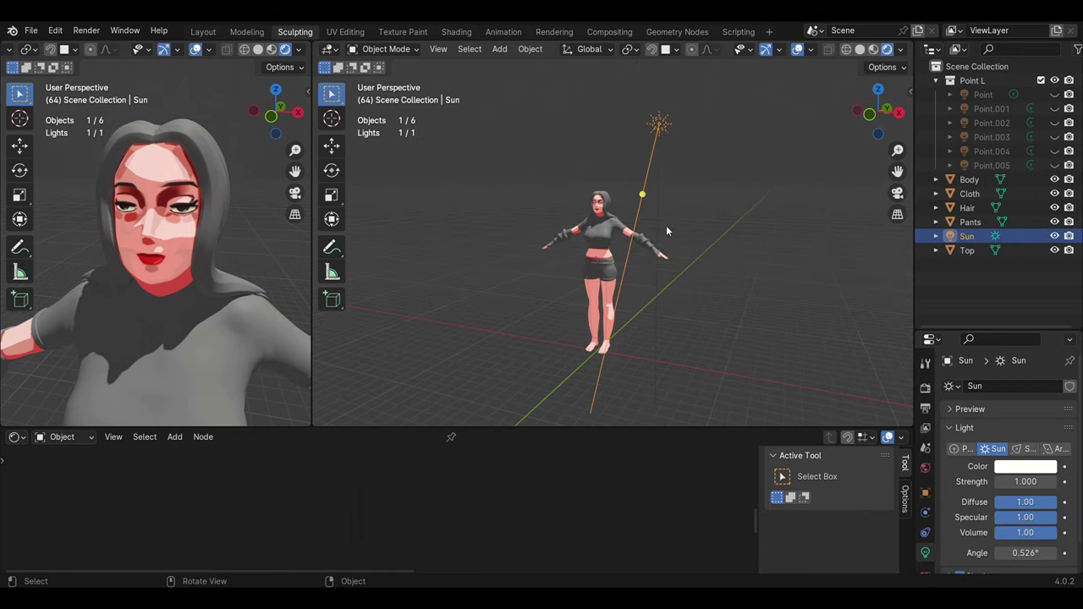
key("r")
left_click(592, 136)
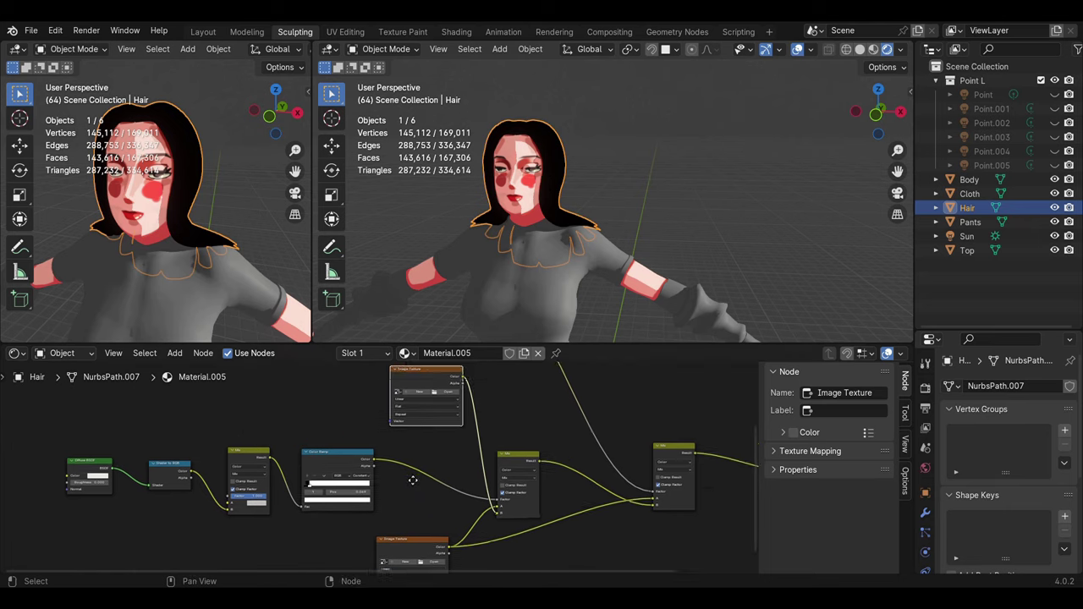
Step: Assign the blue Hair.001 image to the hair's Image Texture node
scroll(403, 469, "up", 4)
left_click(349, 421)
left_click(381, 381)
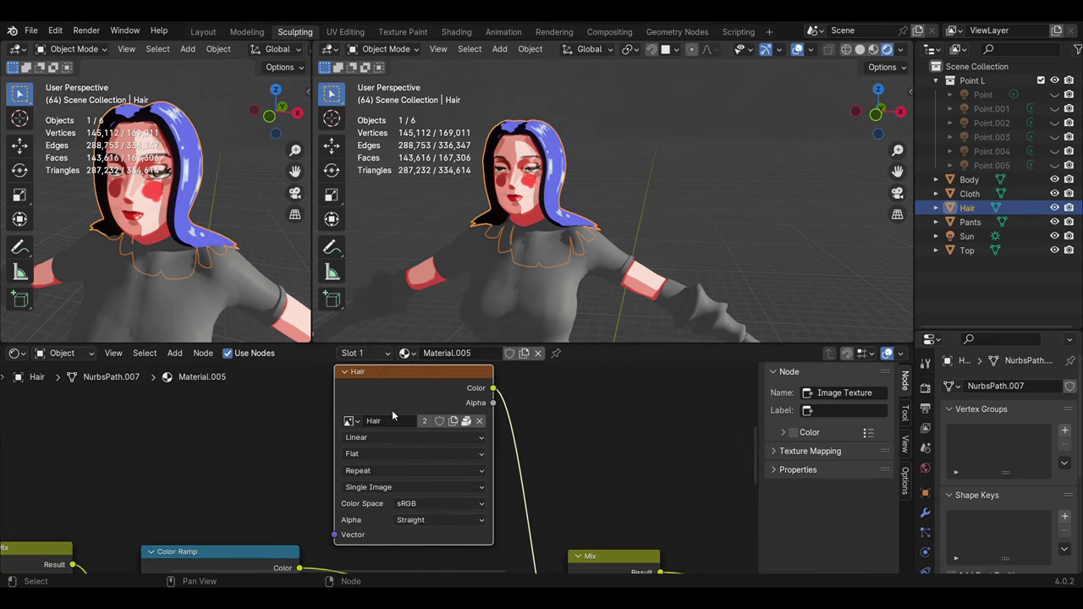
scroll(444, 406, "down", 1)
left_click(343, 457)
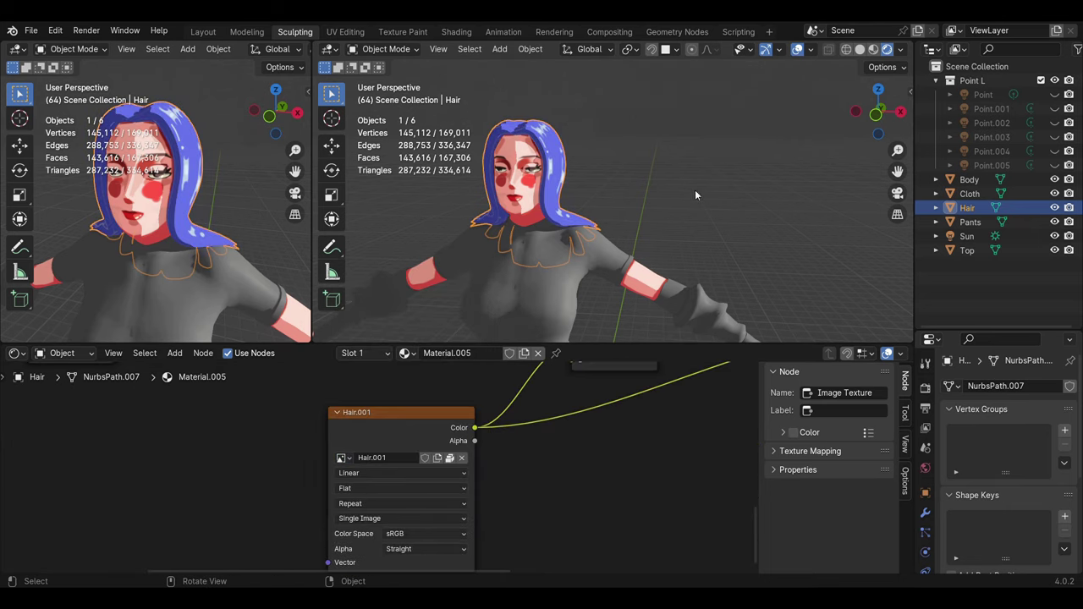
Step: Paint the Hair.001 slot with a dark-blue Mix brush fill, then return to Object Mode
middle_click_drag(695, 190, 525, 78)
middle_click_drag(615, 164, 592, 152)
left_click(567, 48)
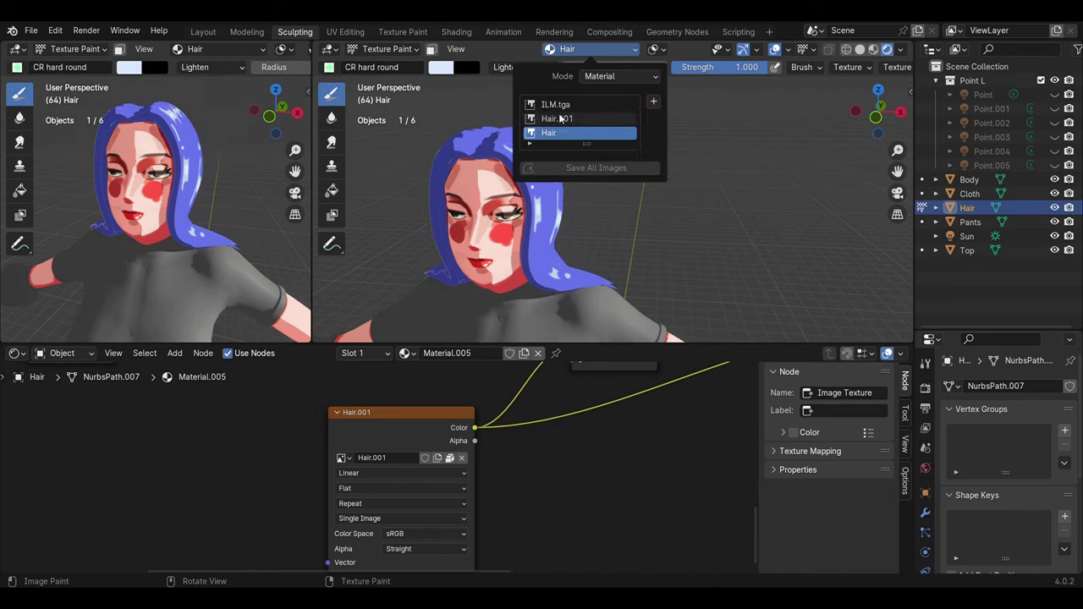
left_click(559, 128)
left_click(442, 66)
left_click(490, 161)
left_click(517, 67)
left_click(516, 78)
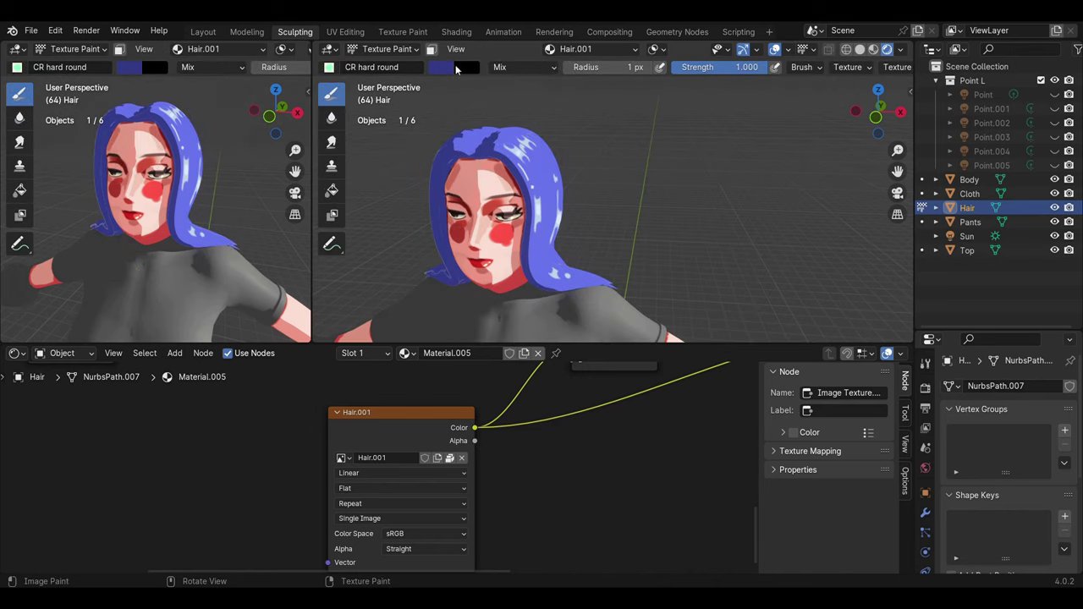
left_click(447, 70)
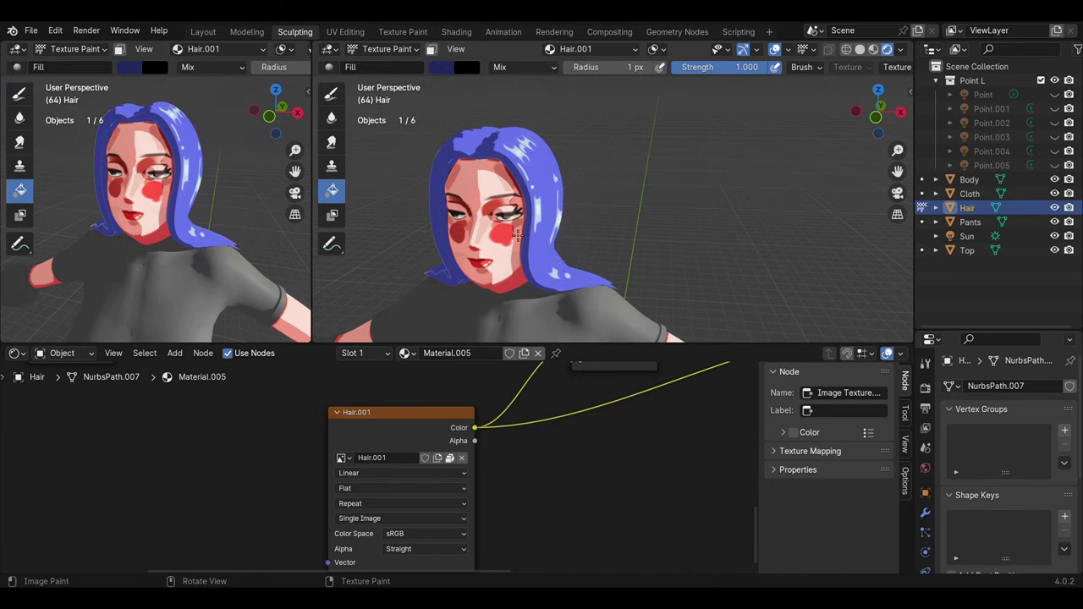
middle_click_drag(518, 235, 674, 208)
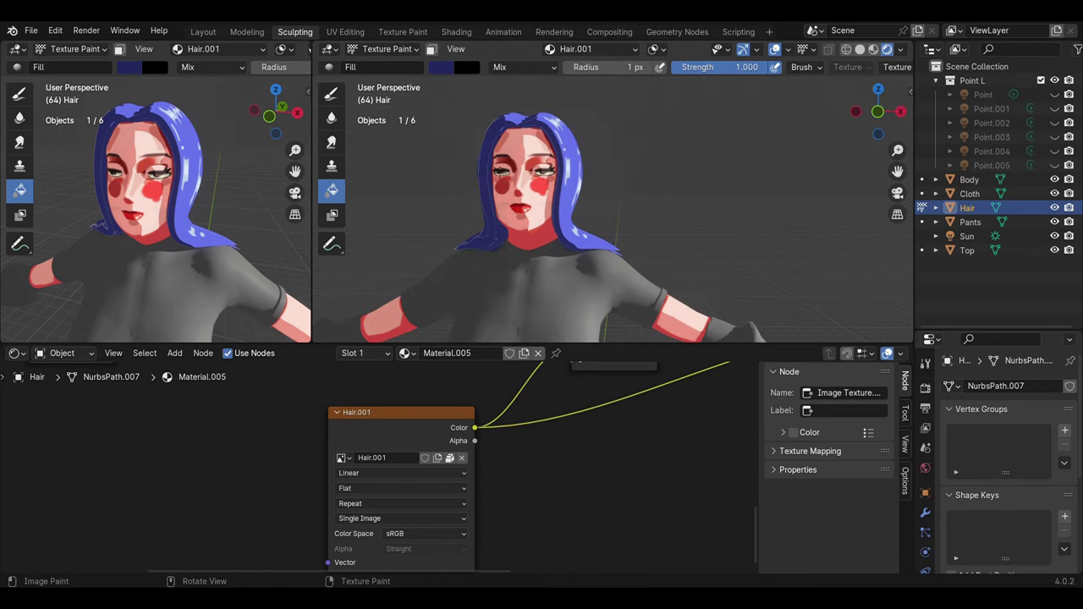
key("ctrl+Tab")
left_click(611, 282)
Step: Give the shirt the toon material and load the Top image into its texture node
key("KP_Decimal")
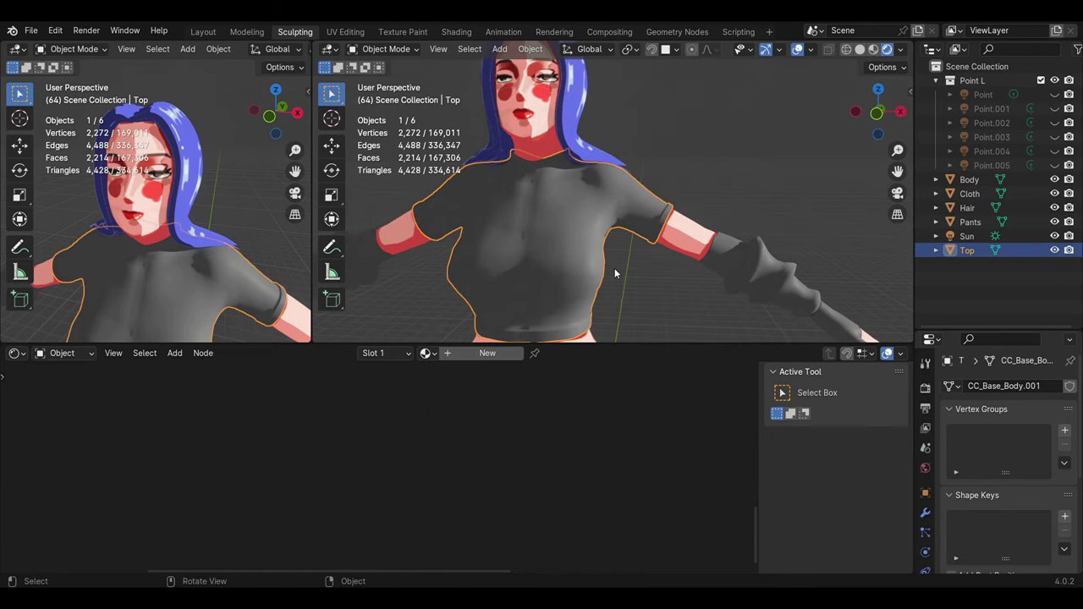
left_click(626, 283)
left_click(574, 266)
left_click(407, 353)
left_click(472, 445)
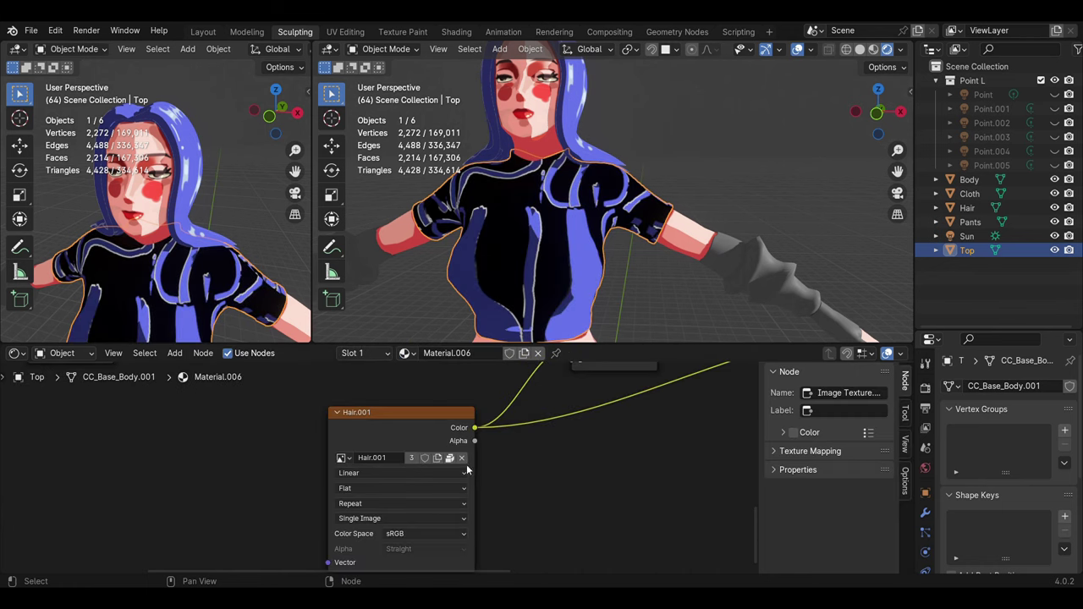
scroll(497, 444, "down", 2)
left_click(485, 427)
scroll(406, 442, "up", 2)
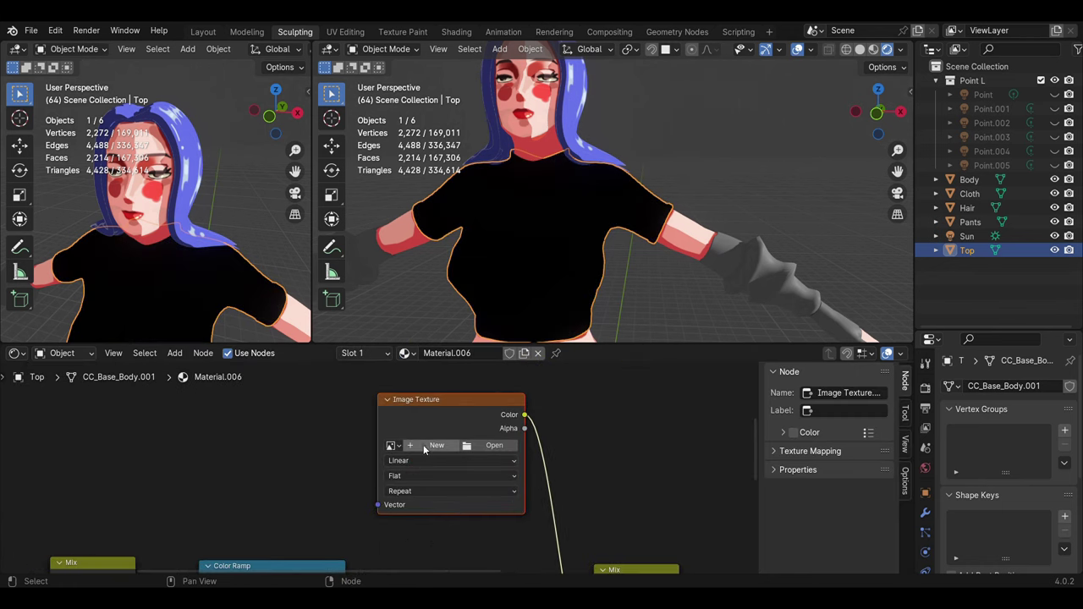
left_click(394, 445)
left_click(426, 409)
scroll(537, 238, "down", 2)
scroll(537, 238, "up", 2)
Step: Fill the shirt with light orange, then choose a lavender brush colour
left_click(395, 142)
left_click(448, 70)
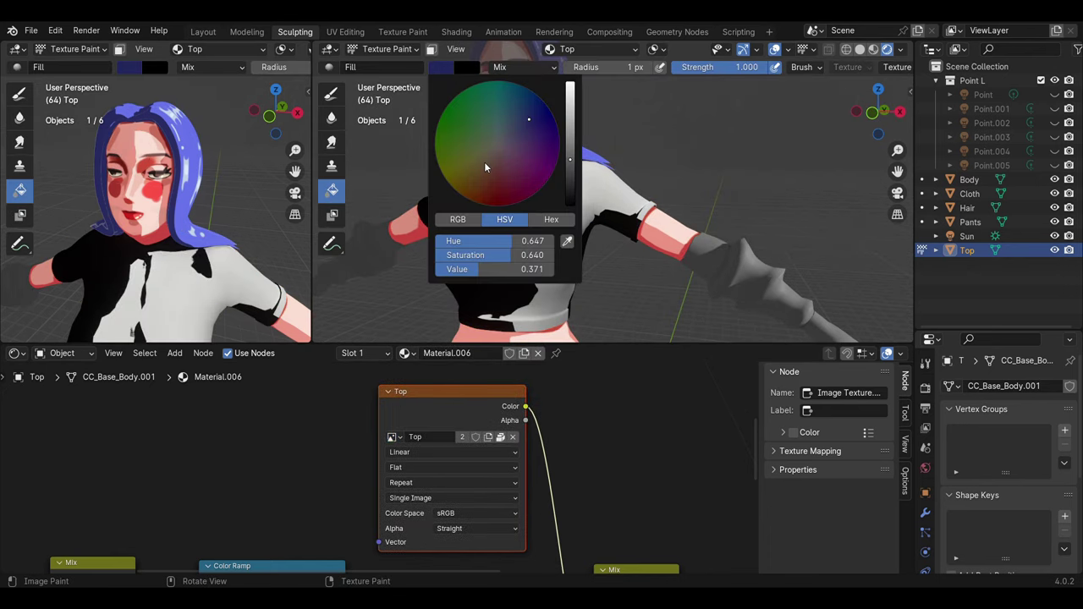
left_click(572, 88)
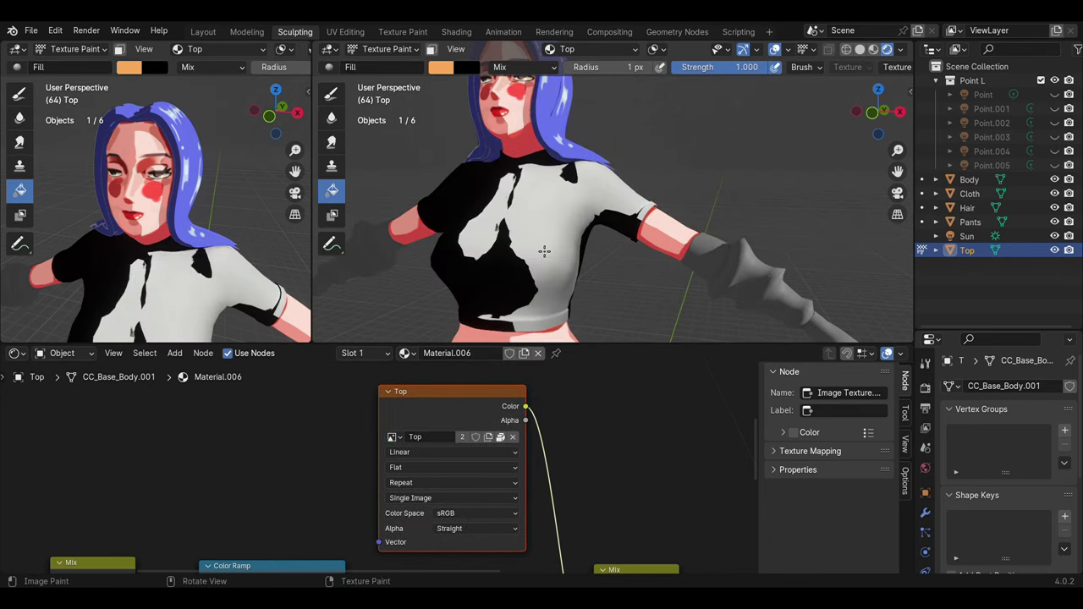
left_click(547, 254)
middle_click_drag(547, 254, 474, 195)
left_click(441, 67)
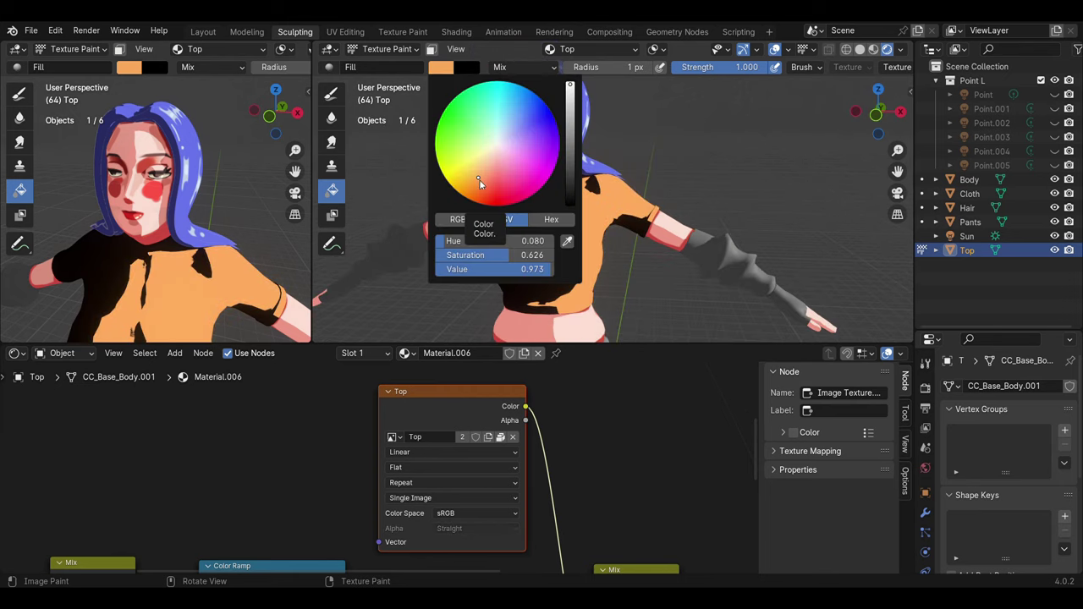
left_click(570, 85)
left_click(441, 67)
left_click(508, 142)
middle_click_drag(728, 212, 508, 212)
left_click(441, 67)
Step: Duplicate the Top image and fill its white areas lavender, then red
scroll(556, 494, "down", 1)
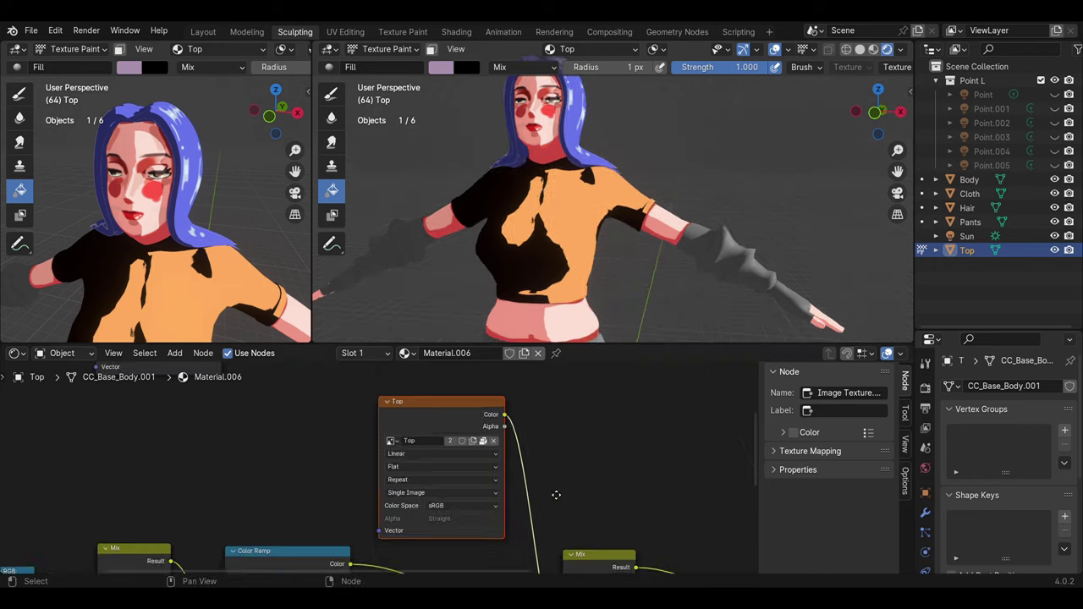
left_click(410, 436)
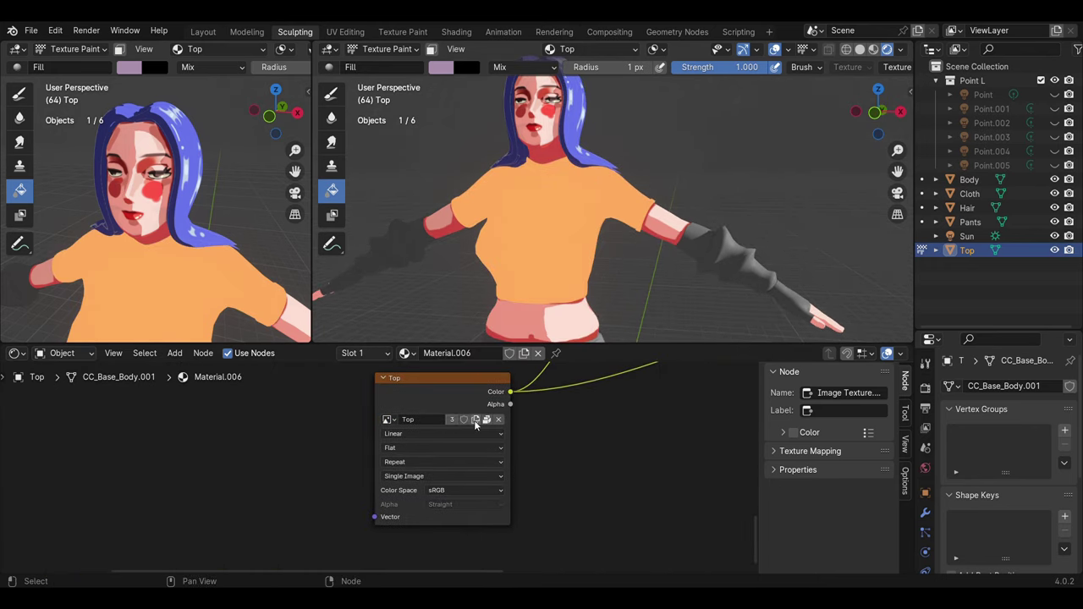
left_click(474, 421)
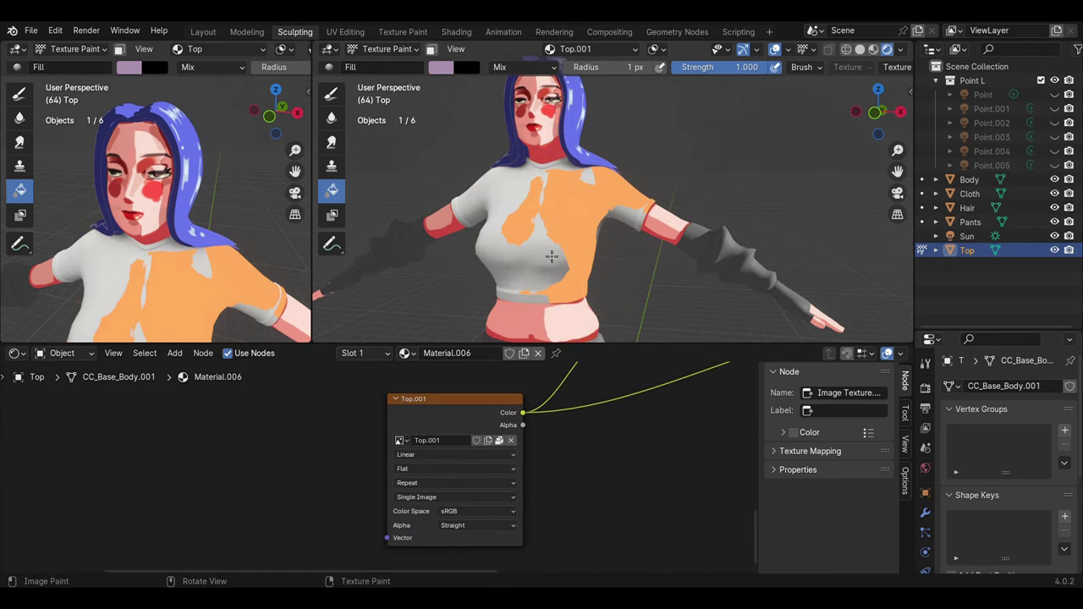
left_click(551, 256)
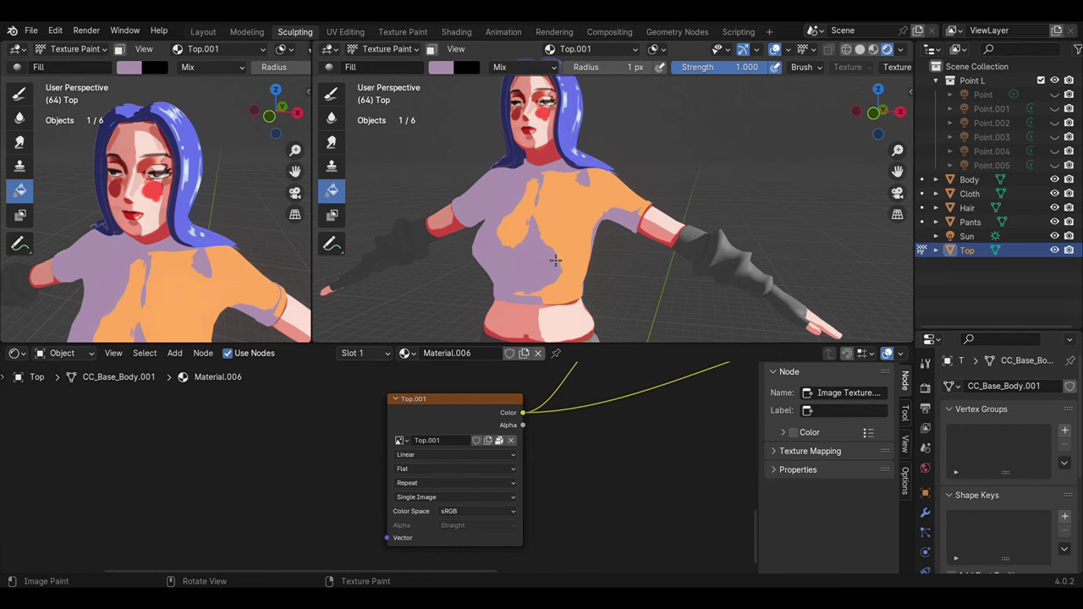
left_click(441, 67)
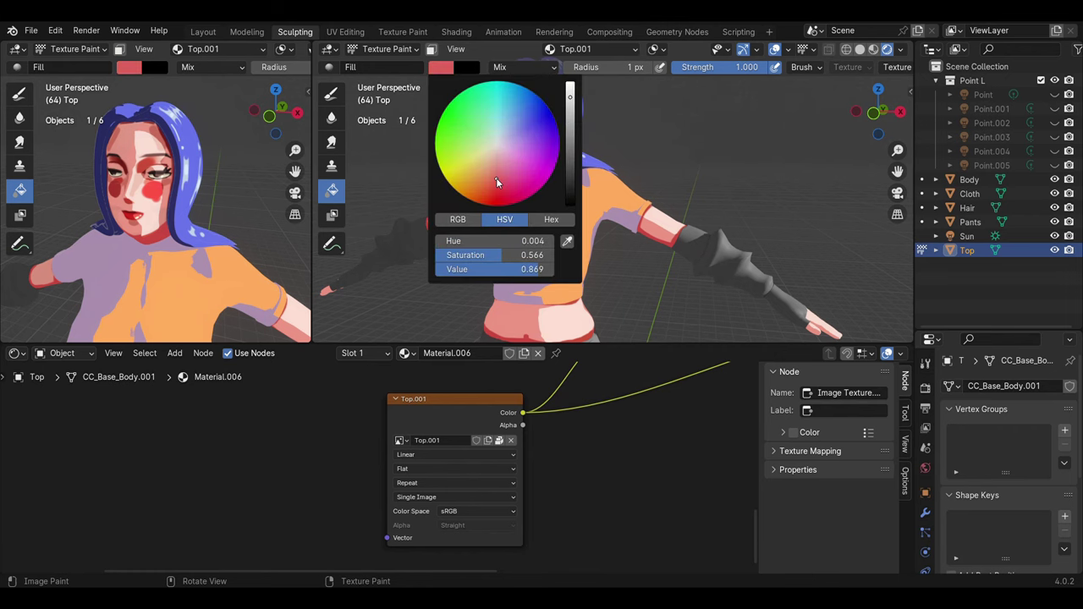
left_click(528, 278)
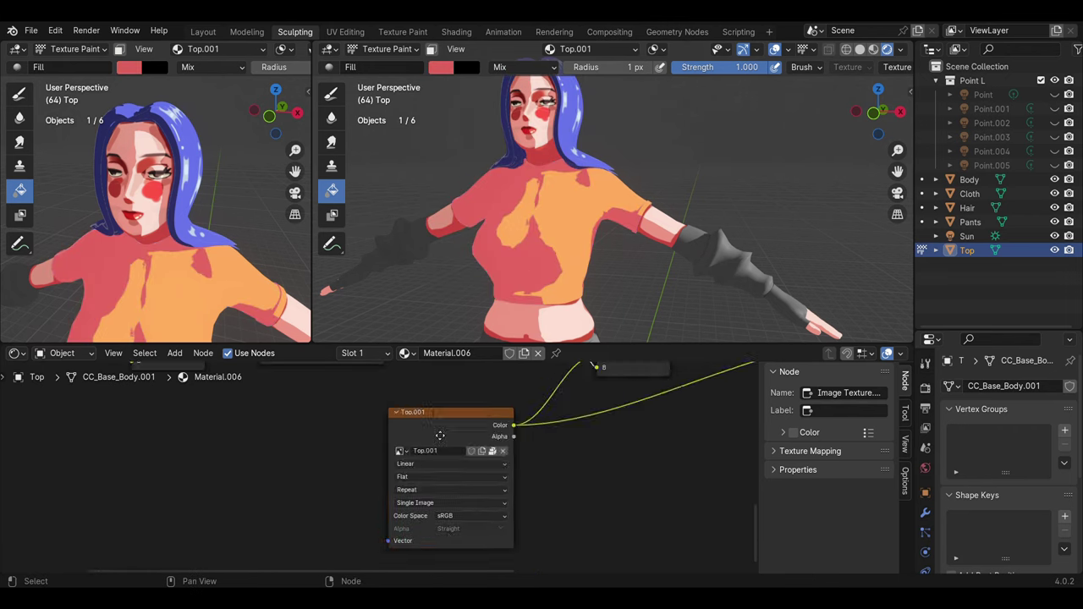
Step: Fill the Top image's orange areas yellow and select the sun lamp in Object Mode
left_click(554, 48)
left_click(576, 137)
left_click(441, 67)
left_click(480, 179)
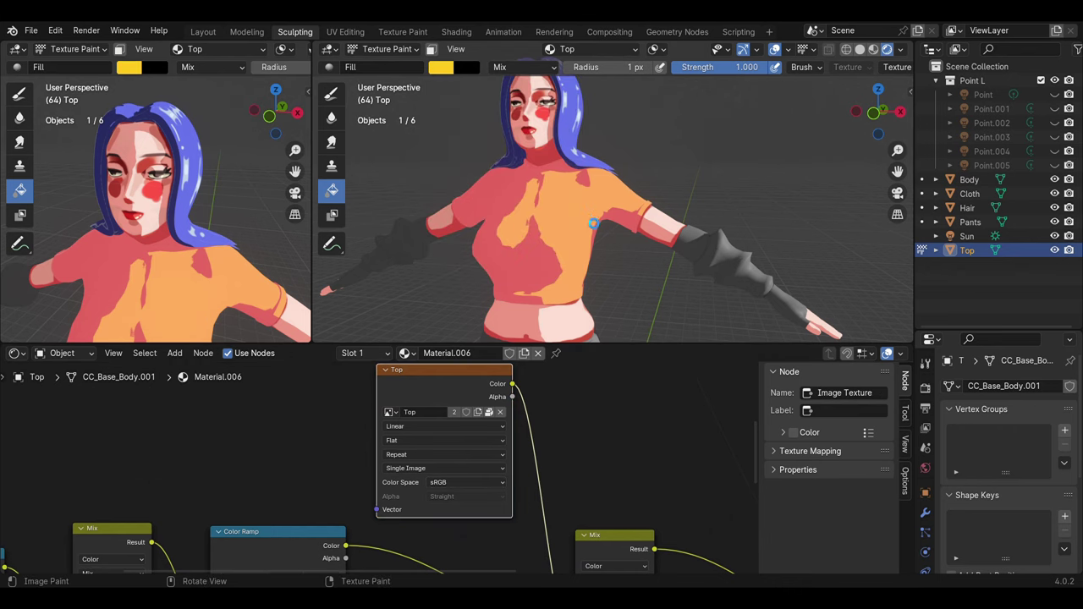
left_click(594, 224)
scroll(594, 223, "down", 3)
key("ctrl+Tab")
left_click(777, 74)
Step: Rotate the sun lamp around the vertical axis twice, reselecting the shirt each time
key("r")
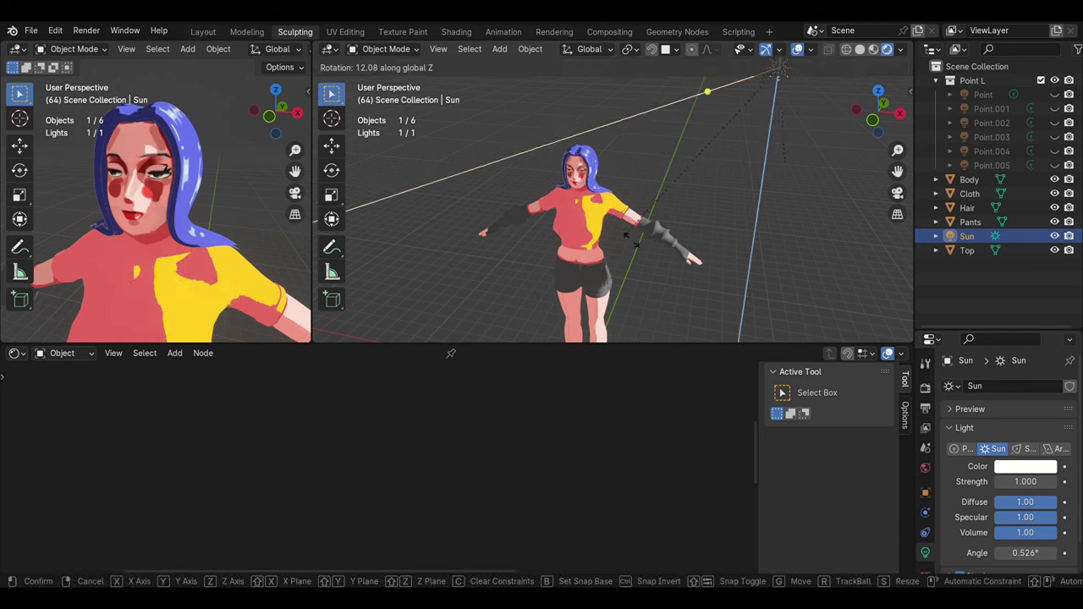
left_click(652, 230)
left_click(584, 212)
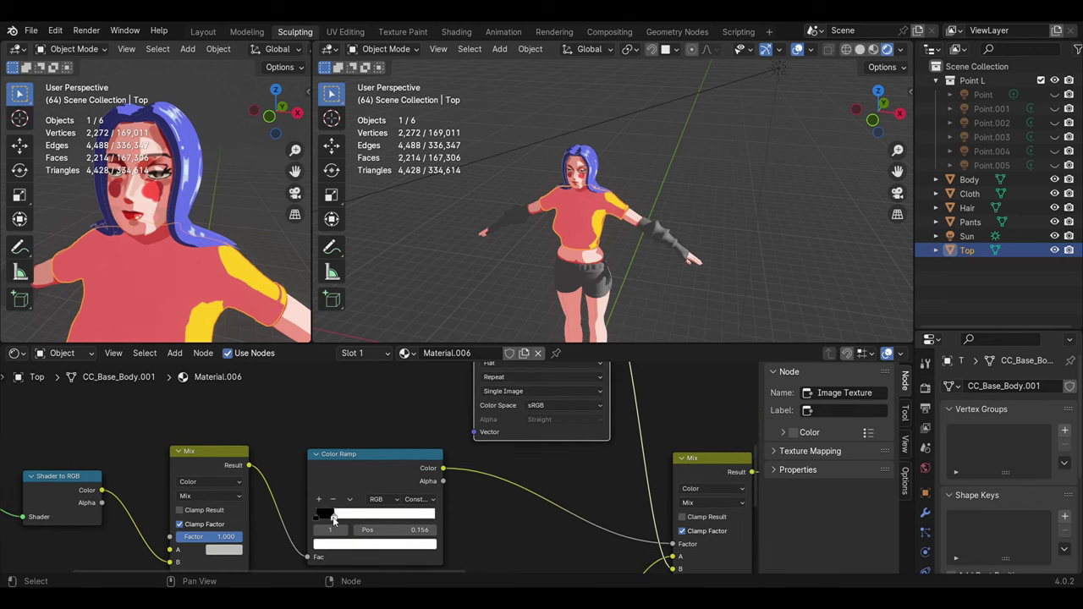
middle_click_drag(347, 475, 482, 420)
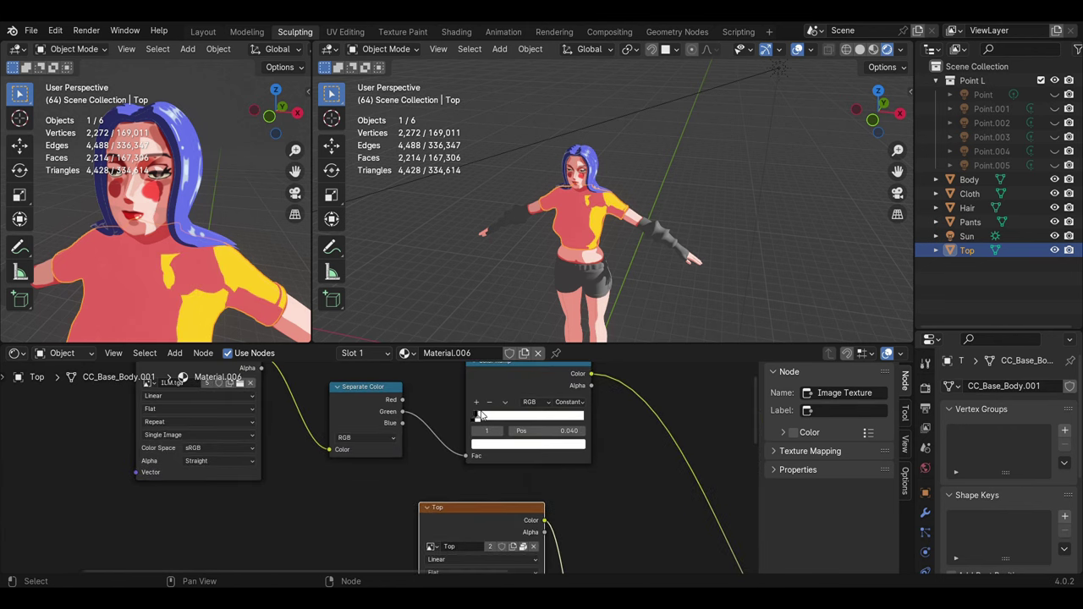
left_click(673, 145)
key("r")
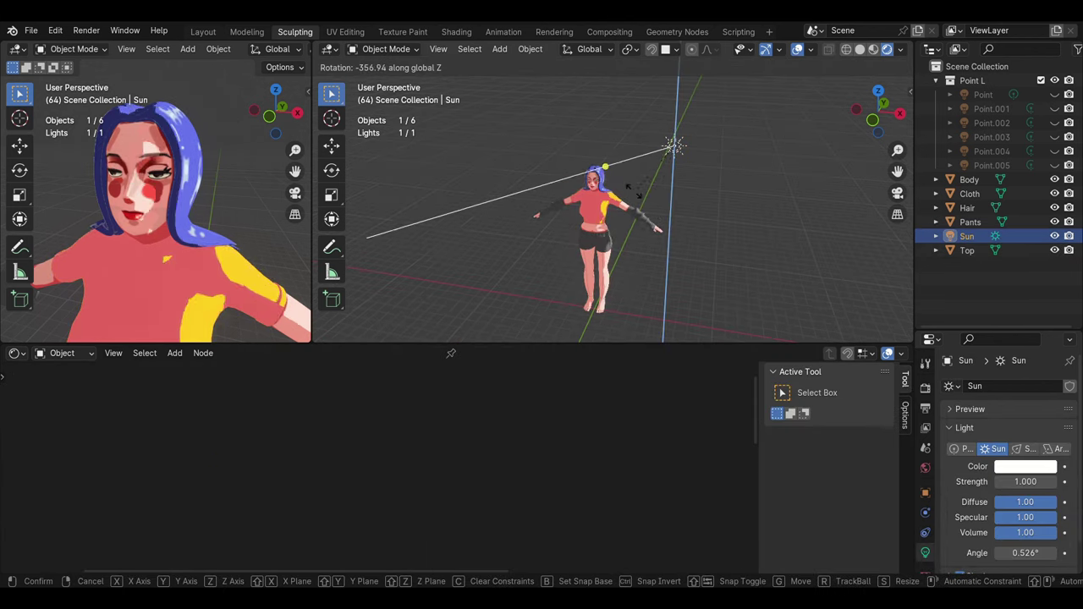
left_click(633, 191)
left_click(603, 203)
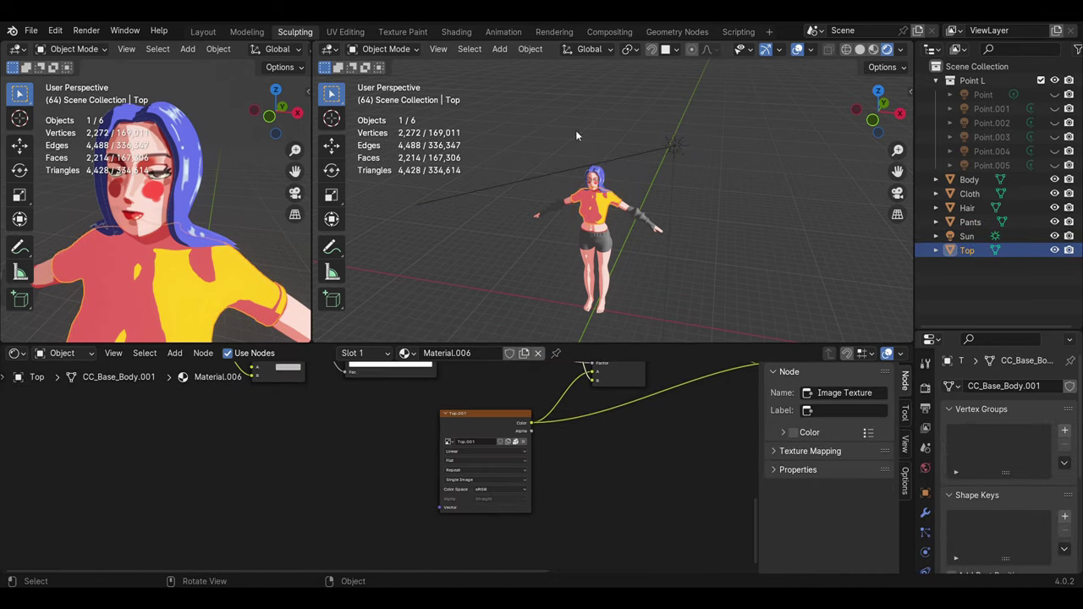
Step: Fill the whole shirt with teal in Texture Paint, then return to Object Mode
left_click(391, 142)
left_click(441, 67)
left_click(501, 121)
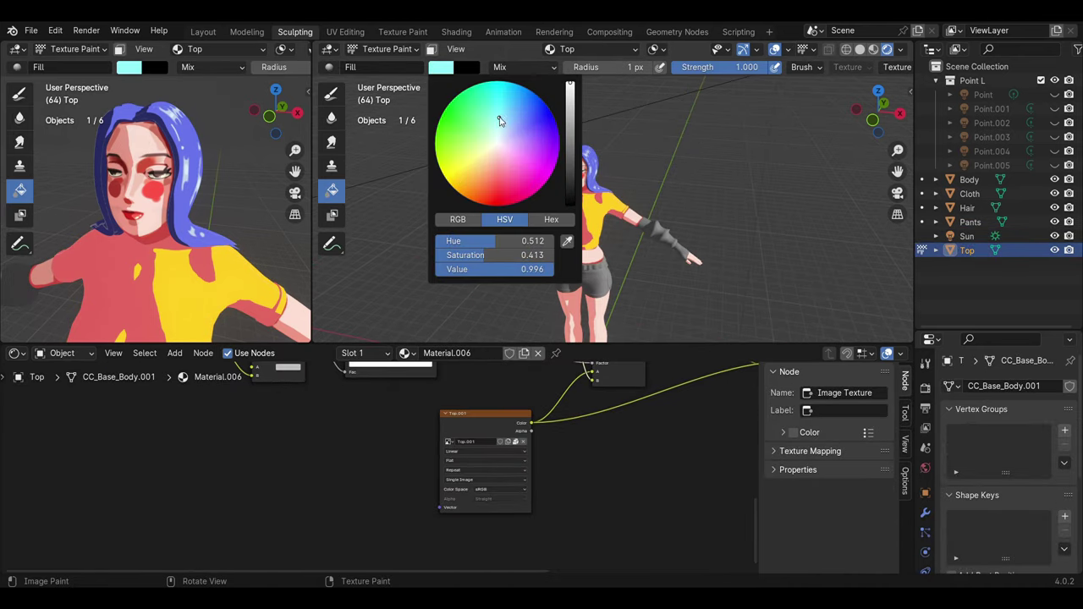
scroll(535, 116, "down", 2)
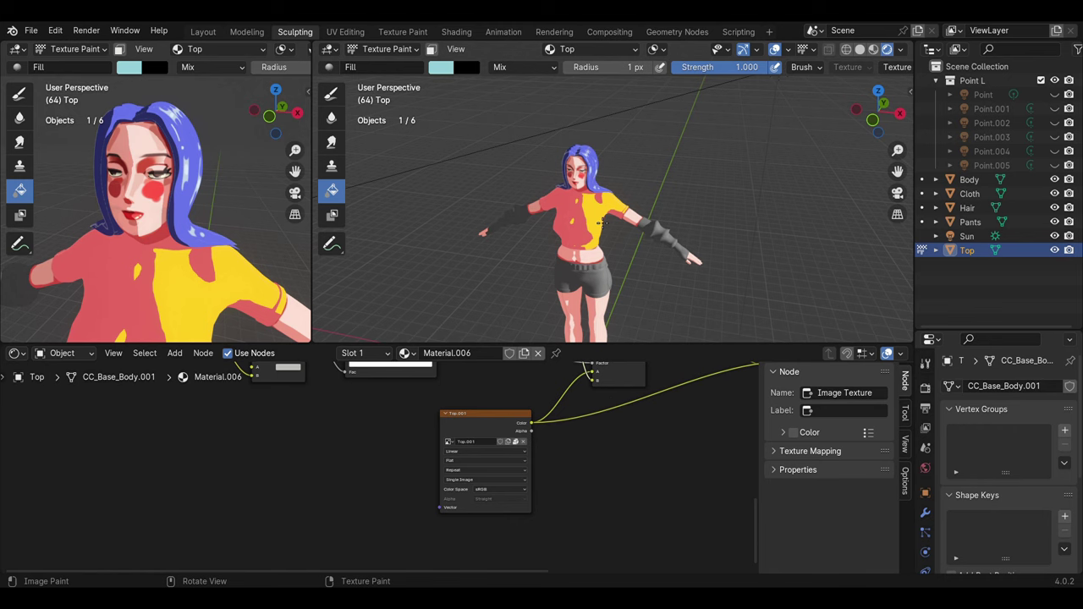
left_click(441, 67)
scroll(542, 127, "down", 2)
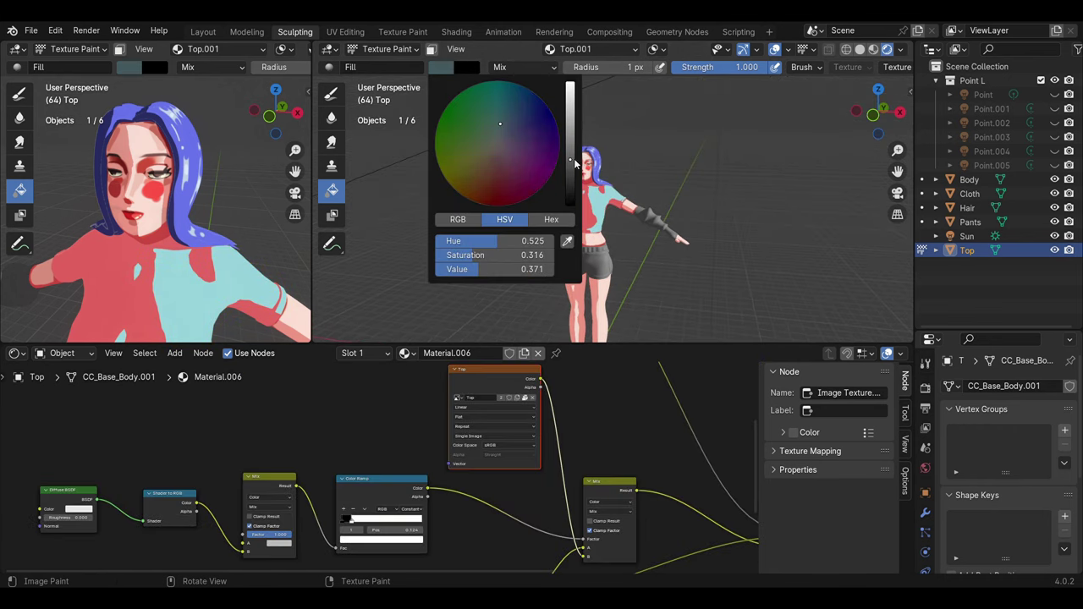
left_click(607, 224)
middle_click_drag(606, 224, 592, 240)
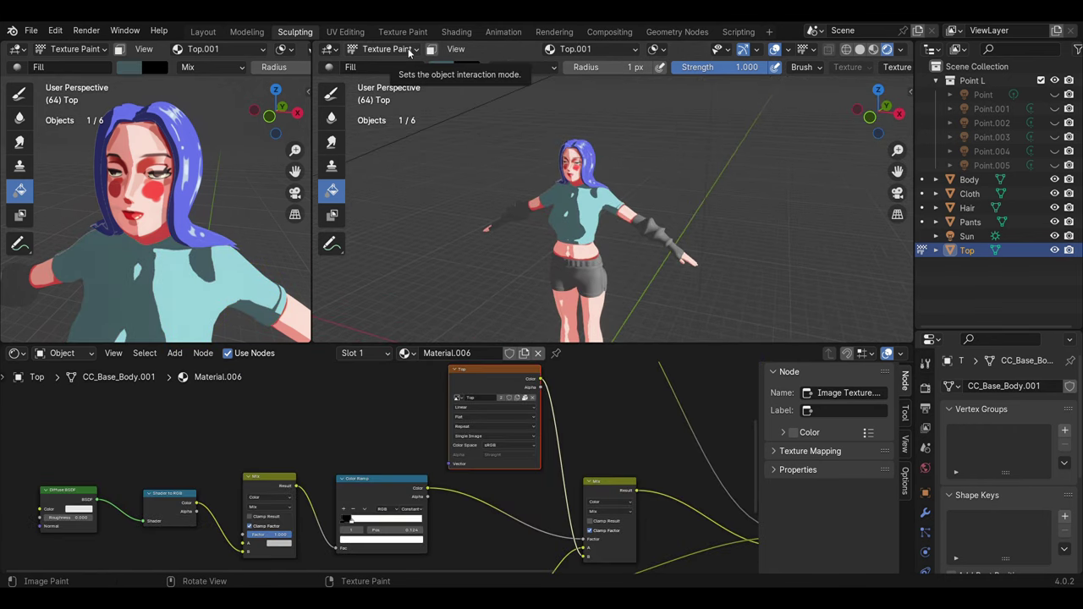
left_click(410, 51)
left_click(397, 68)
Step: Rotate the sun around Z and shift the shirt ramp's black stop right
left_click(652, 125)
key("r")
key("z")
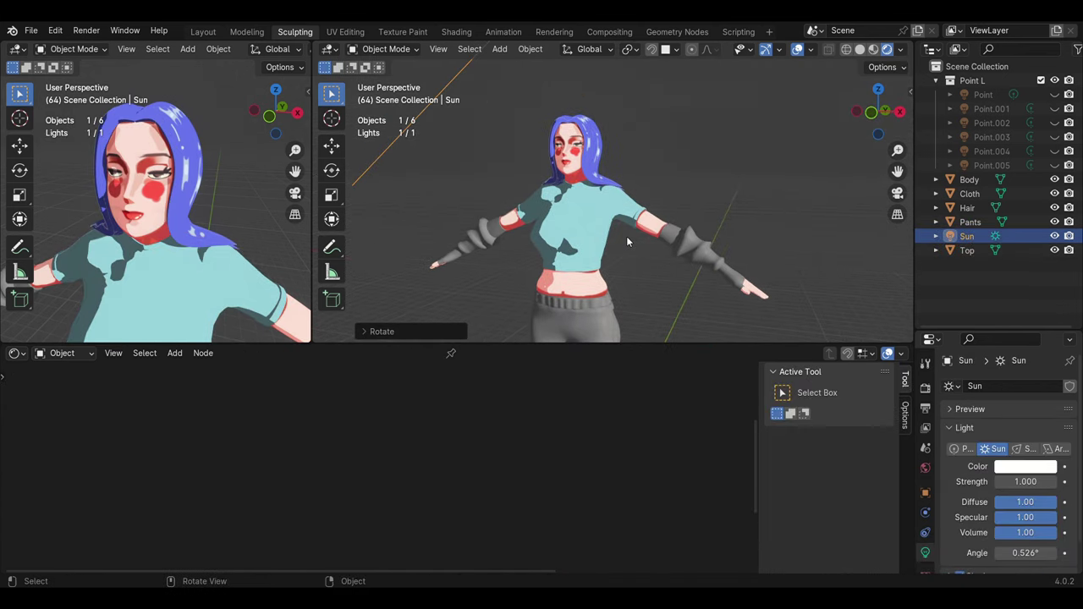
left_click(626, 236)
scroll(373, 507, "up", 3)
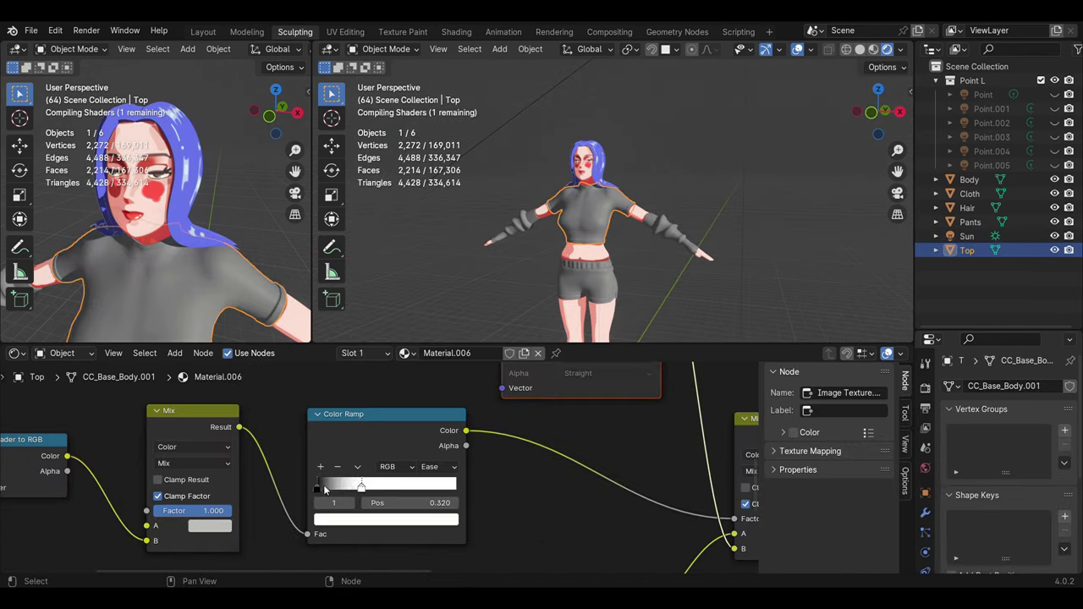
mouse_move(334, 484)
left_mouse_down()
mouse_move(343, 486)
mouse_move(326, 485)
left_mouse_up()
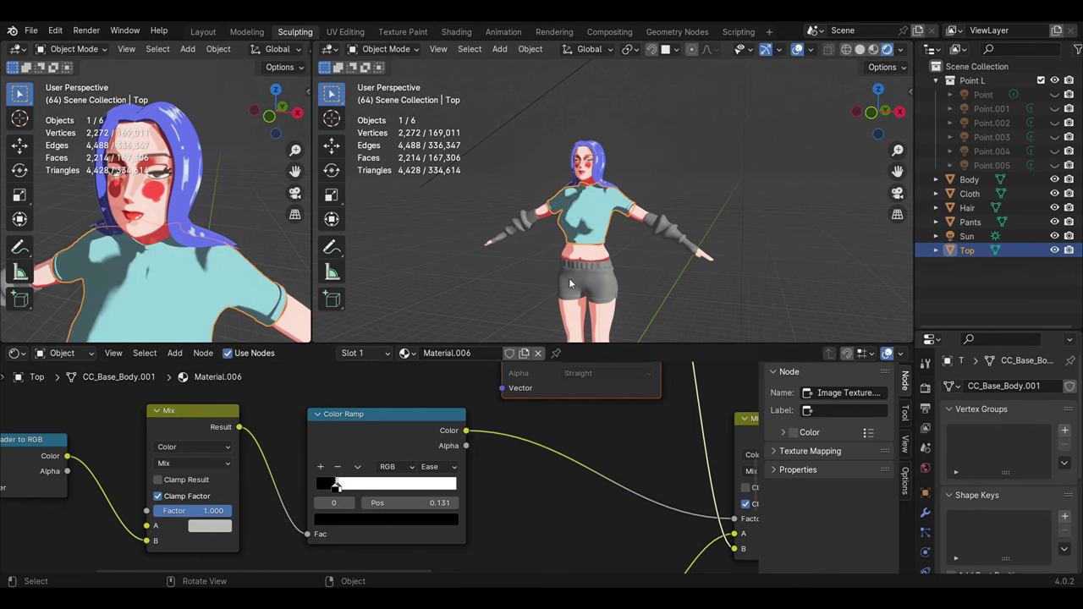
Step: Re-aim the sun lamp with further vertical and free rotations
left_click(677, 107)
key("r")
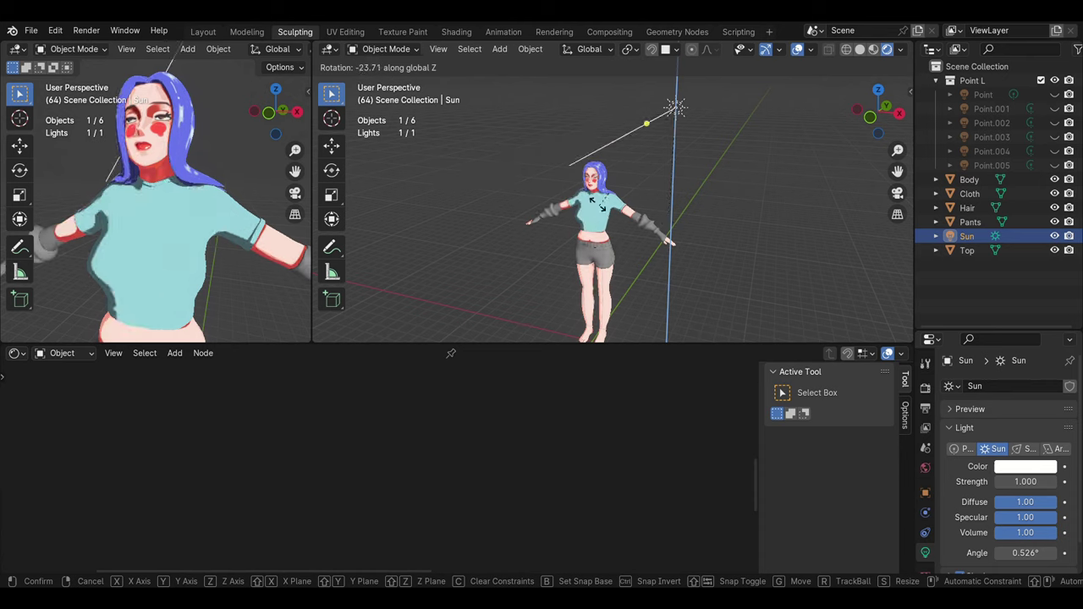
left_click(203, 254)
left_click(203, 254)
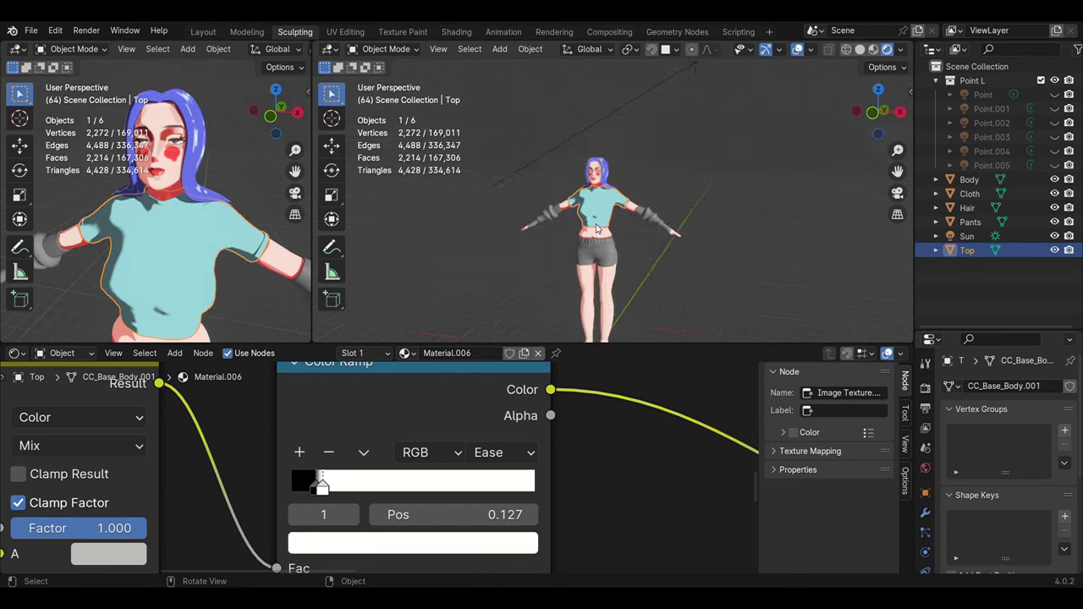
left_click(677, 107)
key("r")
left_click(462, 242)
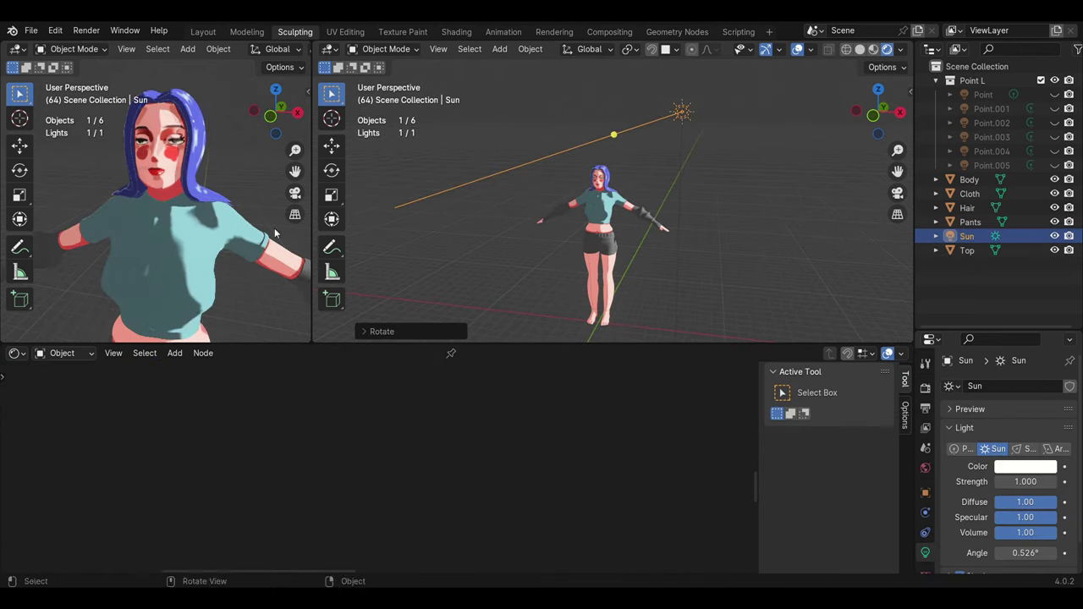
key("r")
left_click(643, 222)
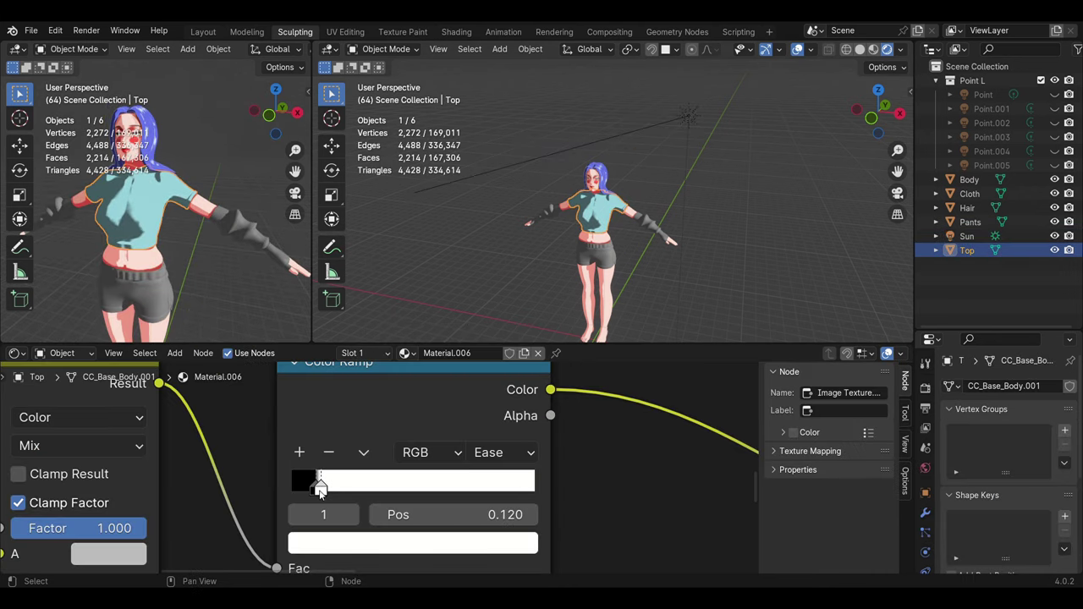
Step: Set the shirt ramp's dark stop to 0.124 with Ease interpolation
left_click_drag(320, 491, 321, 491)
left_click(504, 452)
left_click(496, 375)
left_click(504, 452)
left_click(491, 324)
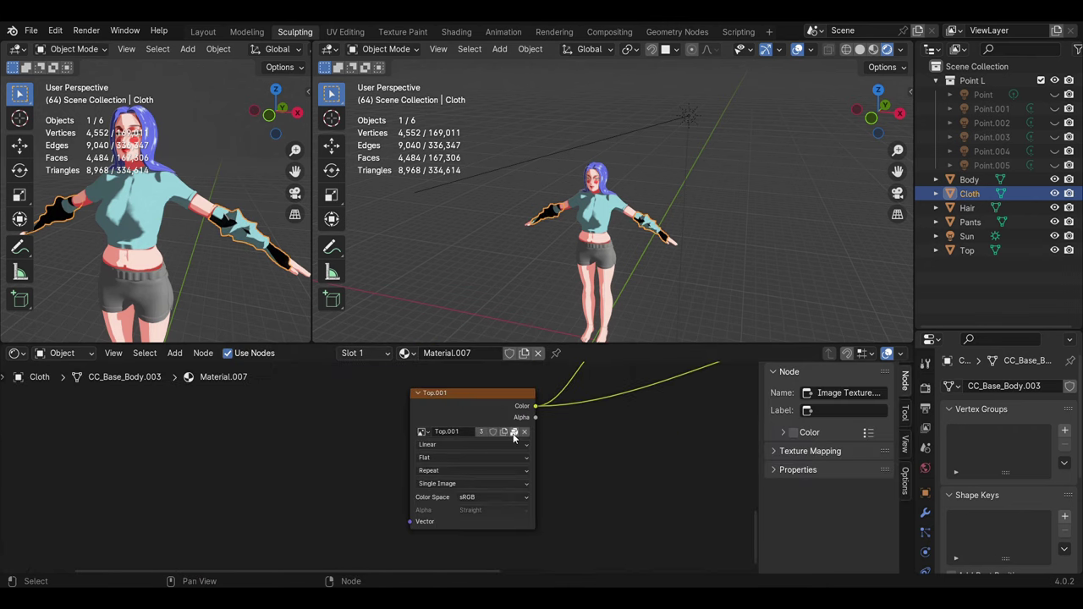
Step: Assign the cloth image to the sleeves' image texture node
left_click(367, 453)
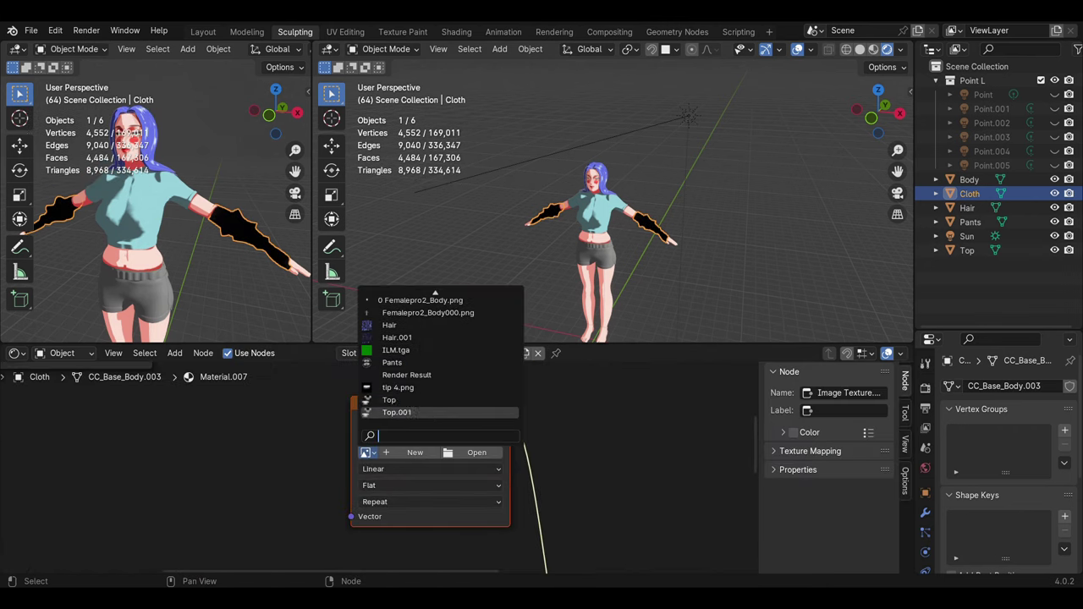
key("Return")
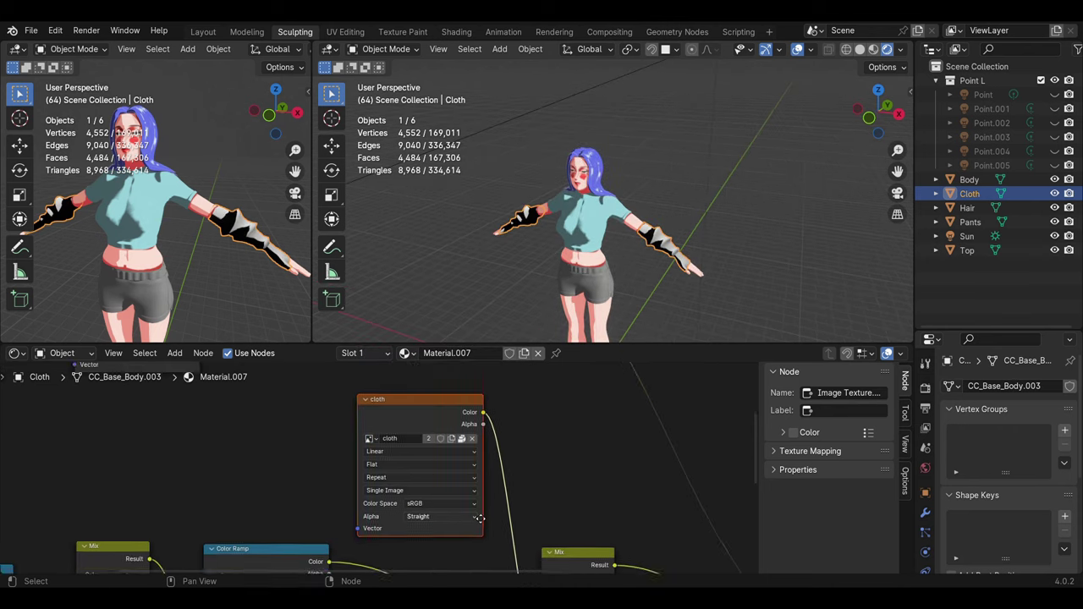
left_click(378, 462)
left_click(432, 423)
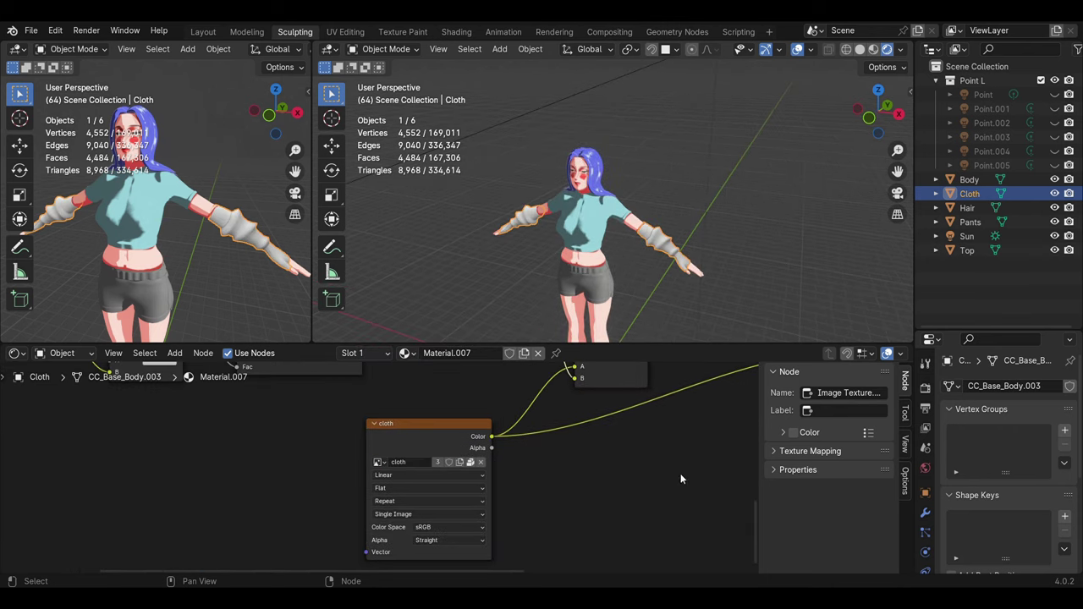
scroll(469, 491, "down", 3, "shift")
scroll(551, 211, "up", 3)
Step: Fill the sleeves with dark navy on the cloth image in Texture Paint
left_click(385, 49)
left_click(404, 144)
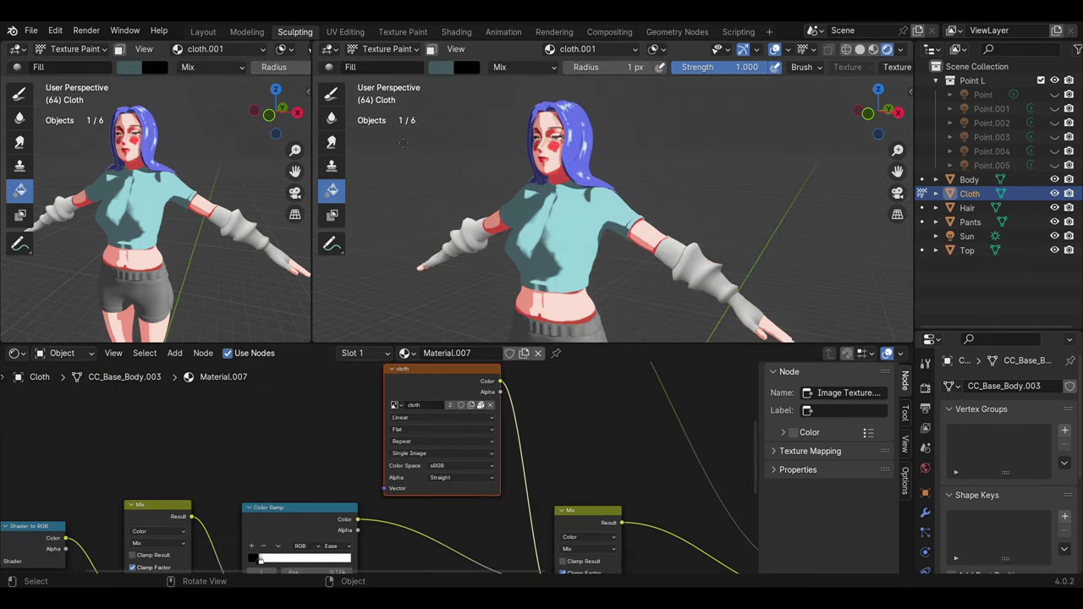
left_click(441, 67)
left_click_drag(573, 178, 573, 220)
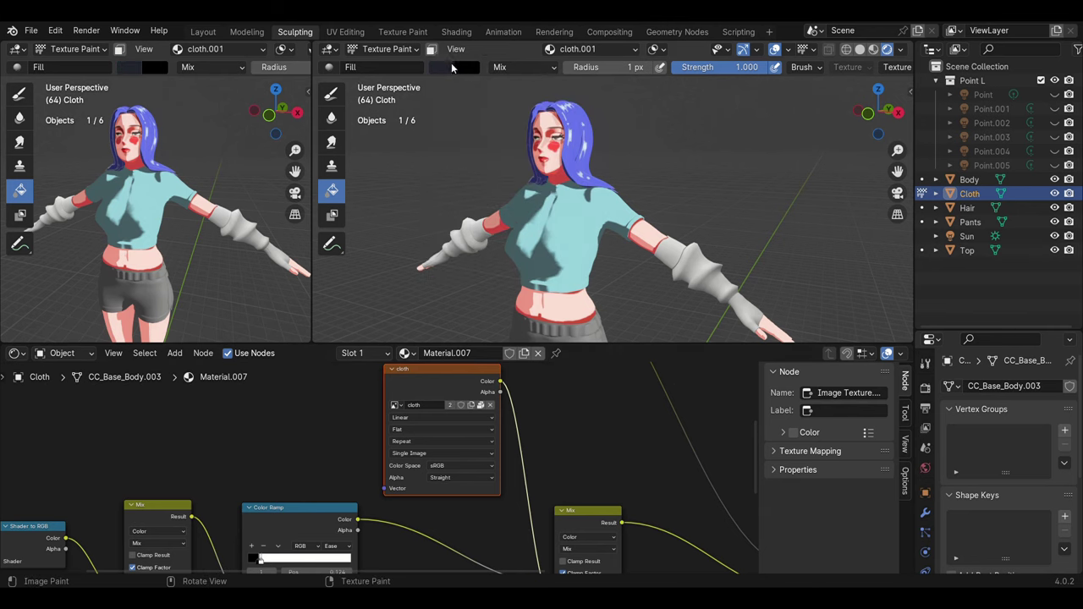
left_click(441, 67)
left_click(593, 48)
left_click(584, 93)
left_click(449, 67)
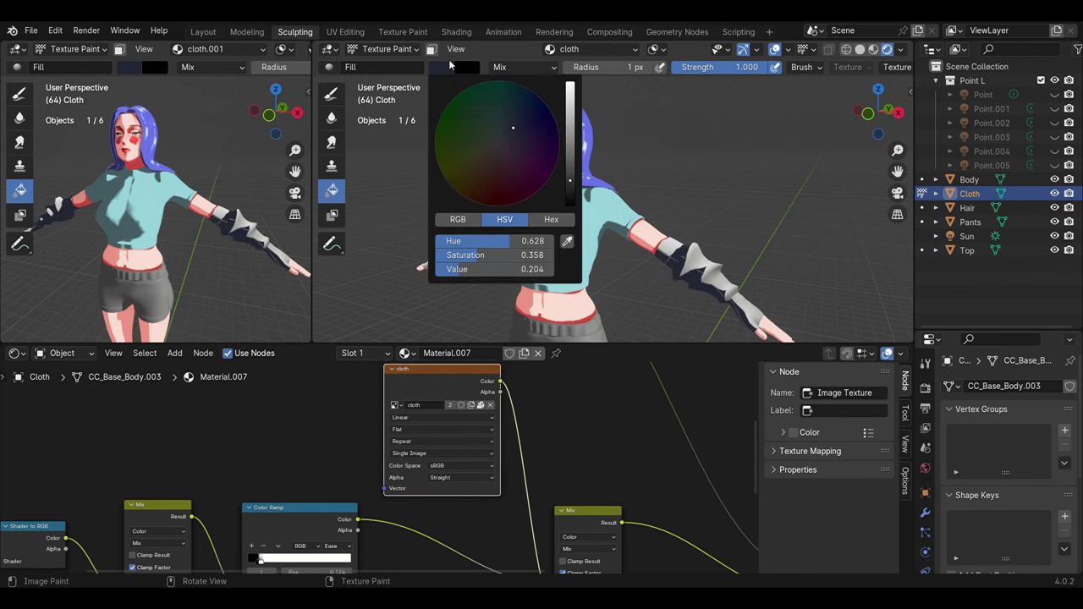
left_click_drag(573, 203, 573, 169)
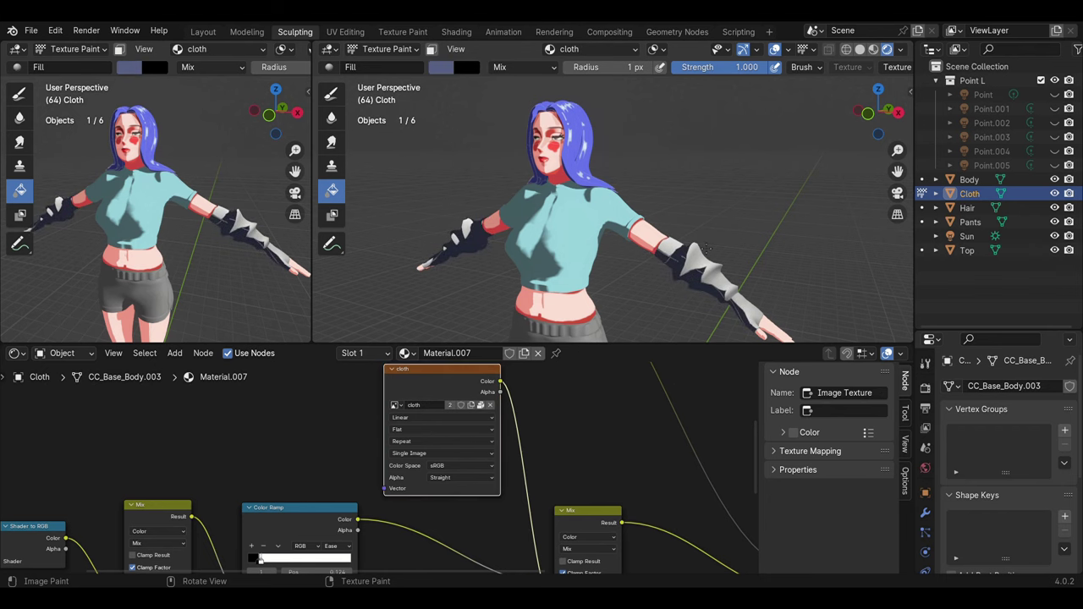
left_click(706, 247)
mouse_move(707, 247)
middle_mouse_down()
mouse_move(618, 268)
mouse_move(668, 280)
middle_mouse_up()
Step: Lighten the paint to a lighter blue, then switch to cloth.001 with dark navy paint
left_click(449, 67)
left_click_drag(480, 256, 508, 256)
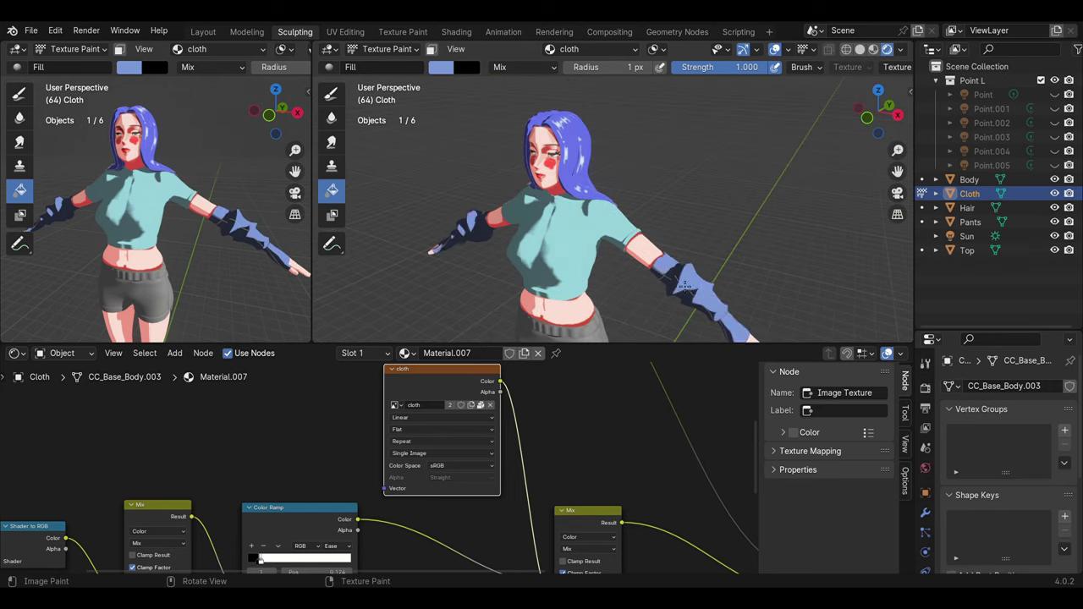
middle_click_drag(694, 292, 661, 271)
left_click(569, 49)
left_click(550, 118)
left_click(450, 67)
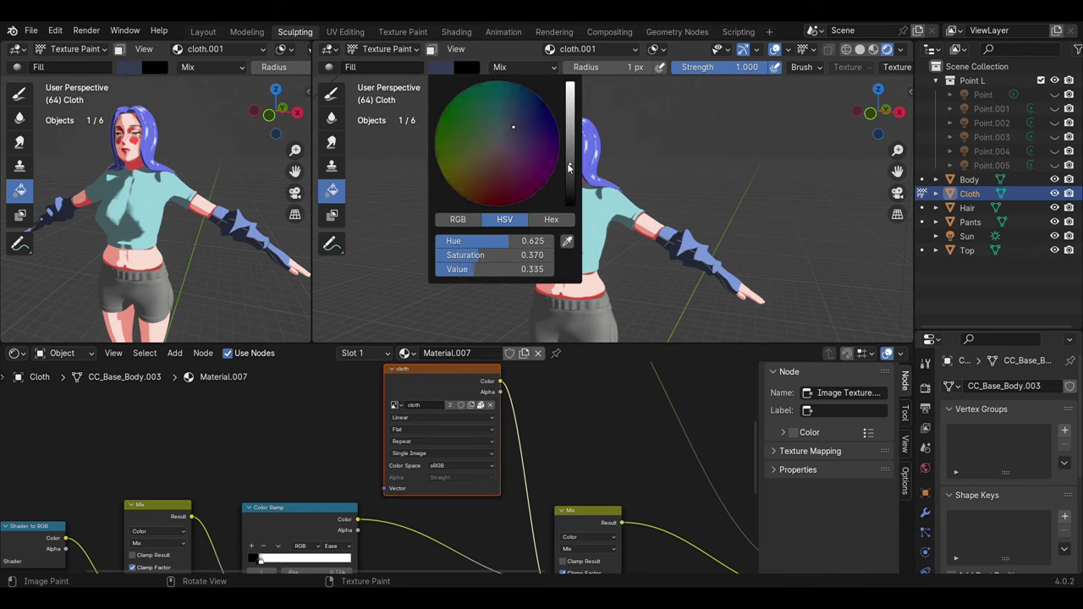
left_click(435, 66)
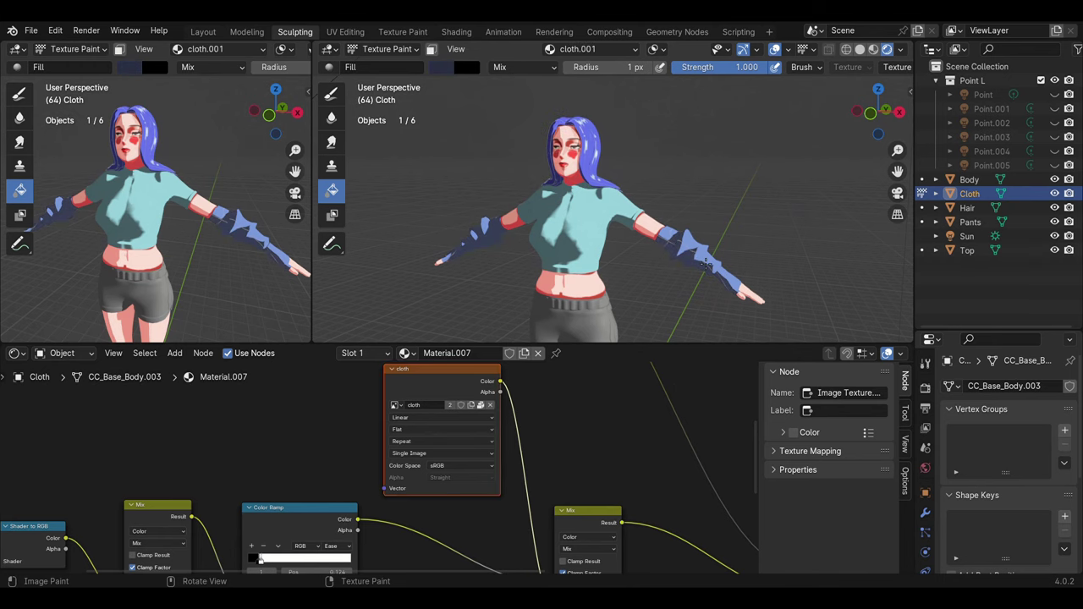
Step: Return to Object Mode and select the Pants object
left_click(387, 48)
left_click(389, 68)
left_click(633, 242)
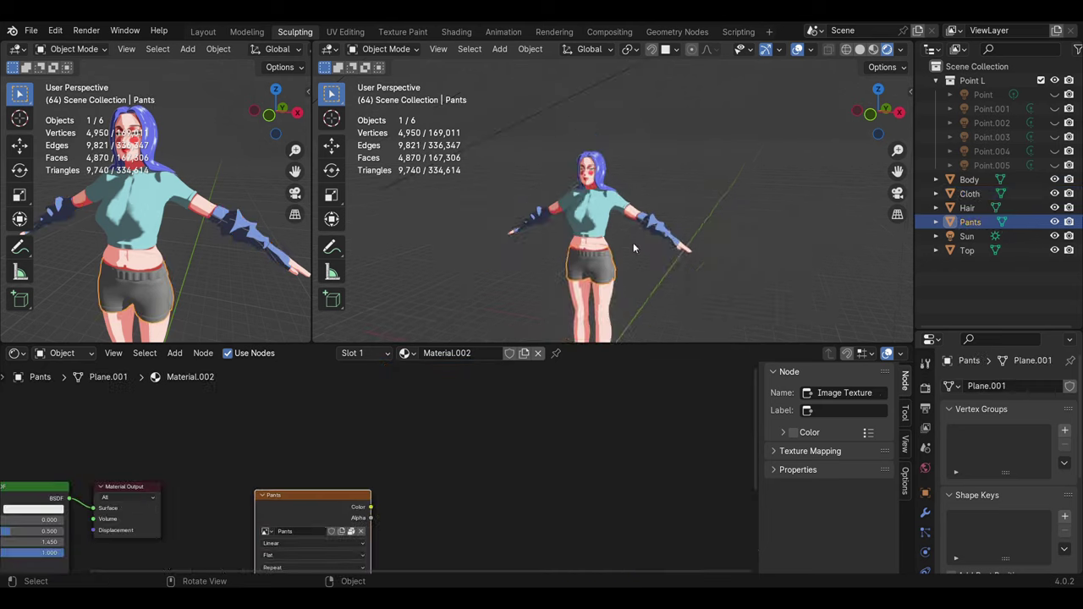
Step: Apply Material.007 to the Pants object and duplicate it into its own copy
middle_click_drag(633, 242, 638, 232, "shift")
left_click(700, 166)
left_click(541, 304)
left_click(404, 353)
left_click(447, 469)
left_click(533, 354)
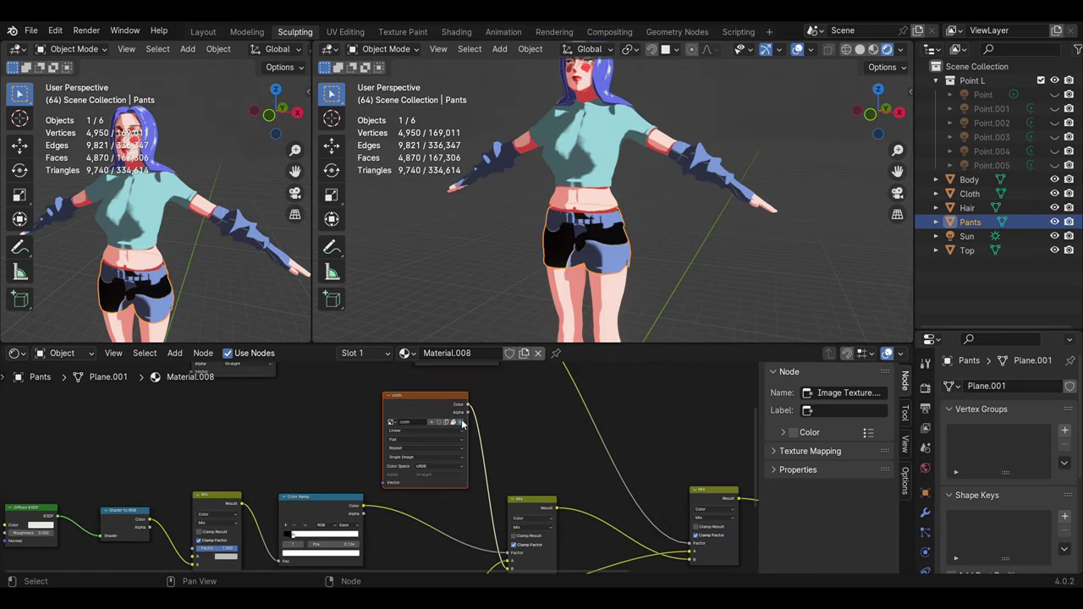
Step: Replace the cloth image in the shorts' texture node with the Pants image
scroll(397, 435, "up", 2)
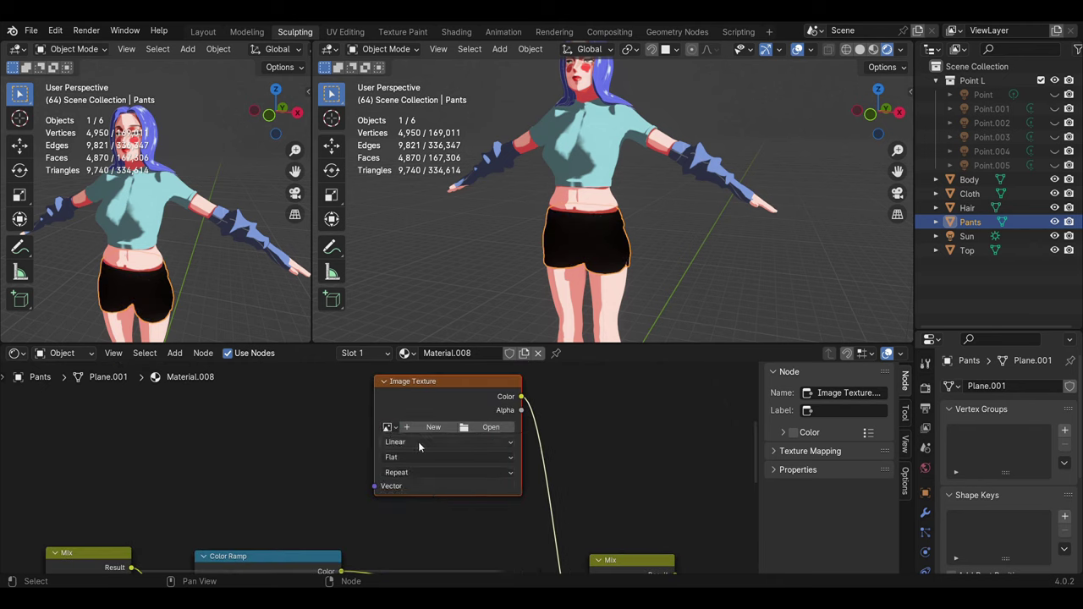
left_click(420, 504)
left_click(347, 491)
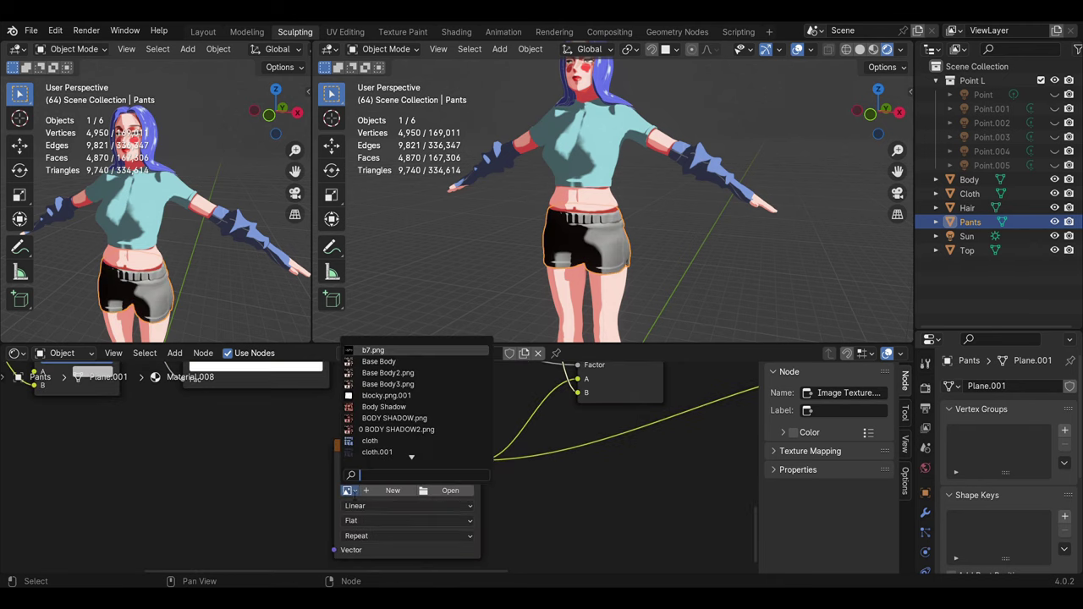
left_click(382, 444)
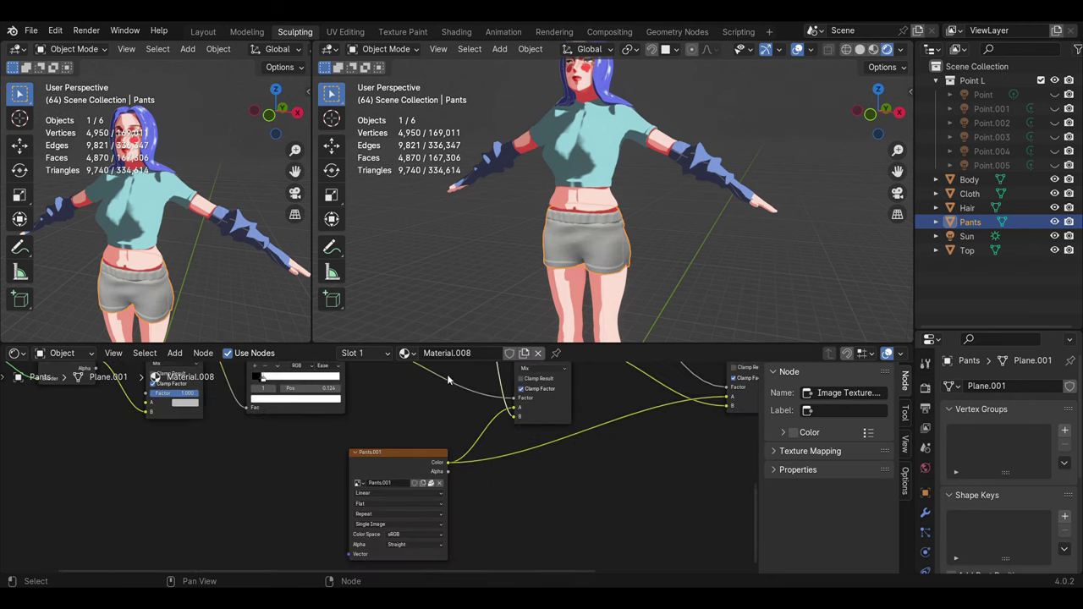
middle_click_drag(440, 483, 459, 420)
Step: Fill the shorts bright red on the Pants image in Texture Paint
left_click(385, 49)
left_click(398, 130)
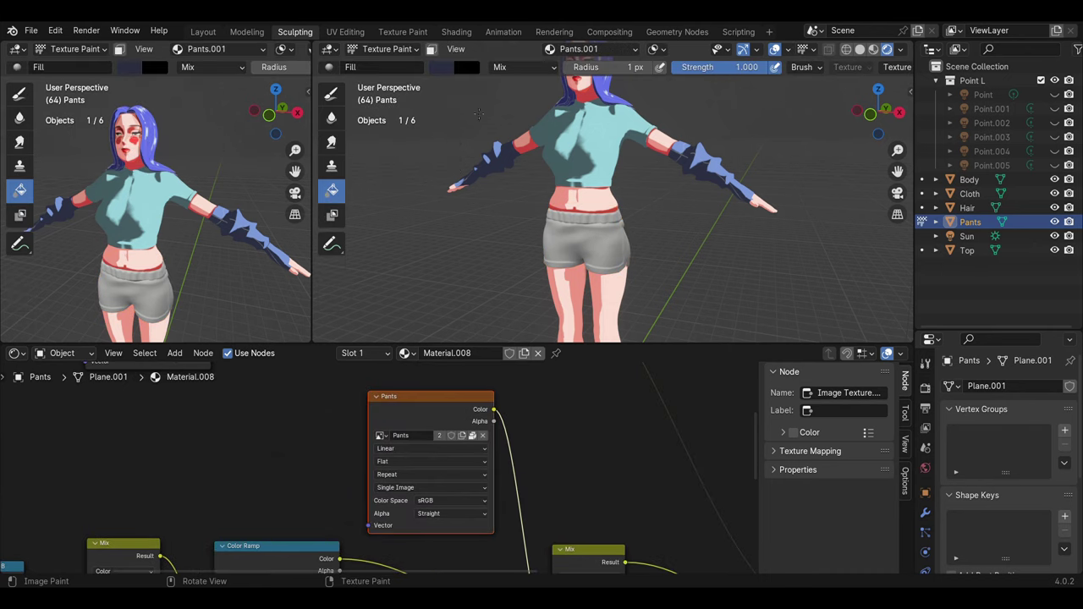
left_click(440, 67)
left_click(496, 187)
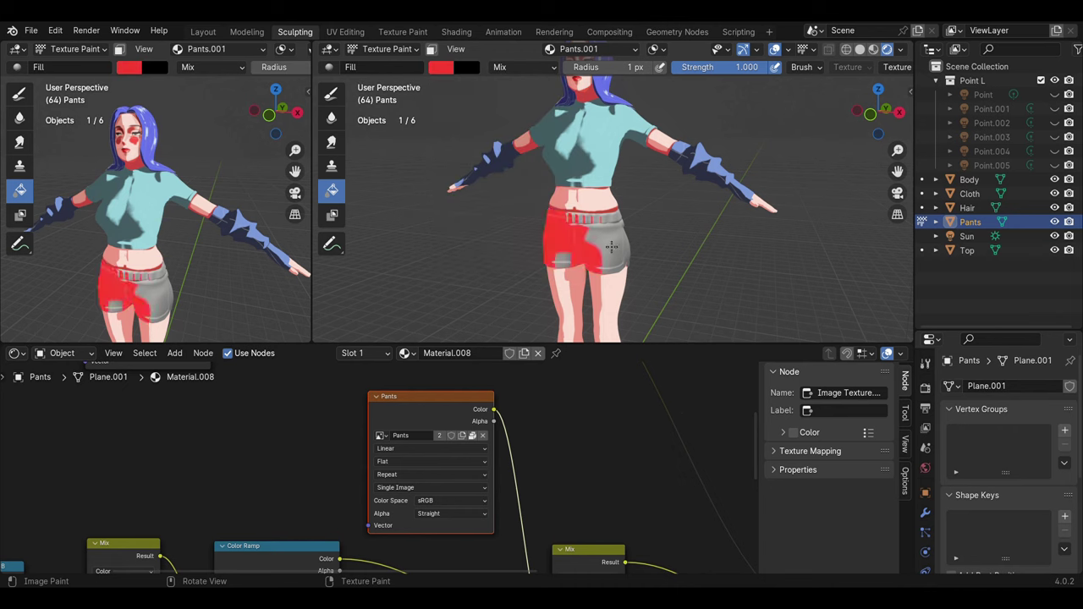
left_click(578, 49)
left_click(576, 168)
left_click(608, 244)
Step: Fill the Pants.001 shading image with dark red and return to Object Mode
left_click(440, 67)
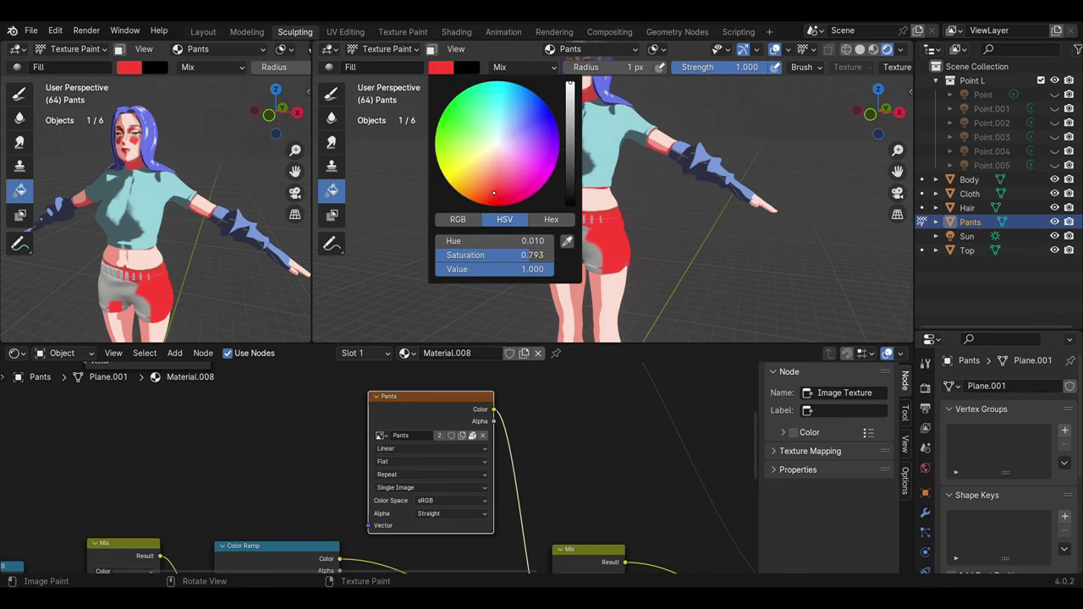
left_click(578, 48)
left_click(583, 153)
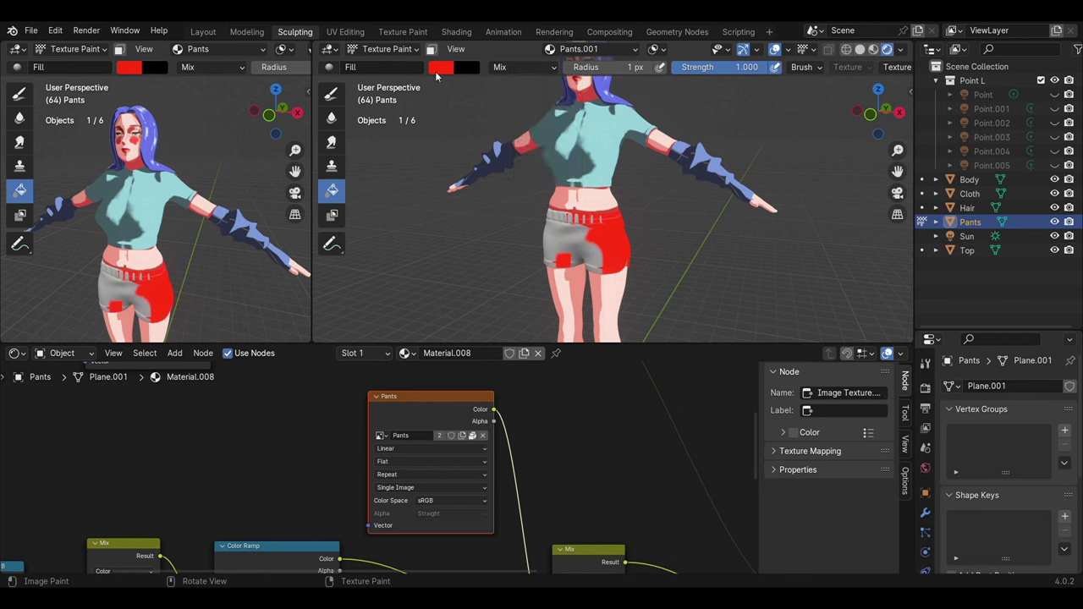
left_click(440, 68)
left_click(584, 237)
scroll(655, 210, "down", 3)
middle_click_drag(655, 211, 529, 227)
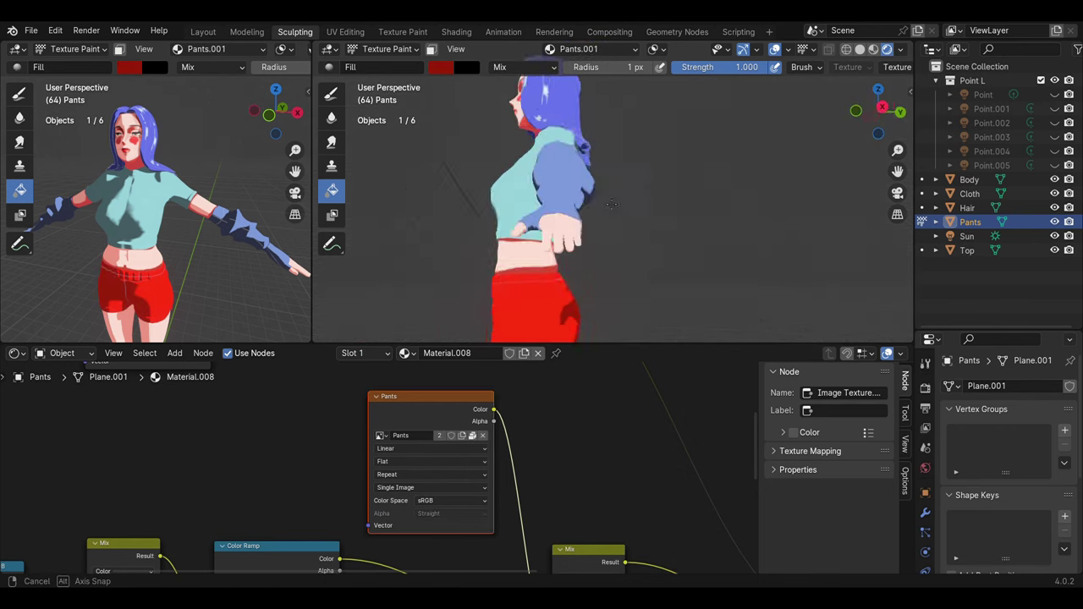
middle_click_drag(529, 227, 661, 220)
left_click(392, 48)
left_click(389, 68)
right_click(184, 343)
Step: Close the bottom editor and left 3D view, show object properties, and deselect Pants
left_click(183, 341)
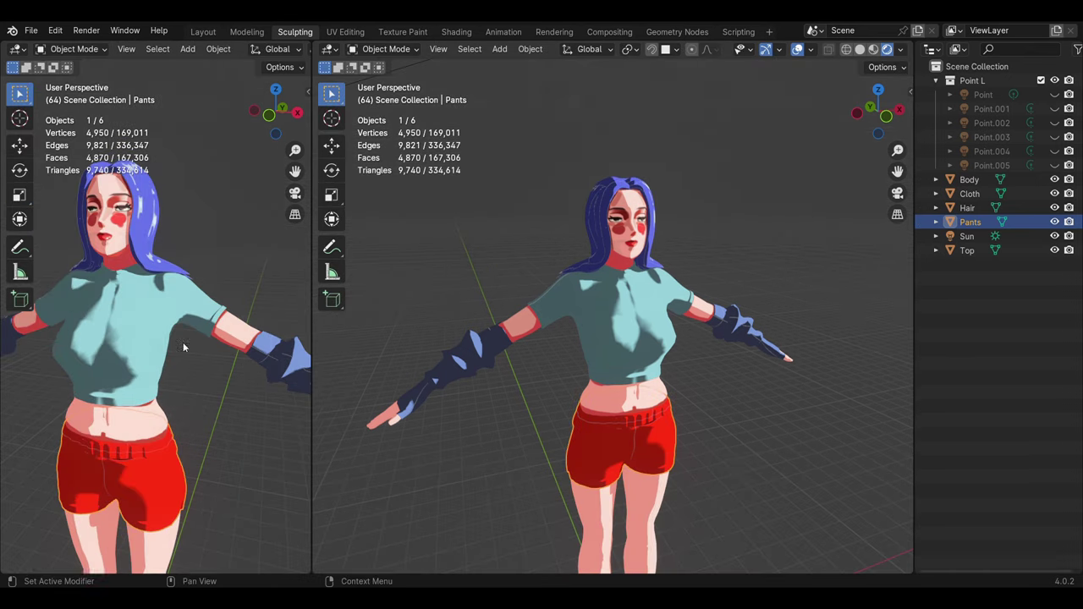
left_click(931, 291)
left_click(880, 345)
right_click(235, 48)
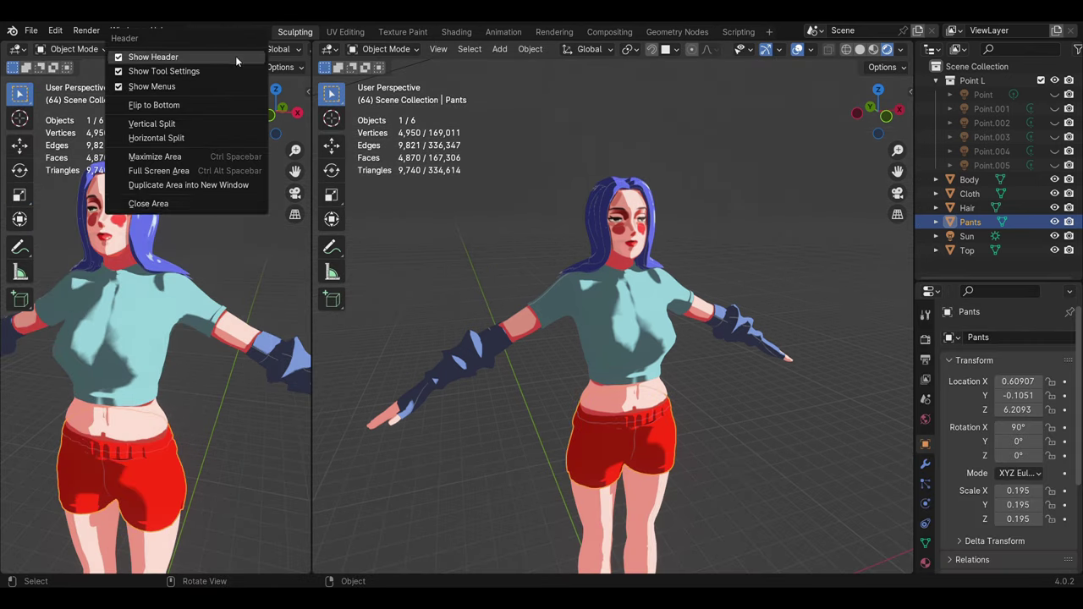
left_click(148, 203)
mouse_move(418, 268)
middle_mouse_down()
mouse_move(413, 362)
mouse_move(520, 284)
mouse_move(637, 273)
mouse_move(493, 337)
mouse_move(563, 333)
middle_mouse_up()
left_click(519, 283)
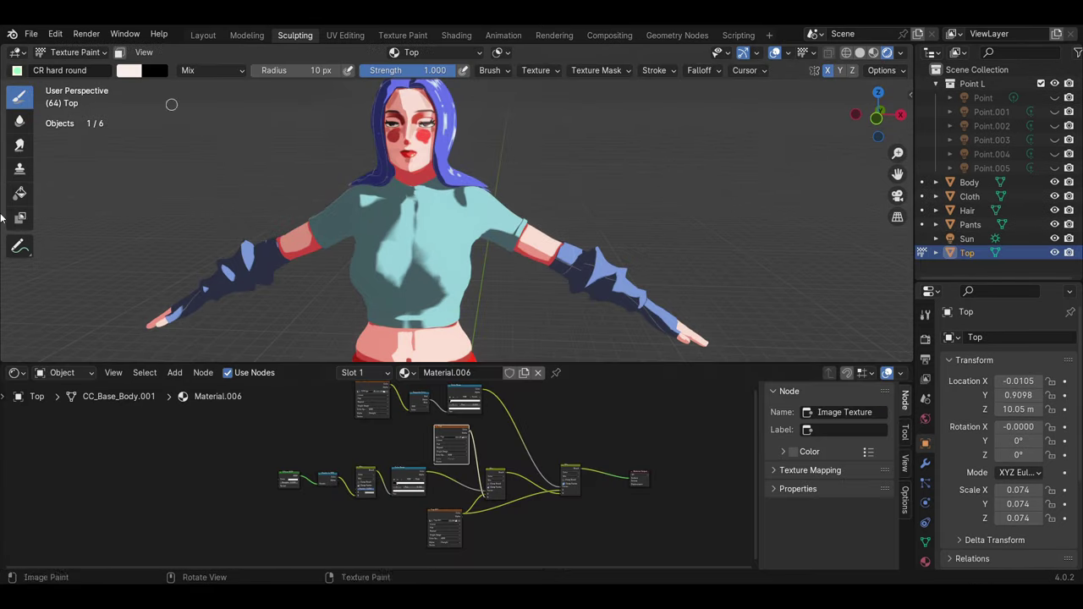
Step: Shrink the node editor and split the area into two side-by-side 3D views
scroll(457, 220, "down", 2)
left_click_drag(457, 365, 457, 457)
left_click_drag(3, 80, 316, 254)
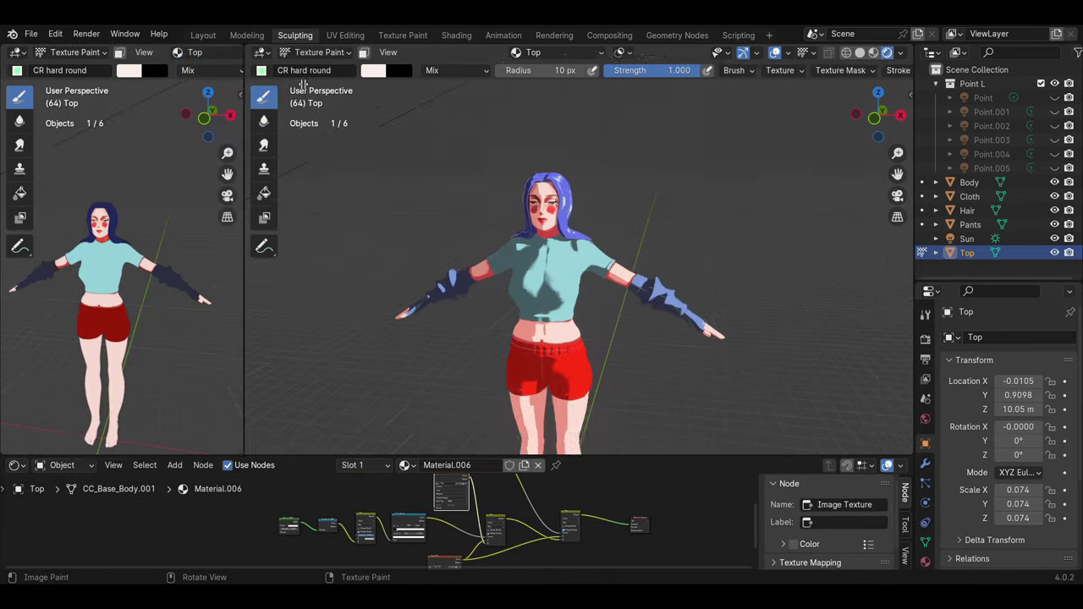
scroll(190, 316, "up", 2)
scroll(190, 316, "up", 3)
scroll(614, 285, "up", 3)
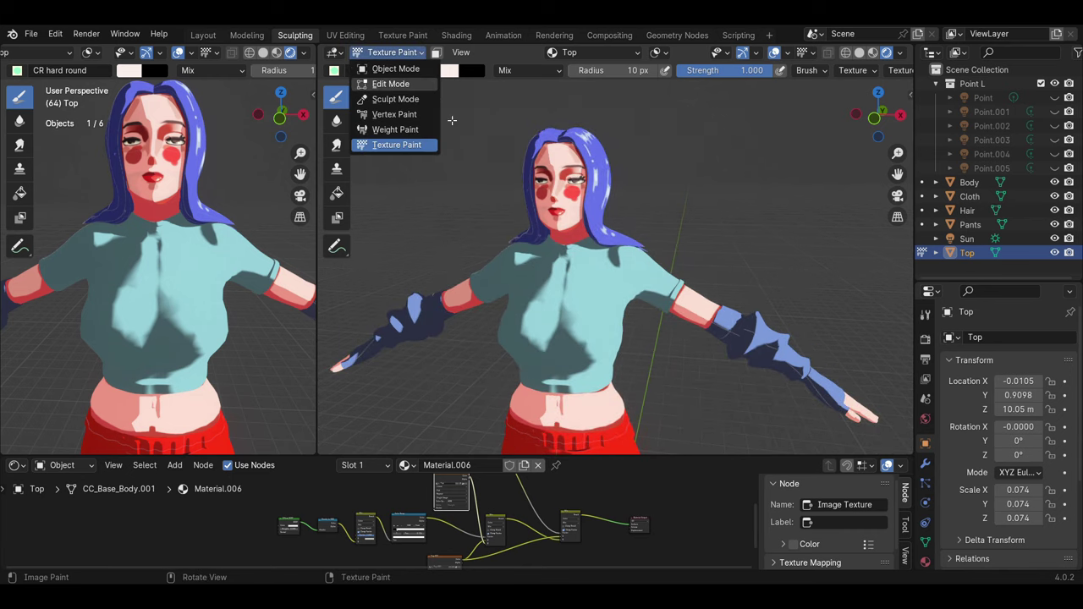
Step: Select the top's collar face band in Edit Mode, then mask Texture Paint to those faces
left_click(390, 84)
scroll(494, 198, "up", 3)
scroll(494, 198, "up", 3)
left_click(493, 198, "alt")
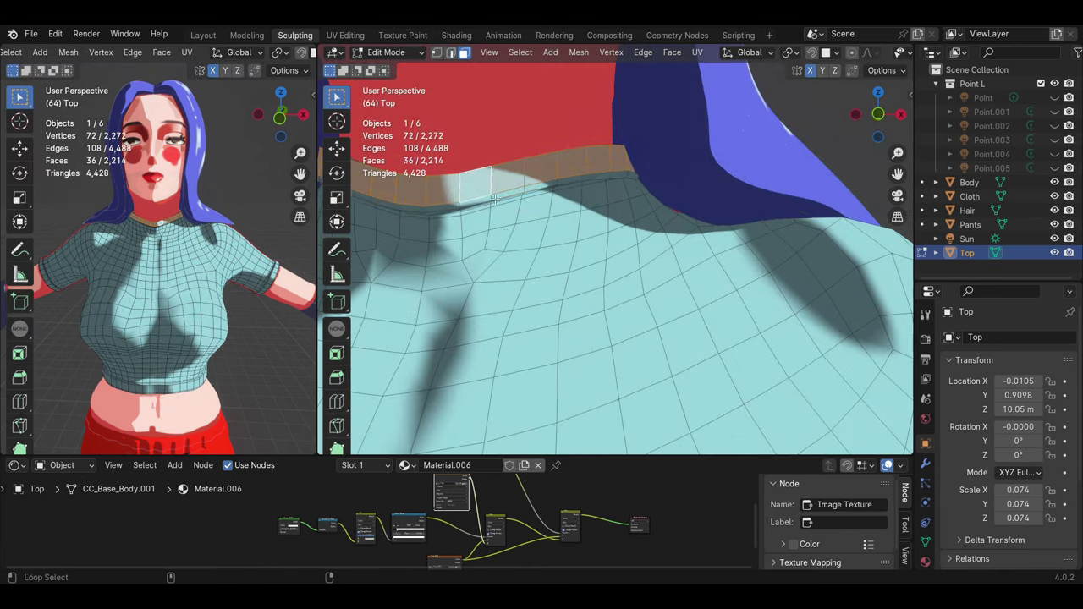
scroll(493, 198, "down", 2)
scroll(493, 198, "down", 2)
scroll(593, 271, "down", 2)
key("e")
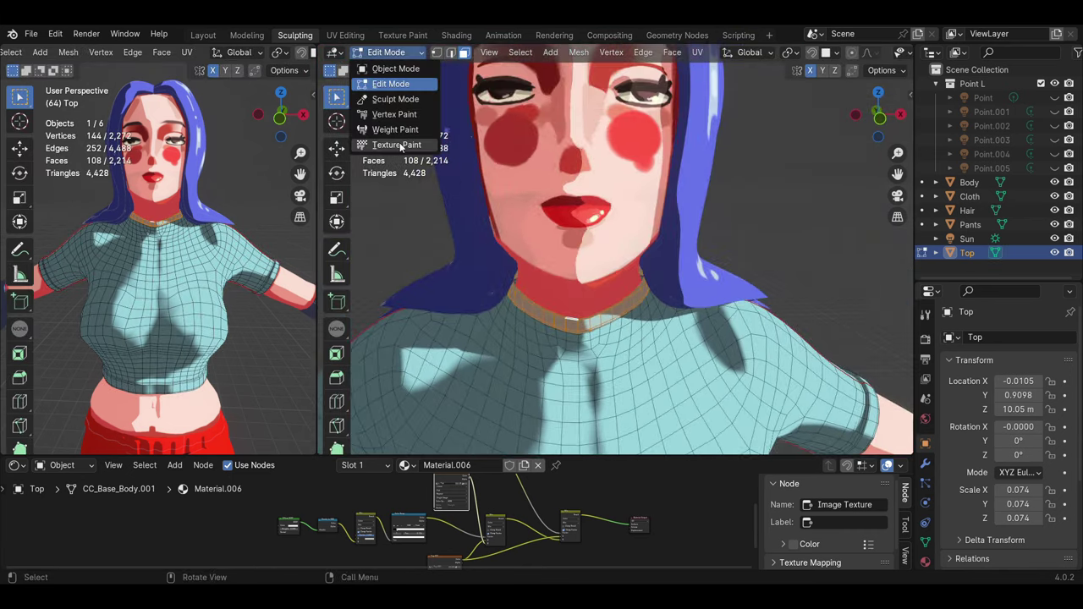
left_click(400, 144)
scroll(474, 101, "down", 3)
left_click(437, 53)
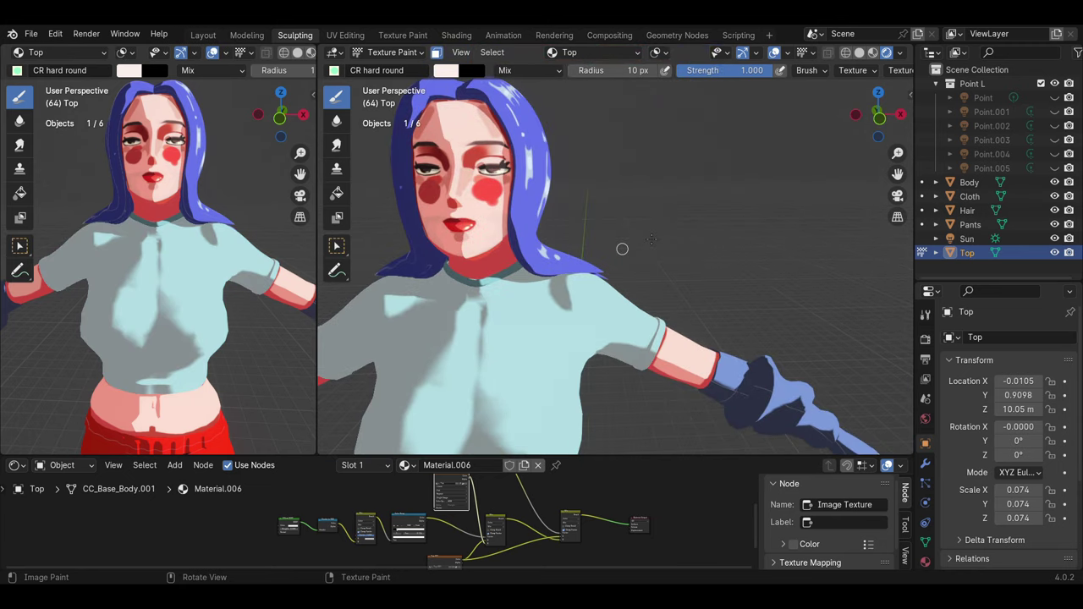
Step: Lower the paint colour's brightness to grey while temporarily hiding the Sun light
scroll(478, 292, "up", 1)
scroll(465, 309, "up", 1)
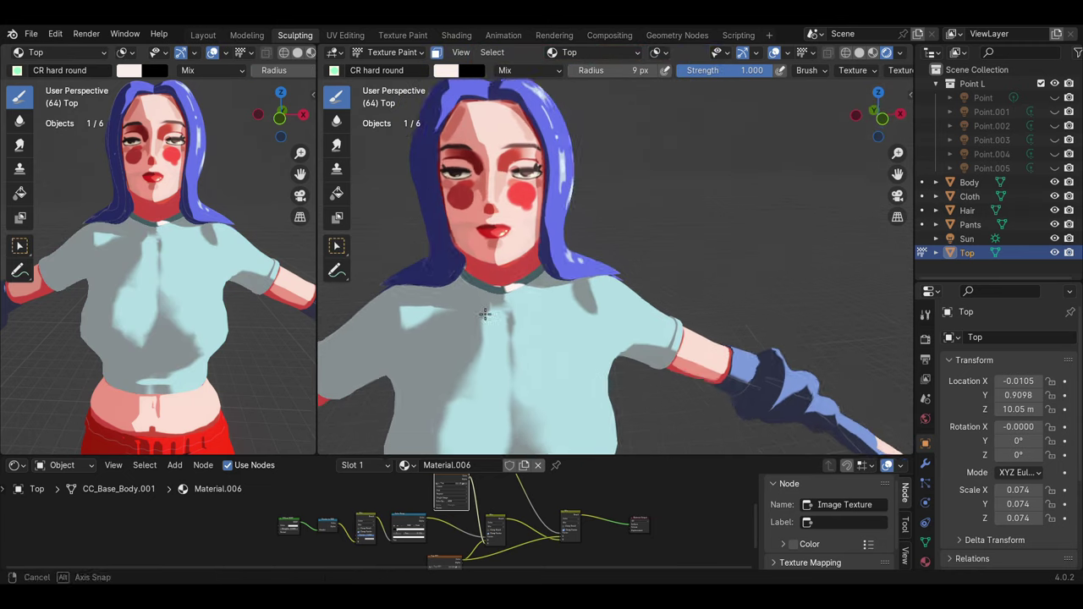
scroll(592, 312, "down", 2)
left_click(1054, 252)
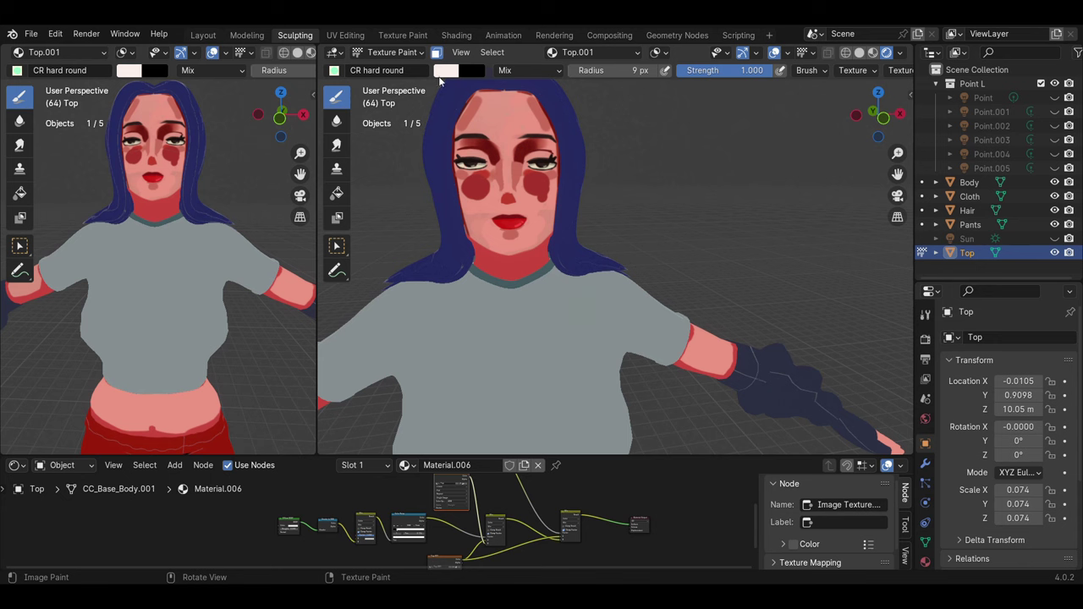
left_click(1054, 252)
left_click(446, 70)
left_click_drag(557, 271, 522, 267)
left_click(1054, 238)
left_click(446, 70)
middle_click_drag(516, 271, 478, 304)
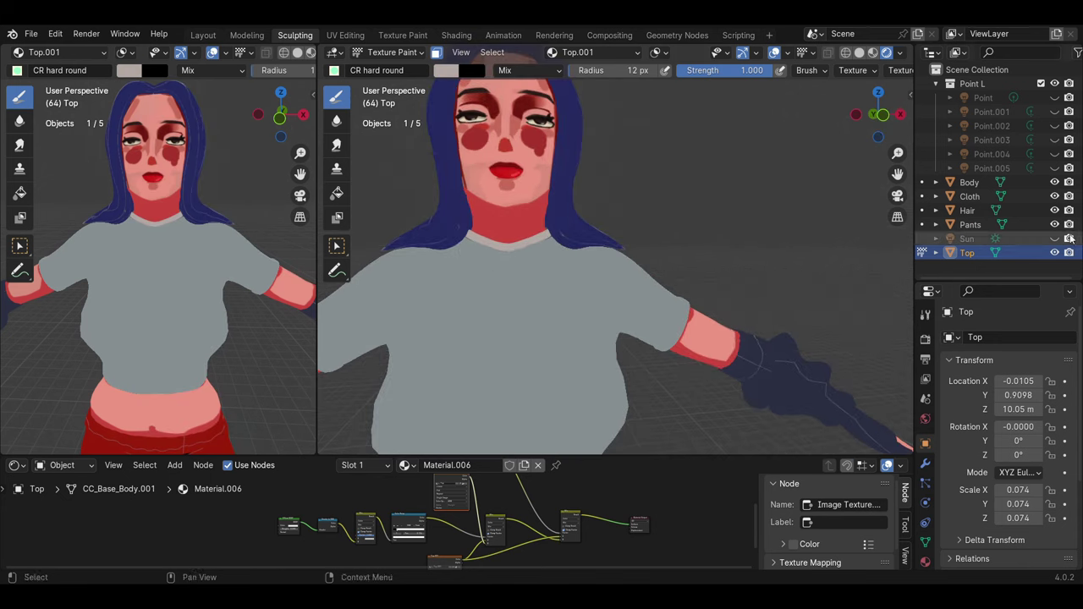
left_click(1054, 238)
scroll(593, 330, "up", 3)
Step: Select the sleeve cuff faces in Edit Mode and return to Texture Paint
left_click(392, 52)
left_click(390, 82)
scroll(590, 328, "up", 2)
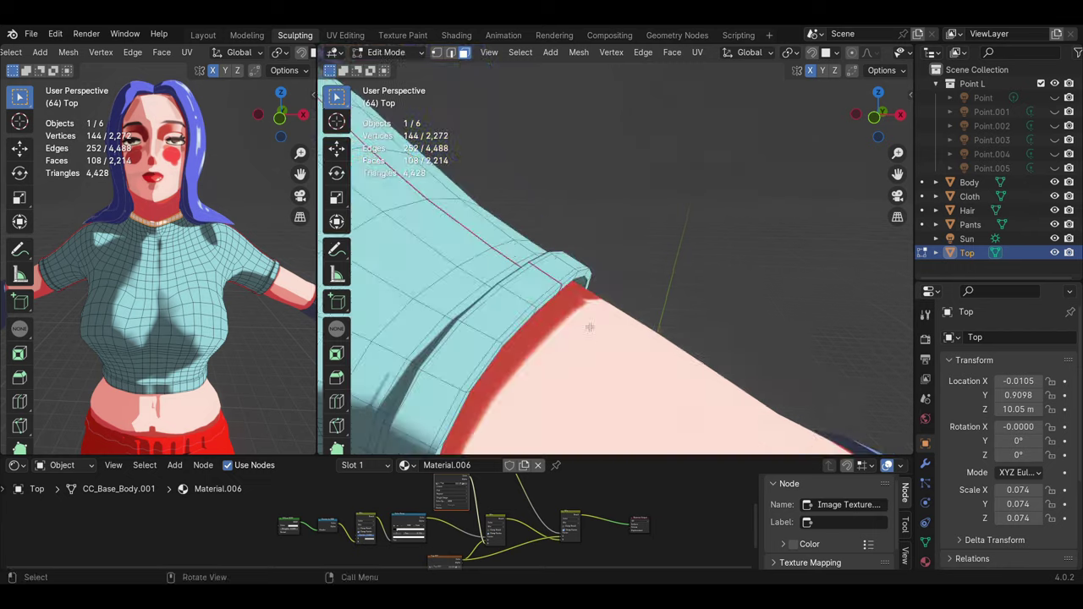
left_click(502, 344, "alt")
scroll(502, 344, "down", 3)
middle_click_drag(501, 344, 400, 71)
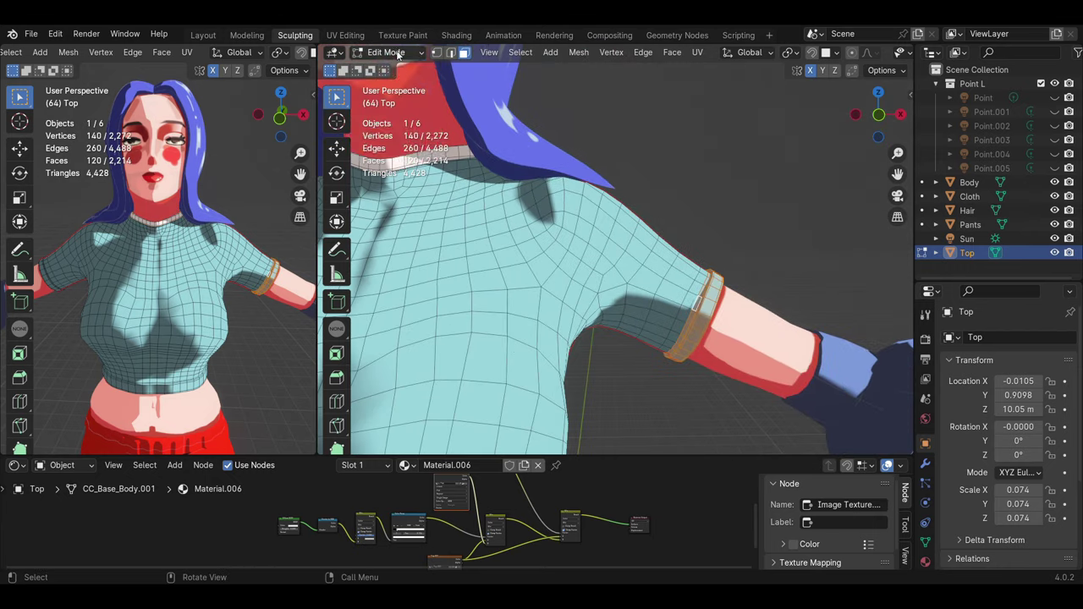
left_click(385, 52)
left_click(406, 148)
Step: Switch to the Fill tool, paint onto the Top.001 image, and sample a colour
left_click(446, 70)
mouse_move(550, 304)
middle_mouse_down()
mouse_move(607, 269)
mouse_move(433, 246)
mouse_move(593, 254)
mouse_move(688, 291)
mouse_move(593, 211)
middle_mouse_up()
left_click(337, 193)
left_click(449, 70)
left_click(574, 51)
left_click(561, 124)
key("s")
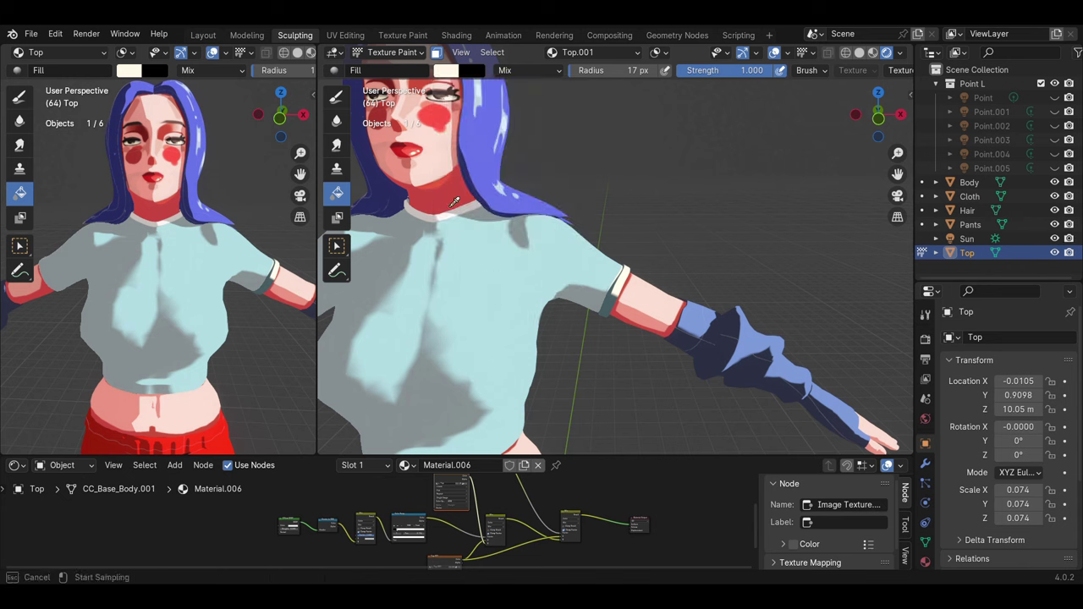
middle_click_drag(608, 312, 617, 299, "ctrl")
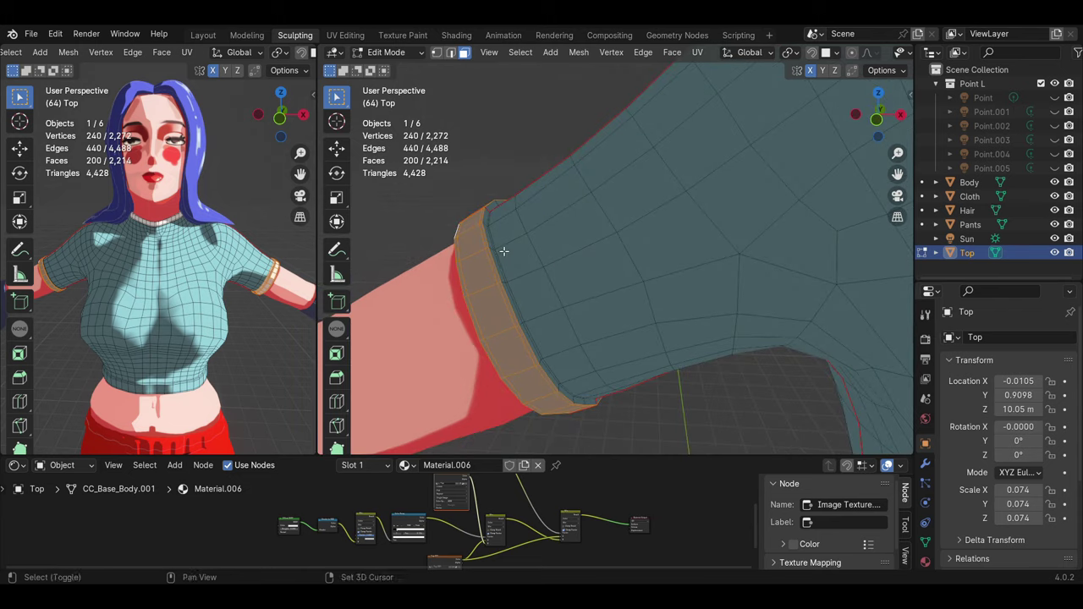
Step: Reopen Texture Paint and check the paint colour and image list
left_click(396, 145)
left_click(593, 51)
left_click(446, 70)
left_click(592, 52)
left_click(446, 70)
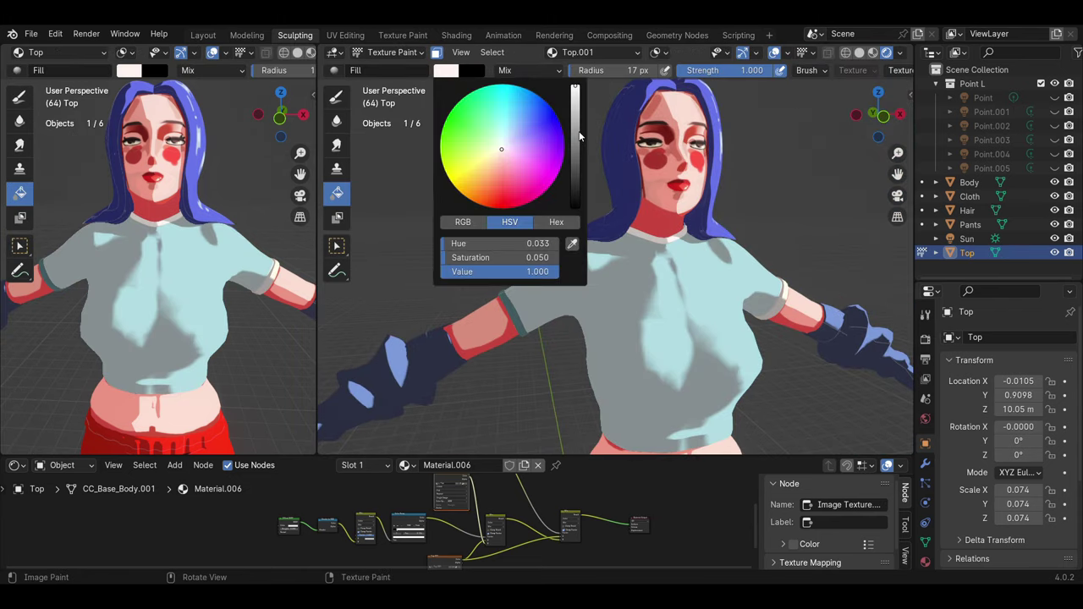
scroll(609, 279, "down", 5)
Step: Return to Object Mode, select the Sun light and start rotating it
left_click(404, 52)
left_click(394, 66)
left_click(966, 238)
key("r")
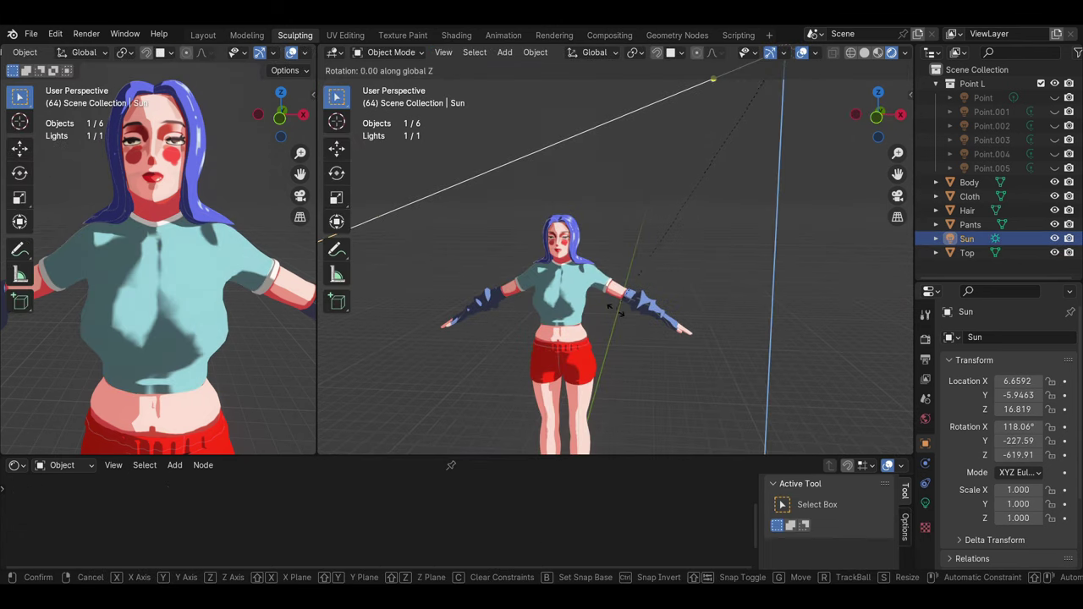
scroll(642, 255, "up", 3)
Step: Re-enter Texture Paint on the top, painting onto the Top image
left_click(390, 84)
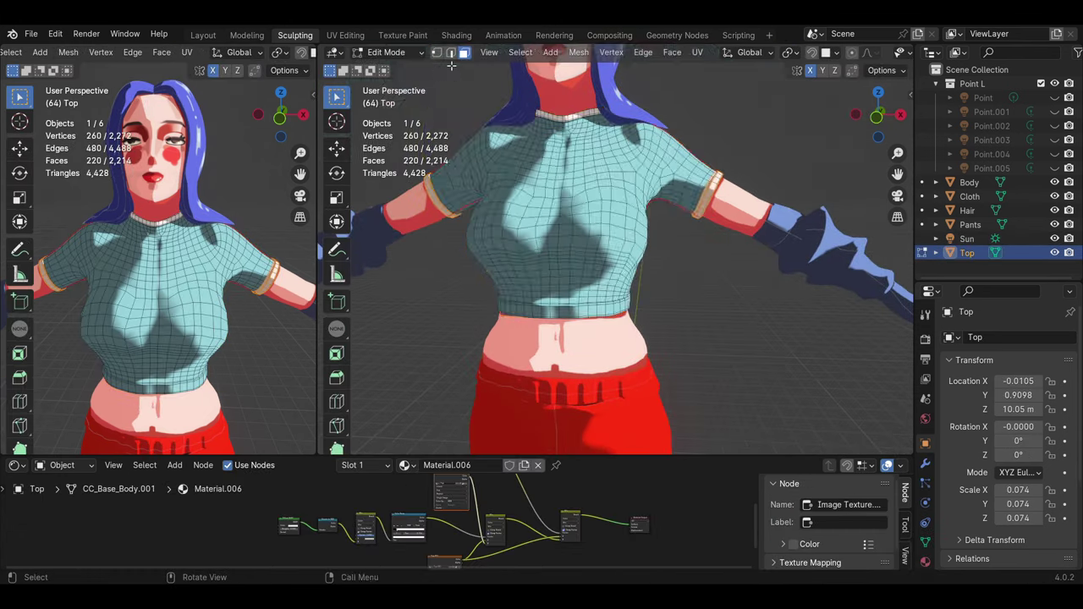
scroll(553, 339, "up", 4)
scroll(553, 386, "down", 5)
scroll(553, 386, "down", 4)
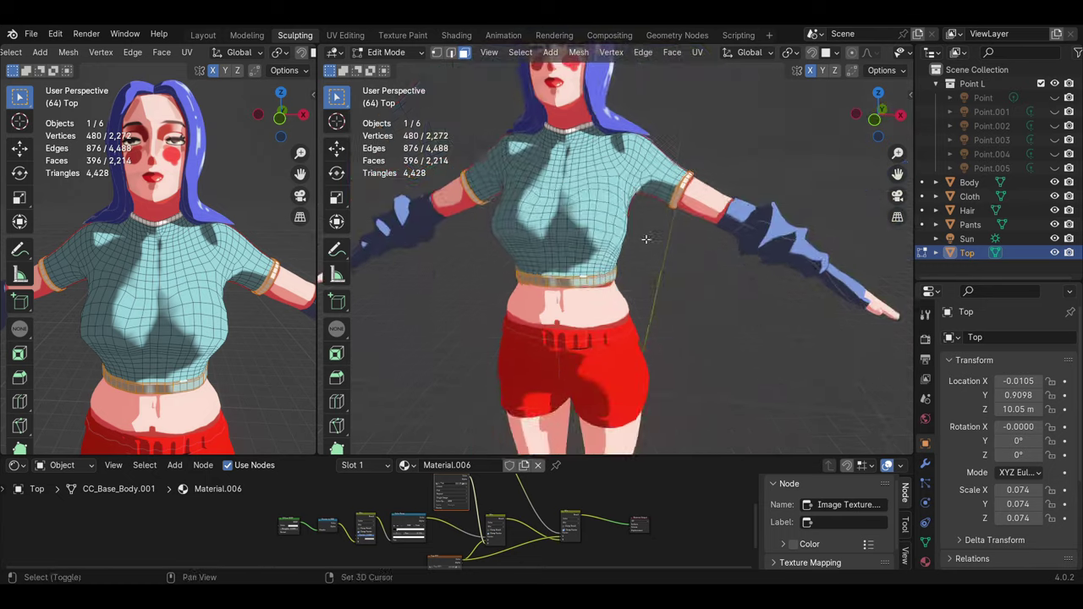
left_click(385, 52)
left_click(430, 131)
left_click(578, 52)
left_click(556, 138)
Step: Pick a near-white paint colour, undoing a brief switch to grey
left_click(446, 70)
left_click(511, 167)
middle_click_drag(508, 169, 548, 72)
left_click(446, 70)
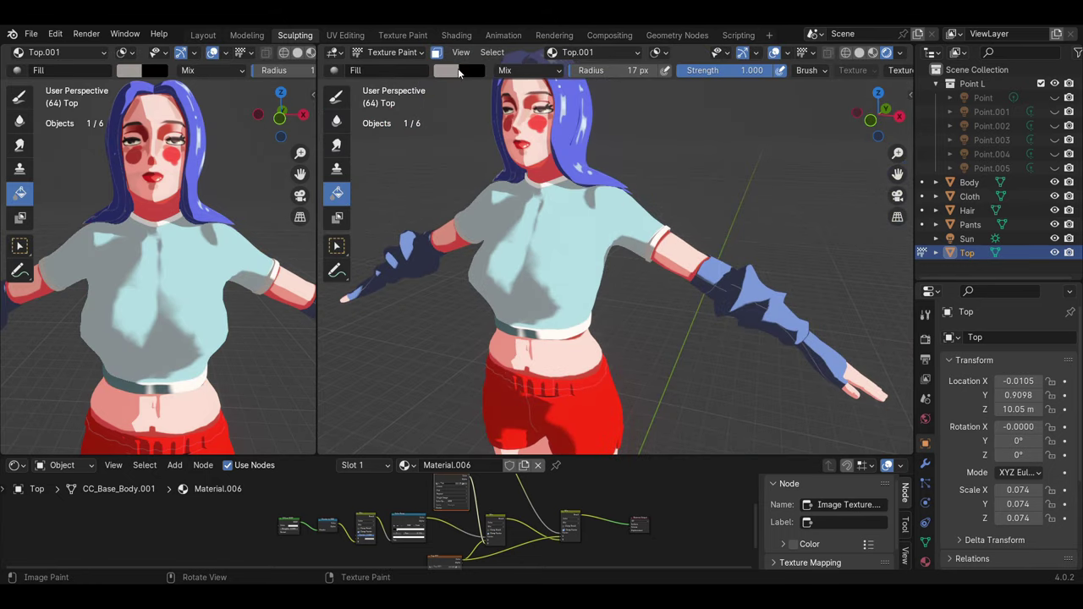
key("ctrl+z")
key("ctrl+z")
middle_click_drag(550, 254, 474, 253)
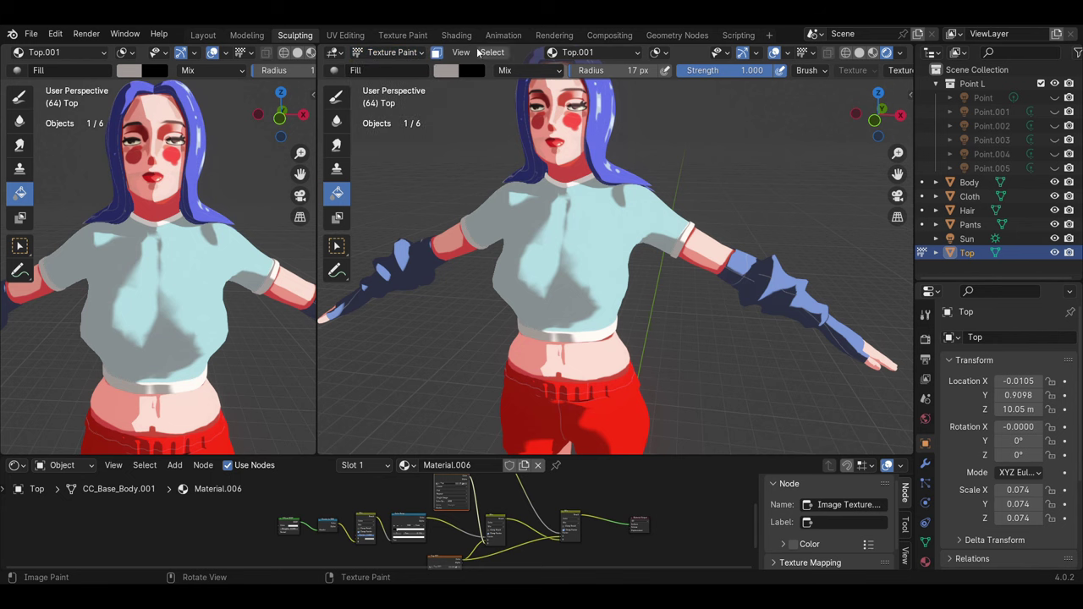
Step: Rotate the Sun light around Z to a new angle
key("ctrl+Tab")
scroll(680, 208, "down", 3)
left_click(966, 237)
key("r")
key("z")
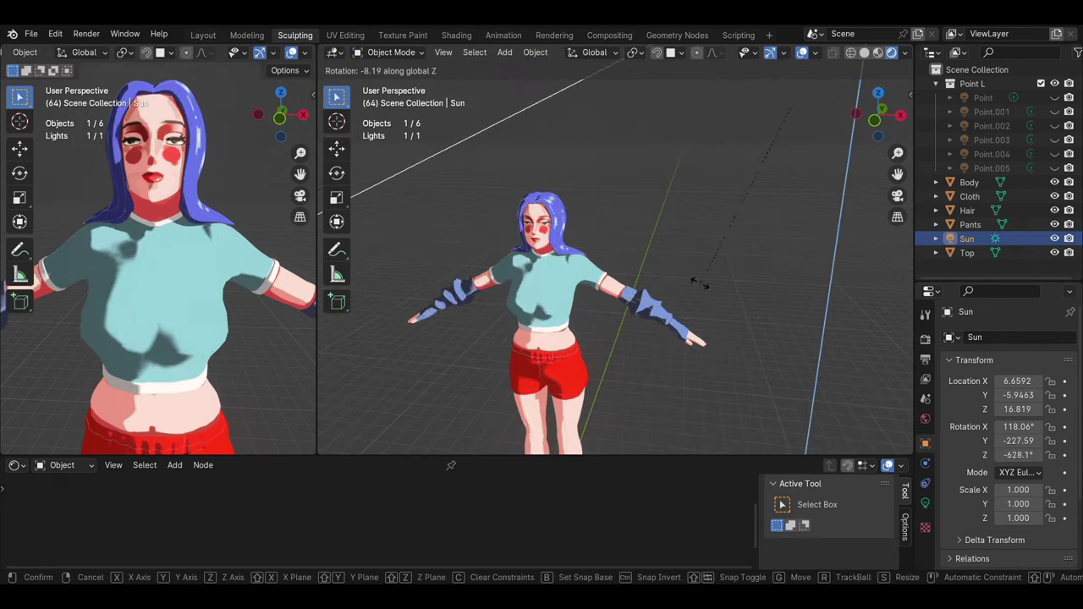
left_click(699, 285)
scroll(626, 263, "up", 3)
scroll(599, 255, "up", 3)
Step: Select the Top shirt, switch back to Texture Paint, and check the brush colour
left_click(576, 246)
left_click(391, 52)
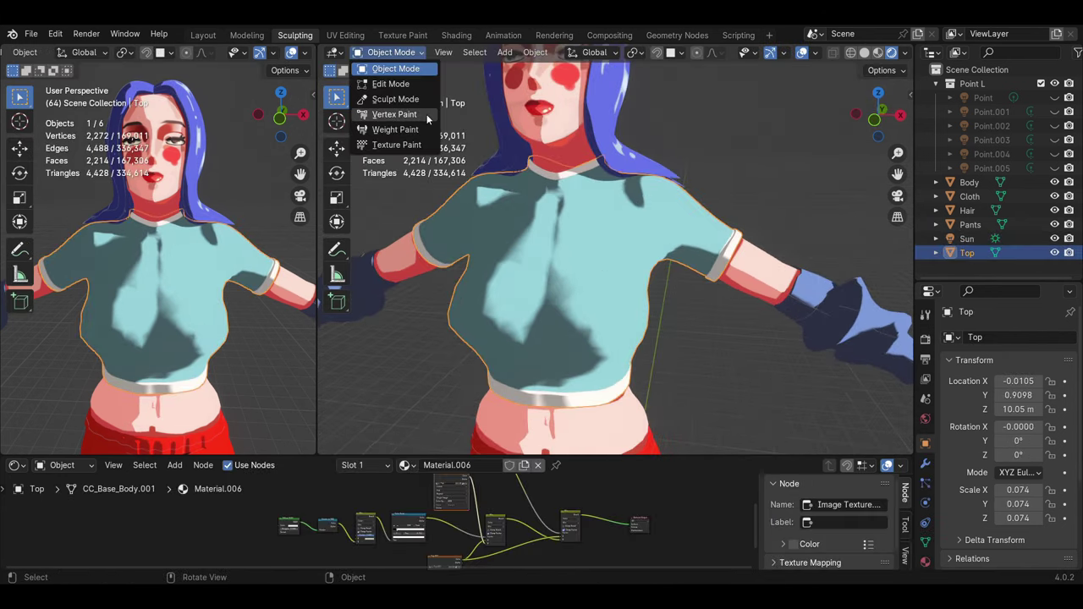
left_click(396, 145)
left_click(446, 70)
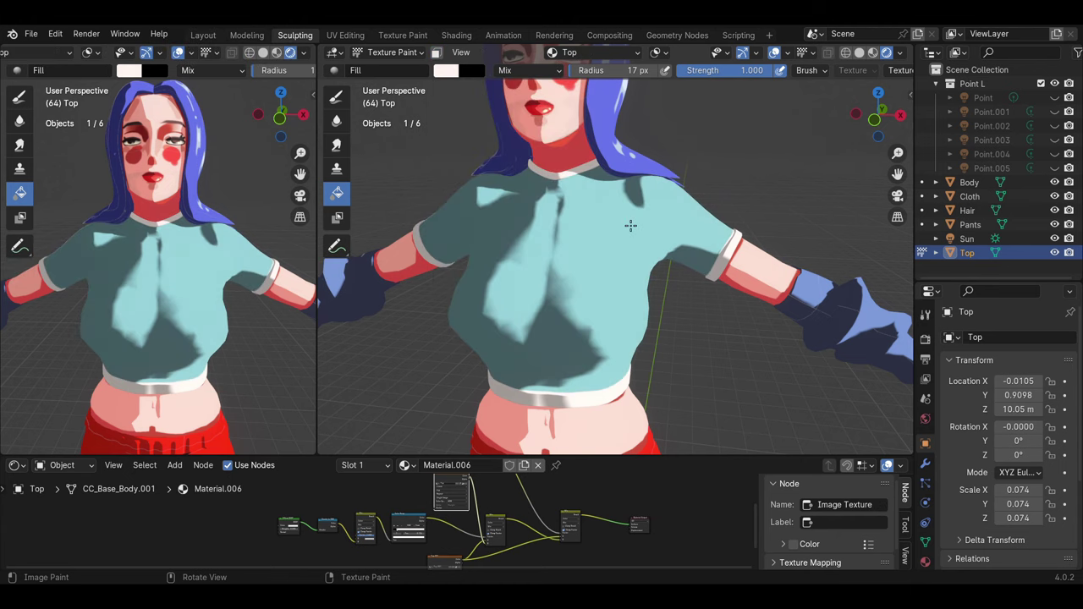
Step: Paint white star shapes across the shirt front with the hard round brush
left_click(446, 70)
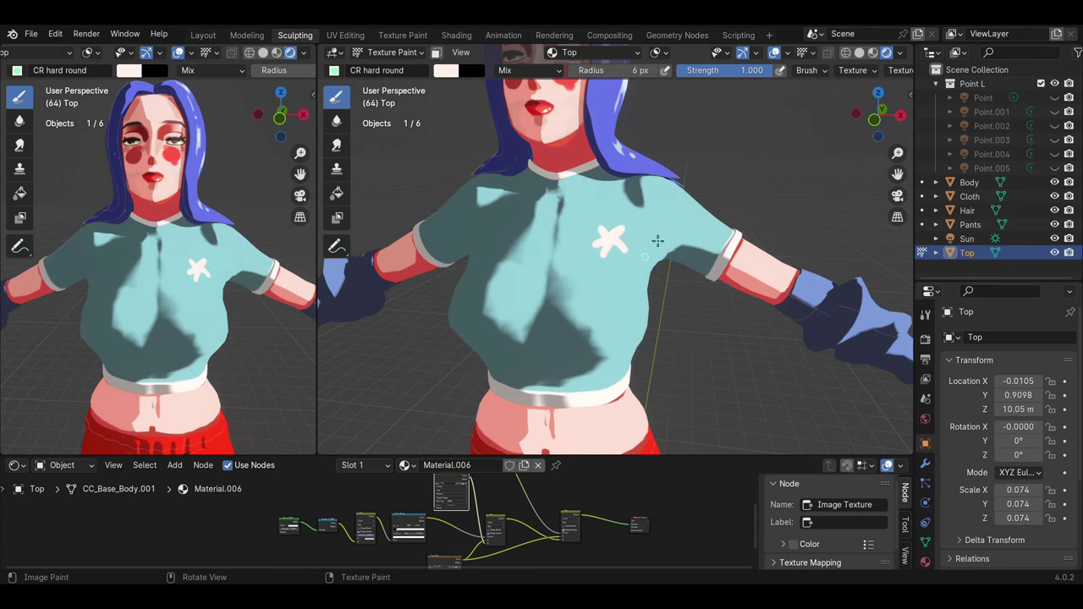
middle_click_drag(664, 237, 665, 221)
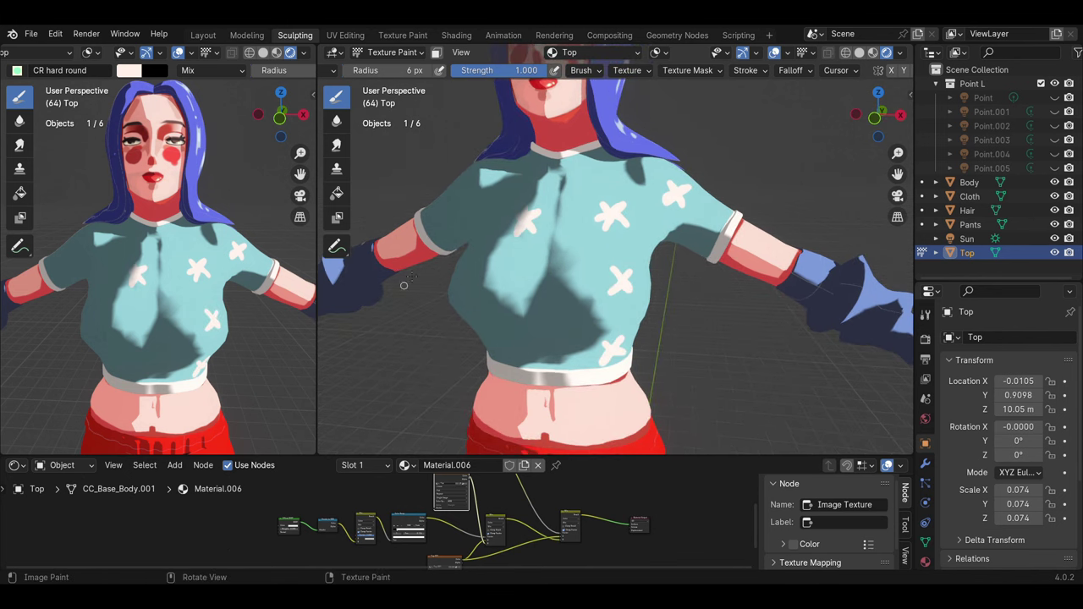
middle_click_drag(624, 230, 463, 235)
mouse_move(478, 193)
middle_mouse_down()
mouse_move(592, 242)
mouse_move(661, 251)
middle_mouse_up()
scroll(648, 249, "up", 4)
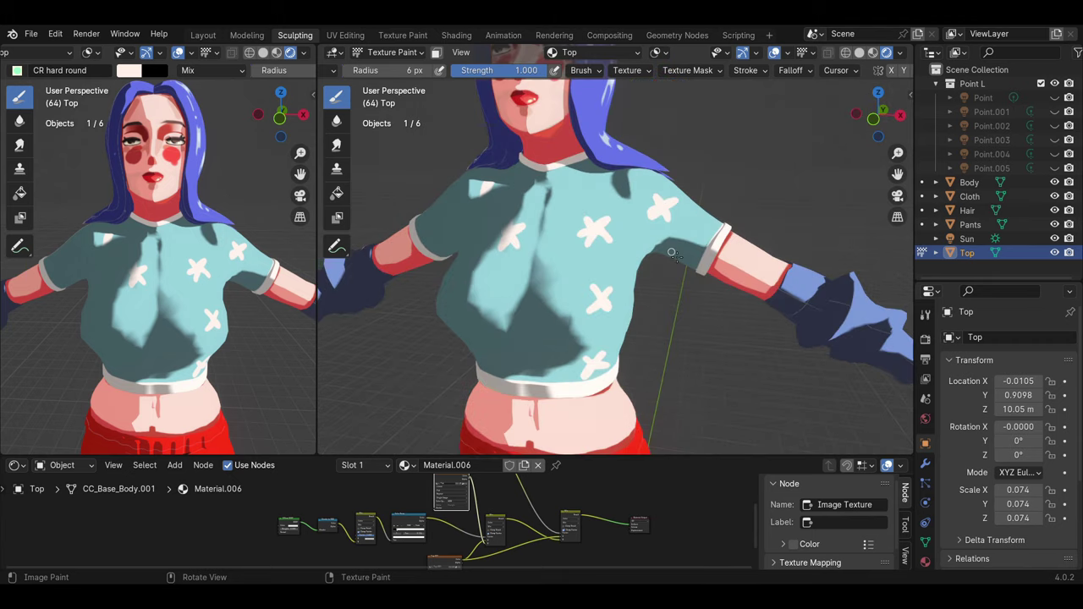
Step: Switch painting to the Top.001 image with a teal colour and 10 px brush
left_click(566, 52)
left_click(566, 124)
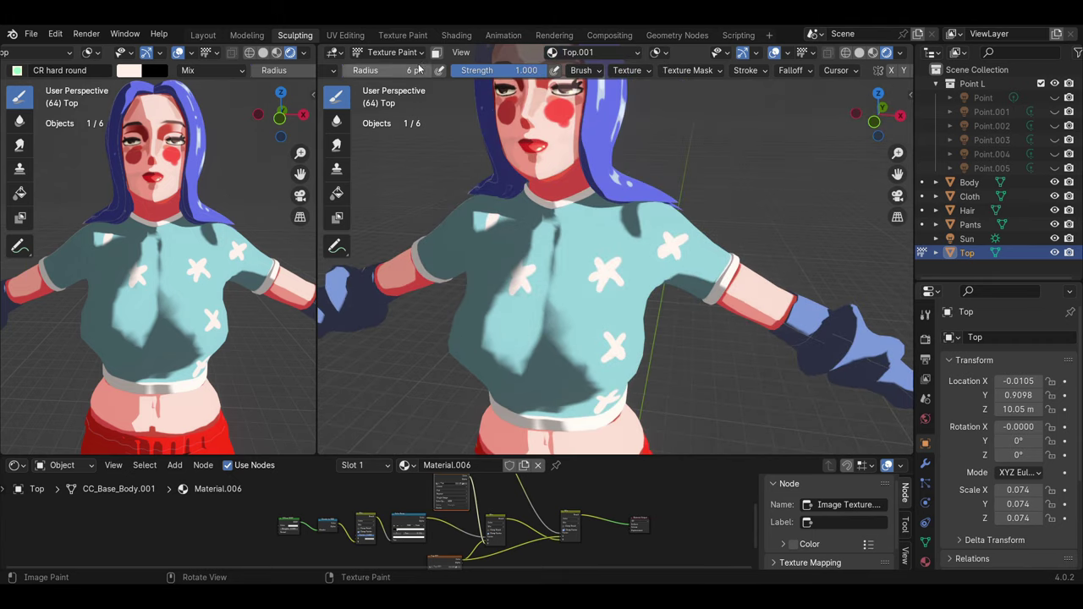
left_click(418, 71)
scroll(621, 265, "up", 2)
left_click(419, 71)
key("s")
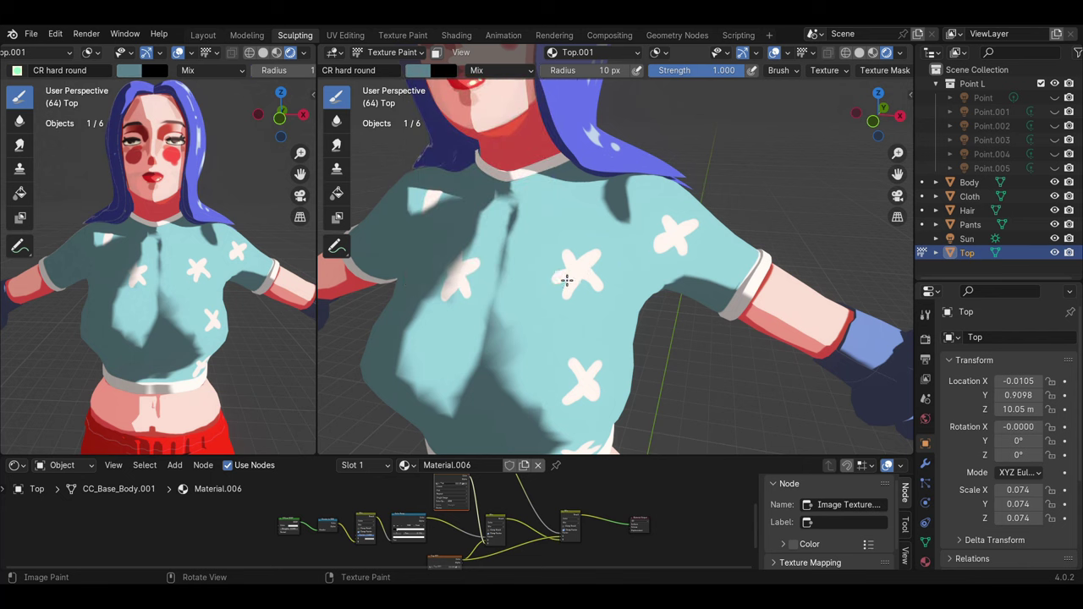
scroll(608, 203, "down", 5)
Step: Rotate the Sun light around Z to recast the shirt's shadows
left_click(385, 52)
left_click(399, 68)
left_click(967, 239)
key("r")
key("z")
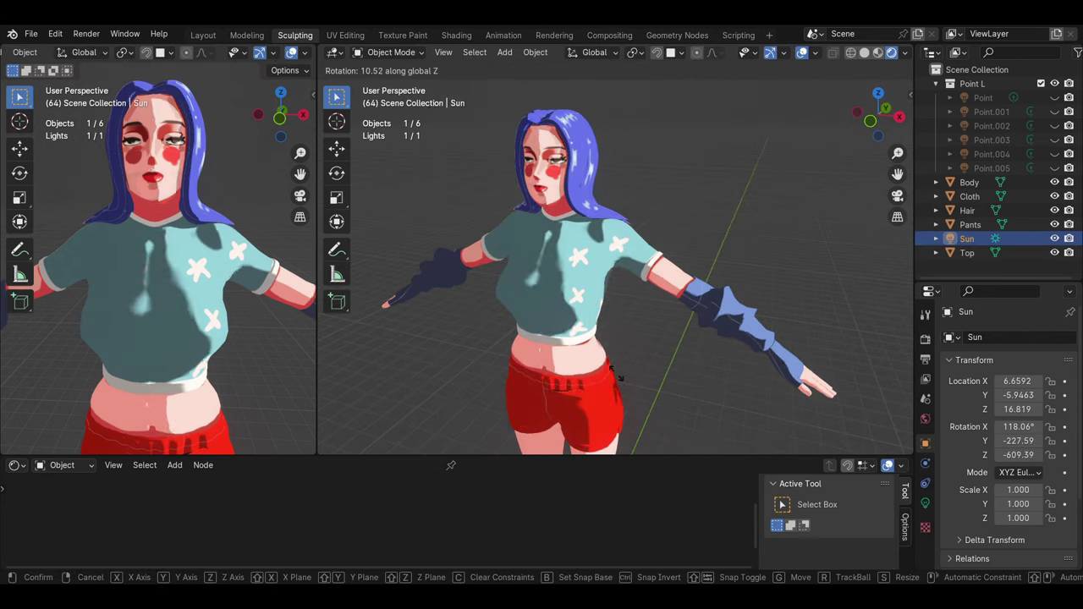
left_click(856, 245)
Step: Select the Top shirt in Texture Paint and inspect the hem and full character
left_click(966, 252)
scroll(608, 254, "up", 4)
left_click(385, 52)
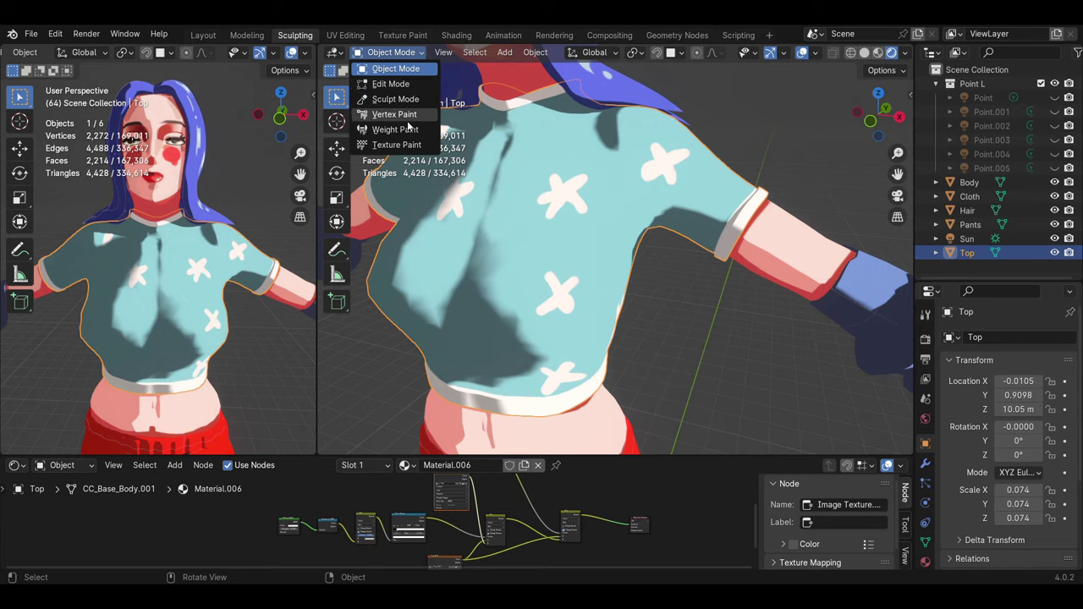
left_click(395, 114)
left_click(386, 53)
left_click(396, 145)
scroll(559, 274, "up", 2)
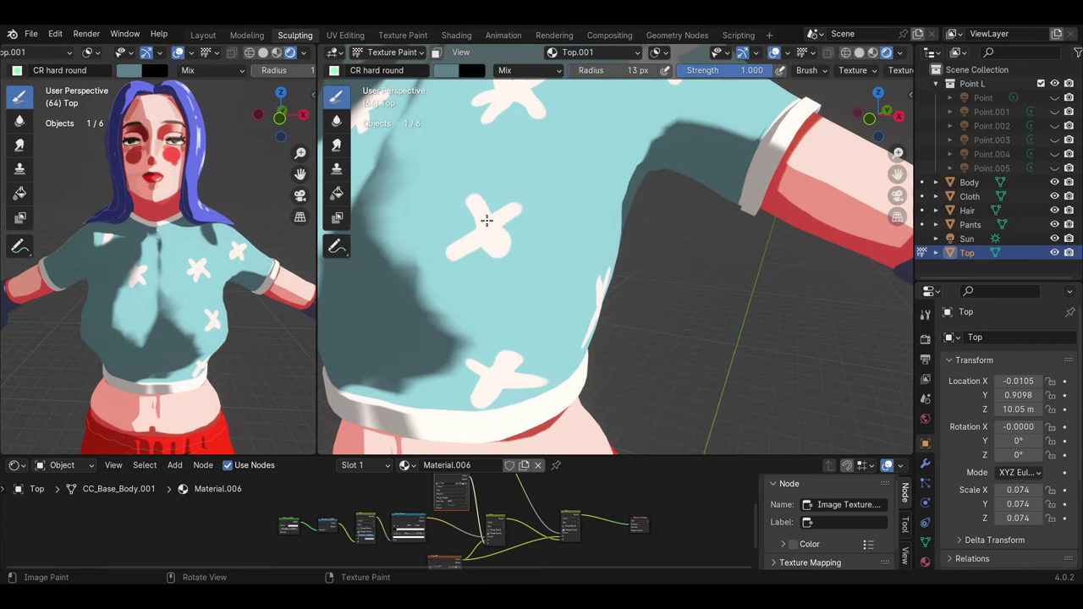
mouse_move(503, 232)
middle_mouse_down()
mouse_move(631, 233)
mouse_move(599, 268)
mouse_move(603, 296)
middle_mouse_up()
middle_click_drag(498, 294, 644, 275)
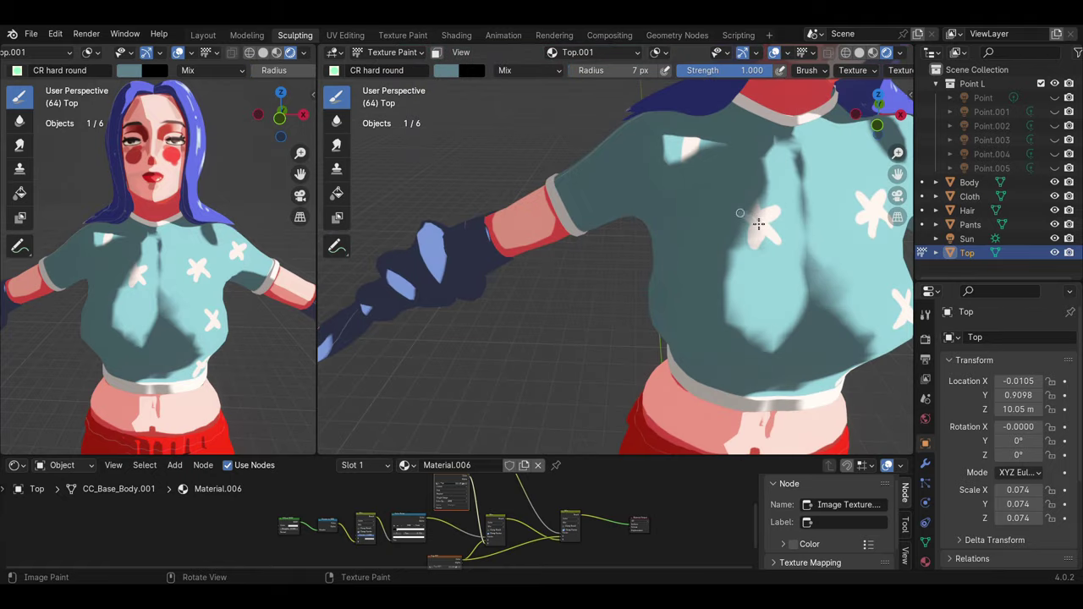
scroll(758, 222, "down", 5)
middle_click_drag(758, 222, 539, 216)
Step: Swing the Sun light around Z again to shift the shadows
key("ctrl+Tab")
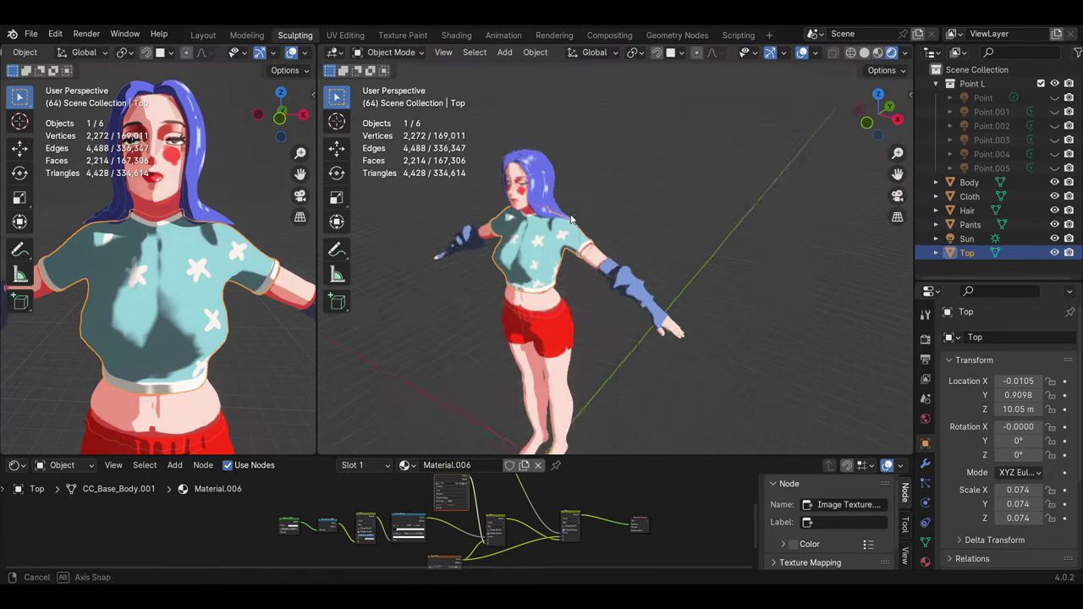
left_click(967, 239)
scroll(593, 254, "down", 3)
key("r")
key("z")
mouse_move(593, 280)
middle_mouse_down()
mouse_move(611, 309)
mouse_move(593, 288)
mouse_move(683, 286)
middle_mouse_up()
key("r")
key("z")
left_click(643, 280)
Step: Reselect the Top shirt in Texture Paint and check the paint image and brush colour
scroll(643, 279, "up", 3)
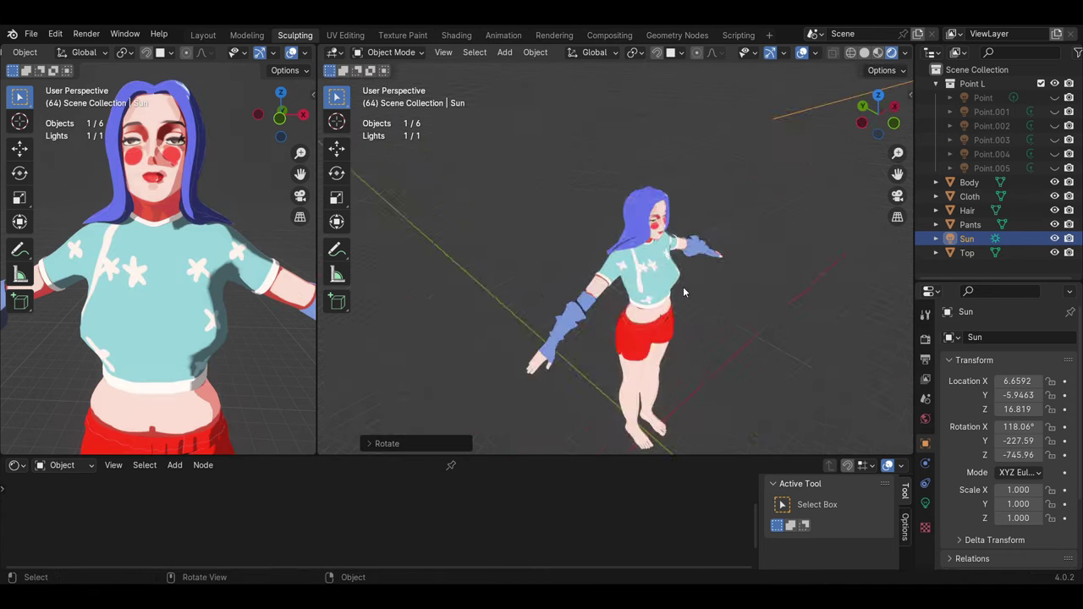
left_click(684, 292)
scroll(684, 292, "up", 4)
left_click(391, 52)
left_click(398, 140)
left_click(582, 53)
left_click(448, 70)
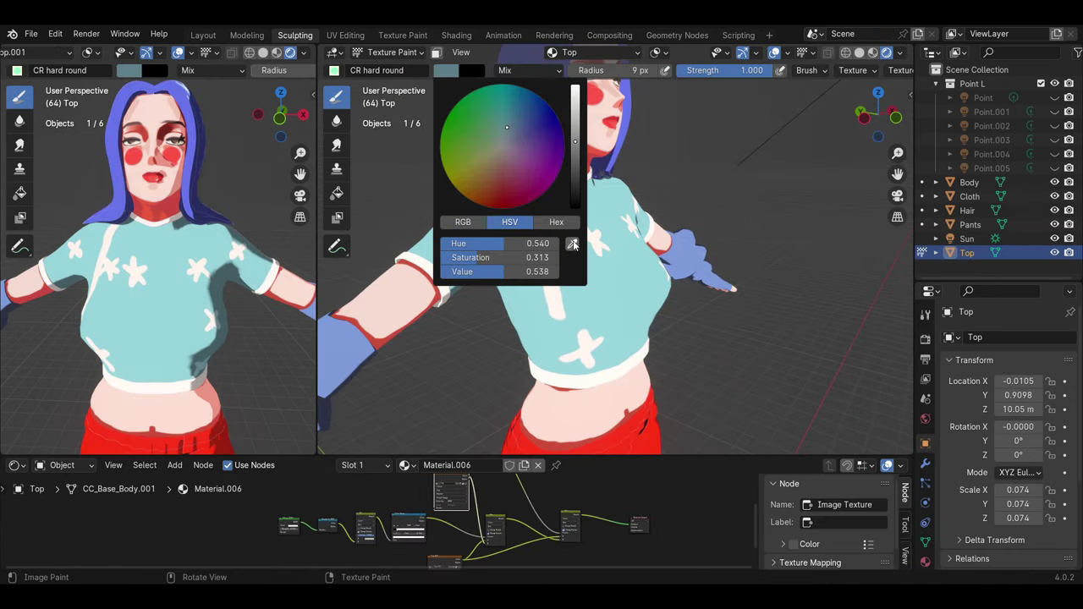
Step: Sample the shirt's light cyan, then set the brush to near-white for stars
left_click(572, 245)
scroll(574, 323, "up", 2)
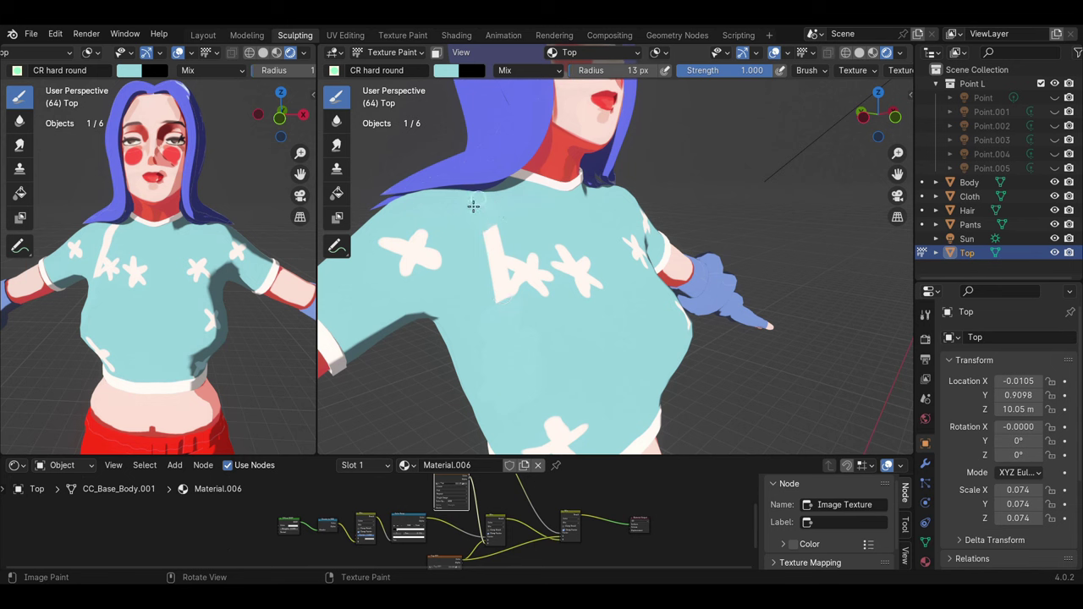
scroll(529, 309, "down", 3)
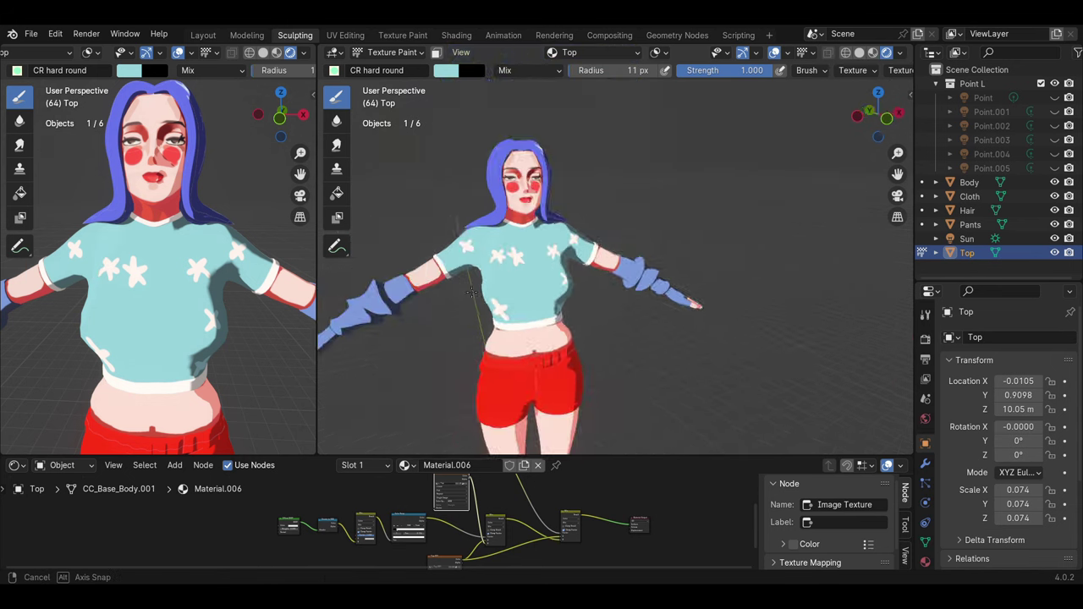
scroll(467, 284, "up", 2)
scroll(493, 229, "up", 2)
left_click(446, 71)
left_click(503, 144)
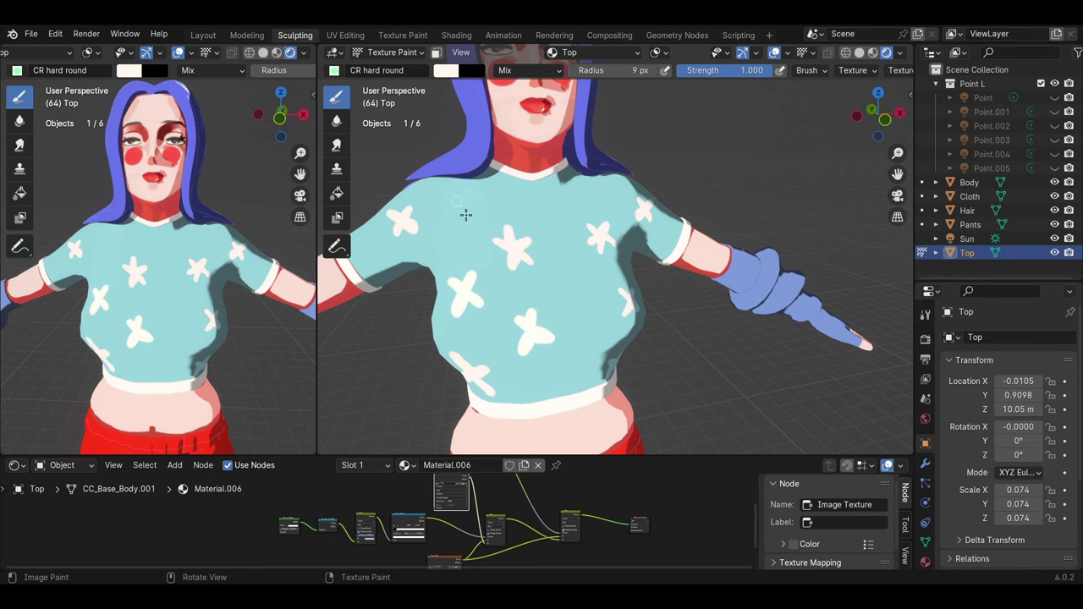
middle_click_drag(589, 351, 506, 289)
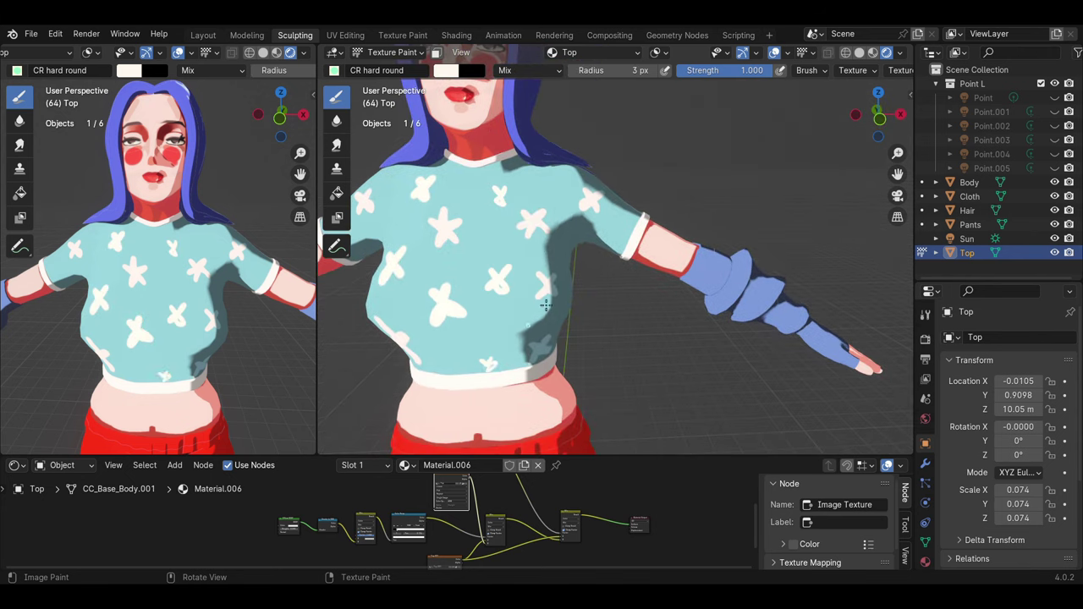
scroll(509, 347, "down", 2)
scroll(509, 347, "down", 2)
scroll(509, 347, "down", 2)
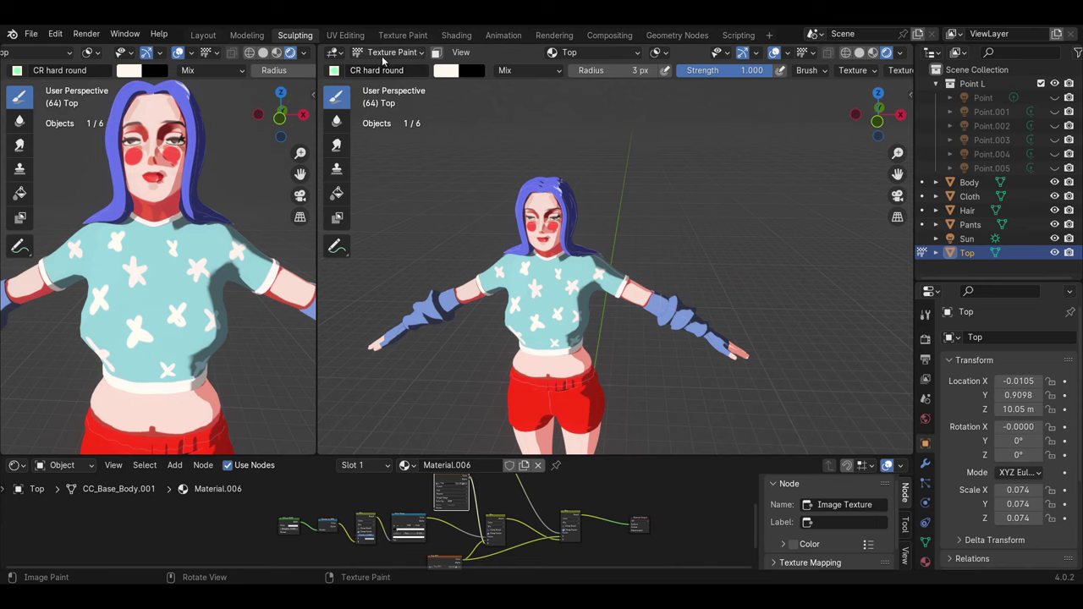
Step: Rotate the Sun light around the global Z axis to a new angle
left_click(966, 239)
key("r")
left_click(737, 246)
scroll(736, 246, "up", 3)
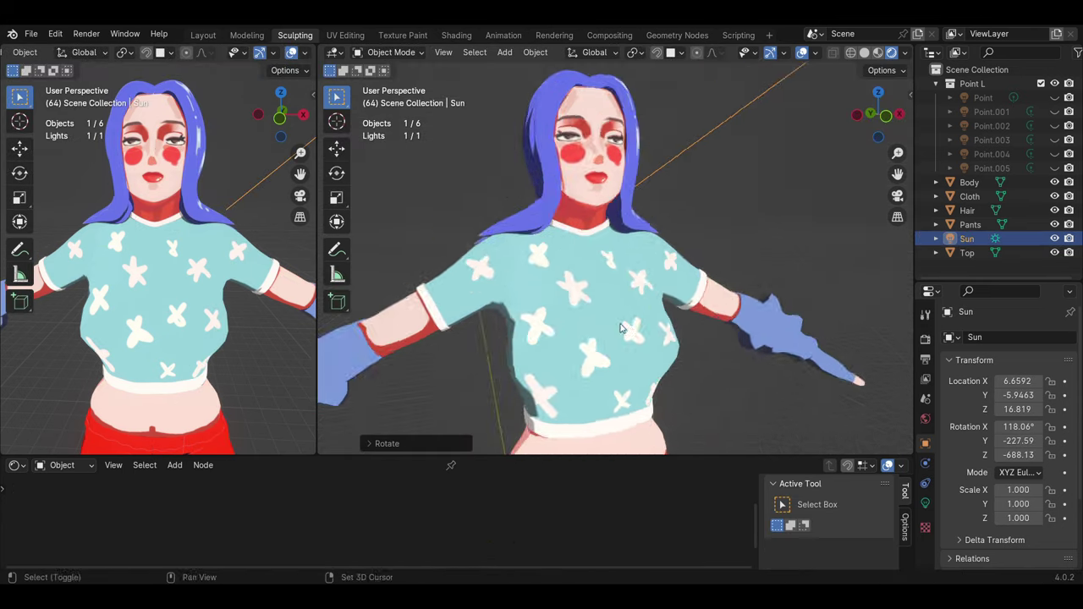
scroll(660, 246, "down", 3)
key("r")
key("z")
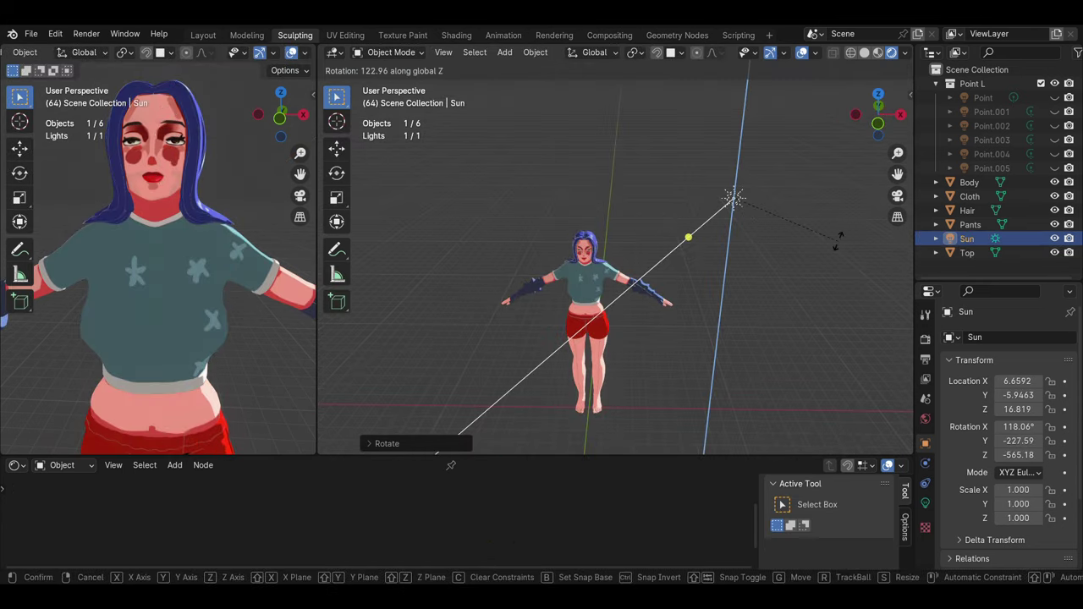
left_click(819, 241)
scroll(592, 280, "up", 5)
Step: Put the Top back into Texture Paint on the Top.001 image with a grey-teal brush
left_click(966, 252)
left_click(394, 53)
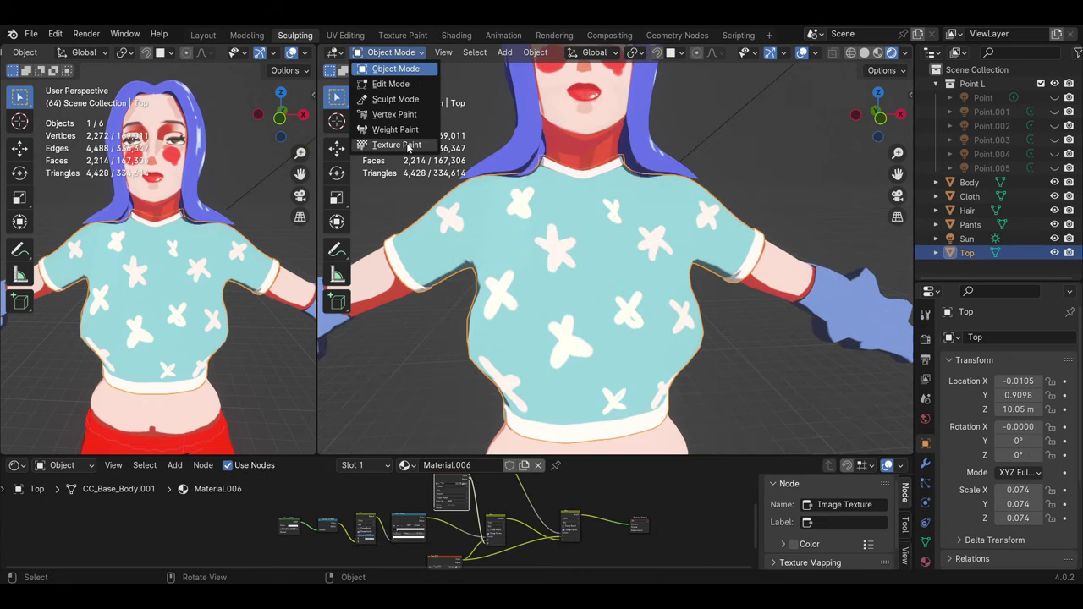
left_click(398, 142)
left_click(569, 52)
left_click(570, 122)
left_click(446, 70)
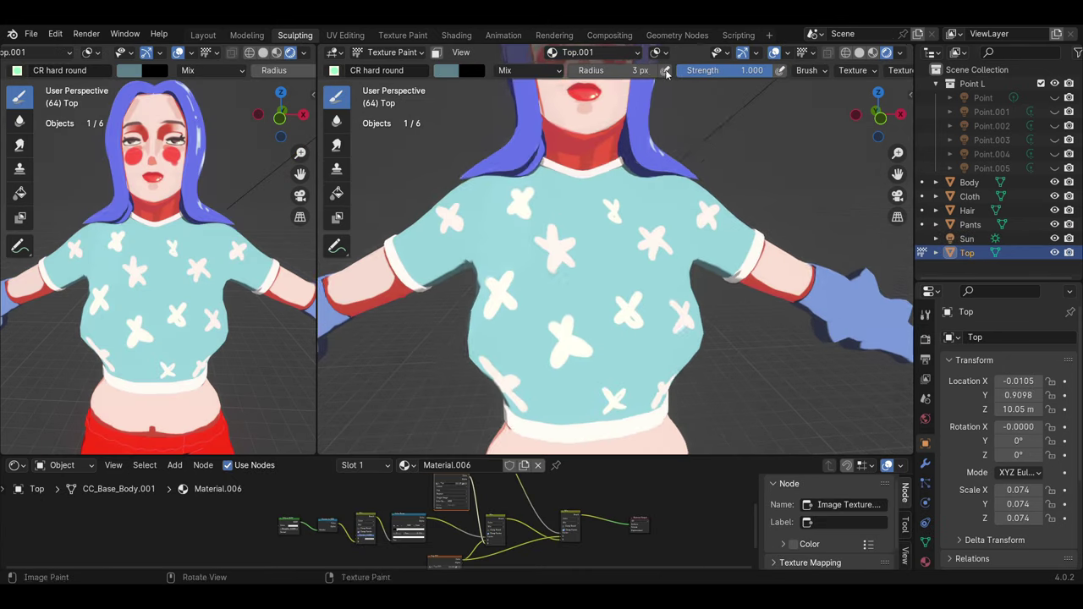
scroll(645, 281, "up", 2)
Step: Orbit the view across the shirt's neckline, front and hem
middle_click_drag(644, 281, 559, 256)
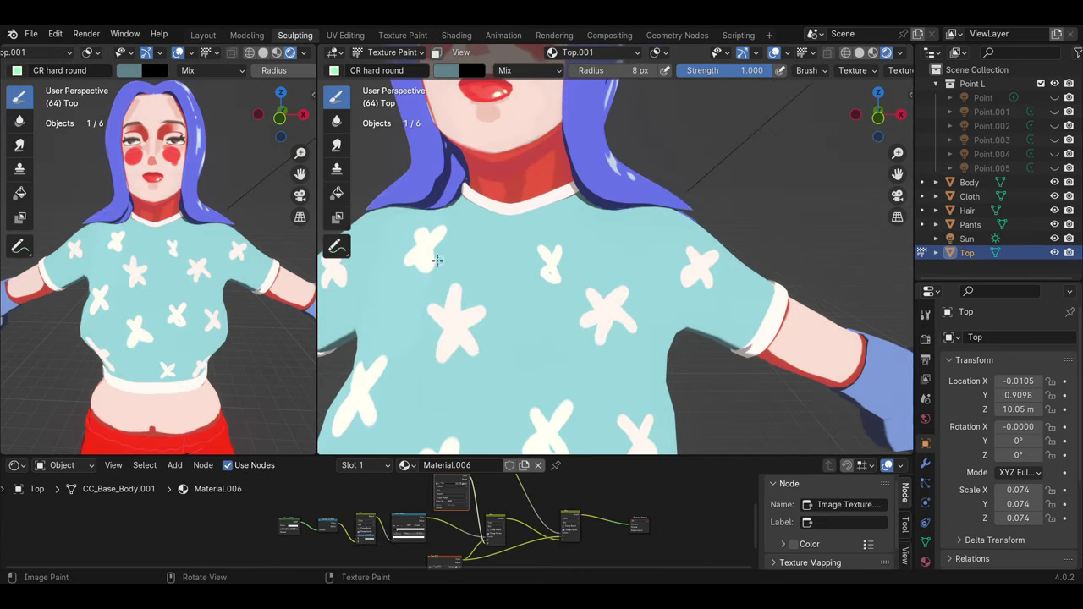
scroll(508, 270, "down", 1)
scroll(595, 287, "up", 3)
scroll(523, 254, "up", 1)
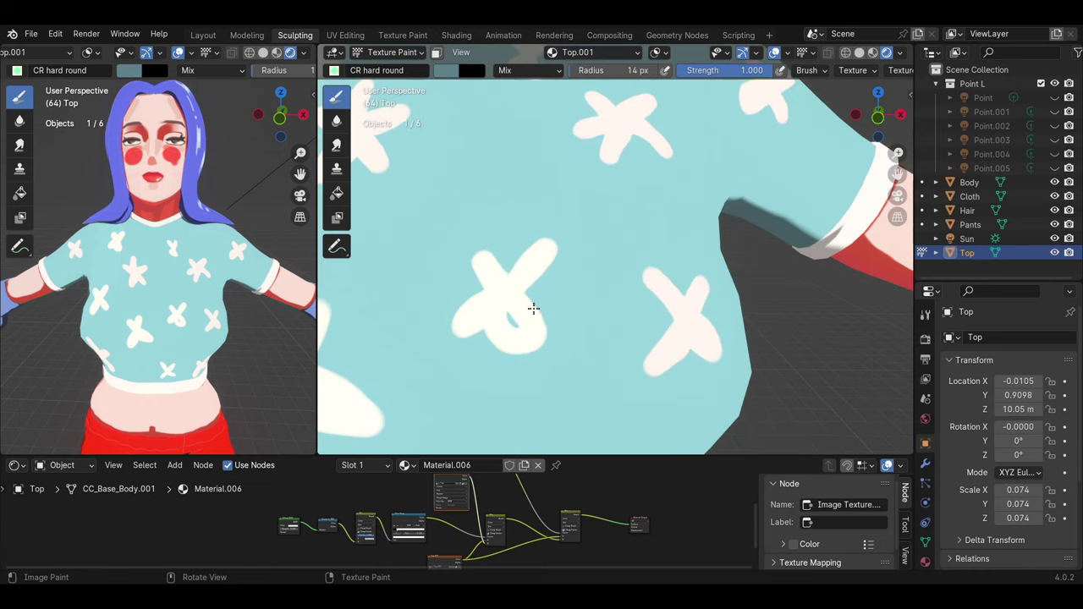
scroll(537, 328, "down", 2)
middle_click_drag(537, 328, 585, 271)
scroll(589, 316, "up", 2)
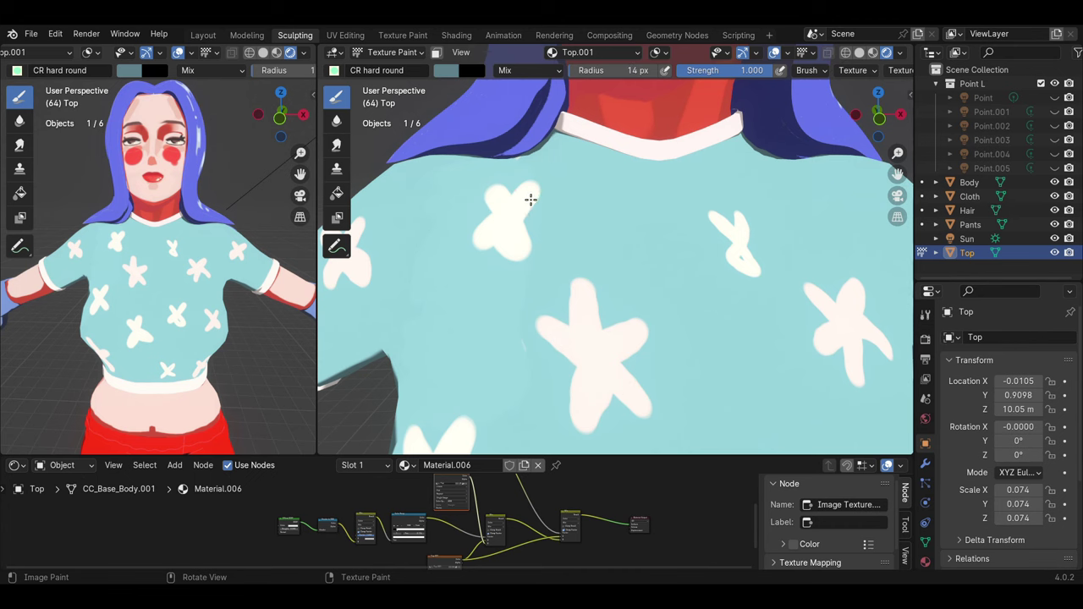
scroll(476, 325, "down", 2)
middle_click_drag(476, 325, 564, 290)
scroll(516, 221, "up", 3)
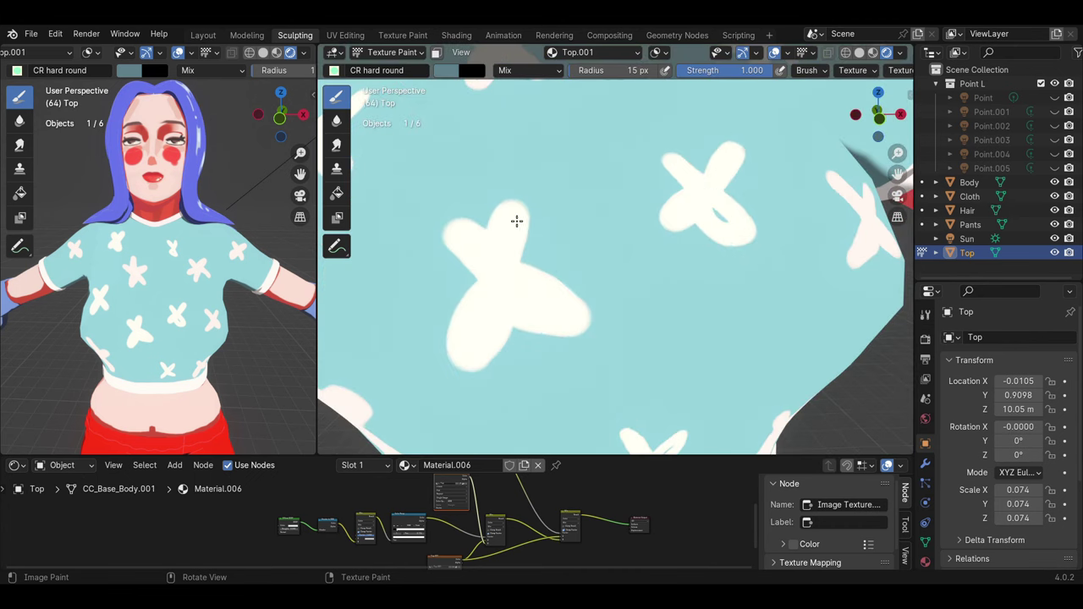
scroll(539, 311, "down", 2)
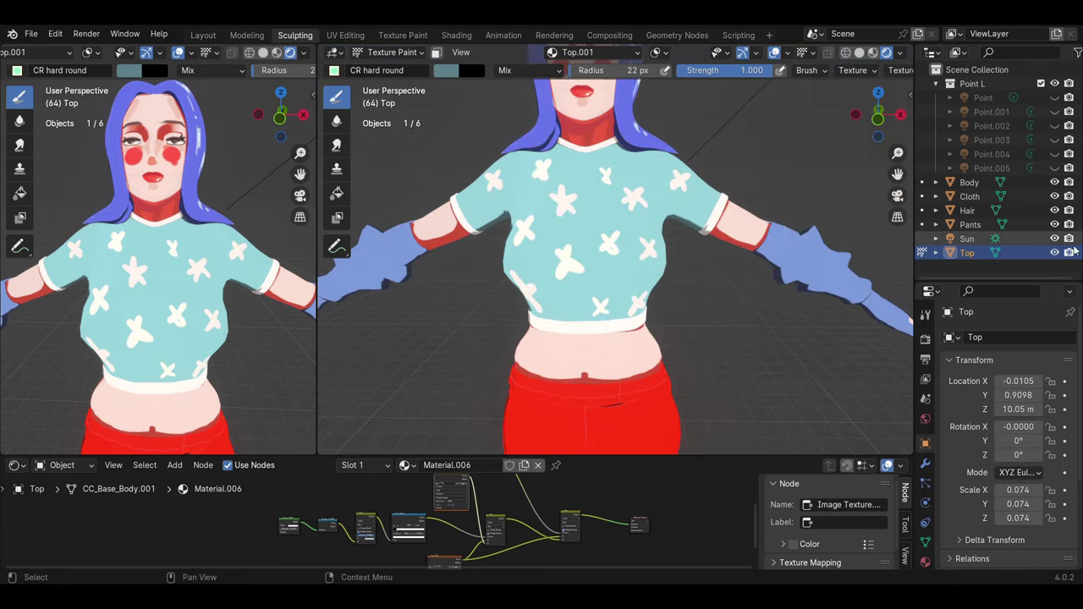
Step: Orbit in close on the stars painted on the top
middle_click_drag(539, 311, 648, 375)
scroll(546, 203, "up", 3)
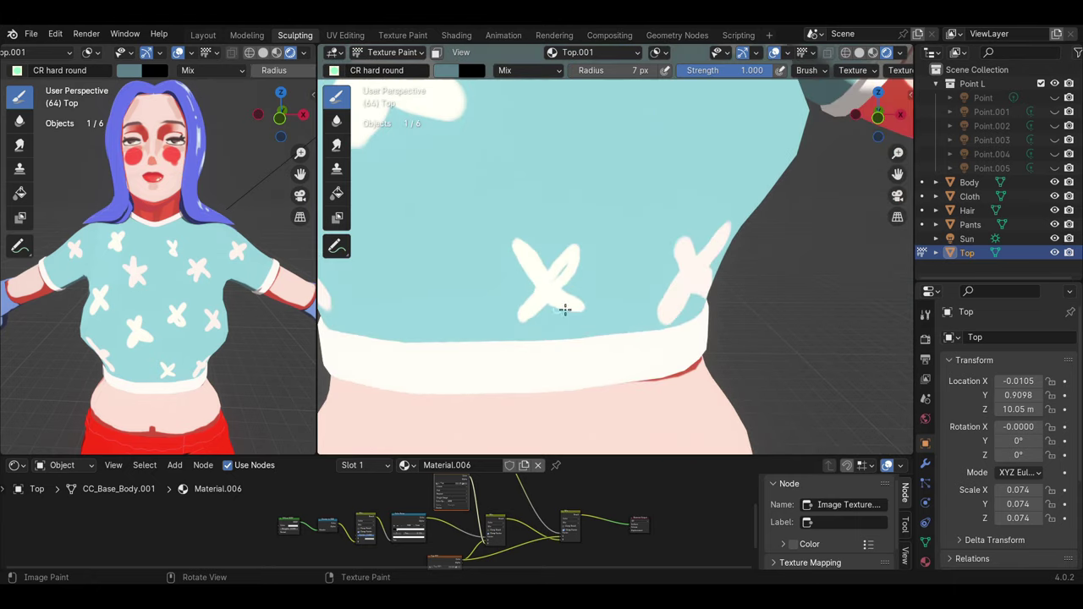
scroll(565, 310, "down", 2)
scroll(578, 299, "up", 2)
middle_click_drag(578, 299, 675, 265)
scroll(674, 266, "up", 2)
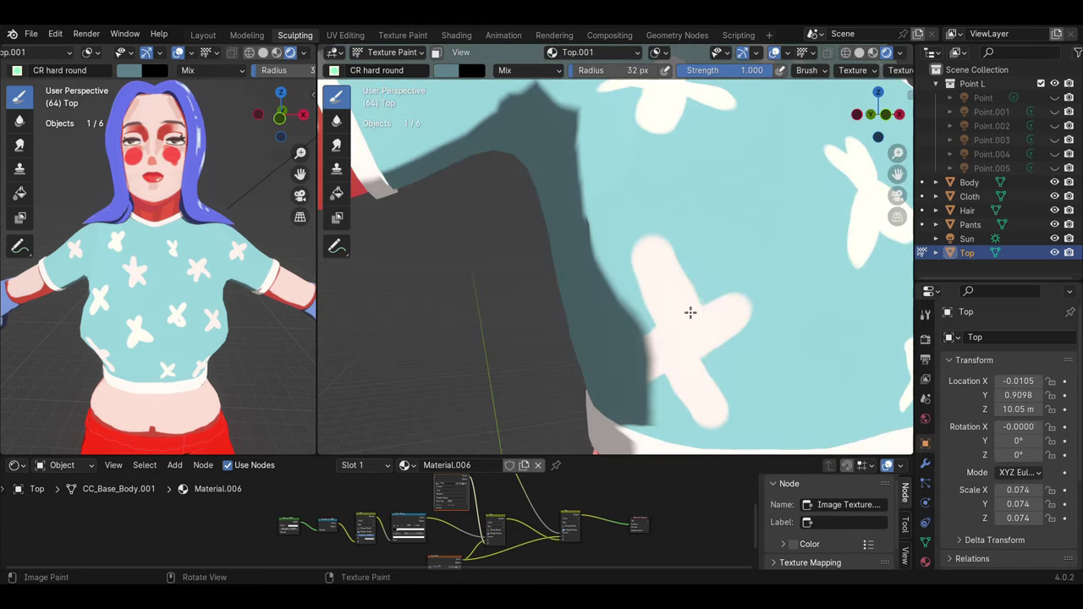
scroll(718, 408, "down", 2)
scroll(678, 339, "up", 2)
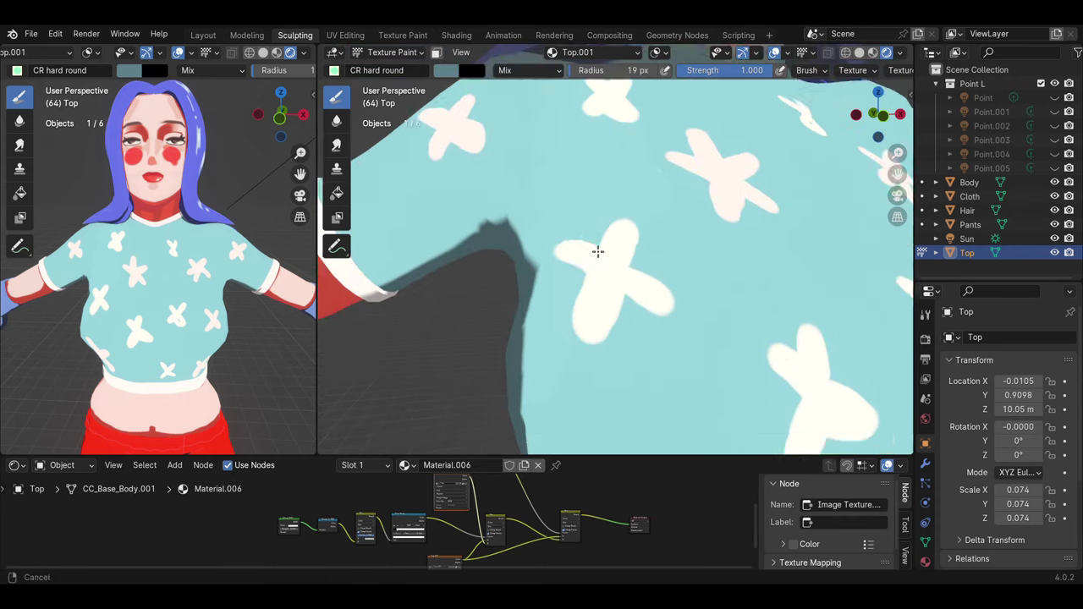
middle_click_drag(610, 279, 637, 255)
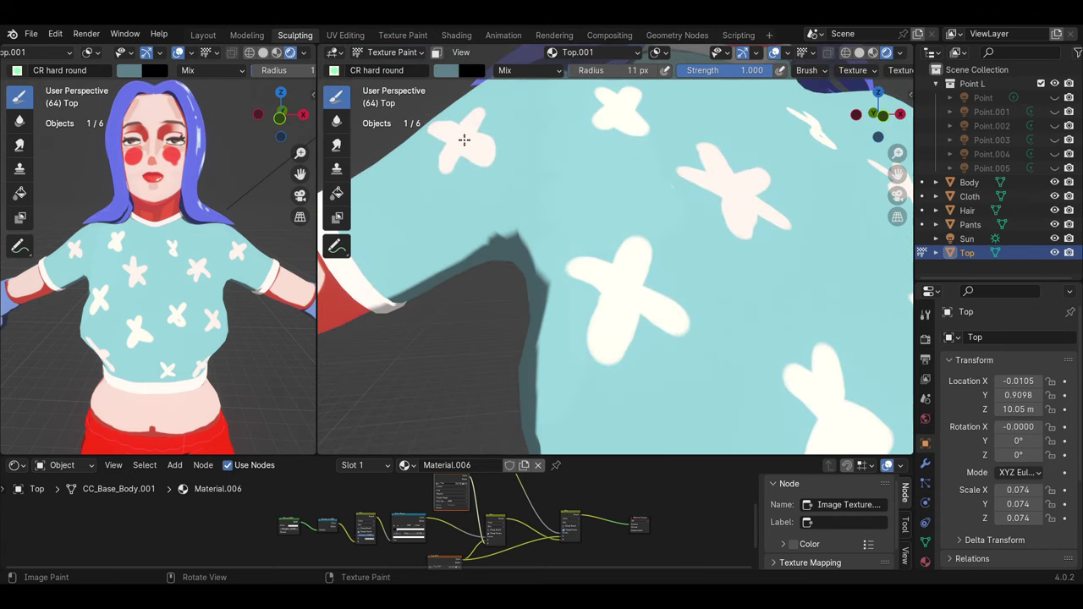
scroll(464, 139, "down", 4)
Step: Turn the Sun again around global Z, then select the red shorts
left_click(966, 239)
scroll(671, 256, "down", 2)
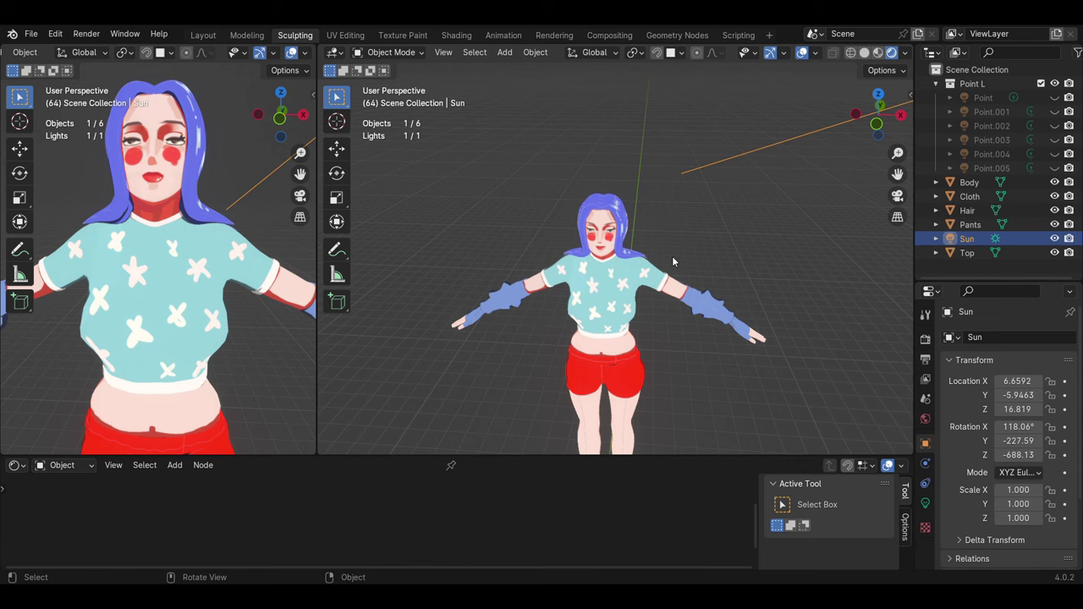
scroll(673, 260, "down", 2)
key("r")
key("z")
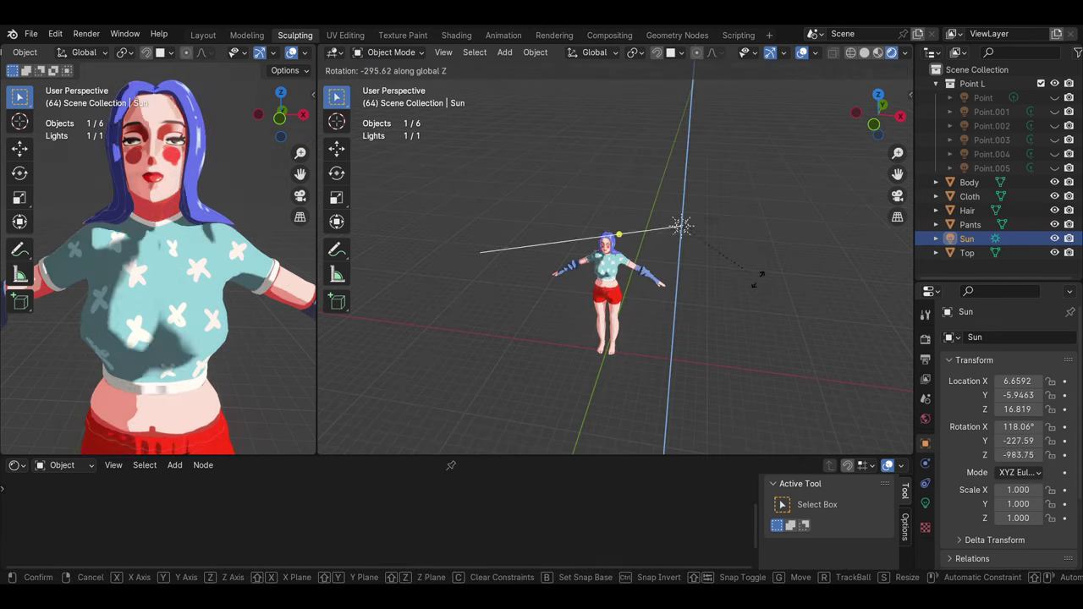
left_click(759, 278)
scroll(640, 268, "up", 5)
scroll(618, 283, "up", 2)
left_click(594, 301)
scroll(624, 325, "up", 1)
Step: Enter Edit Mode on the shorts and loop-select the leg cuff faces
scroll(572, 268, "up", 2)
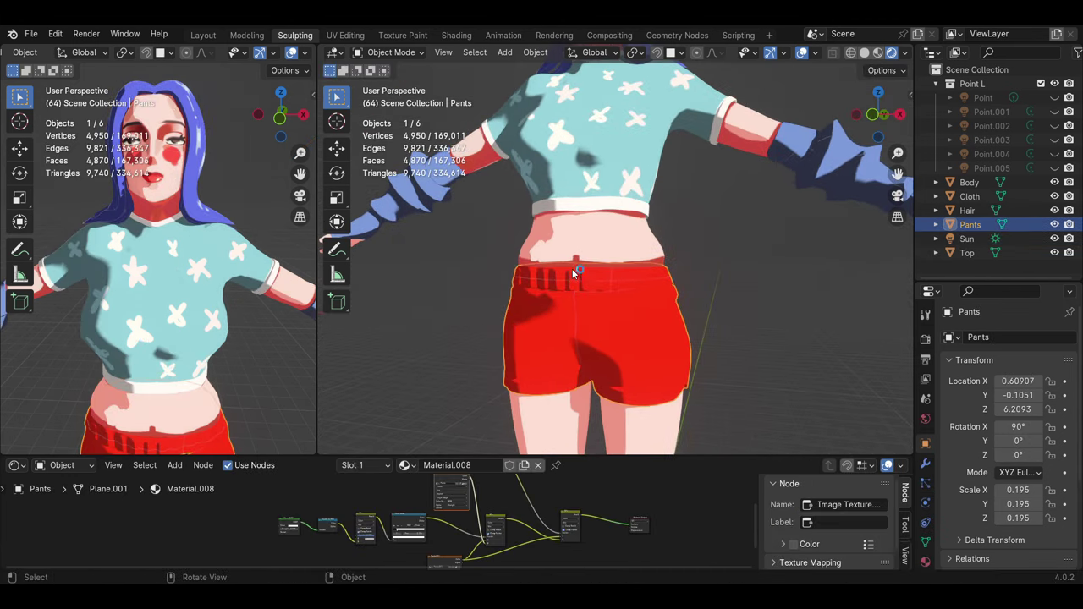
scroll(627, 331, "up", 3)
key("Tab")
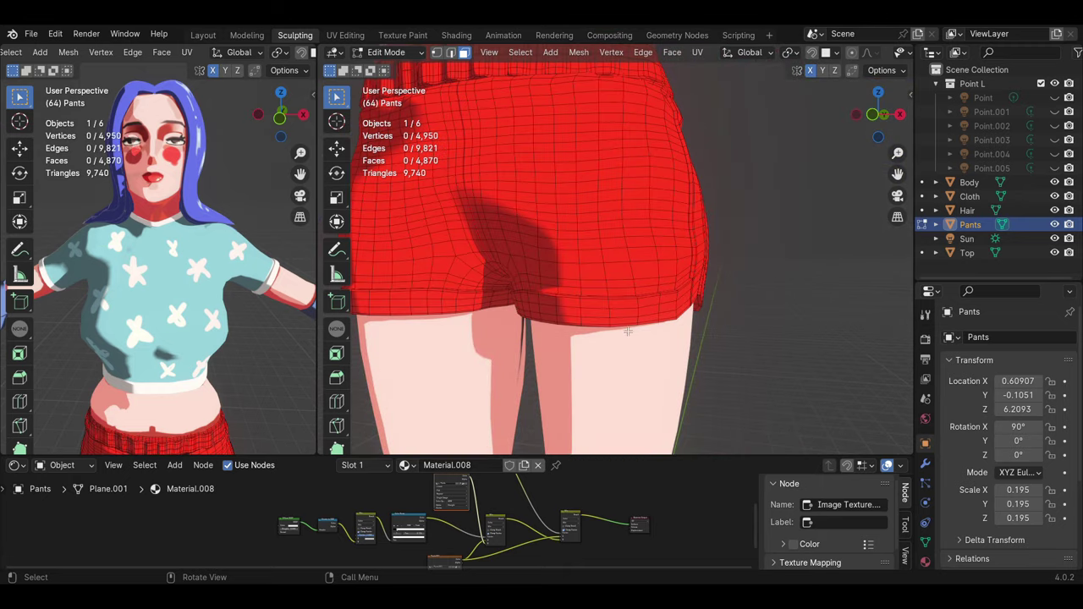
scroll(616, 327, "up", 3)
scroll(576, 286, "down", 4)
middle_click_drag(576, 285, 564, 312)
left_click(564, 312, "alt+shift")
scroll(564, 312, "up", 3)
scroll(584, 345, "up", 3)
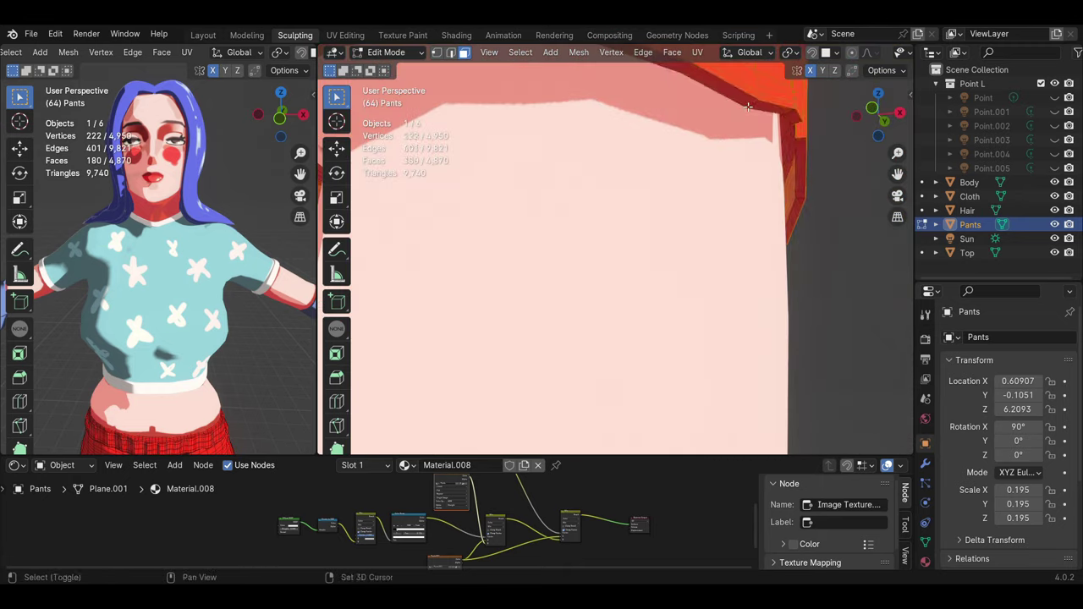
scroll(584, 279, "down", 5)
left_click(583, 280, "alt+shift")
middle_click_drag(583, 280, 597, 321)
scroll(599, 328, "up", 2)
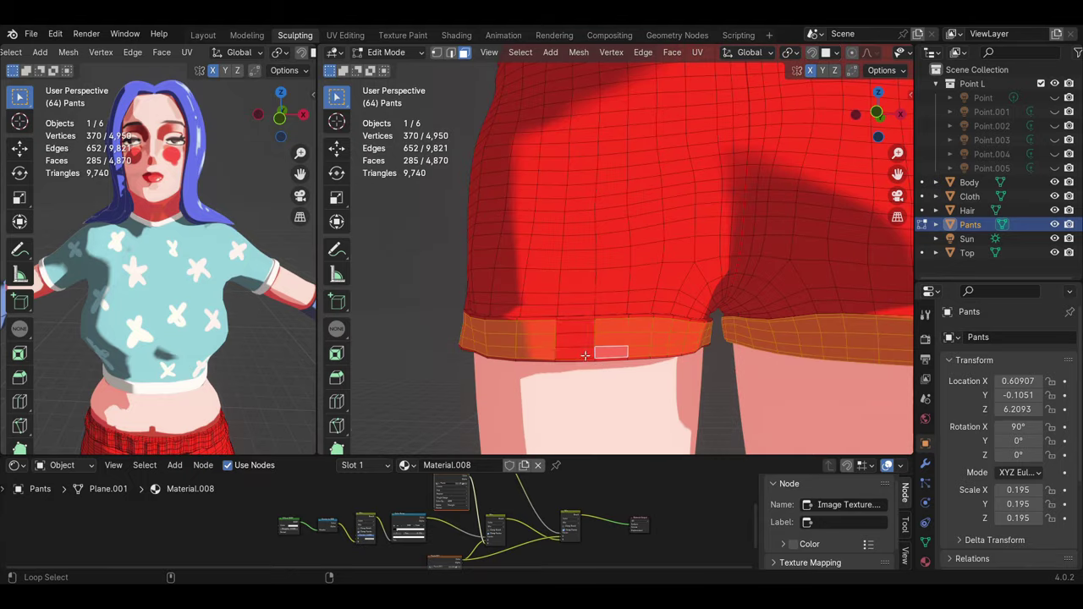
scroll(586, 352, "up", 2)
scroll(643, 330, "down", 4)
Step: Switch to Texture Paint with face masking and try a light pink fill, then undo it
left_click(385, 52)
left_click(389, 145)
left_click(573, 52)
left_click(446, 70)
left_click(336, 193)
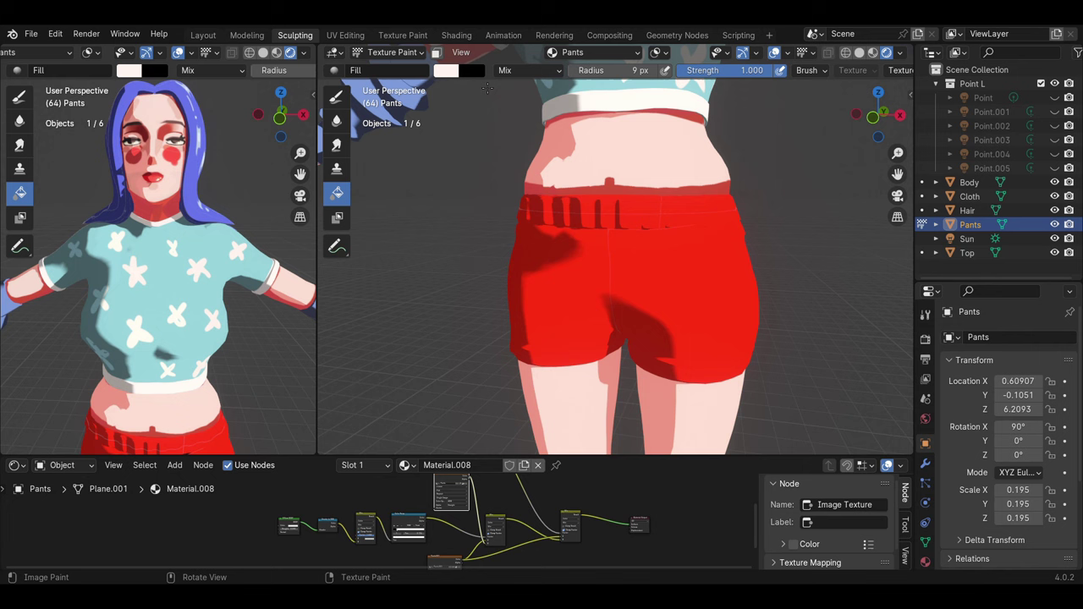
left_click(588, 261)
left_click(573, 52)
key("ctrl+z")
Step: Choose the Pants.001 paint image and return to Object Mode with the shorts selected
left_click(446, 70)
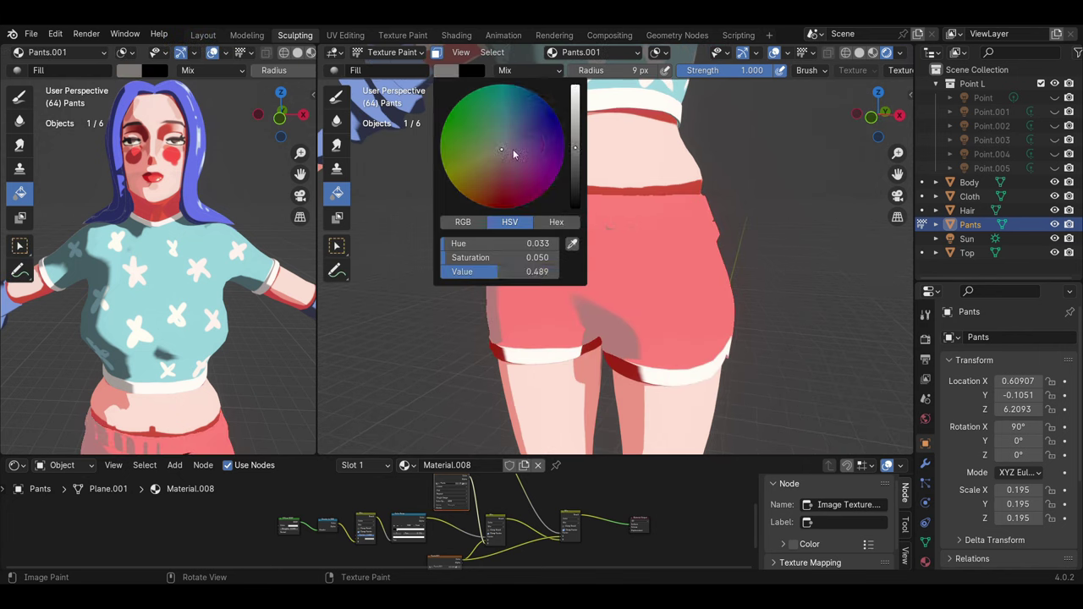
left_click(392, 52)
left_click(407, 68)
scroll(619, 289, "down", 4)
scroll(705, 283, "up", 4)
left_click(610, 292)
middle_click_drag(609, 291, 623, 298)
scroll(623, 301, "up", 3)
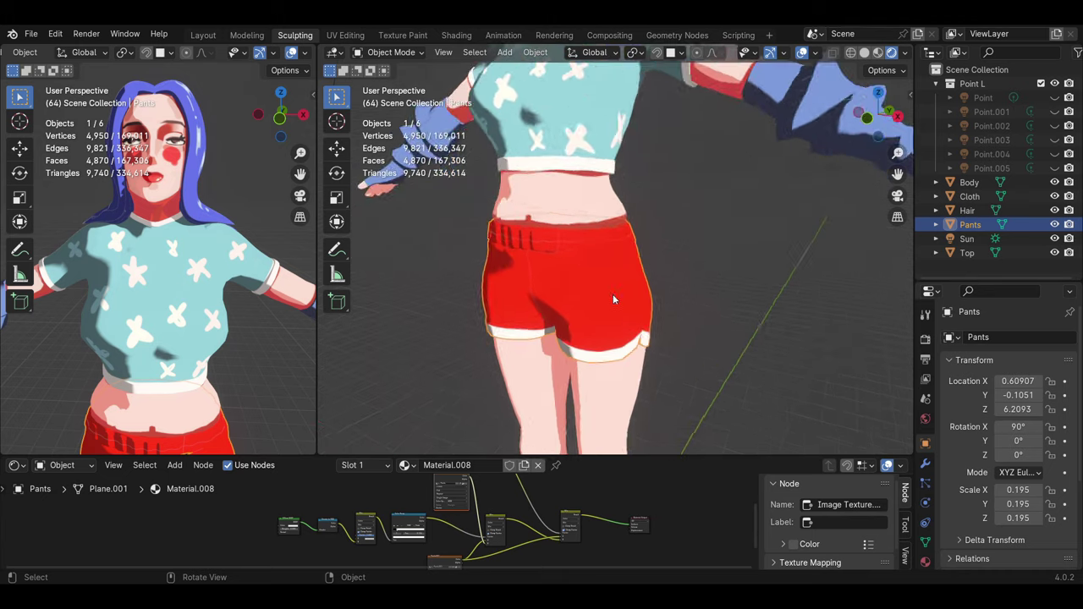
scroll(612, 294, "up", 2)
Step: Re-enter Texture Paint on the shorts after checking the texture slot list
left_click(391, 52)
left_click(397, 142)
left_click(581, 52)
scroll(564, 253, "down", 5)
left_click(392, 52)
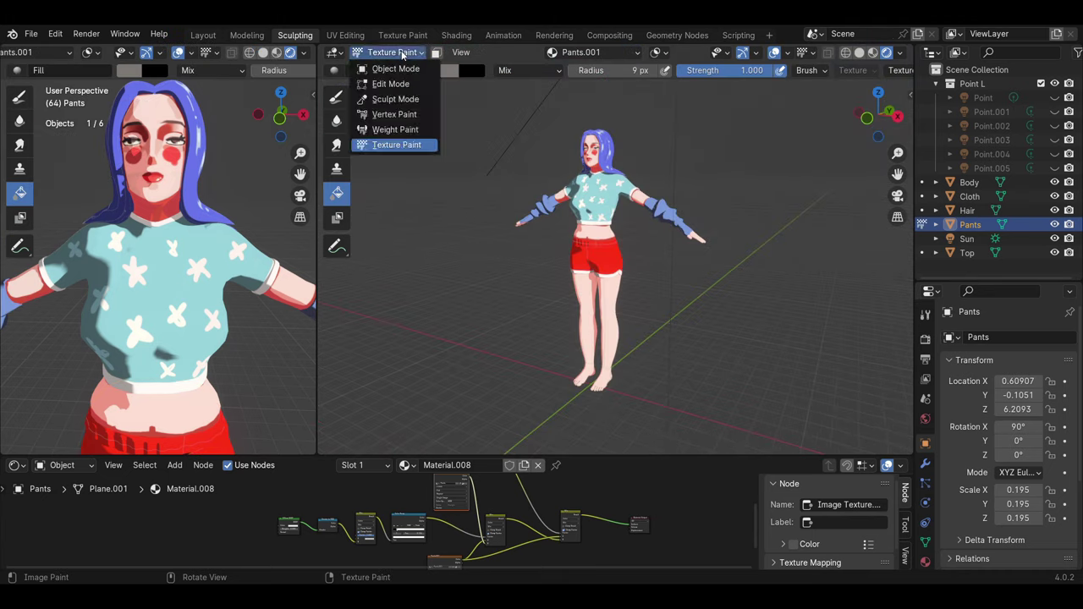
left_click(398, 68)
left_click(593, 296)
left_click(592, 296)
scroll(575, 252, "up", 5)
left_click(392, 51)
left_click(398, 142)
Step: Switch to the freehand Draw brush with a purple-magenta colour
left_click(592, 51)
left_click(446, 71)
left_click(522, 178)
scroll(584, 254, "up", 2)
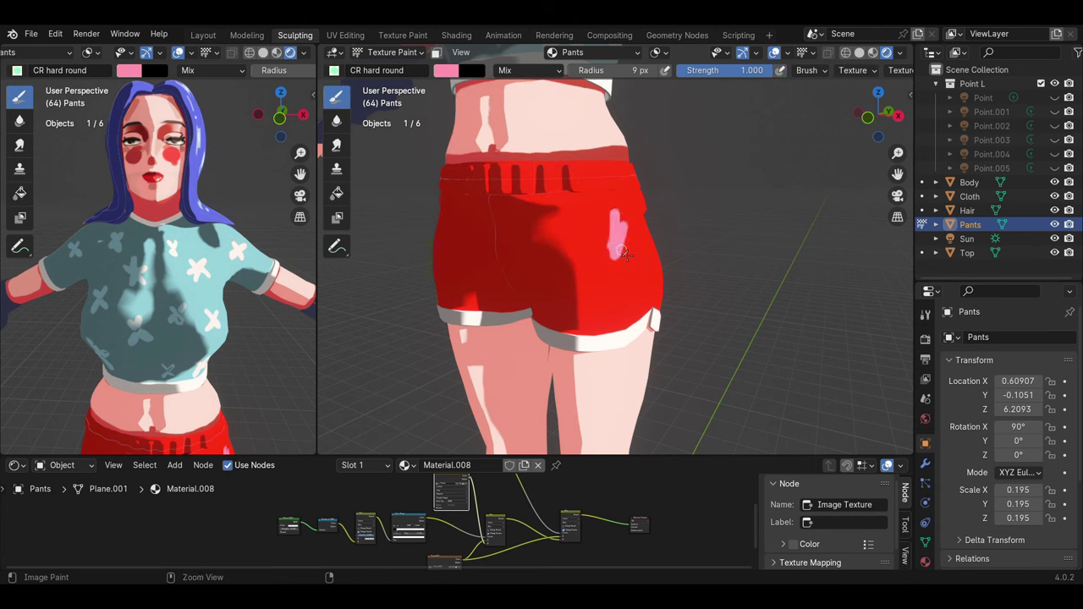
left_click(446, 70)
left_click(554, 182)
left_click(446, 70)
left_click(550, 174)
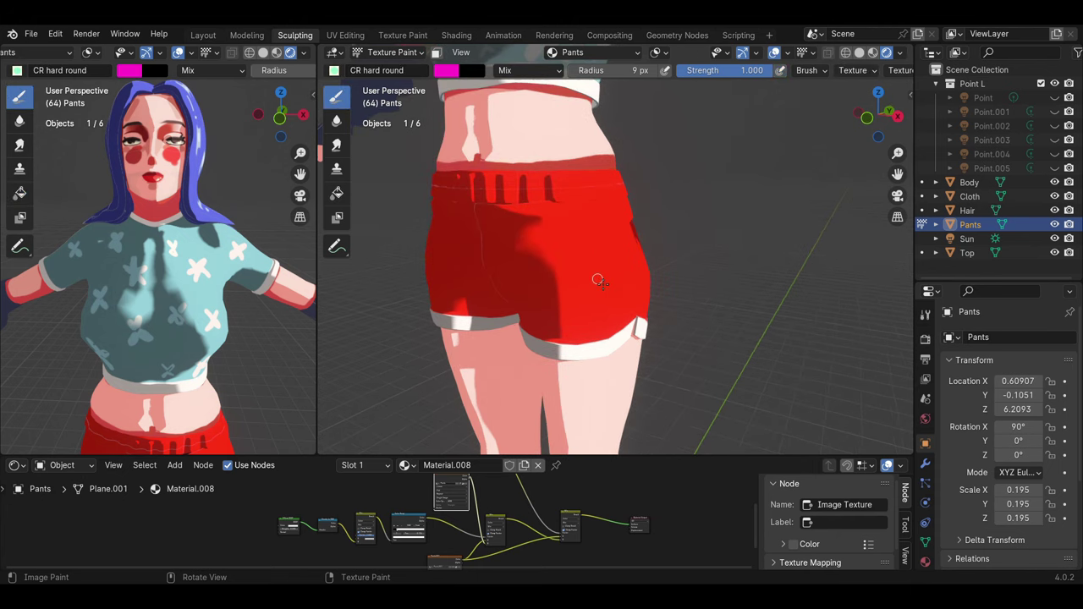
Step: Paint a magenta mark and a yellow star on the back of the shorts
left_click(455, 75)
left_click(550, 173)
left_click_drag(608, 241, 599, 279)
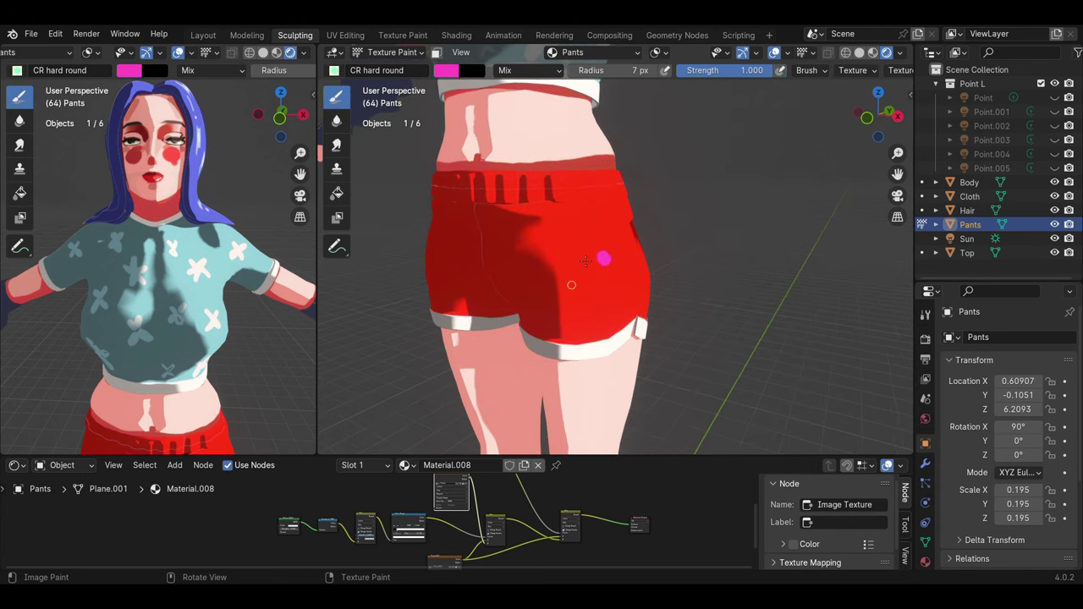
left_click(446, 71)
left_click(490, 175)
left_click_drag(606, 246, 592, 289)
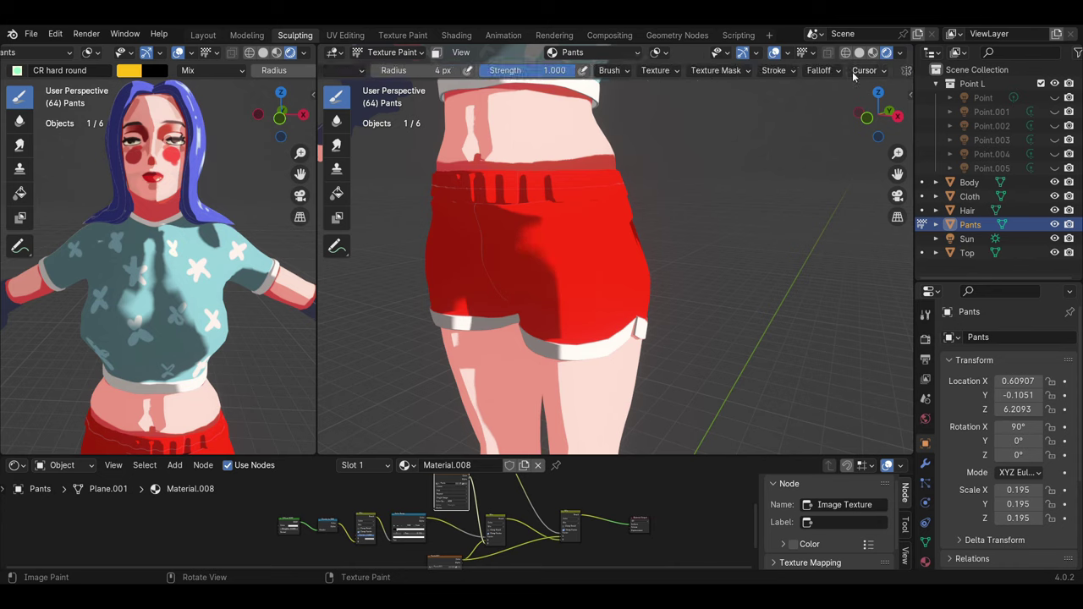
scroll(854, 70, "down", 2)
middle_click_drag(677, 211, 505, 281)
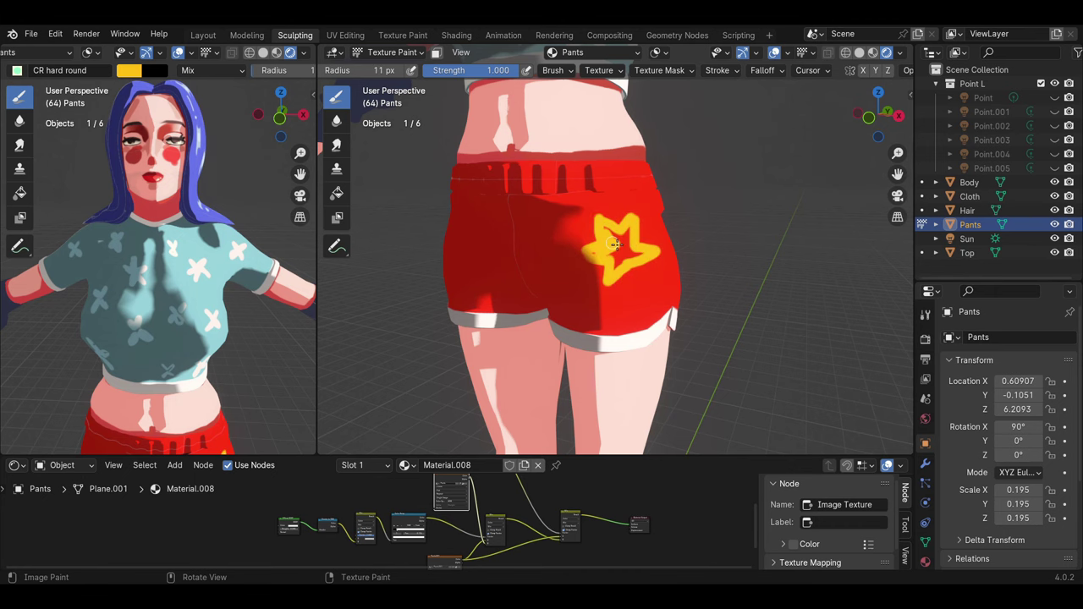
middle_click_drag(508, 254, 615, 282)
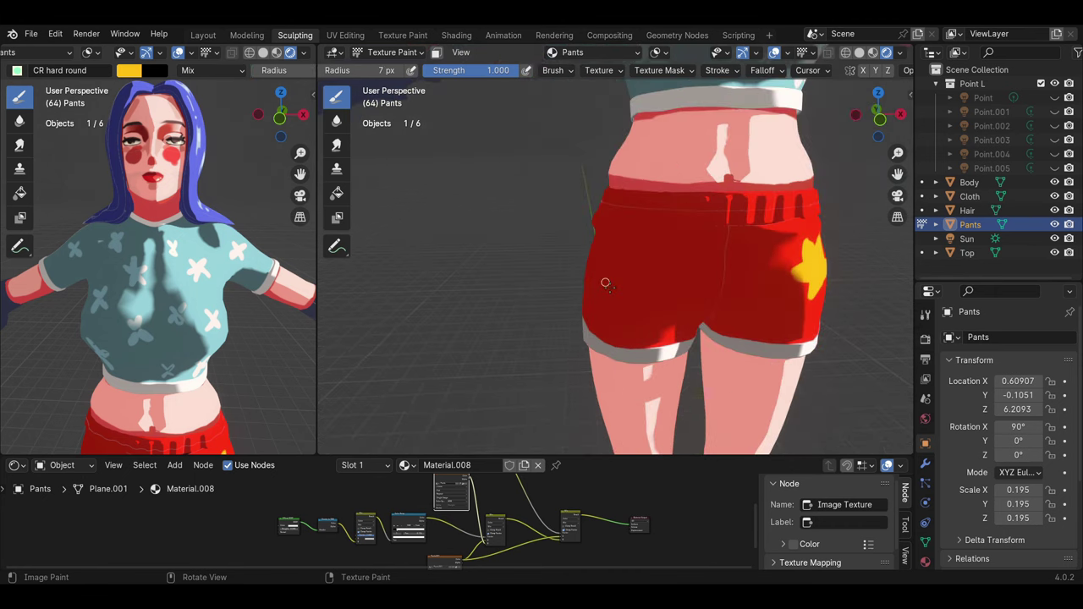
Step: Switch painting to the Pants.001 image with a brown-orange brush colour
left_click(572, 53)
left_click(587, 123)
left_click(363, 70)
left_click(448, 127)
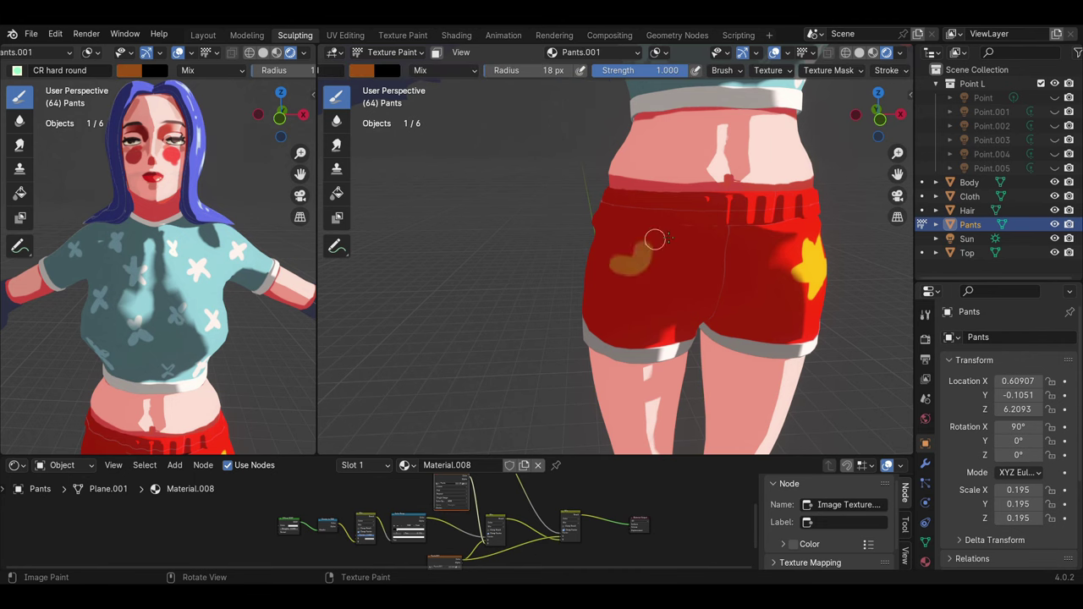
scroll(751, 259, "down", 4)
Step: Select the sun in Object Mode, then put the shorts back into Texture Paint
key("ctrl+Tab")
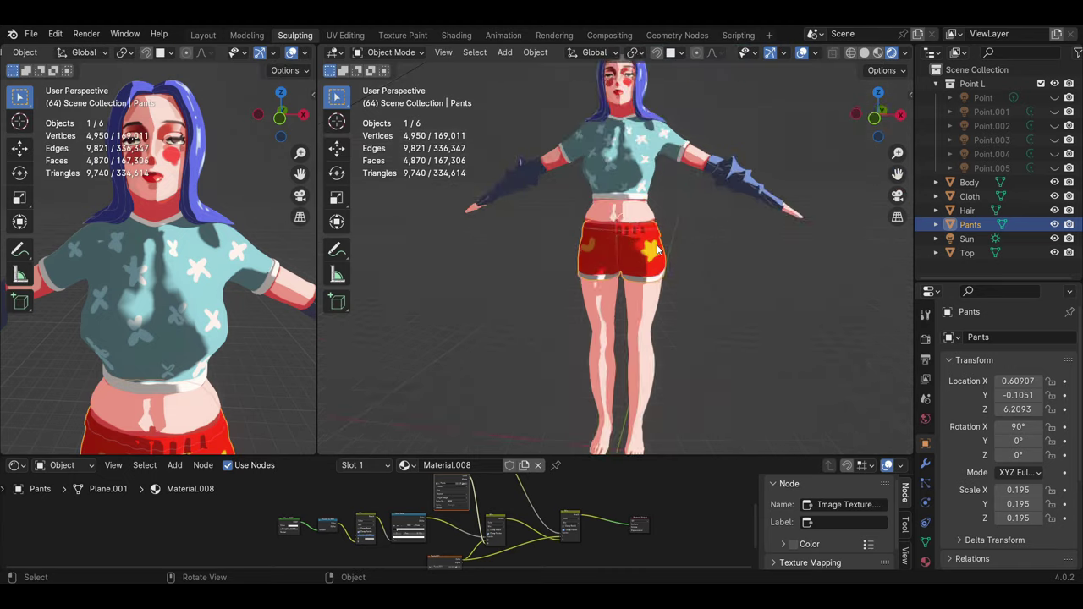
left_click(819, 281)
middle_click_drag(820, 281, 646, 289)
scroll(647, 288, "up", 4)
left_click(647, 289)
key("ctrl+Tab")
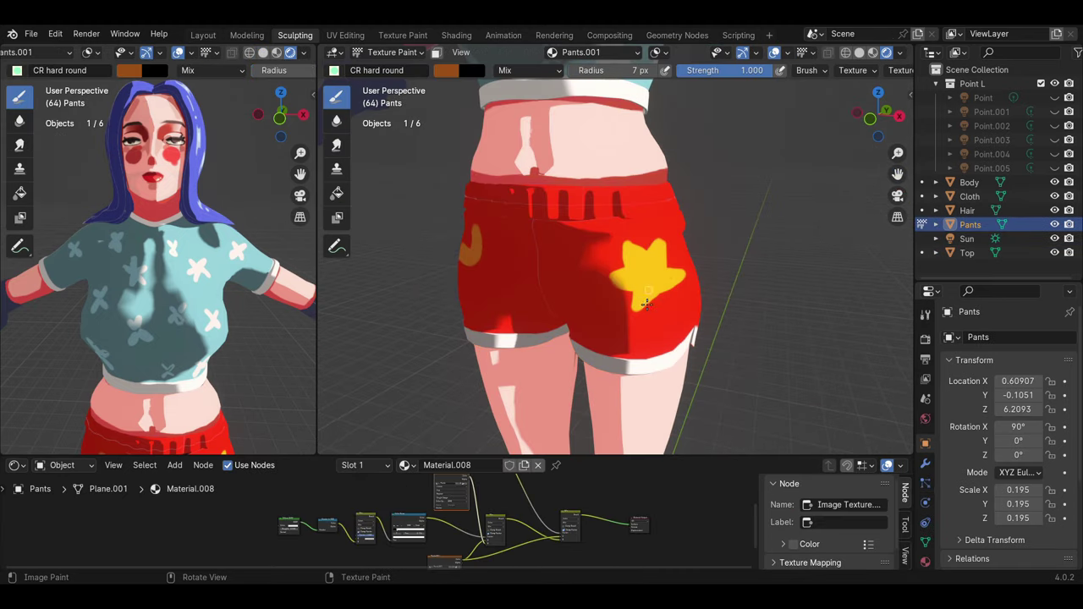
Step: Enlarge the brush, switch back to the Pants image and sample the star's yellow
key("f")
left_click(652, 279)
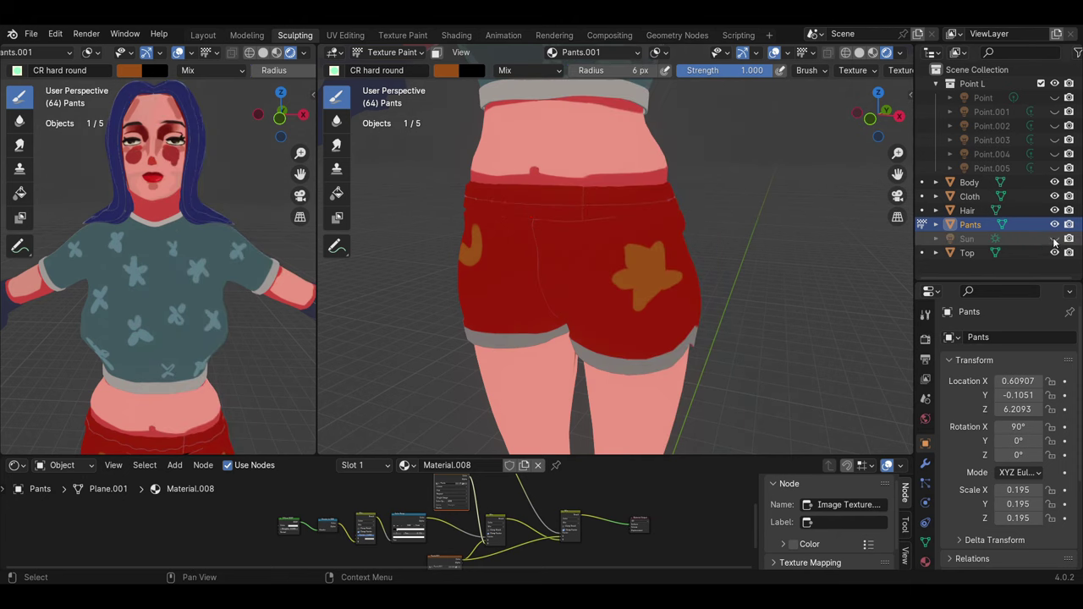
scroll(627, 279, "down", 2)
left_click(593, 52)
left_click(584, 130)
key("s")
left_click(626, 282)
middle_click_drag(626, 282, 643, 240)
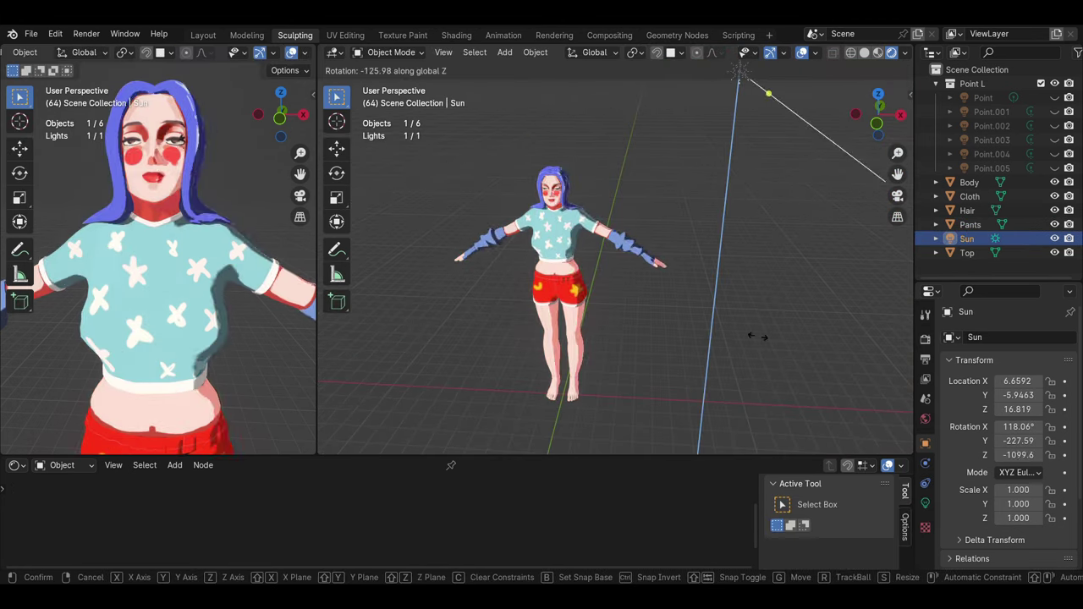
Step: Confirm the sun angle, then select both lower legs of the body in Edit Mode
left_click(591, 372)
middle_click_drag(591, 372, 681, 319)
scroll(668, 309, "down", 3)
scroll(638, 284, "up", 3)
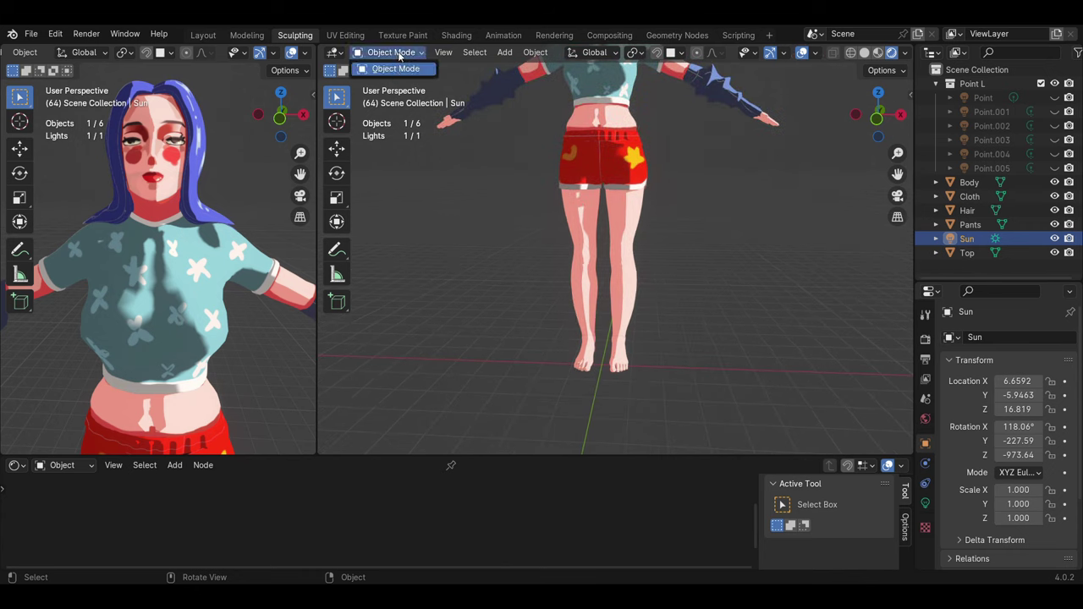
left_click(593, 275)
key("Tab")
scroll(643, 296, "up", 3)
left_click_drag(669, 256, 584, 395)
mouse_move(593, 356)
middle_mouse_down()
mouse_move(553, 281)
mouse_move(672, 287)
mouse_move(653, 334)
middle_mouse_up()
left_click_drag(644, 208, 584, 406, "shift")
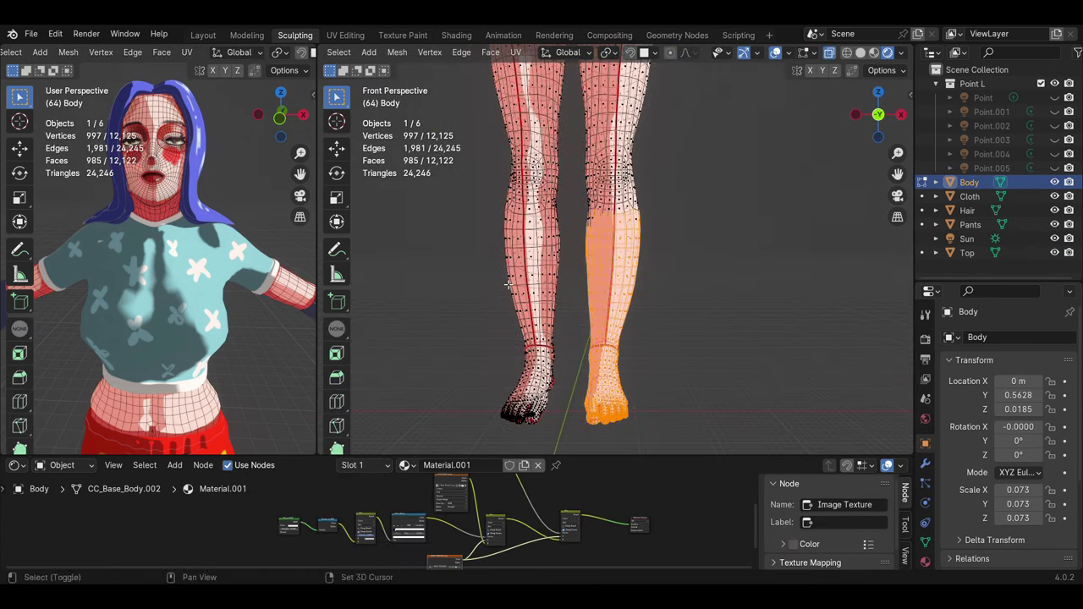
left_click_drag(499, 427, 552, 223, "shift")
mouse_move(655, 245)
middle_mouse_down()
mouse_move(556, 297)
mouse_move(717, 270)
mouse_move(508, 279)
middle_mouse_up()
scroll(337, 53, "up", 3)
Step: In Texture Paint, fill the selected lower legs with black on the BODY SHADOW.png image
left_click(386, 52)
left_click(389, 146)
scroll(434, 165, "down", 2)
left_click(446, 71)
left_click(508, 139)
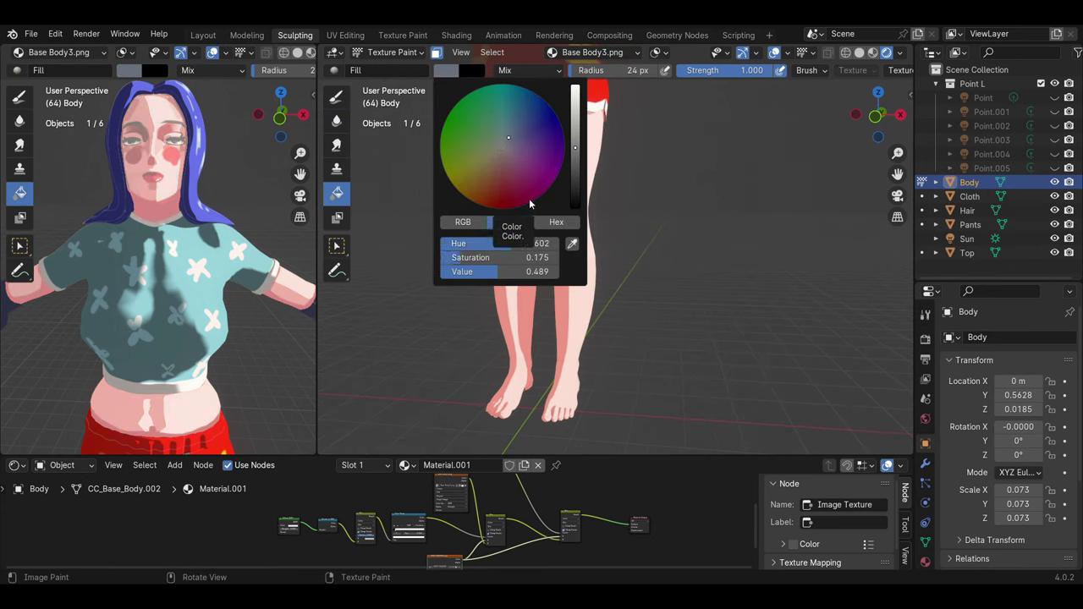
scroll(643, 195, "up", 2)
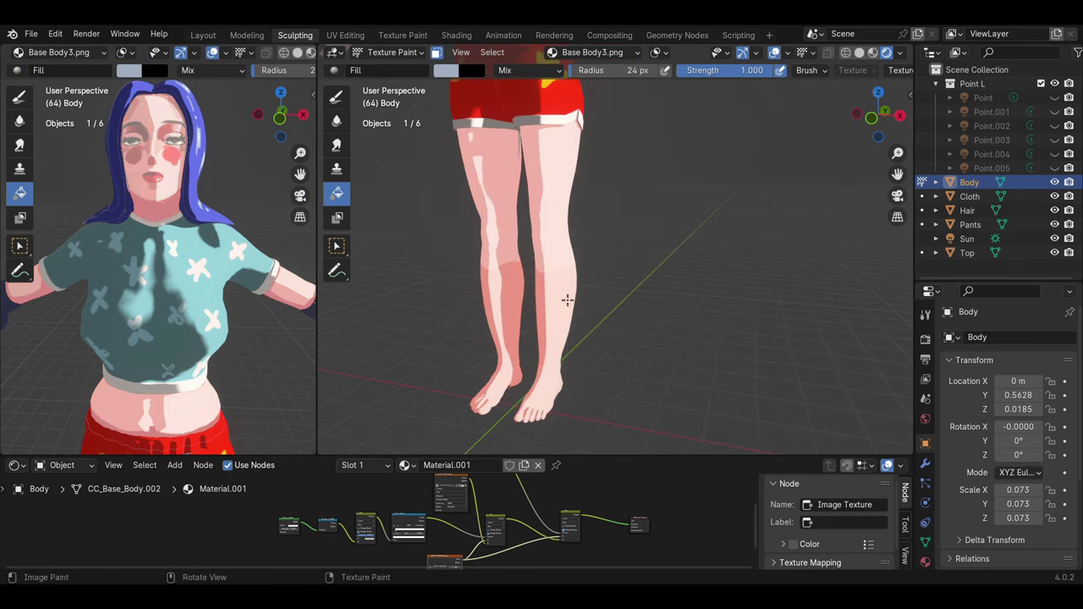
scroll(576, 321, "down", 2)
left_click(592, 52)
left_click(600, 136)
scroll(677, 328, "down", 3)
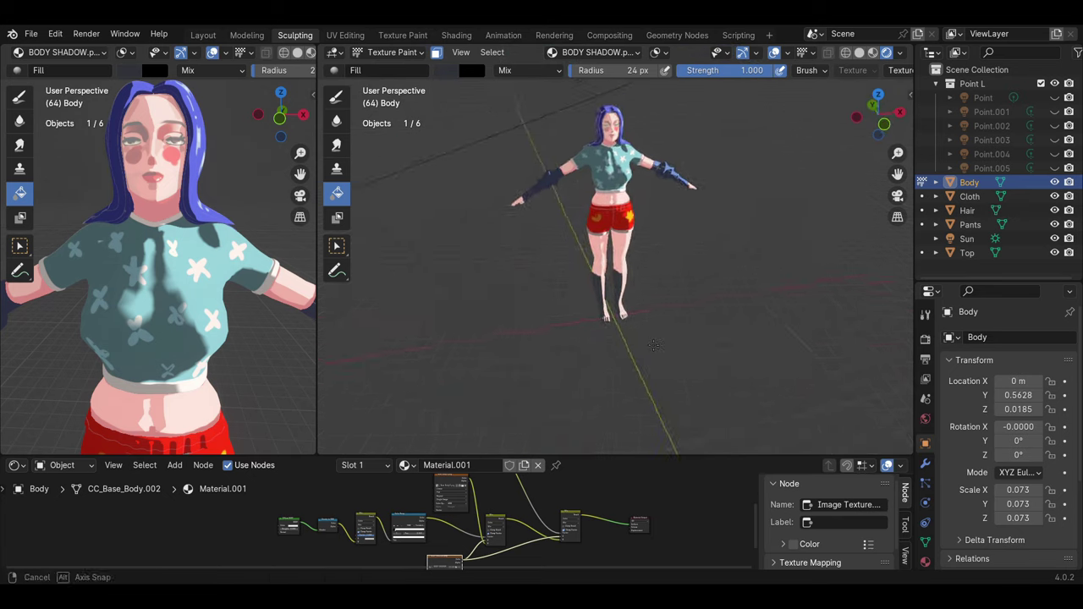
scroll(660, 313, "up", 3)
left_click(471, 70)
Step: Switch painting back to Base Body3.png, set a grey sock brush colour, and return to Object Mode
left_click(592, 52)
left_click(550, 106)
left_click(446, 70)
scroll(525, 212, "down", 2)
left_click(446, 70)
scroll(592, 254, "down", 2)
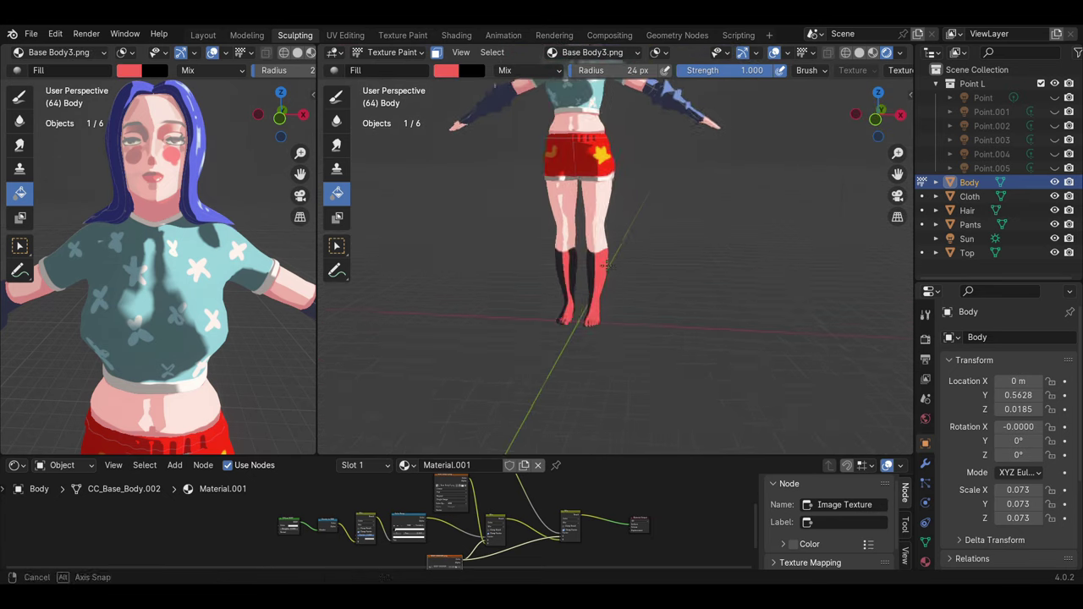
left_click(446, 70)
left_click_drag(576, 92, 576, 148)
middle_click_drag(550, 280, 596, 298)
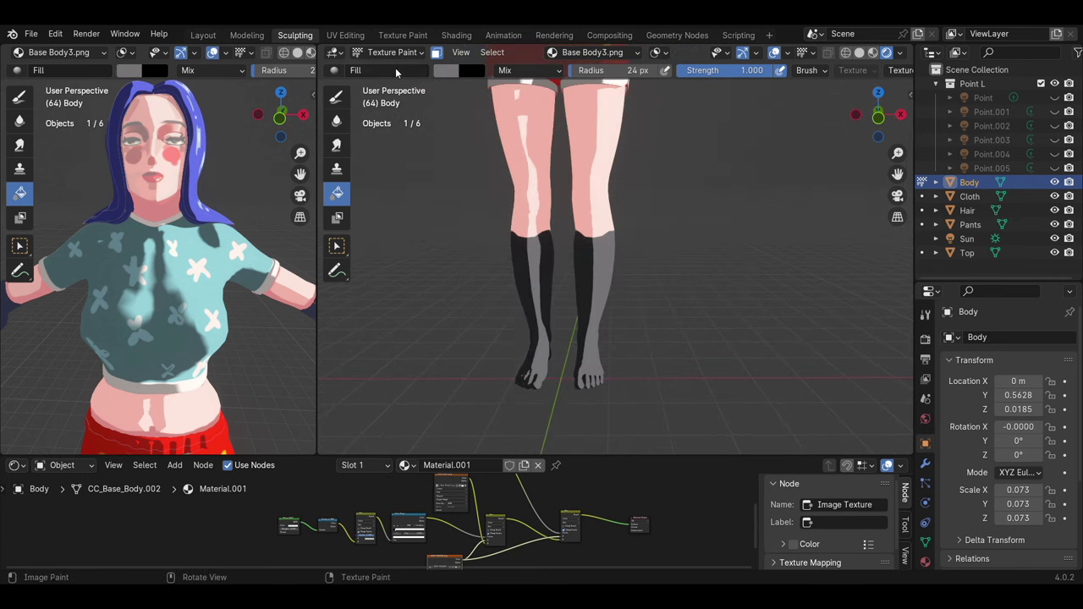
left_click(391, 53)
left_click(398, 73)
scroll(746, 234, "down", 3)
Step: Rotate the sun light around its vertical Z axis to a new angle
left_click(967, 238)
key("r")
key("z")
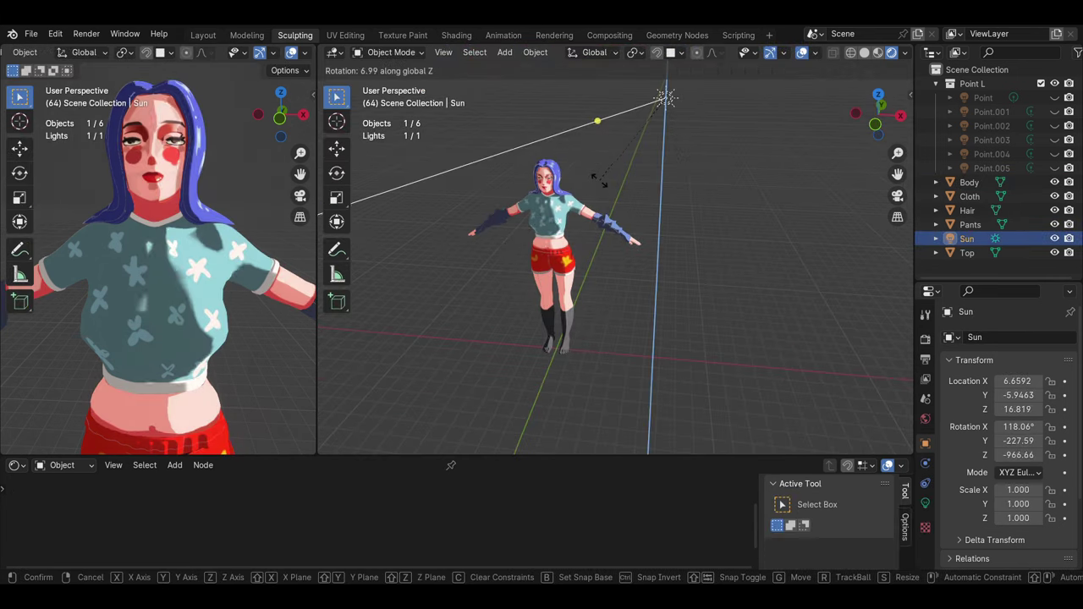
left_click(679, 204)
scroll(679, 204, "up", 5)
Step: Select a face on the right shin and set the paint colour to near white
left_click(592, 212)
left_click(391, 52)
left_click(398, 80)
left_click(592, 219)
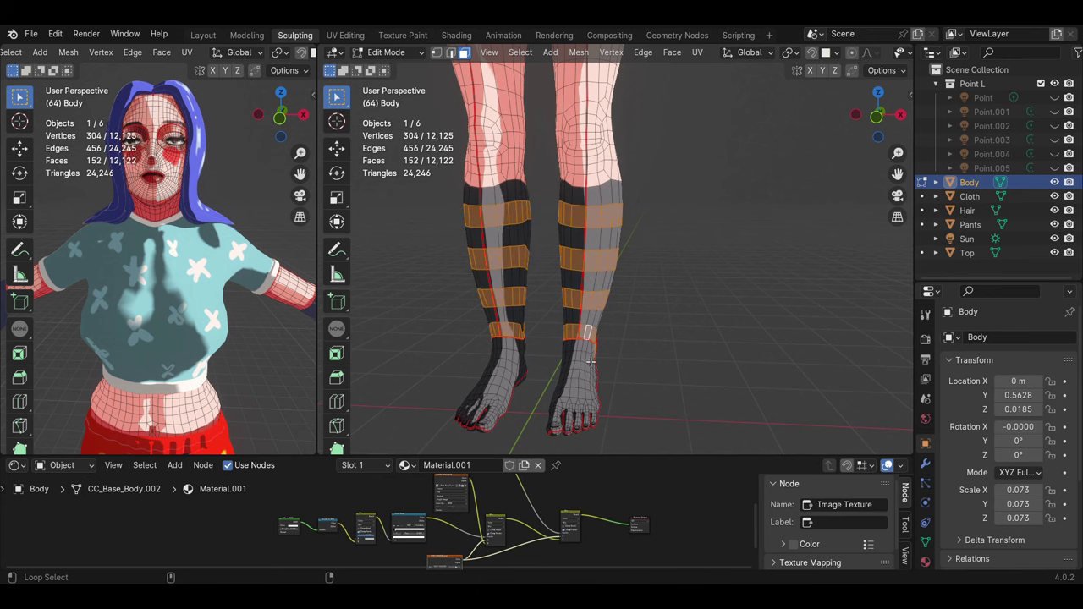
scroll(591, 362, "down", 3)
scroll(590, 361, "down", 3)
left_click(391, 53)
left_click(398, 138)
left_click(446, 70)
left_click_drag(575, 148, 576, 92)
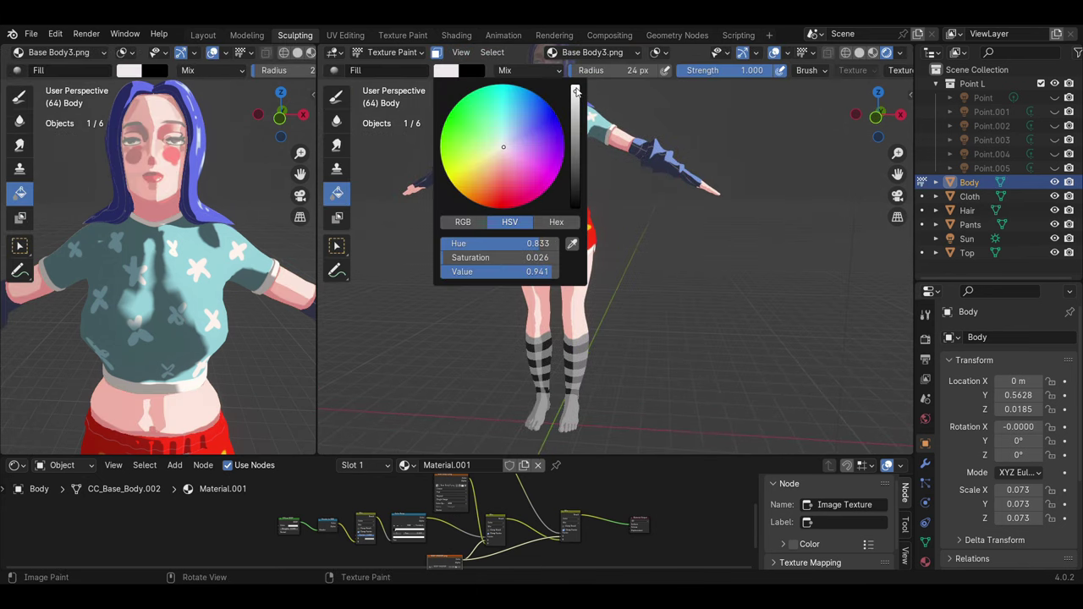
Step: Return to Object Mode and view the figure from below, leaving the sun unchanged
middle_click_drag(582, 378, 572, 372)
scroll(593, 254, "down", 3)
scroll(592, 254, "down", 2)
left_click(390, 53)
left_click(398, 72)
left_click(967, 238)
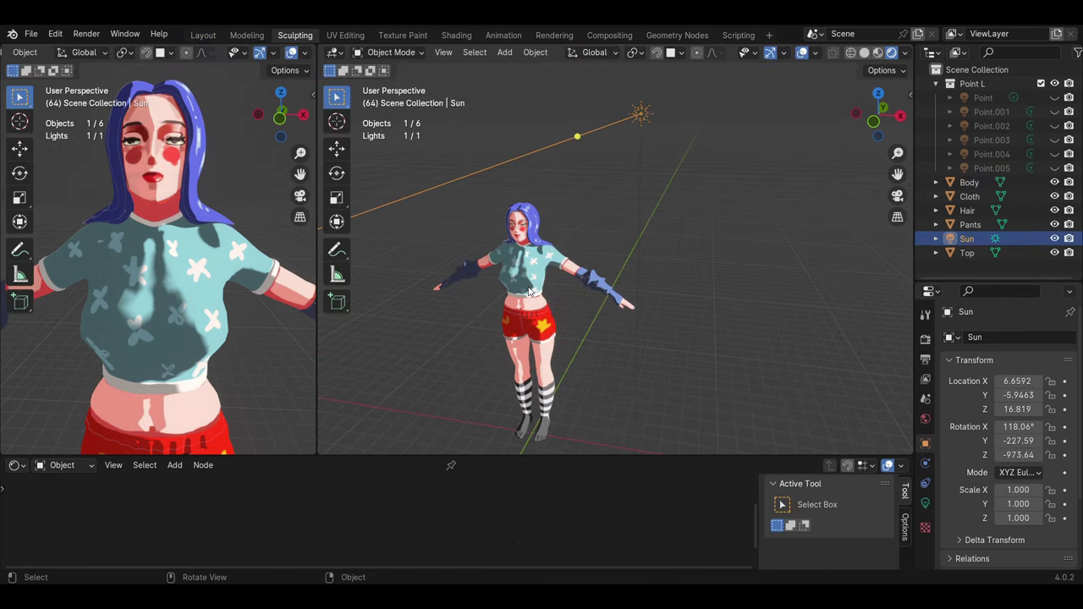
key("r")
key("Escape")
mouse_move(643, 254)
middle_mouse_down()
mouse_move(564, 209)
mouse_move(567, 254)
middle_mouse_up()
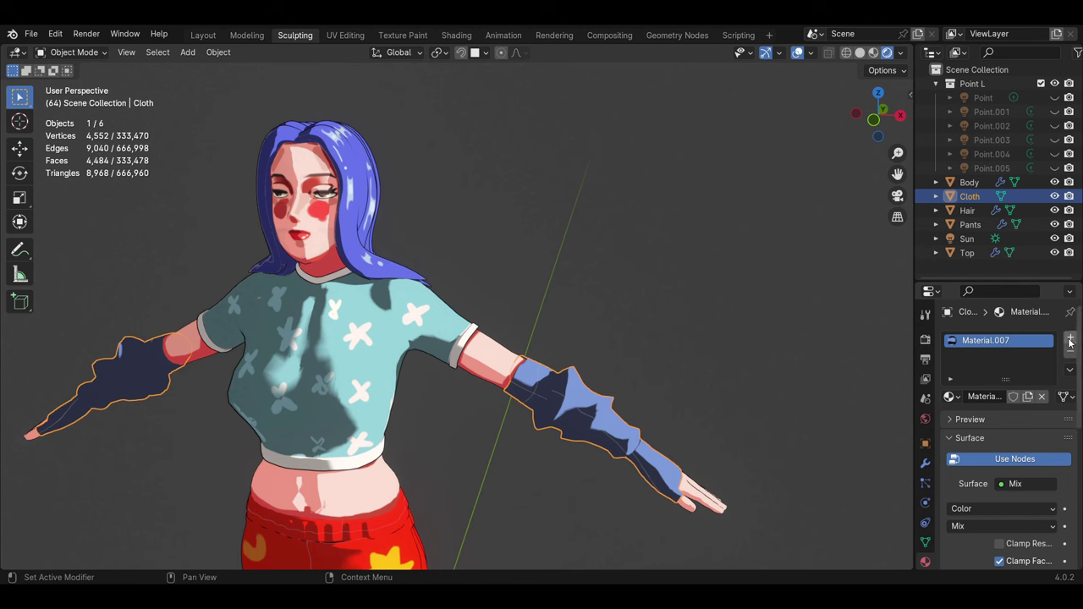
Step: Add a material slot with the 'outline' material to Cloth and give it a Solidify modifier
left_click(1070, 337)
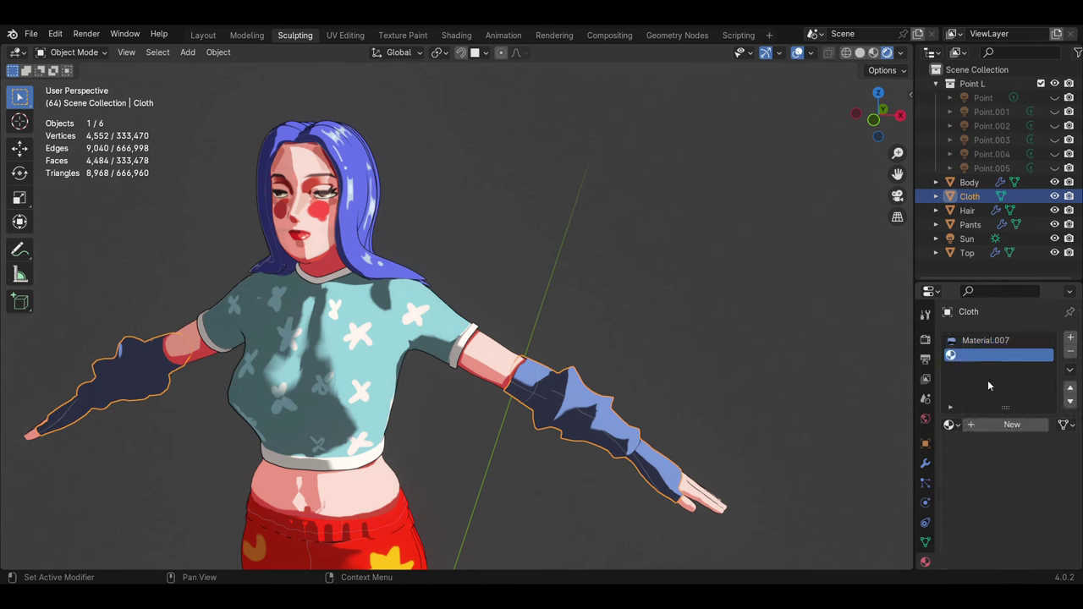
left_click(955, 425)
left_click(898, 344)
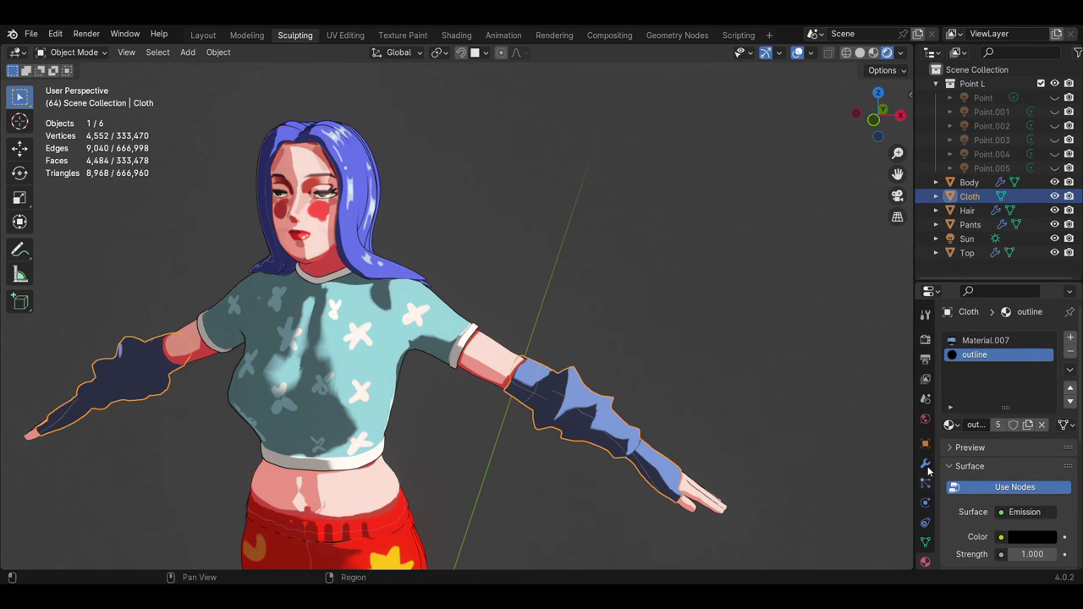
left_click(925, 463)
left_click(981, 341)
left_click(956, 343)
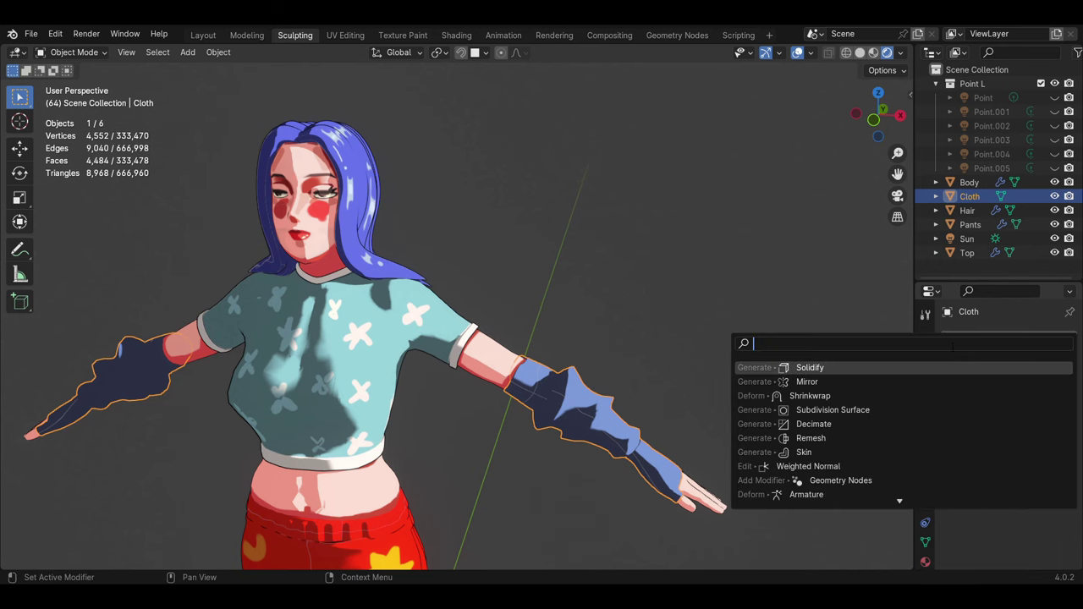
left_click(853, 369)
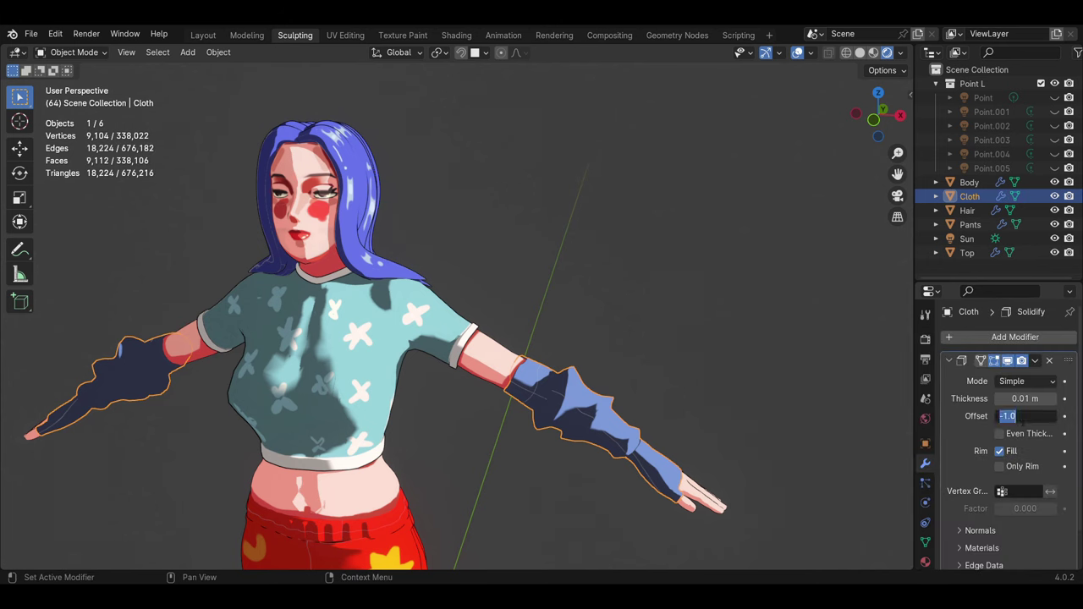
Step: Flip the Solidify normals, set its material offset, and slightly thicken the shell
scroll(986, 482, "down", 2)
left_click(982, 491)
left_click(981, 549)
scroll(984, 554, "down", 2)
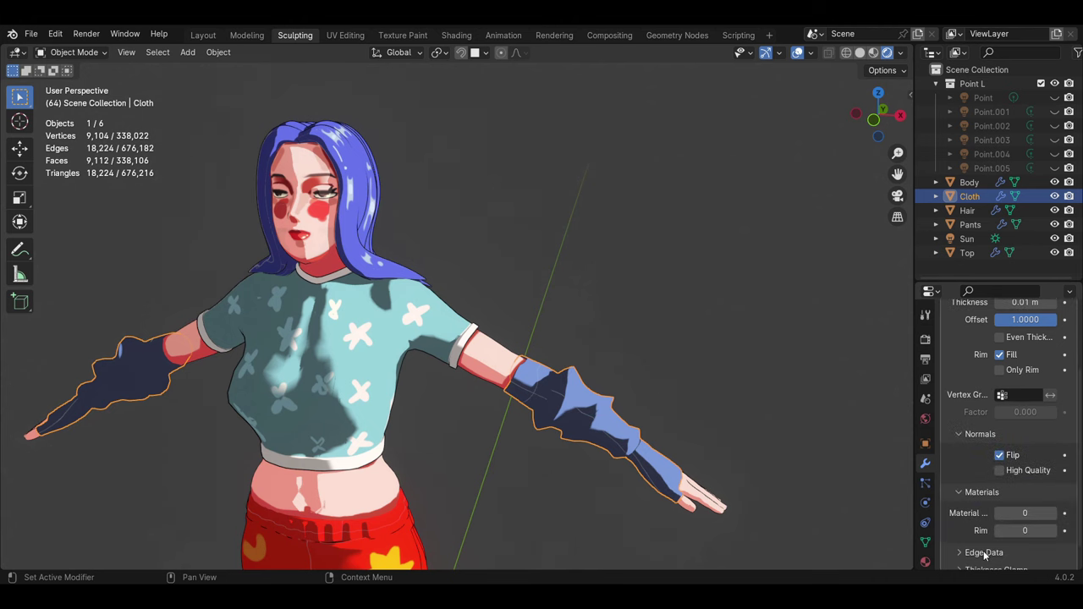
mouse_move(1025, 513)
left_mouse_down()
mouse_move(1049, 513)
mouse_move(1054, 530)
left_mouse_up()
scroll(959, 525, "down", 1)
left_click(865, 440)
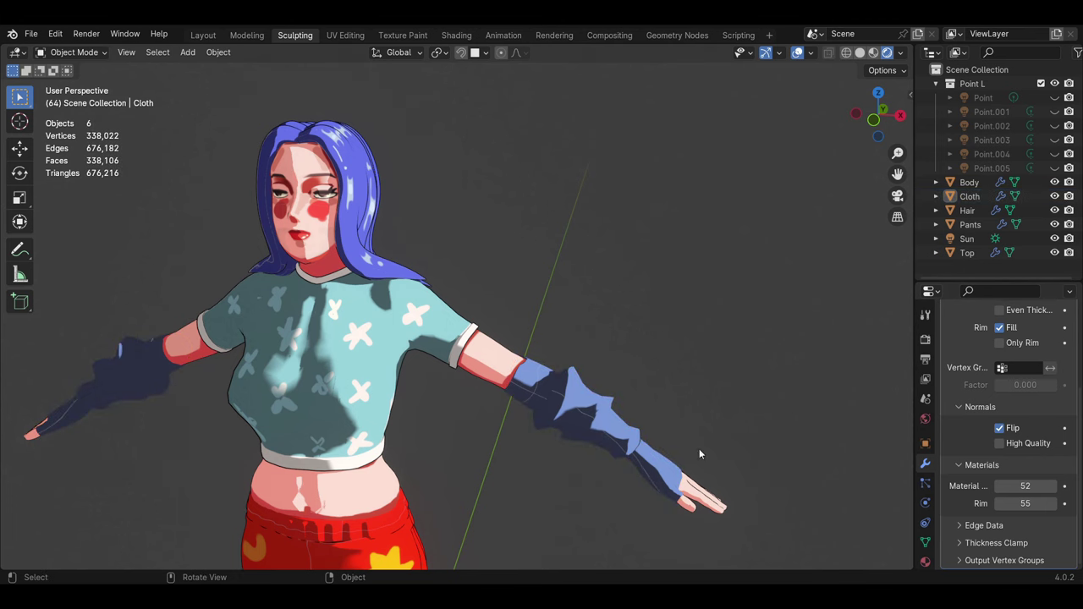
scroll(636, 450, "up", 2)
scroll(626, 444, "up", 2)
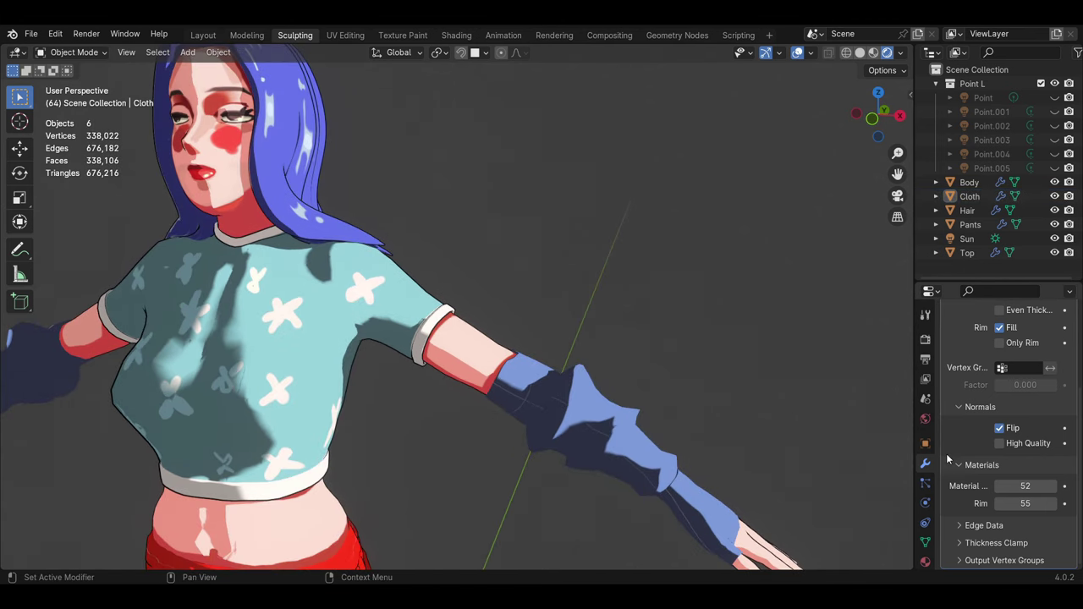
scroll(973, 466, "up", 4)
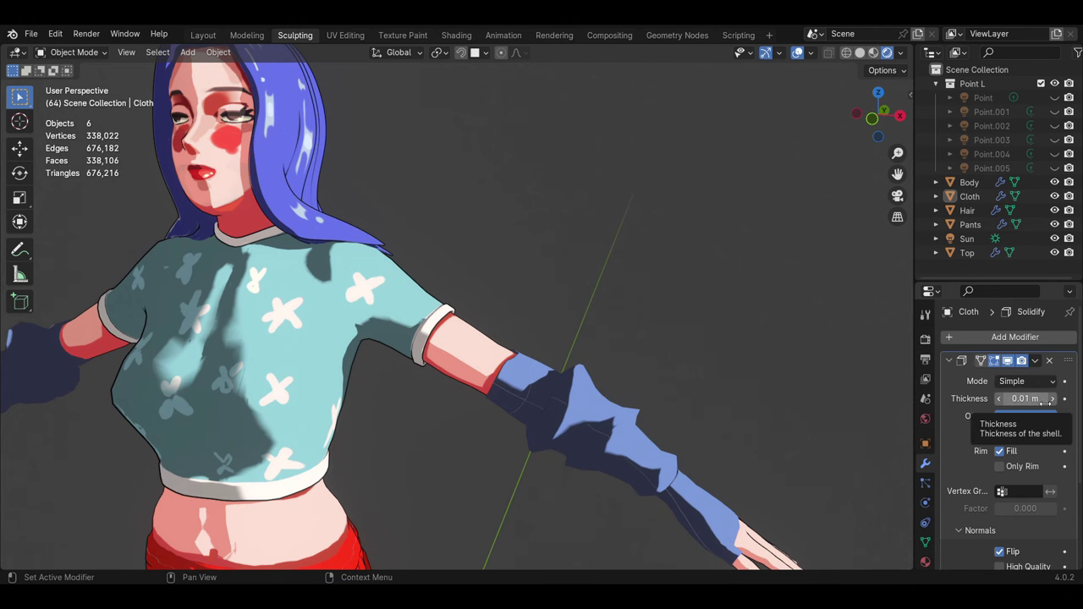
left_click(1051, 399)
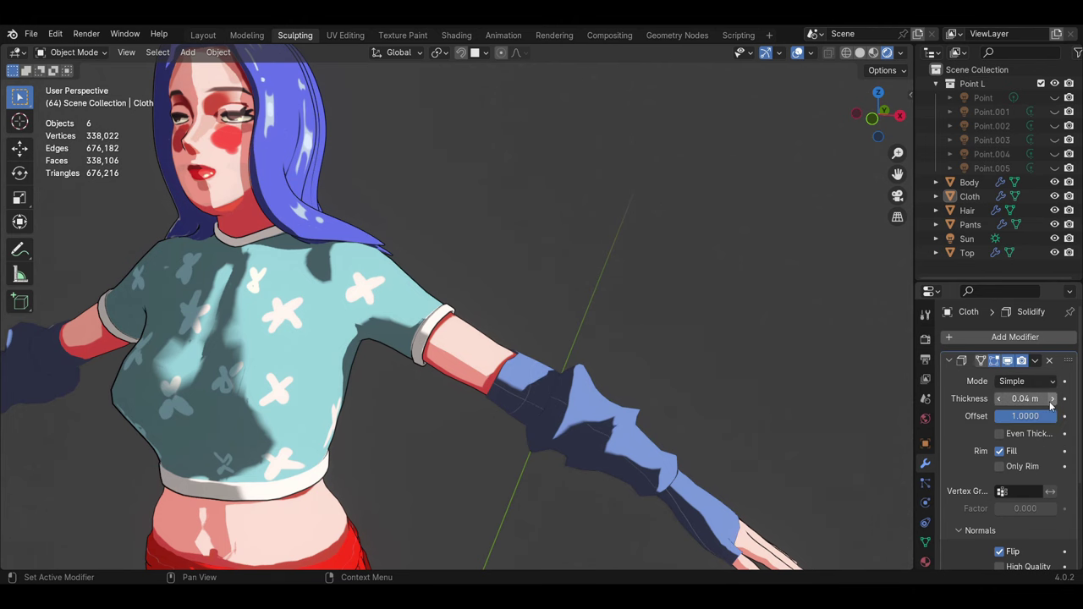
Step: Raise the sleeve outline thickness step by step to 0.12 m
scroll(742, 392, "down", 3)
middle_click_drag(743, 392, 716, 391)
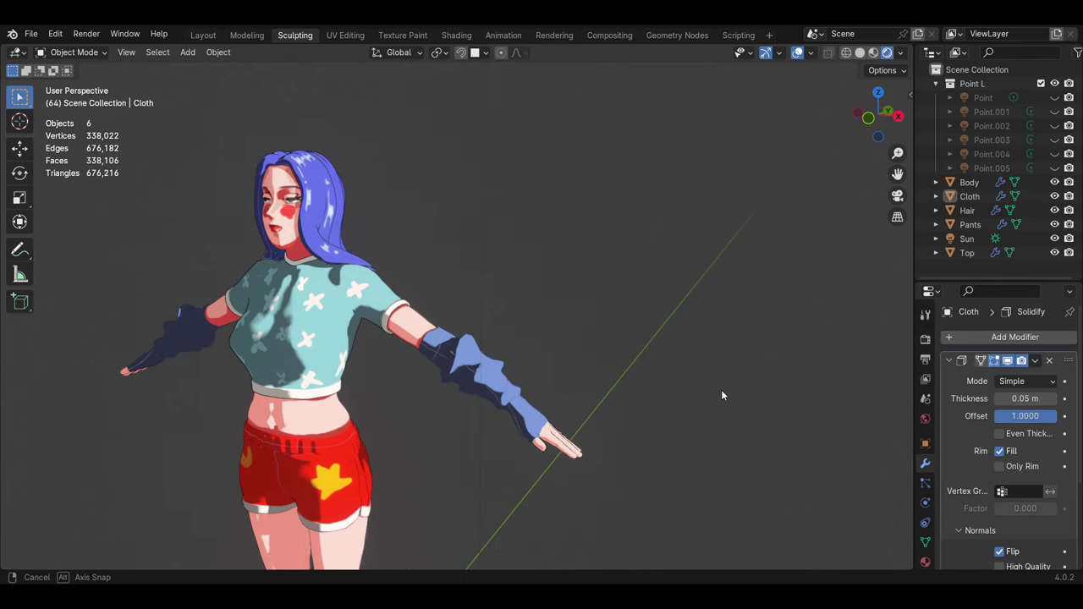
scroll(716, 391, "up", 5)
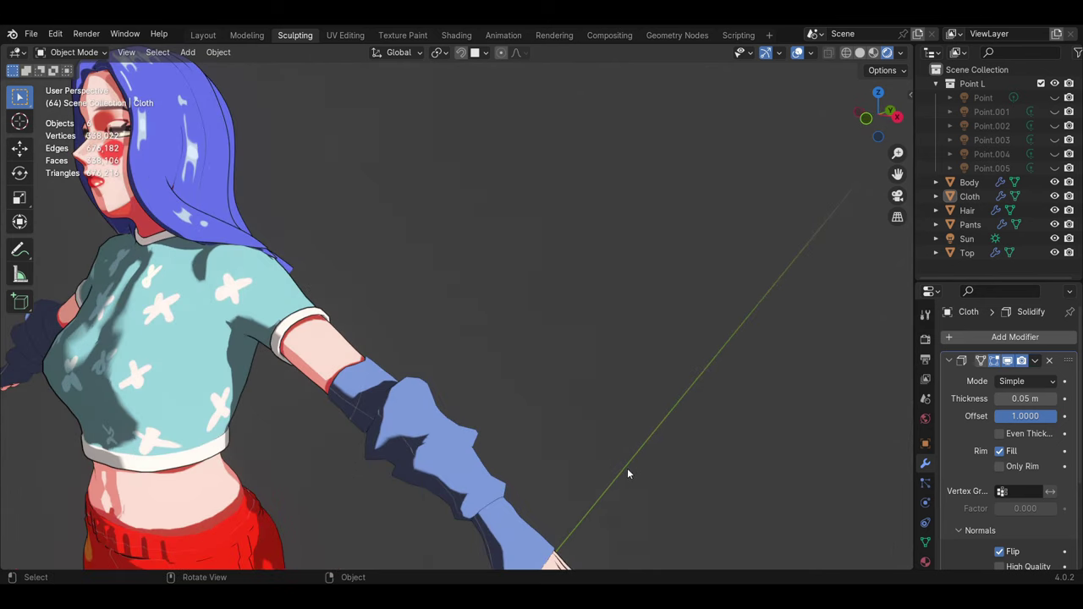
middle_click_drag(629, 472, 623, 372)
scroll(624, 373, "up", 8)
scroll(622, 374, "down", 3)
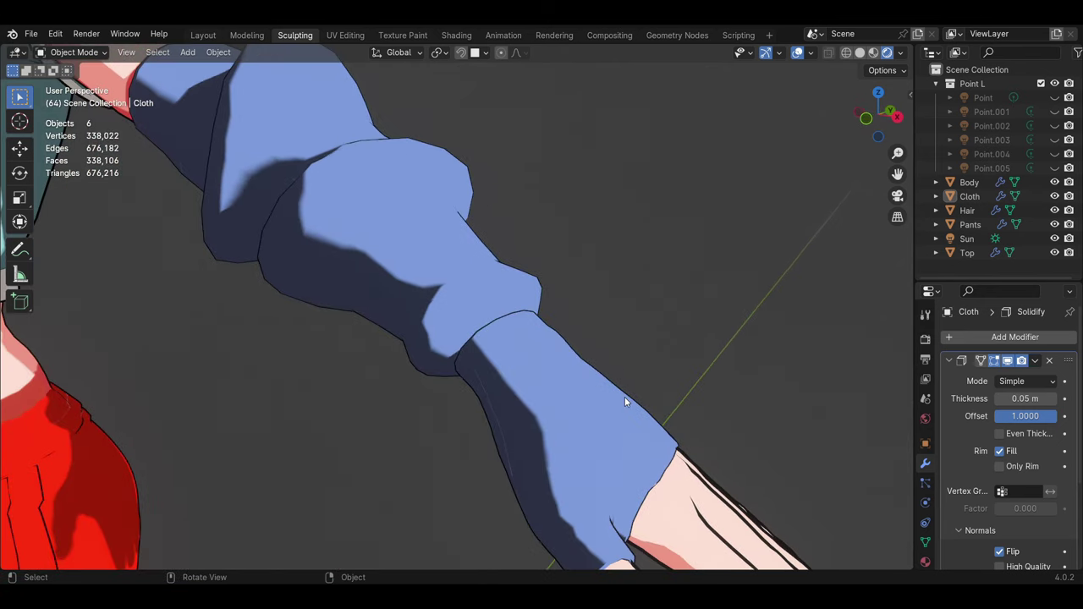
left_click(1053, 399)
left_click(1053, 399)
left_click(1053, 399)
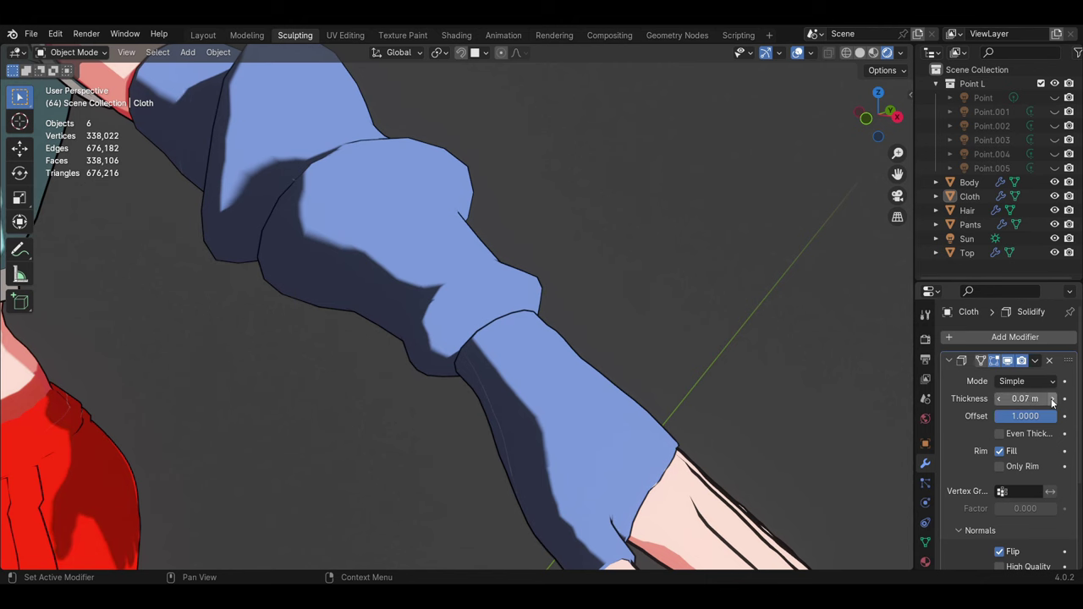
left_click(1053, 398)
left_click(1053, 398)
left_click(1052, 399)
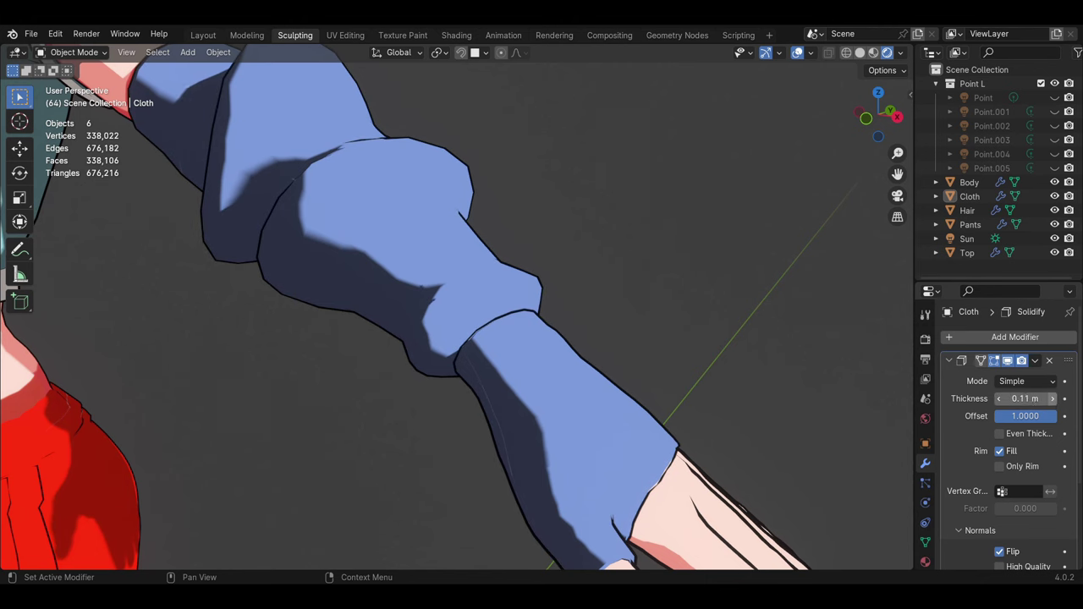
left_click(1053, 399)
Step: Continue raising the thickness through 0.13 and 0.15 to 0.17 m, checking from several angles
scroll(638, 367, "down", 8)
middle_click_drag(385, 361, 429, 378)
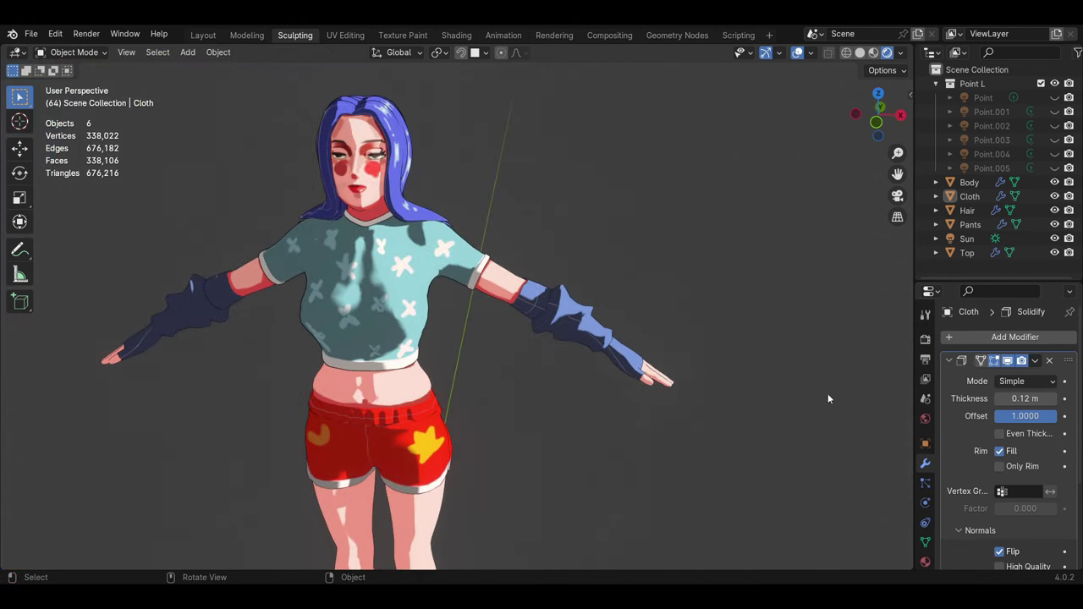
left_click(1053, 399)
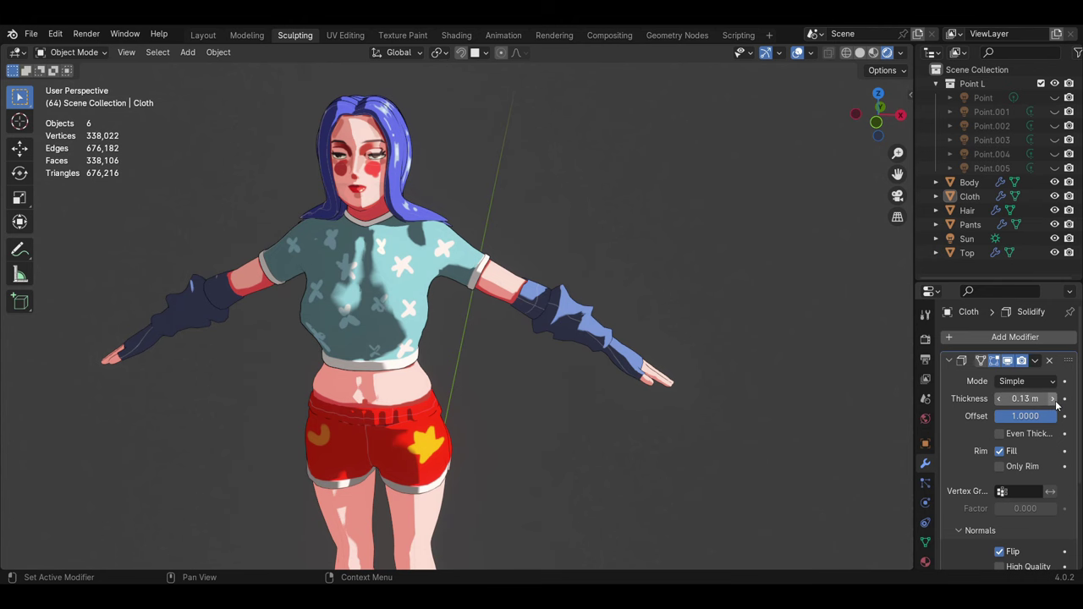
left_click(1053, 398)
mouse_move(669, 387)
middle_mouse_down()
mouse_move(544, 381)
mouse_move(852, 397)
middle_mouse_up()
mouse_move(644, 393)
middle_mouse_down()
mouse_move(462, 392)
mouse_move(469, 403)
middle_mouse_up()
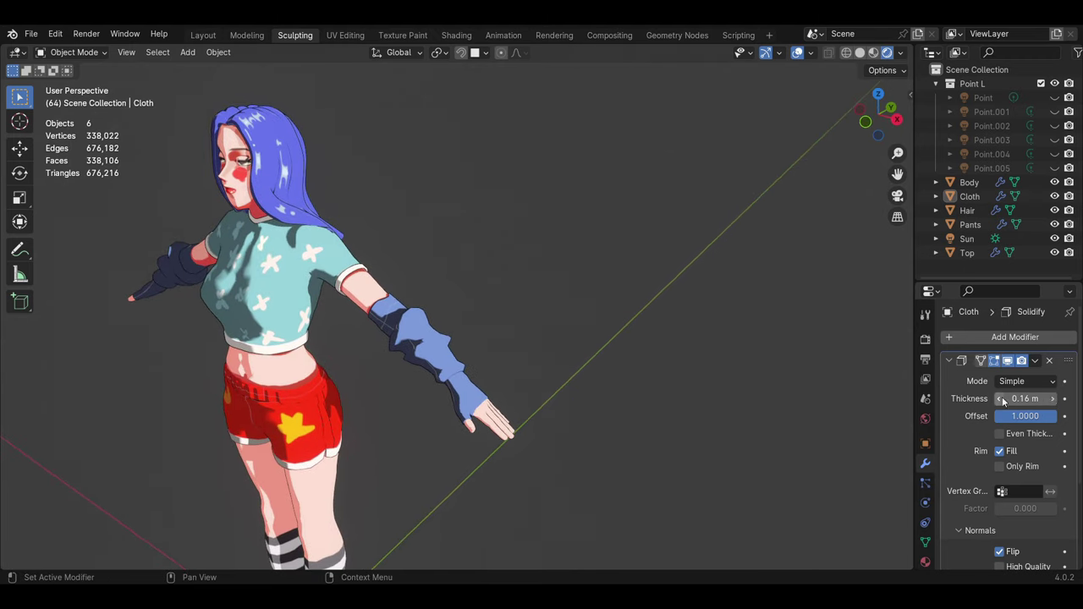
left_click(1052, 399)
mouse_move(872, 379)
middle_mouse_down()
mouse_move(372, 370)
mouse_move(461, 351)
middle_mouse_up()
Step: Select the red shorts (Pants) to check its outline shell
left_click(330, 407)
left_click(413, 376)
left_click(436, 359)
scroll(426, 363, "up", 2)
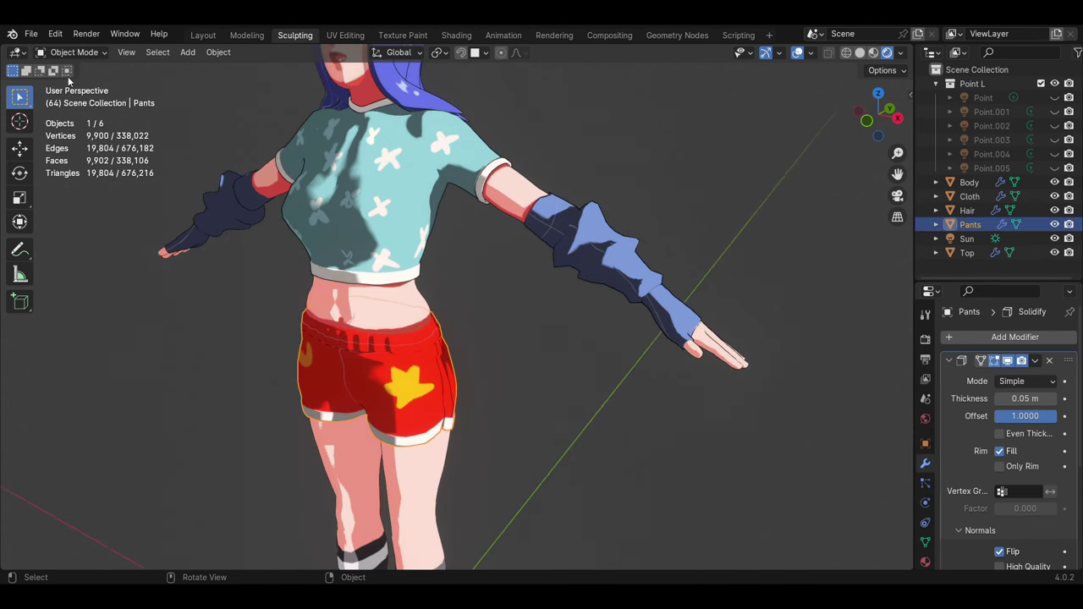
scroll(419, 245, "down", 2)
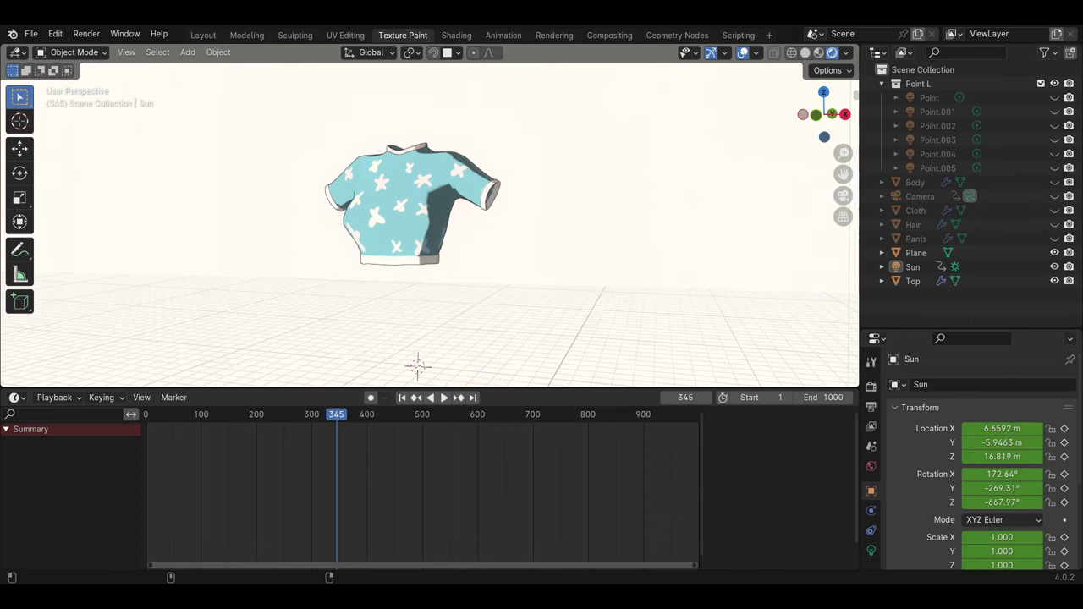
Step: Hide the viewport overlays and play the animation, scrubbing from frame 246 to 354
left_click(438, 331)
left_click(743, 52)
key("space")
left_click(276, 421)
left_click_drag(276, 421, 341, 420)
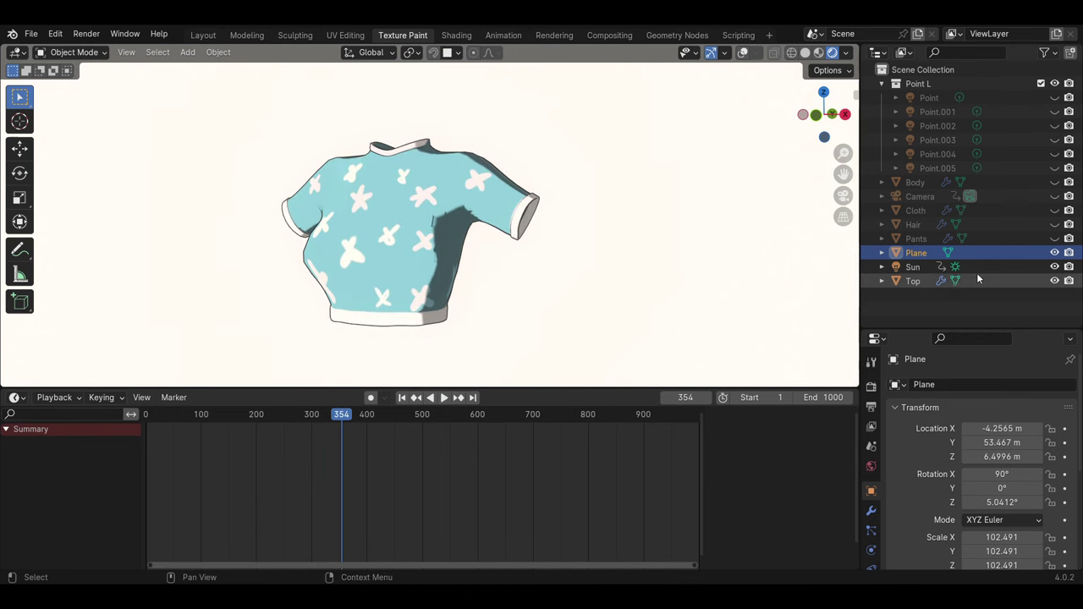
Step: Unhide the red shorts and blue sleeves, replaying the animation and scrubbing back to frame 423
left_click(1054, 239)
key("space")
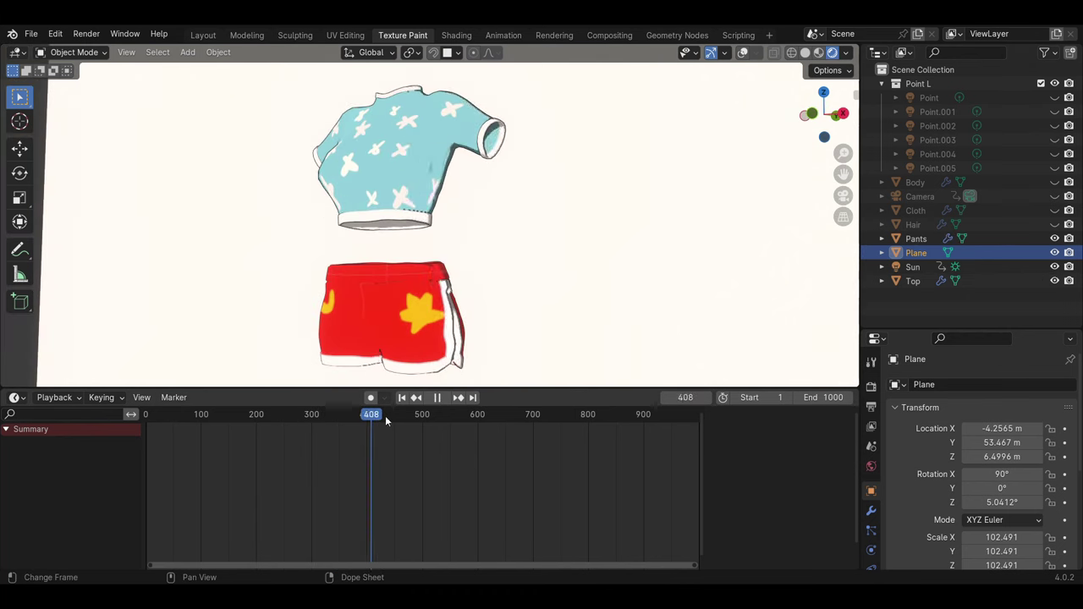
key("space")
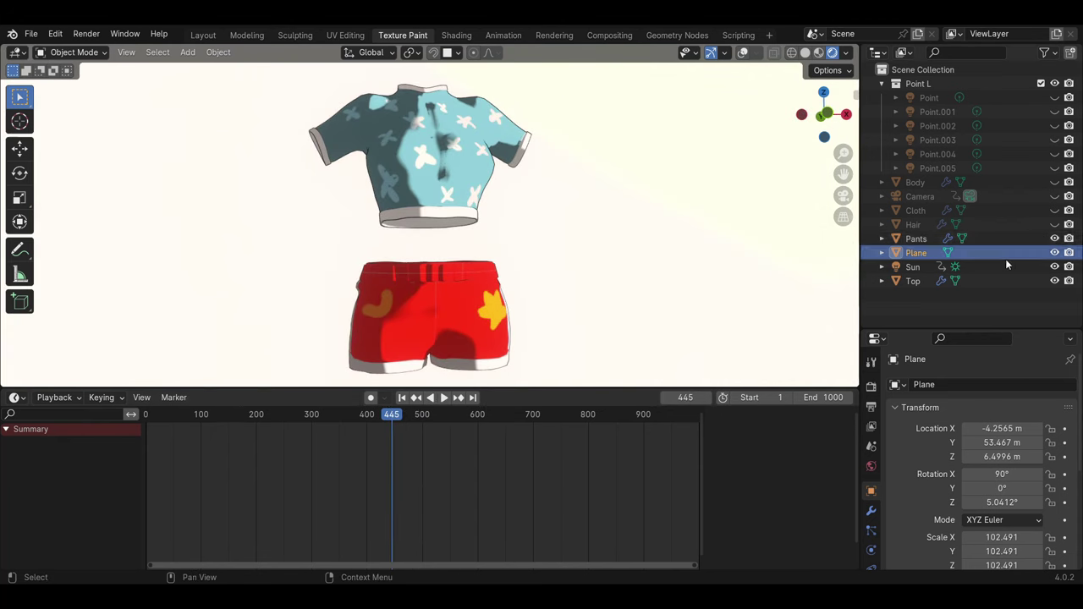
left_click(1055, 210)
middle_click_drag(610, 262, 671, 267)
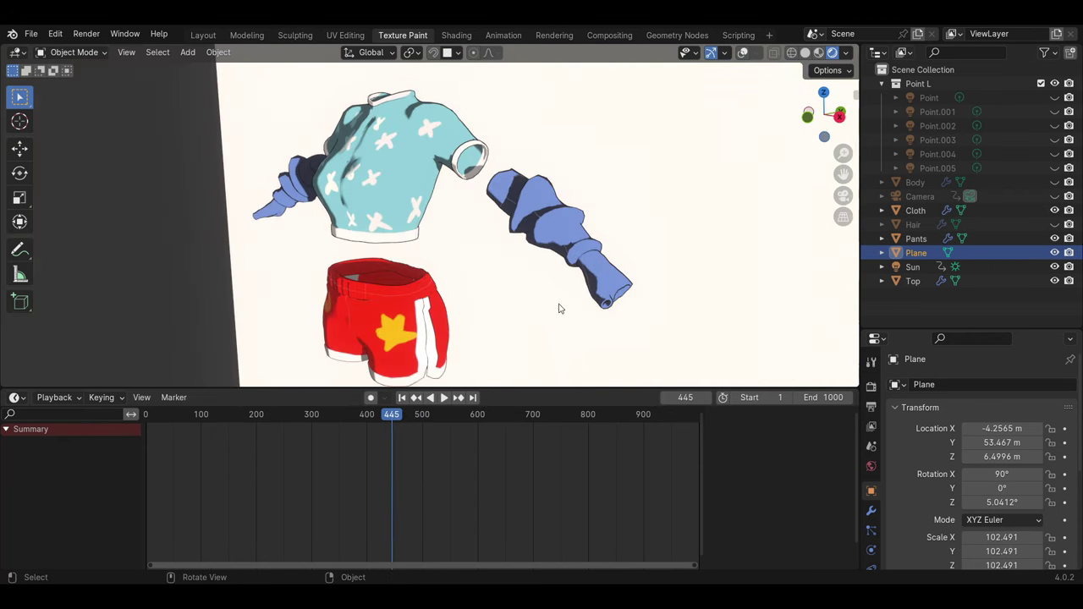
key("space")
left_click_drag(358, 434, 381, 433)
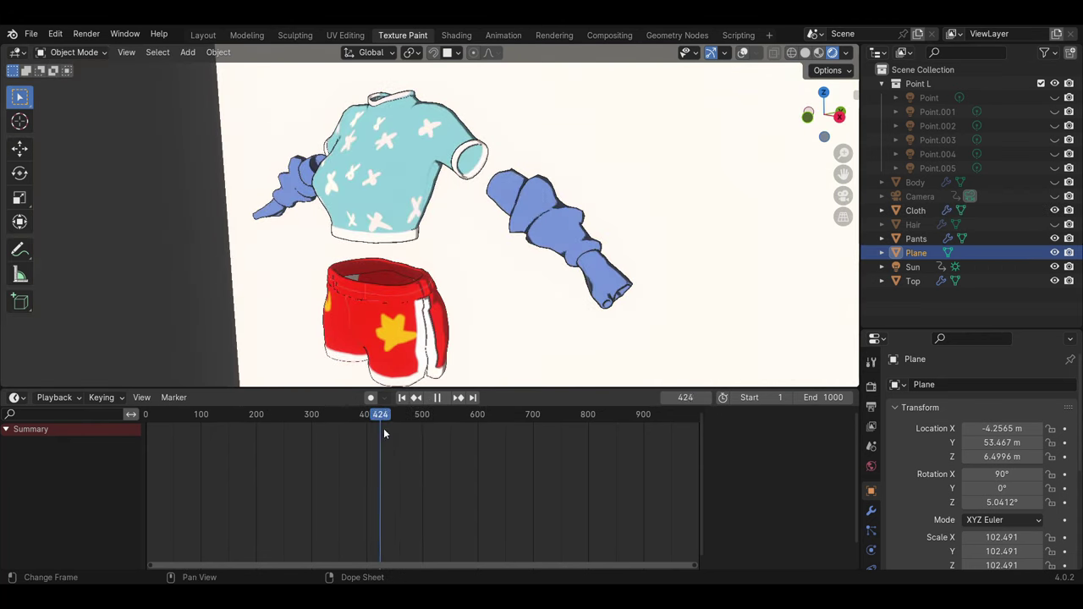